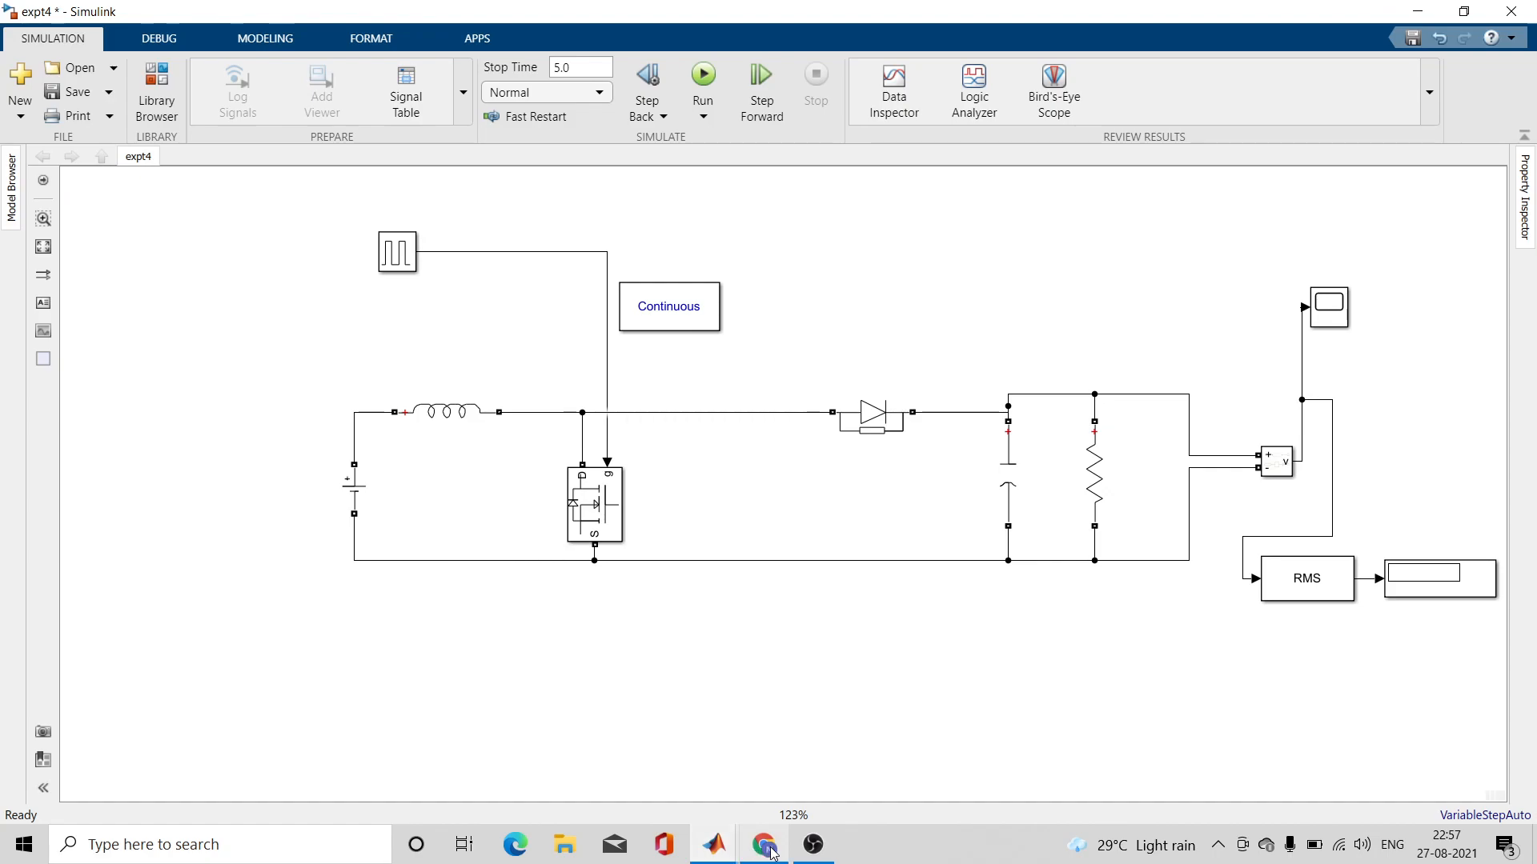
- Check the boost converter circuit and design values in the Google Docs document and return to the expt4 Simulink model
{"action": "left_click", "coordinate": [781, 784]}
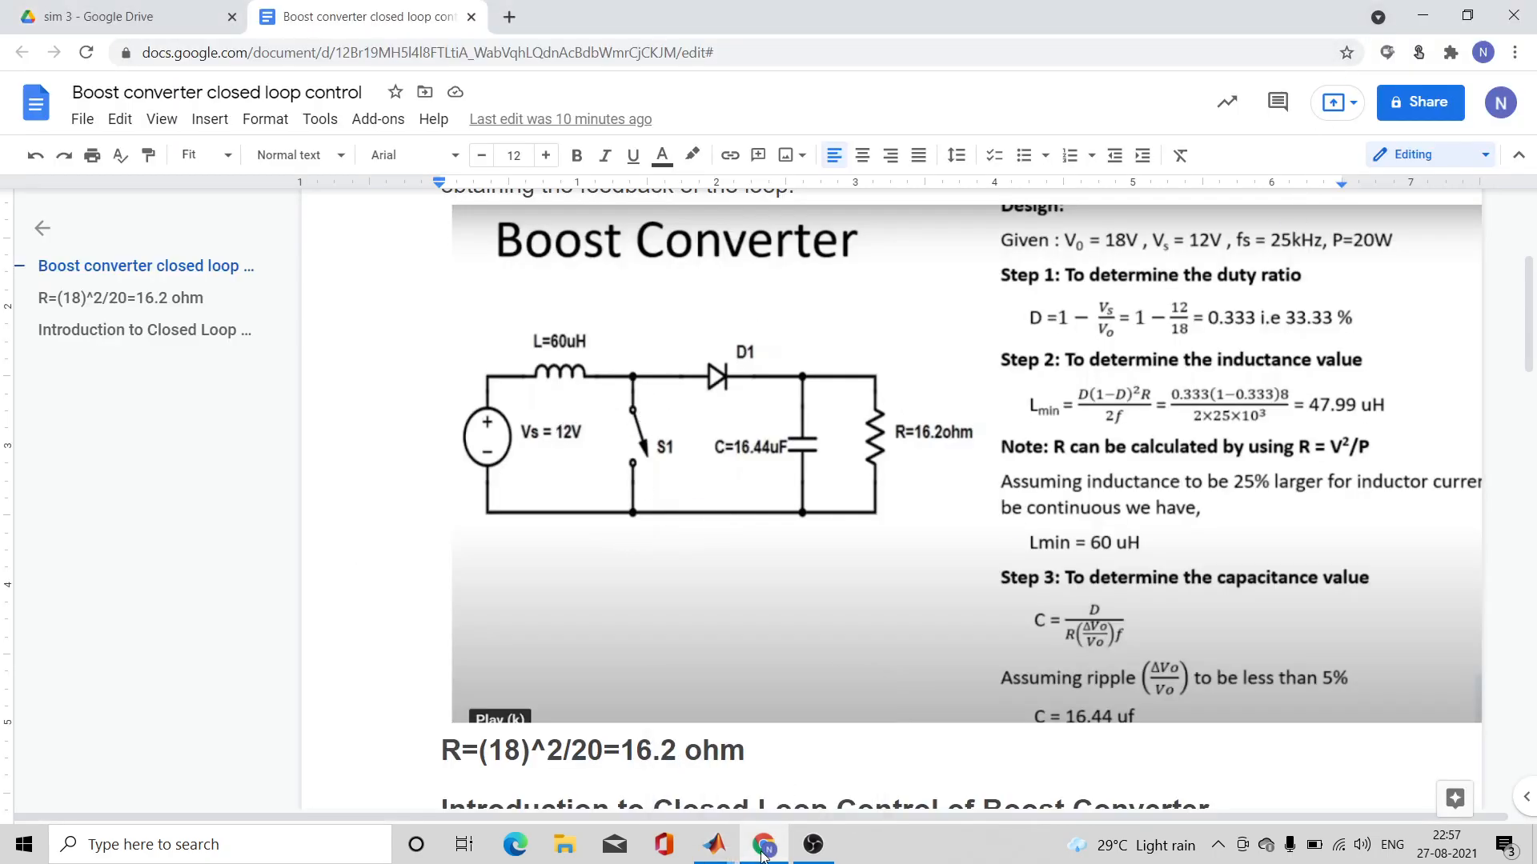
{"action": "mouse_move", "coordinate": [731, 851]}
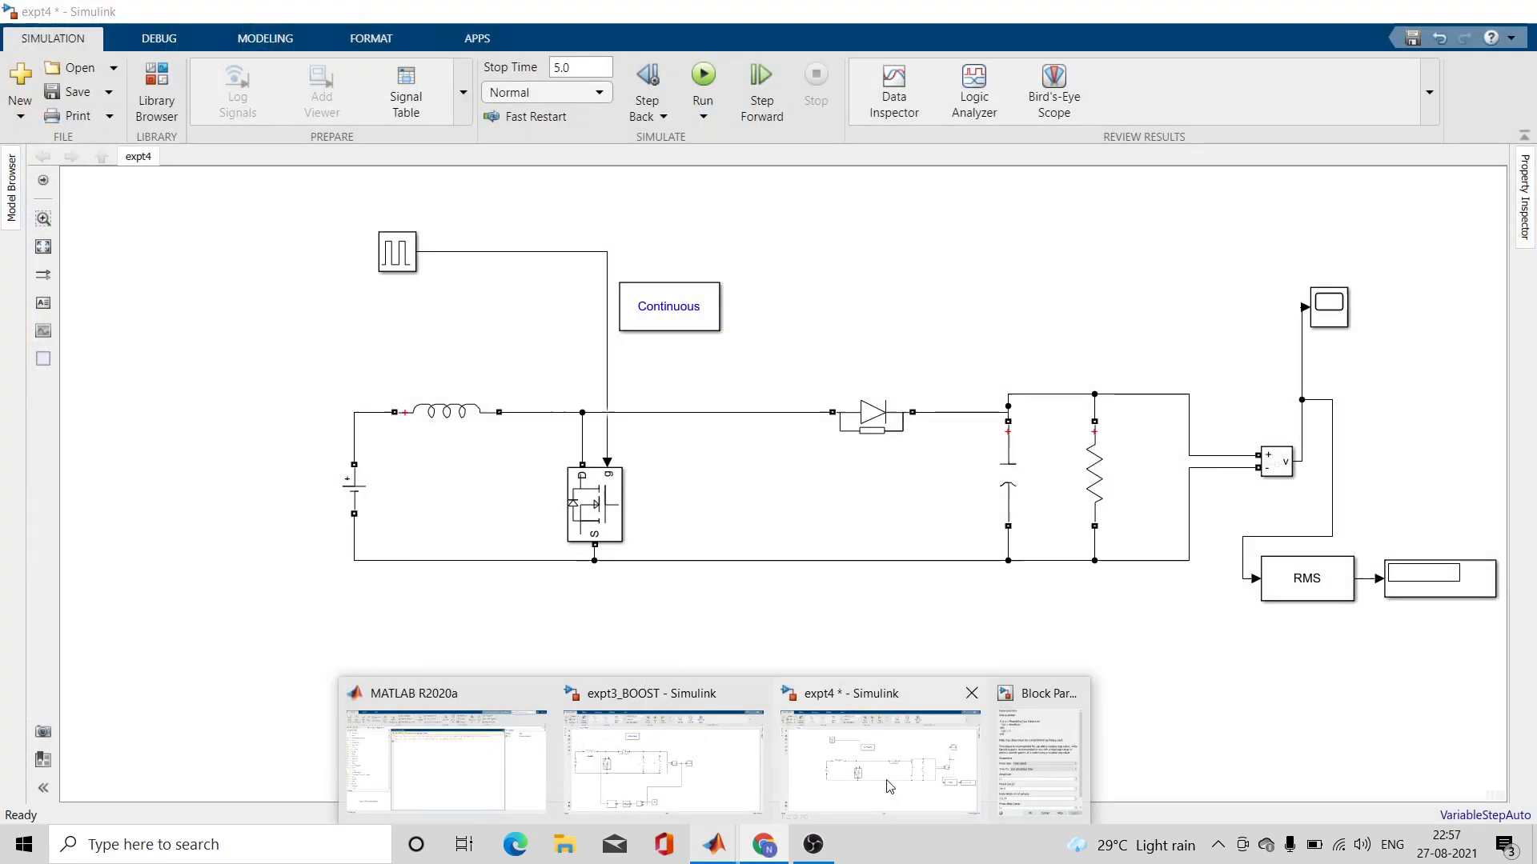
{"action": "left_click", "coordinate": [907, 789]}
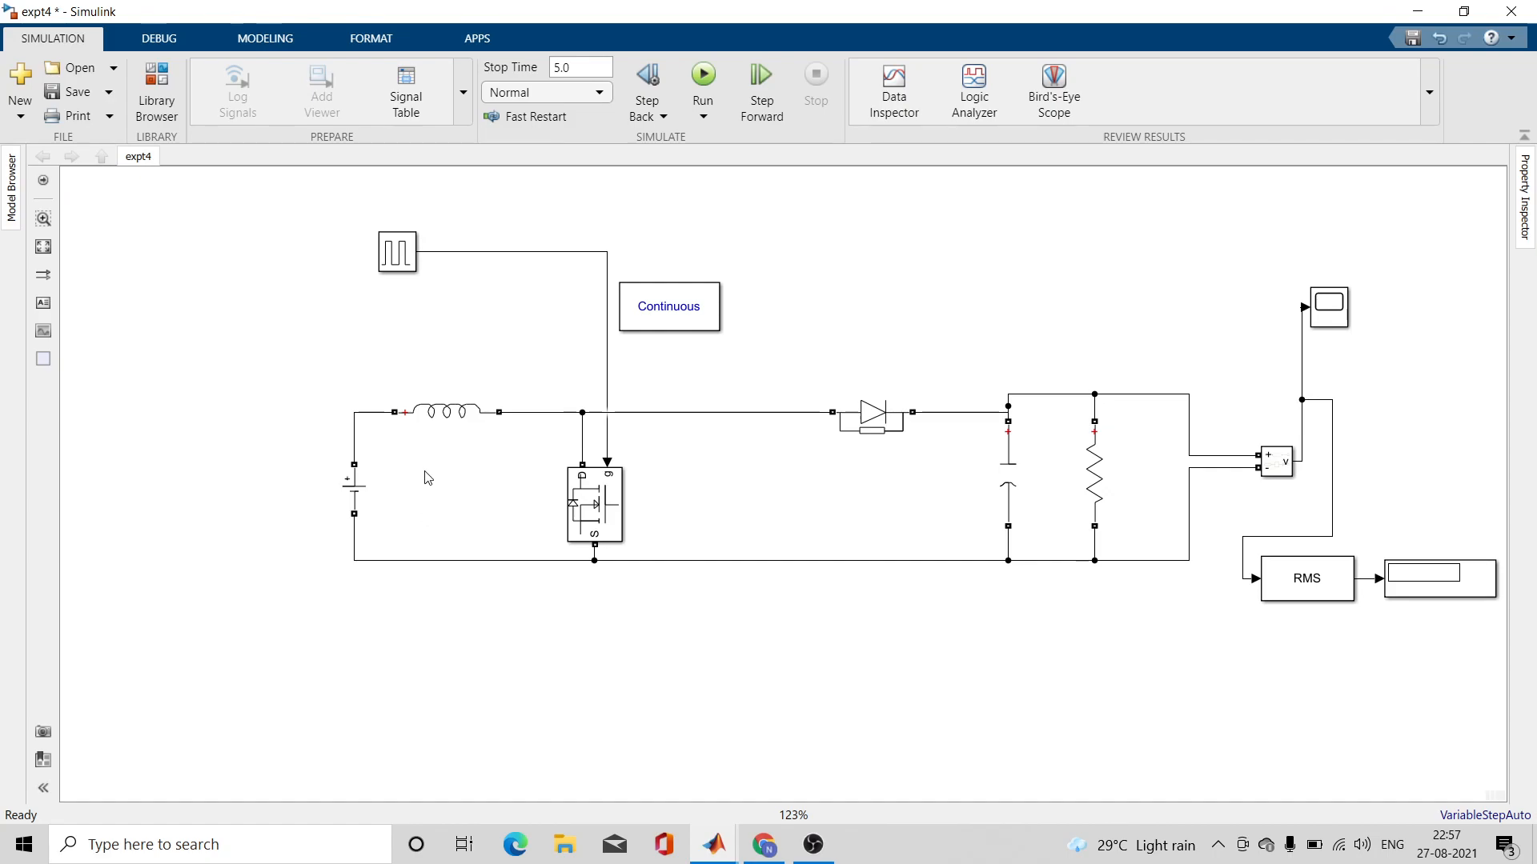
- Examine the expt4 circuit's blocks, including the DC source, pulse generator, MOSFET, capacitor, load resistor, scope, RMS block and display
{"action": "left_click", "coordinate": [369, 490]}
{"action": "left_click", "coordinate": [369, 453]}
{"action": "left_click", "coordinate": [414, 272]}
{"action": "left_click", "coordinate": [601, 504]}
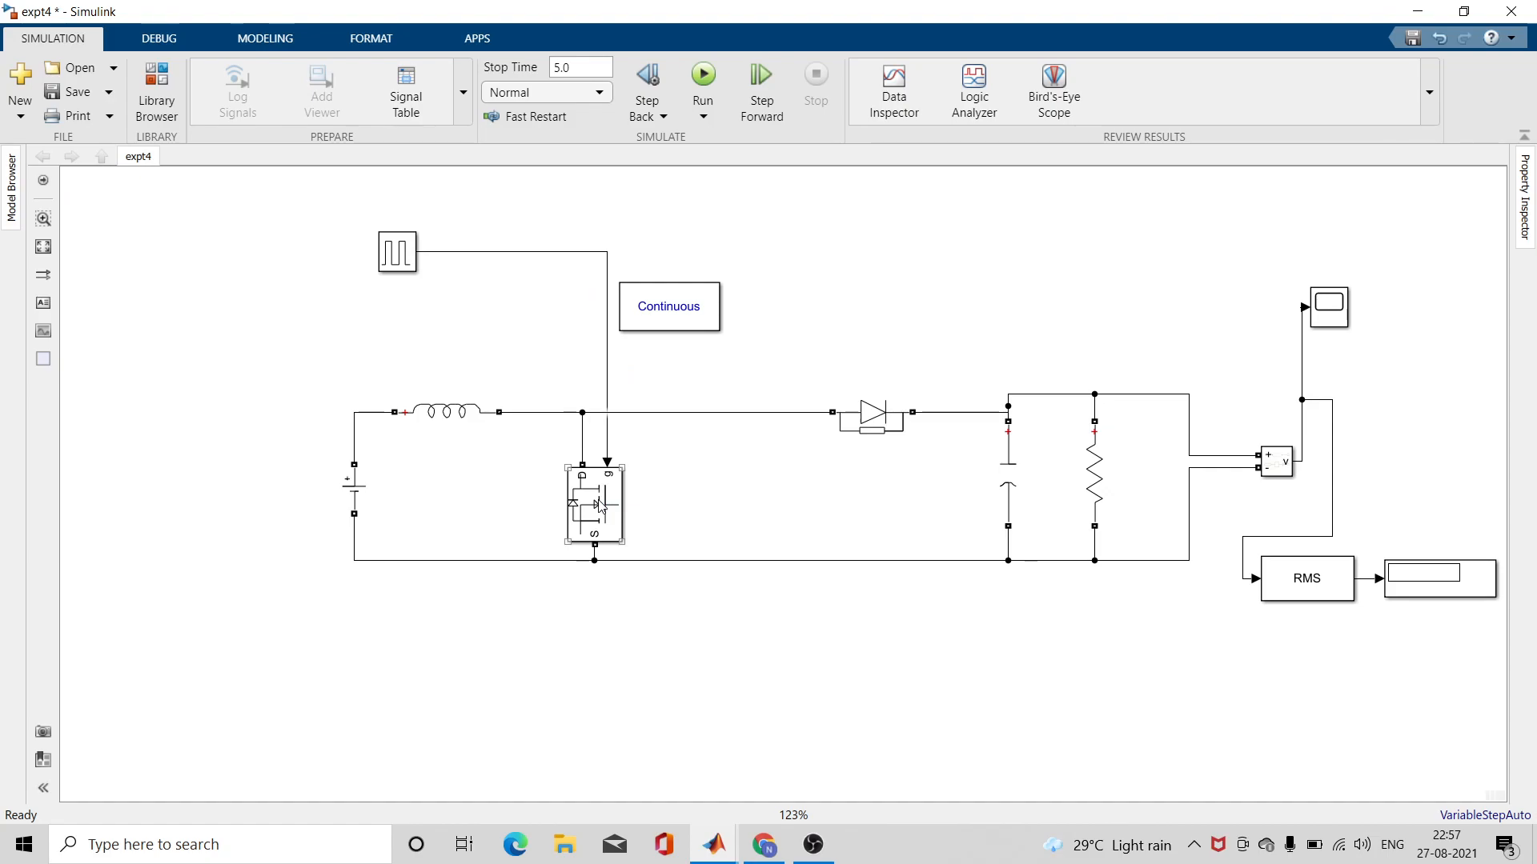
{"action": "left_click", "coordinate": [872, 362]}
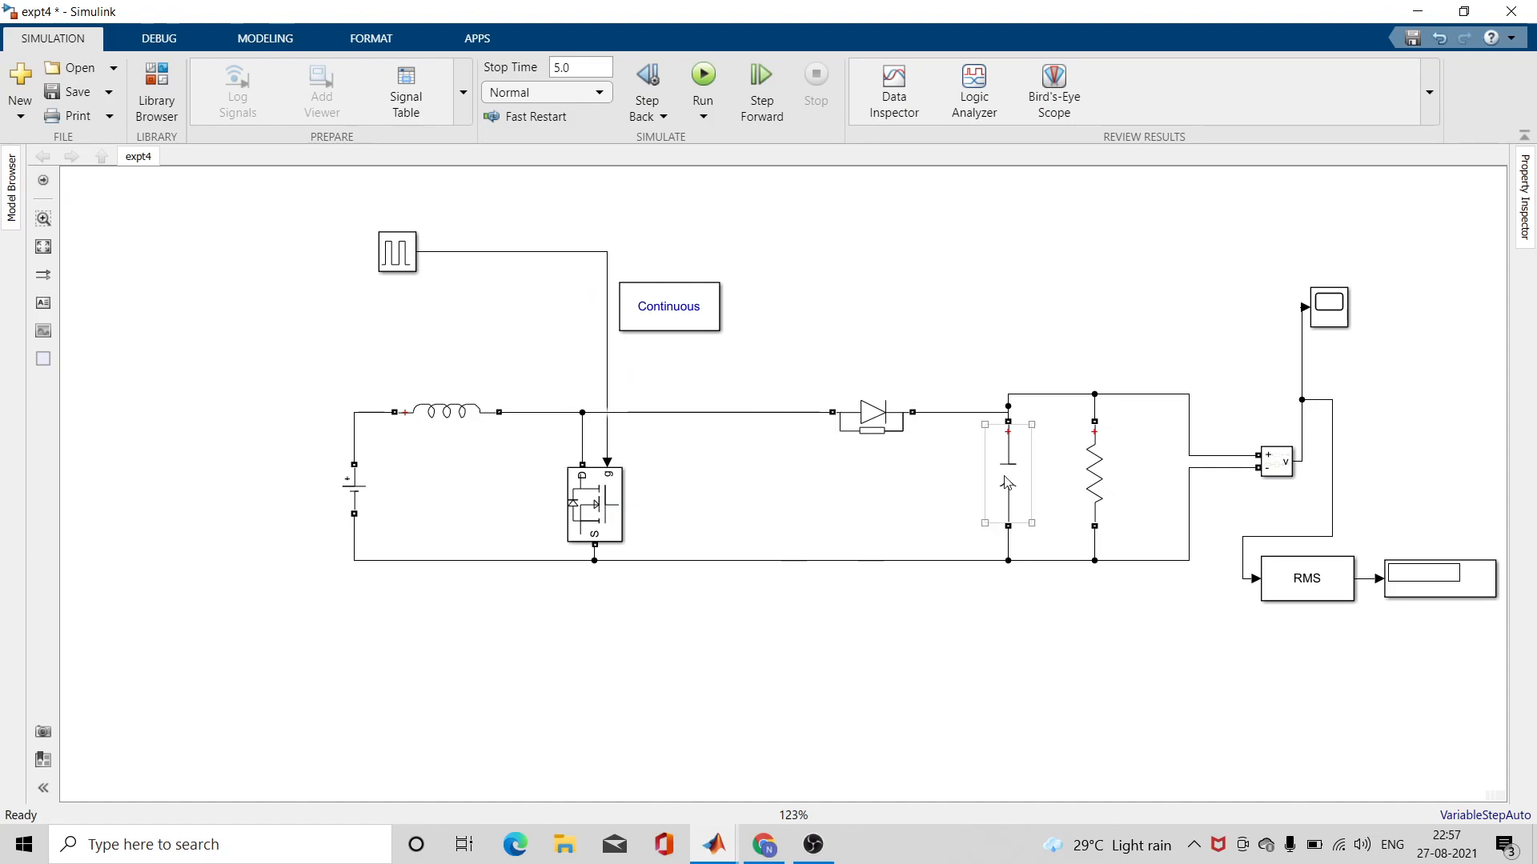
{"action": "left_click", "coordinate": [1100, 475]}
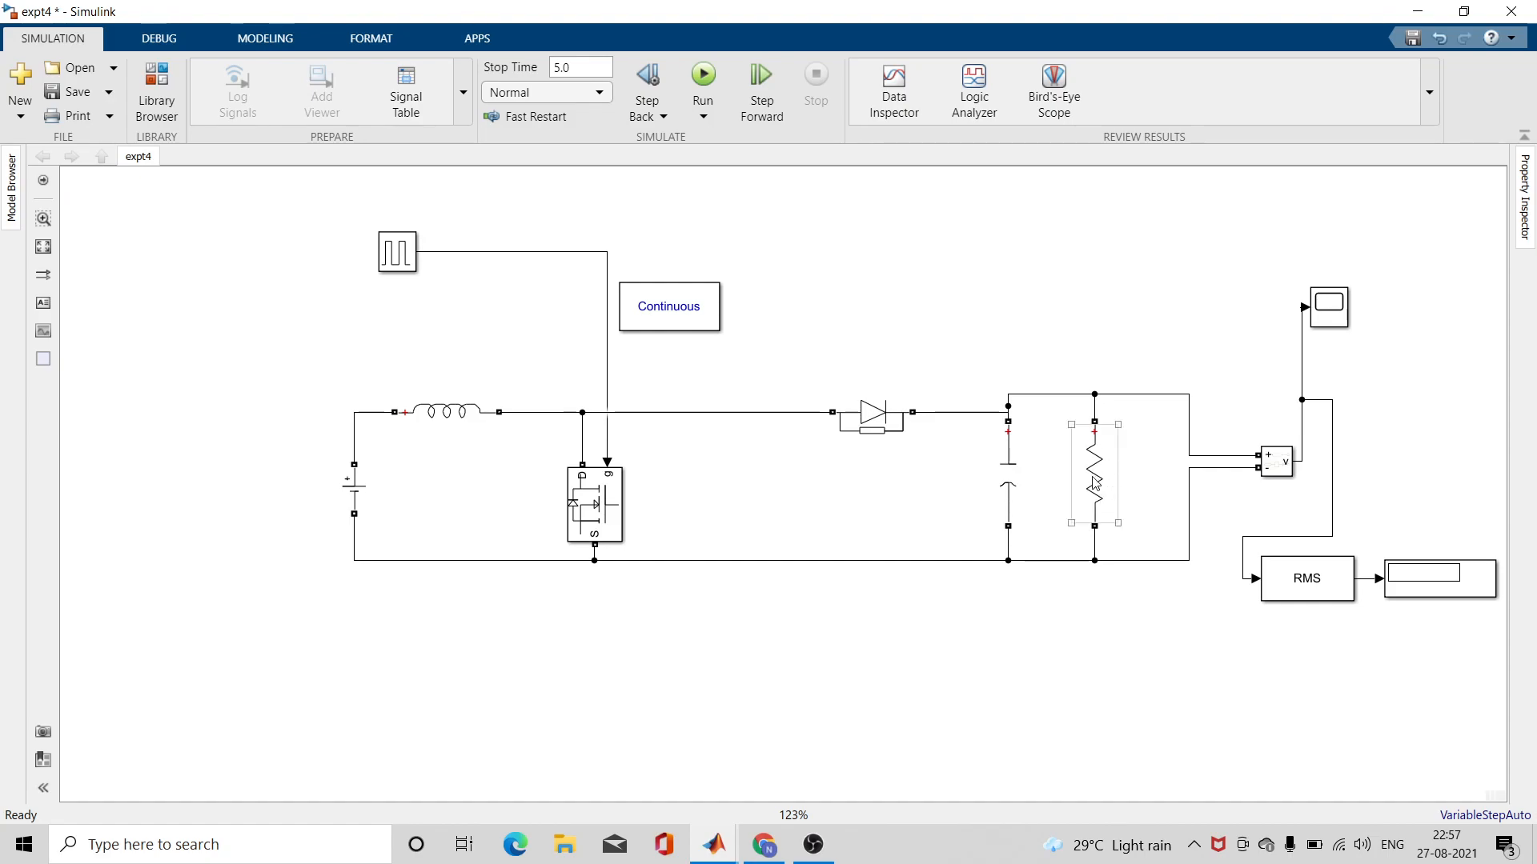
{"action": "left_click", "coordinate": [1328, 341]}
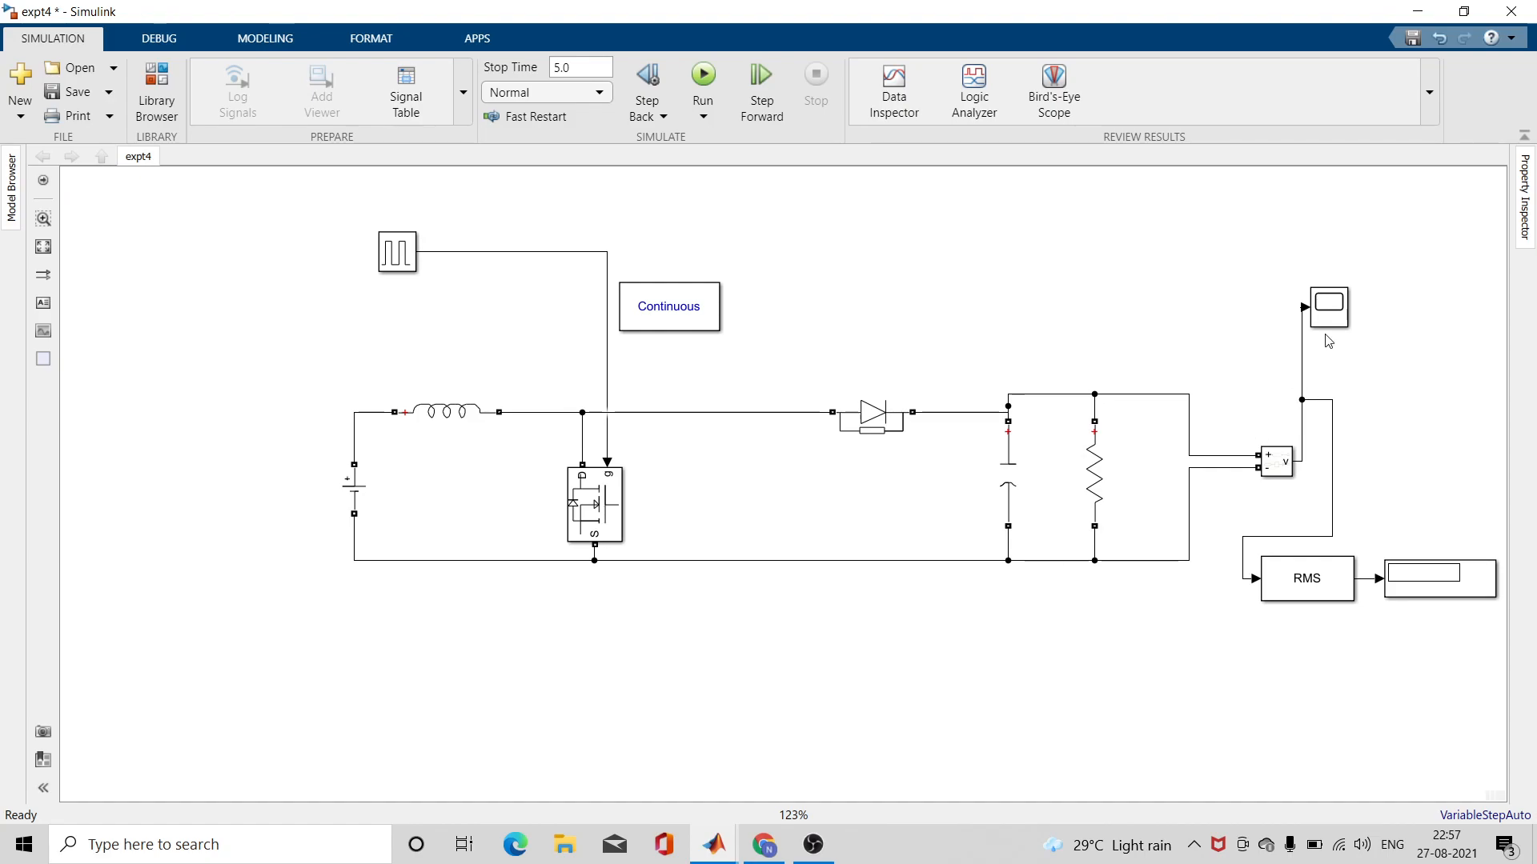
{"action": "left_click", "coordinate": [1070, 456]}
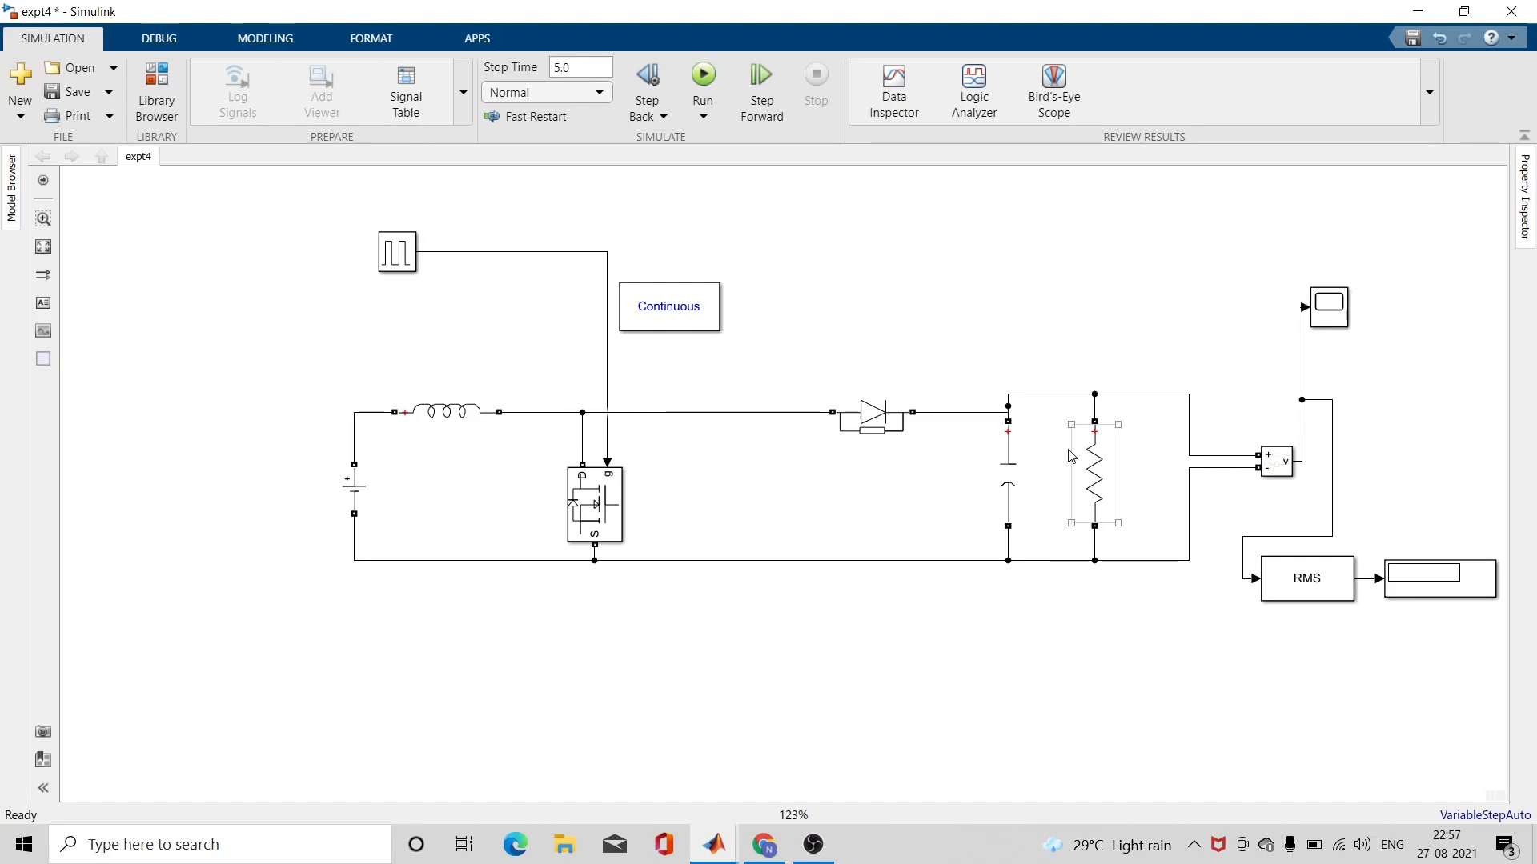
{"action": "left_click", "coordinate": [1127, 384]}
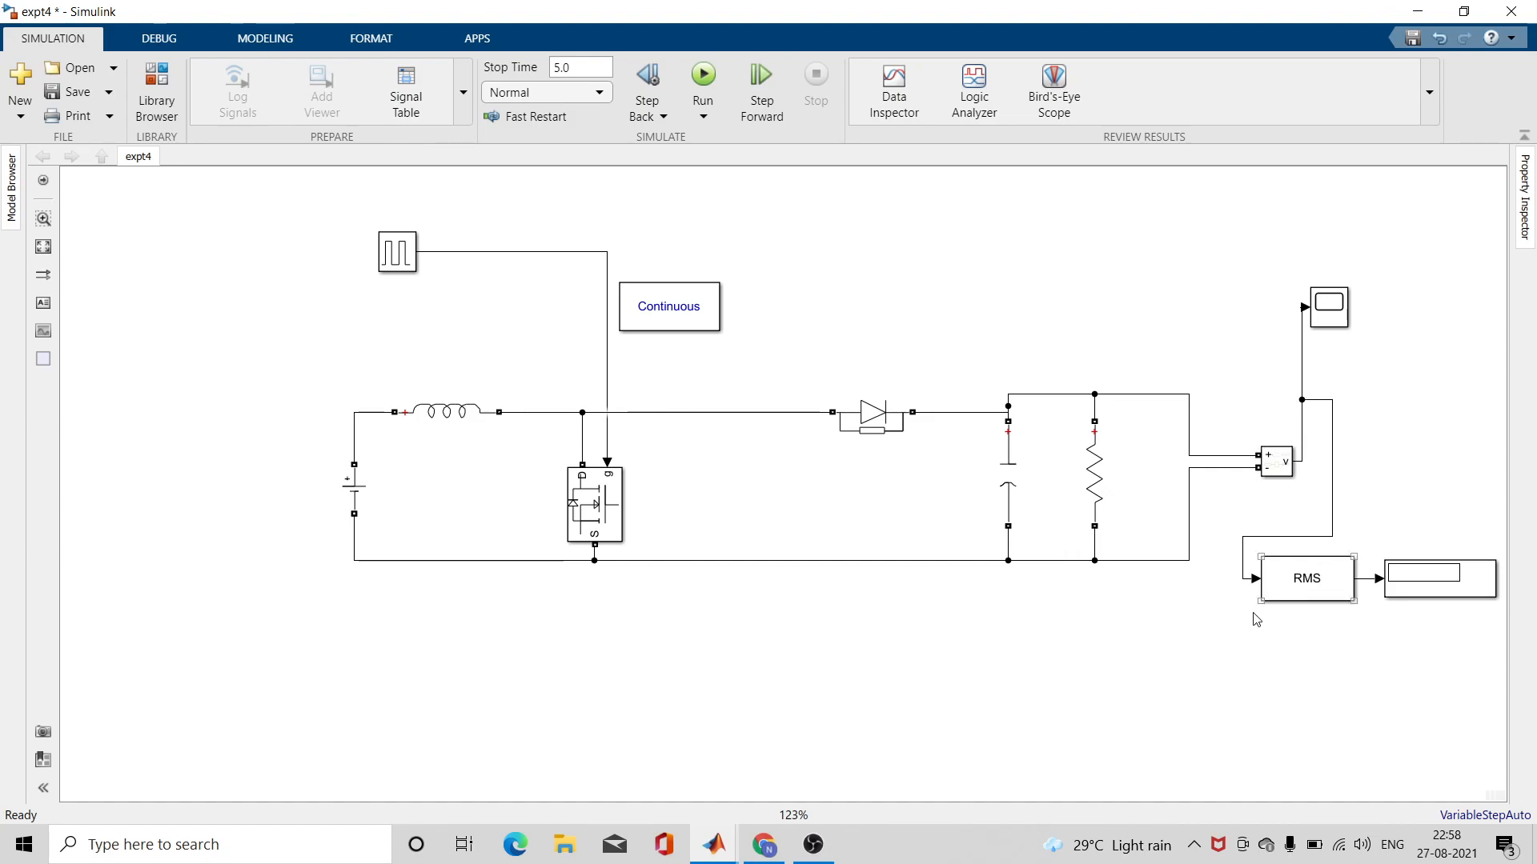
{"action": "left_click", "coordinate": [1281, 578]}
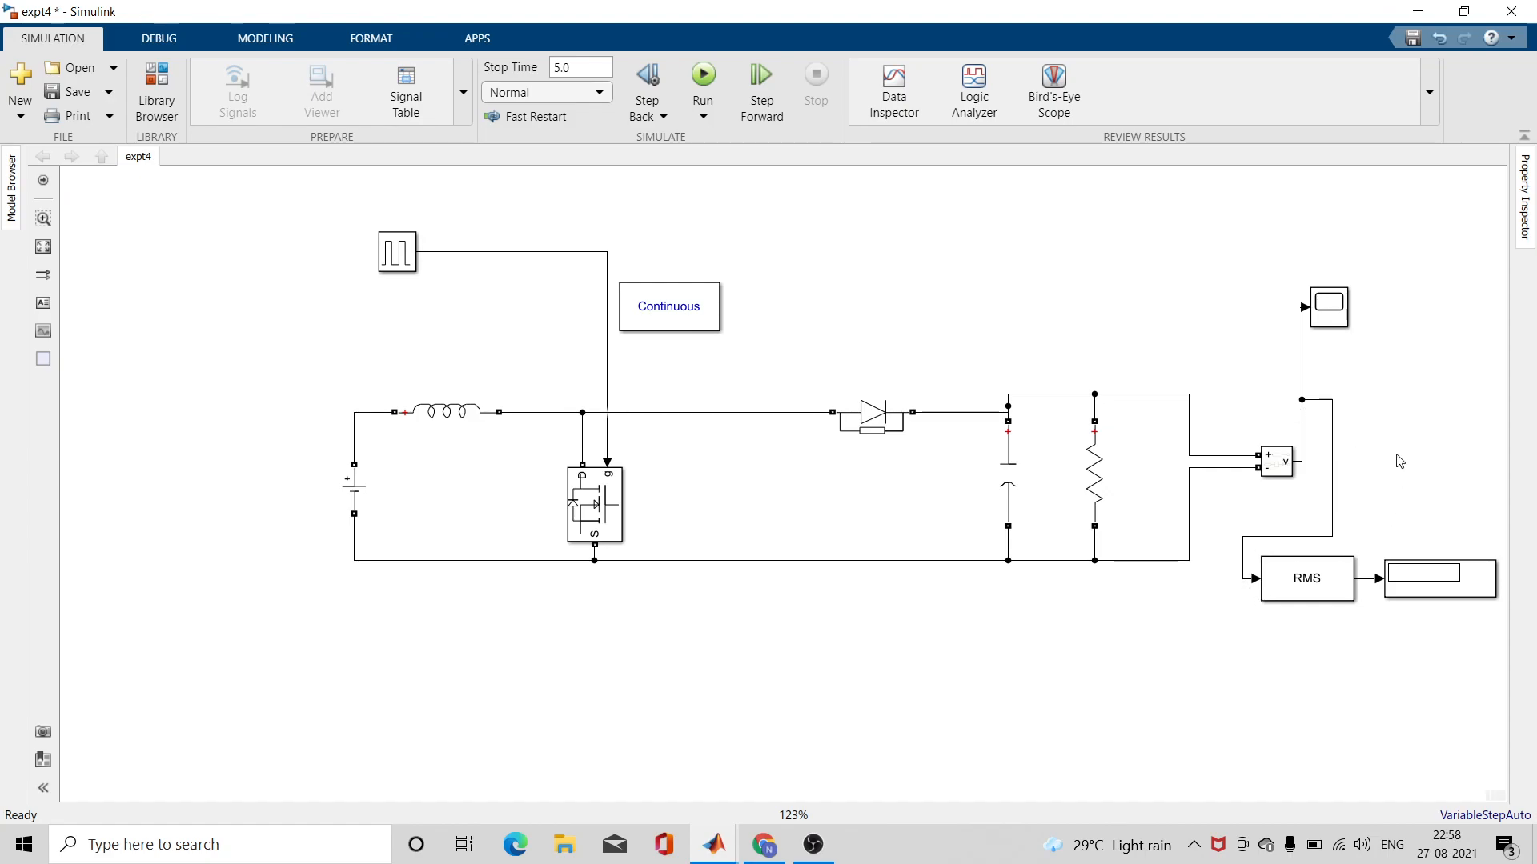
{"action": "left_click", "coordinate": [1389, 587]}
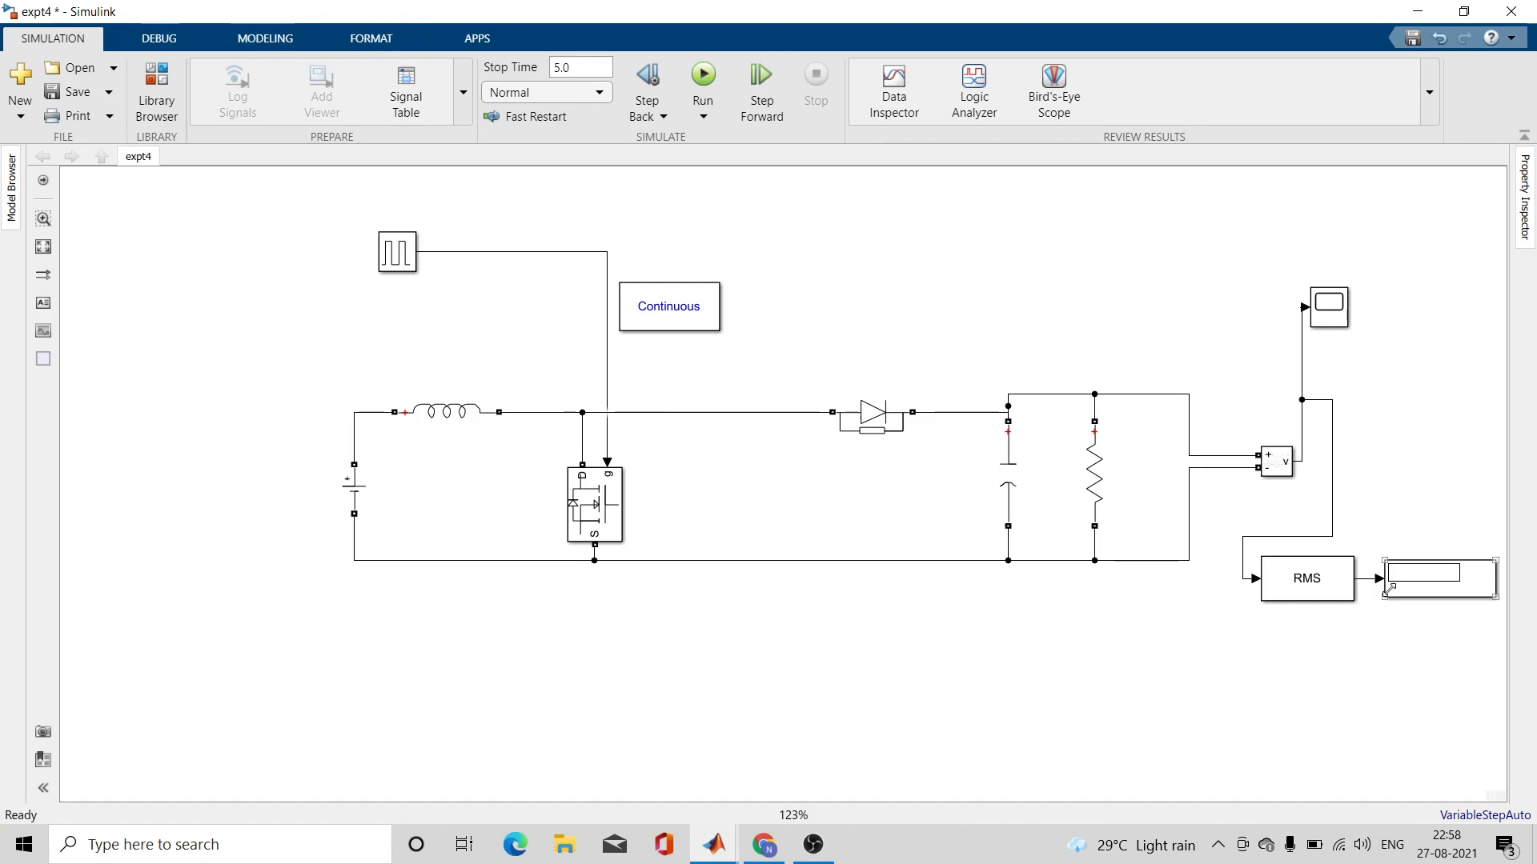
{"action": "left_click", "coordinate": [947, 335]}
- Create a new blank Simulink model and maximize its window
{"action": "mouse_move", "coordinate": [735, 848]}
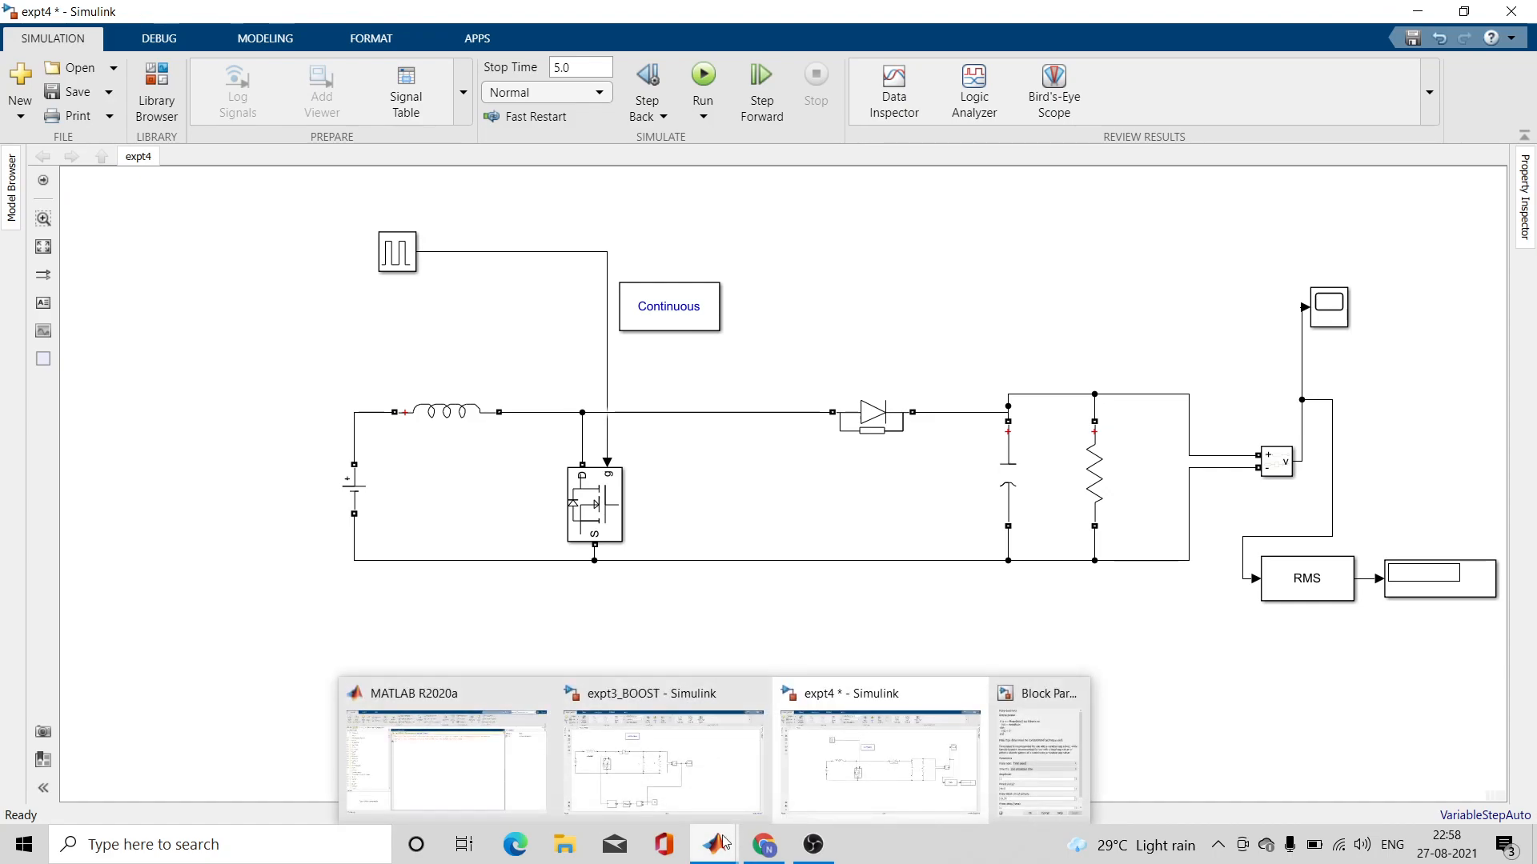
{"action": "left_click", "coordinate": [17, 82]}
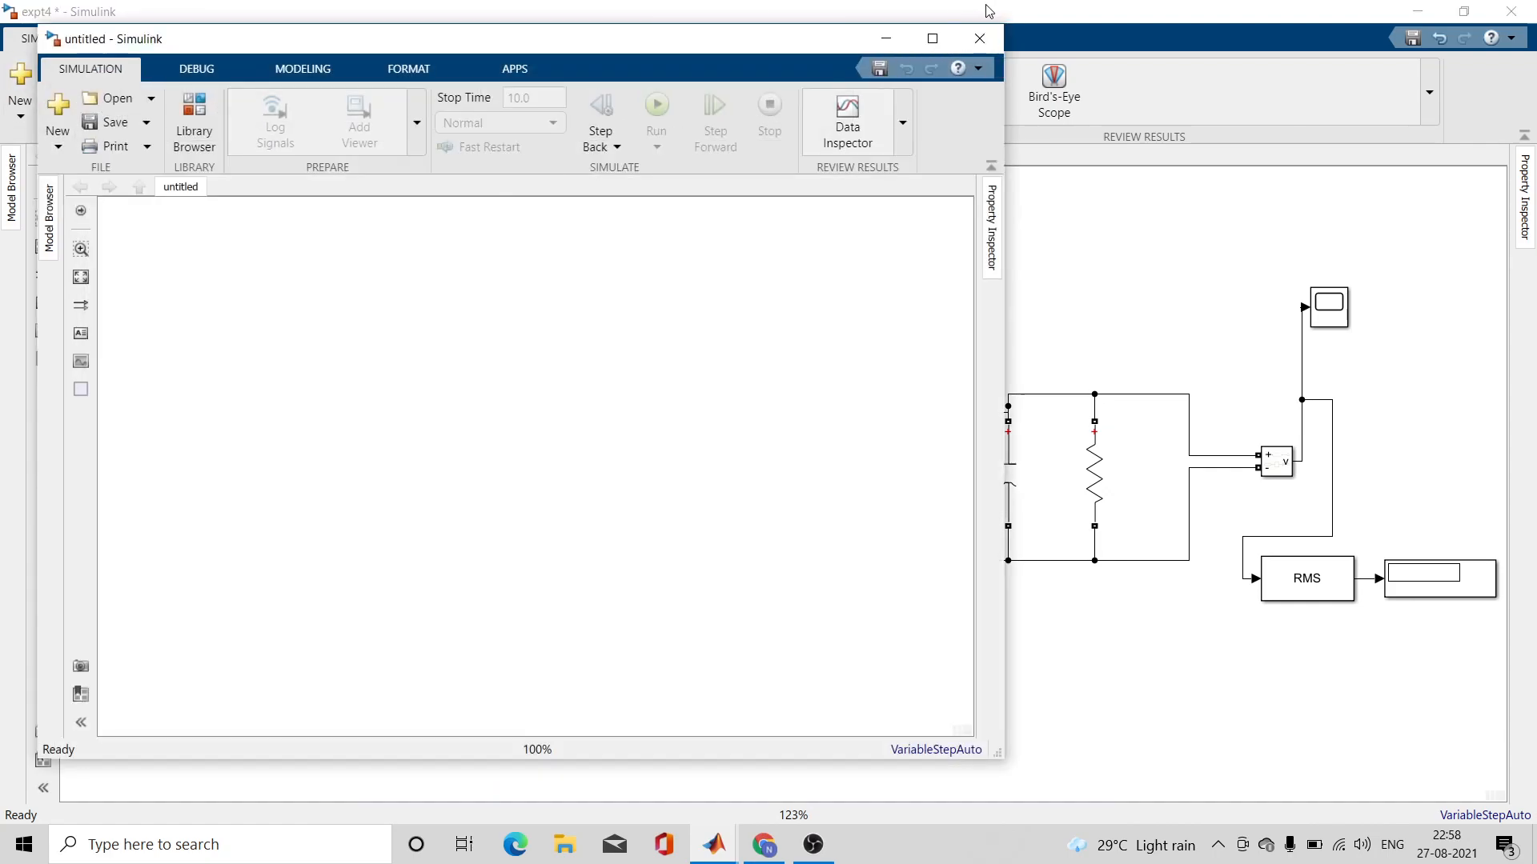
{"action": "left_click", "coordinate": [931, 39]}
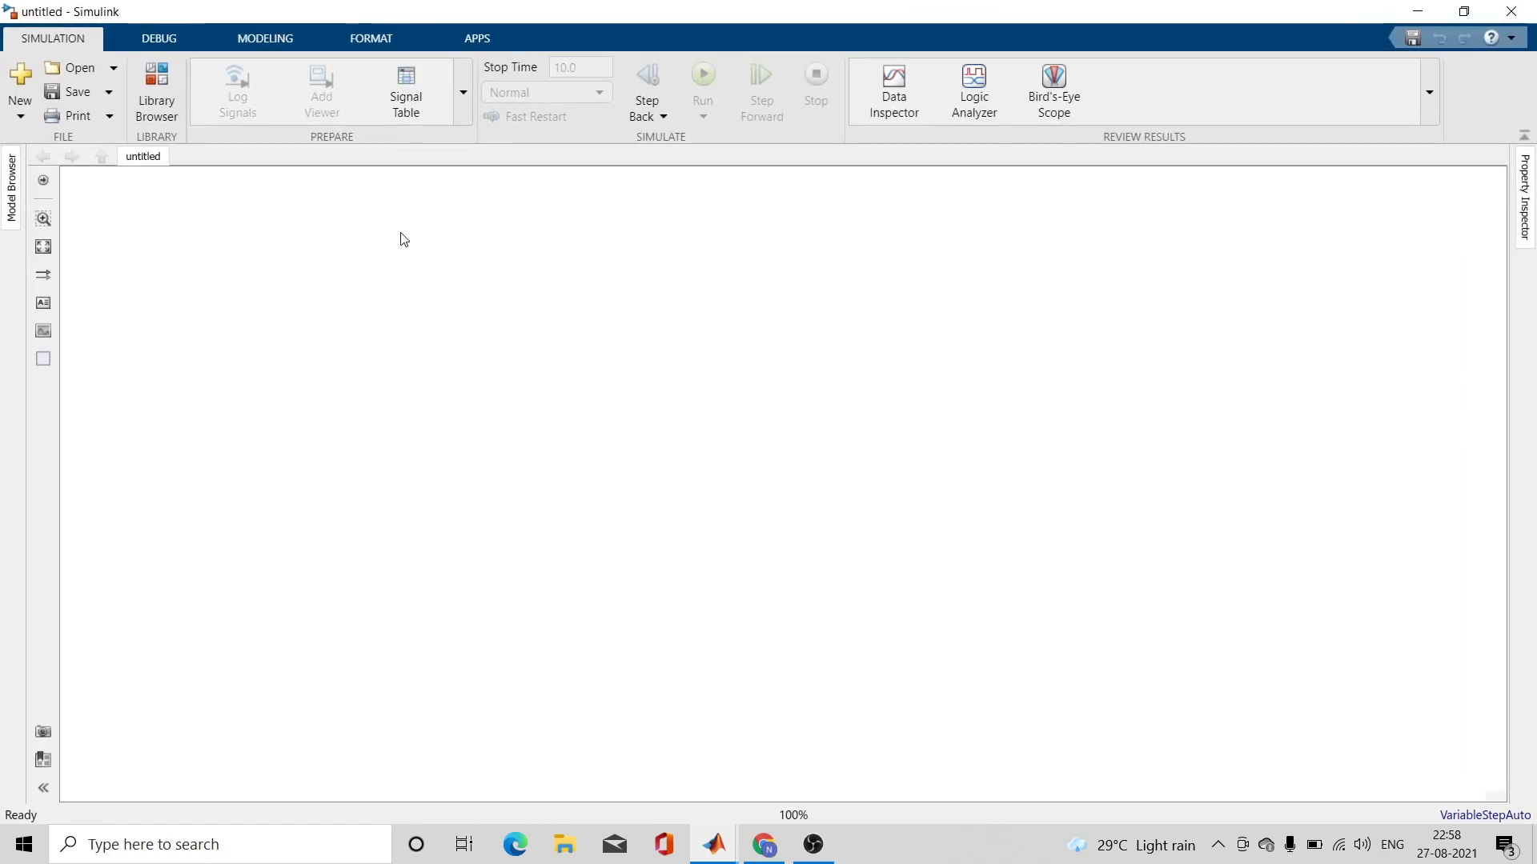
- Find "dc voltage source" in the block library, add the powerlib DC Voltage Source to the model and place it on the canvas's left side
{"action": "left_click", "coordinate": [157, 72]}
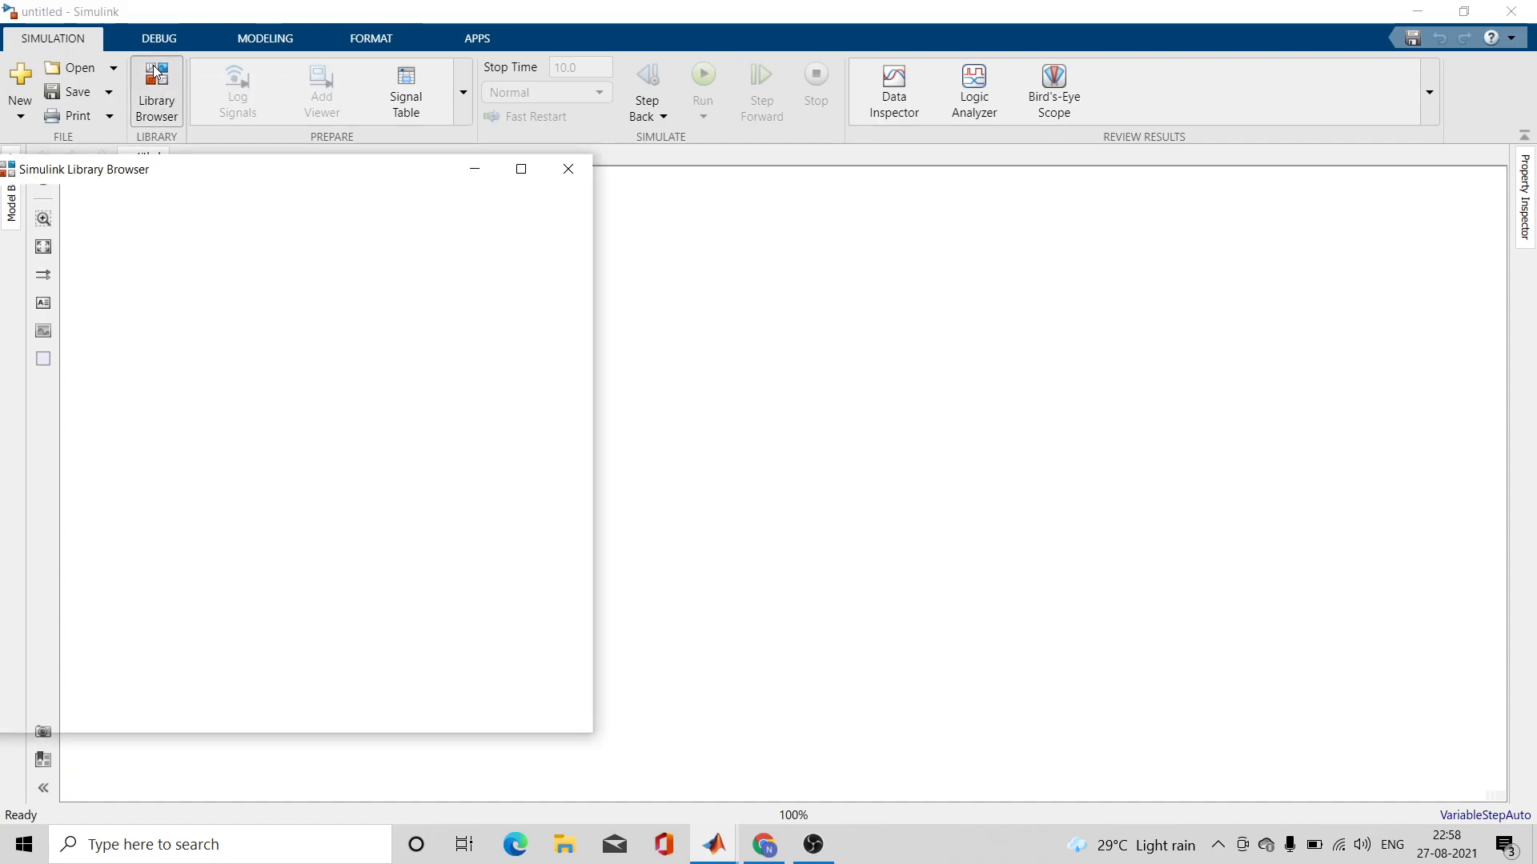
{"action": "left_click", "coordinate": [131, 197]}
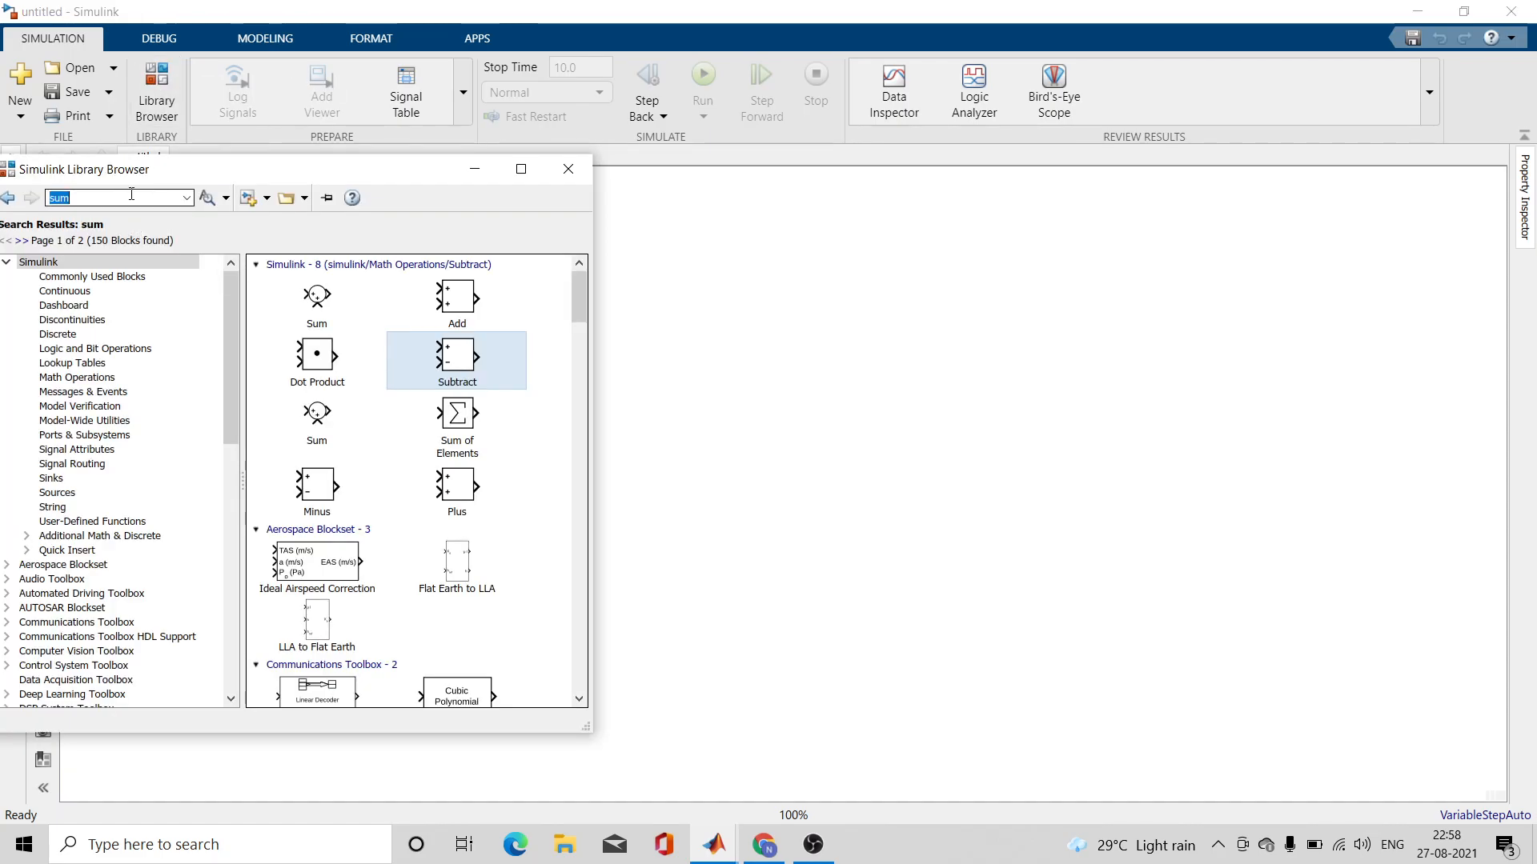
{"action": "type", "text": "dc voltage source"}
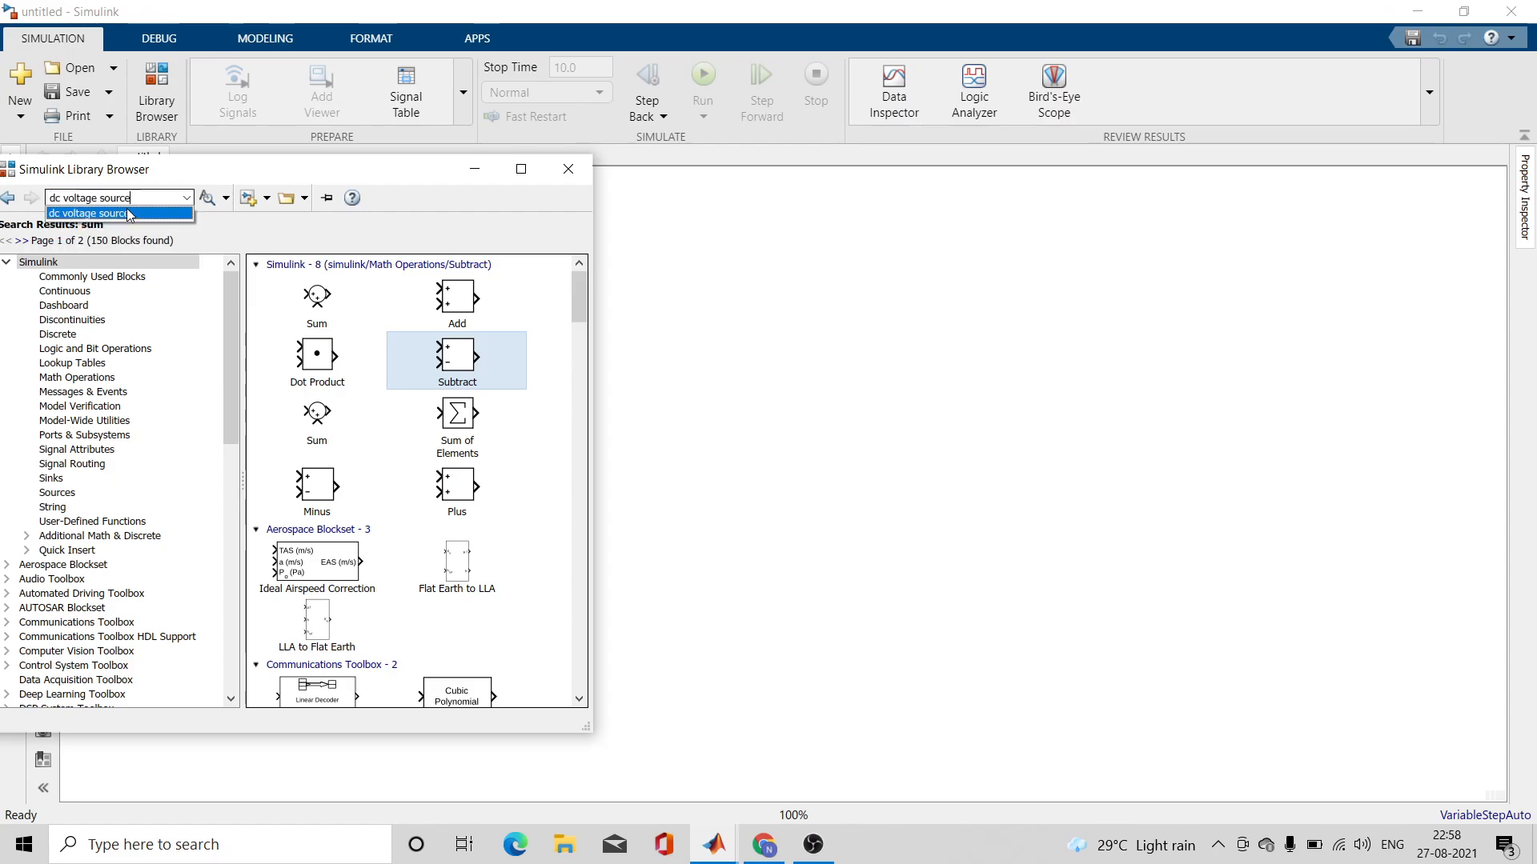
{"action": "left_click", "coordinate": [127, 210]}
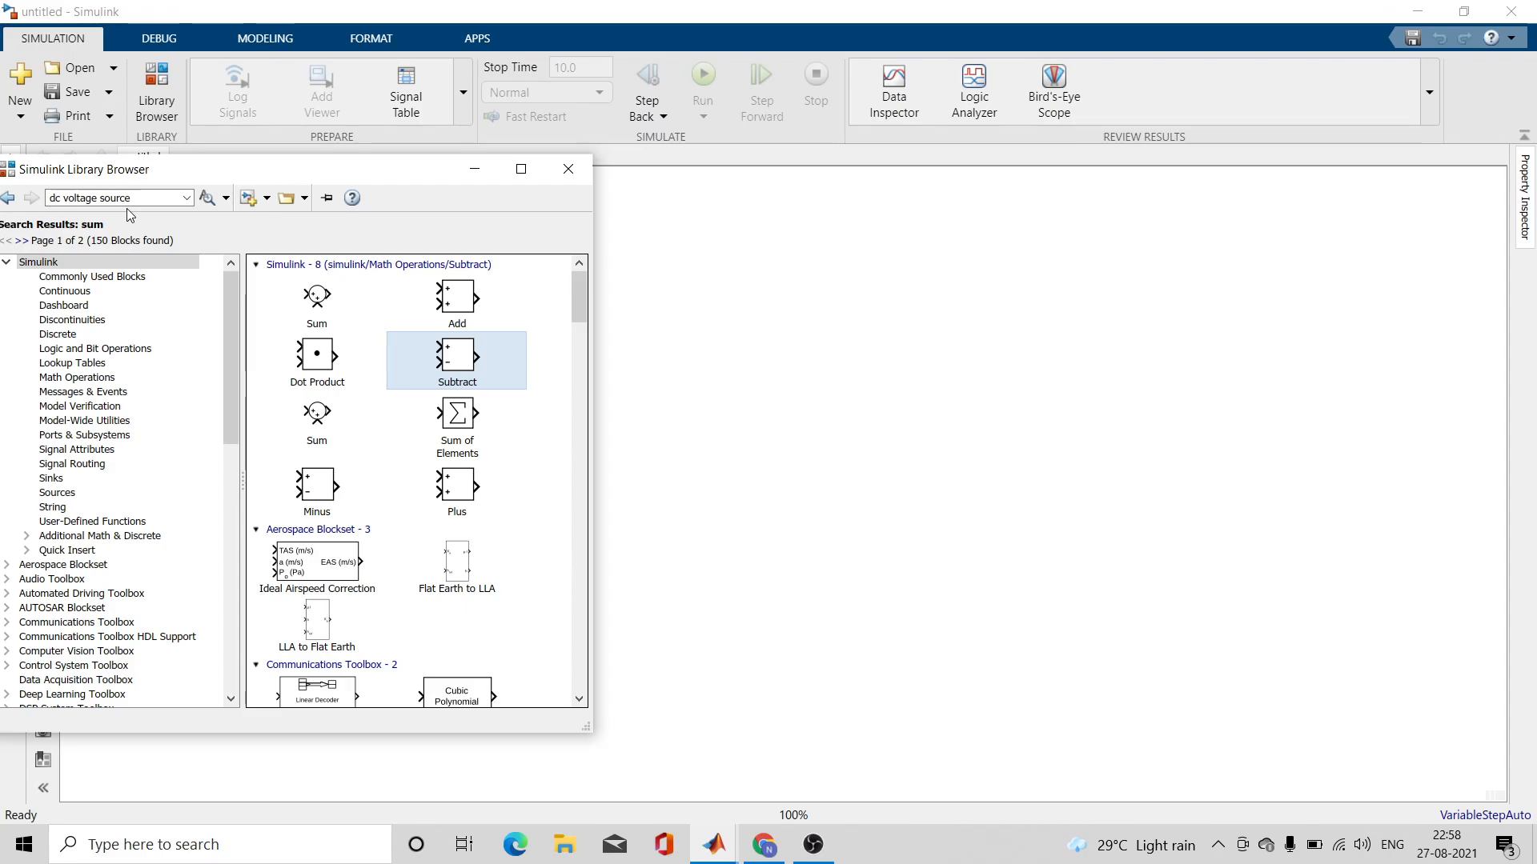
{"action": "key", "text": "Return"}
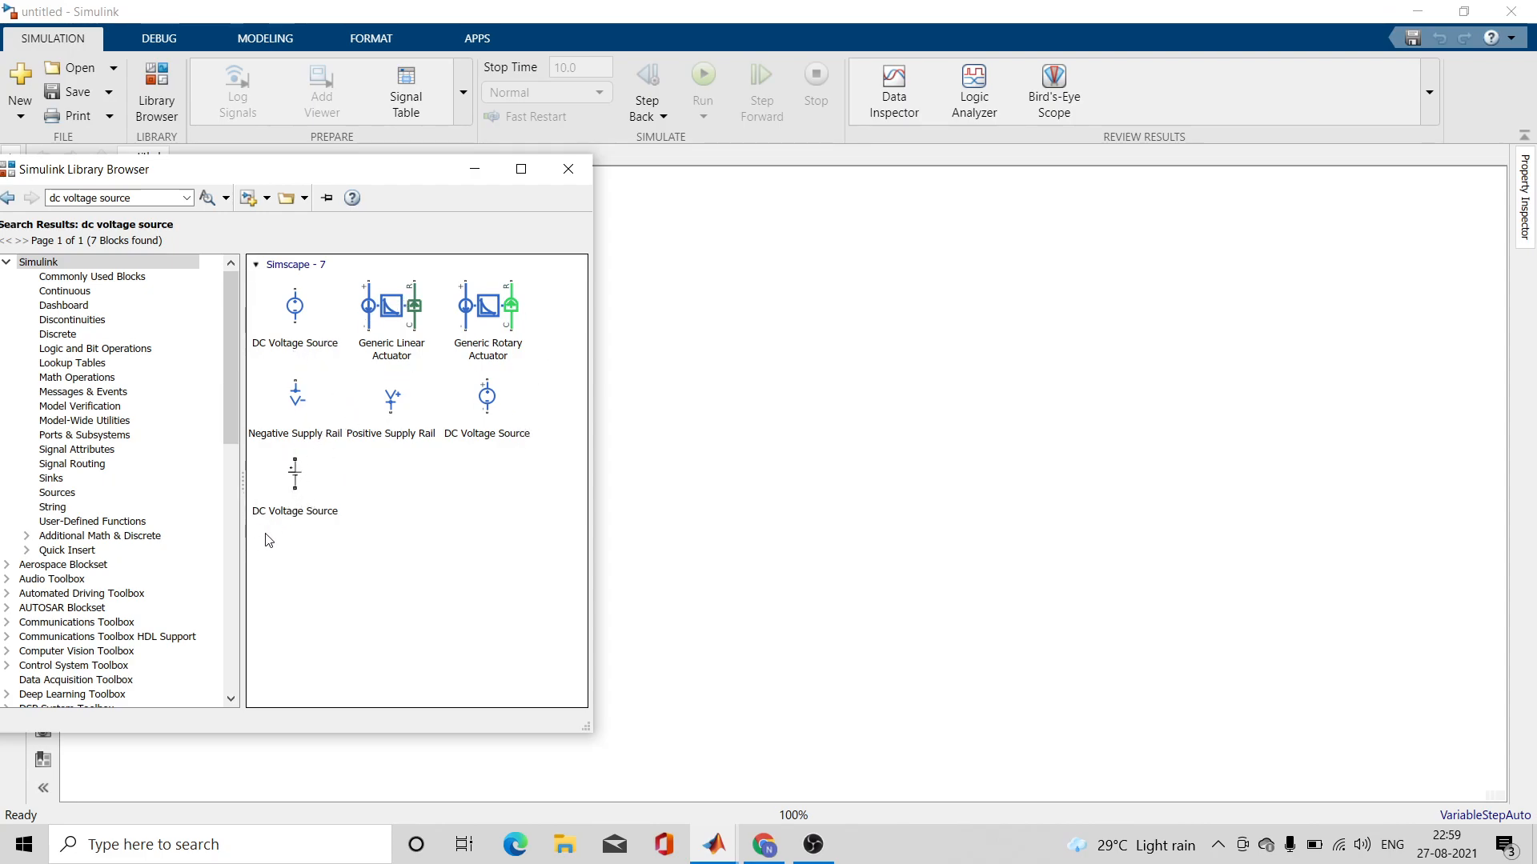
{"action": "left_click", "coordinate": [295, 485]}
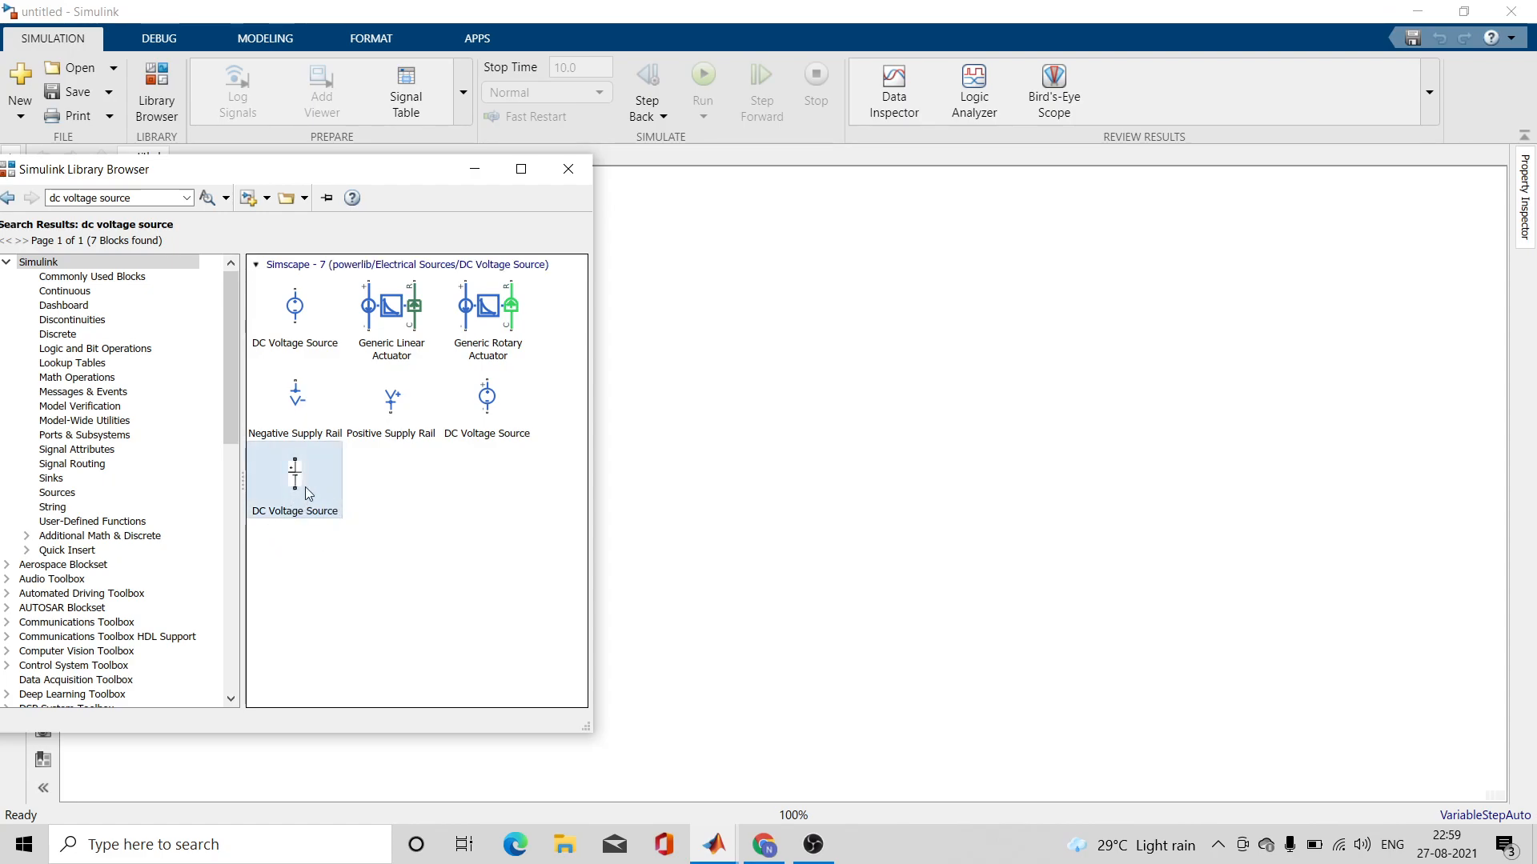
{"action": "right_click", "coordinate": [300, 480]}
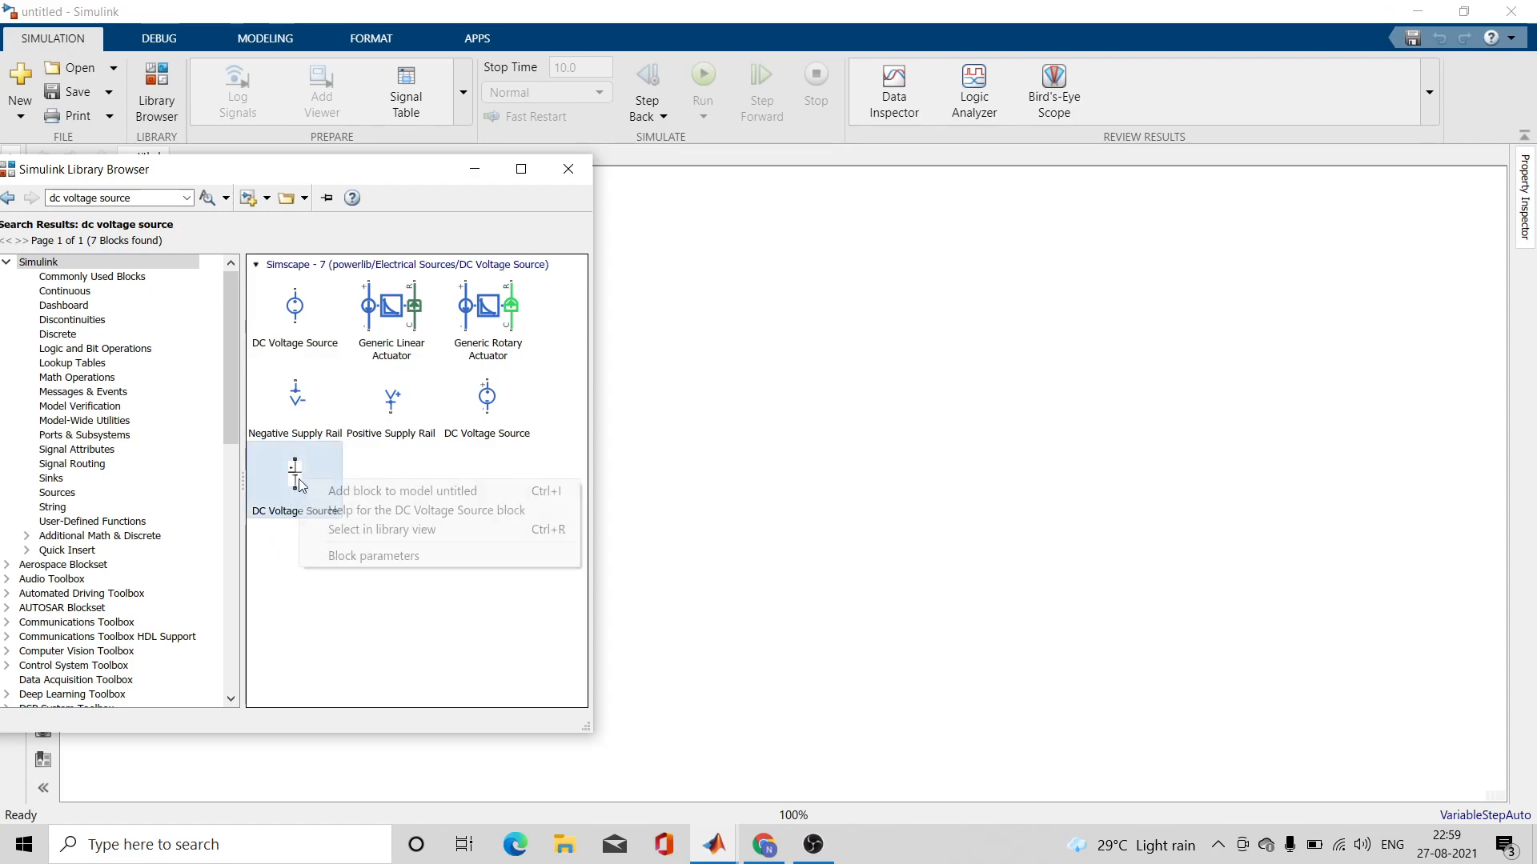
{"action": "left_click", "coordinate": [341, 494]}
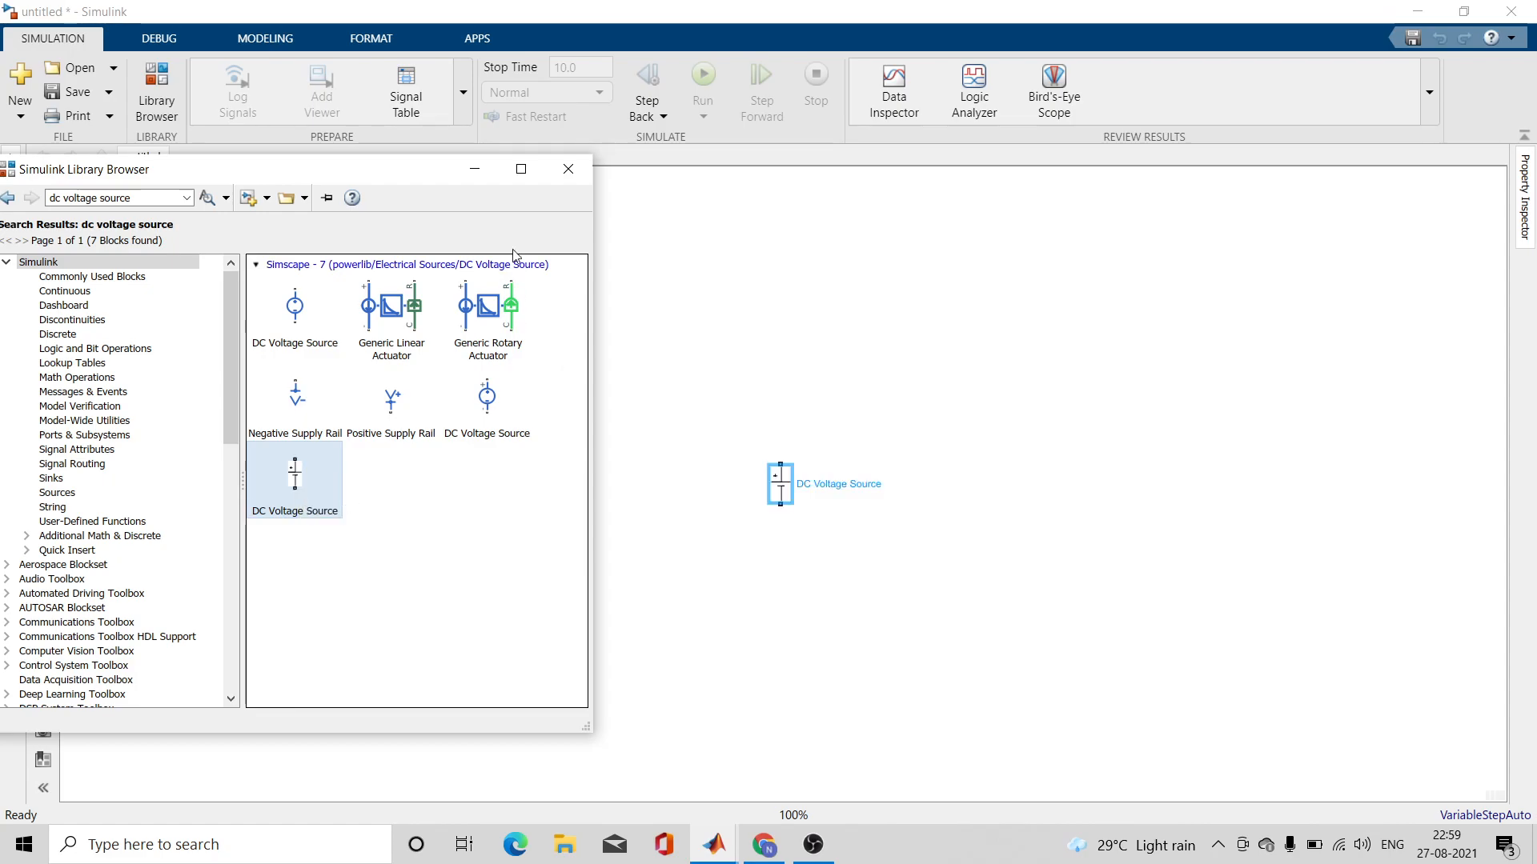
{"action": "left_click_drag", "start_coordinate": [774, 488], "coordinate": [319, 455]}
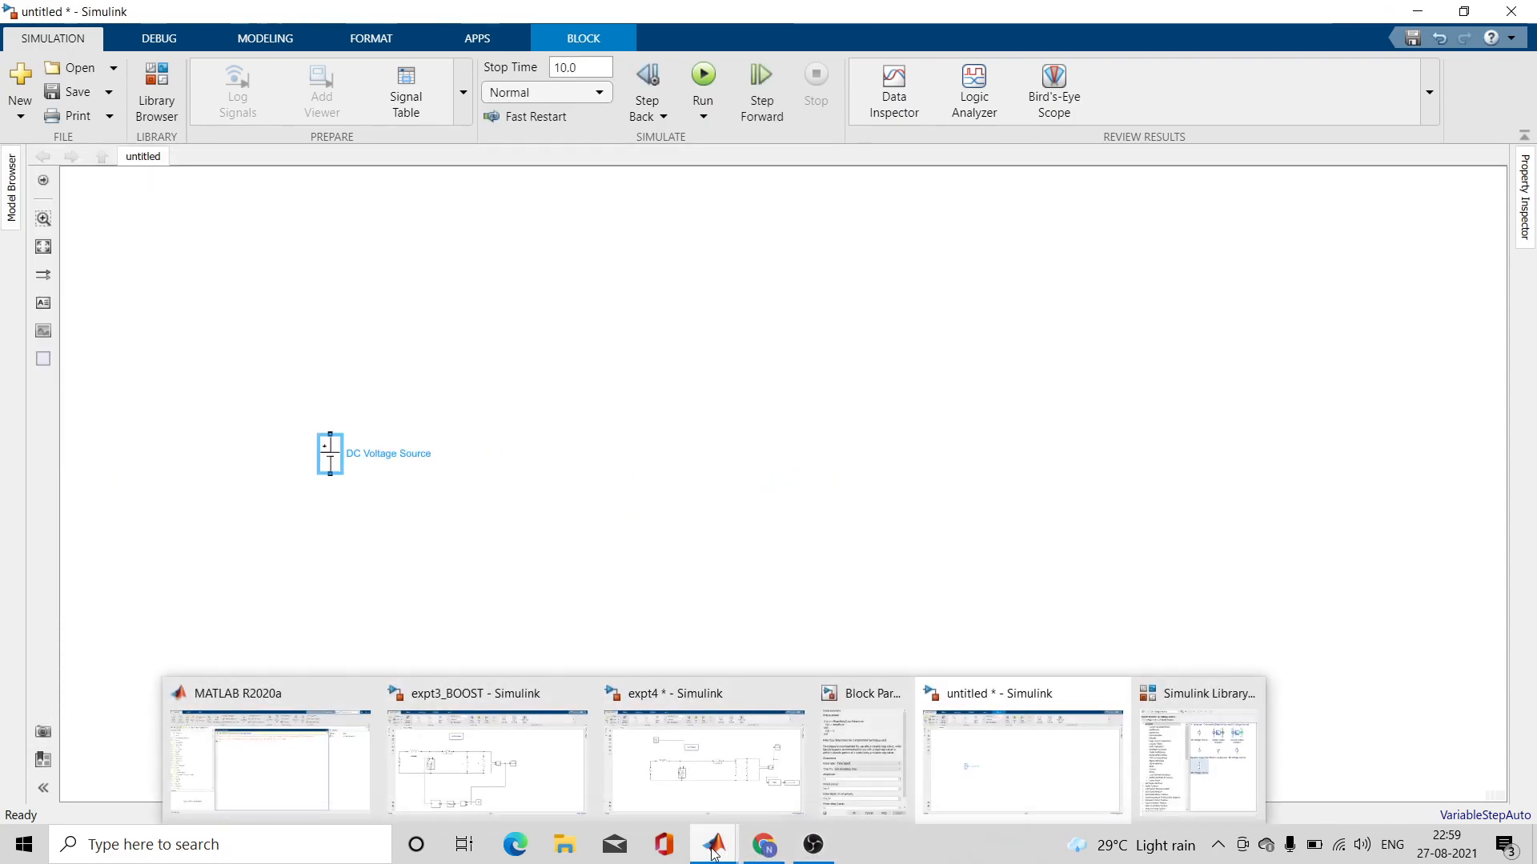
- Find "mosfet" in the block library and add the Mosfet block with g, m, D and S ports to the model
{"action": "mouse_move", "coordinate": [688, 776]}
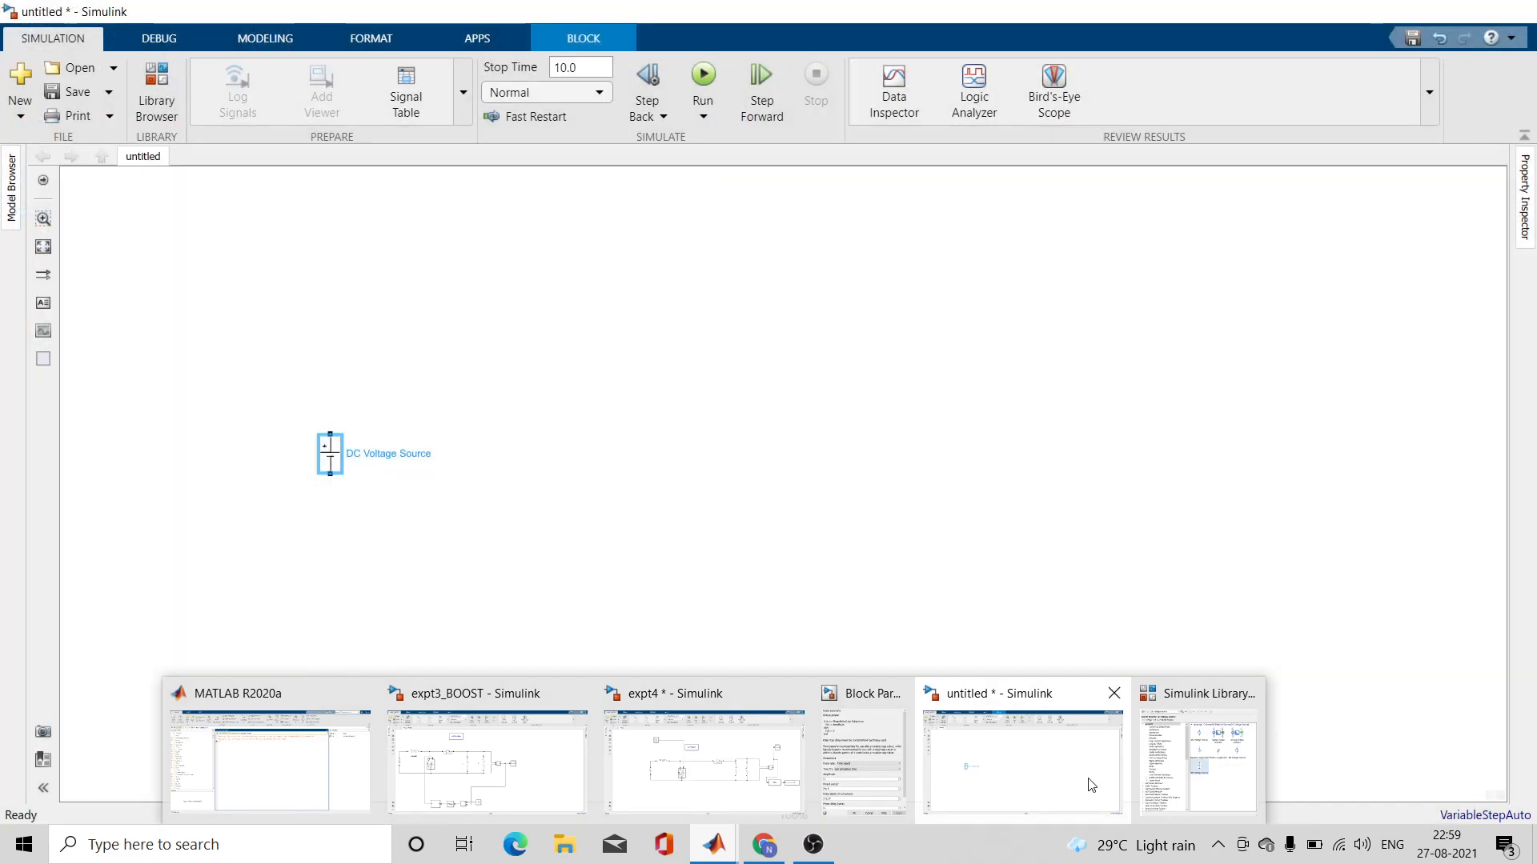
{"action": "left_click", "coordinate": [1089, 783]}
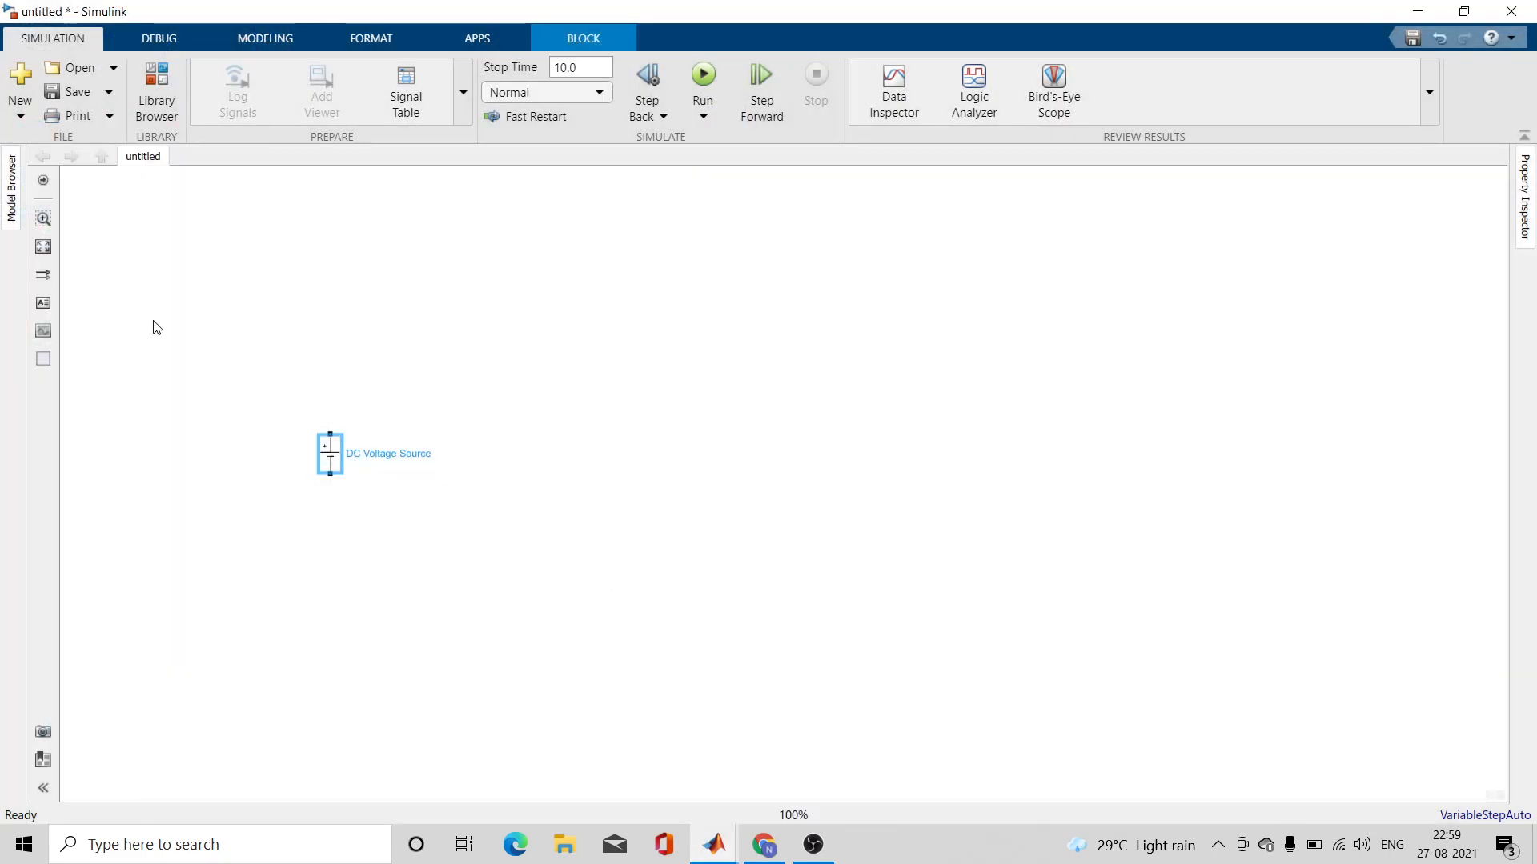
{"action": "left_click", "coordinate": [152, 90]}
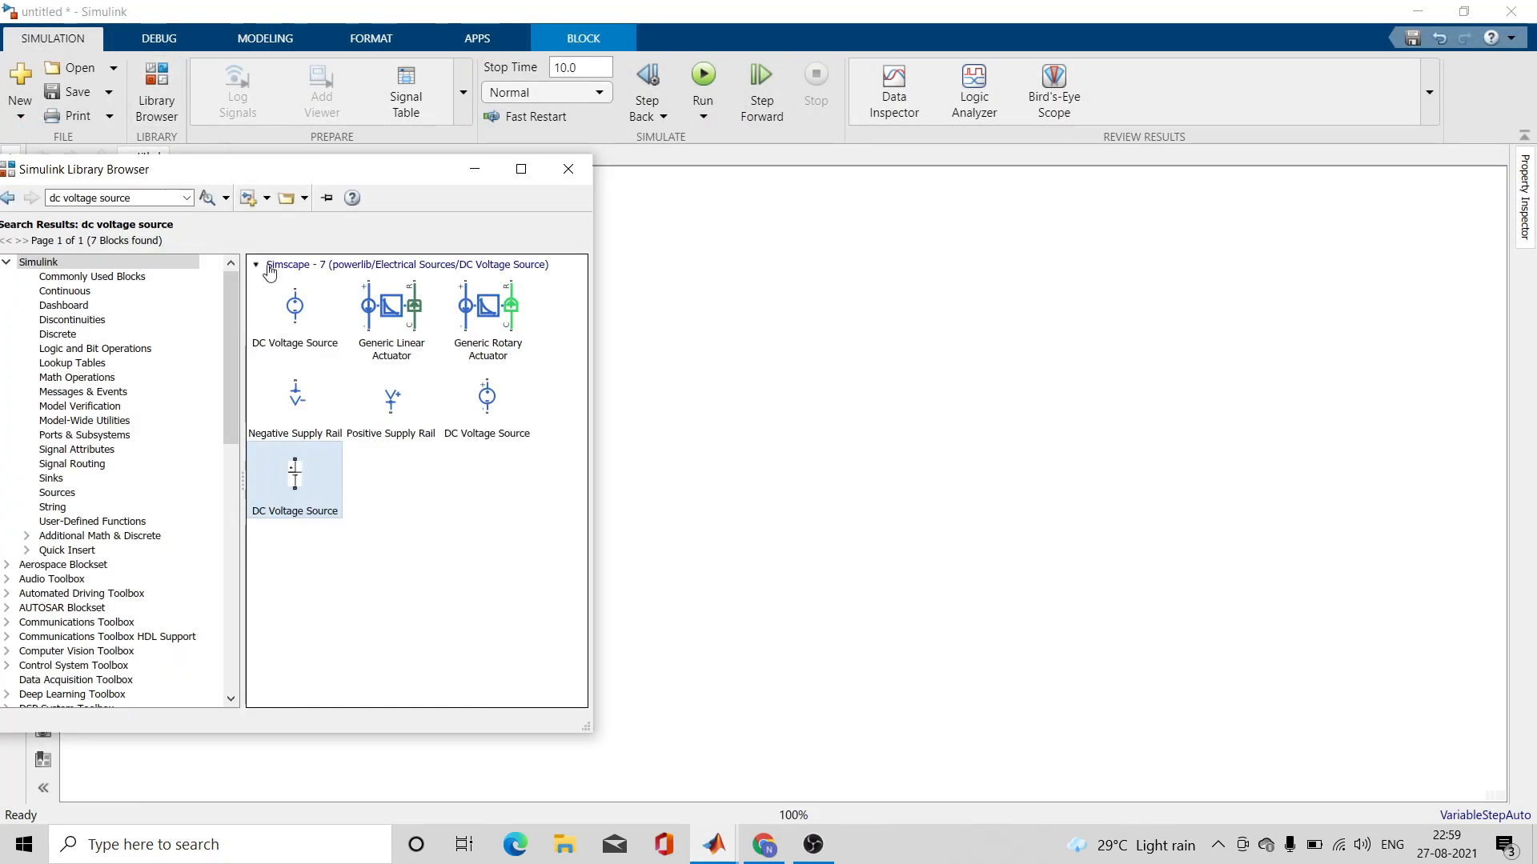
{"action": "left_click", "coordinate": [150, 197]}
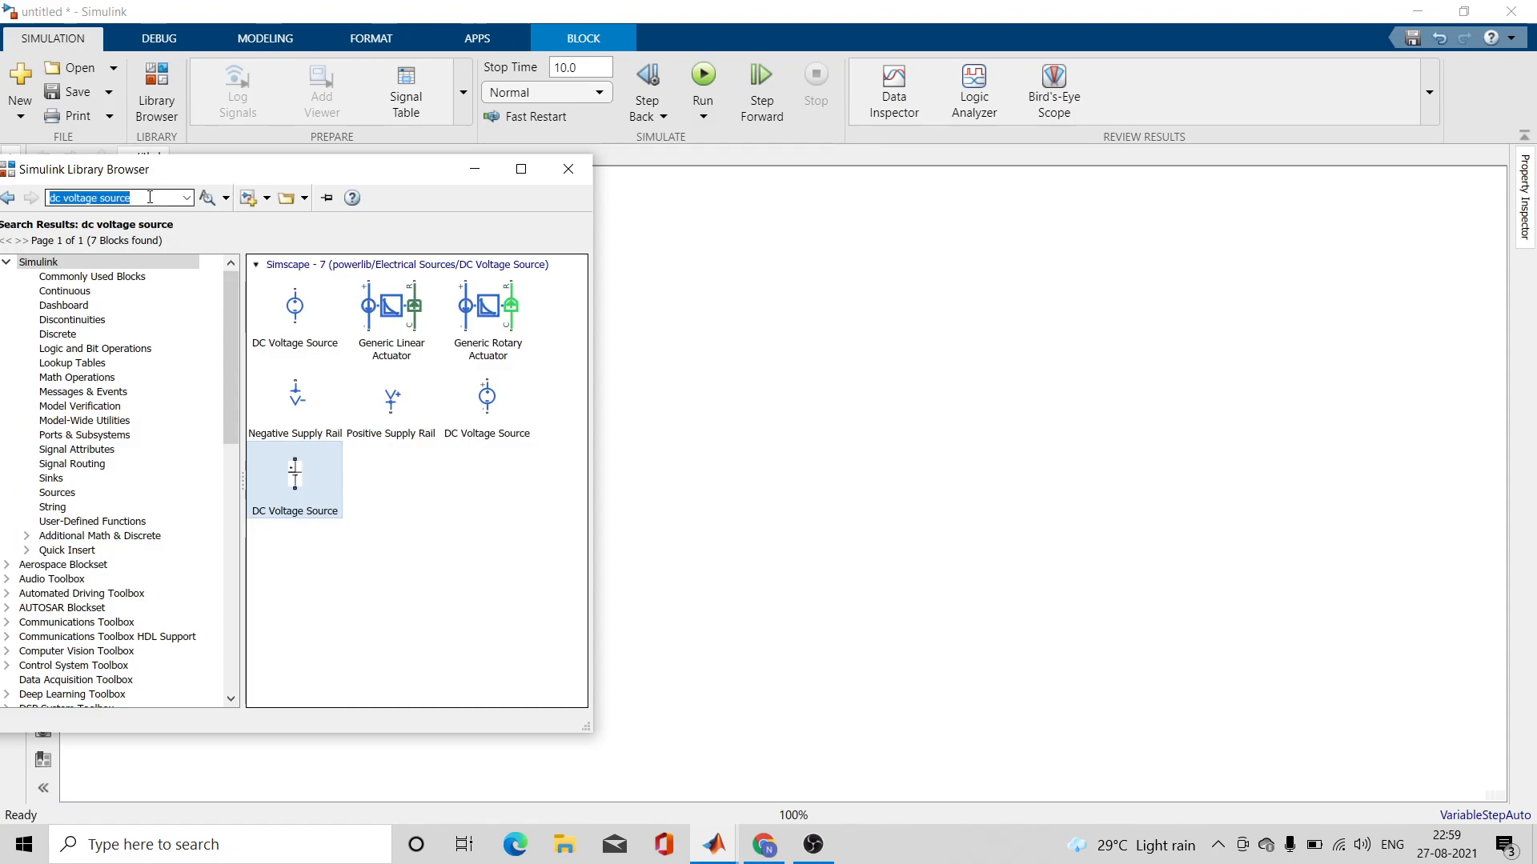
{"action": "type", "text": "mo"}
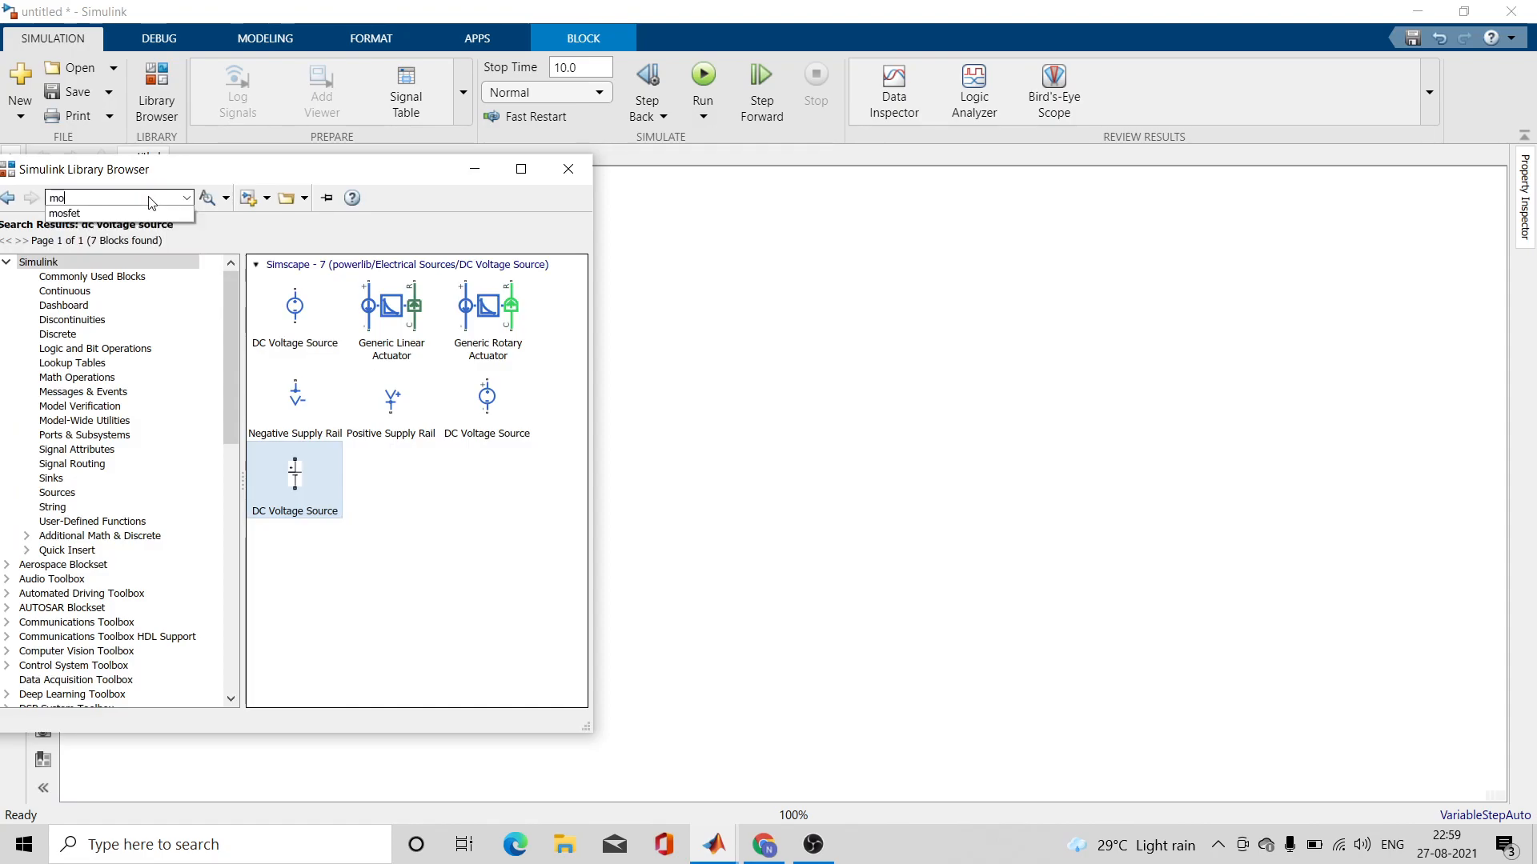
{"action": "type", "text": "sfet"}
{"action": "key", "text": "Return"}
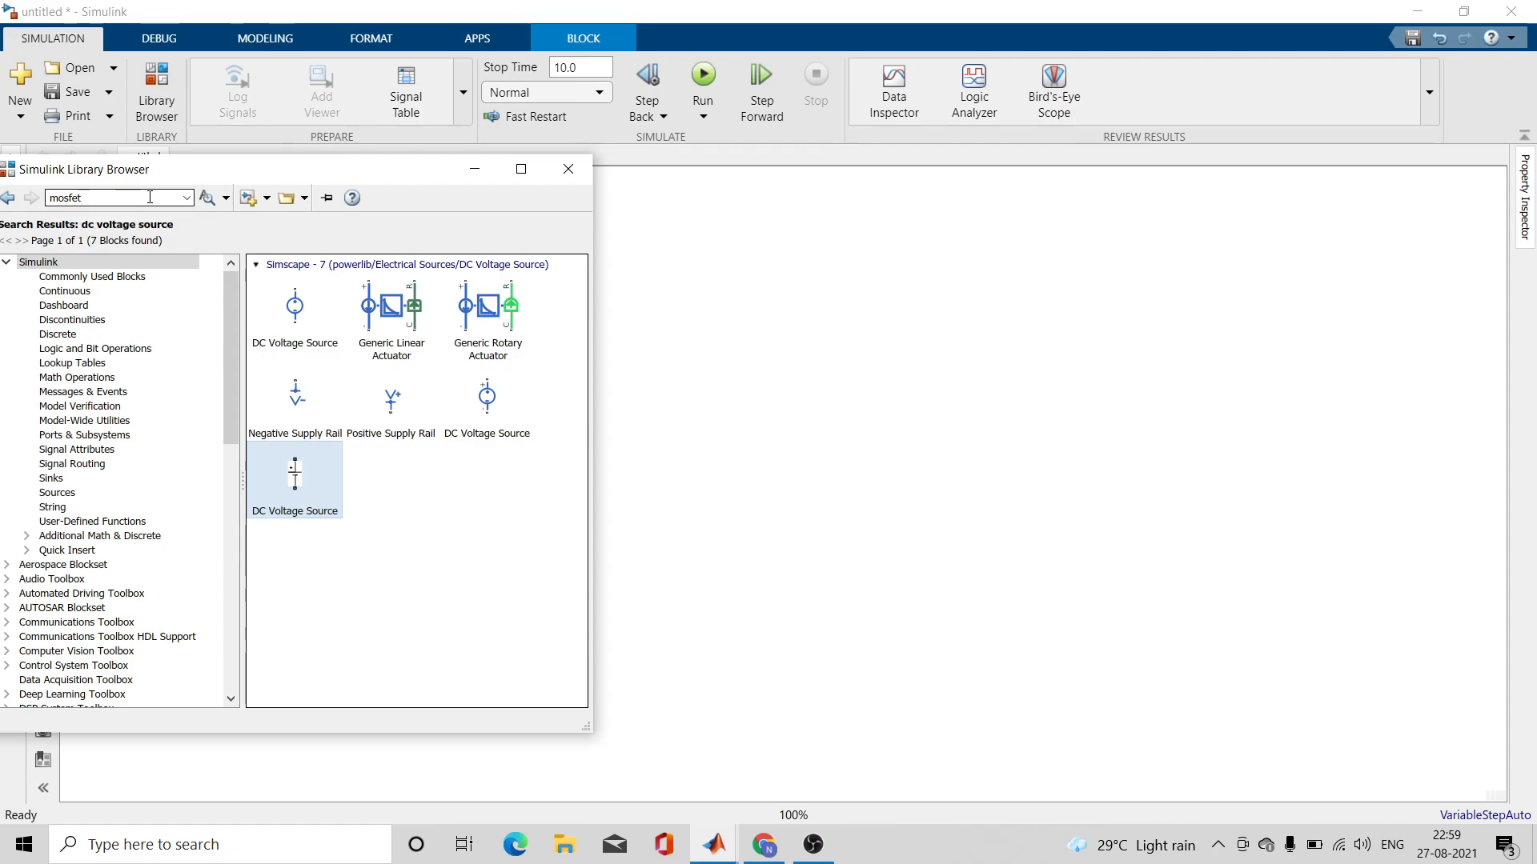
{"action": "key", "text": "Return"}
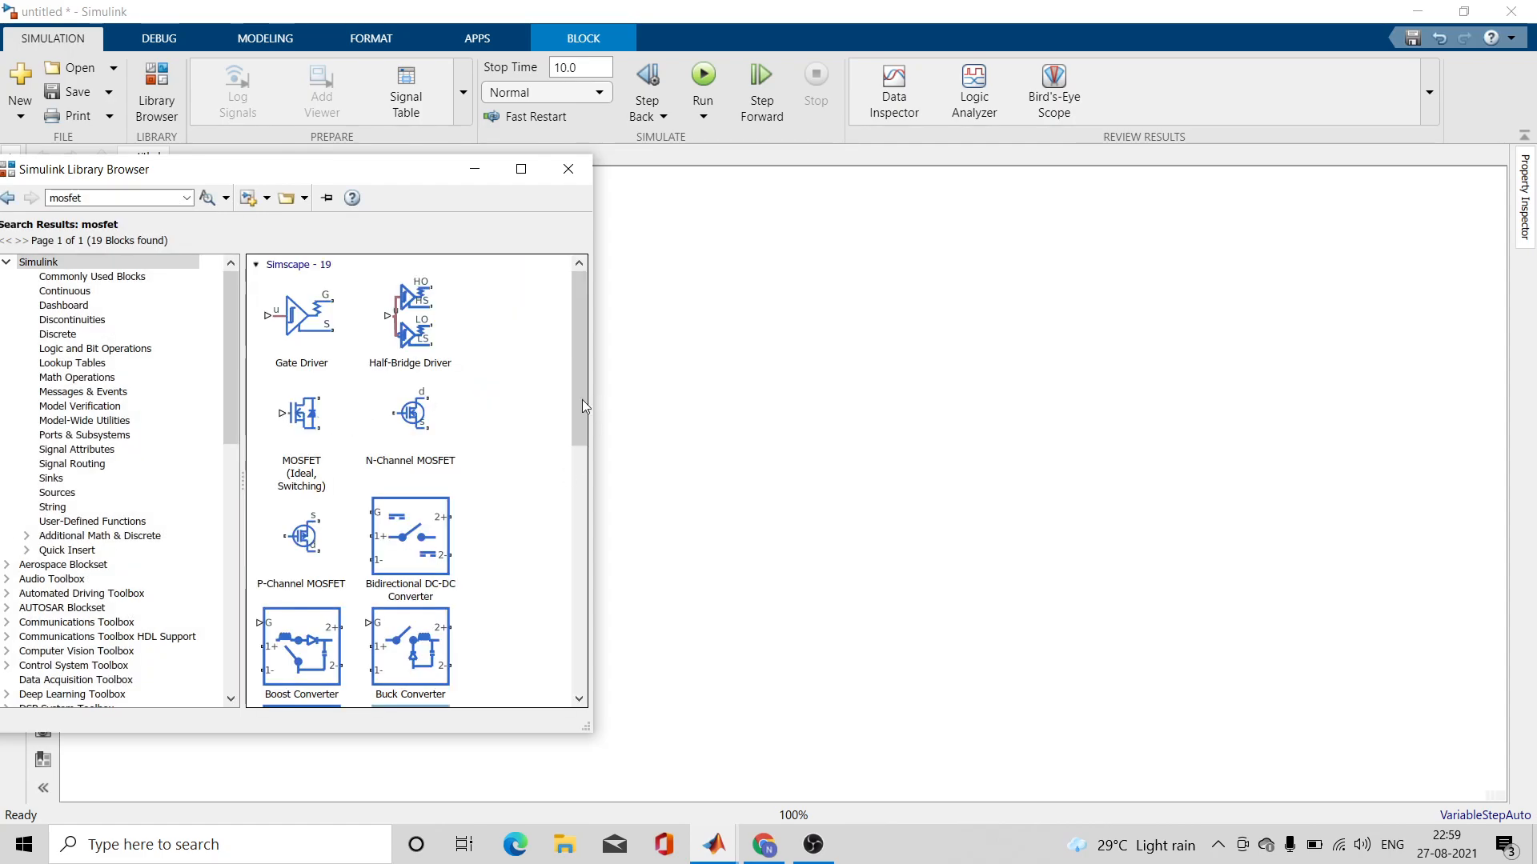
{"action": "left_click_drag", "start_coordinate": [576, 390], "coordinate": [637, 656]}
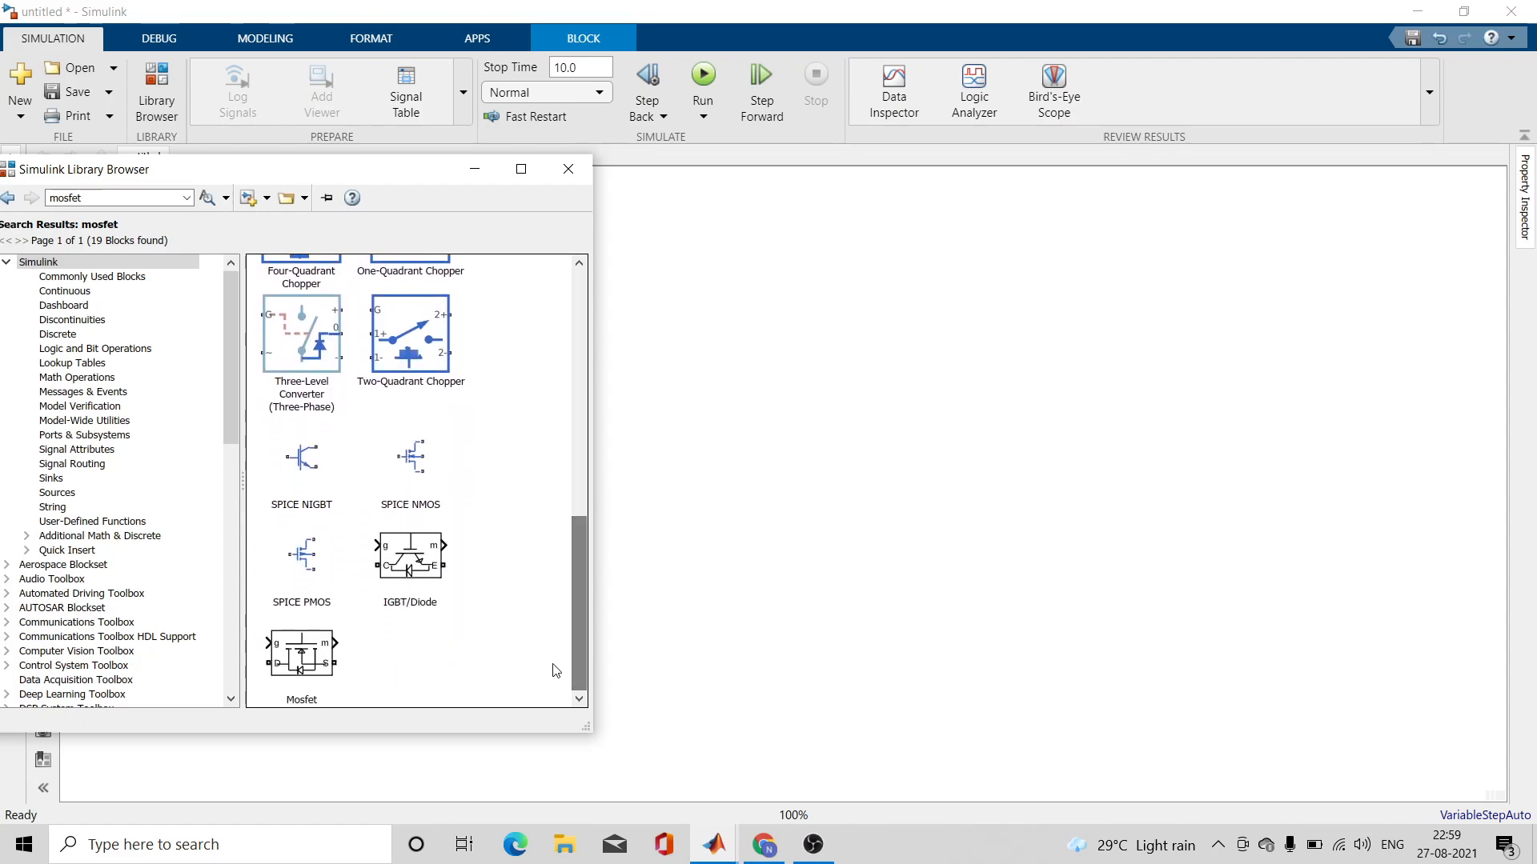
{"action": "left_click", "coordinate": [305, 679]}
{"action": "right_click", "coordinate": [305, 672]}
{"action": "left_click", "coordinate": [375, 688]}
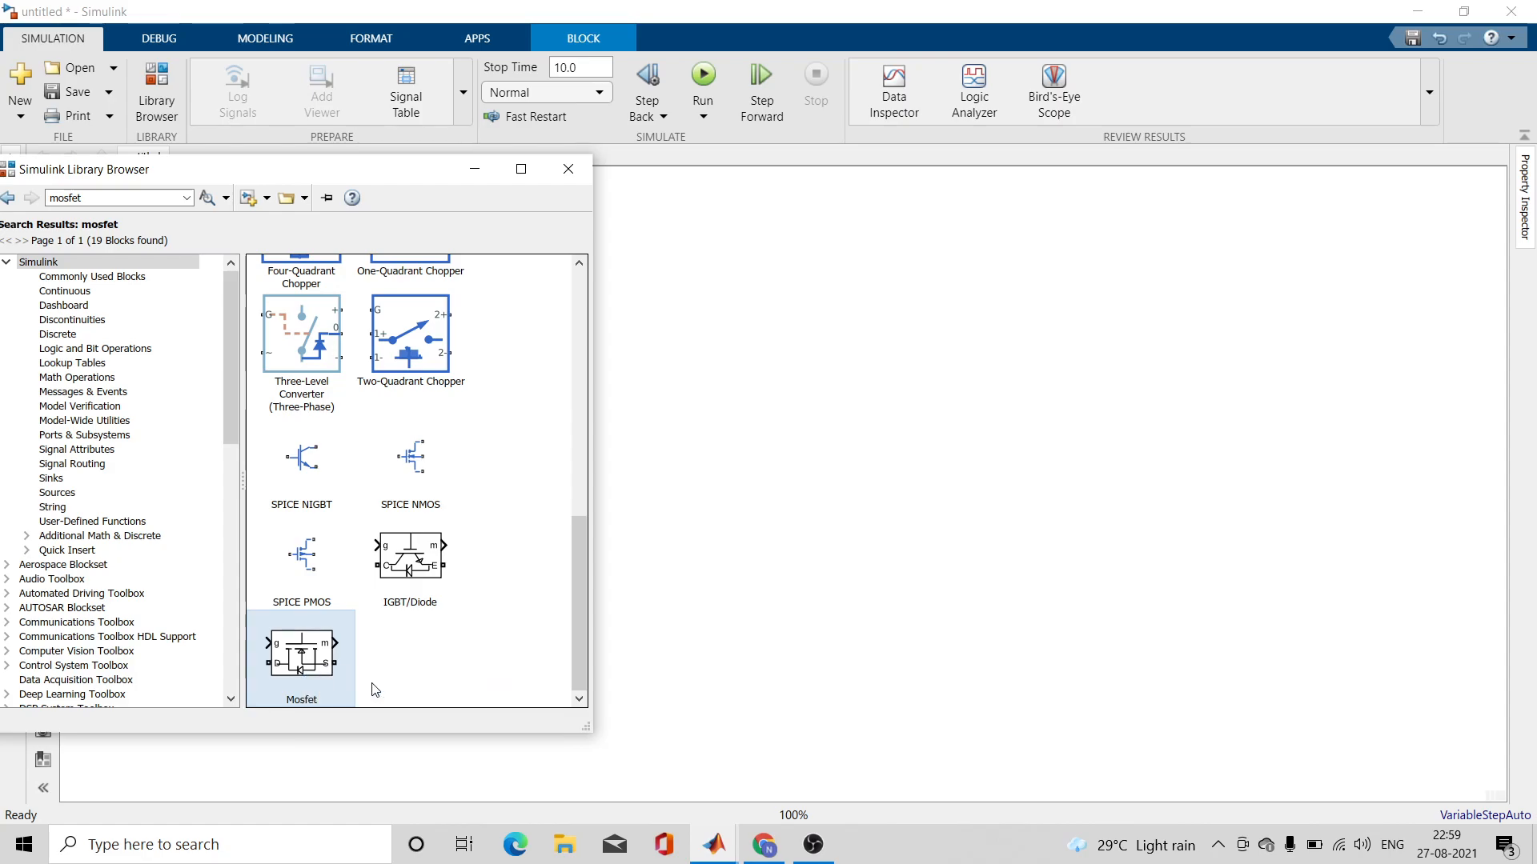
- Find "pulse generator" in the block library and add the Simulink Sources Pulse Generator block to the model
{"action": "double_click", "coordinate": [129, 199]}
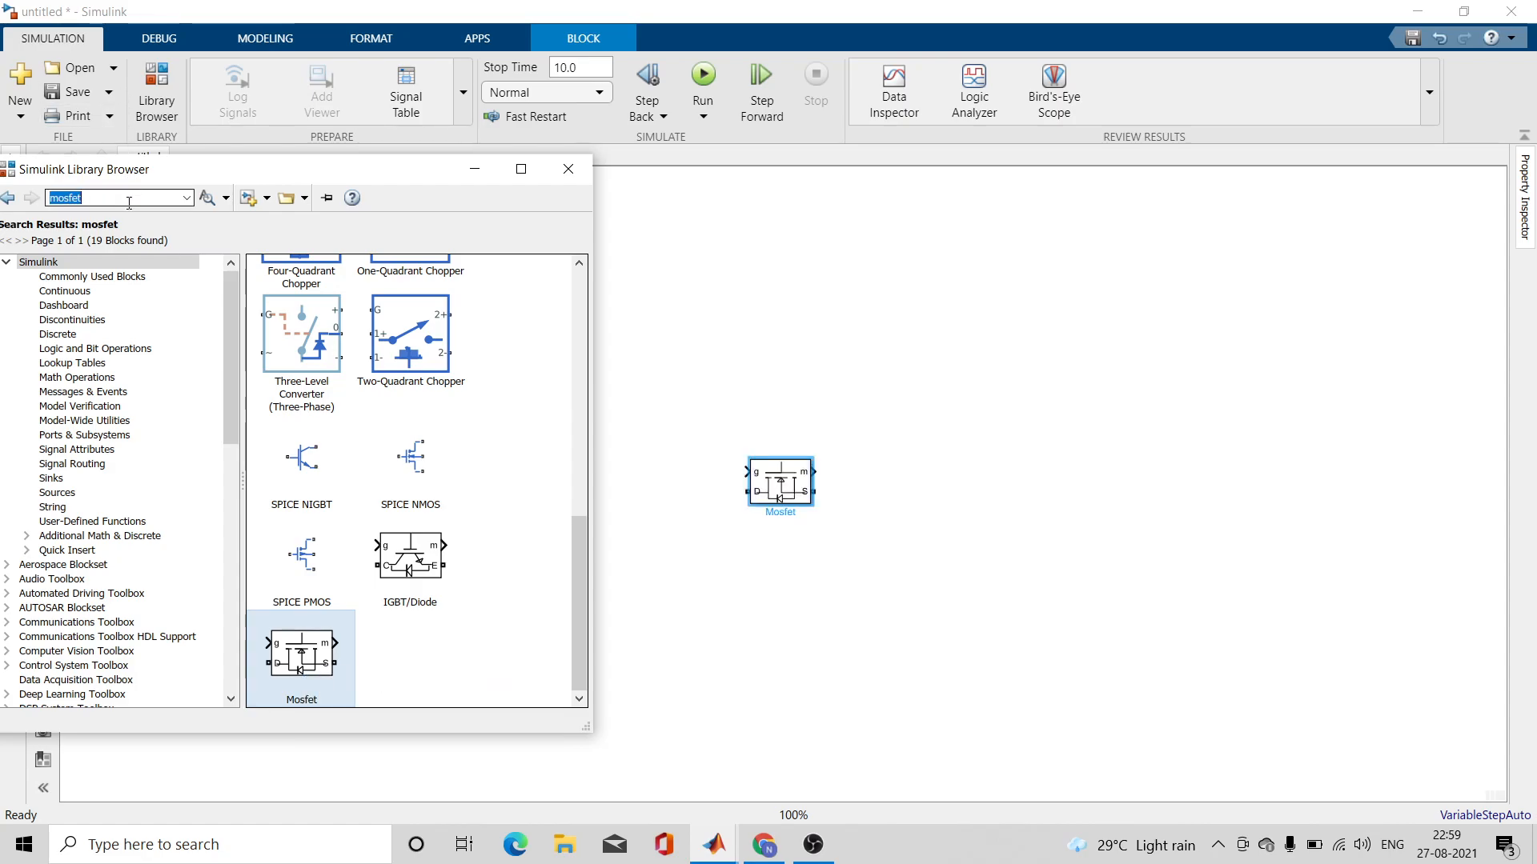
{"action": "type", "text": "pulse genera"}
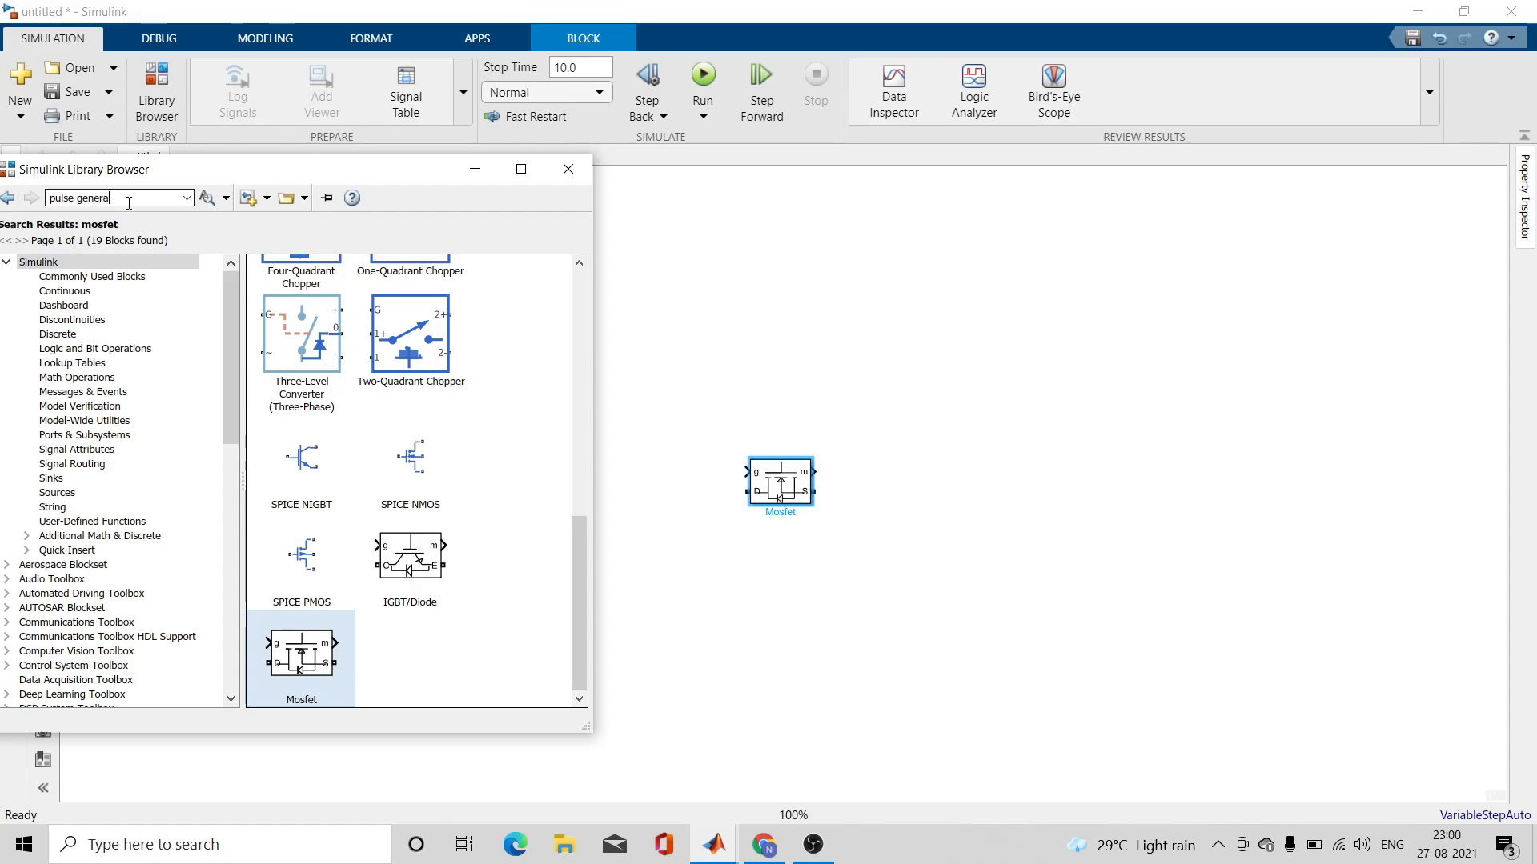
{"action": "type", "text": "or"}
{"action": "key", "text": "Return"}
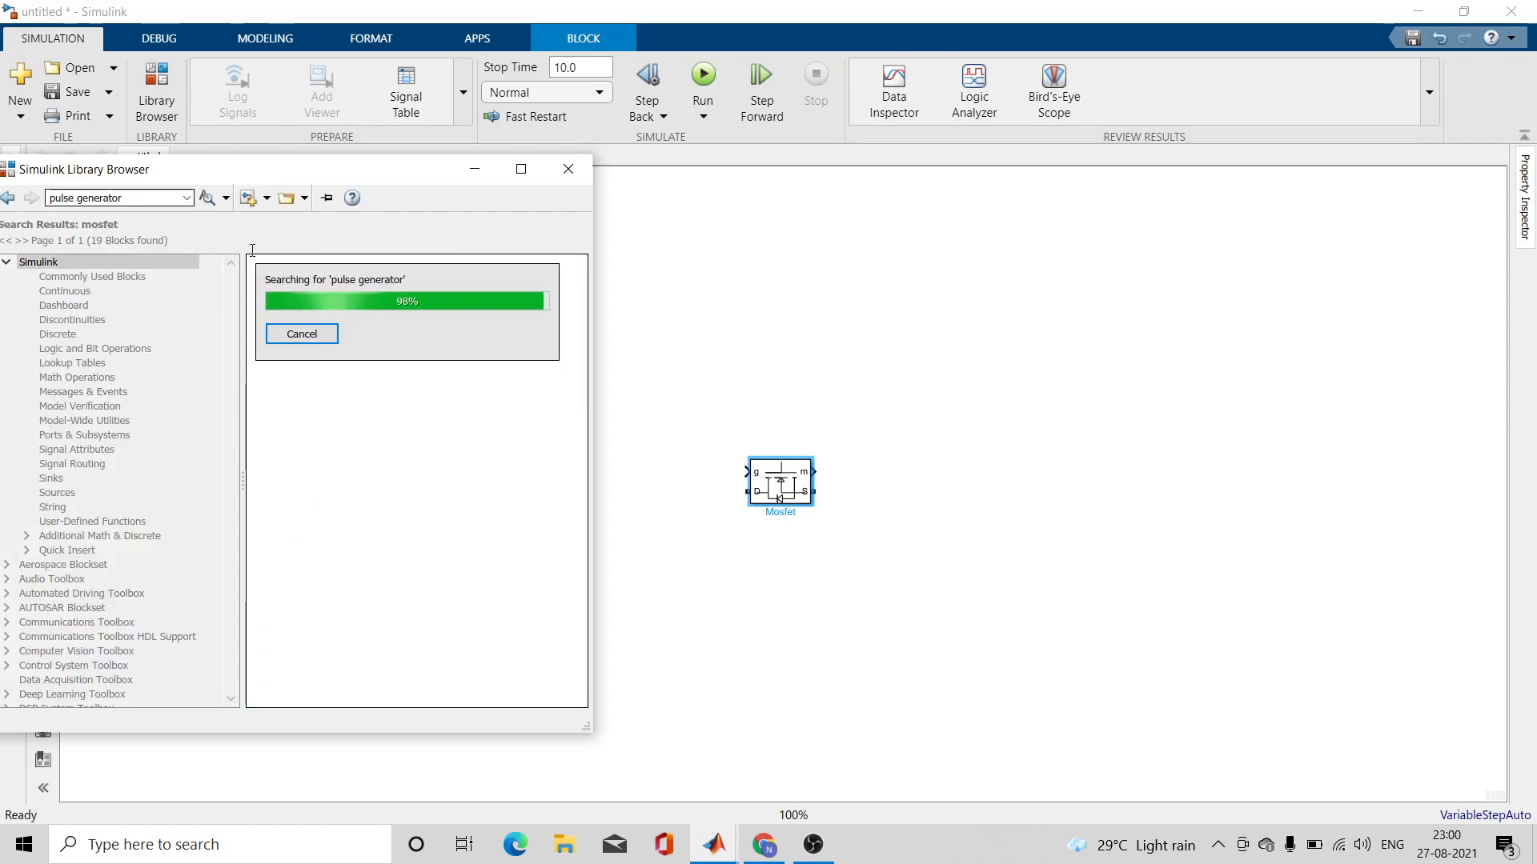
{"action": "left_click", "coordinate": [296, 323]}
{"action": "right_click", "coordinate": [296, 322]}
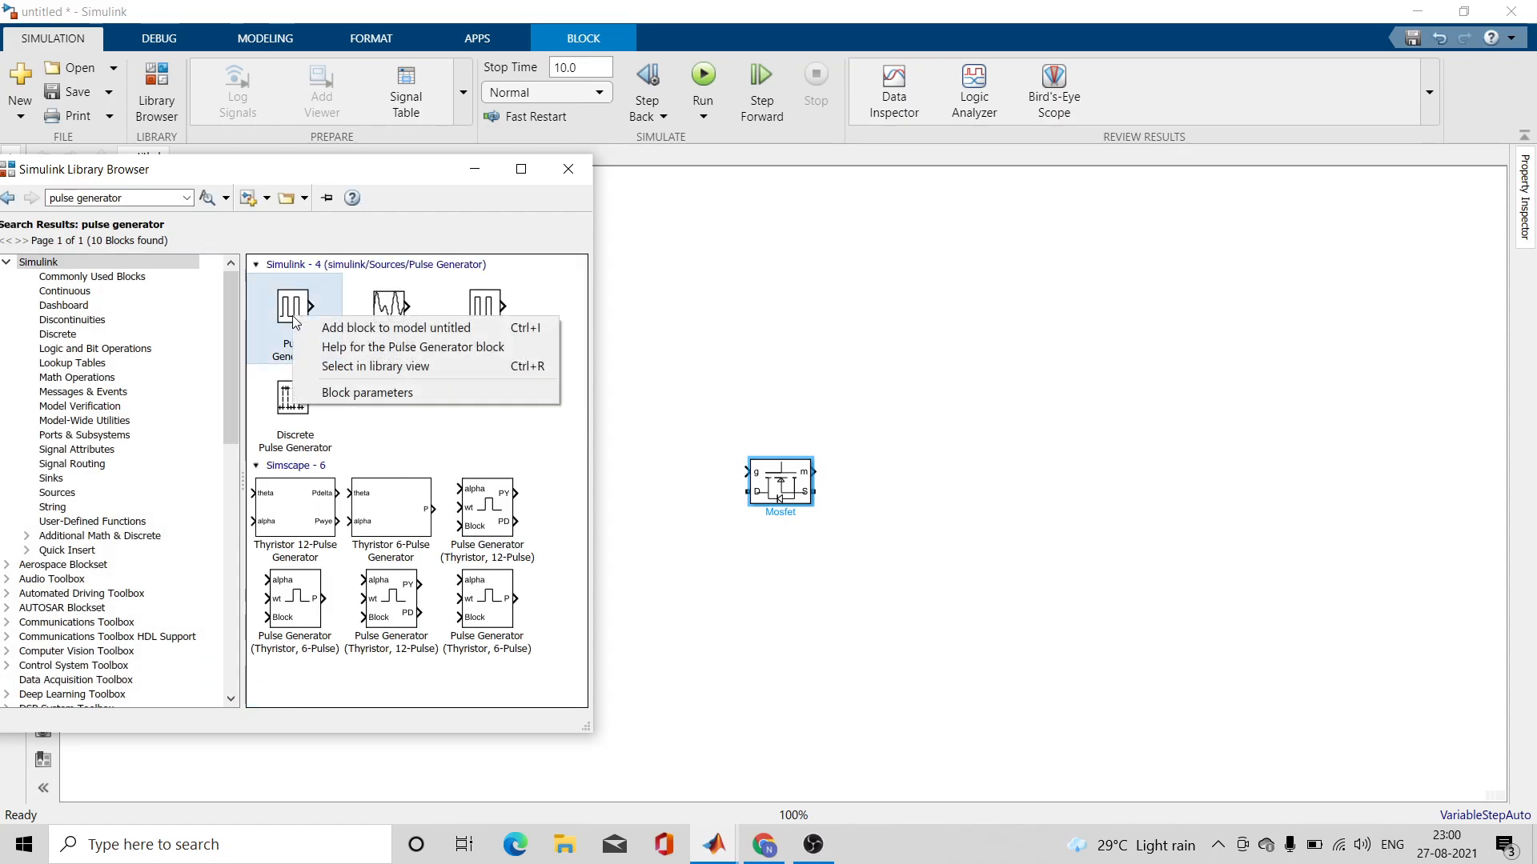
{"action": "left_click", "coordinate": [350, 323]}
- Find "series rlc branch" in the block library and add the single-phase Series RLC Branch to the model
{"action": "left_click", "coordinate": [170, 197]}
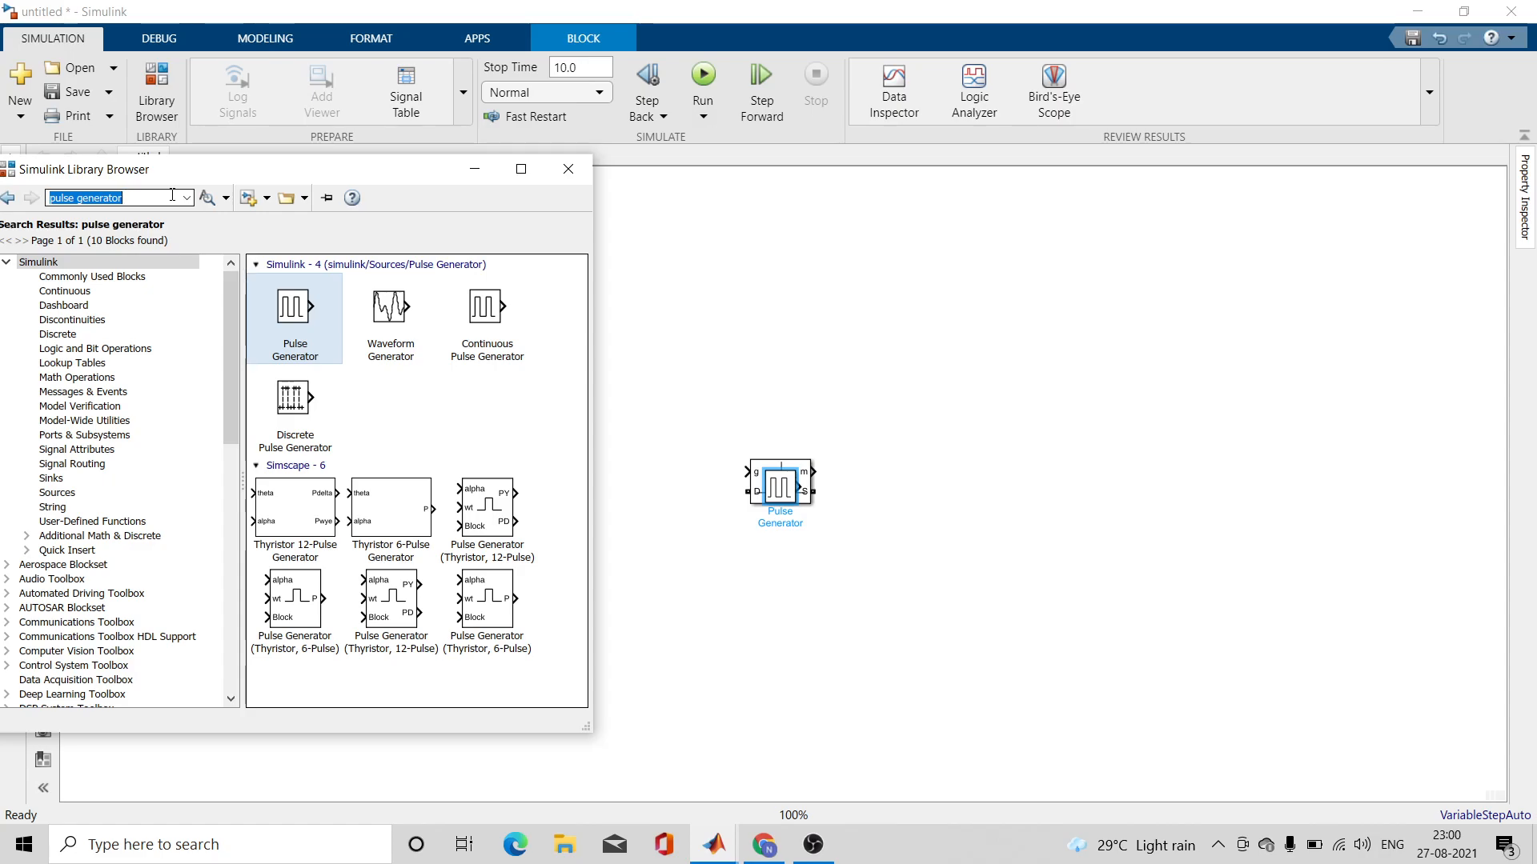
{"action": "type", "text": "series"}
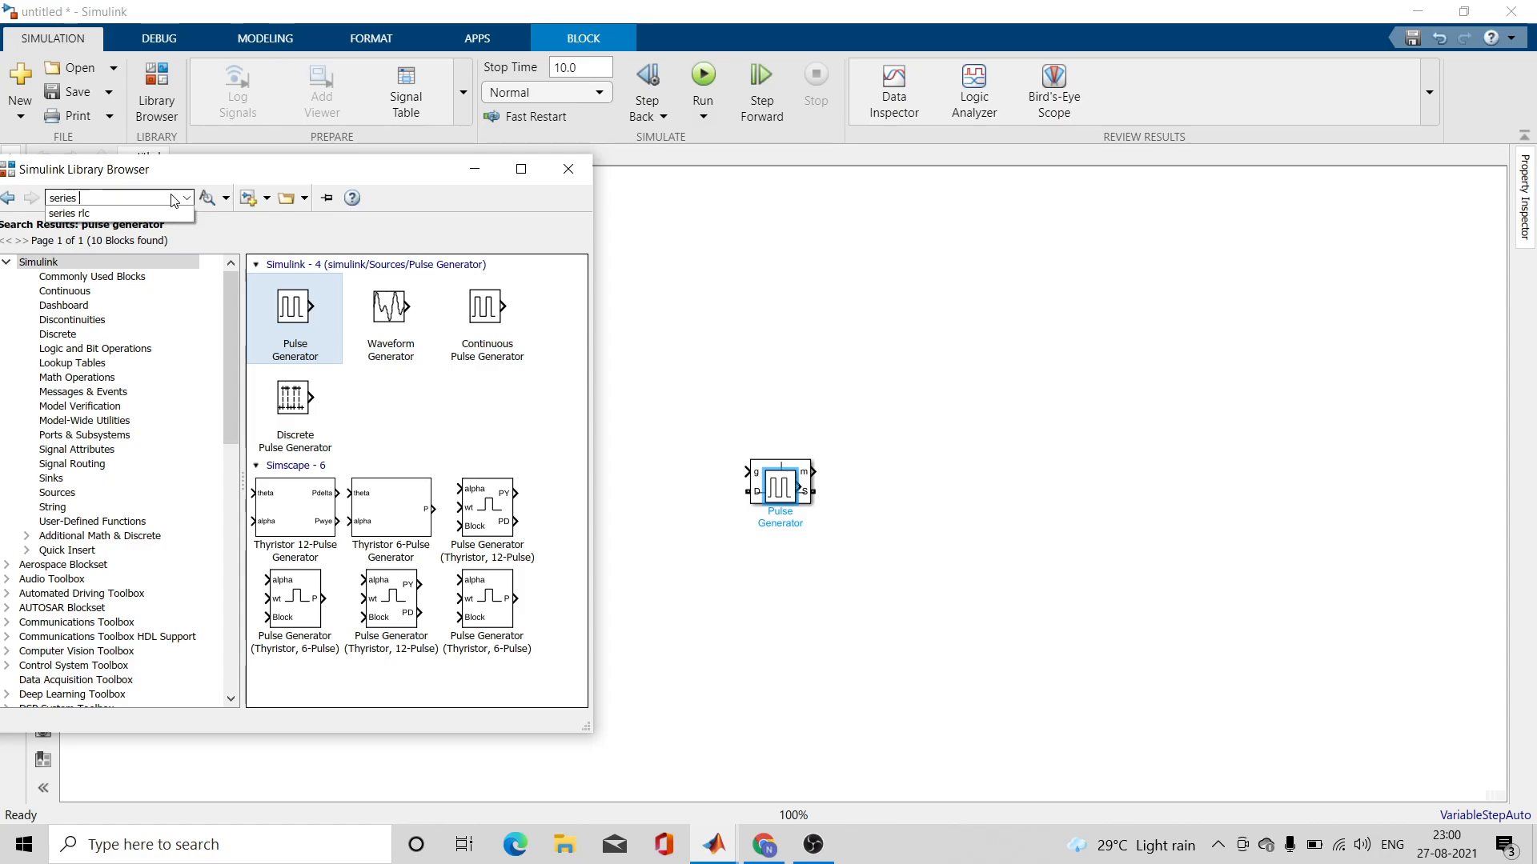
{"action": "left_click", "coordinate": [125, 227]}
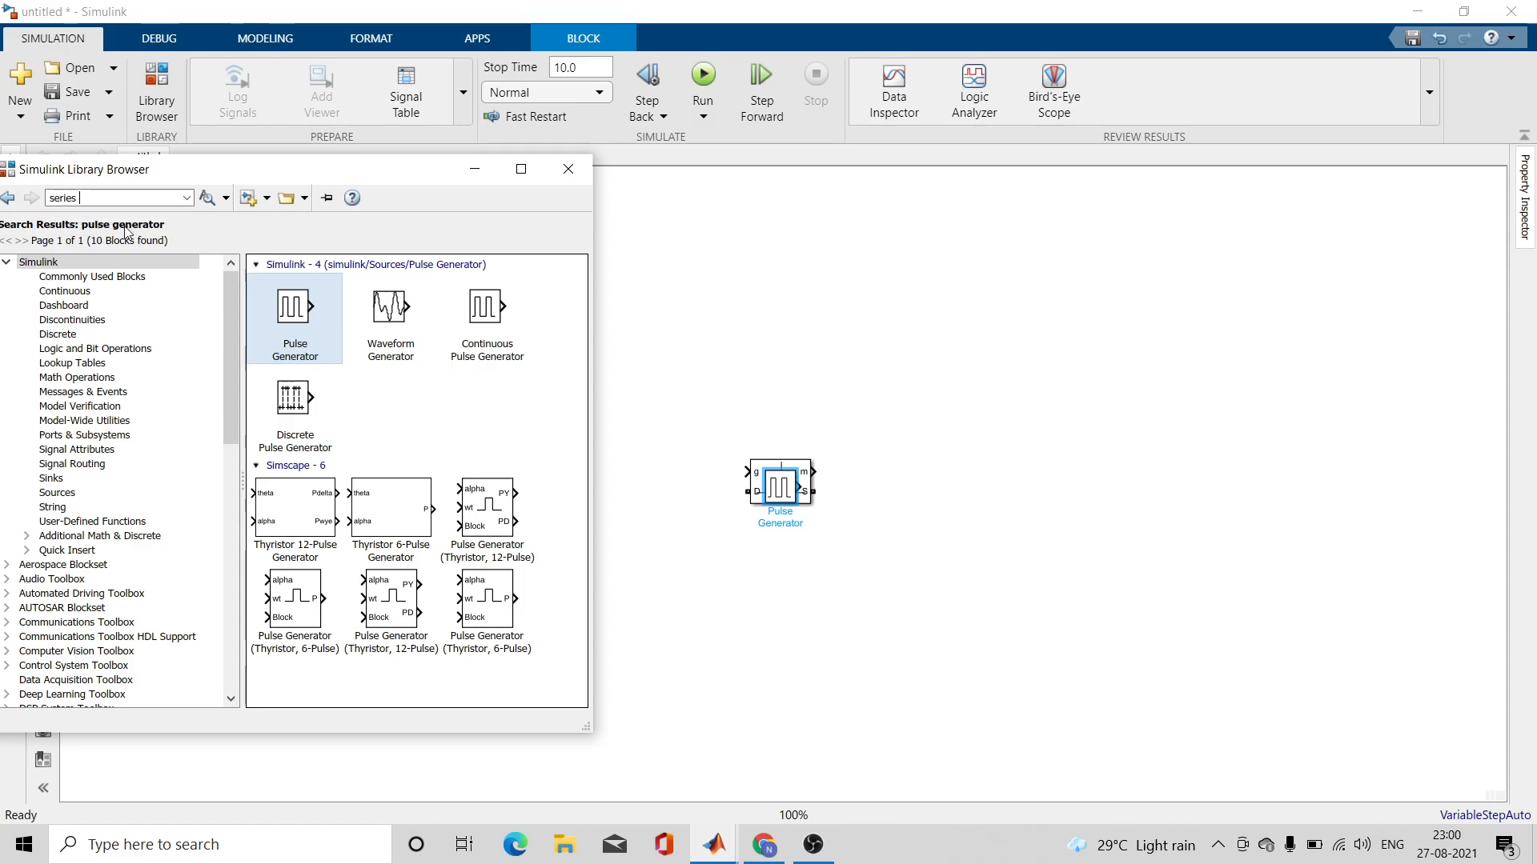
{"action": "type", "text": "rlc"}
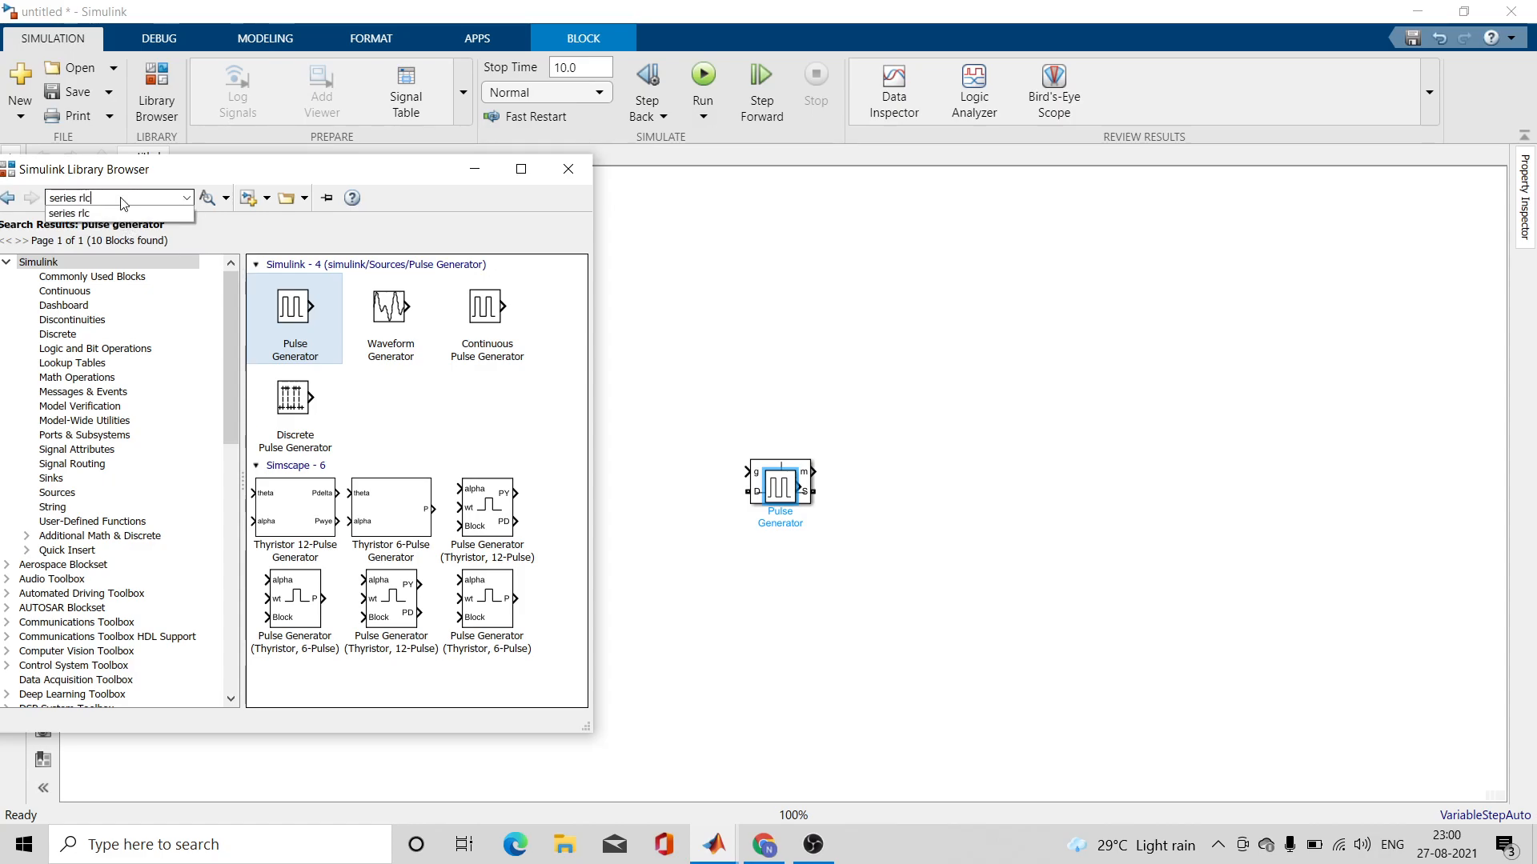
{"action": "type", "text": " branc"}
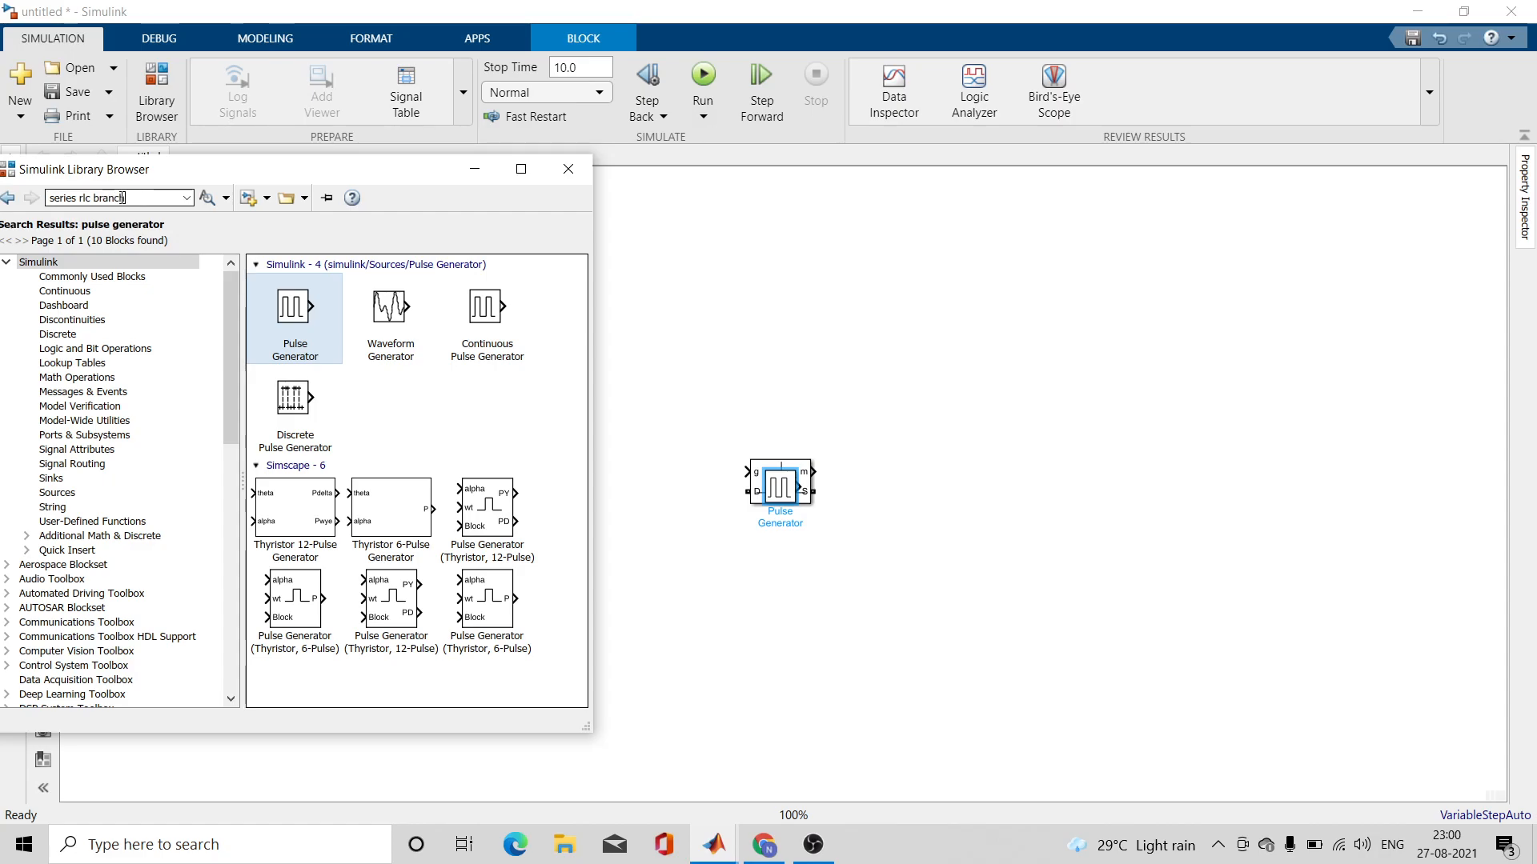
{"action": "type", "text": "h"}
{"action": "key", "text": "Return"}
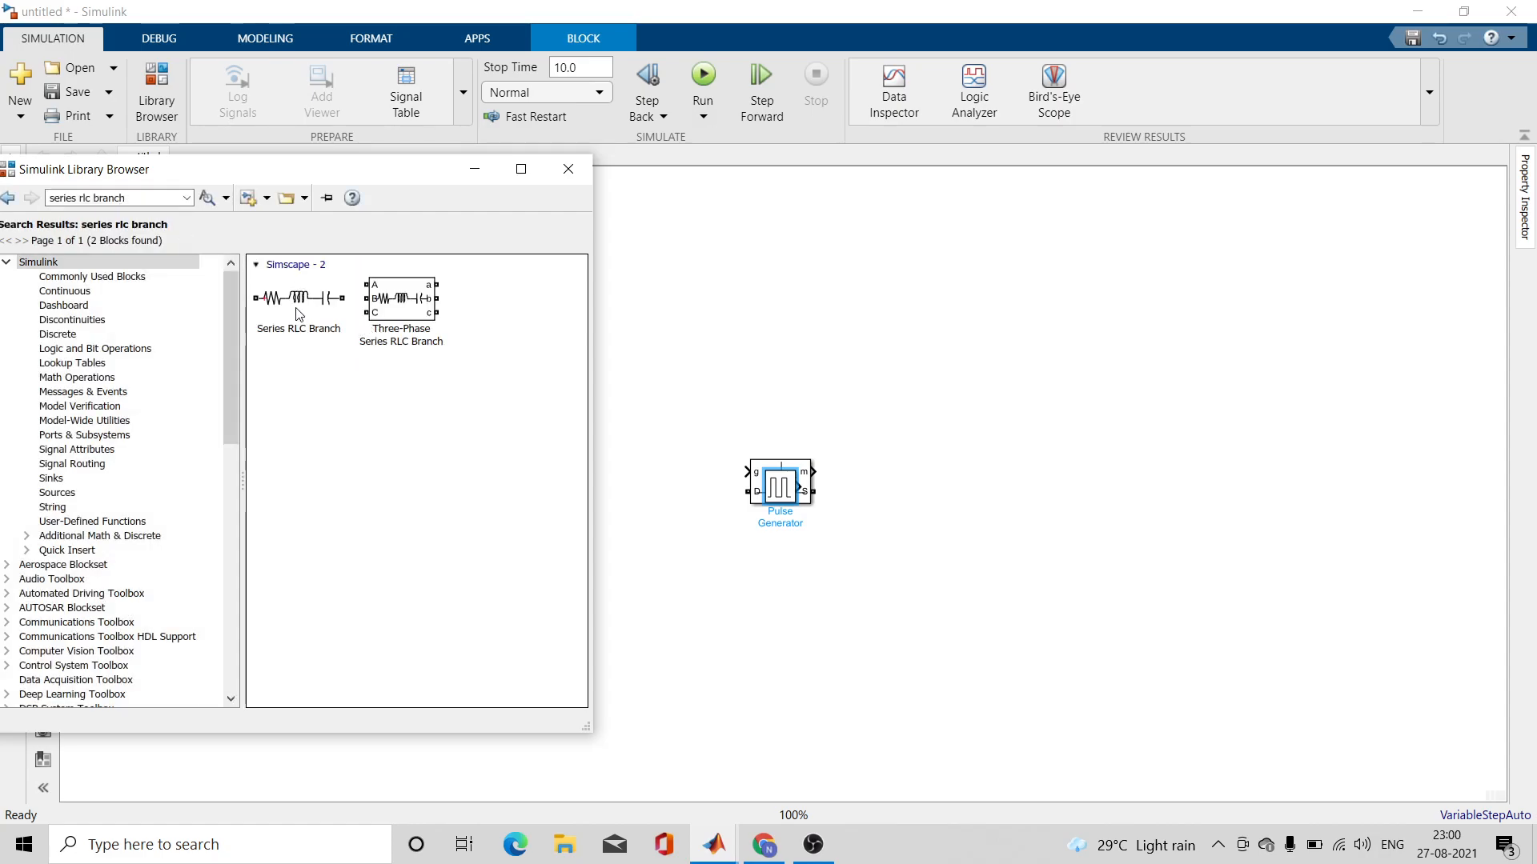
{"action": "left_click", "coordinate": [297, 313]}
{"action": "right_click", "coordinate": [297, 312]}
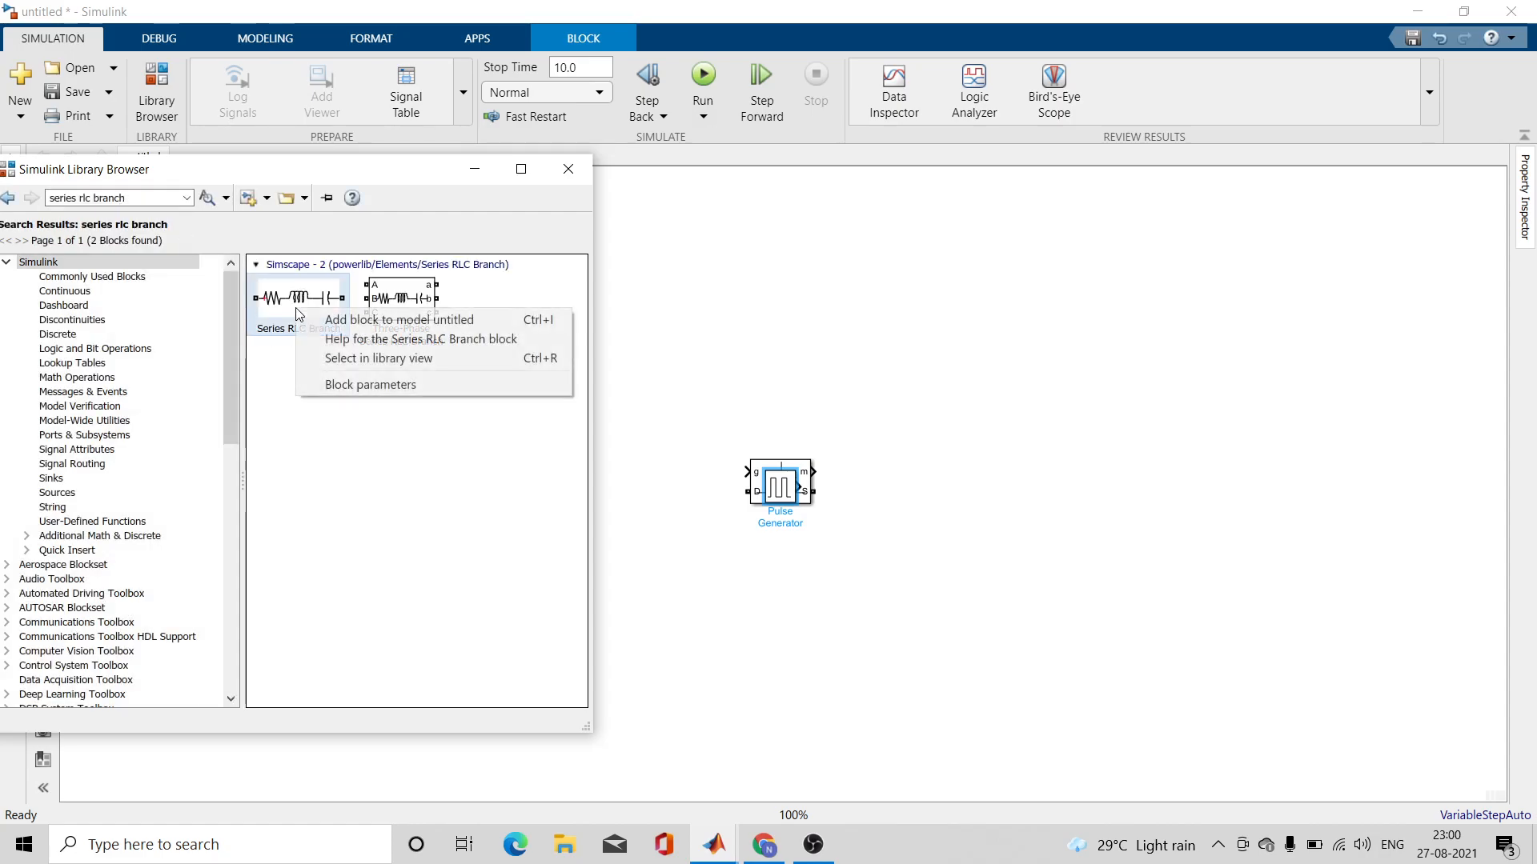
{"action": "left_click", "coordinate": [340, 319]}
{"action": "left_click", "coordinate": [475, 170]}
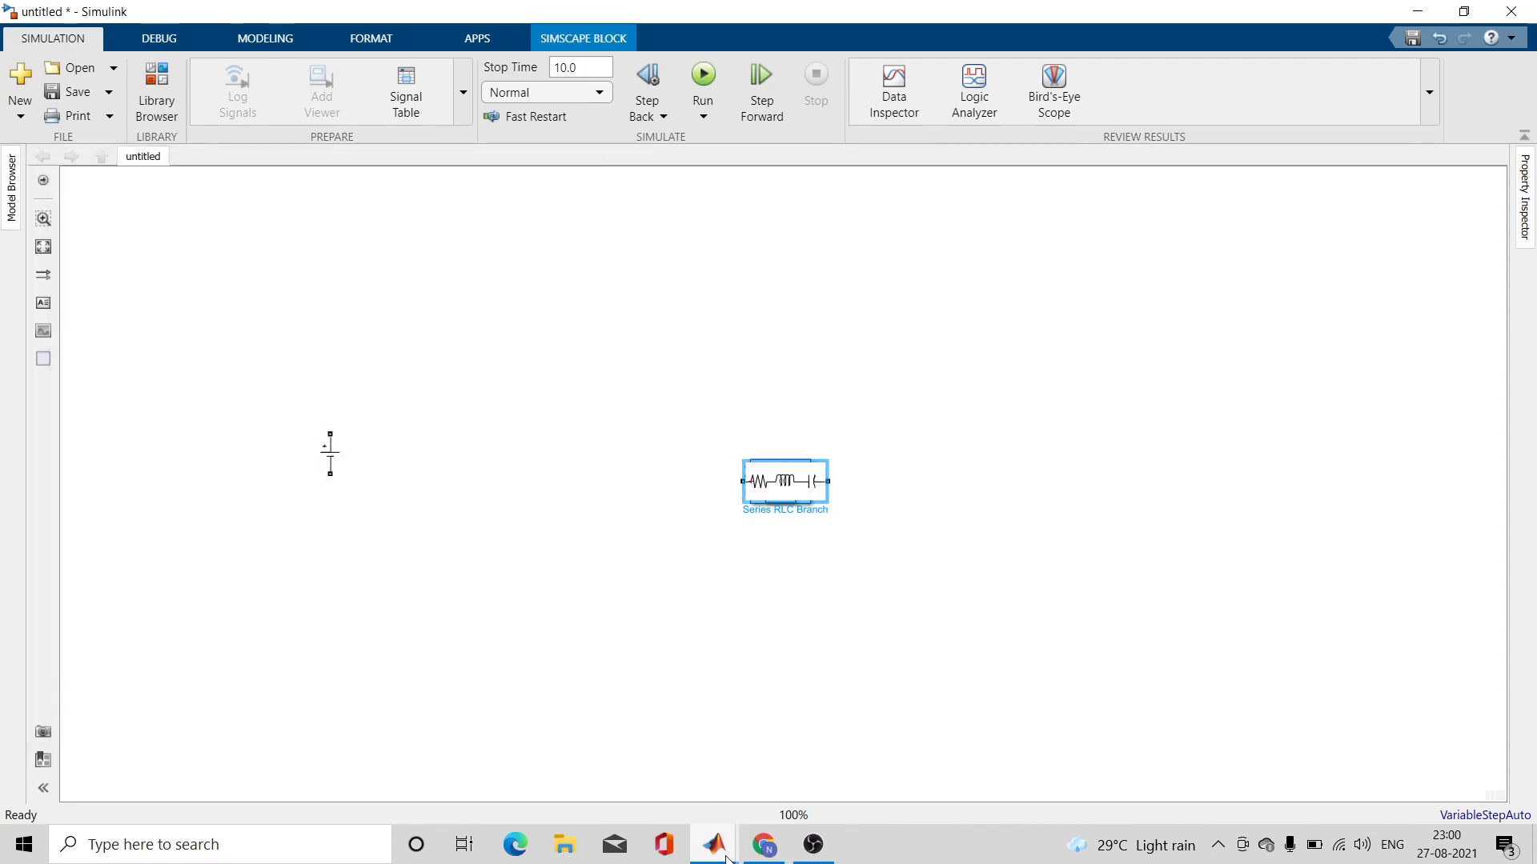
- Find "diode" in the block library and add the Diode block with a, k and m ports to the model
{"action": "mouse_move", "coordinate": [726, 856]}
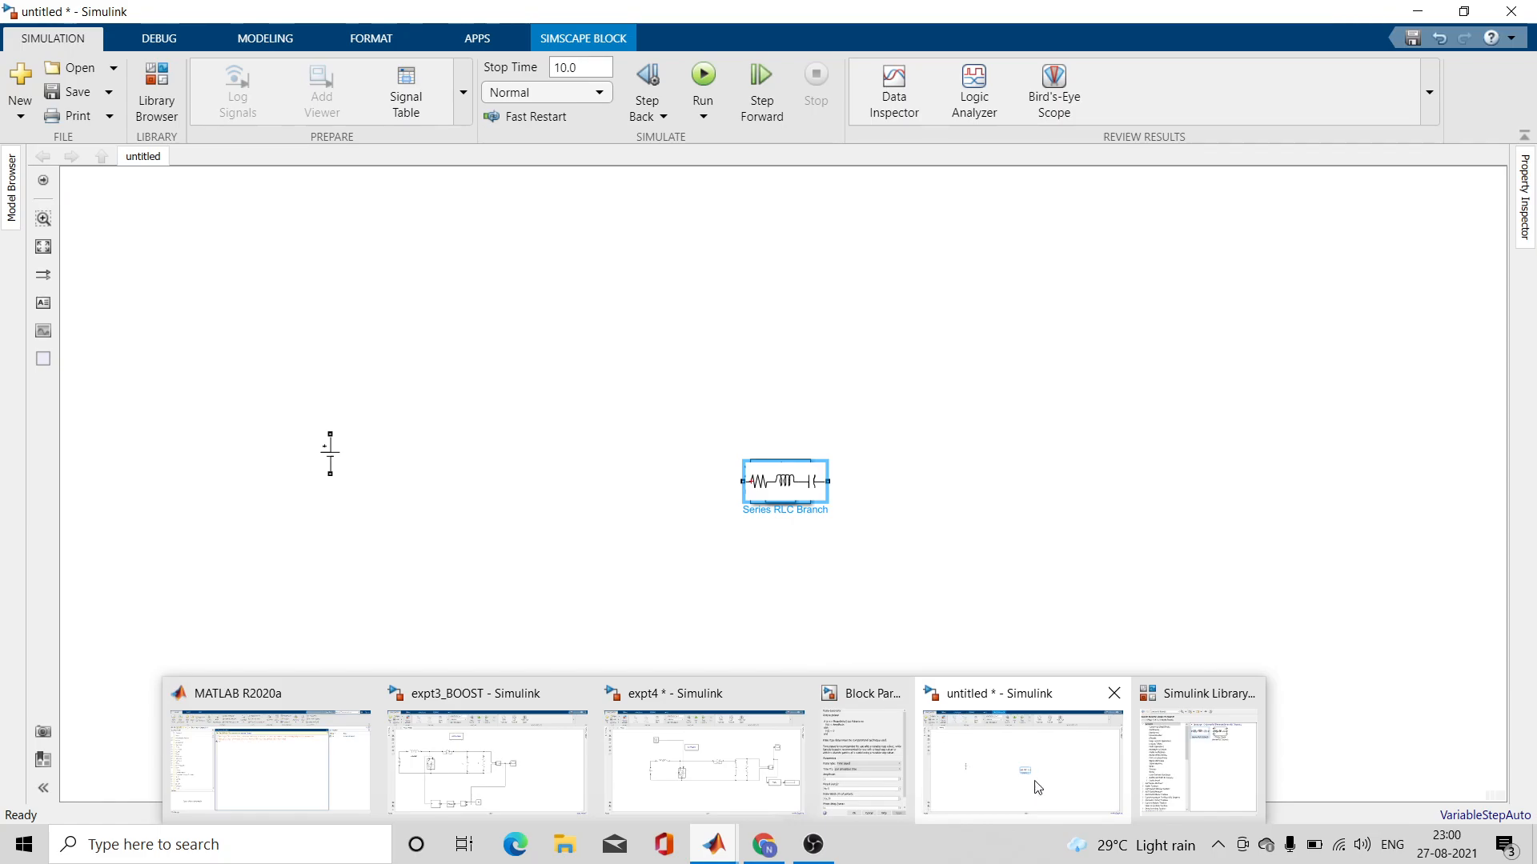
{"action": "left_click", "coordinate": [1172, 762]}
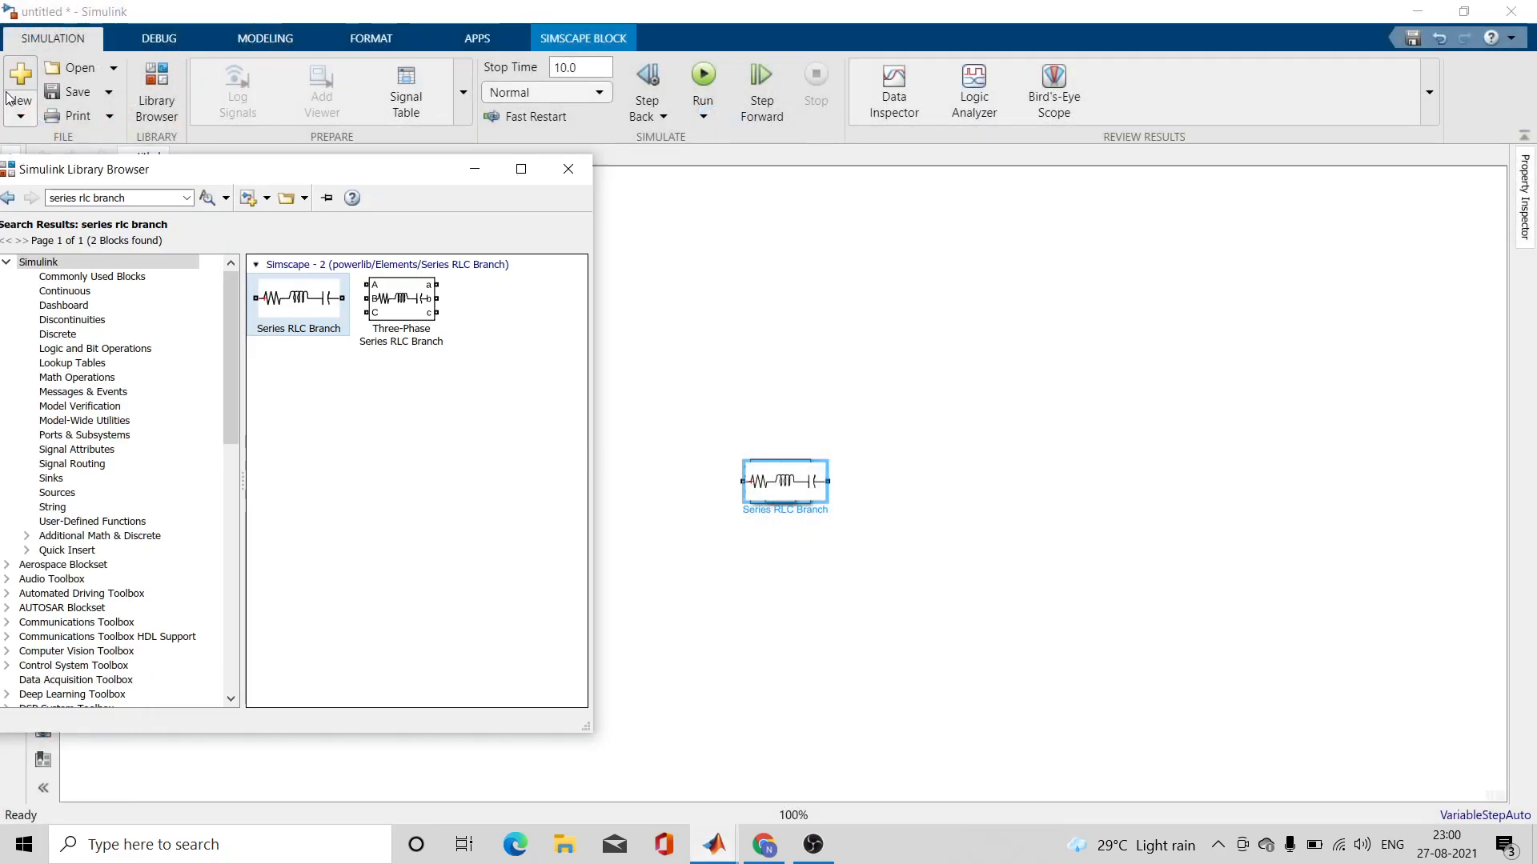
{"action": "left_click", "coordinate": [148, 196]}
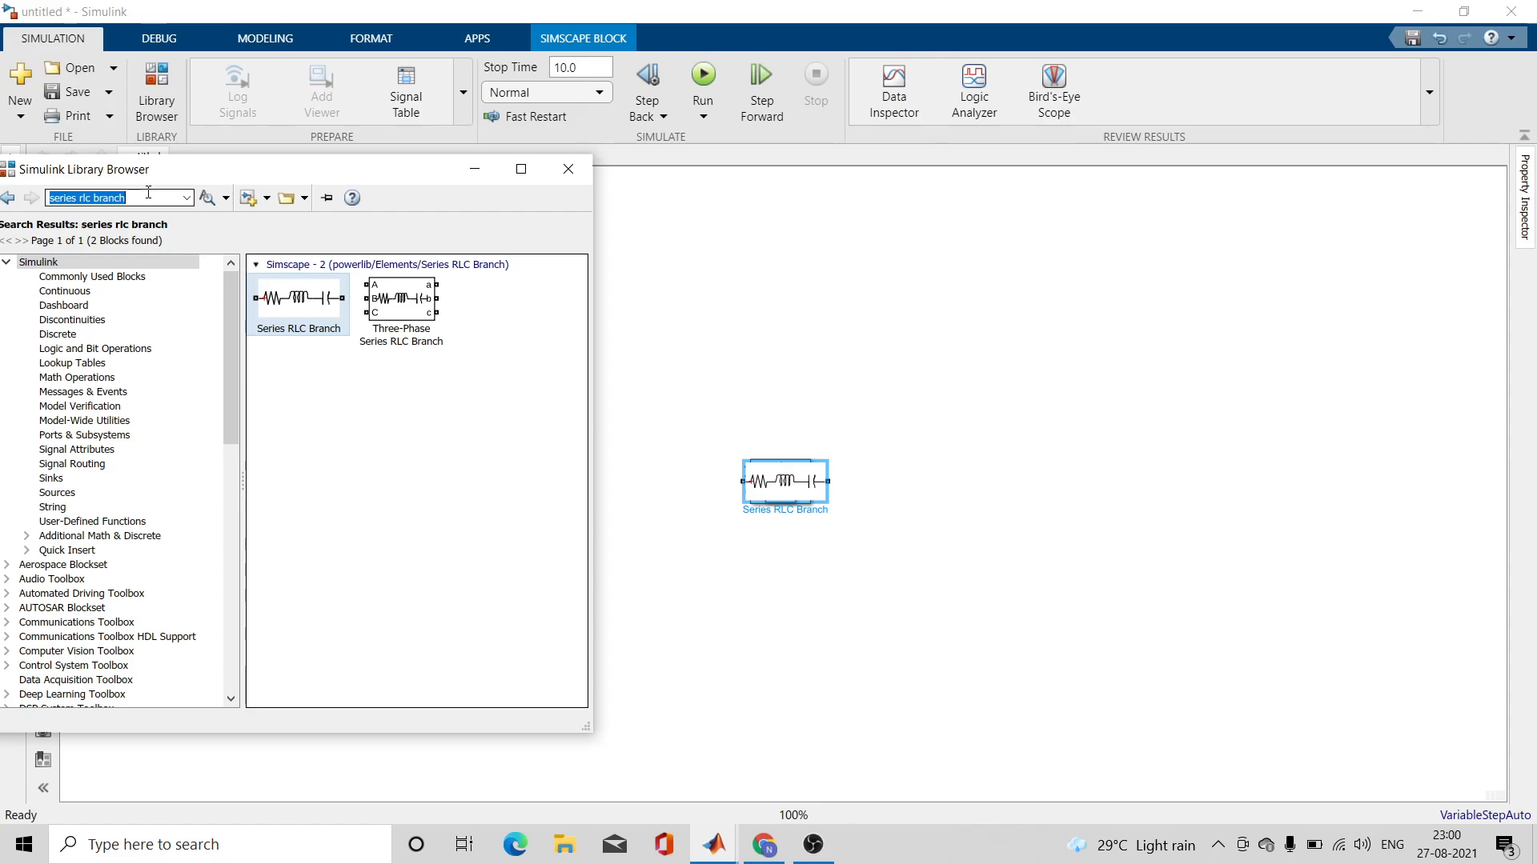
{"action": "type", "text": "diode"}
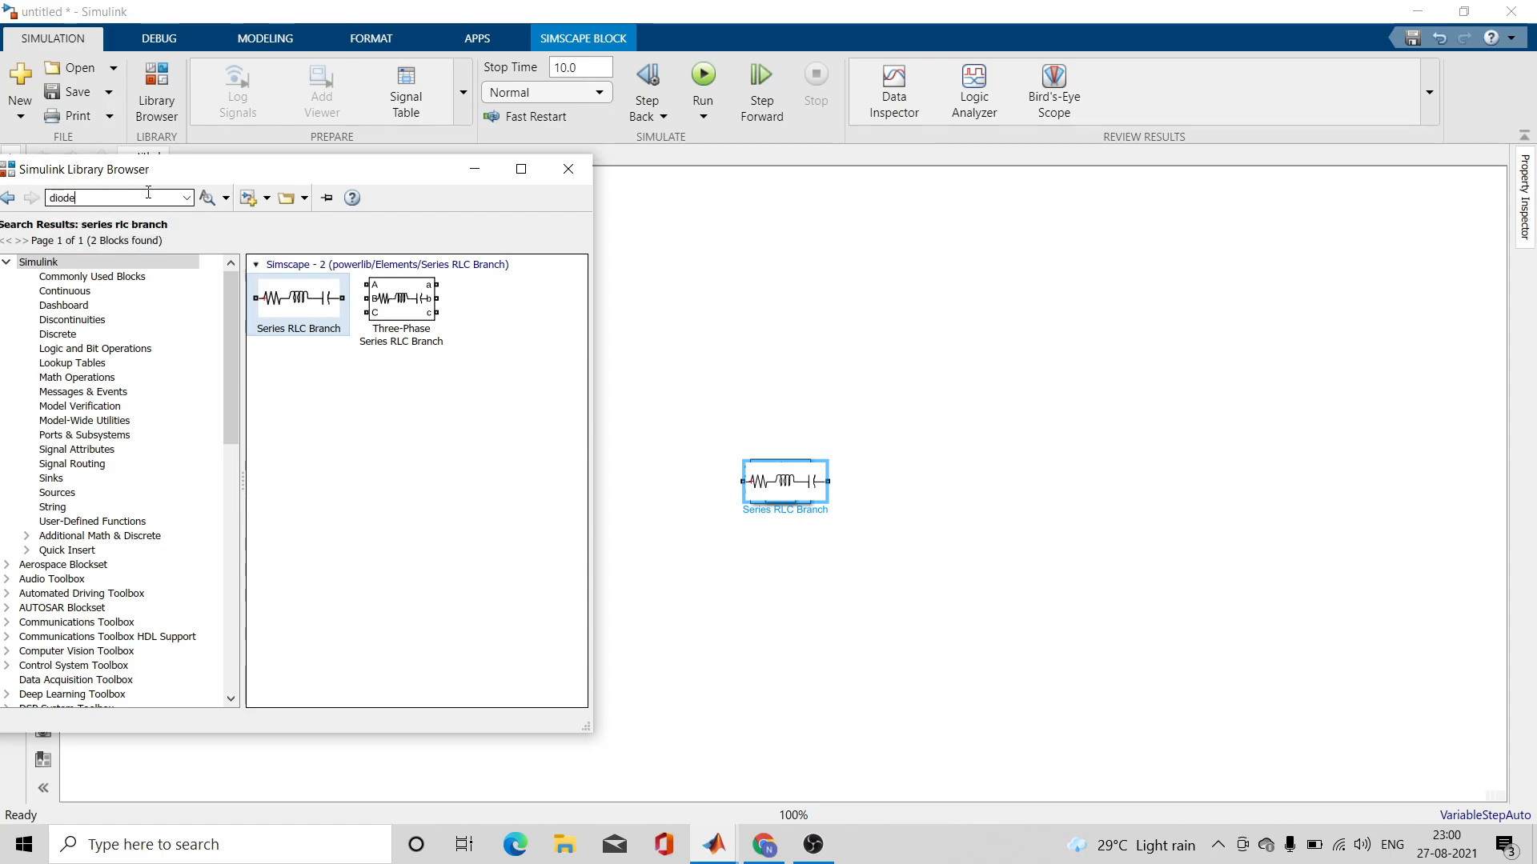
{"action": "key", "text": "Return"}
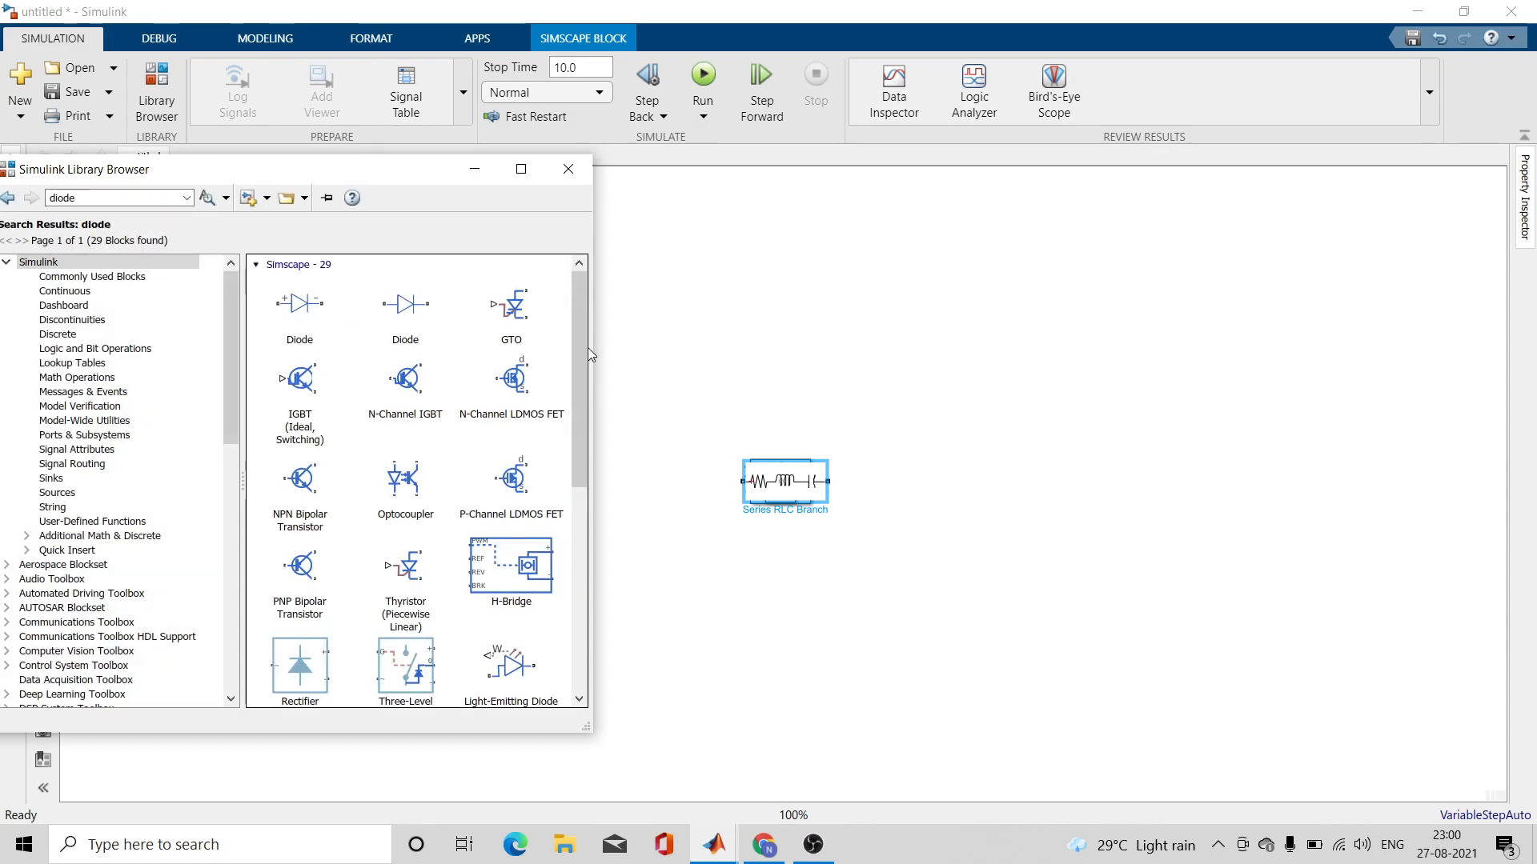
{"action": "left_click_drag", "start_coordinate": [580, 355], "coordinate": [580, 622]}
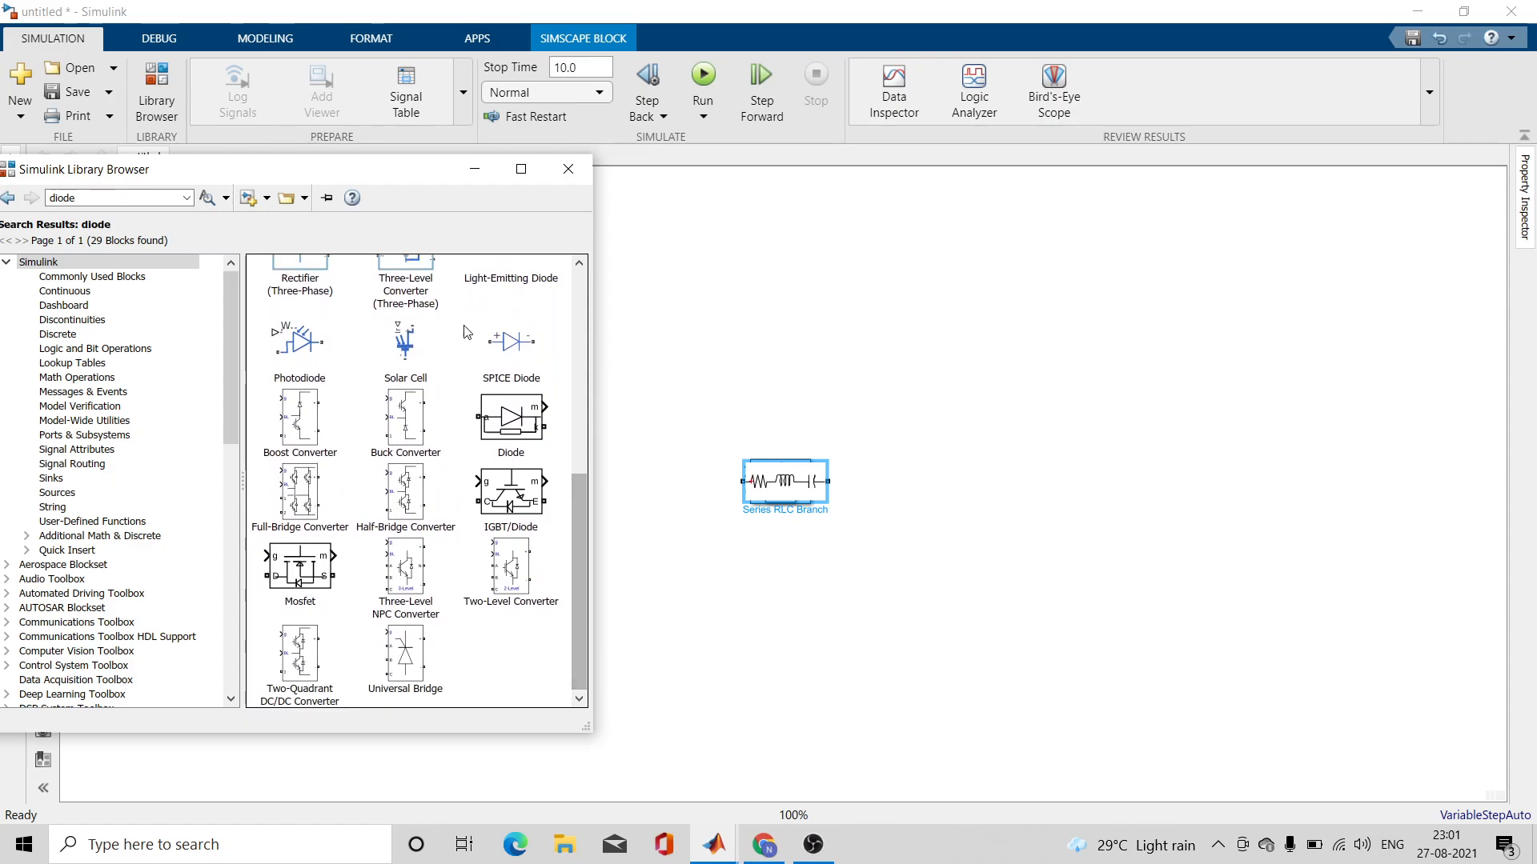
{"action": "right_click", "coordinate": [504, 409]}
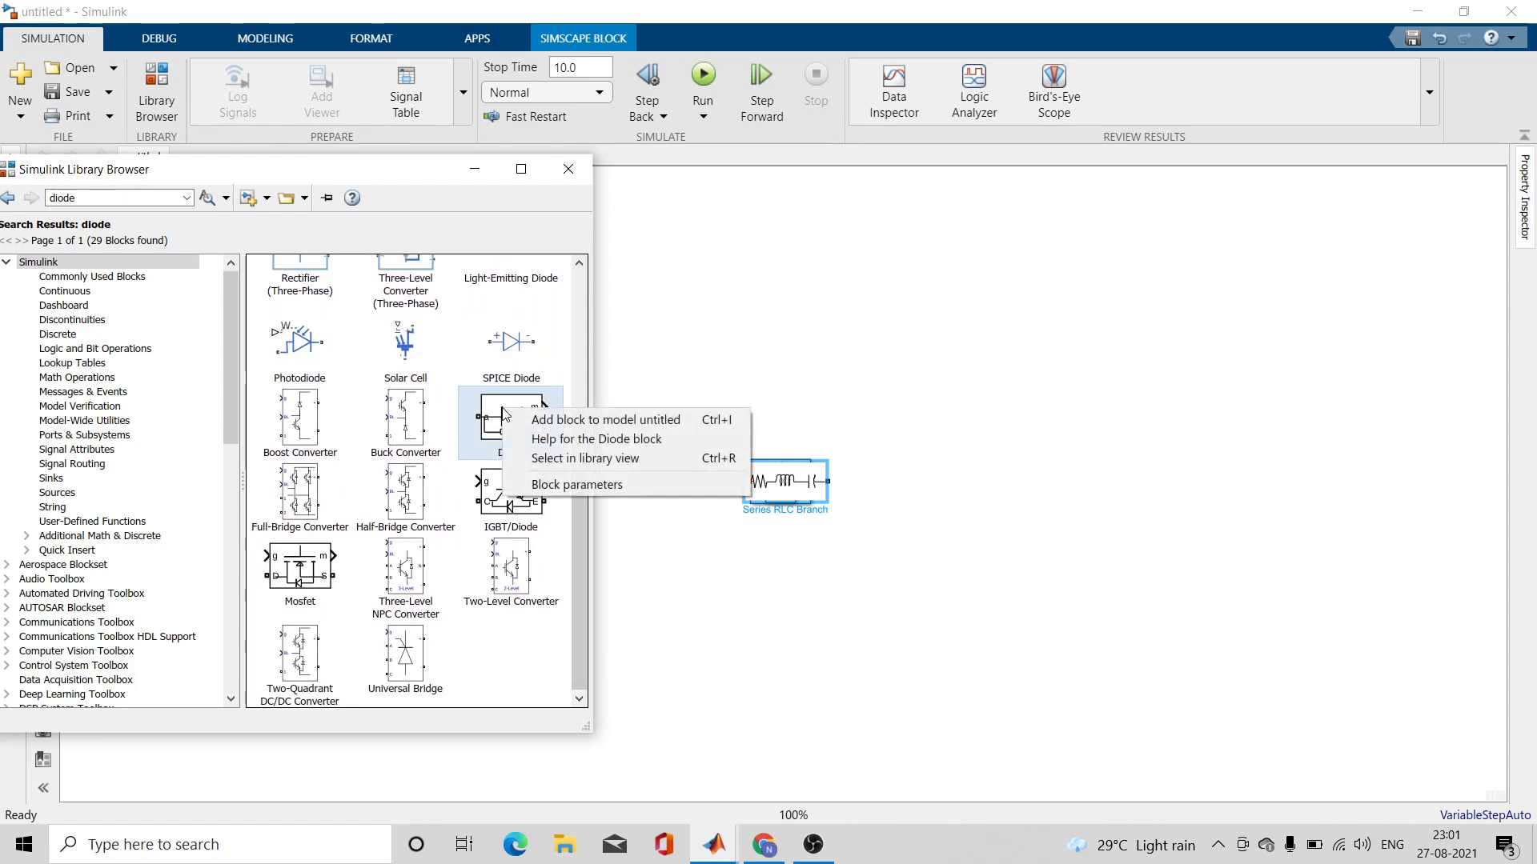
{"action": "left_click", "coordinate": [550, 424]}
- Find "voltage measure" in the block library and add the powerlib Voltage Measurement block to the model
{"action": "double_click", "coordinate": [159, 192]}
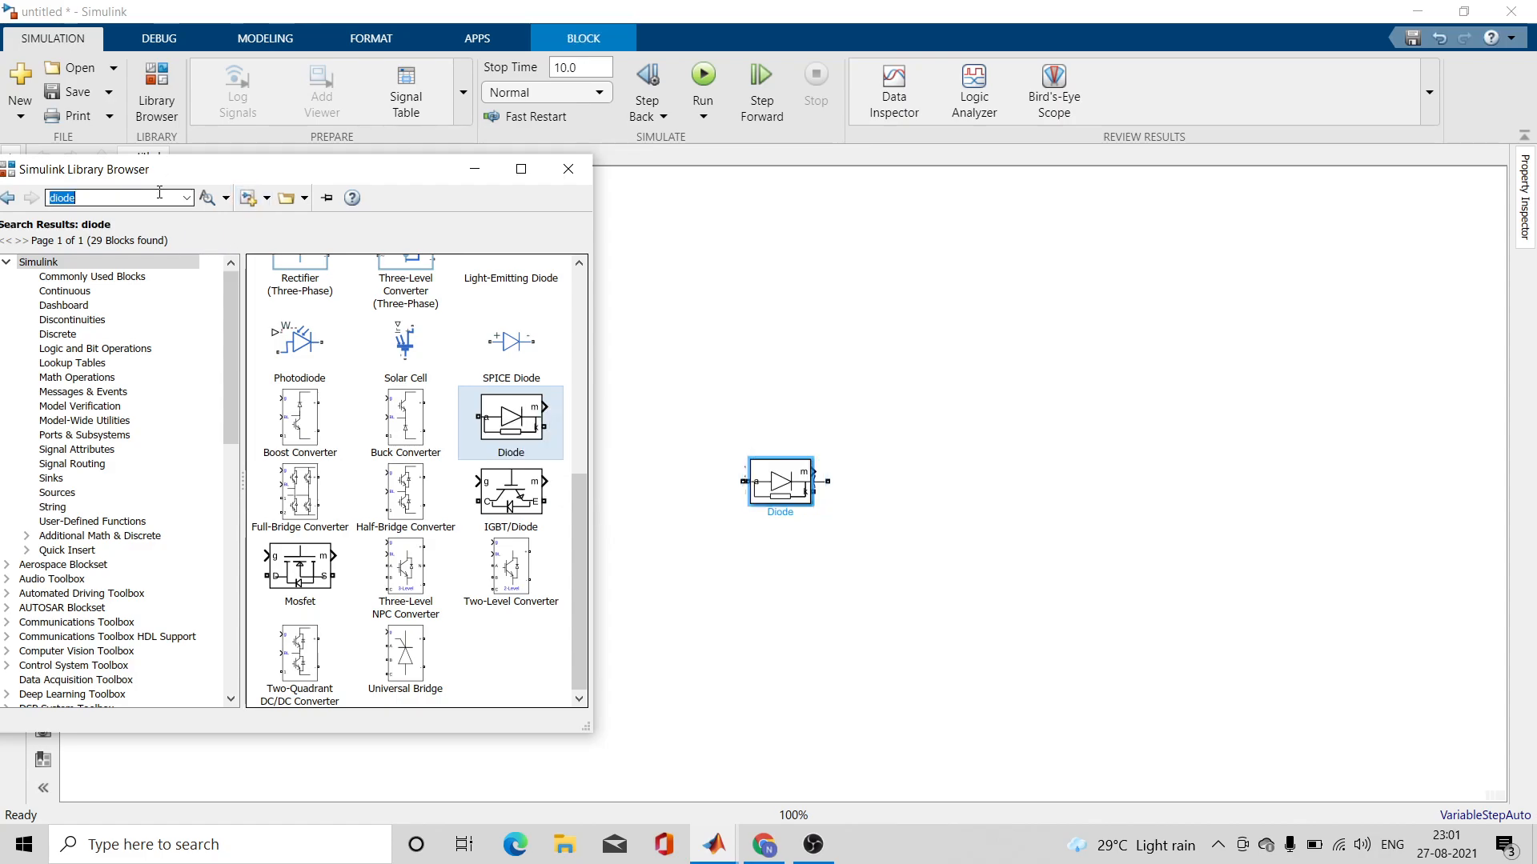
{"action": "type", "text": "voltage measure"}
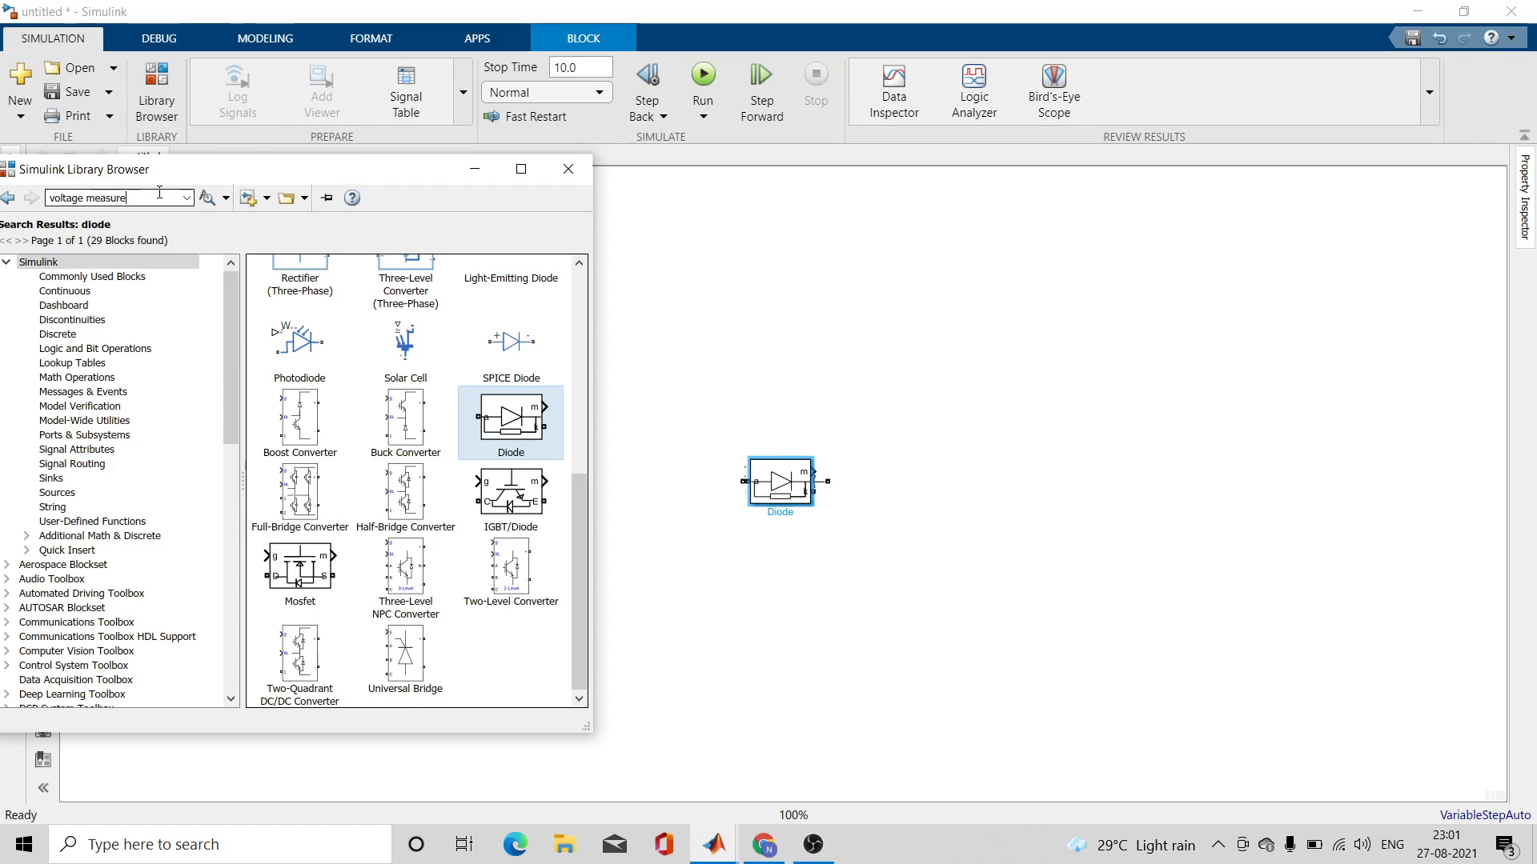
{"action": "key", "text": "Return"}
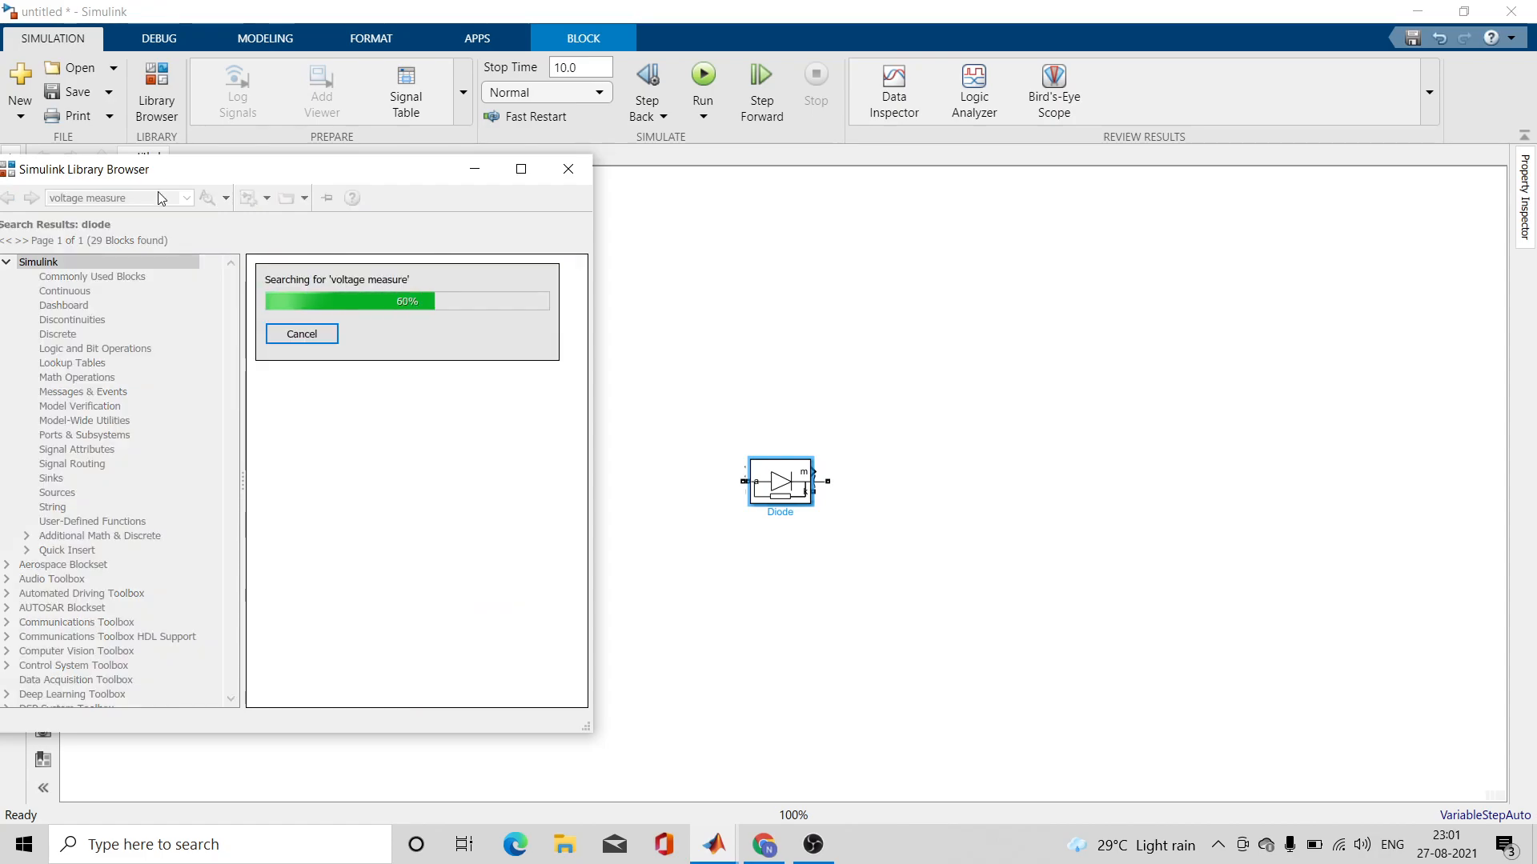
{"action": "left_click", "coordinate": [524, 306]}
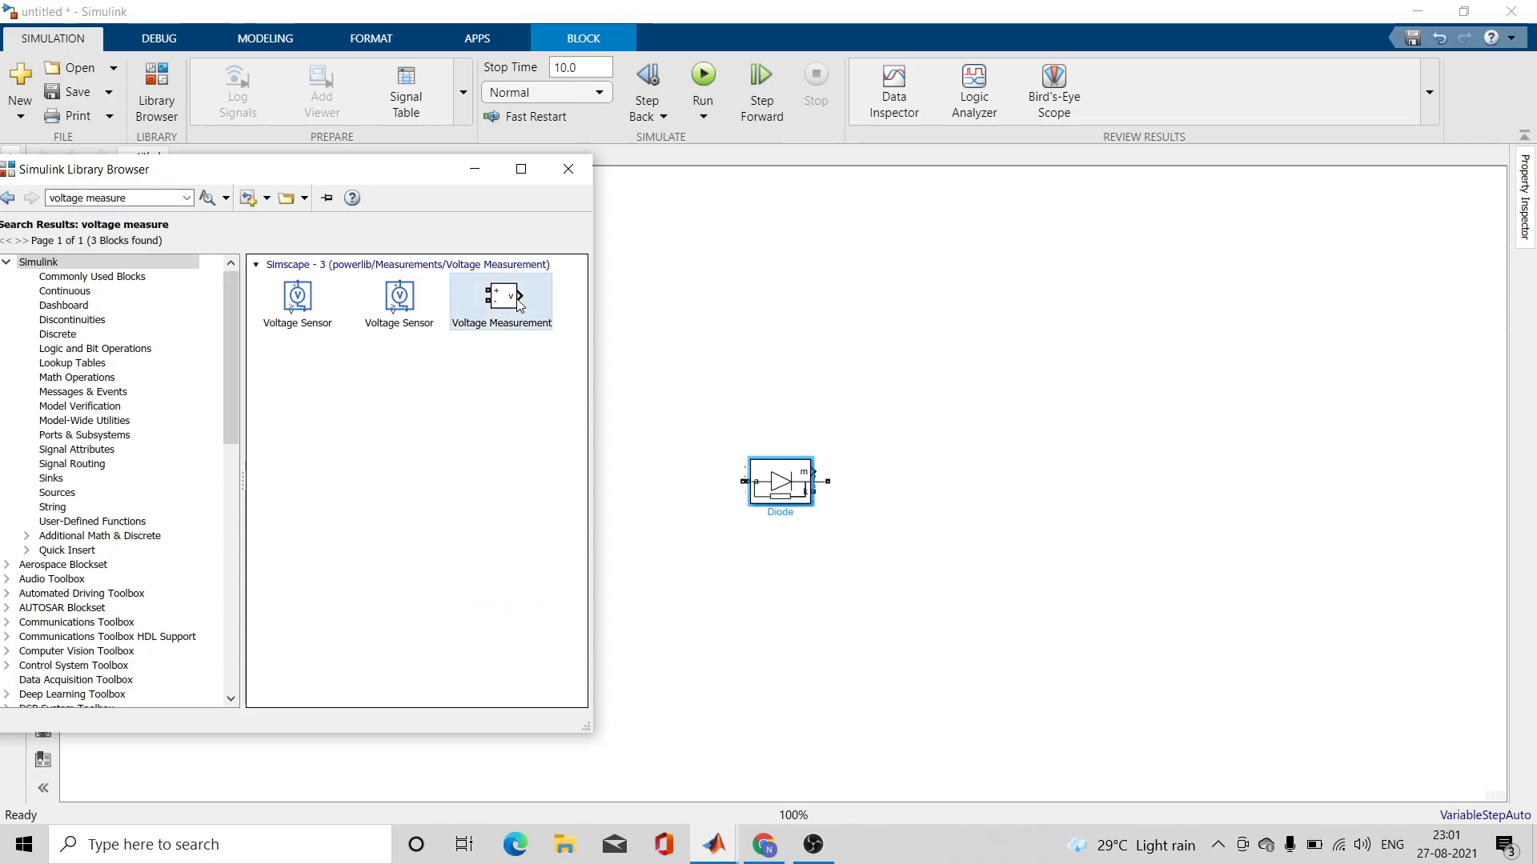
{"action": "right_click", "coordinate": [518, 299]}
{"action": "left_click", "coordinate": [577, 310]}
- Find "scope" in the block library, add the Commonly Used Blocks Scope to the model and minimize the library window
{"action": "left_click", "coordinate": [160, 197]}
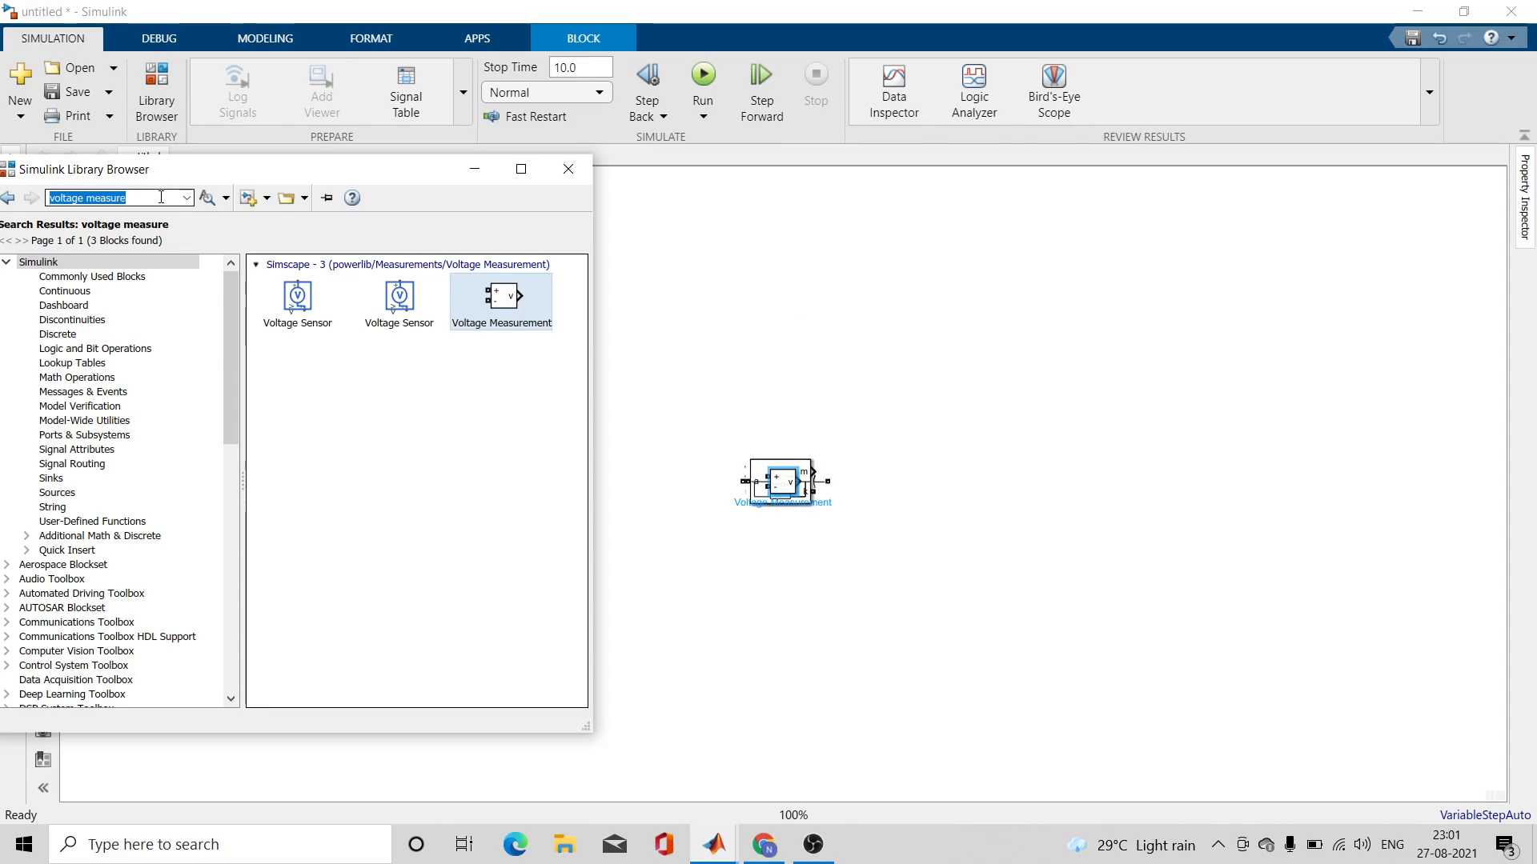
{"action": "type", "text": "scope"}
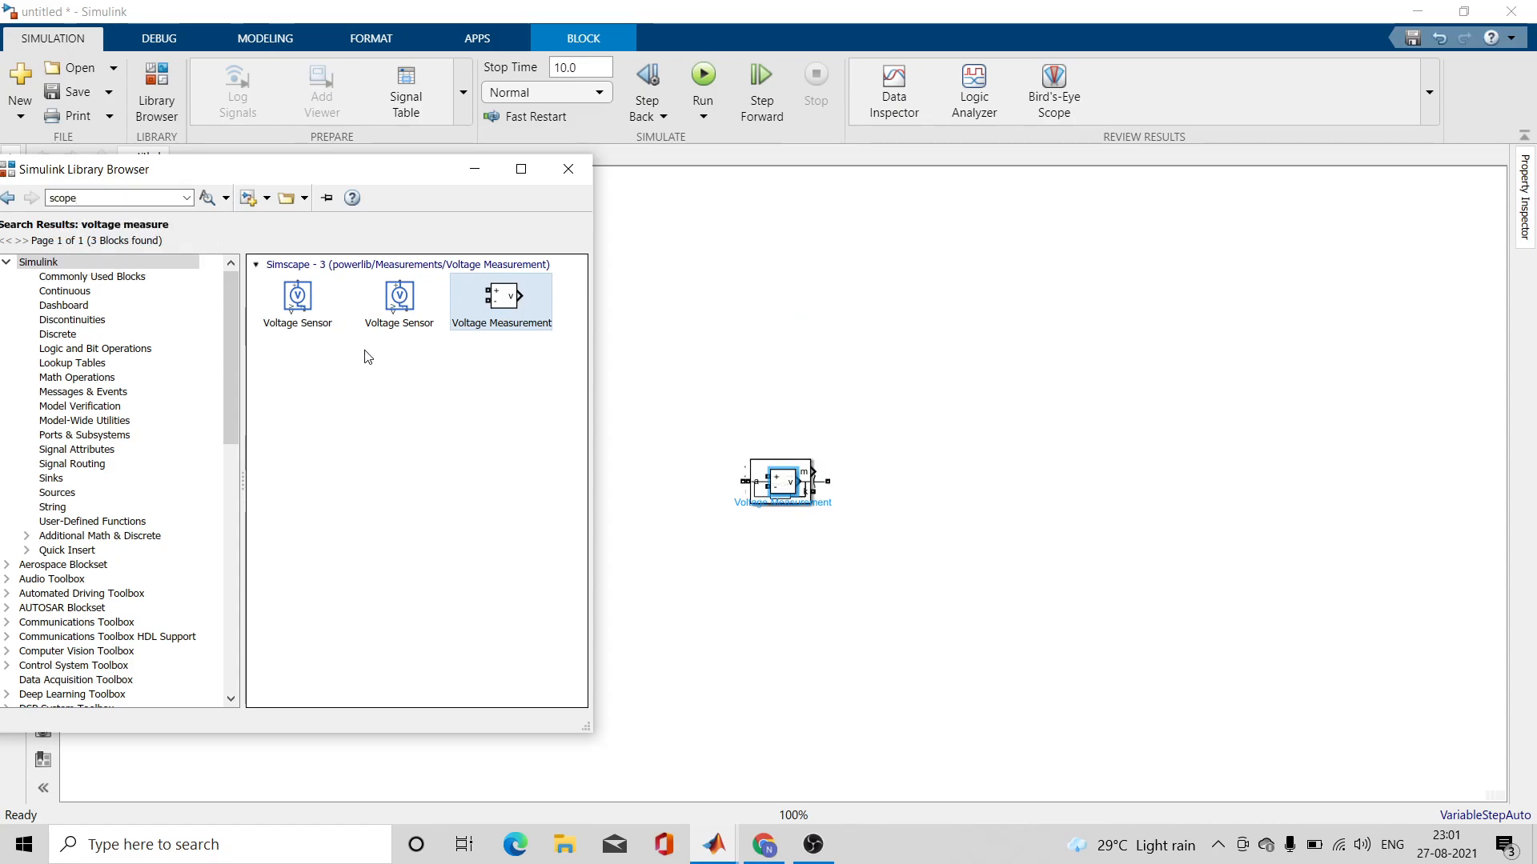
{"action": "key", "text": "Return"}
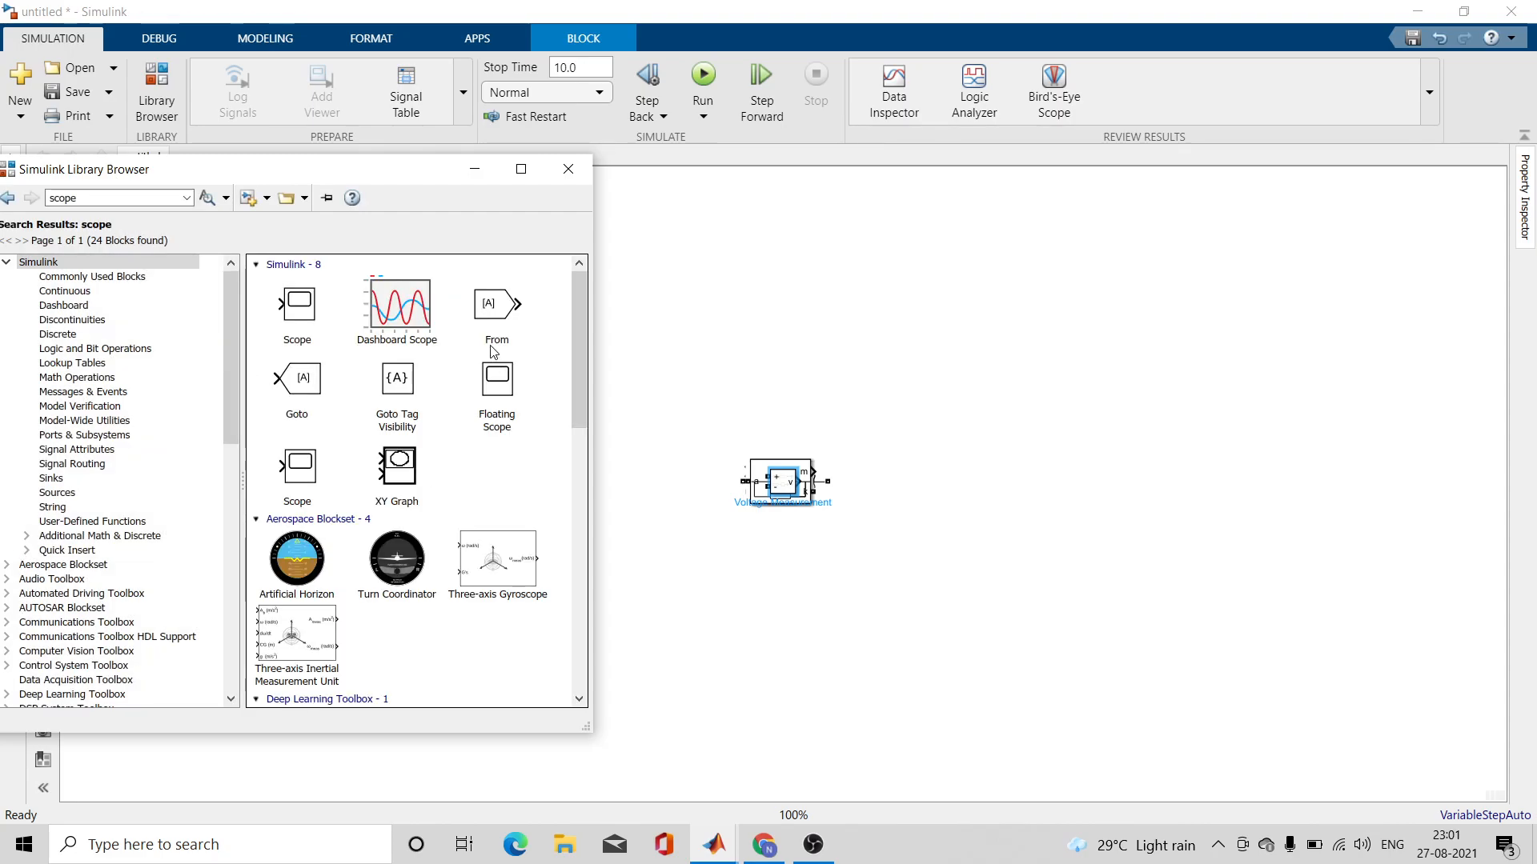
{"action": "left_click", "coordinate": [297, 308]}
{"action": "right_click", "coordinate": [291, 304]}
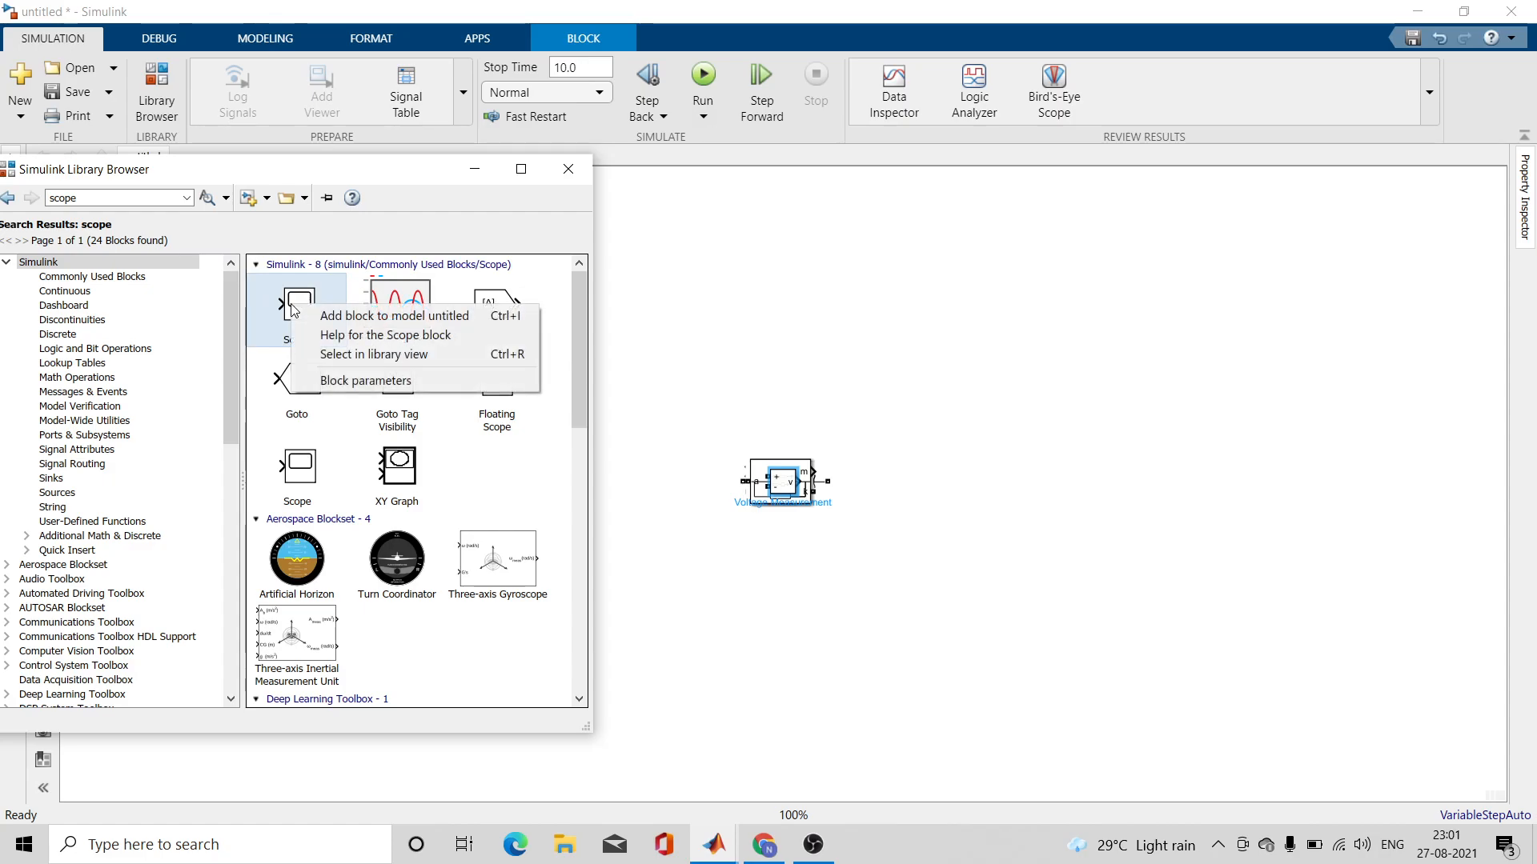
{"action": "left_click", "coordinate": [339, 317]}
{"action": "left_click", "coordinate": [473, 170]}
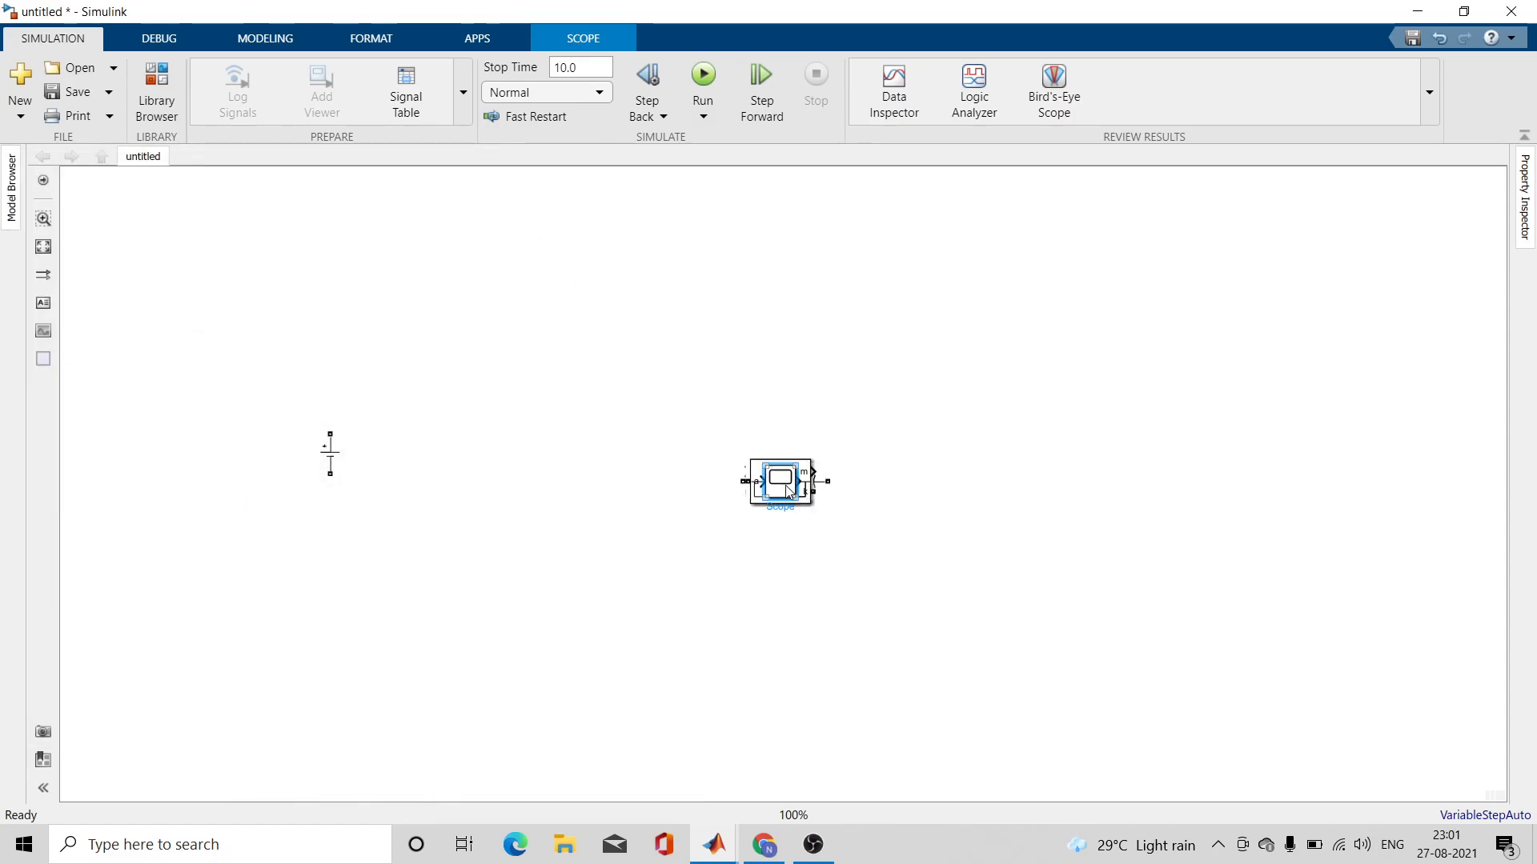
- Separate the stacked blocks, placing the RLC branch beside the DC source, the pulse generator above it, and the diode, voltage measurement and scope apart
{"action": "left_click_drag", "start_coordinate": [786, 485], "coordinate": [721, 348]}
{"action": "left_click_drag", "start_coordinate": [777, 484], "coordinate": [890, 388]}
{"action": "left_click_drag", "start_coordinate": [784, 489], "coordinate": [744, 430]}
{"action": "left_click_drag", "start_coordinate": [781, 488], "coordinate": [441, 426]}
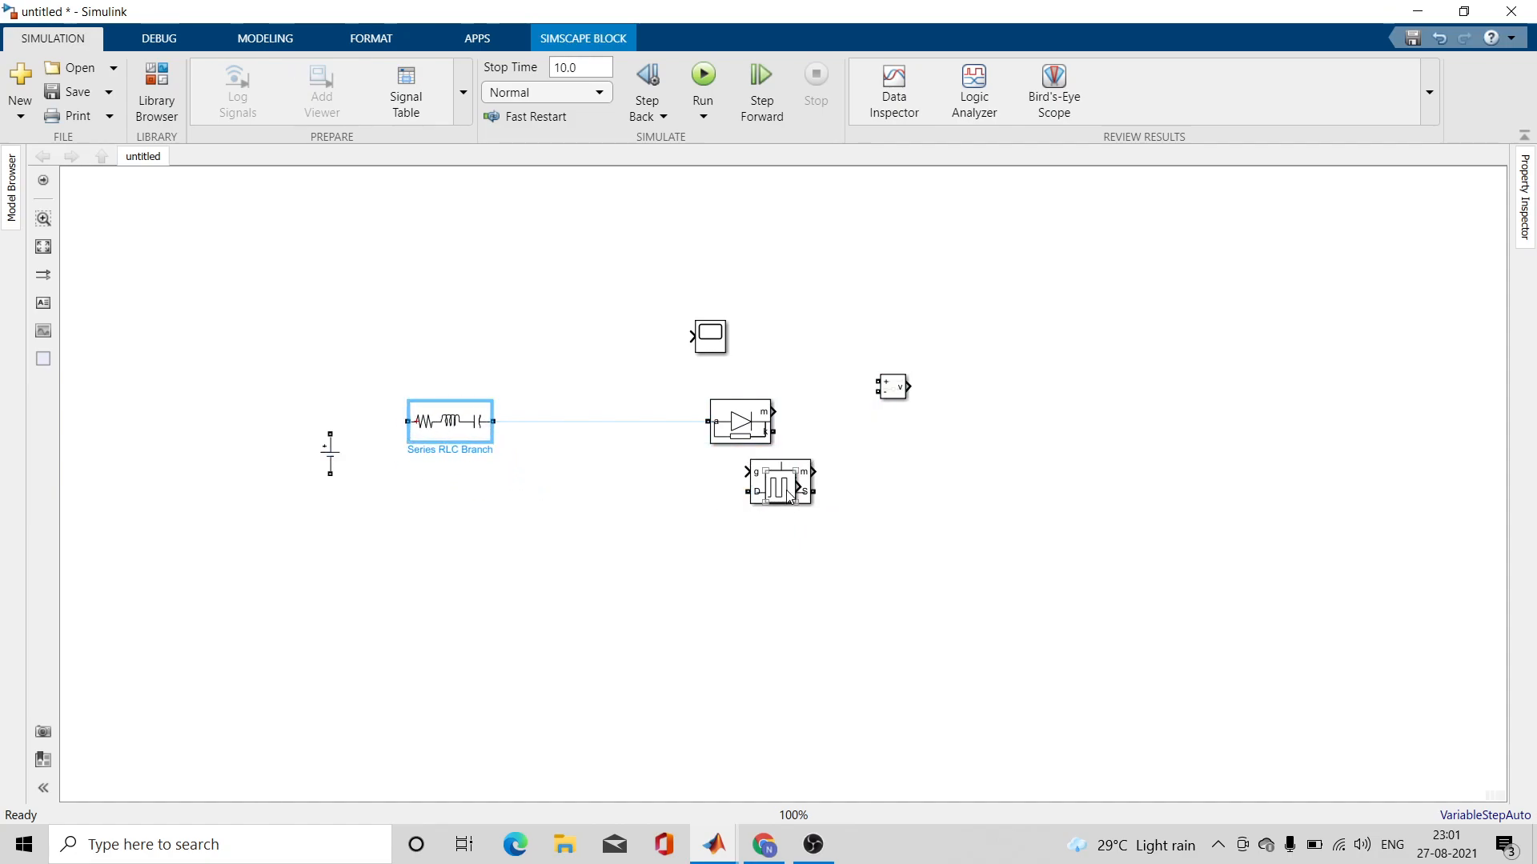
{"action": "left_click_drag", "start_coordinate": [780, 492], "coordinate": [415, 287]}
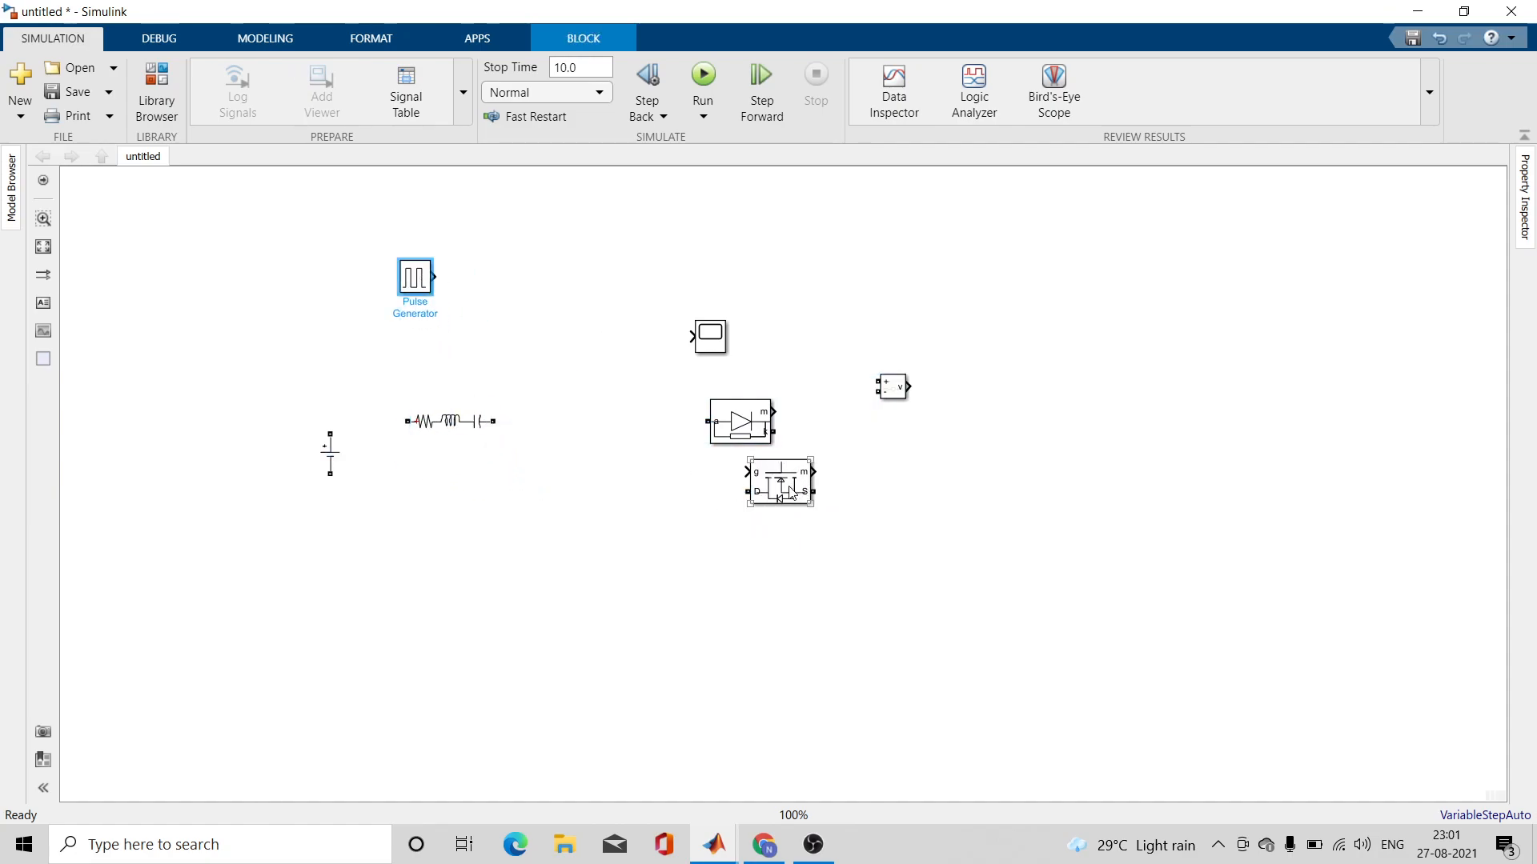
- Place the MOSFET between the RLC branch and the diode, rotated 90° clockwise so its drain faces up
{"action": "left_click_drag", "start_coordinate": [790, 490], "coordinate": [588, 530]}
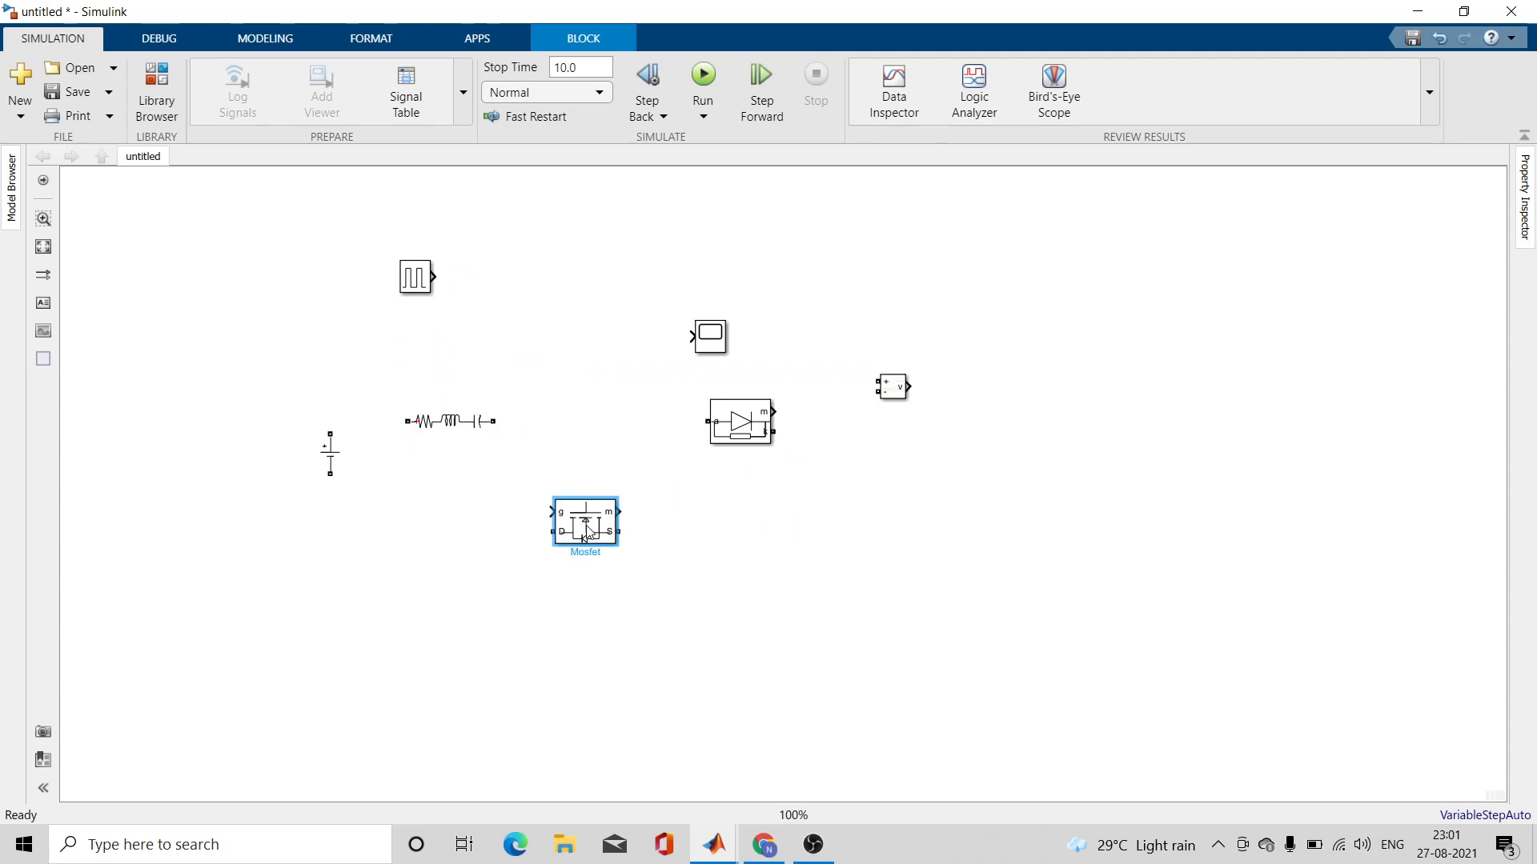
{"action": "key", "text": "ctrl+r"}
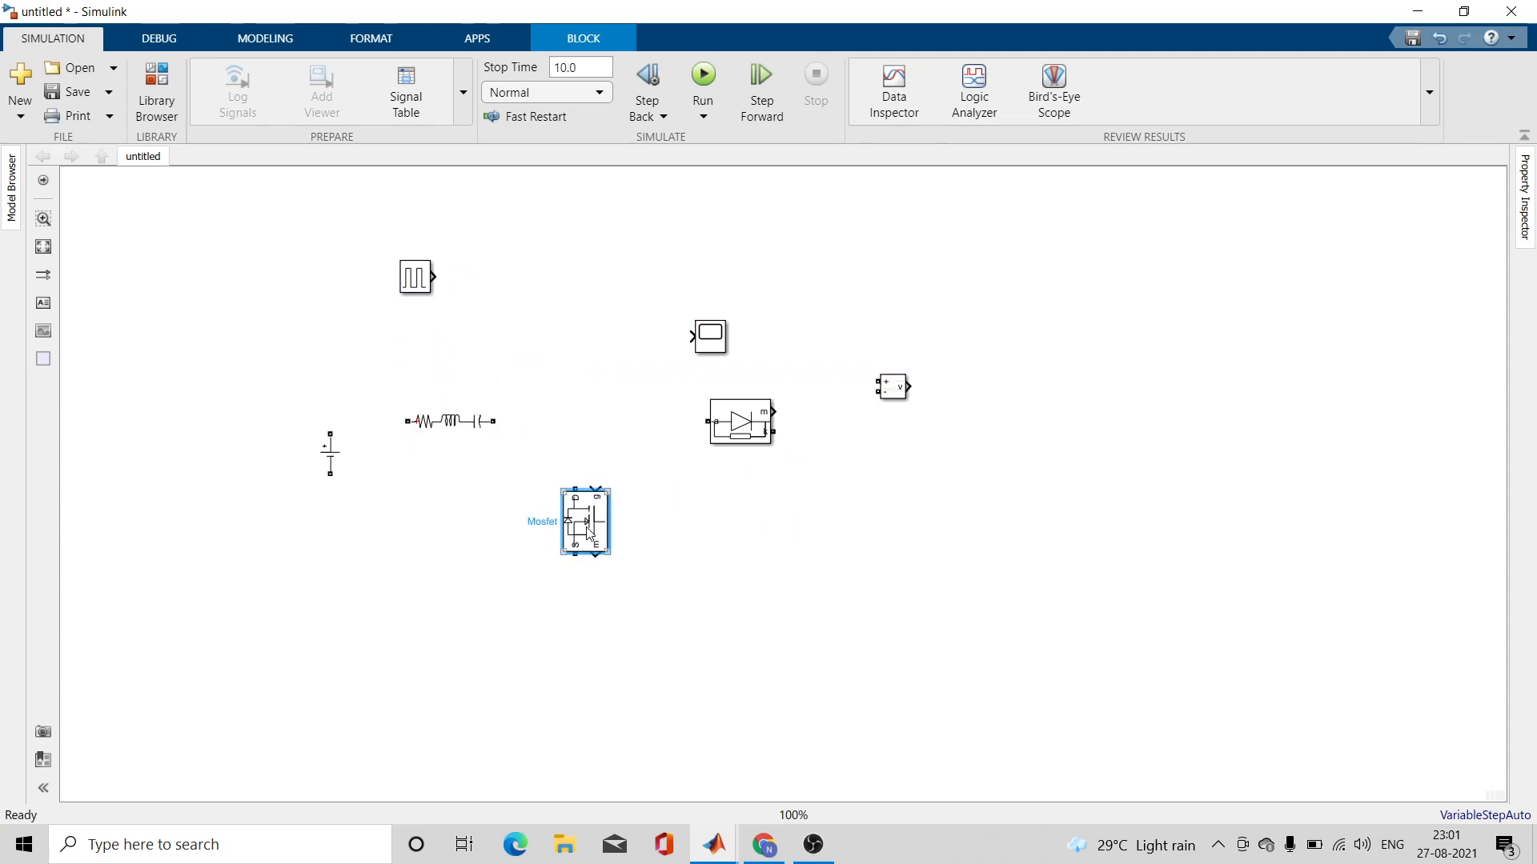
{"action": "left_click_drag", "start_coordinate": [588, 526], "coordinate": [589, 481]}
- Shift the diode slightly up and right, and line up the voltage measurement and scope blocks well to its right
{"action": "left_click_drag", "start_coordinate": [752, 419], "coordinate": [766, 409]}
{"action": "left_click_drag", "start_coordinate": [907, 387], "coordinate": [1077, 467]}
{"action": "left_click_drag", "start_coordinate": [718, 323], "coordinate": [1251, 437]}
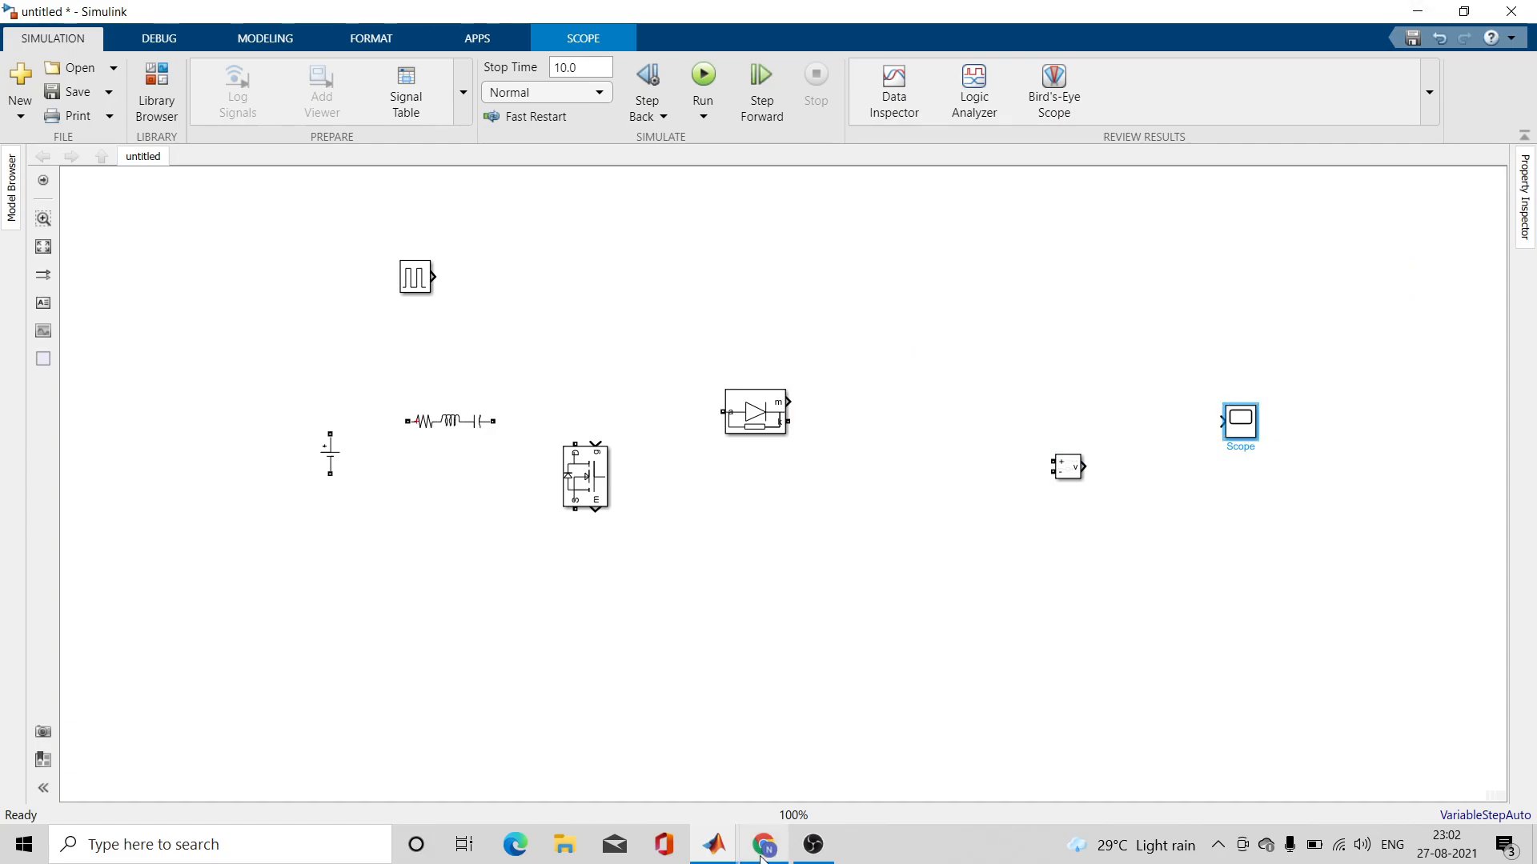
- Check the component values in the boost converter design notes and return to the Series RLC Branch in the model
{"action": "mouse_move", "coordinate": [762, 855]}
{"action": "mouse_move", "coordinate": [789, 786]}
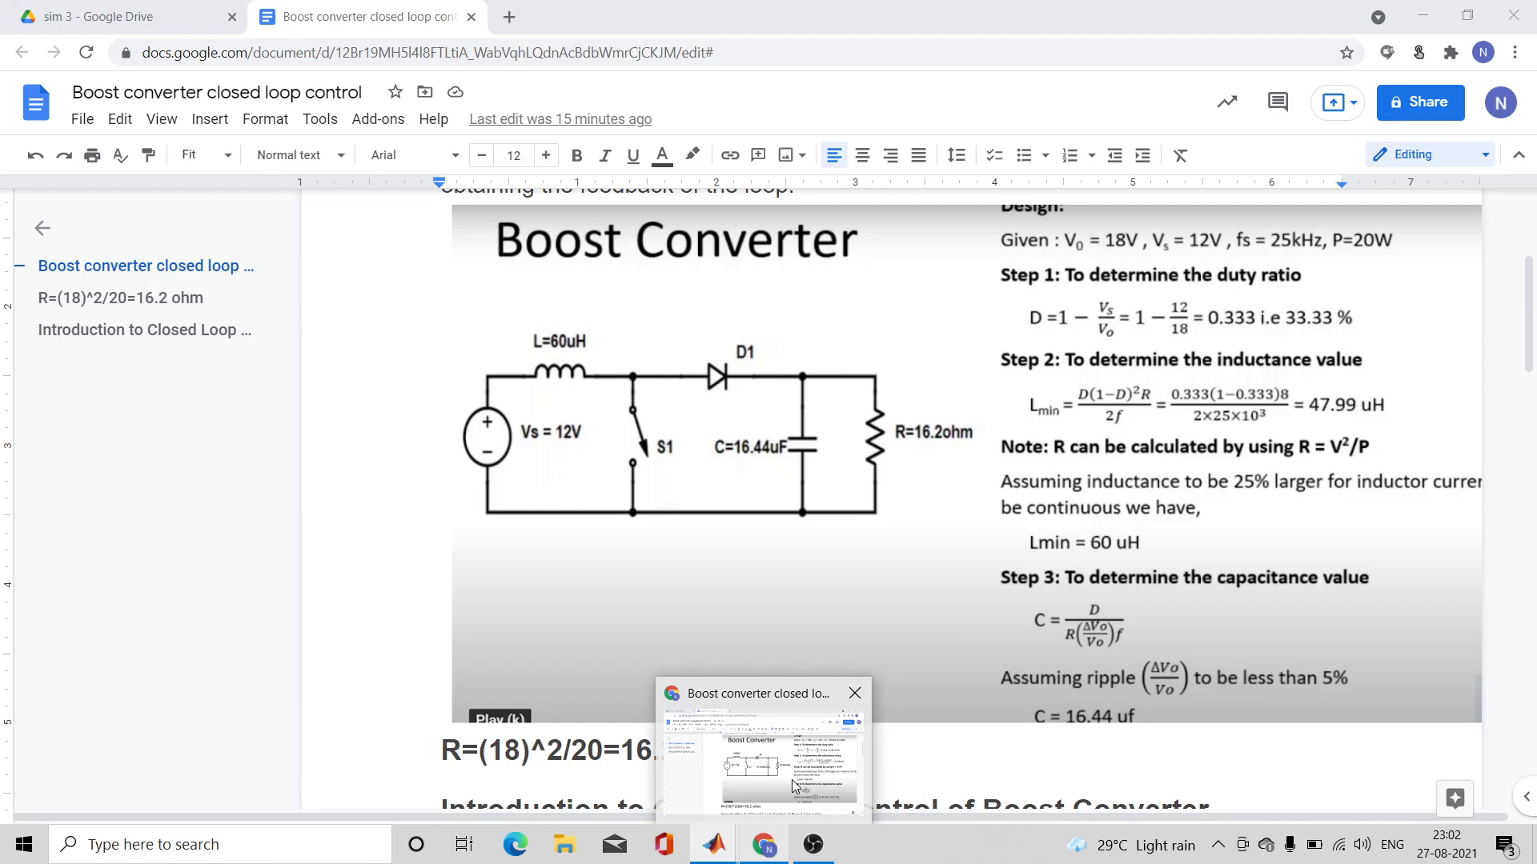
{"action": "key", "text": "alt+Tab"}
{"action": "left_click", "coordinate": [442, 421]}
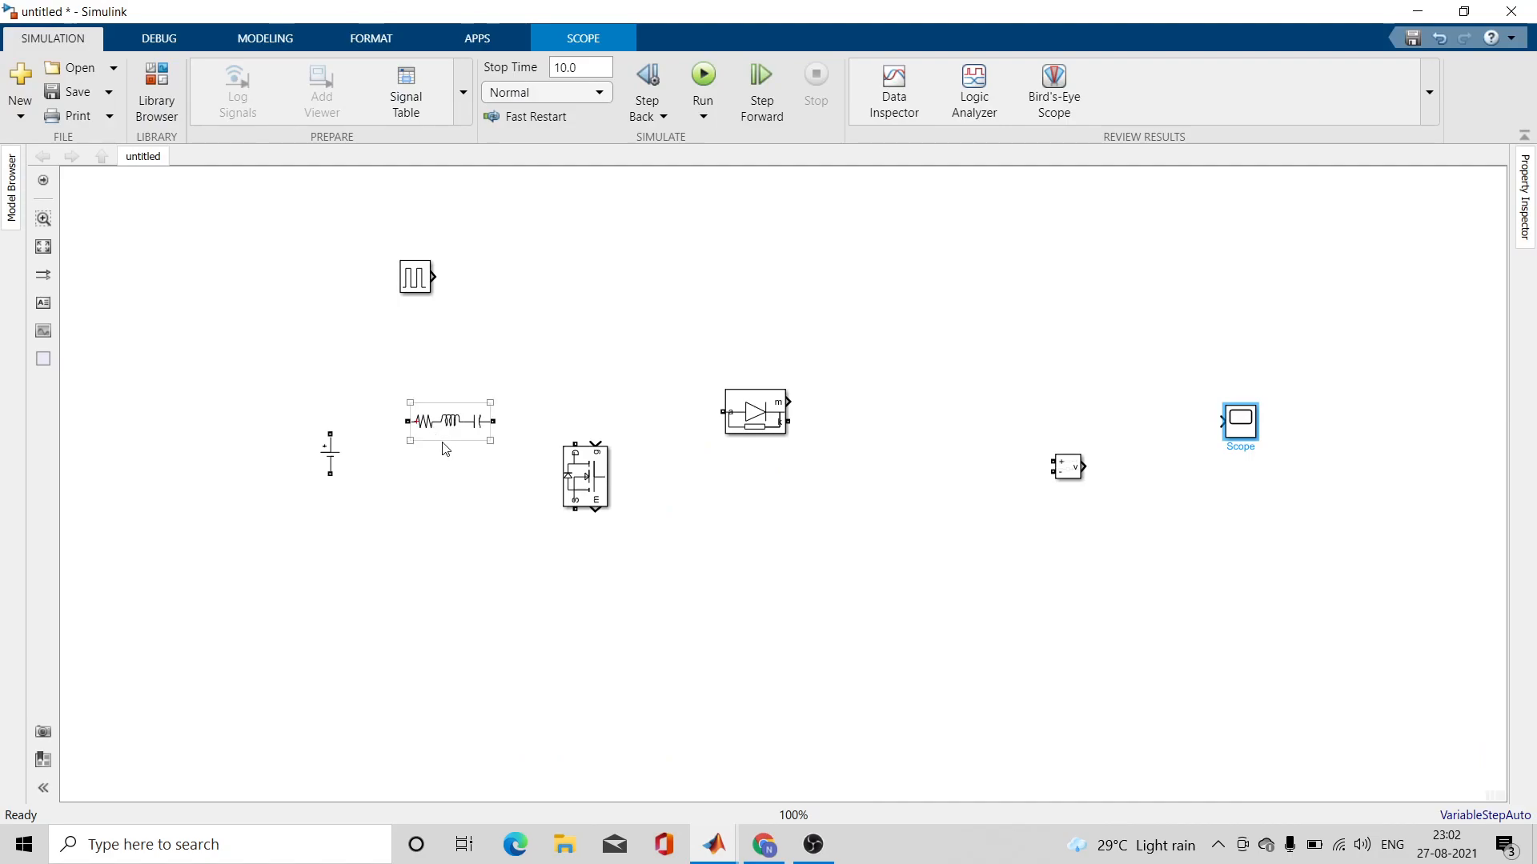
- Change the branch type of the Series RLC Branch beside the DC source to L
{"action": "double_click", "coordinate": [460, 436]}
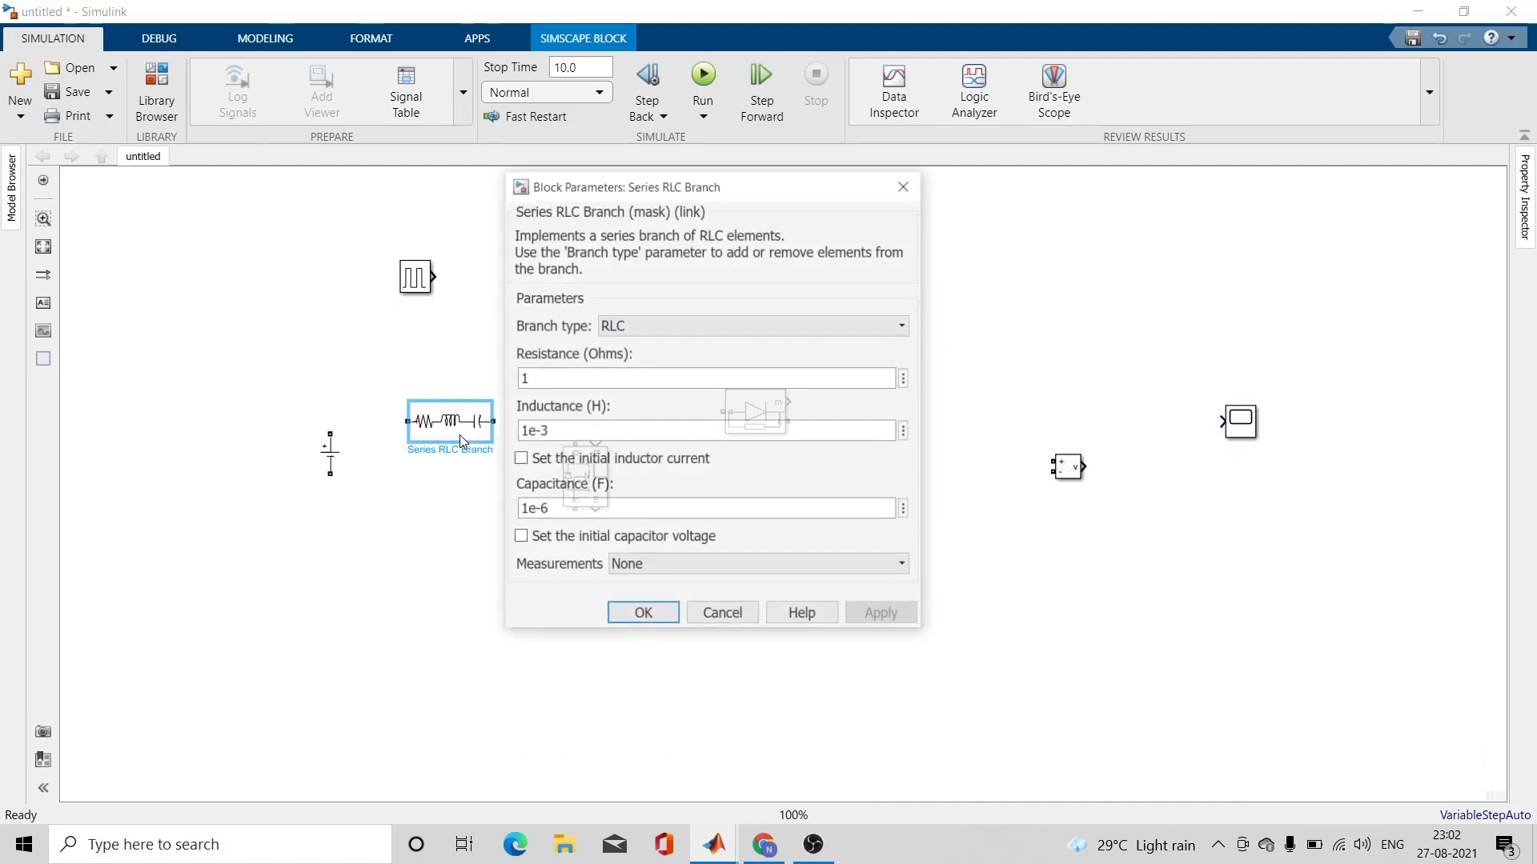
{"action": "left_click", "coordinate": [671, 326]}
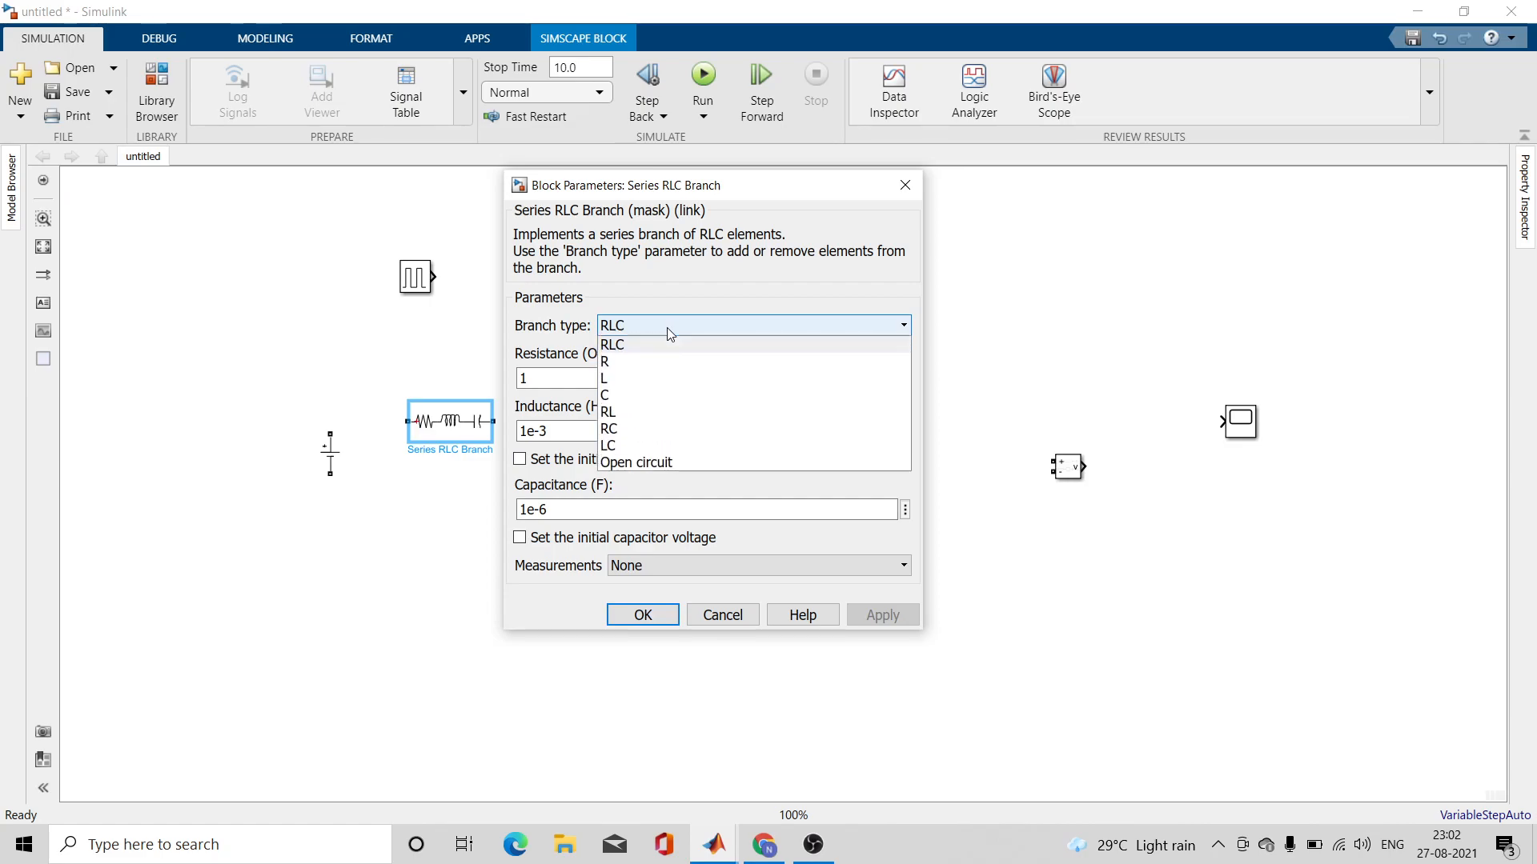
{"action": "left_click", "coordinate": [657, 377]}
{"action": "left_click", "coordinate": [657, 381]}
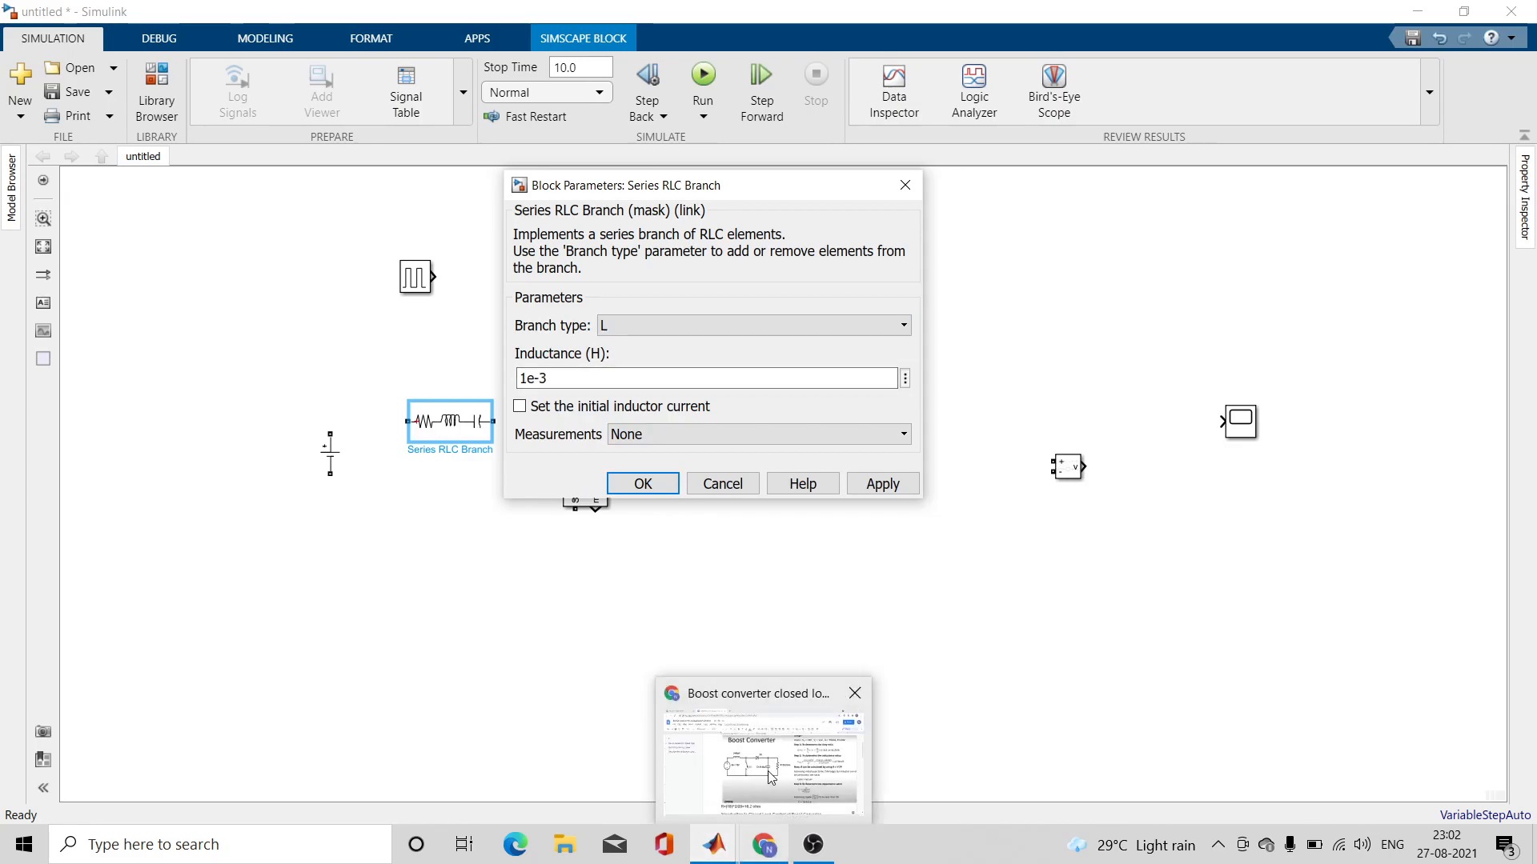
- Check the inductance in the boost converter design notes, dismiss the Pulse Generator parameters, and return to the Series RLC Branch parameters
{"action": "left_click", "coordinate": [771, 778]}
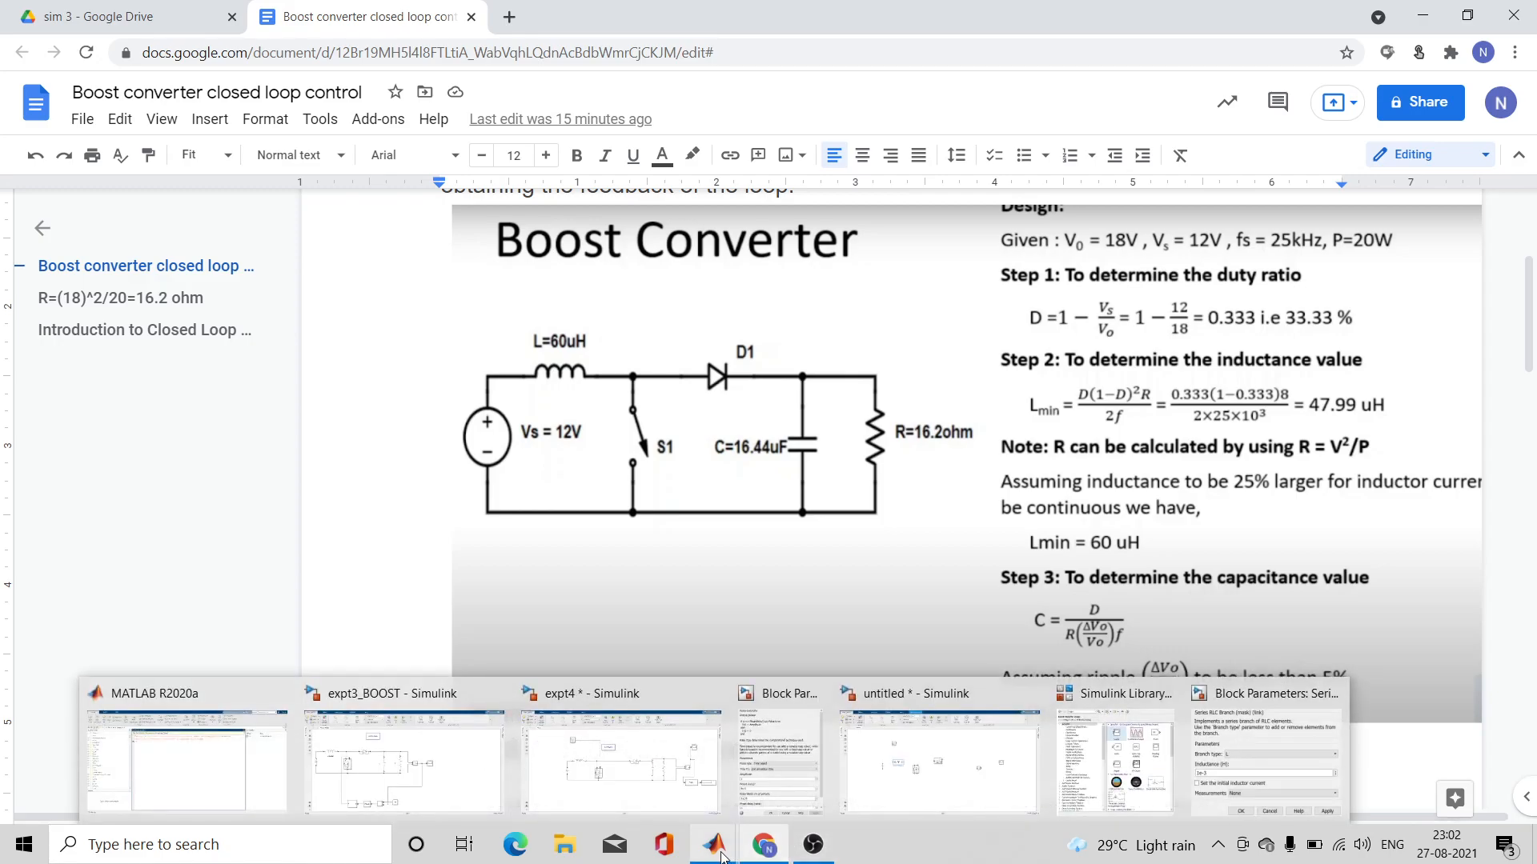
{"action": "mouse_move", "coordinate": [935, 767]}
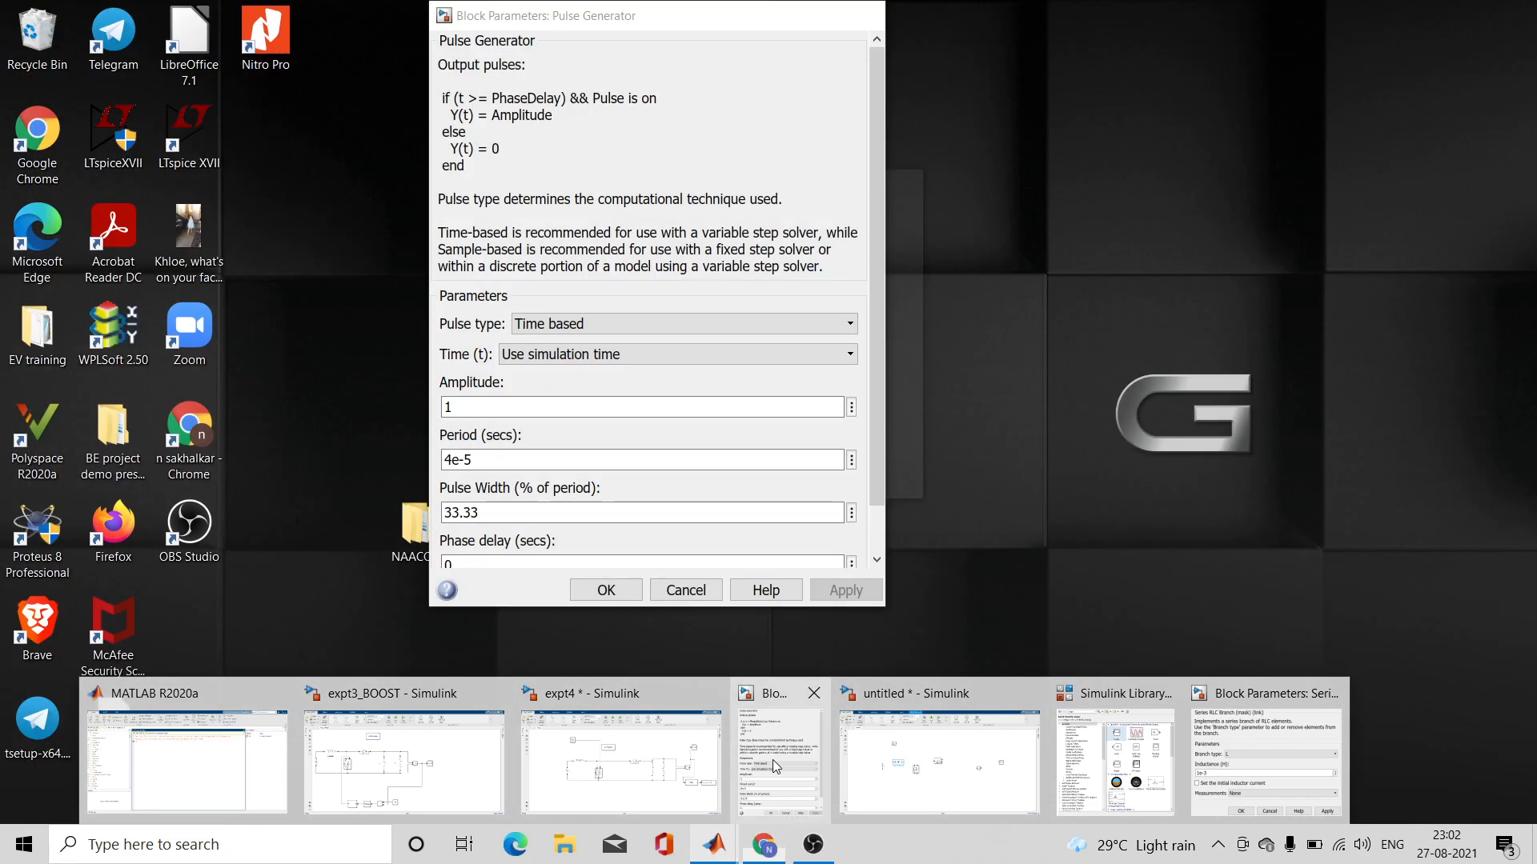
{"action": "left_click", "coordinate": [771, 760]}
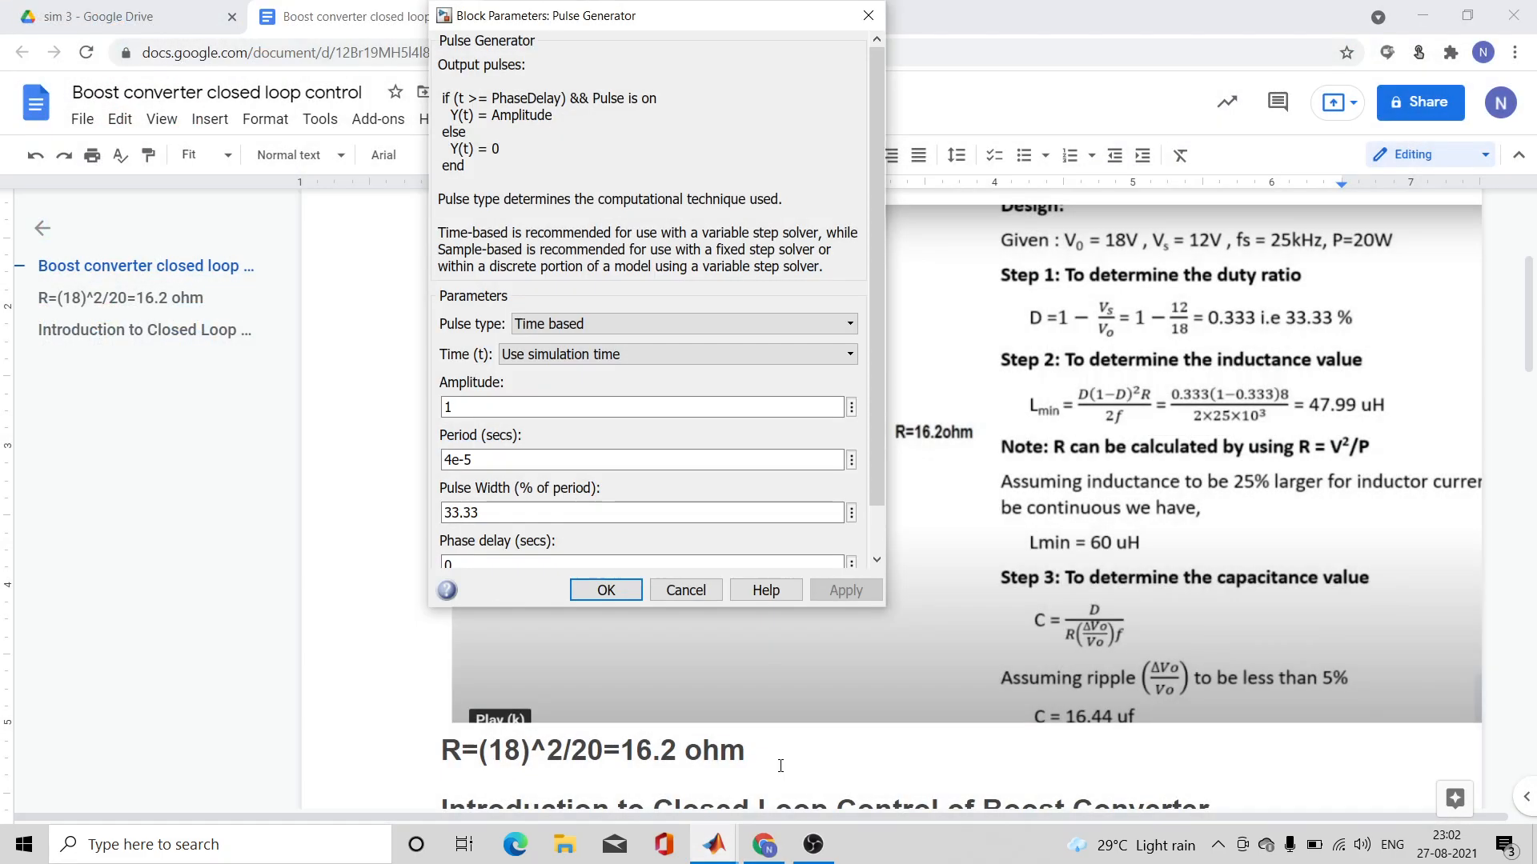
{"action": "left_click", "coordinate": [867, 16]}
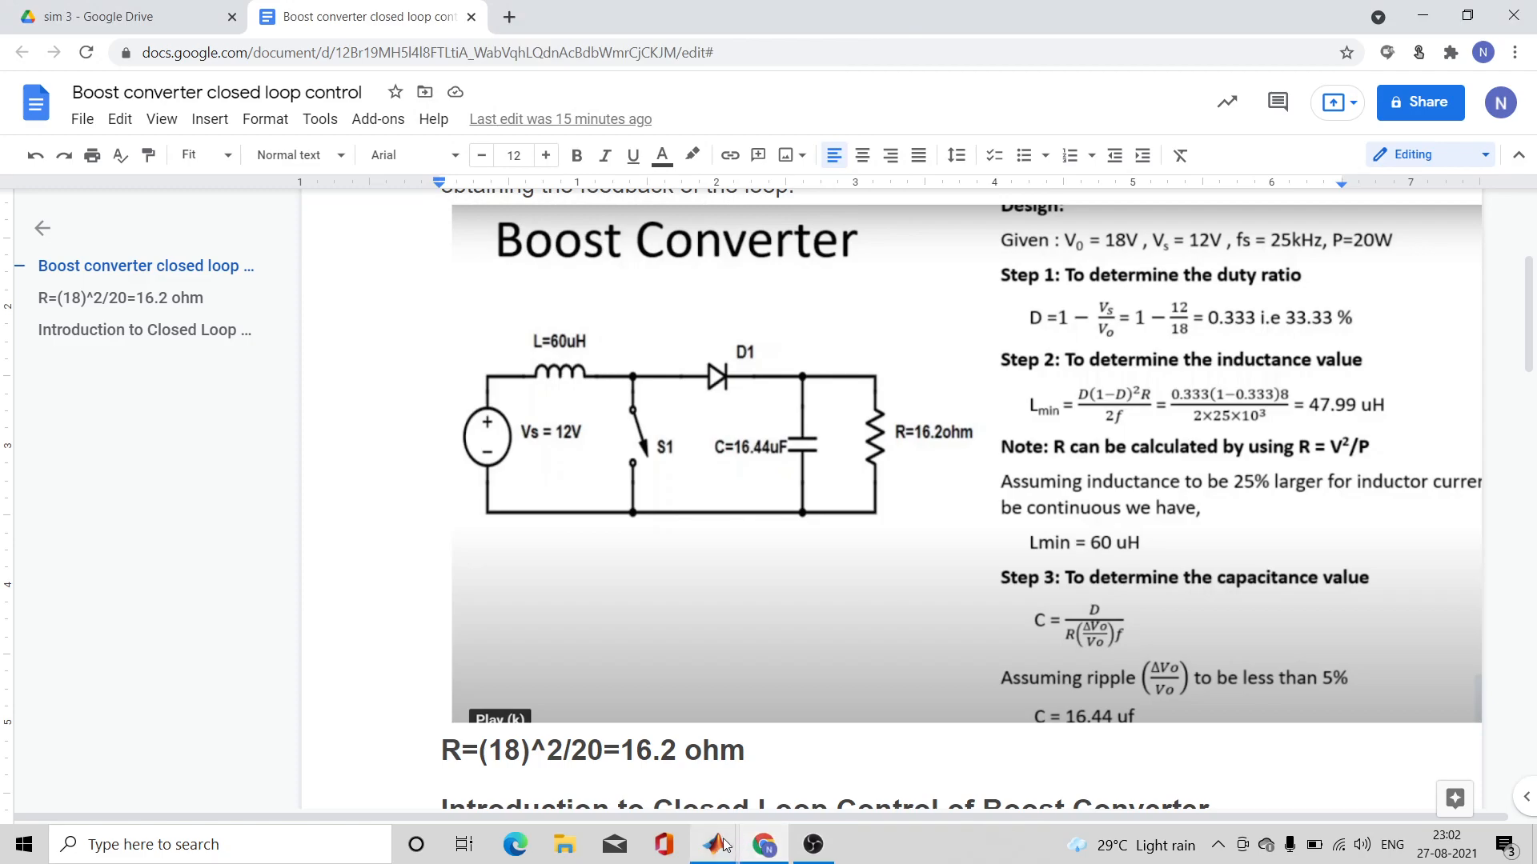
{"action": "mouse_move", "coordinate": [714, 845]}
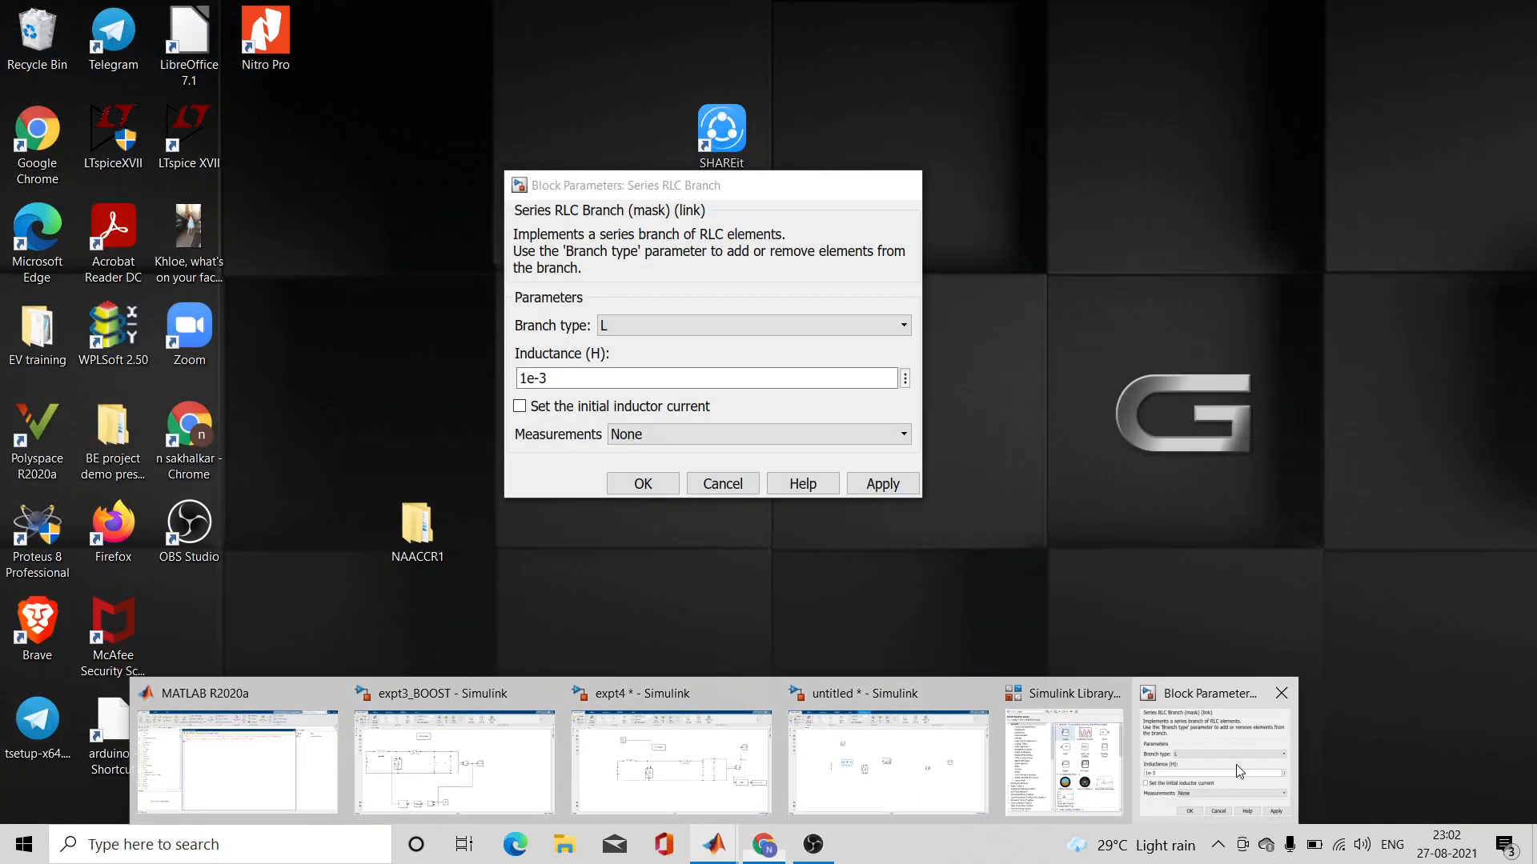
{"action": "left_click", "coordinate": [1224, 771]}
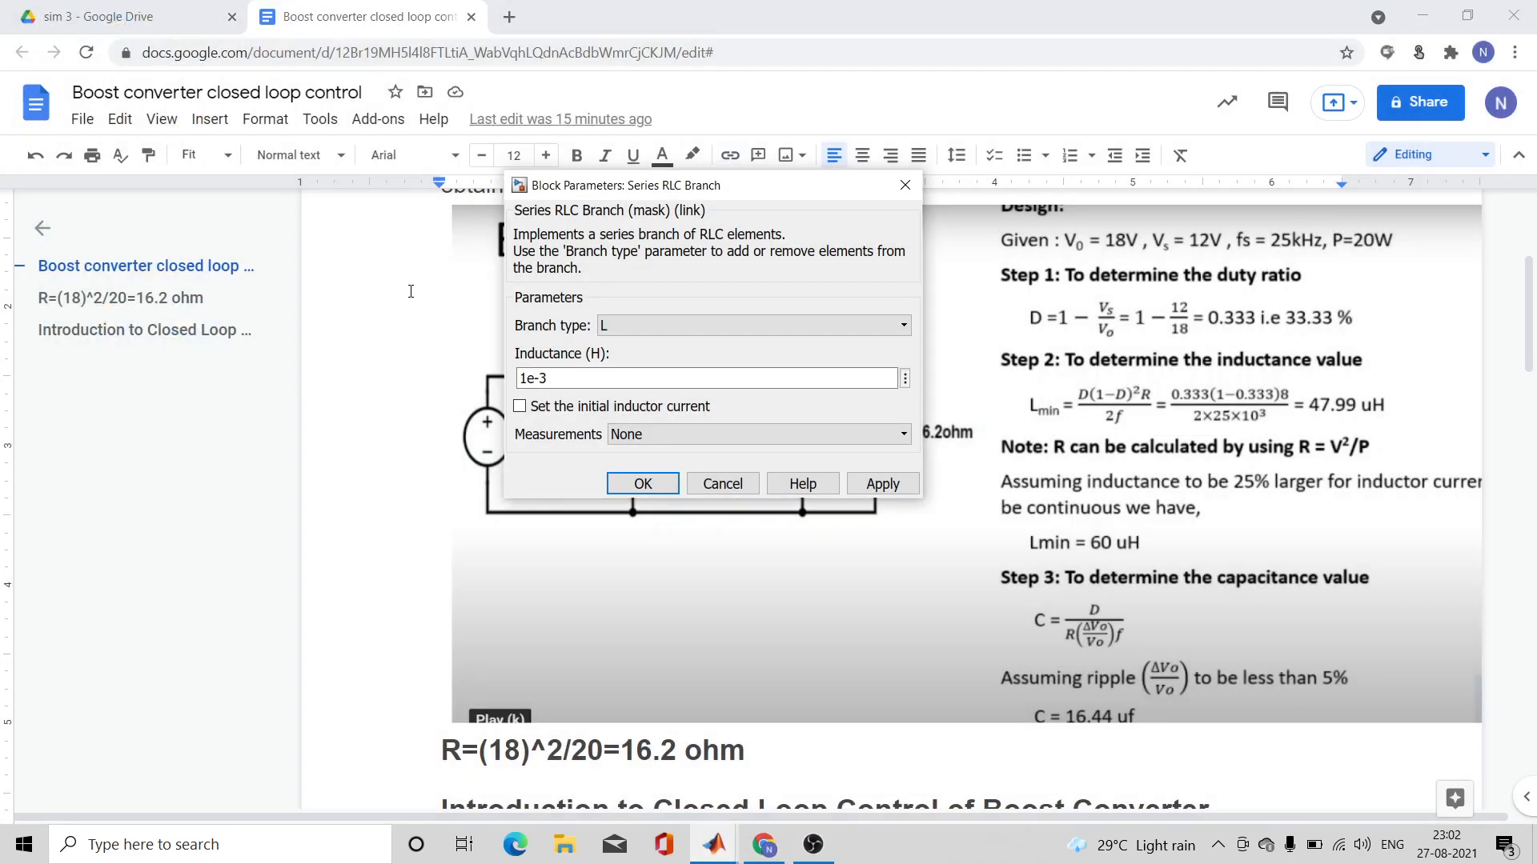
- Set the Series RLC Branch inductance to 60e-6 H and accept the parameters
{"action": "double_click", "coordinate": [529, 378]}
{"action": "left_click", "coordinate": [529, 379]}
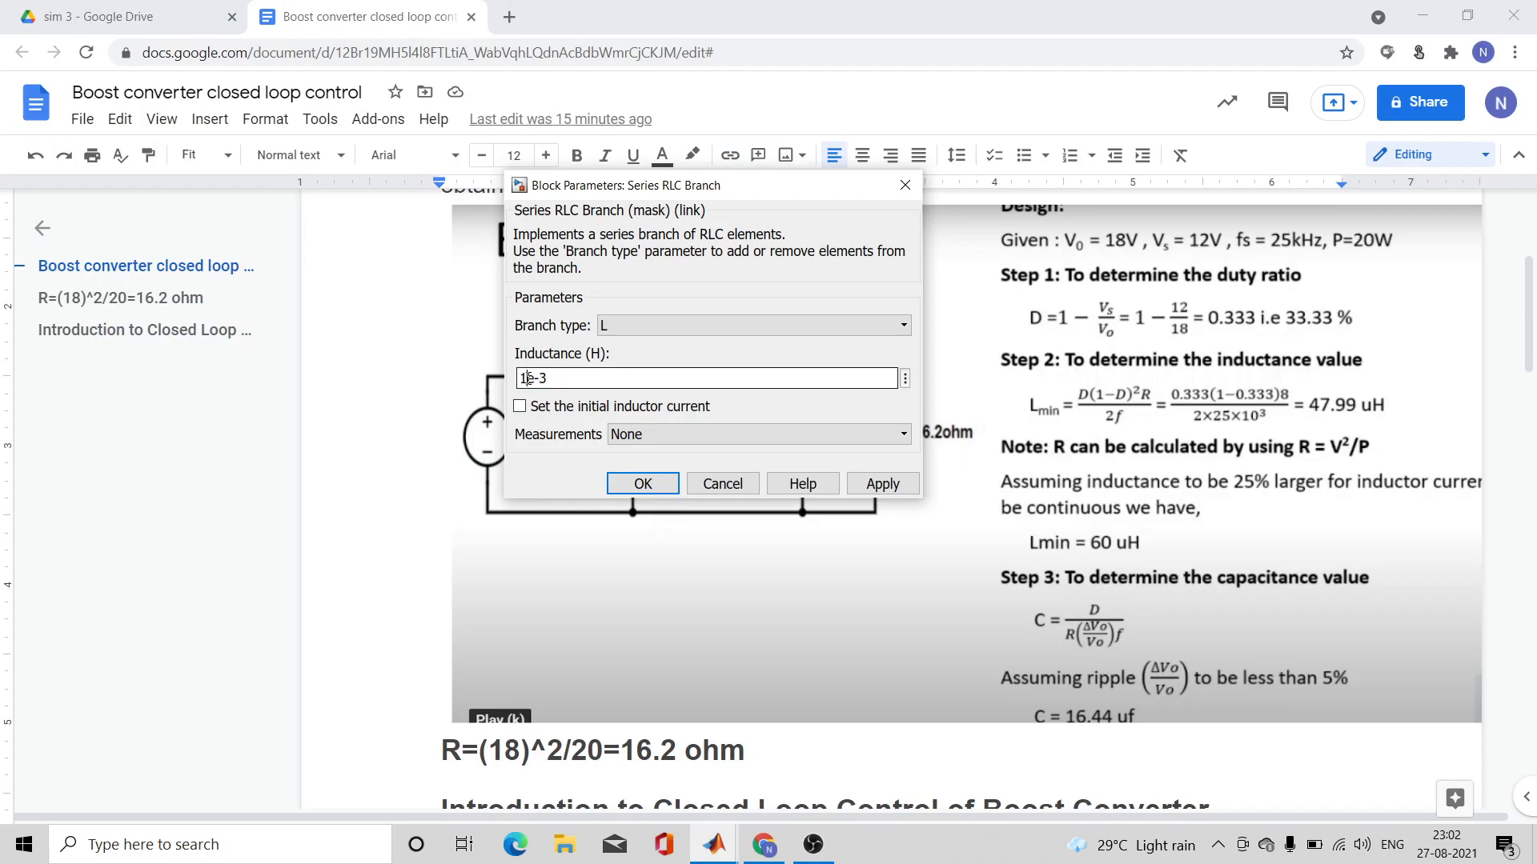
{"action": "key", "text": "BackSpace"}
{"action": "type", "text": "60"}
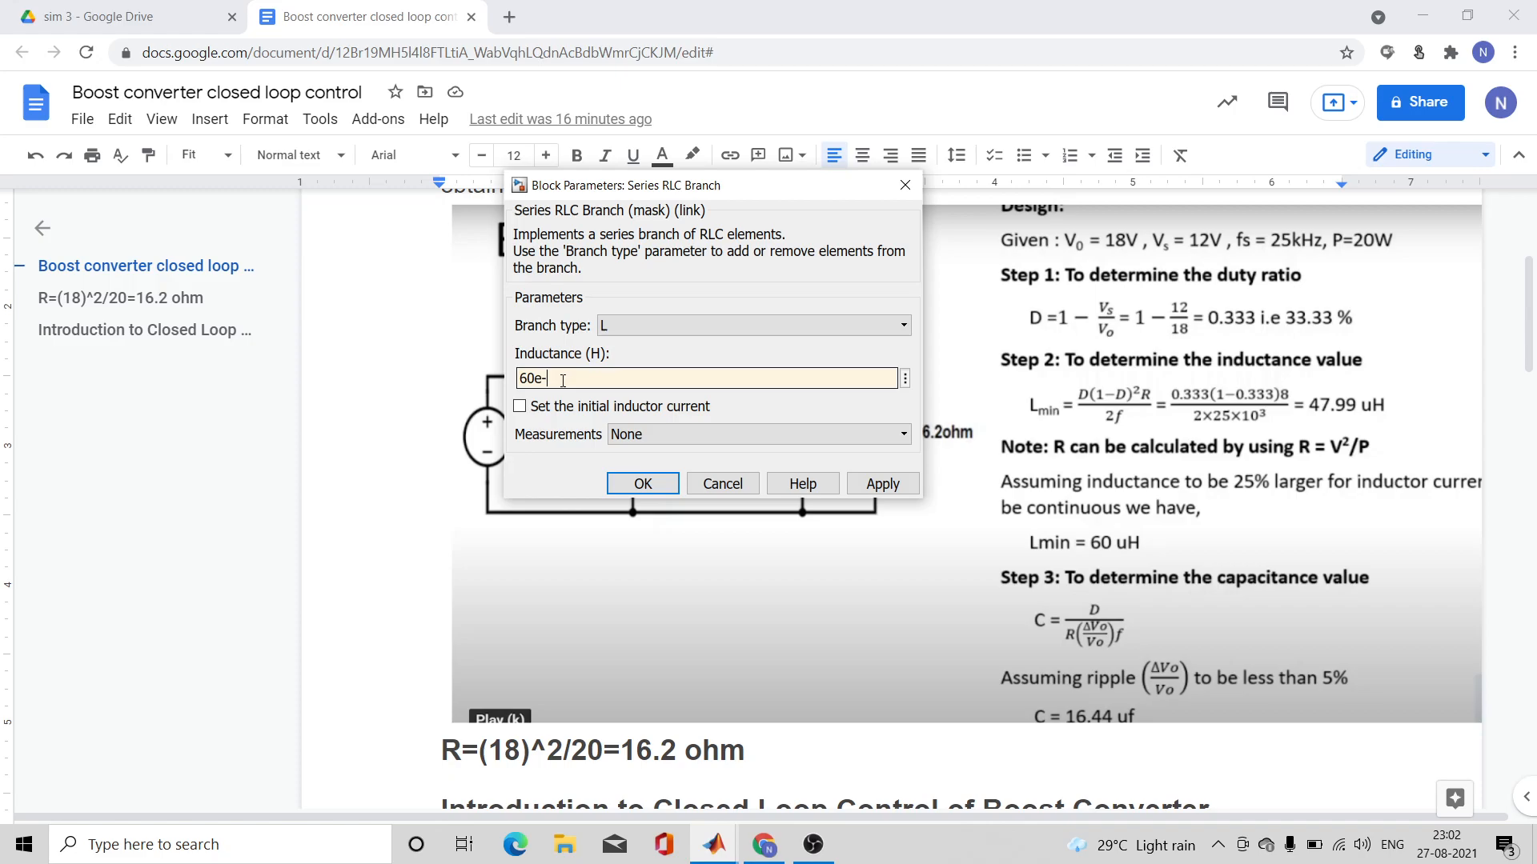
{"action": "left_click", "coordinate": [892, 497]}
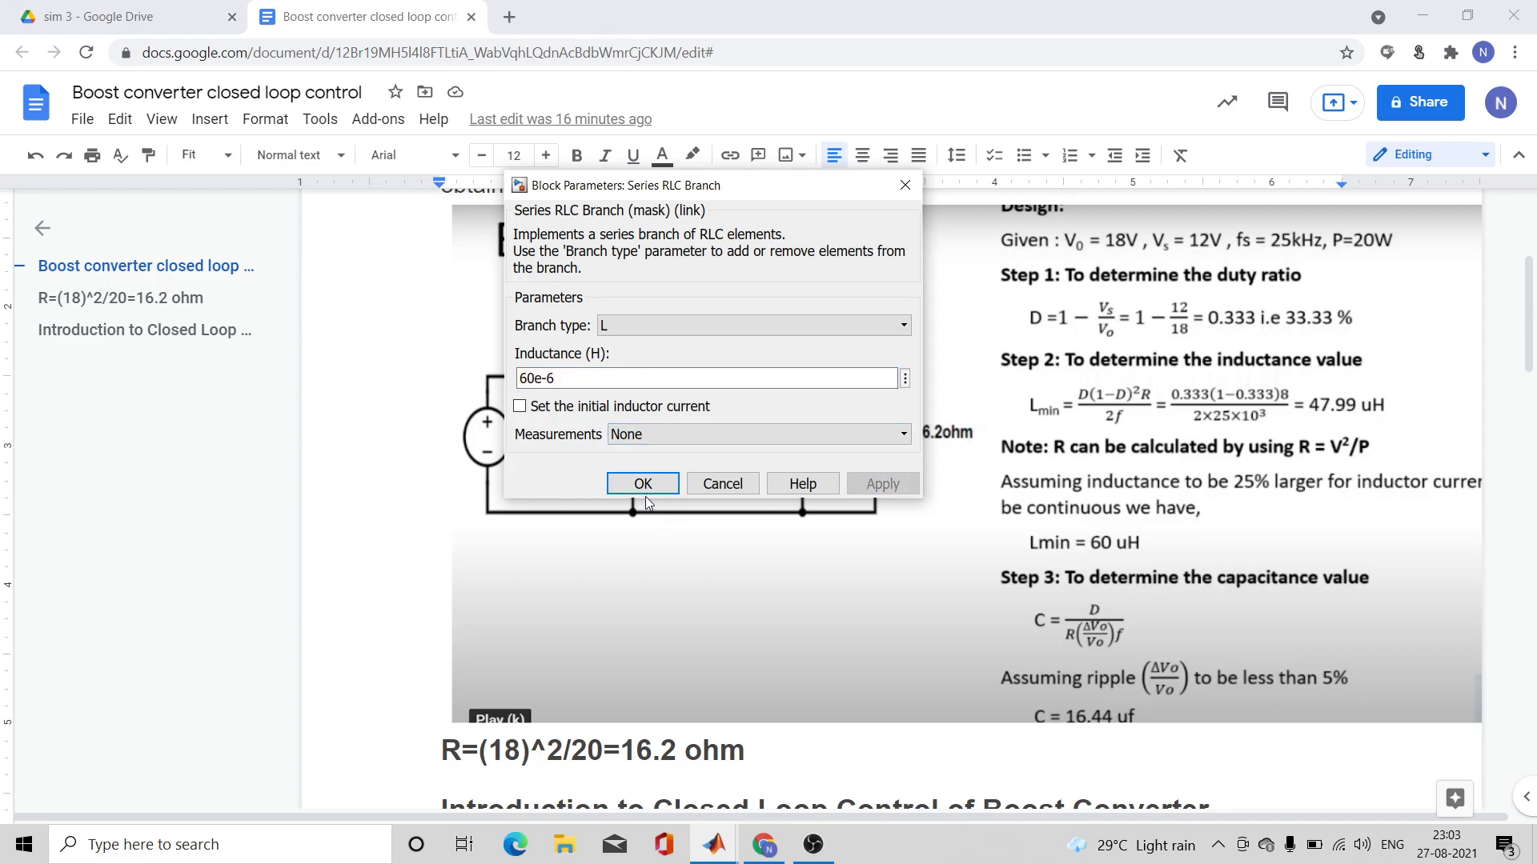
{"action": "left_click", "coordinate": [643, 484]}
- In the untitled model, duplicate the inductor branch twice, placing both copies right of the diode and shifting the voltage measurement farther right
{"action": "left_click", "coordinate": [715, 846]}
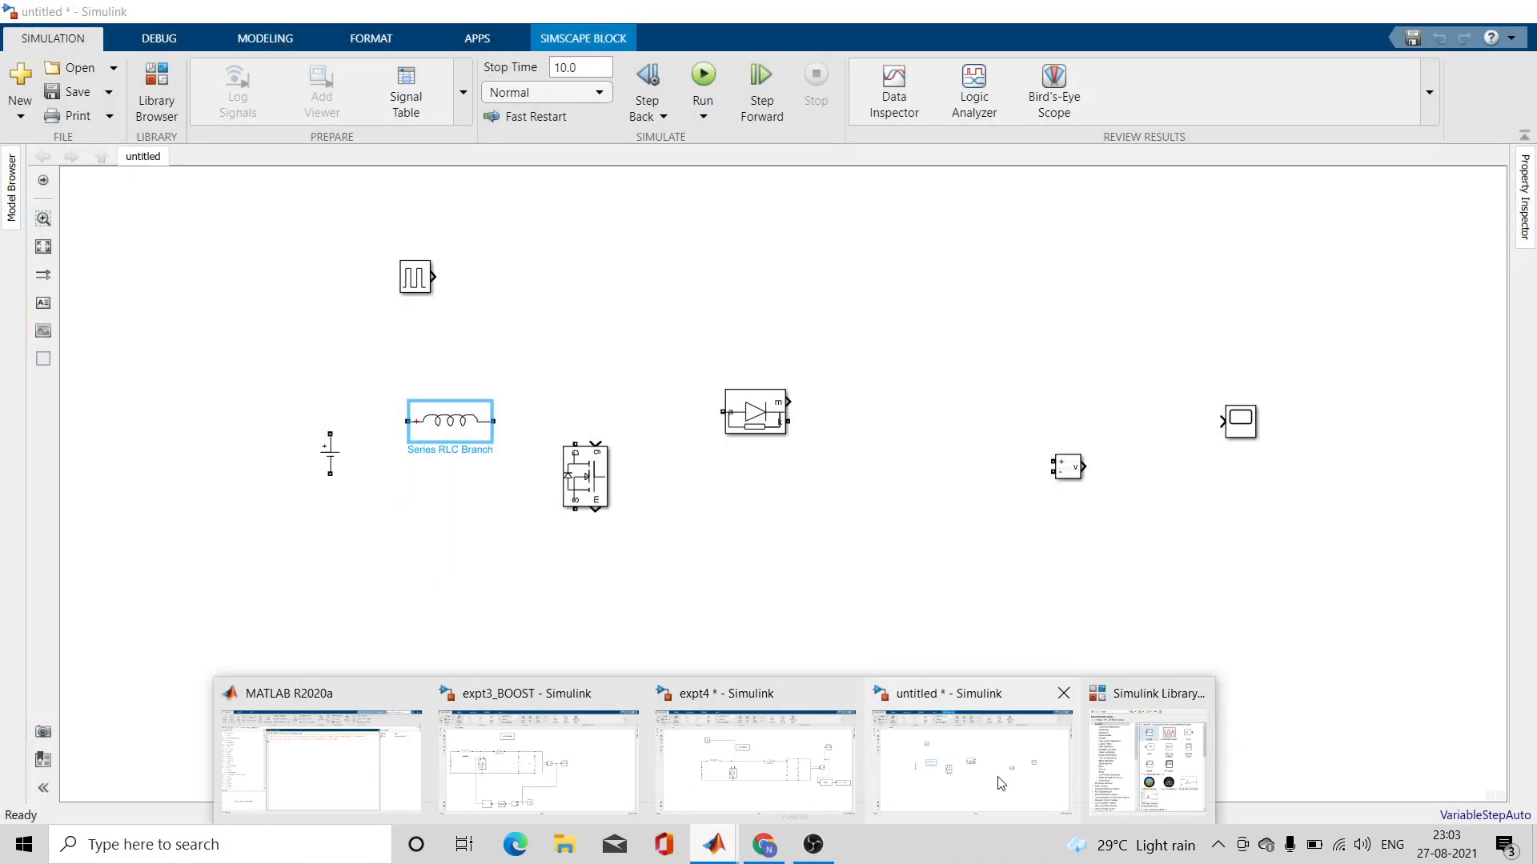
{"action": "left_click", "coordinate": [972, 772]}
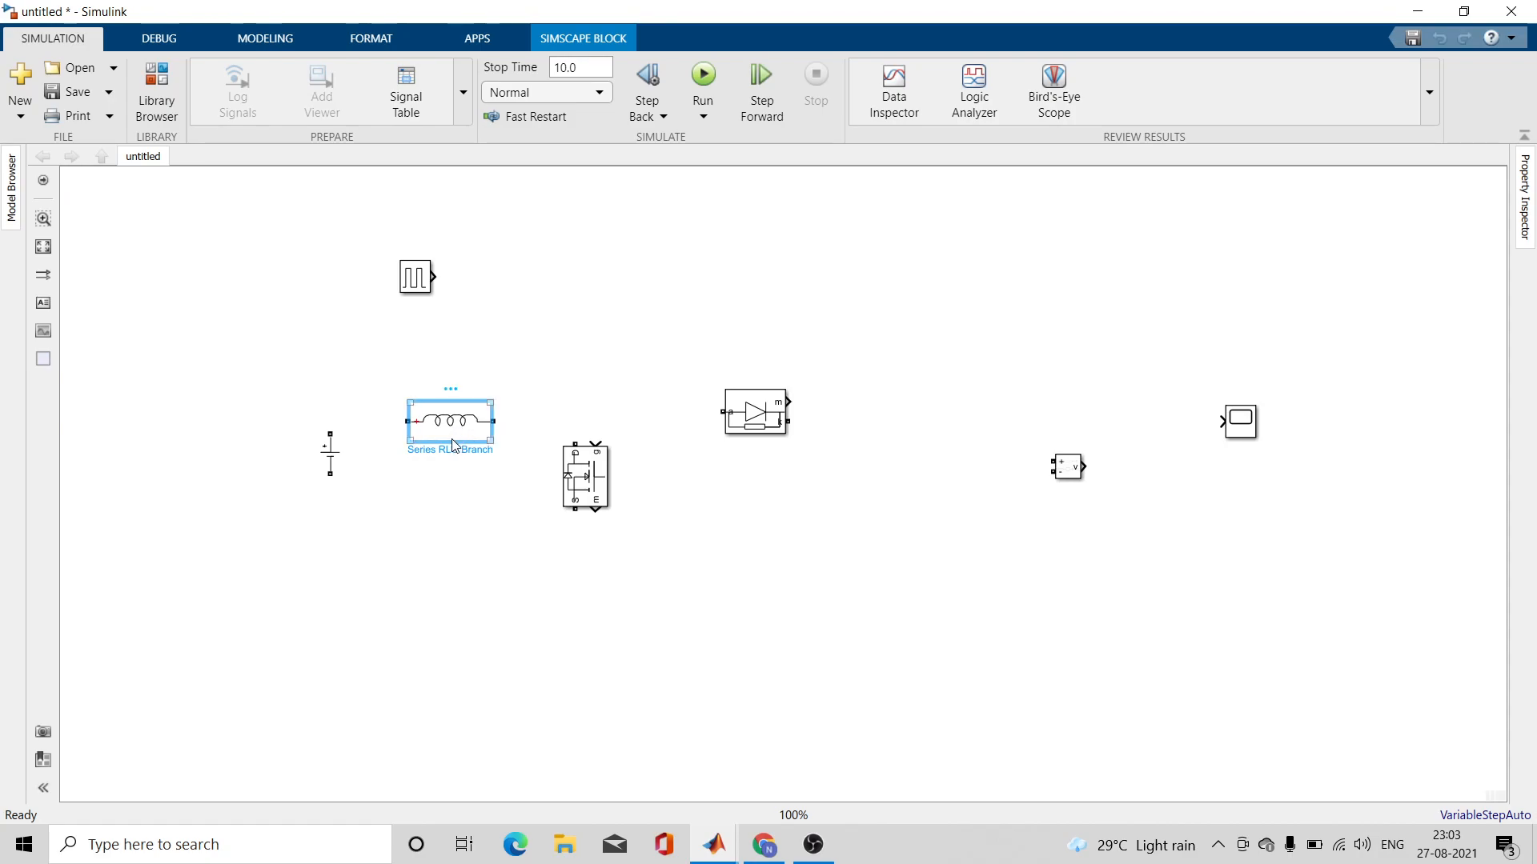
{"action": "key", "text": "ctrl+c"}
{"action": "key", "text": "ctrl+v"}
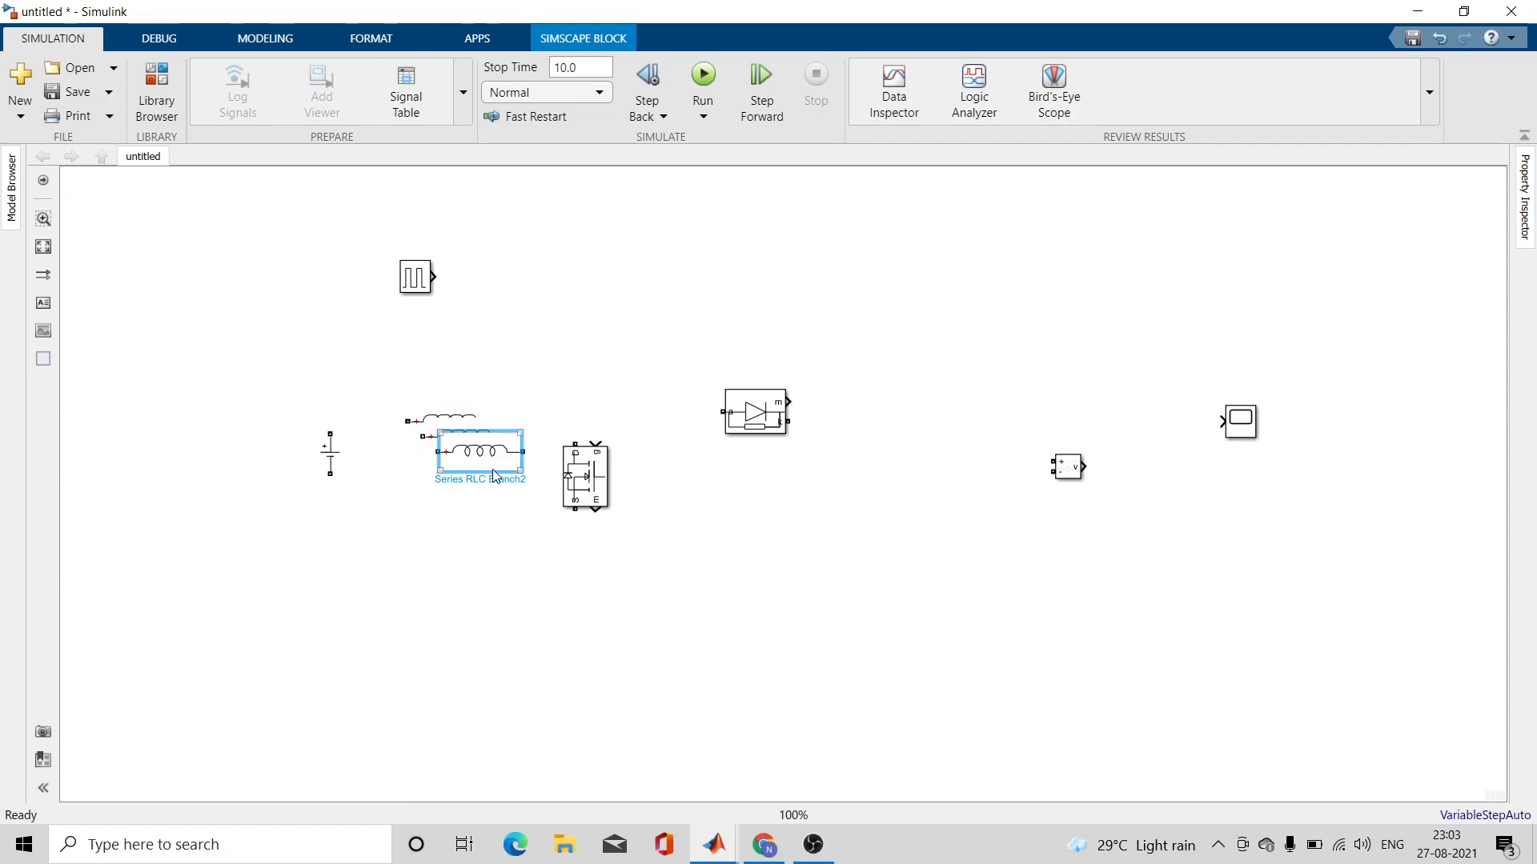
{"action": "left_click_drag", "start_coordinate": [477, 467], "coordinate": [933, 458]}
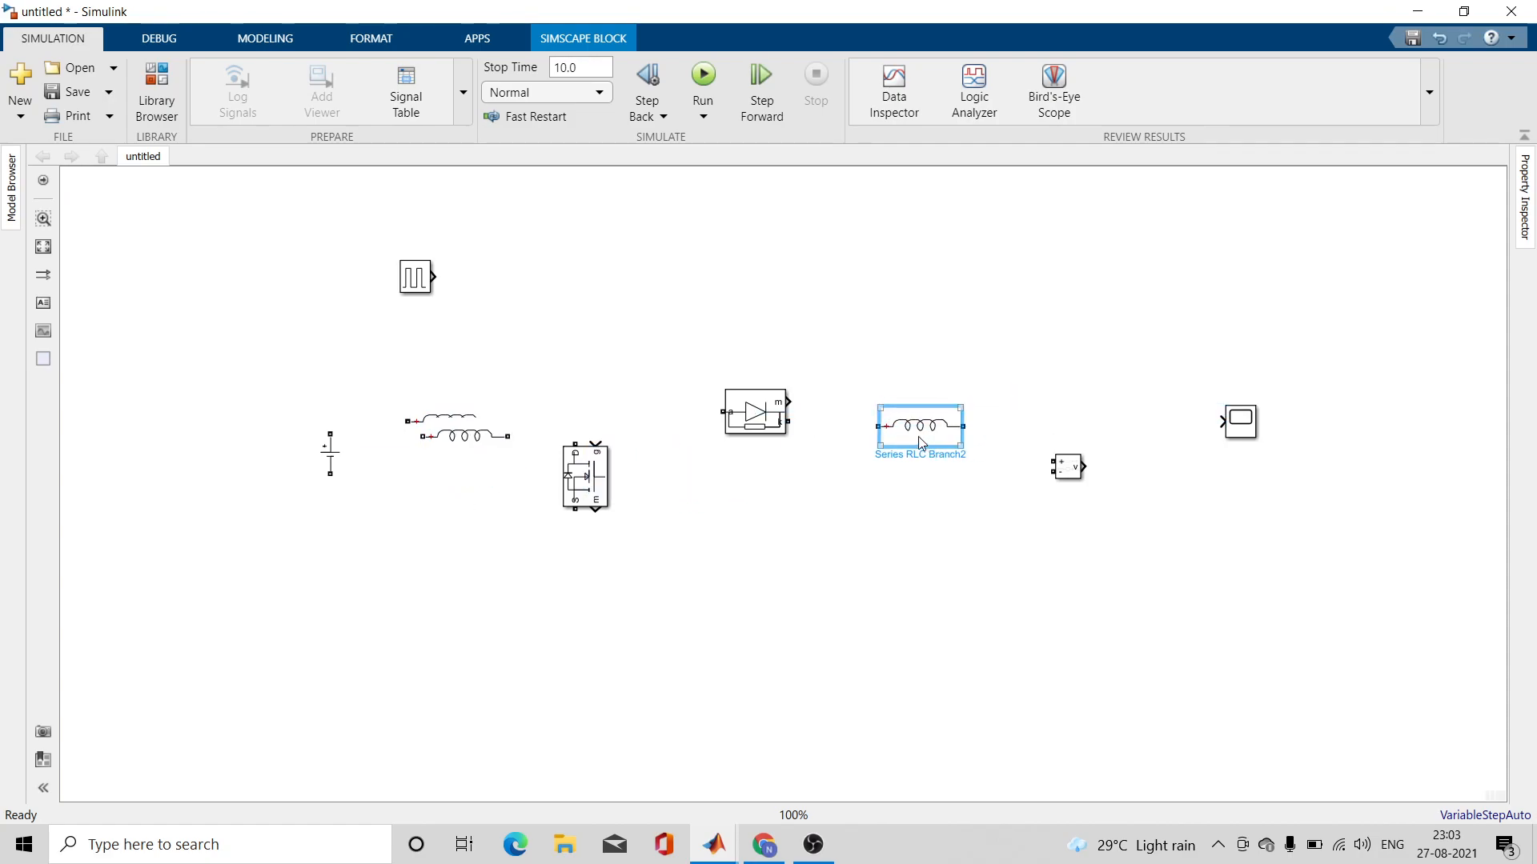
{"action": "left_click_drag", "start_coordinate": [462, 455], "coordinate": [1154, 454]}
- Spread the two inductor copies slightly apart and delete the connection line between them
{"action": "left_click", "coordinate": [920, 426]}
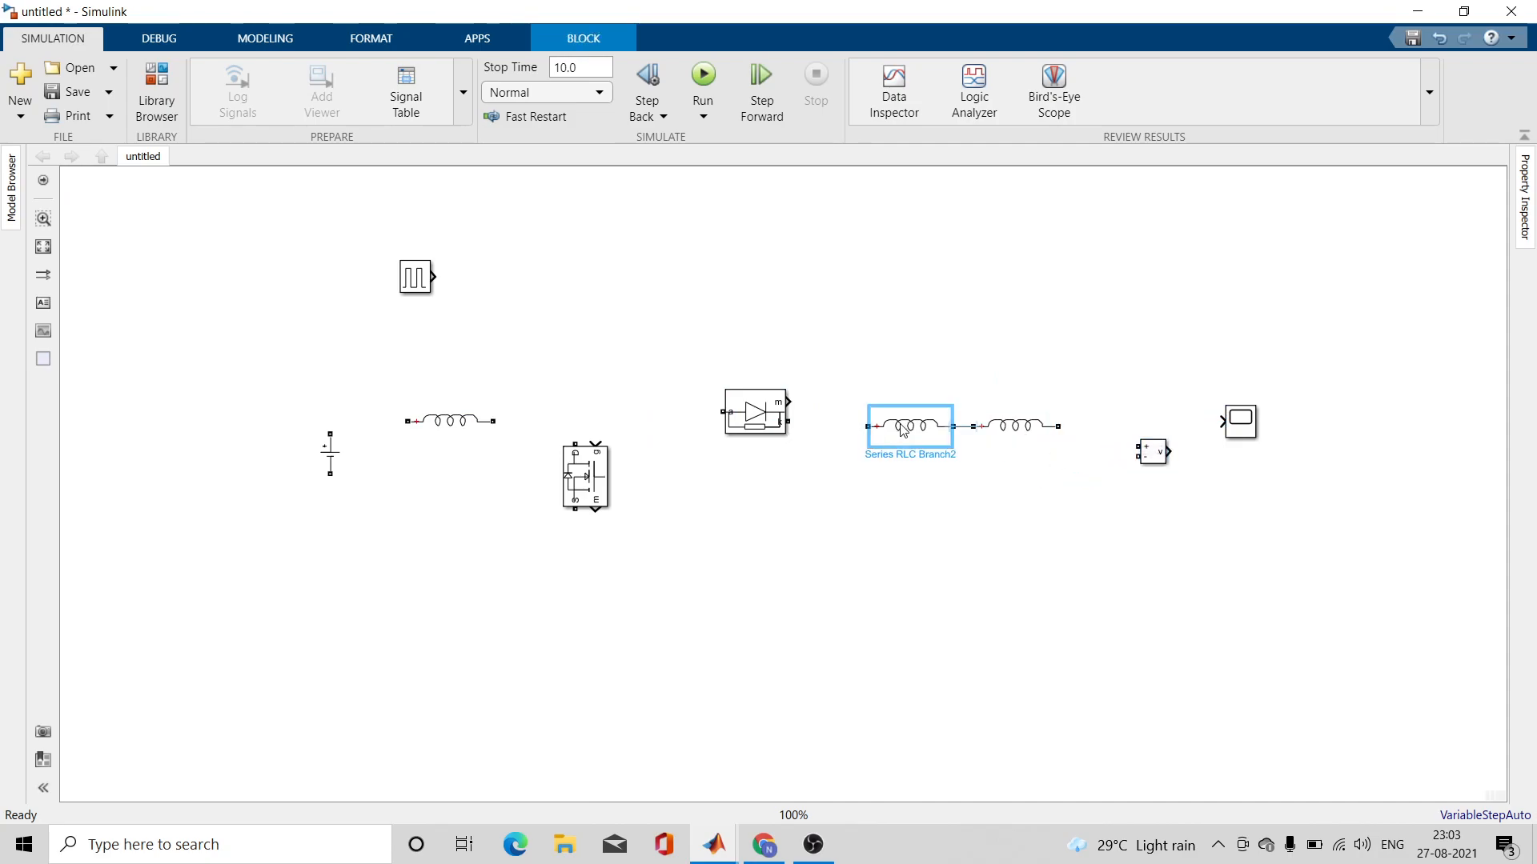
{"action": "left_click_drag", "start_coordinate": [920, 426], "coordinate": [972, 426]}
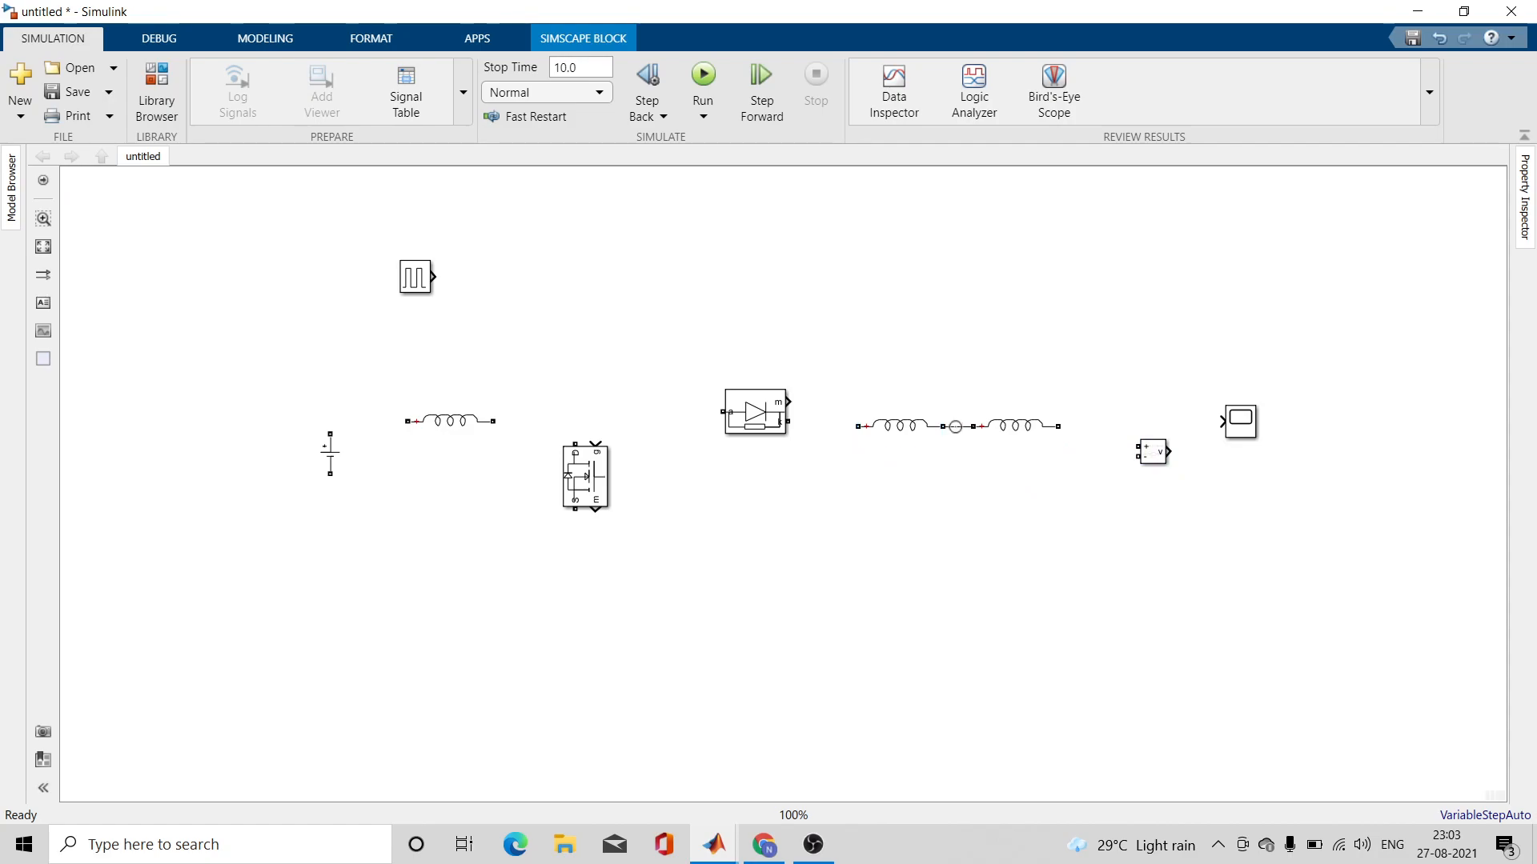
{"action": "left_click", "coordinate": [959, 426]}
{"action": "key", "text": "Delete"}
- Rotate both inductor copies 90° clockwise and lower them to stand upright side by side between the diode and the voltage measurement
{"action": "left_click", "coordinate": [910, 443]}
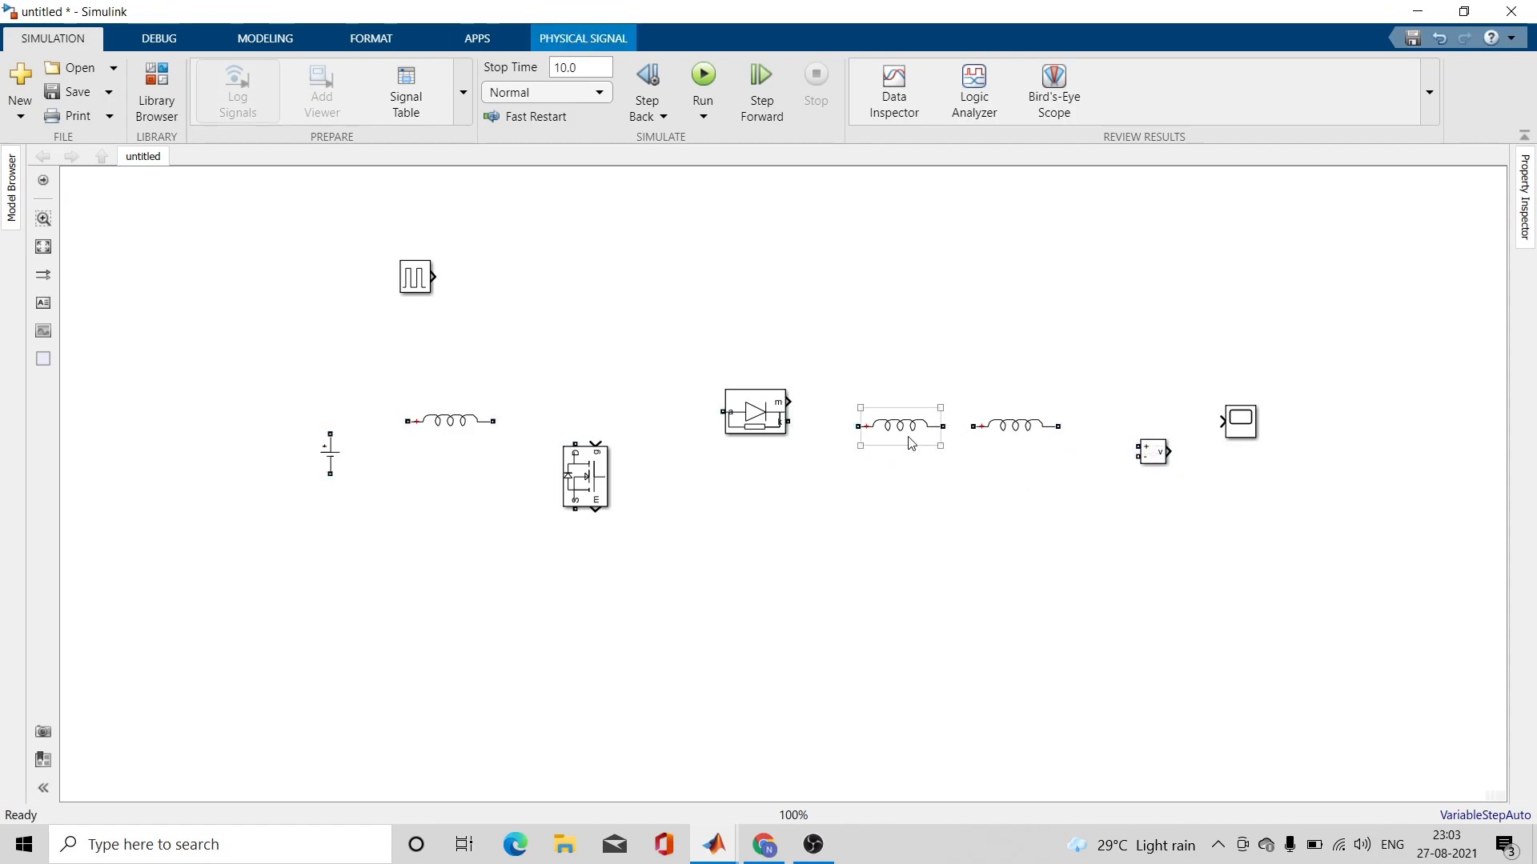
{"action": "key", "text": "ctrl+r"}
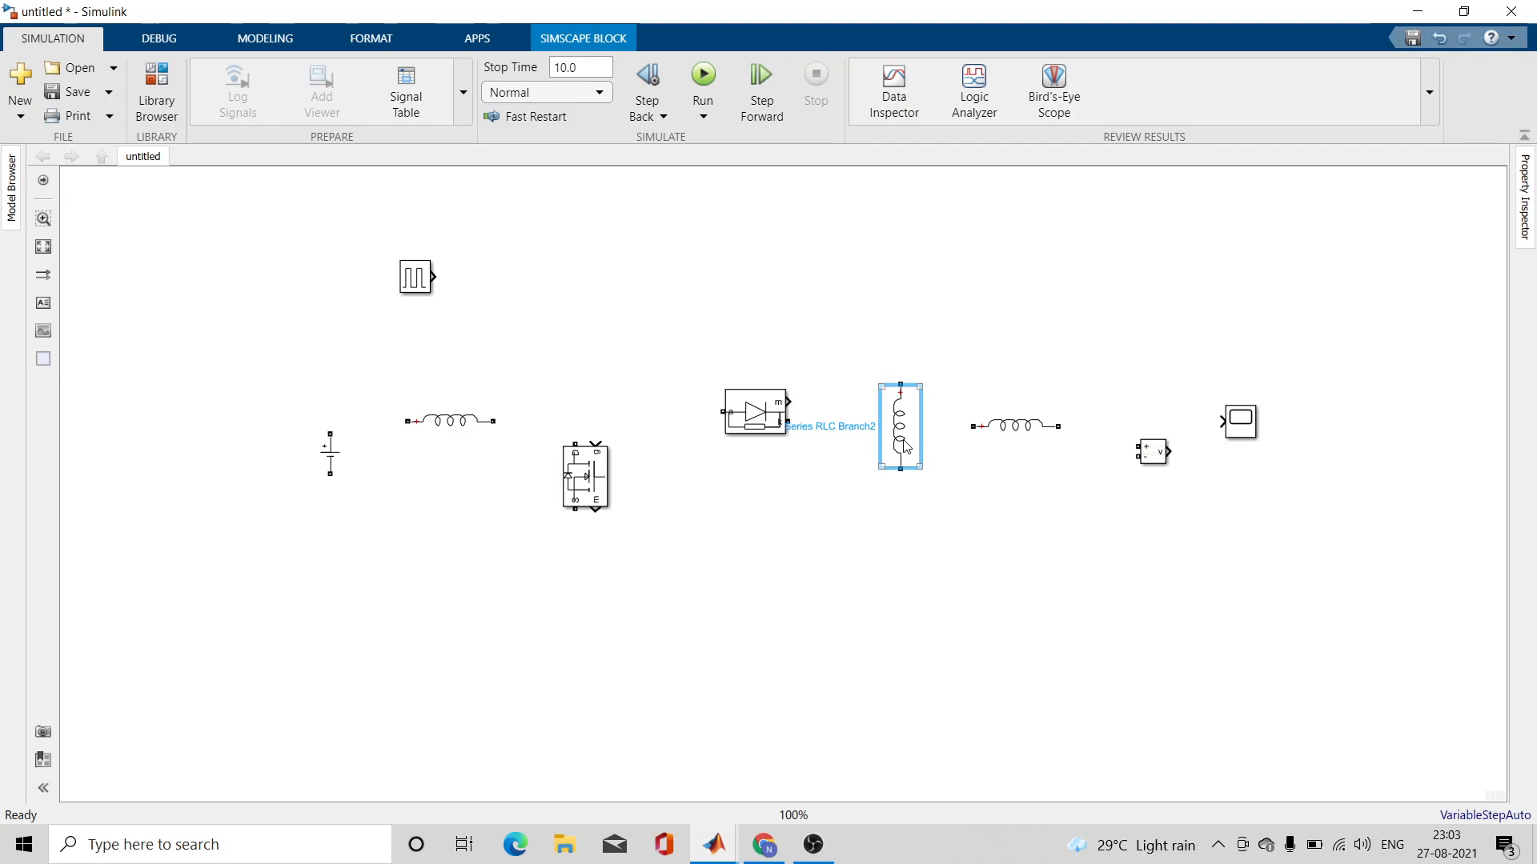
{"action": "left_click_drag", "start_coordinate": [903, 444], "coordinate": [917, 495]}
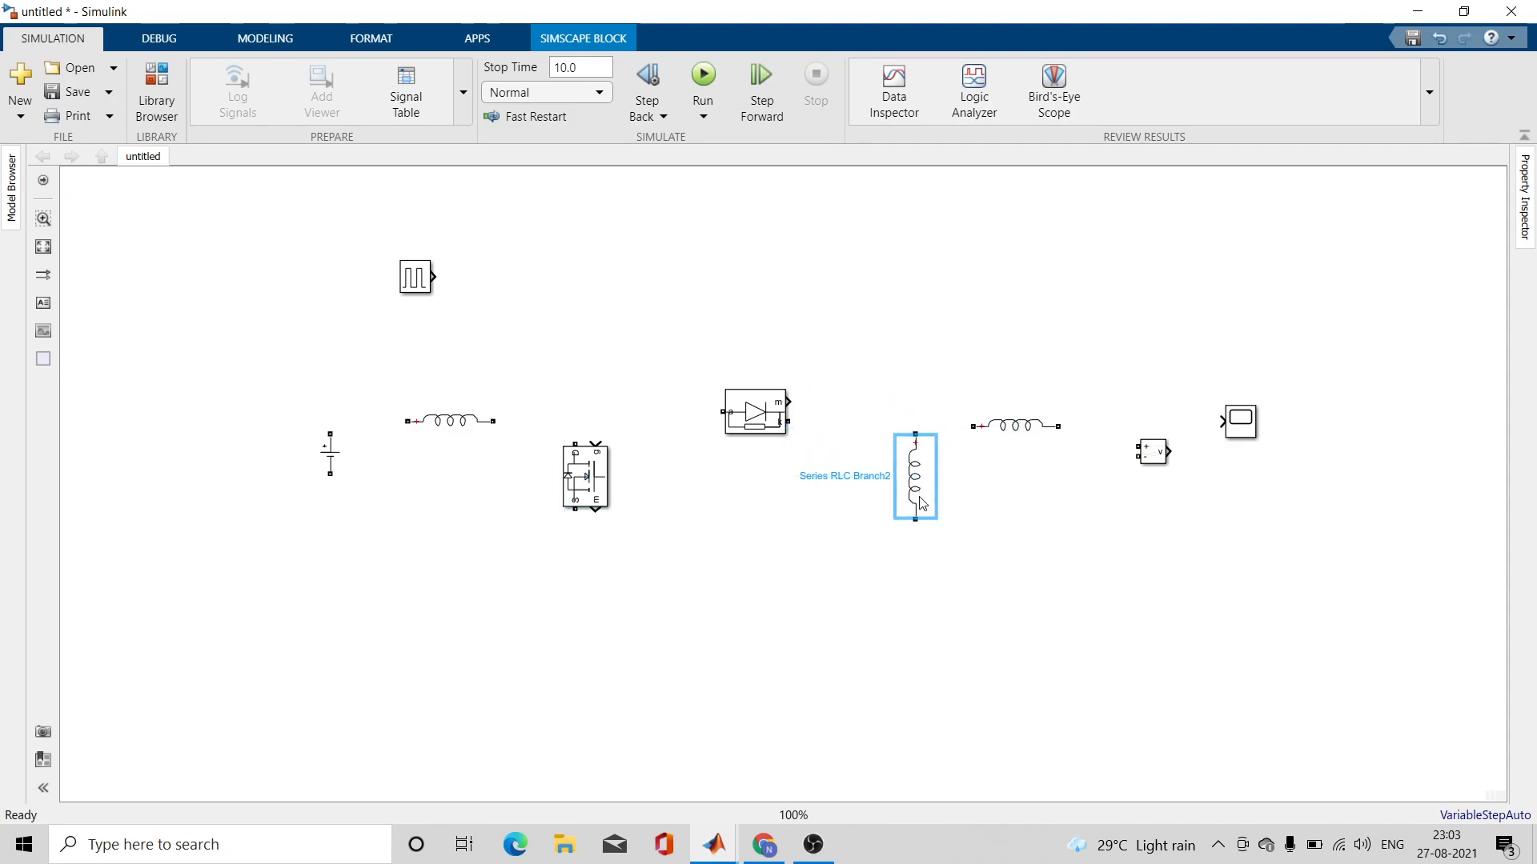
{"action": "left_click", "coordinate": [1035, 431]}
{"action": "key", "text": "ctrl+r"}
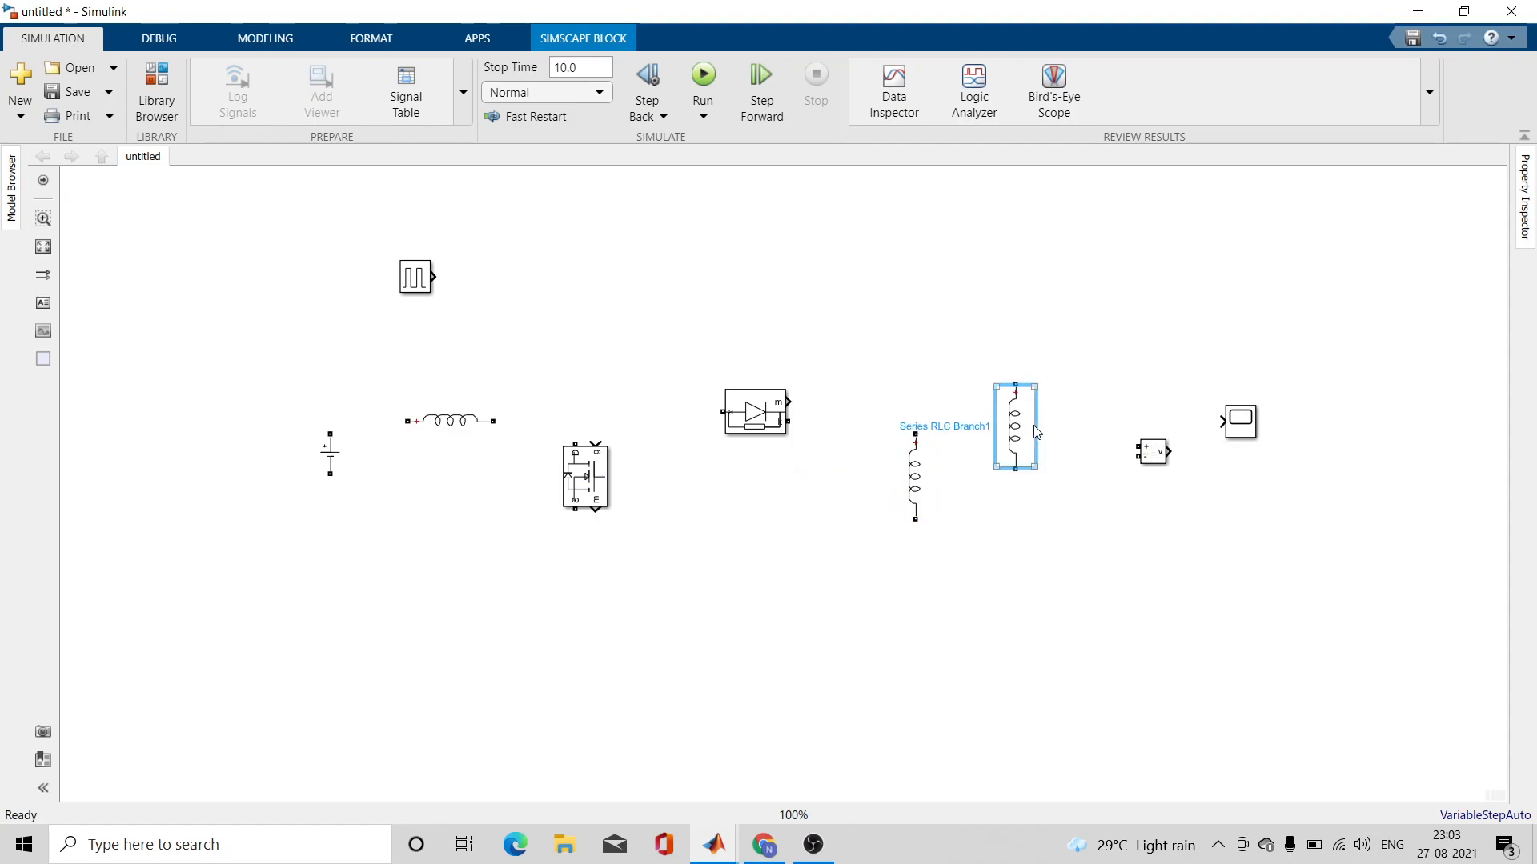
{"action": "left_click_drag", "start_coordinate": [1006, 437], "coordinate": [1014, 482]}
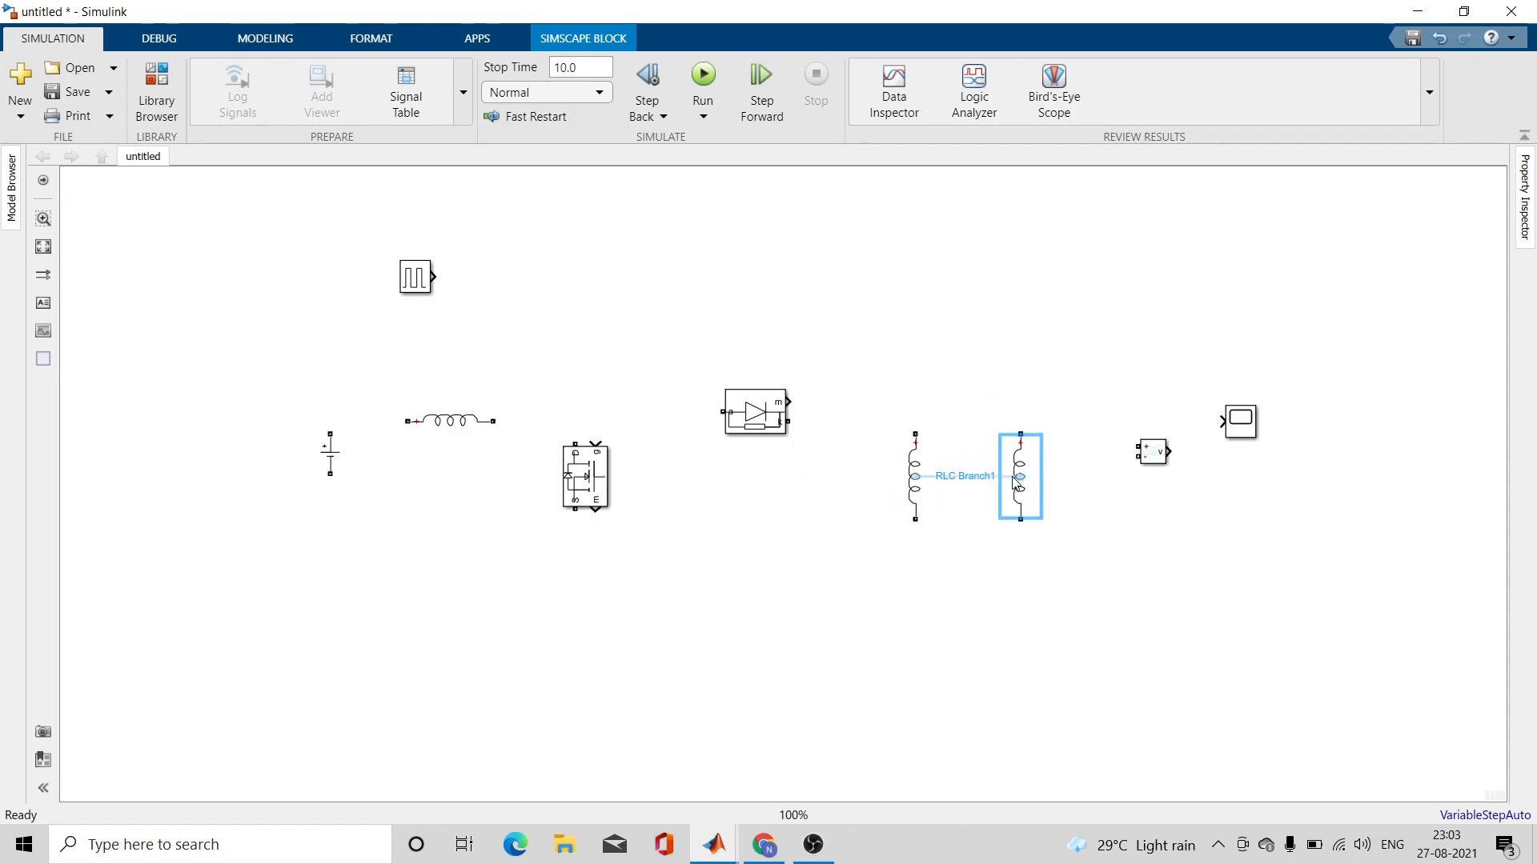
- Change the branch type of the upright copy nearest the diode to C
{"action": "double_click", "coordinate": [906, 456]}
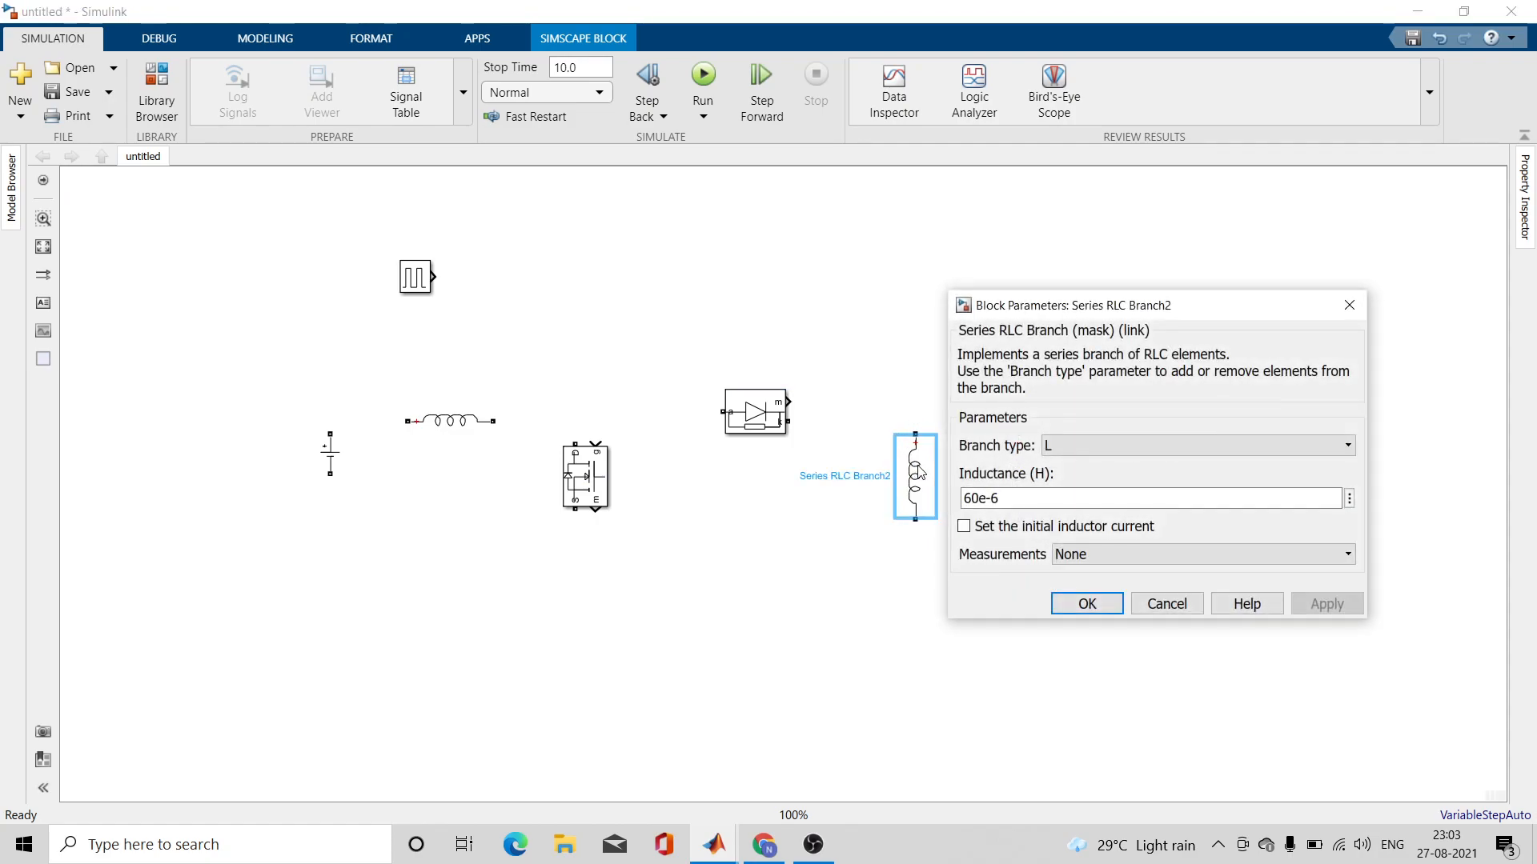
{"action": "left_click", "coordinate": [1059, 445]}
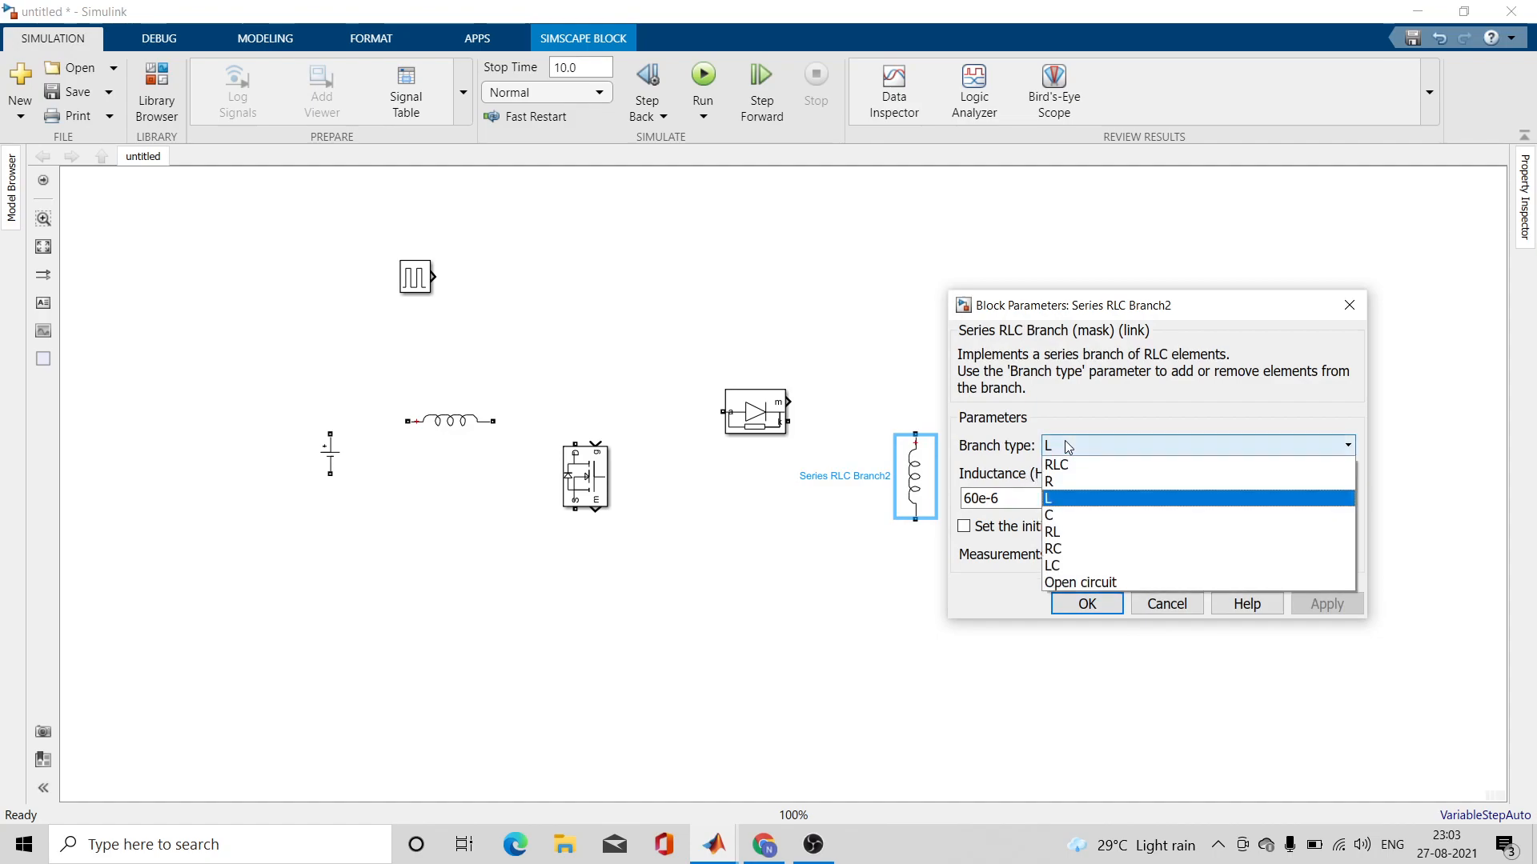
{"action": "left_click", "coordinate": [1077, 516]}
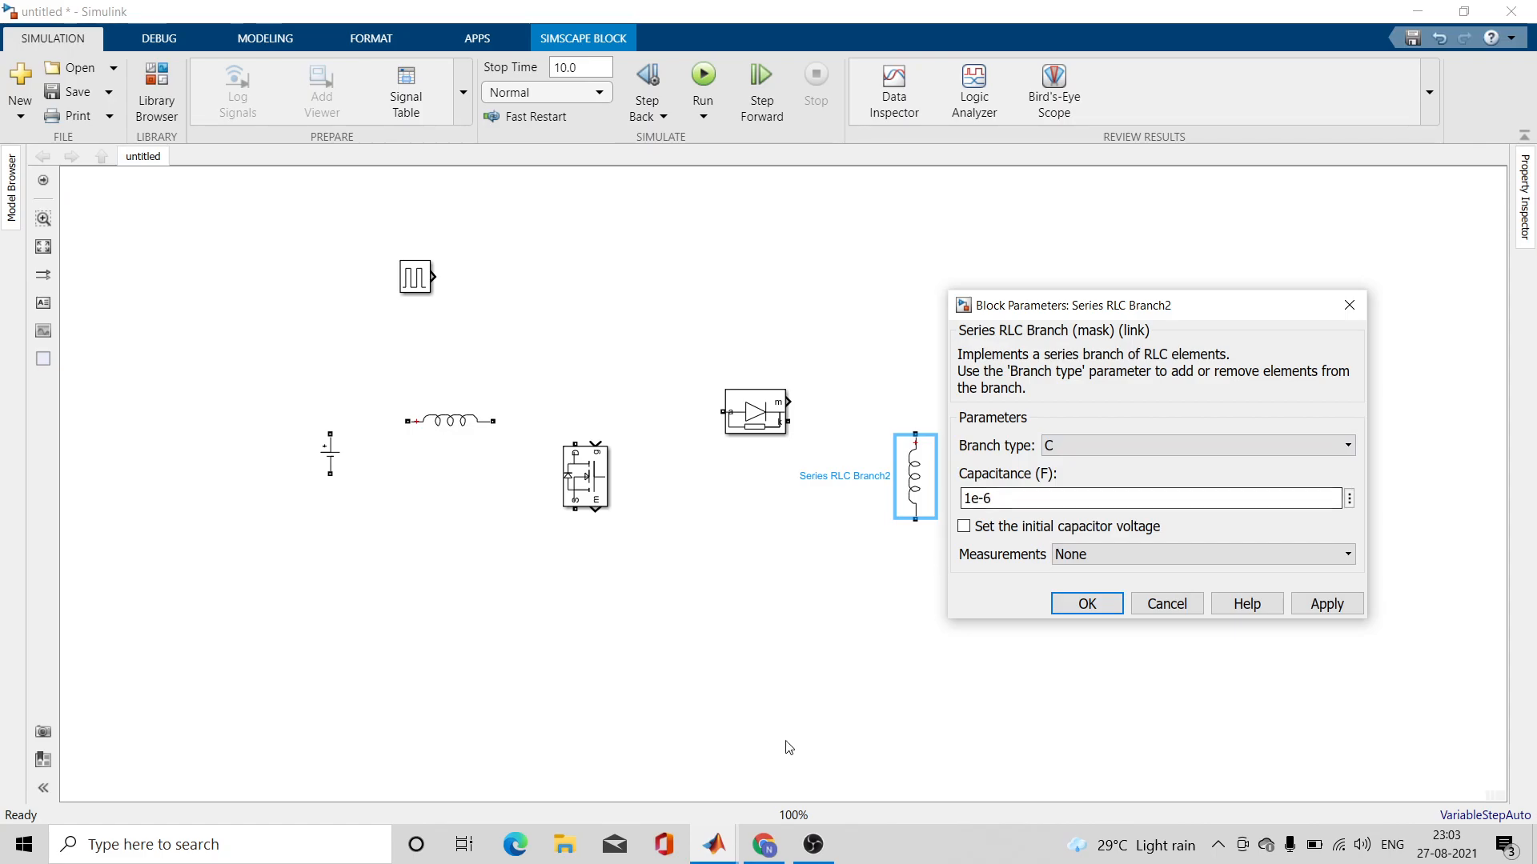
- Check the capacitance value in the boost converter design notes and return to the untitled model
{"action": "mouse_move", "coordinate": [761, 853]}
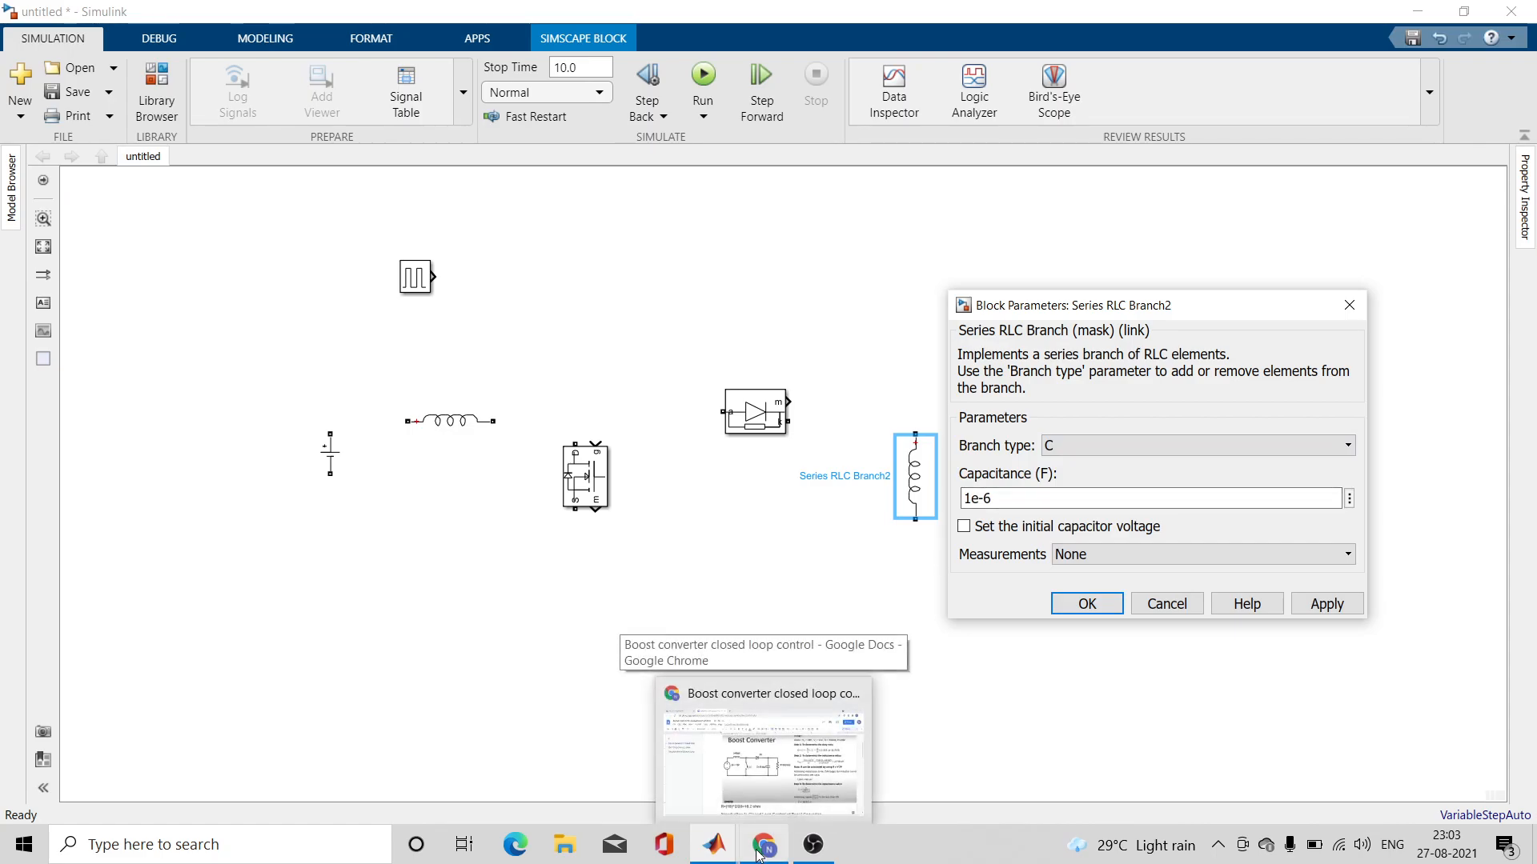
{"action": "left_click", "coordinate": [790, 776]}
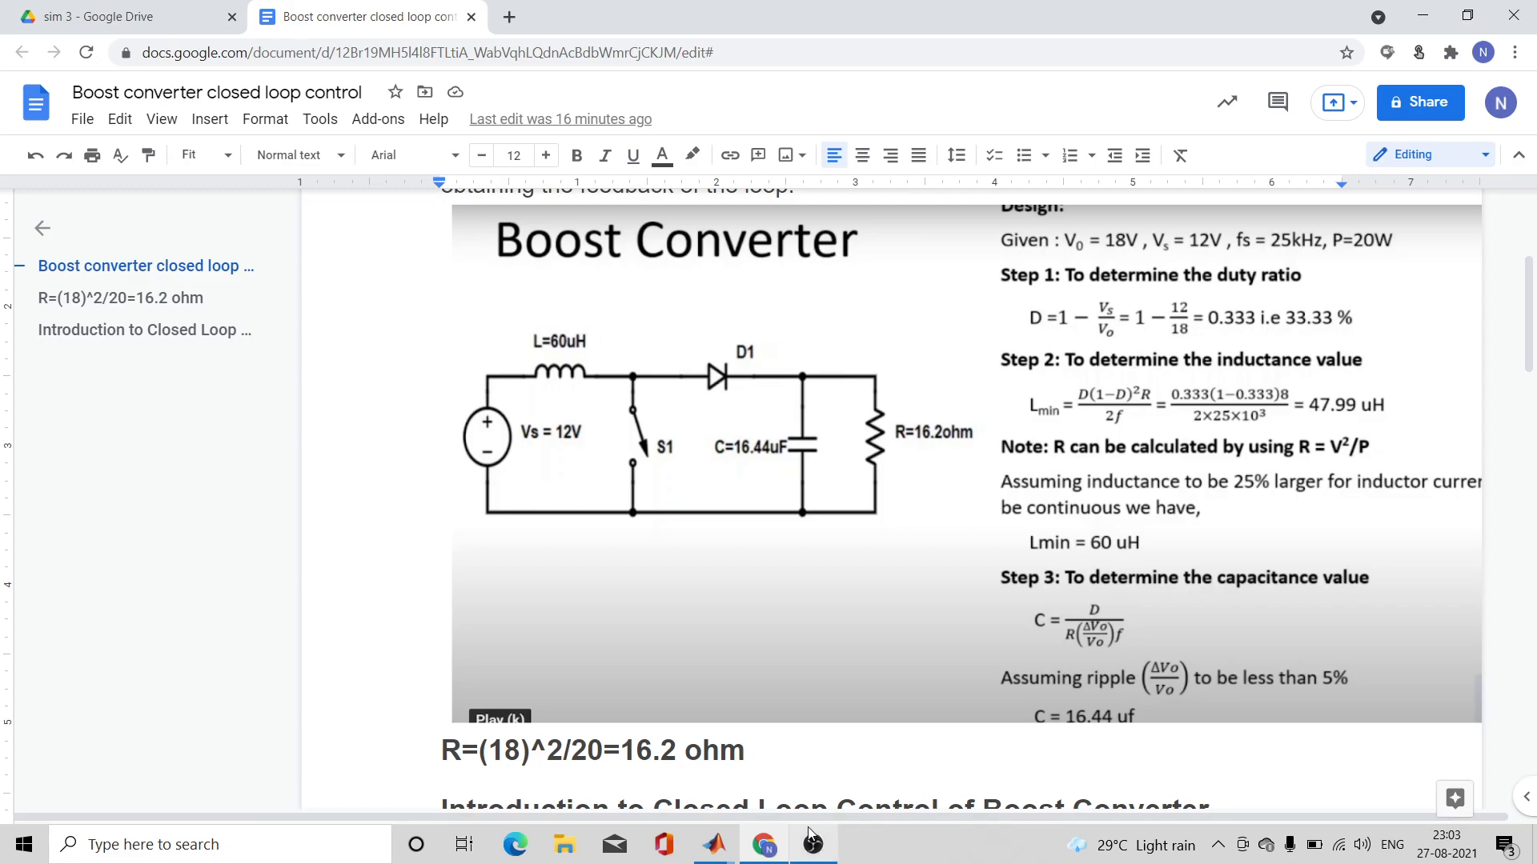
{"action": "mouse_move", "coordinate": [737, 855]}
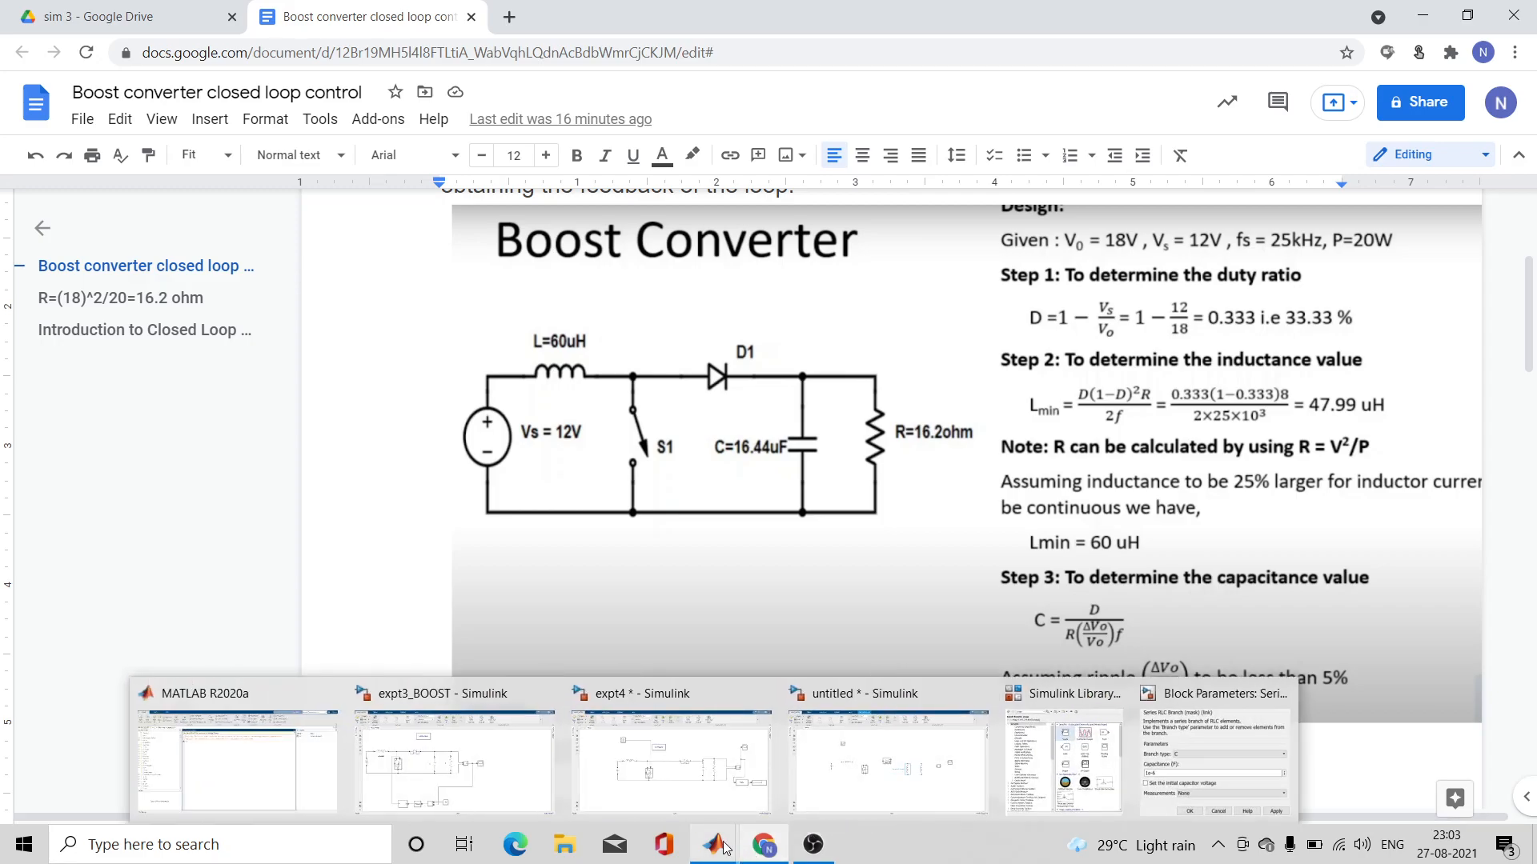
{"action": "left_click", "coordinate": [845, 775]}
- Set the capacitance of the upright branch nearest the diode to 16.44e-6 F and accept the parameters
{"action": "left_click", "coordinate": [928, 467]}
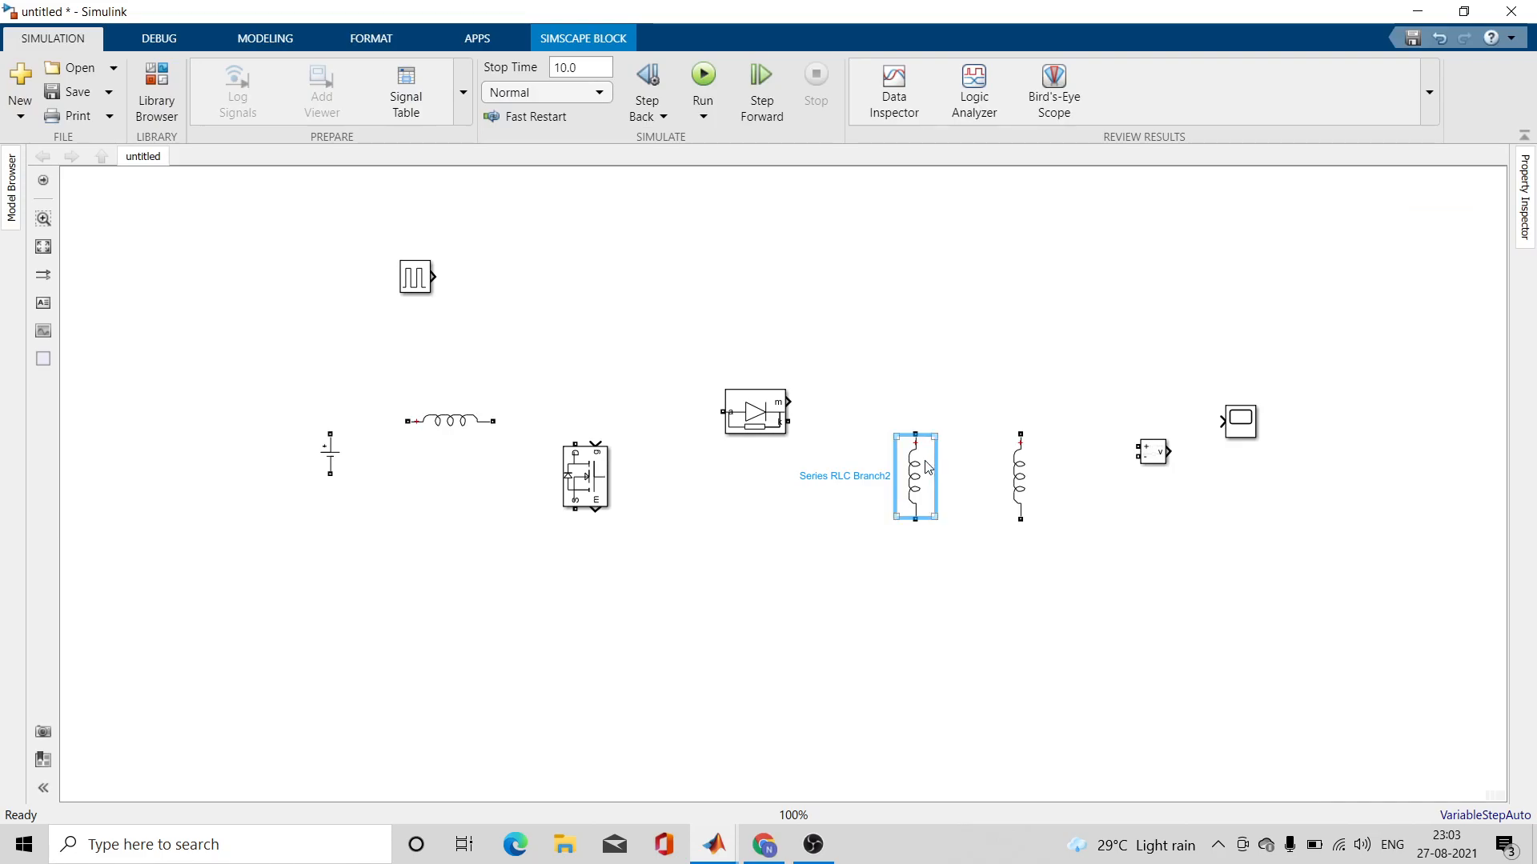
{"action": "double_click", "coordinate": [910, 472]}
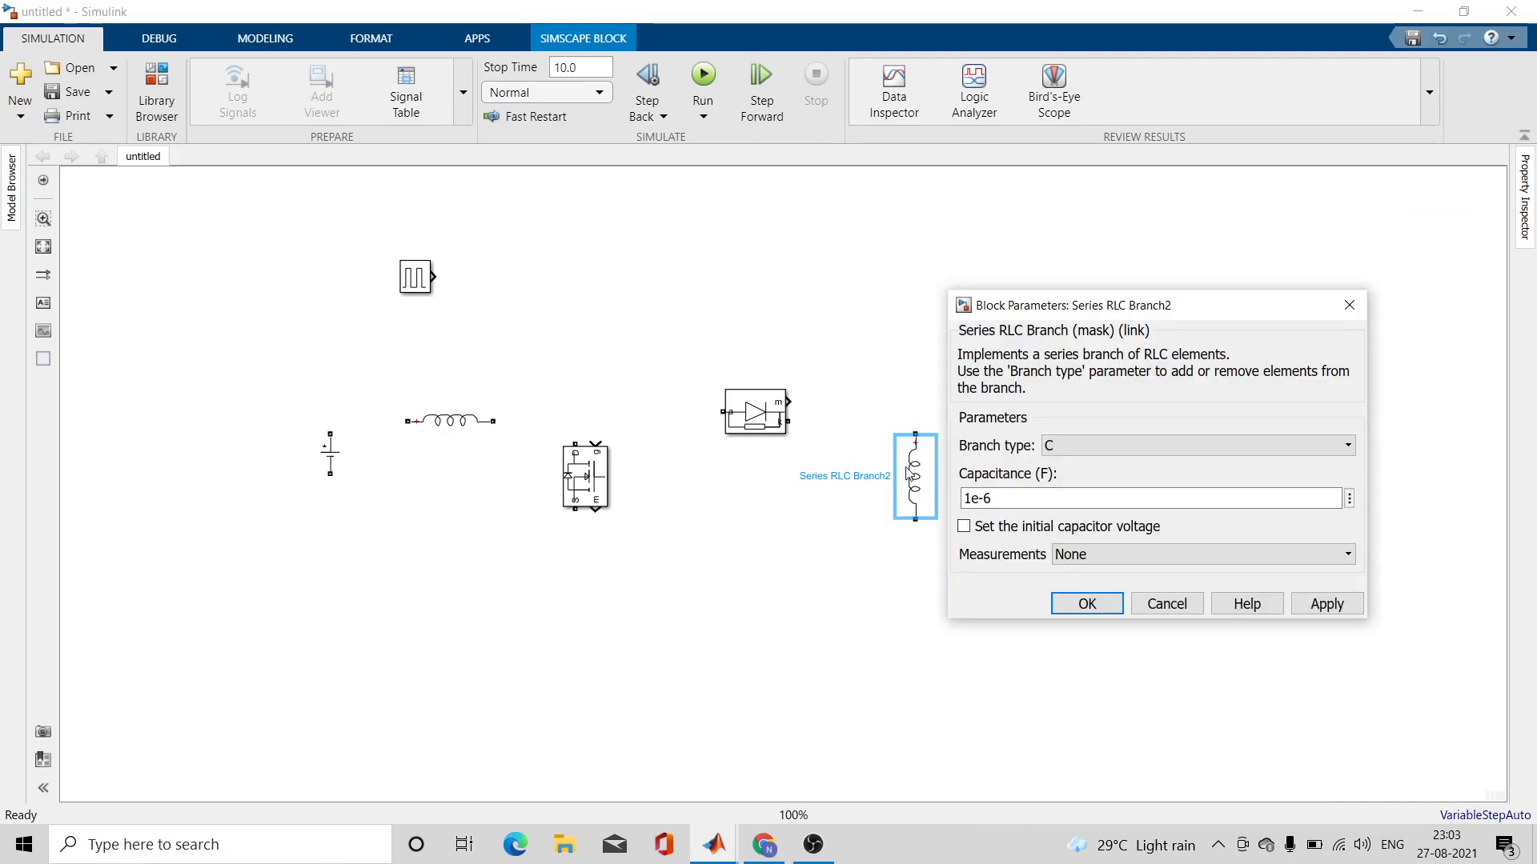
{"action": "double_click", "coordinate": [975, 498]}
{"action": "left_click", "coordinate": [974, 500]}
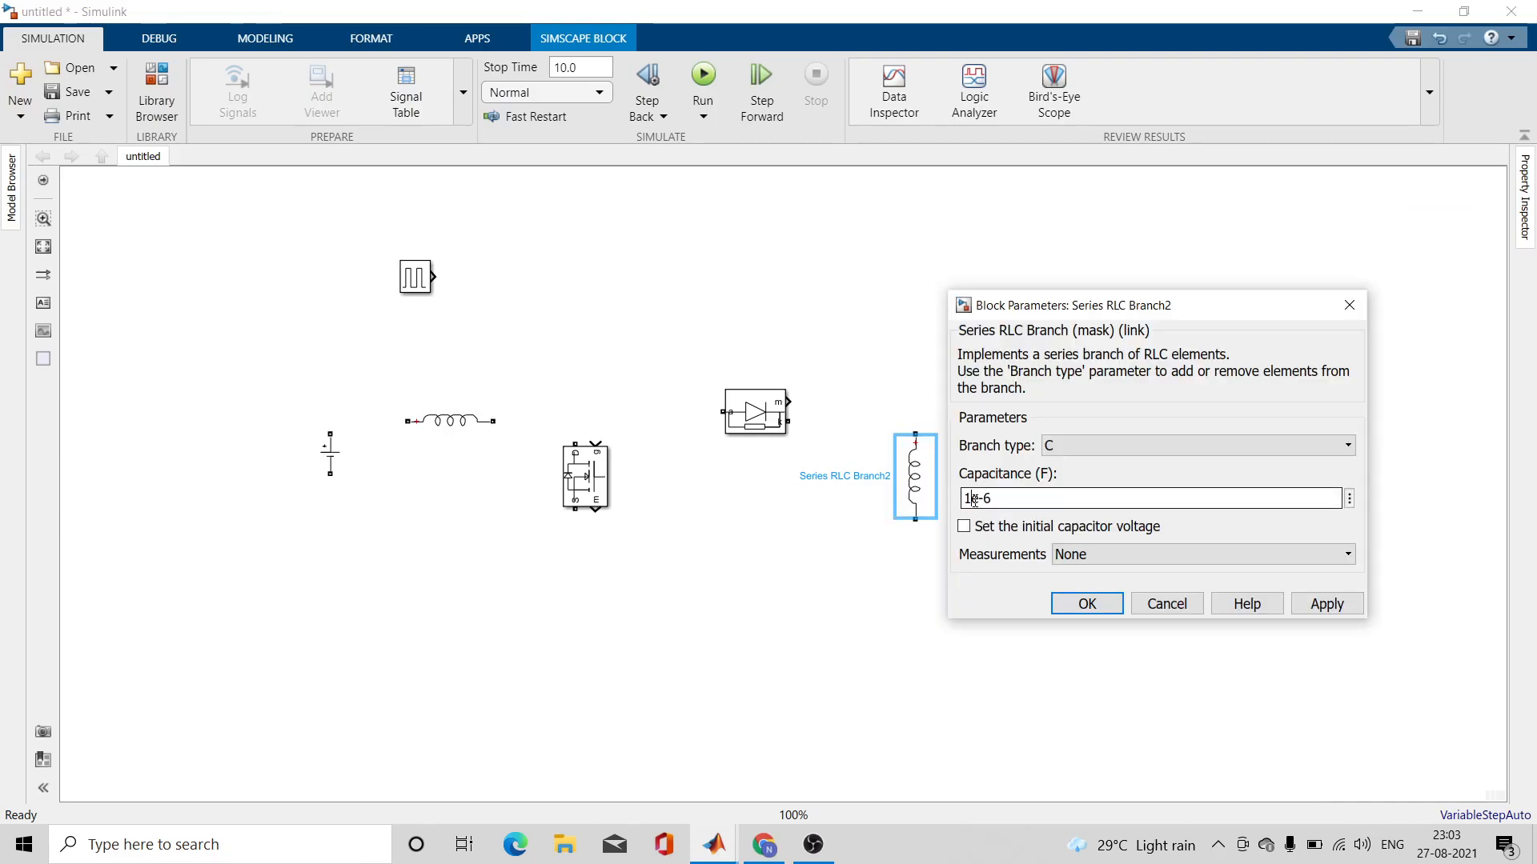
{"action": "type", "text": "6.44"}
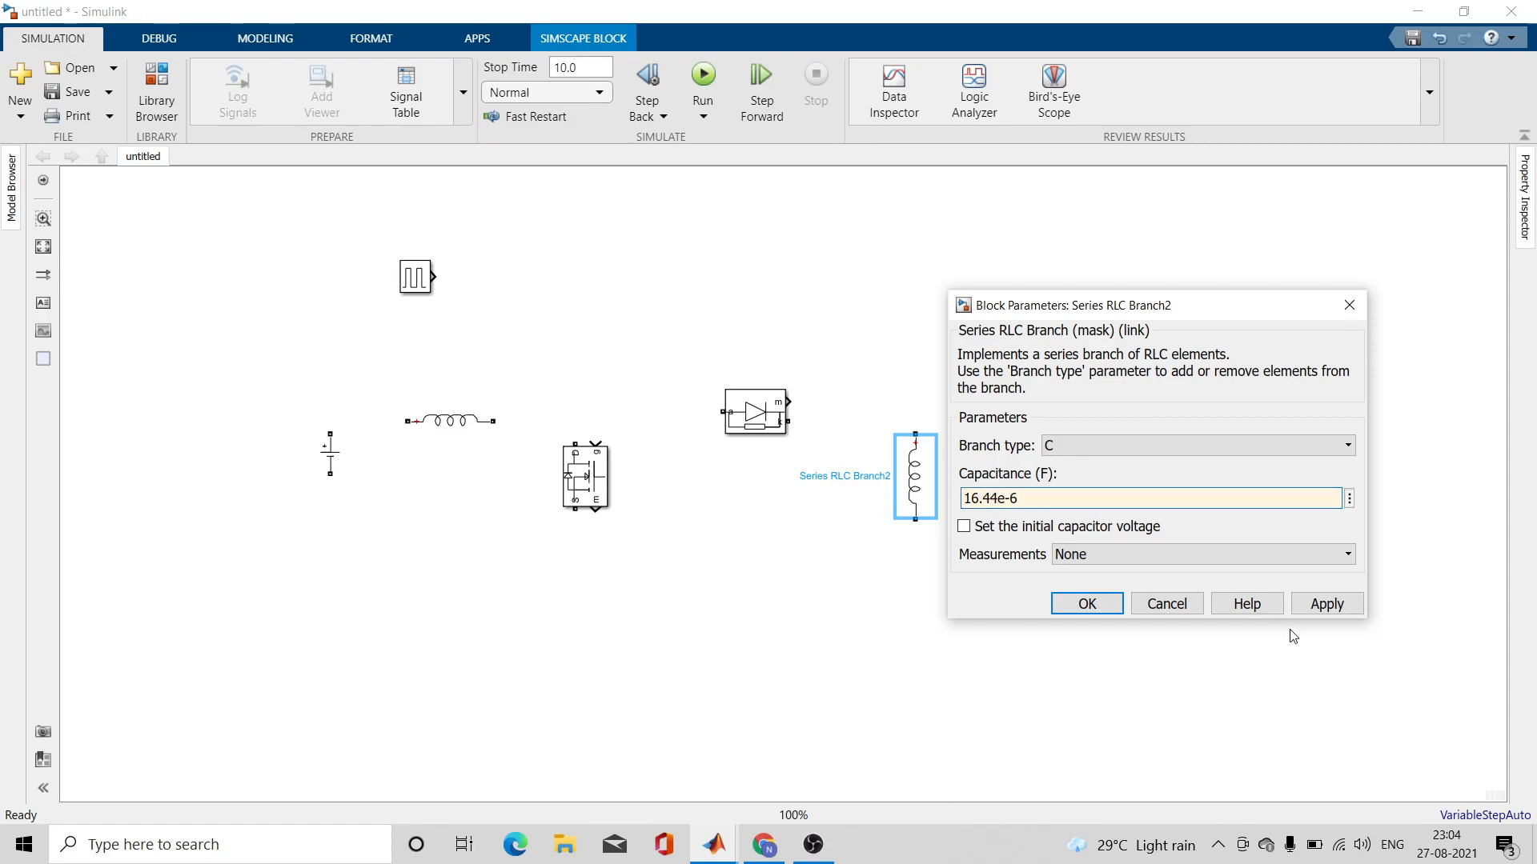
{"action": "left_click", "coordinate": [1310, 607]}
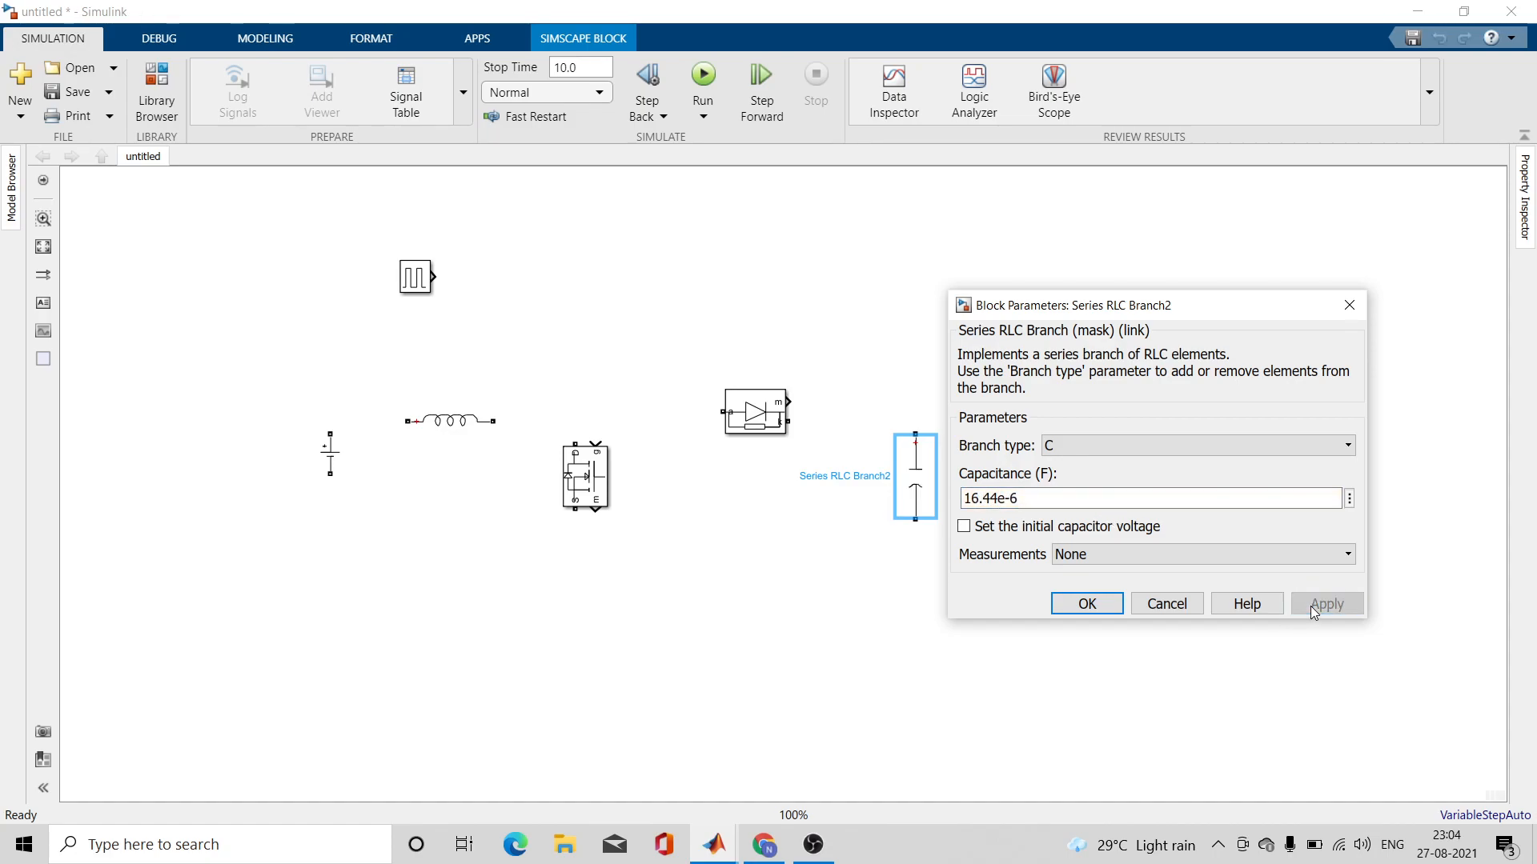
{"action": "left_click", "coordinate": [1093, 611]}
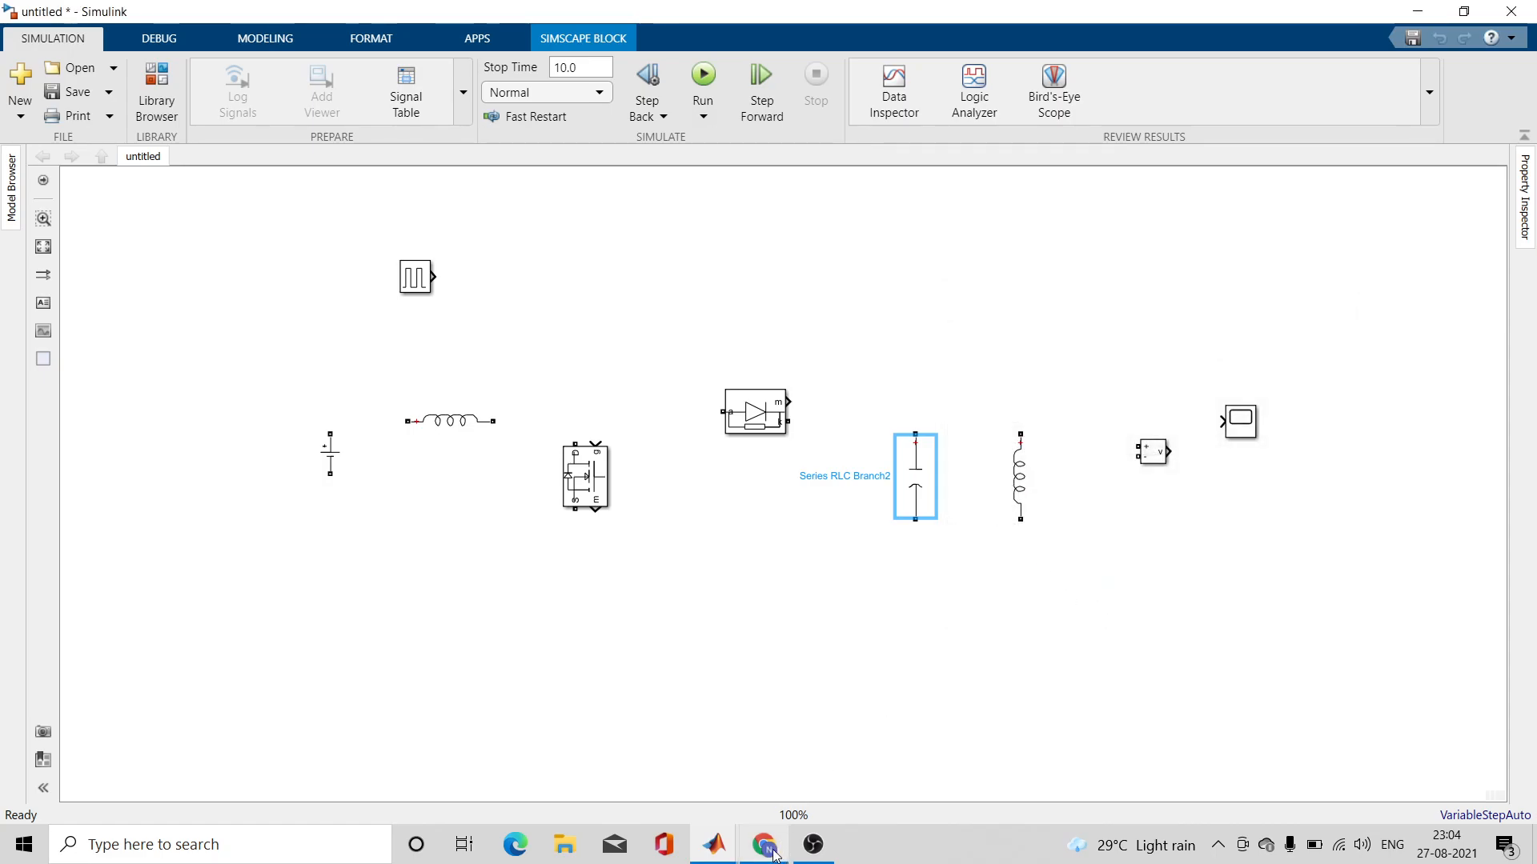
- Check the load resistance value in the boost converter design notes and return to the untitled model
{"action": "mouse_move", "coordinate": [764, 844]}
{"action": "left_click", "coordinate": [780, 776]}
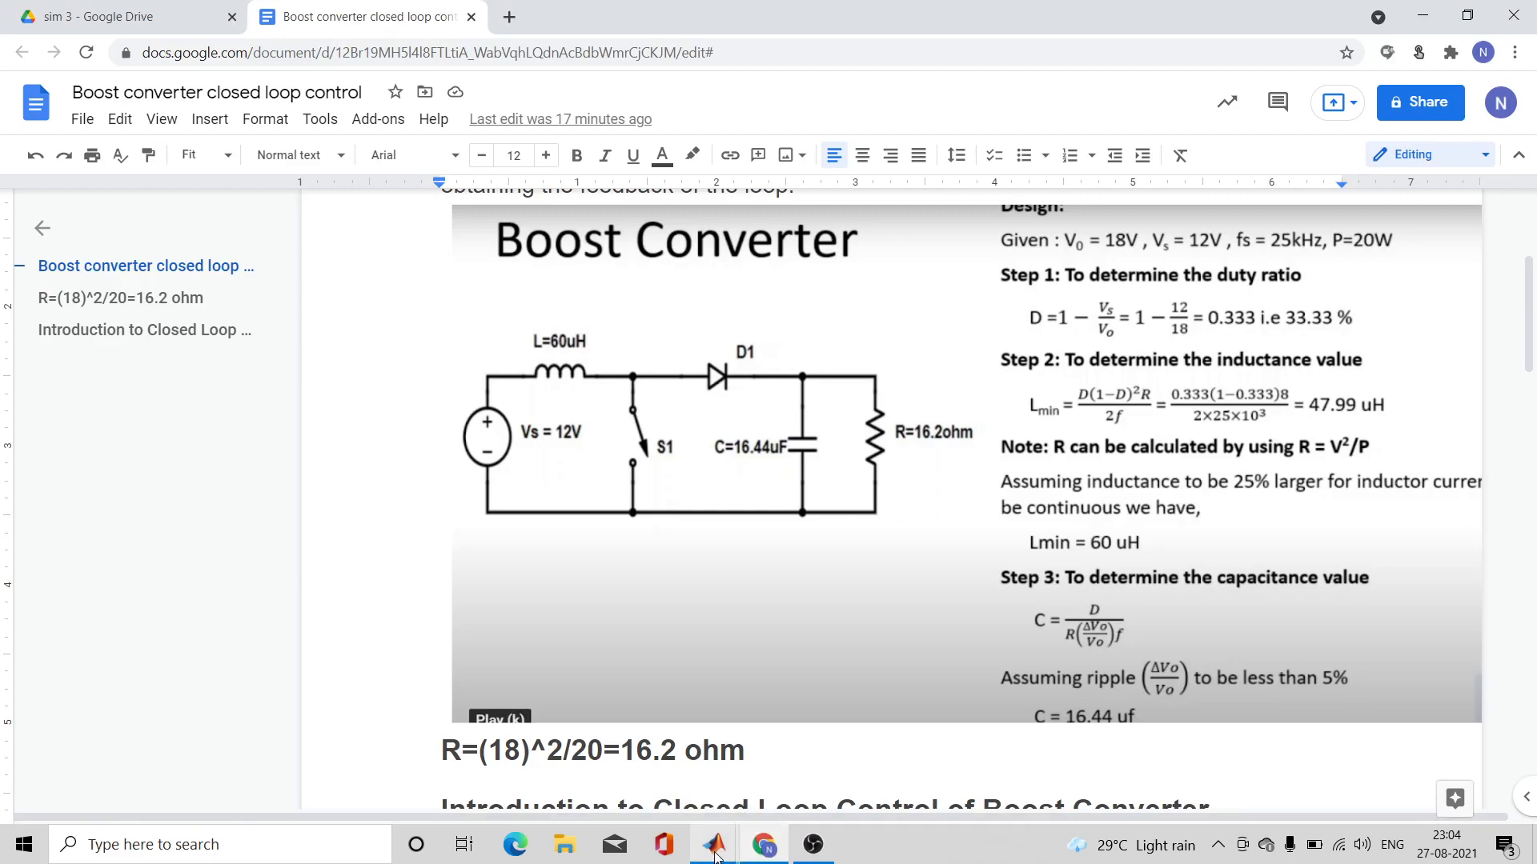
{"action": "mouse_move", "coordinate": [715, 842]}
{"action": "left_click", "coordinate": [931, 772]}
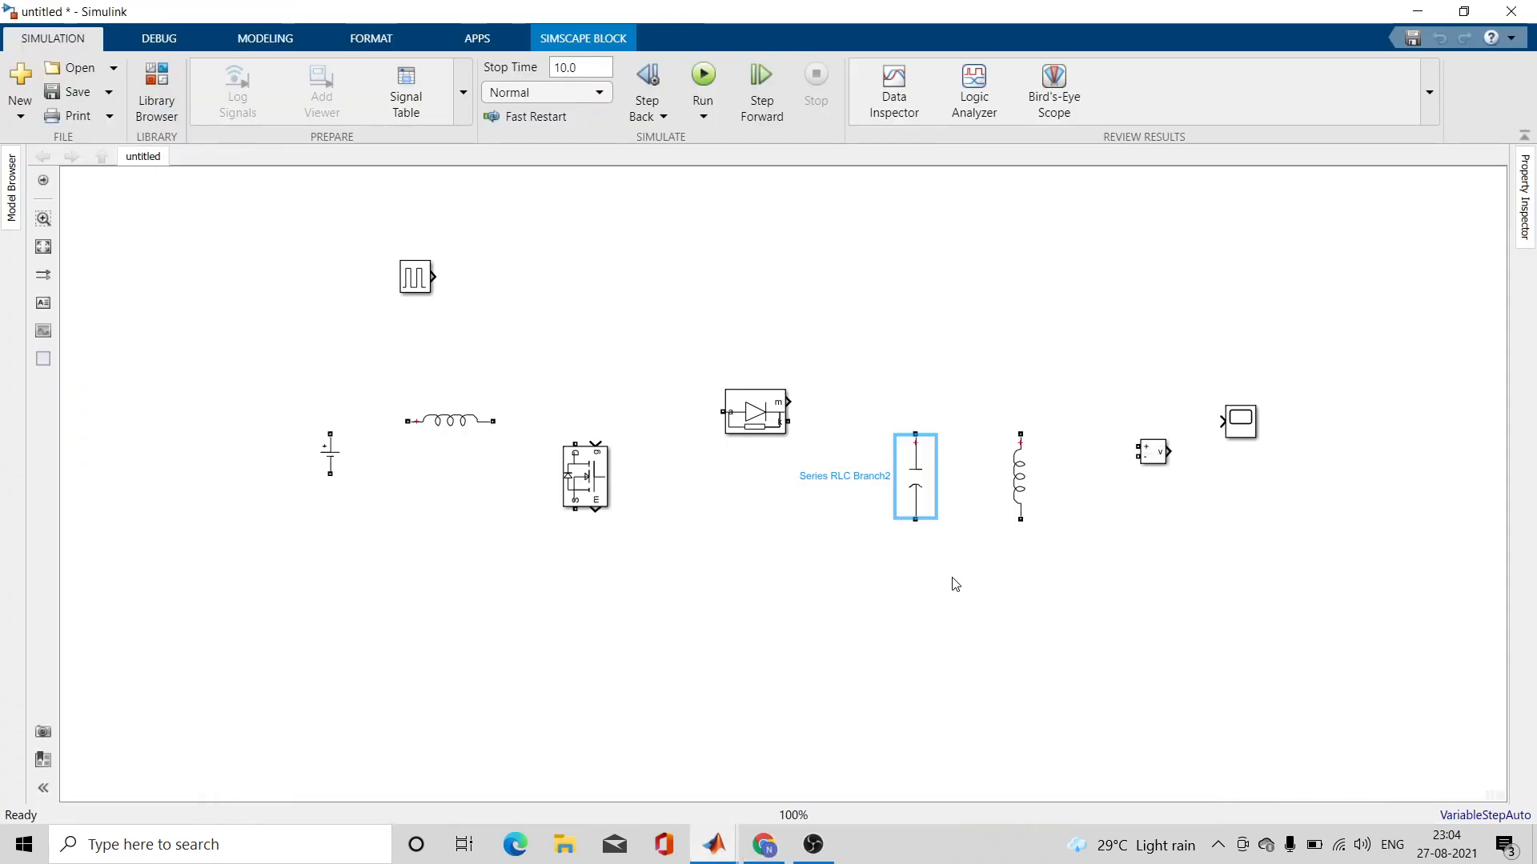
- Change the upright inductor nearest the voltage measurement to branch type R with a resistance of 16.2 ohms and accept the parameters
{"action": "double_click", "coordinate": [1022, 484]}
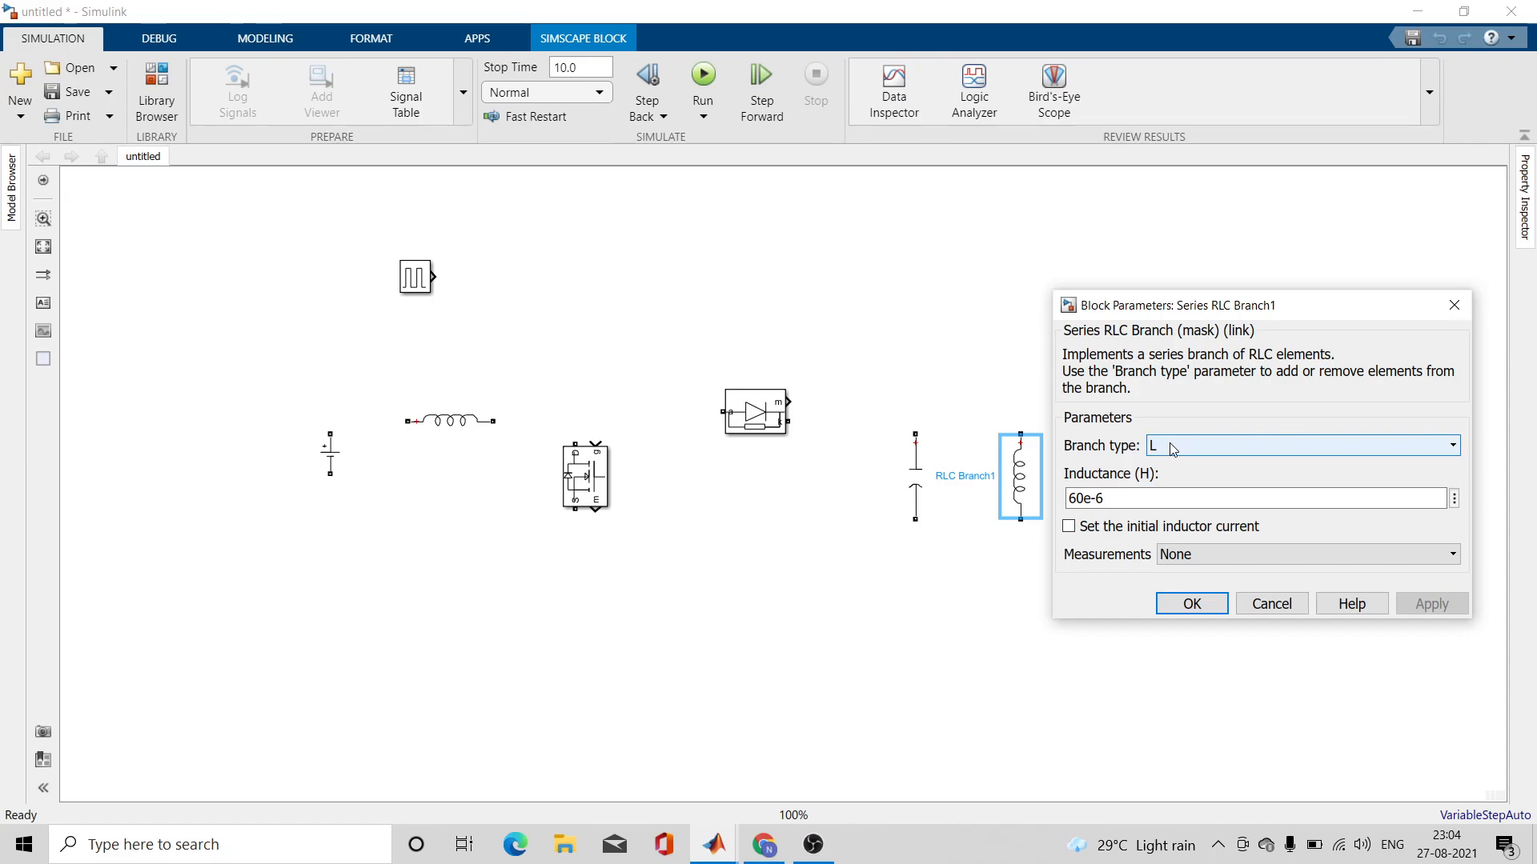
{"action": "left_click", "coordinate": [1168, 445]}
{"action": "left_click", "coordinate": [1172, 484]}
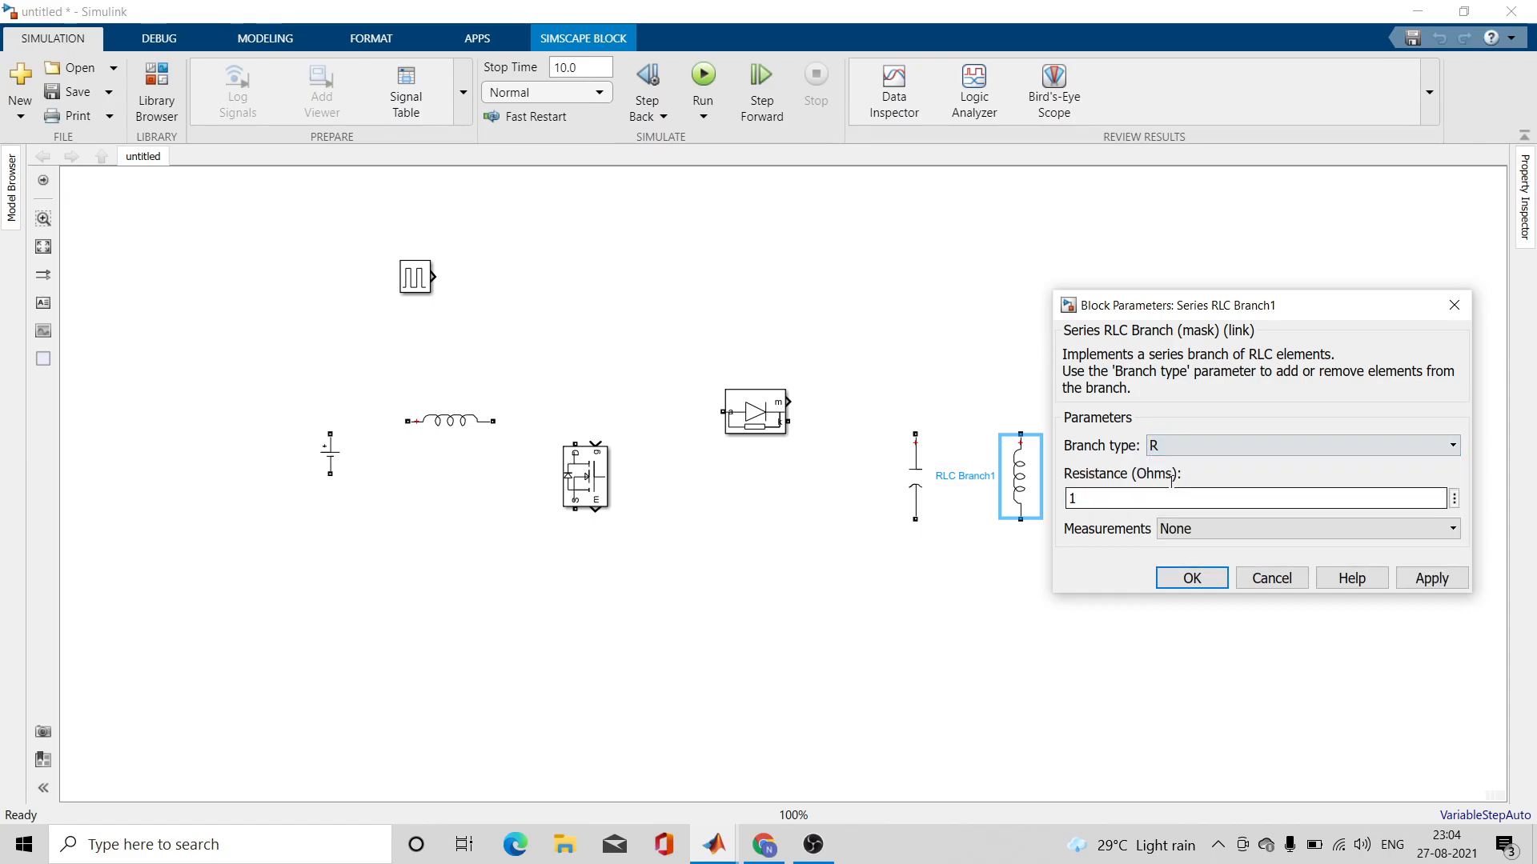
{"action": "left_click", "coordinate": [1087, 496]}
{"action": "type", "text": "6.2"}
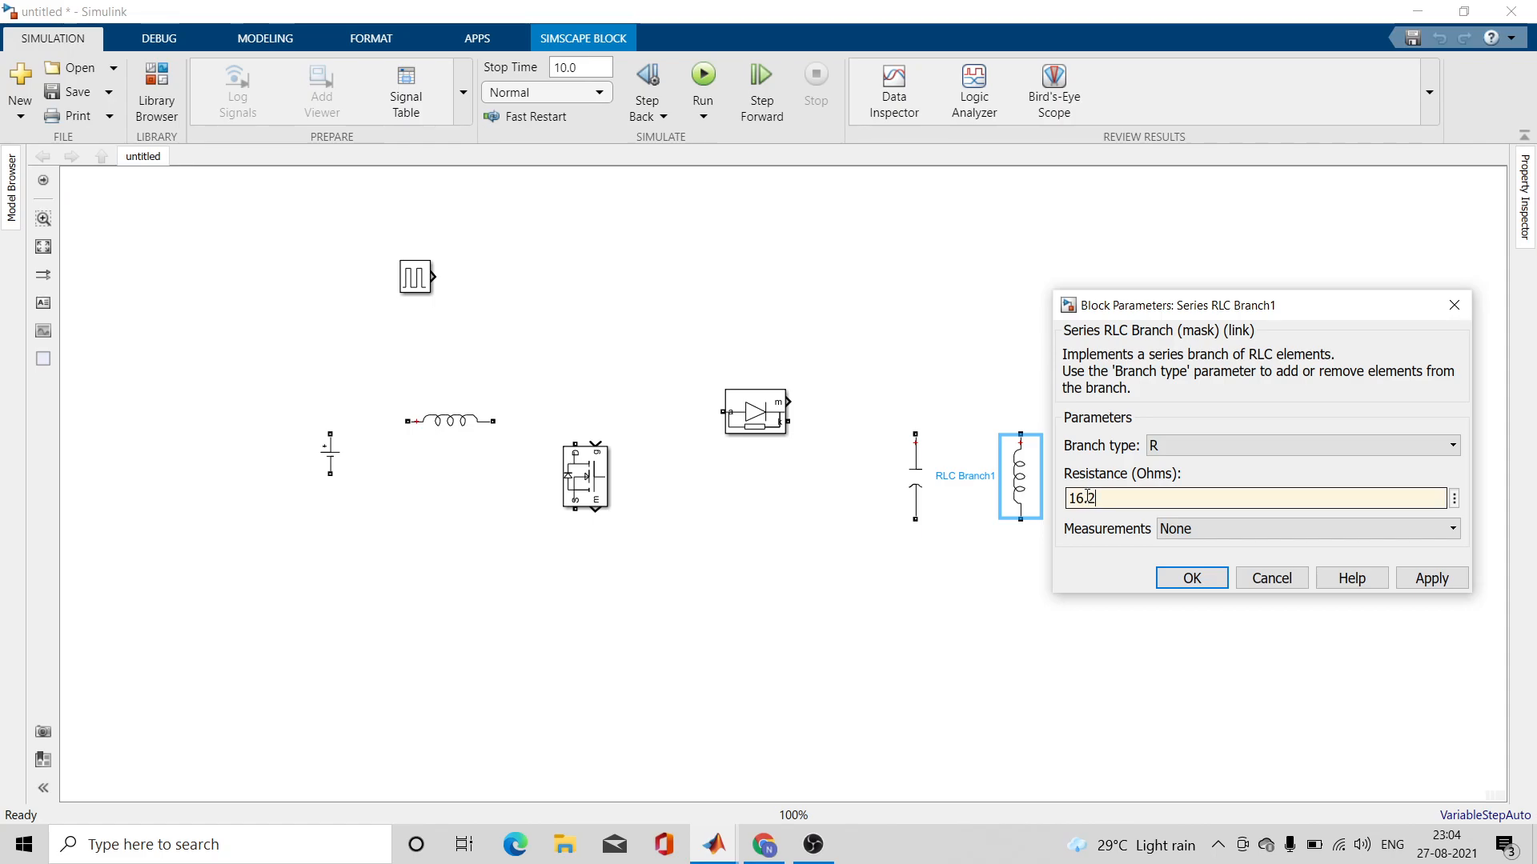
{"action": "left_click", "coordinate": [1431, 578]}
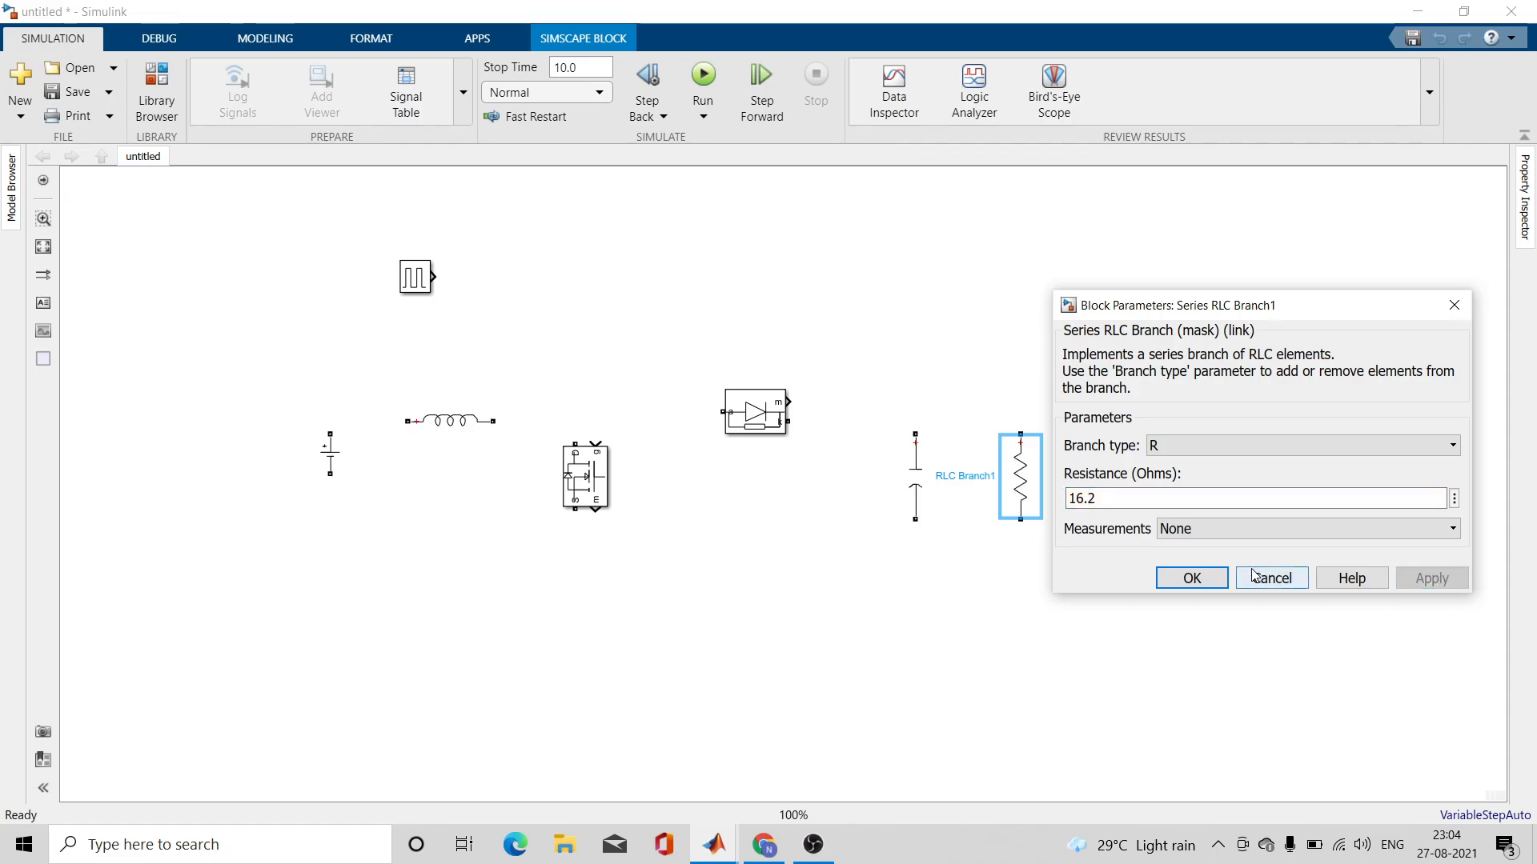
{"action": "left_click", "coordinate": [1191, 577]}
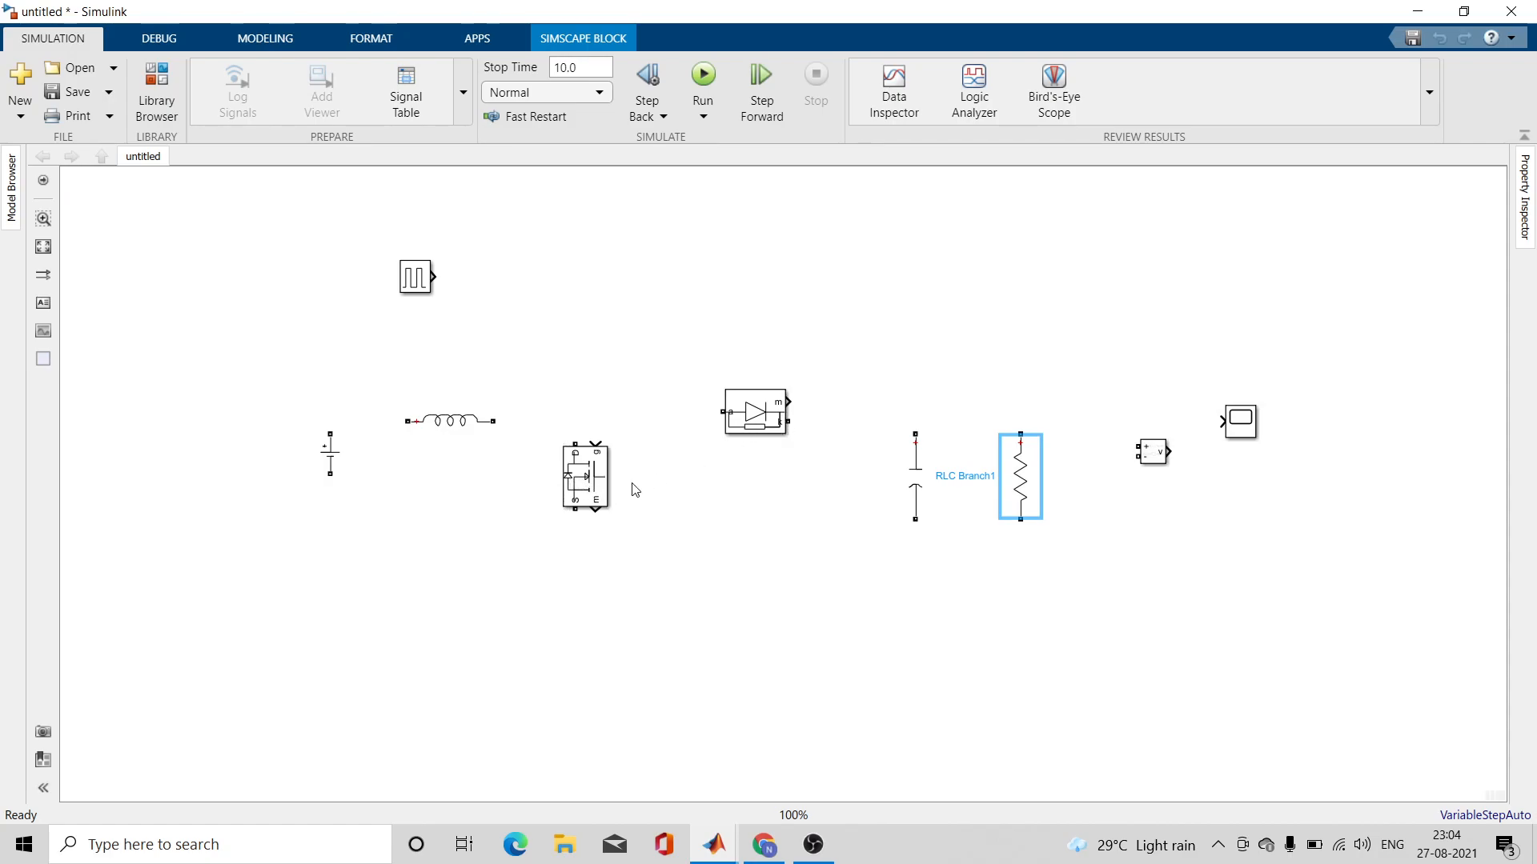
- Turn off the Mosfet block's measurement port and accept its parameters
{"action": "left_click", "coordinate": [610, 495]}
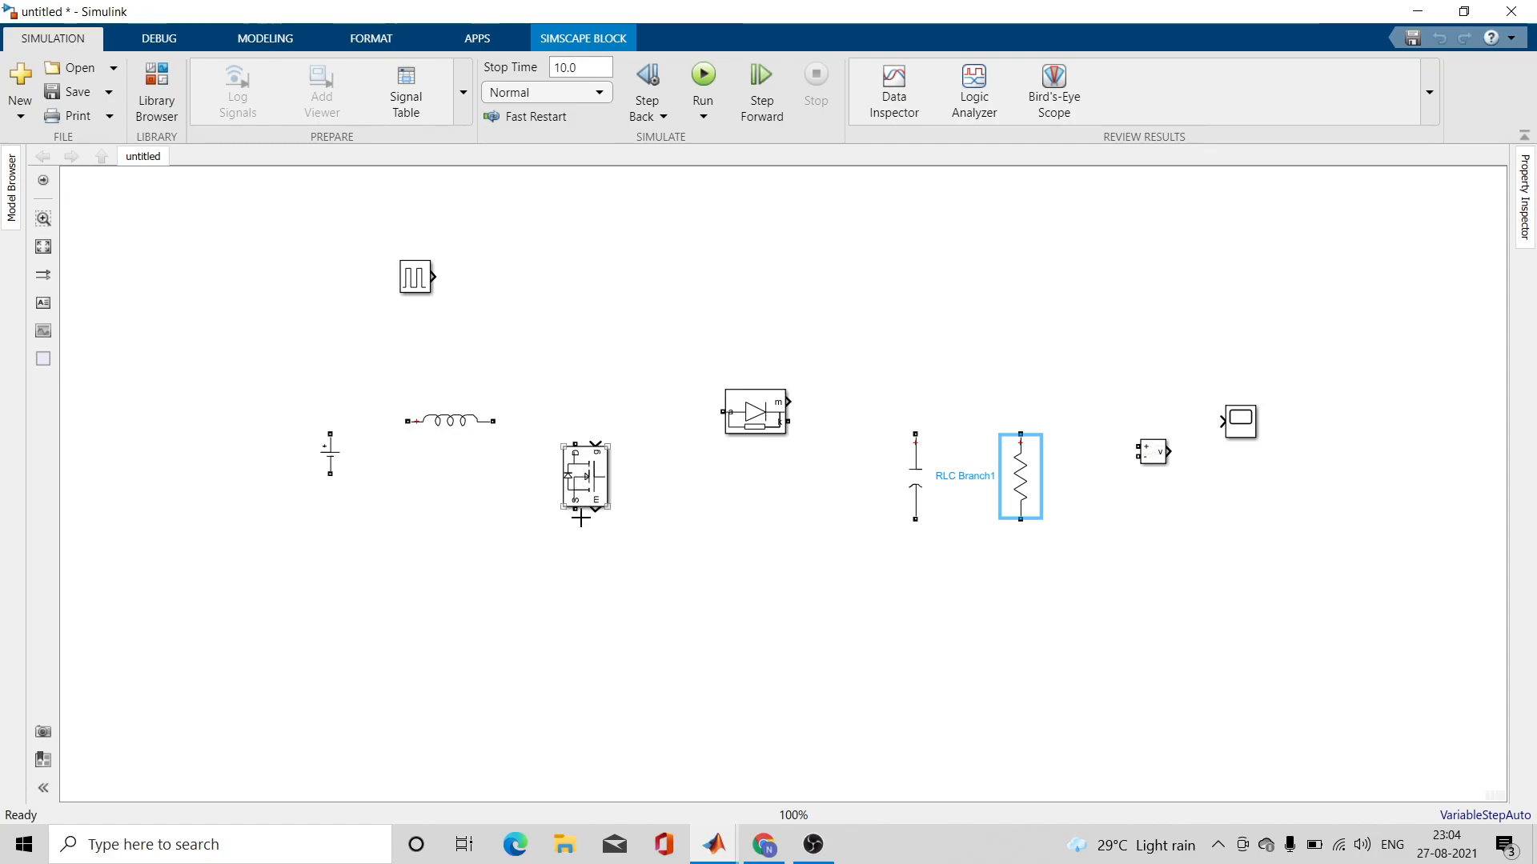
{"action": "left_click", "coordinate": [736, 425]}
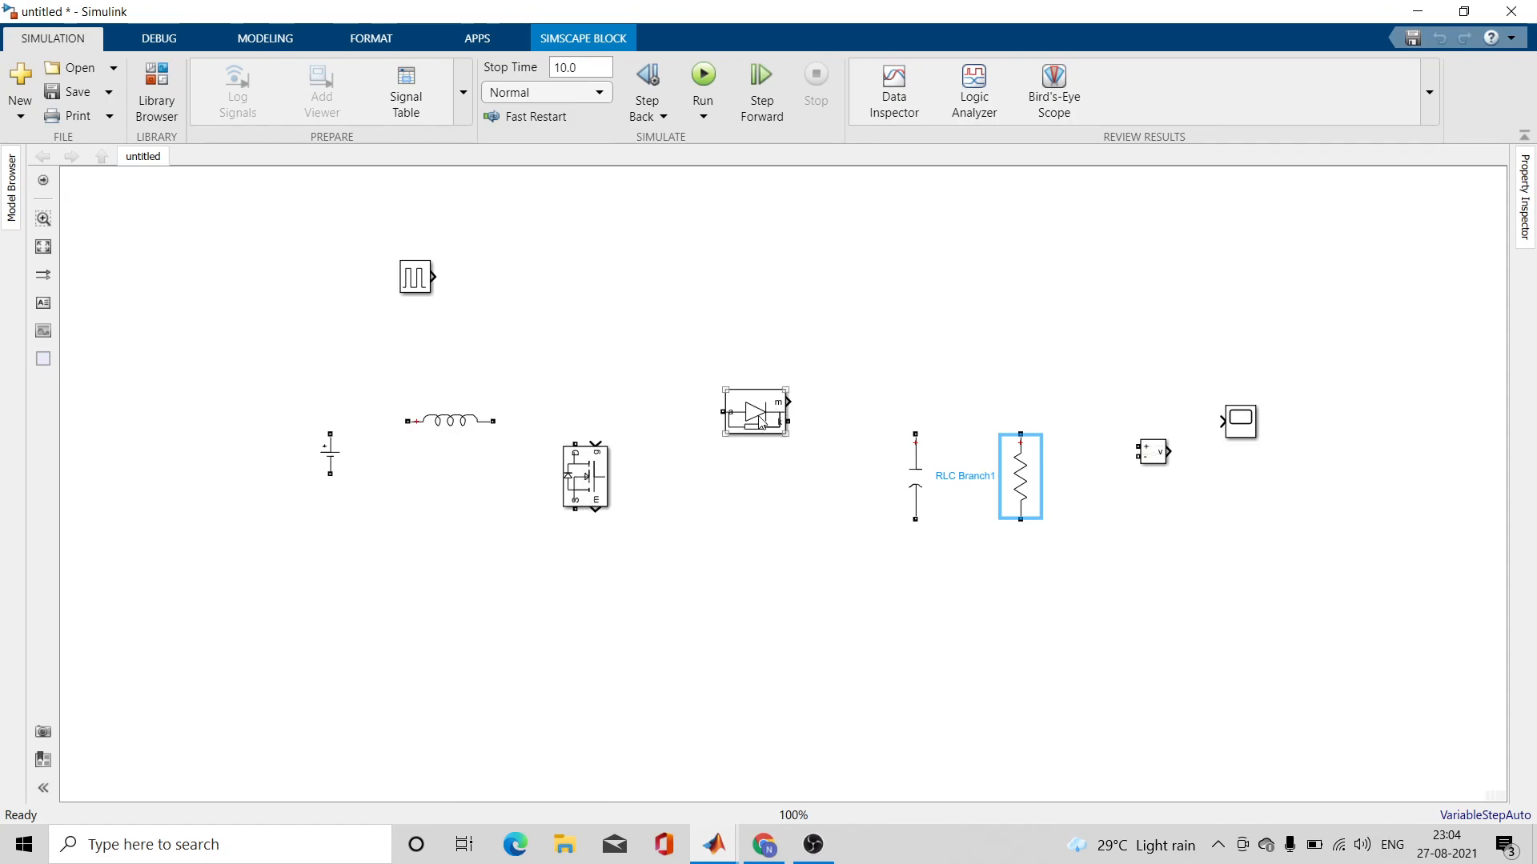
{"action": "left_click", "coordinate": [584, 479]}
{"action": "double_click", "coordinate": [582, 494]}
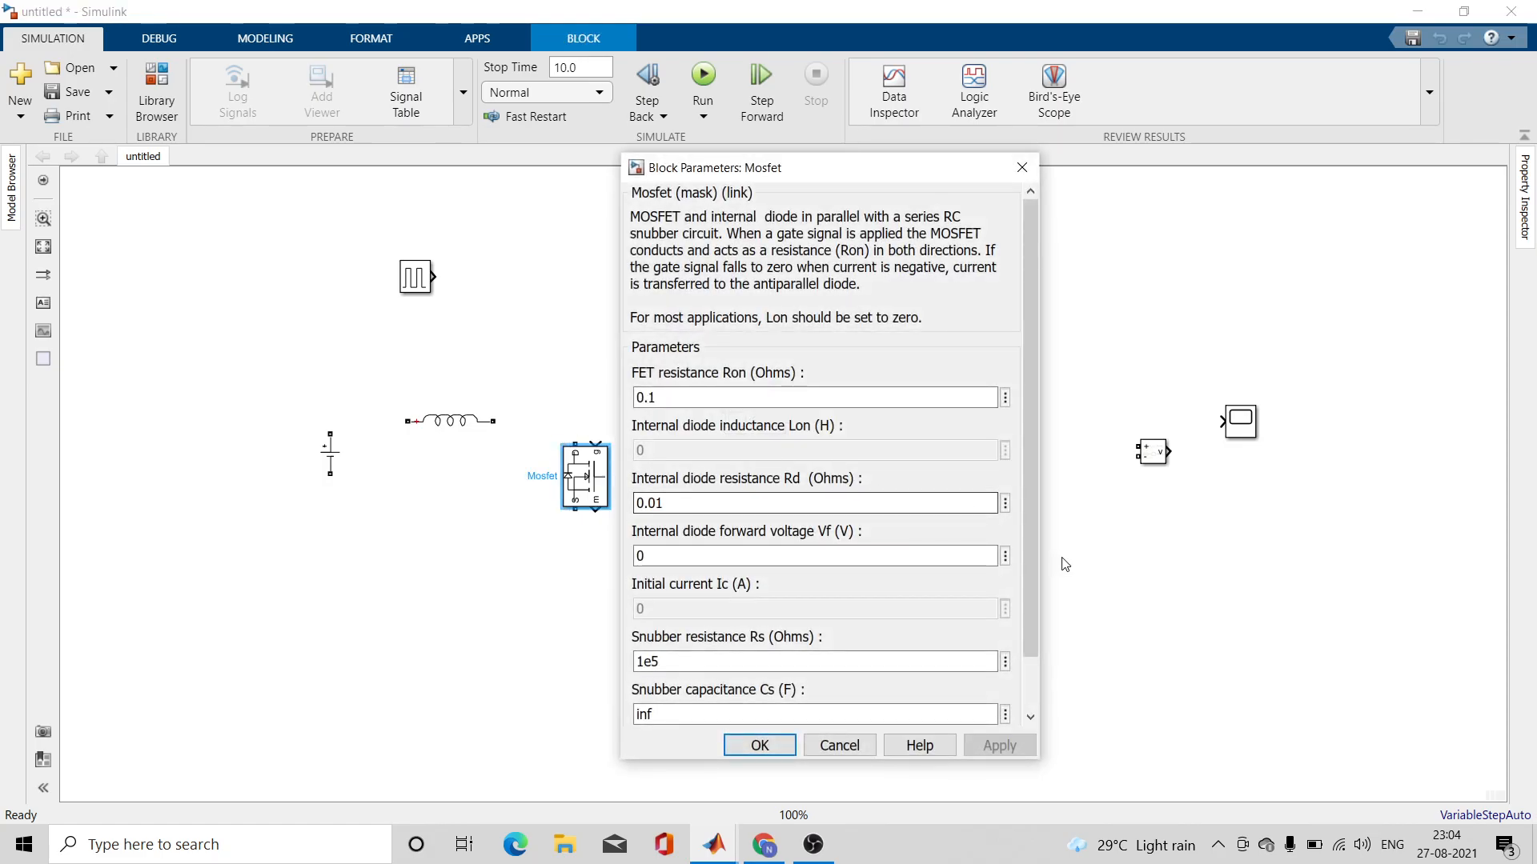
{"action": "left_click_drag", "start_coordinate": [1033, 565], "coordinate": [1027, 641]}
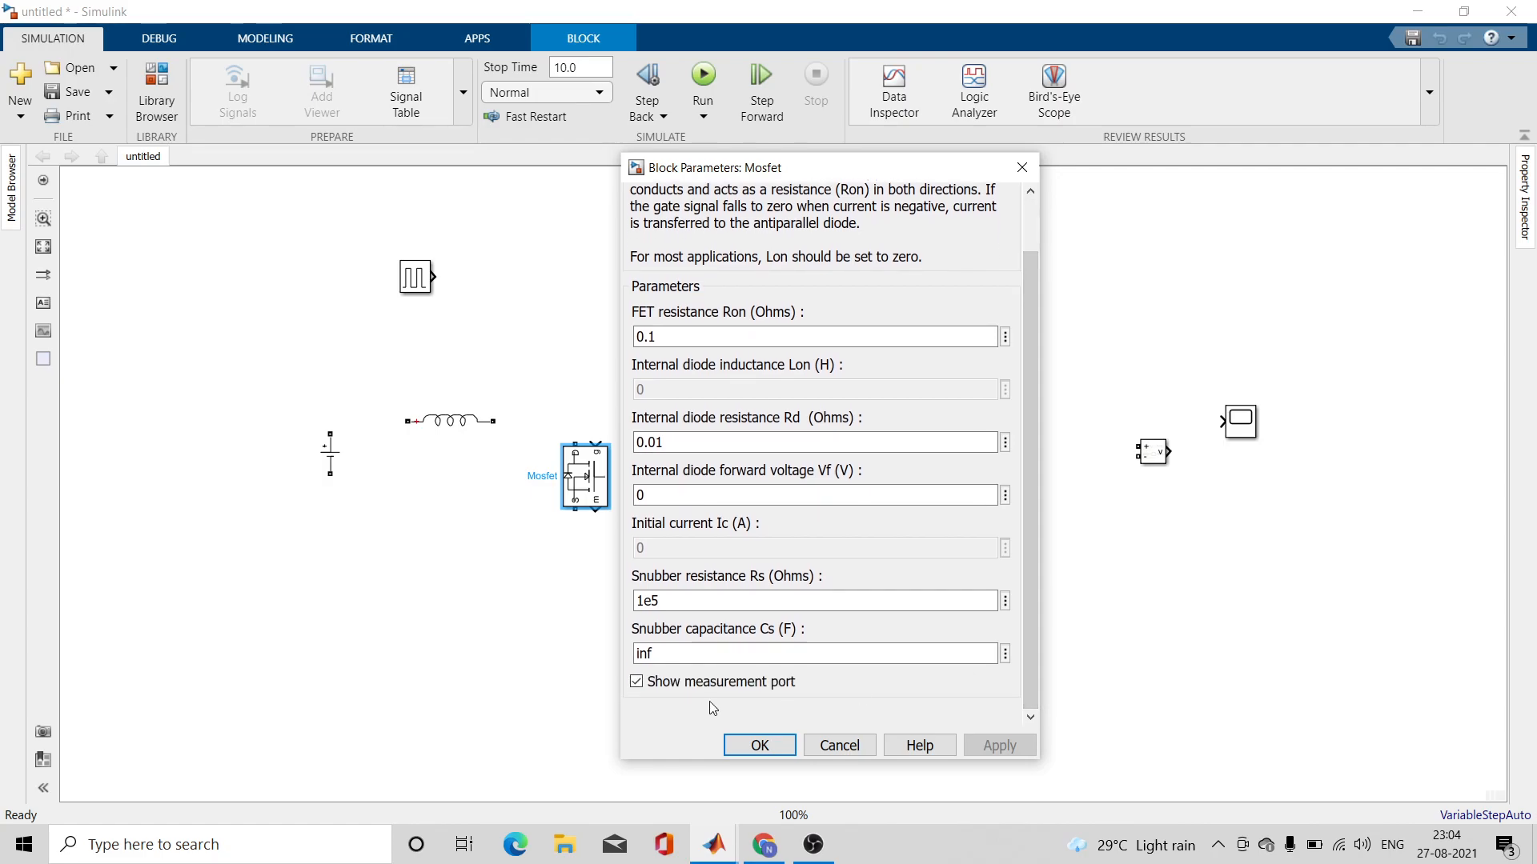
{"action": "left_click", "coordinate": [734, 688]}
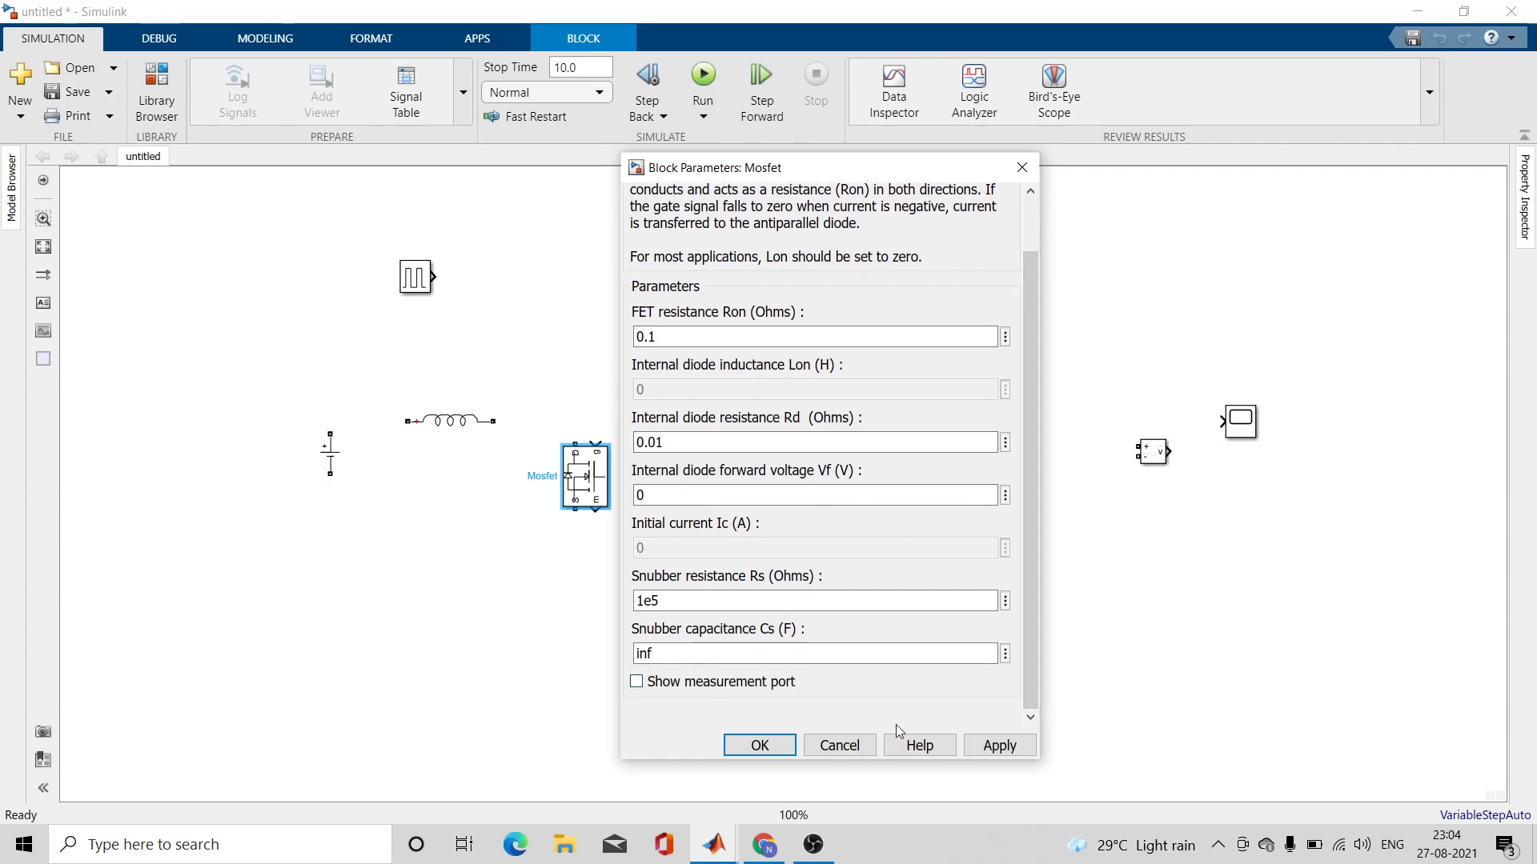
{"action": "left_click", "coordinate": [998, 745]}
{"action": "left_click", "coordinate": [760, 743]}
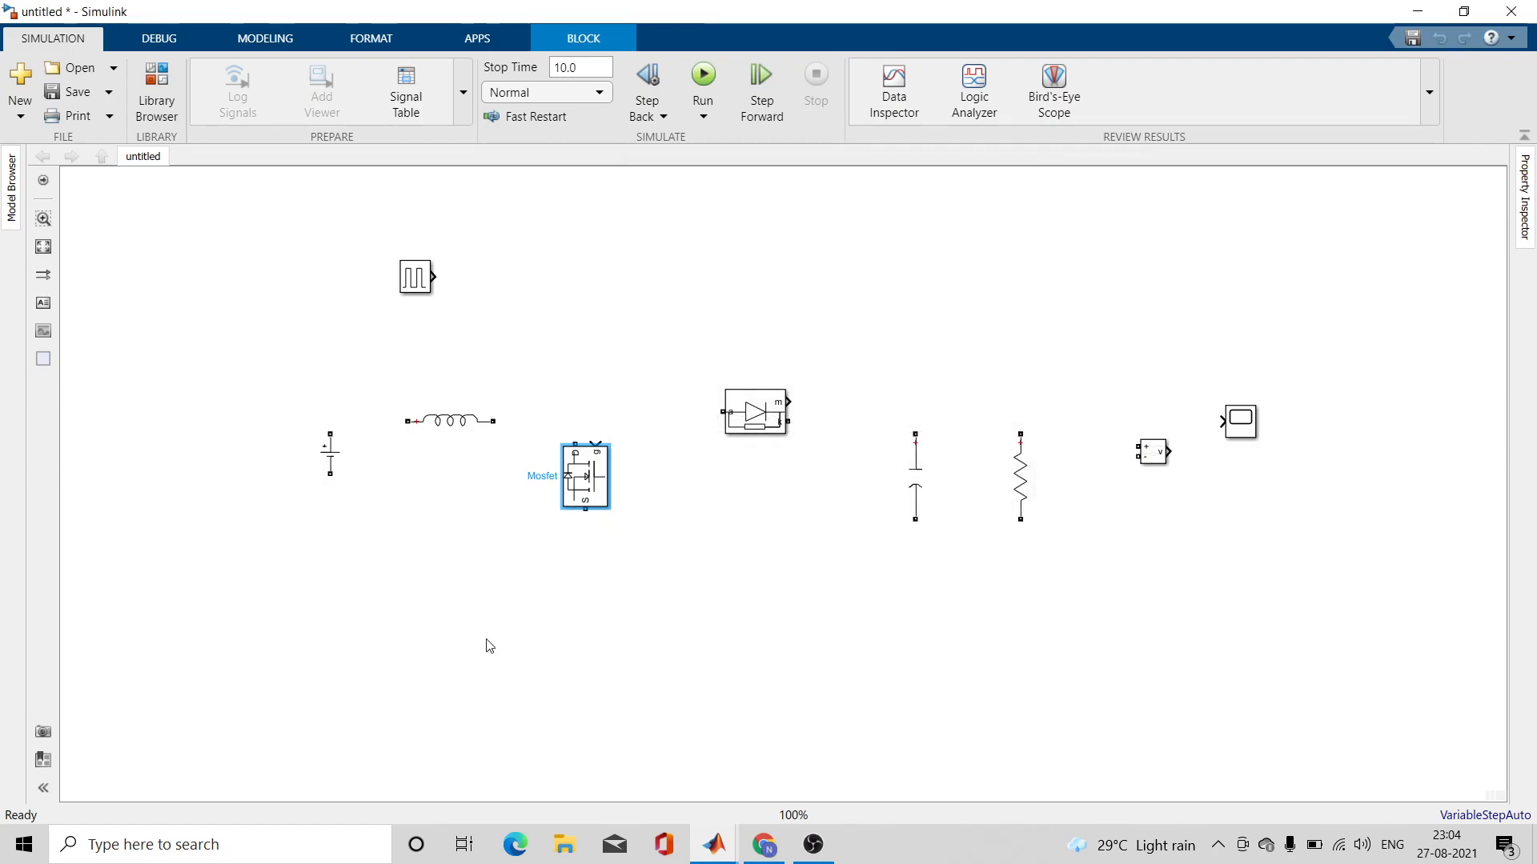
- Turn off the Diode block's measurement port and accept its parameters
{"action": "double_click", "coordinate": [749, 418]}
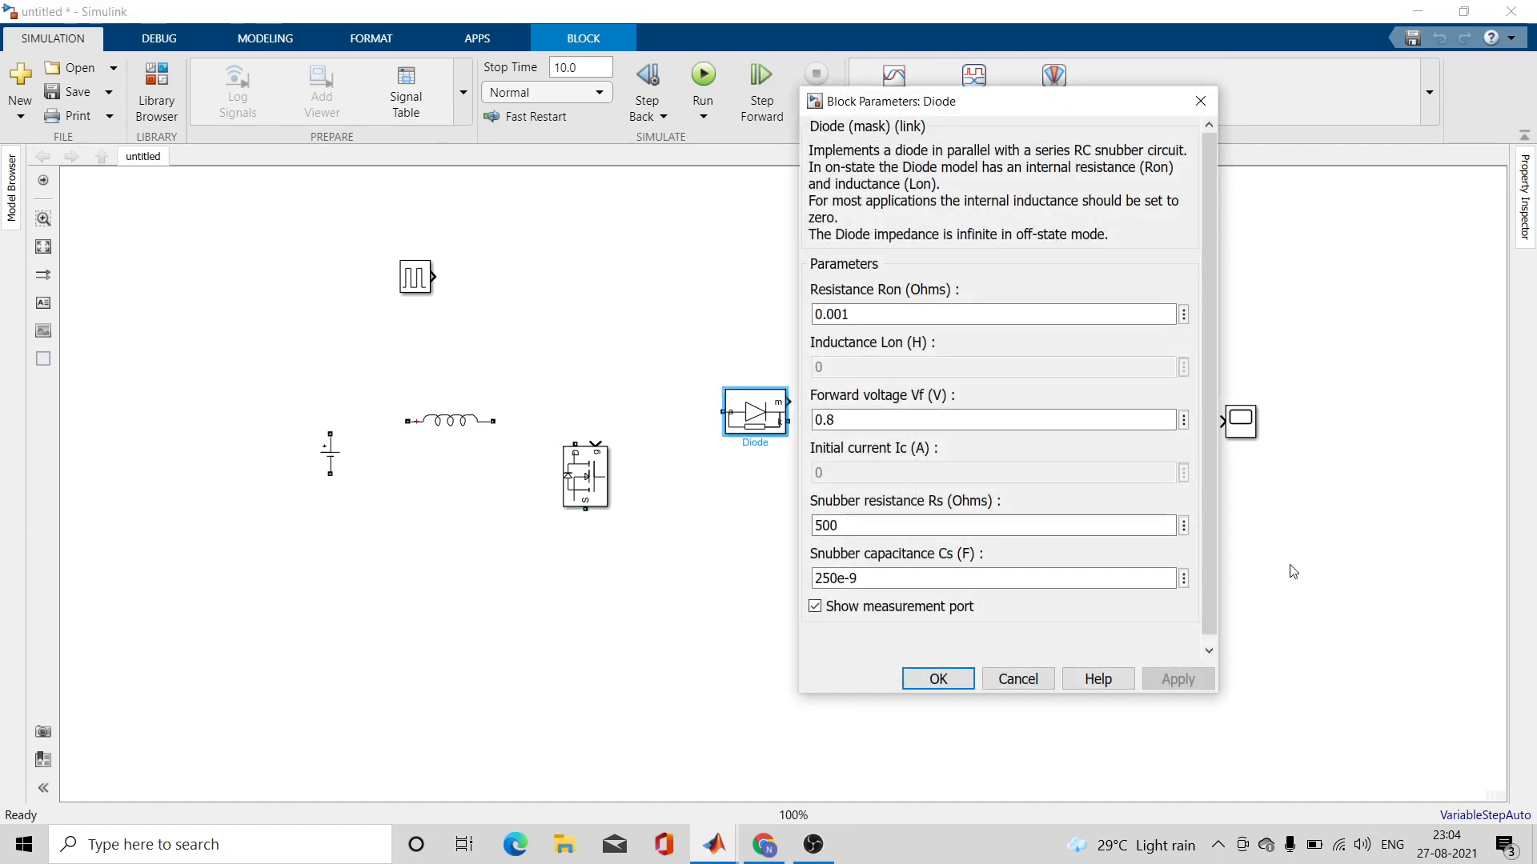
{"action": "scroll", "coordinate": [1213, 582], "scroll_direction": "down", "scroll_amount": 1}
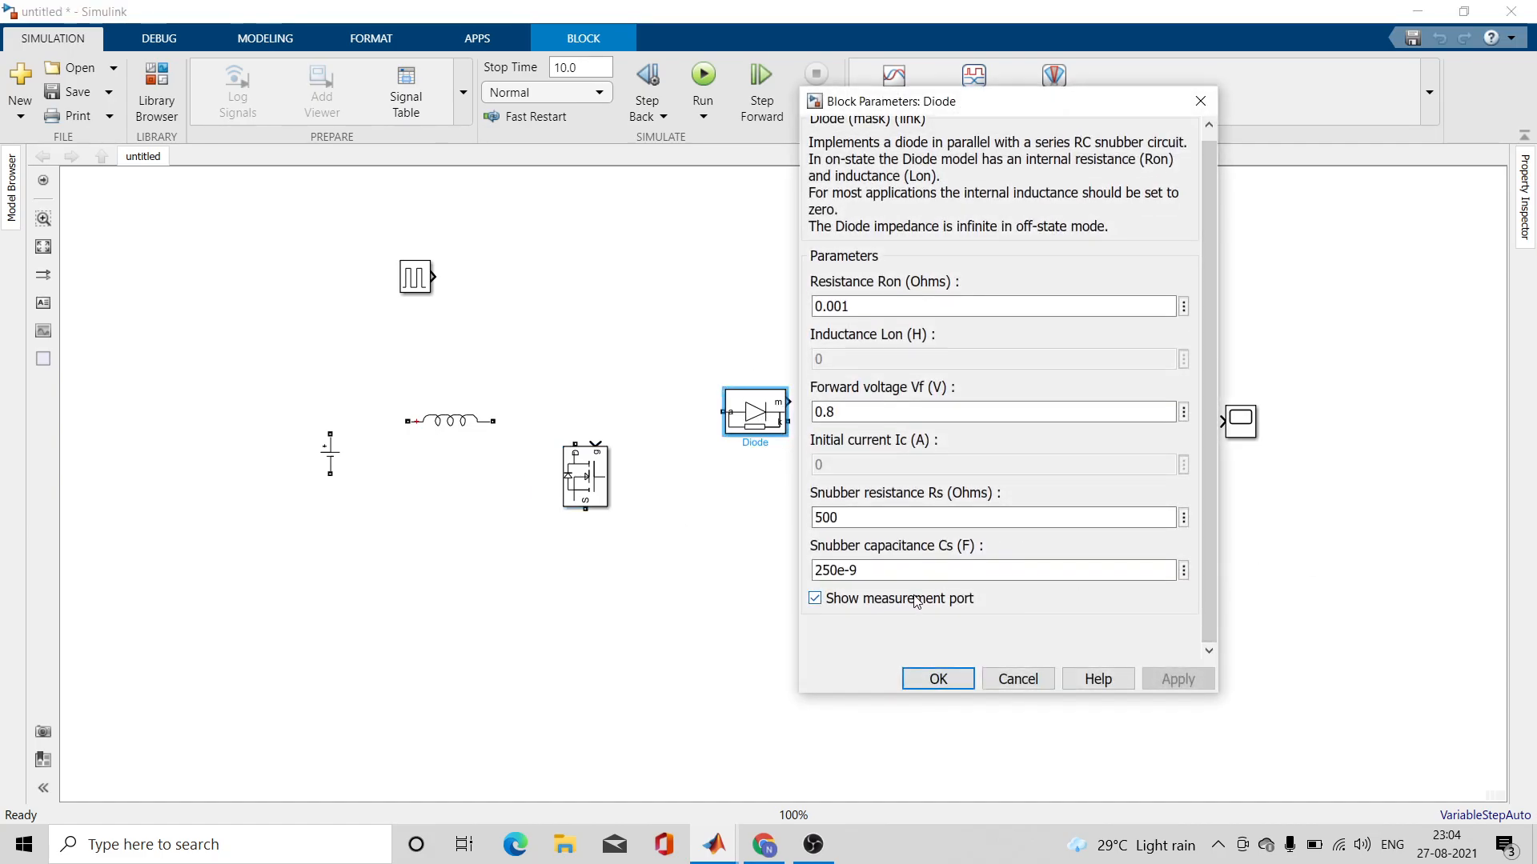
{"action": "left_click", "coordinate": [816, 598]}
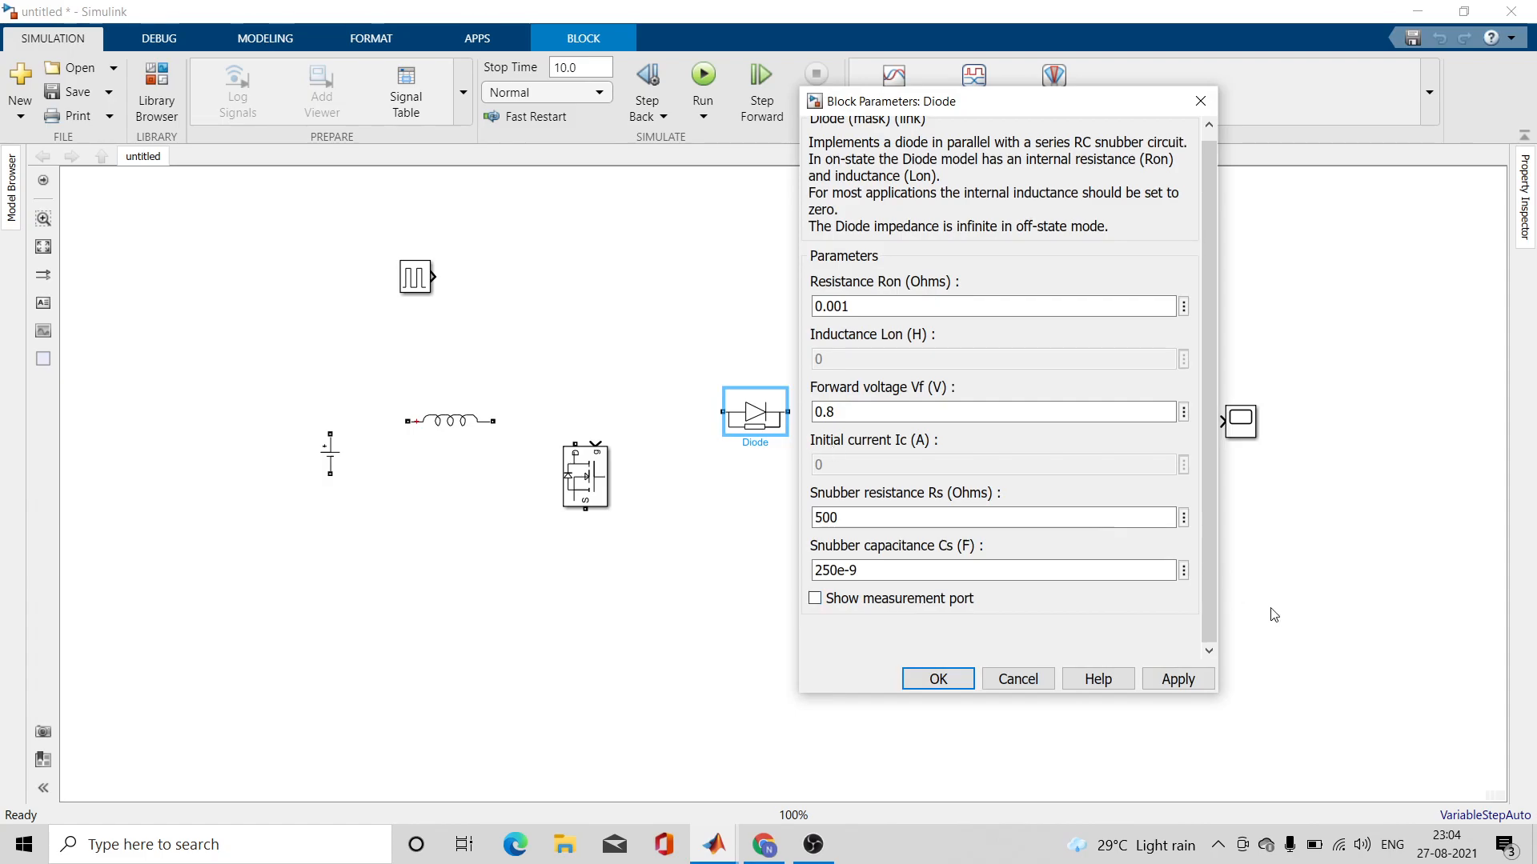
{"action": "left_click", "coordinate": [1177, 679]}
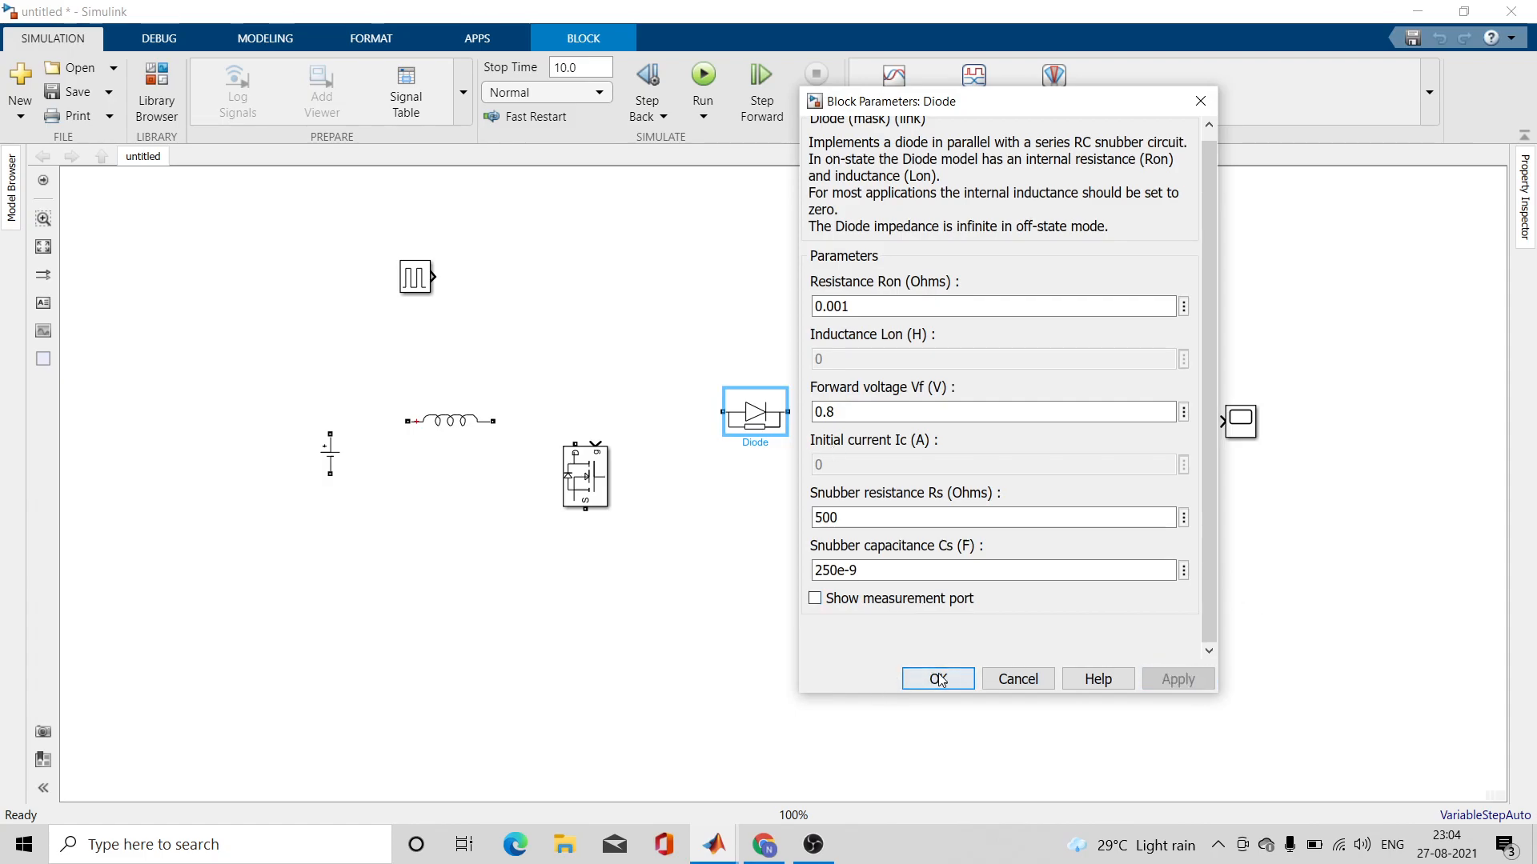
{"action": "left_click", "coordinate": [938, 679]}
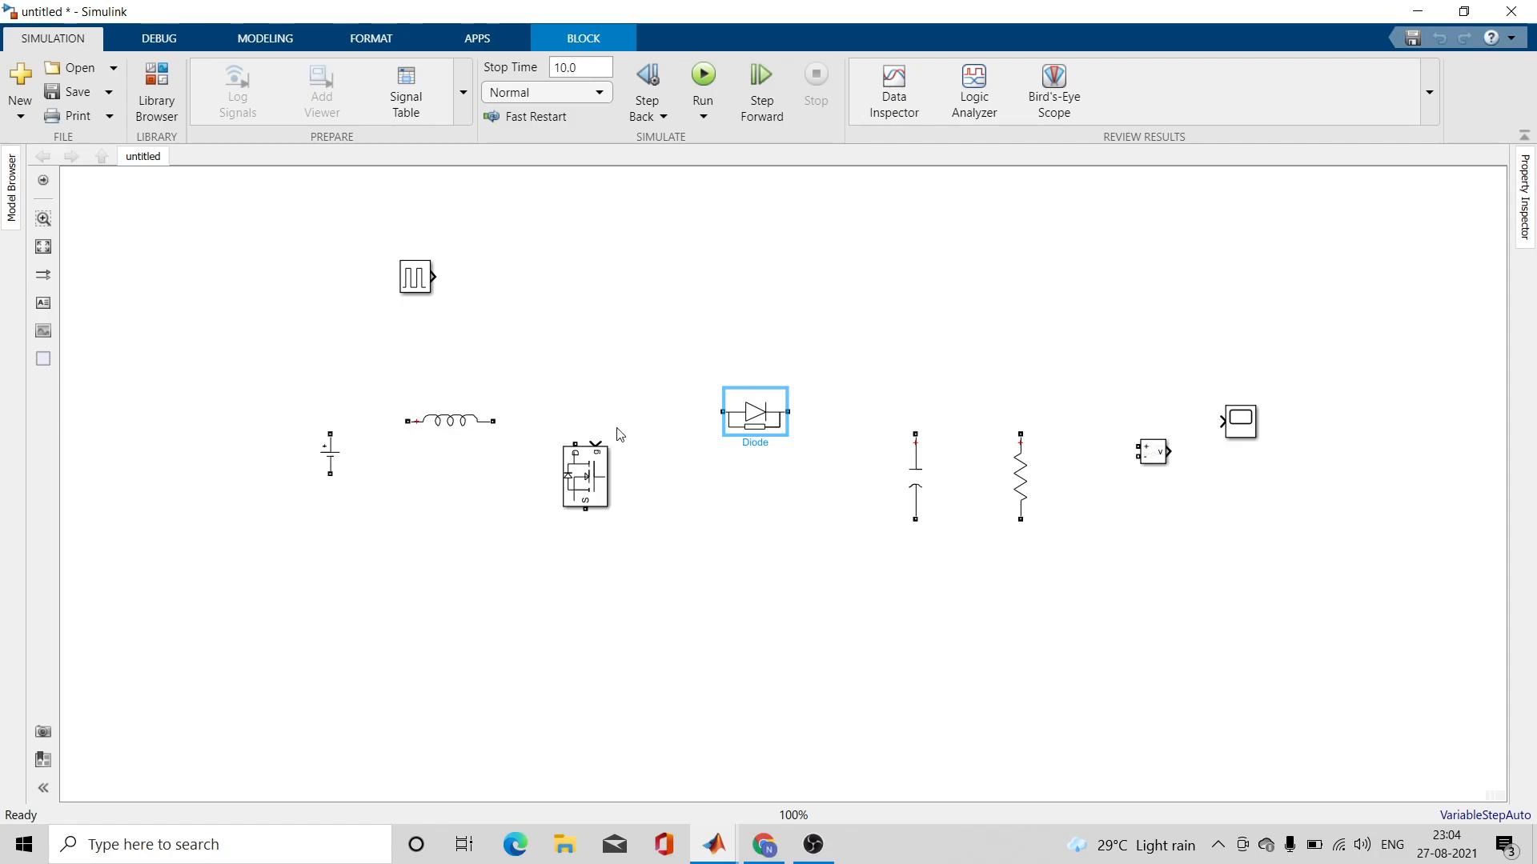
- Wire the DC source's positive terminal through the inductor to the Mosfet drain, and its negative terminal to the Mosfet source
{"action": "left_click_drag", "start_coordinate": [329, 433], "coordinate": [407, 421]}
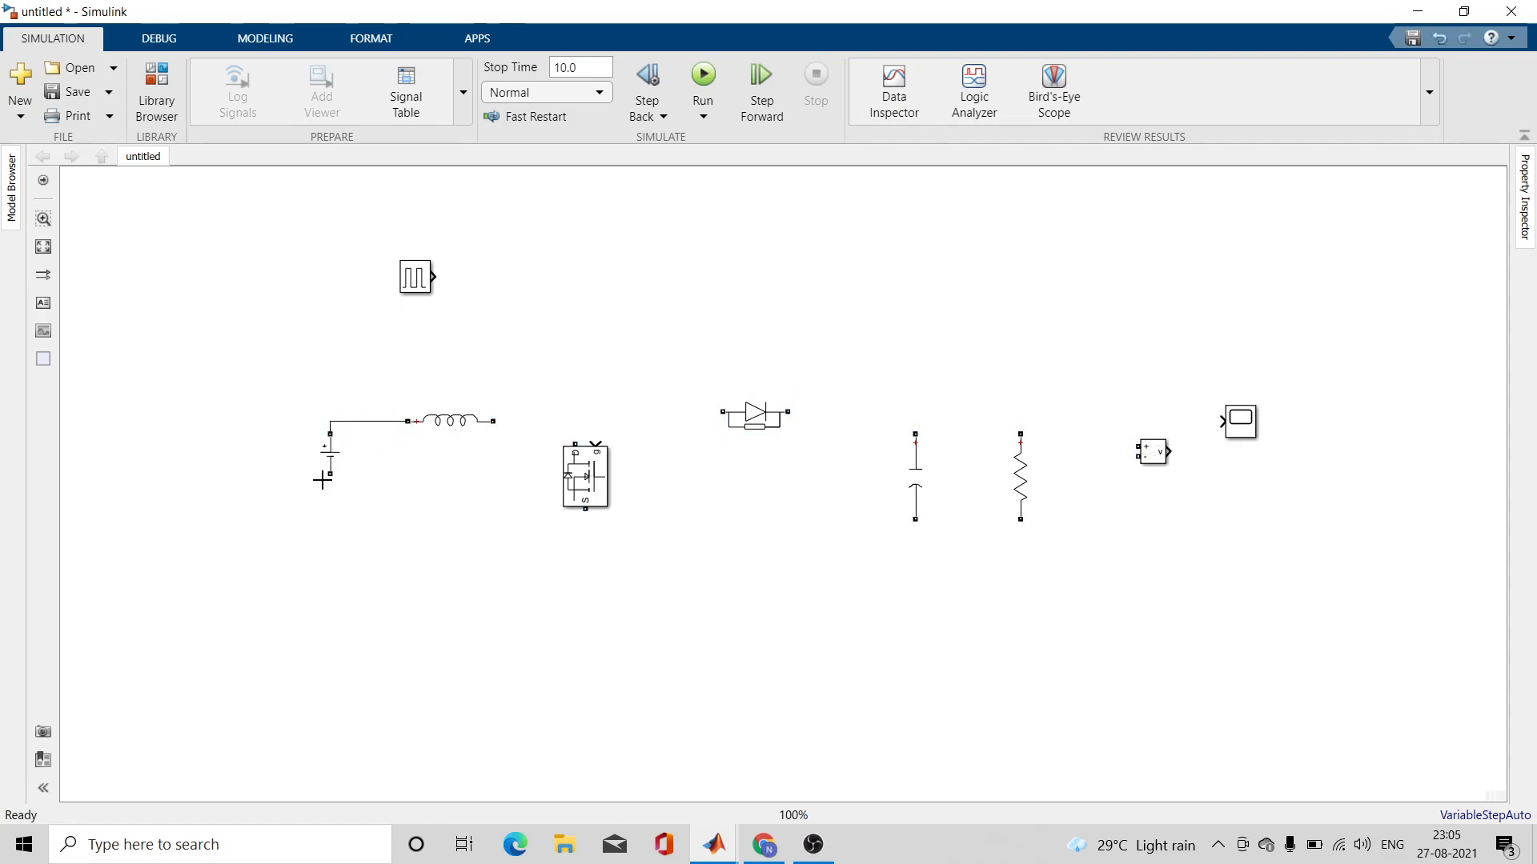
{"action": "mouse_move", "coordinate": [330, 473]}
{"action": "left_mouse_down"}
{"action": "mouse_move", "coordinate": [561, 543]}
{"action": "mouse_move", "coordinate": [605, 532]}
{"action": "mouse_move", "coordinate": [586, 512]}
{"action": "left_mouse_up"}
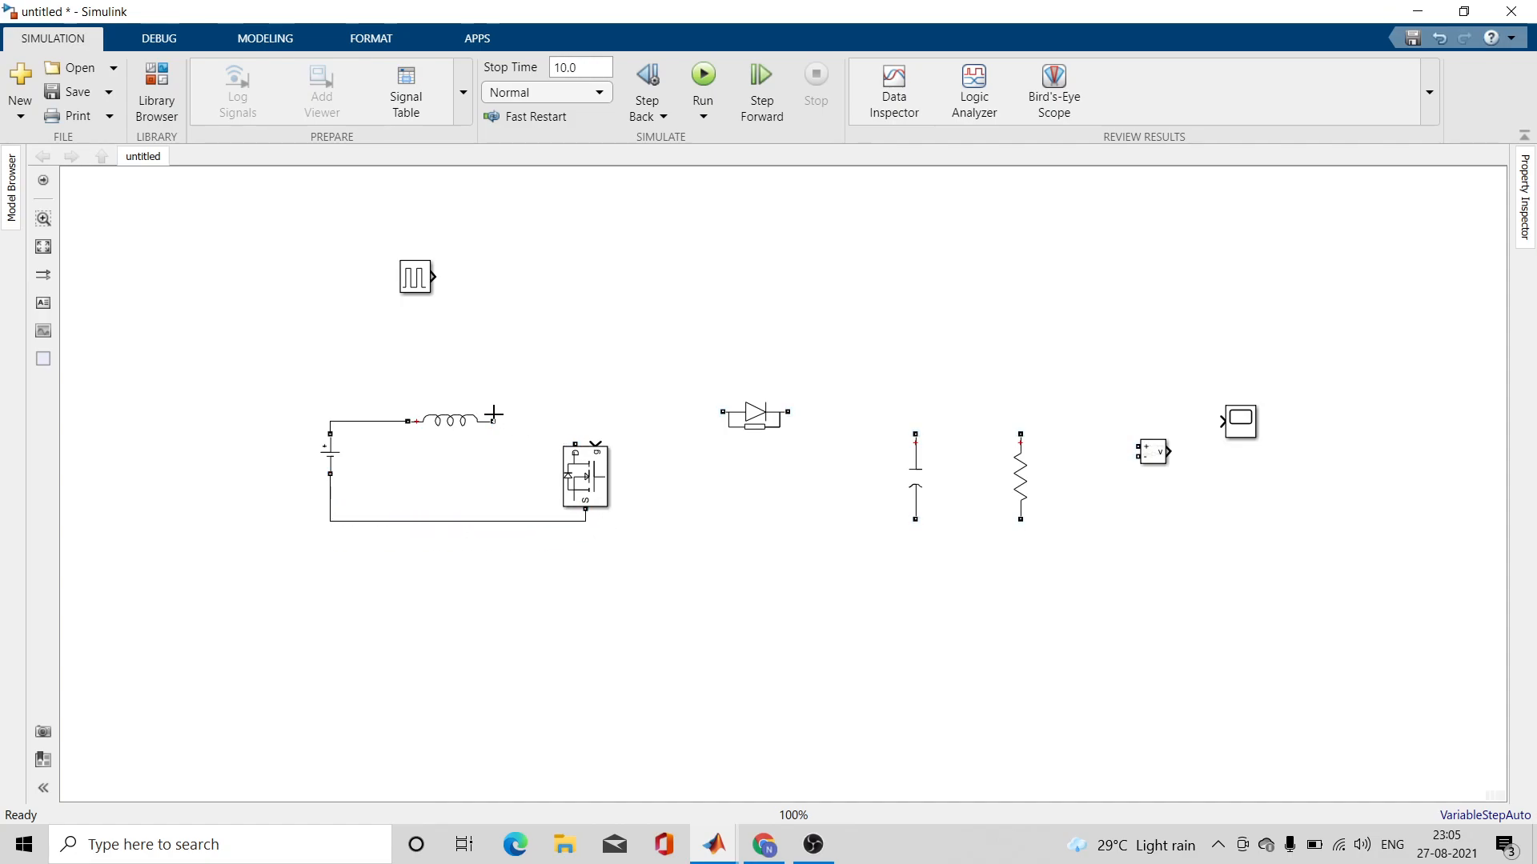
{"action": "left_click_drag", "start_coordinate": [493, 421], "coordinate": [581, 441]}
- Connect the diode's anode to the inductor–Mosfet junction and its cathode to the upper ends of the capacitor and resistor
{"action": "left_click_drag", "start_coordinate": [723, 413], "coordinate": [565, 424]}
{"action": "left_click_drag", "start_coordinate": [764, 433], "coordinate": [913, 440]}
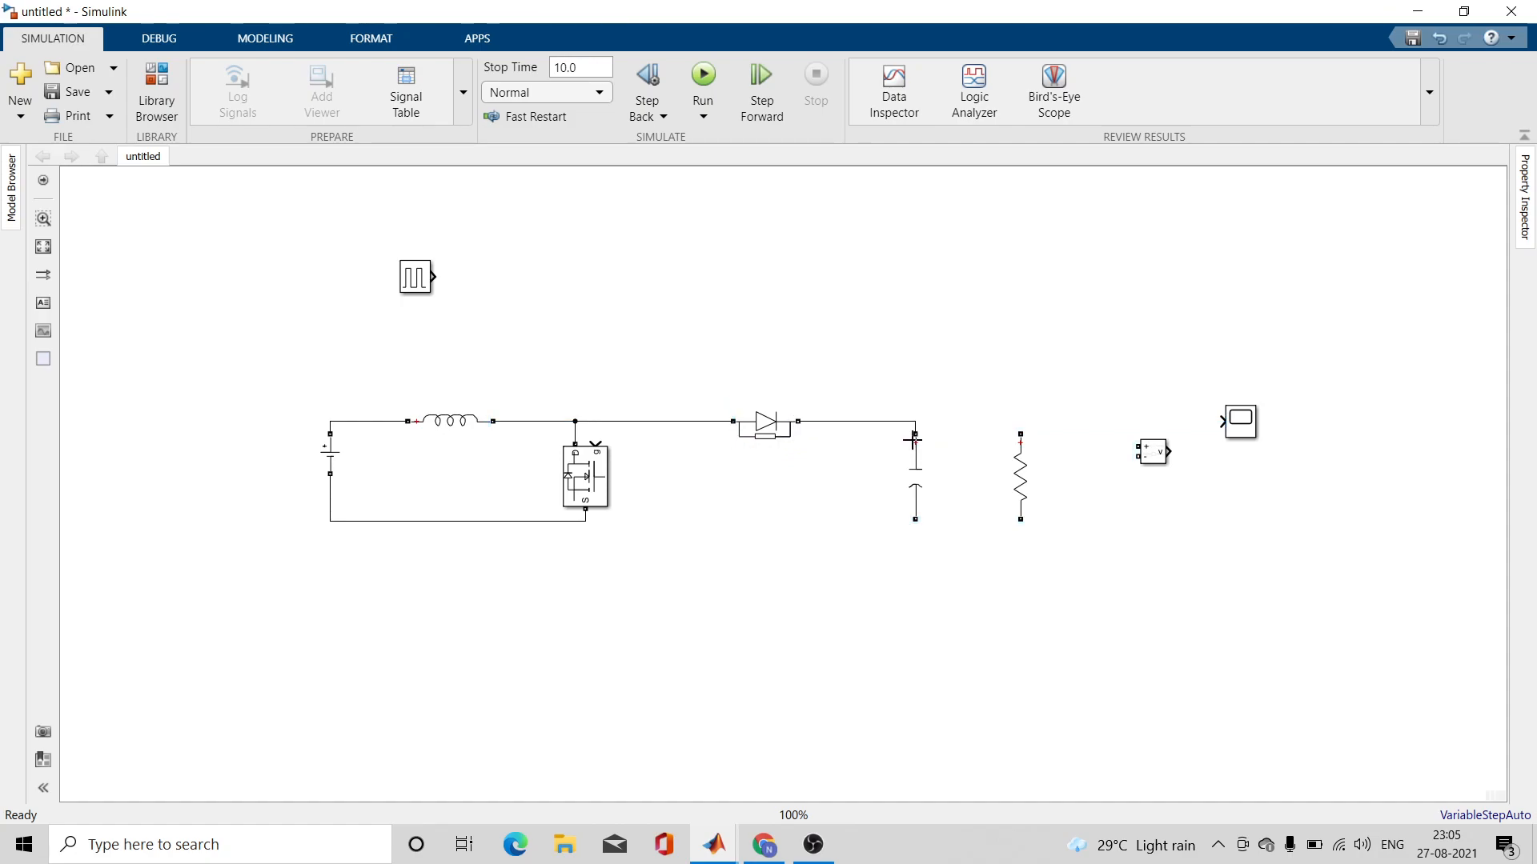
{"action": "left_click", "coordinate": [913, 439]}
{"action": "left_click_drag", "start_coordinate": [1020, 433], "coordinate": [902, 432]}
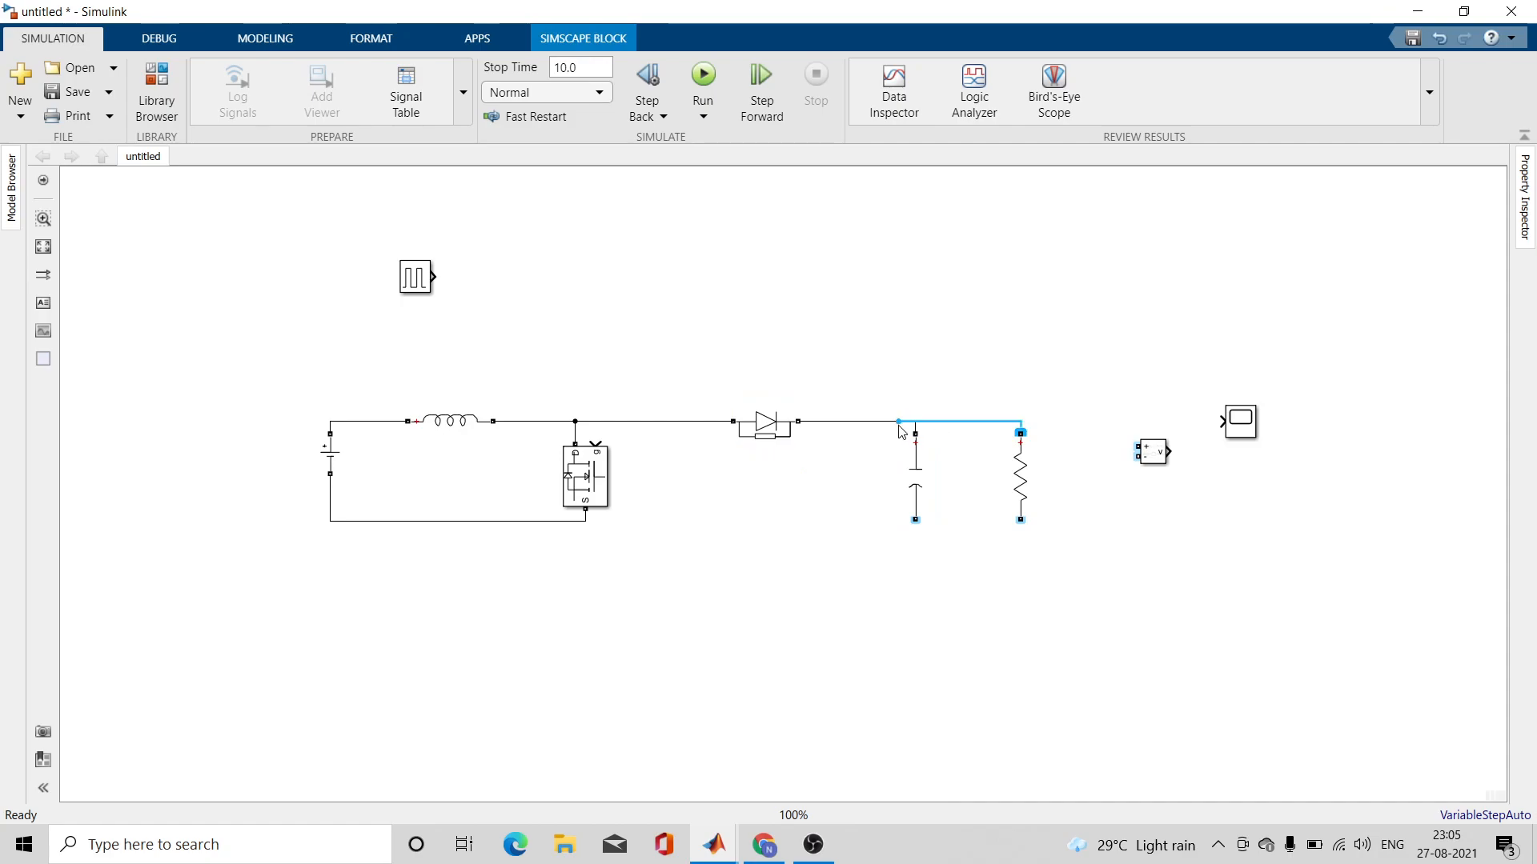
{"action": "left_click", "coordinate": [902, 433]}
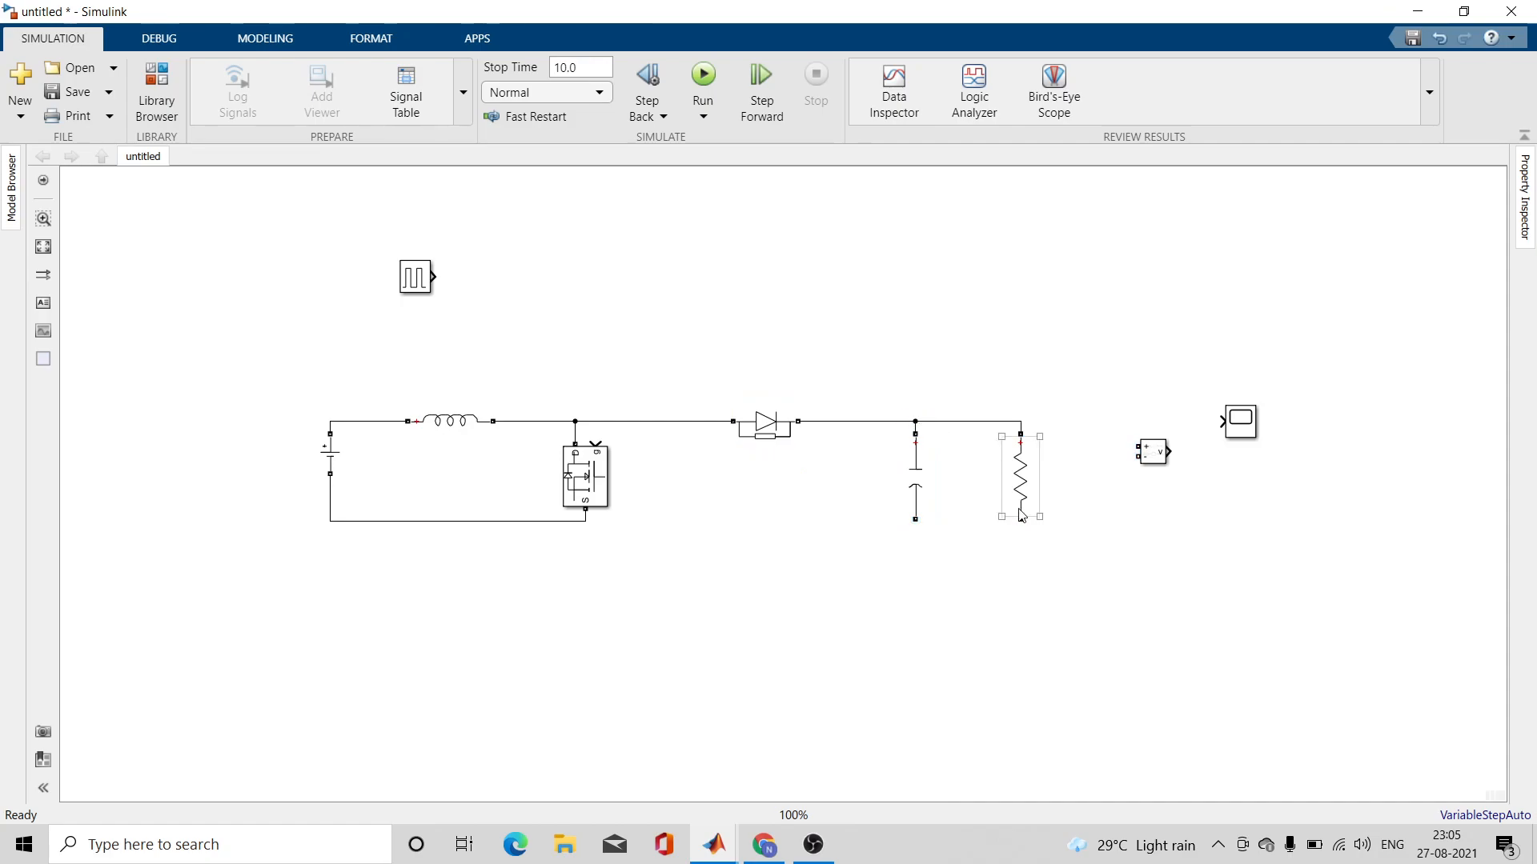
- Join the lower ends of the resistor and capacitor to the DC source's negative terminal and Mosfet source as one common return line
{"action": "left_click_drag", "start_coordinate": [1019, 520], "coordinate": [914, 519]}
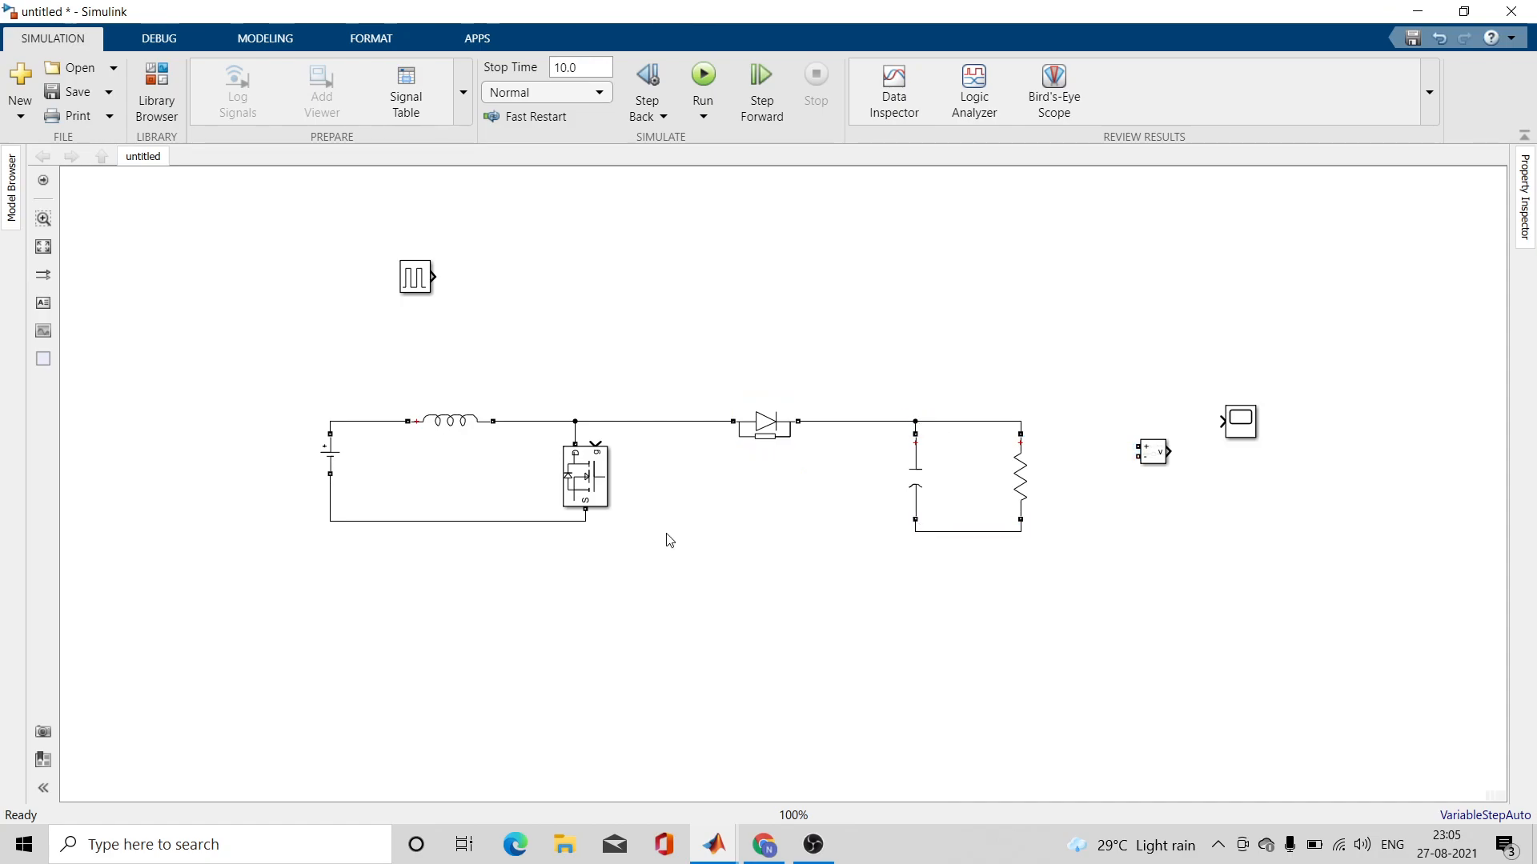
{"action": "left_click", "coordinate": [920, 530]}
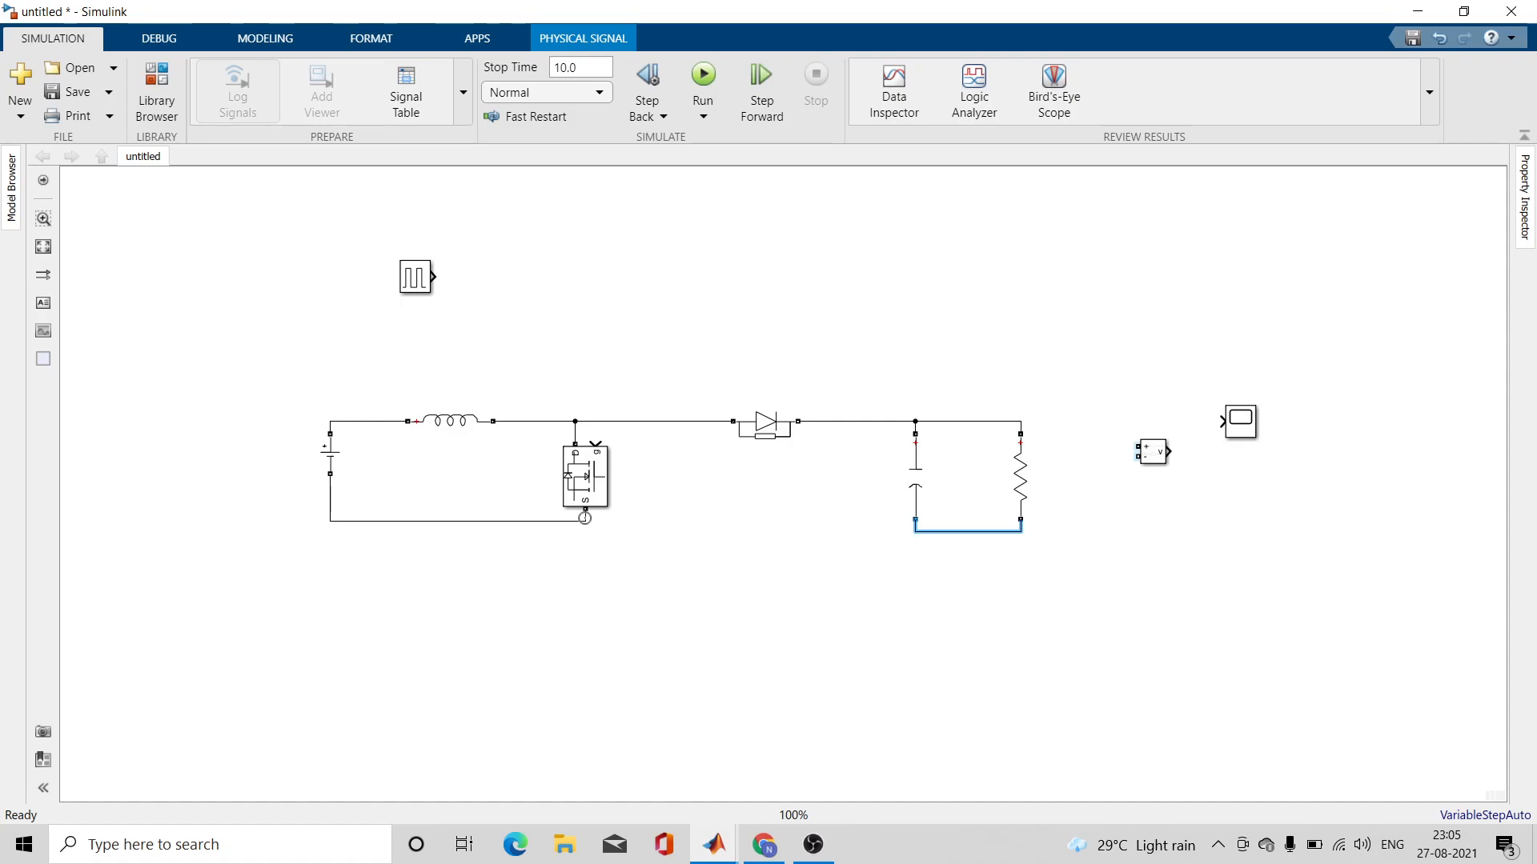
{"action": "left_click_drag", "start_coordinate": [580, 515], "coordinate": [915, 521]}
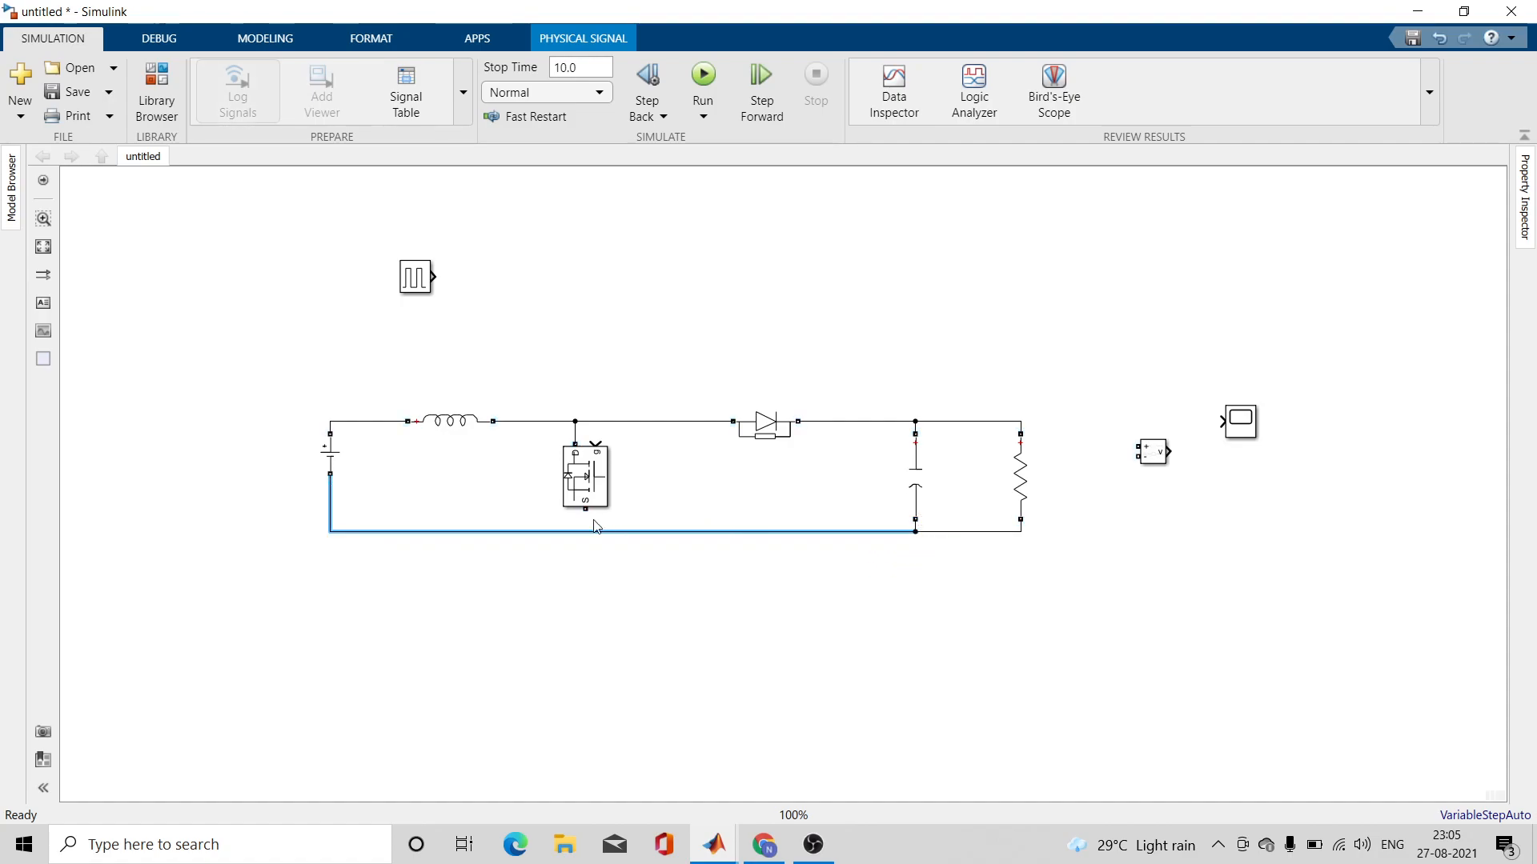
{"action": "left_click_drag", "start_coordinate": [579, 513], "coordinate": [589, 534]}
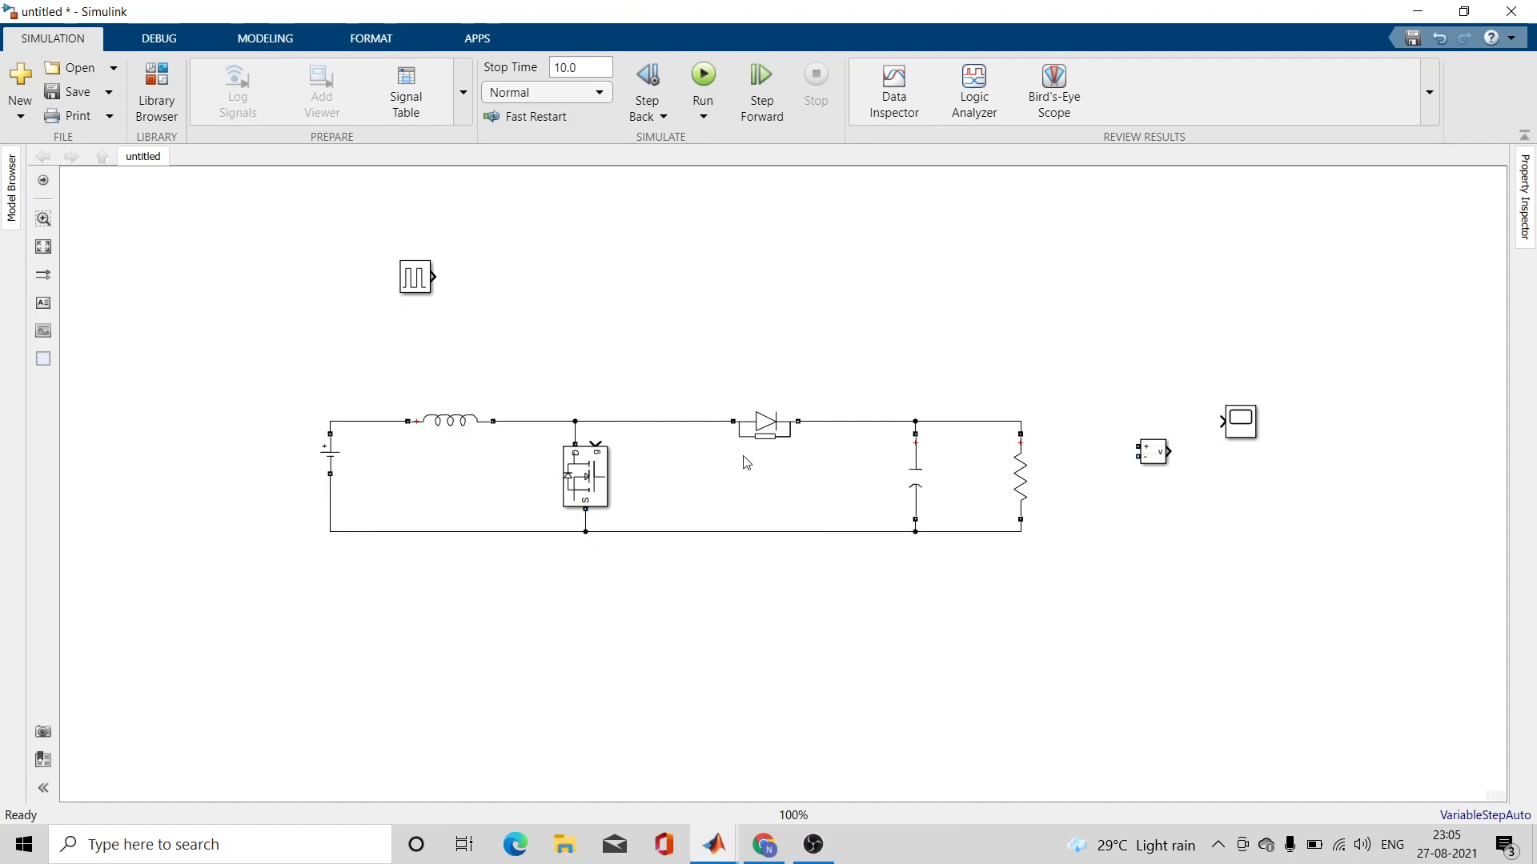
- Set the DC voltage source's amplitude to 12 V and accept the parameters
{"action": "left_click", "coordinate": [44, 247]}
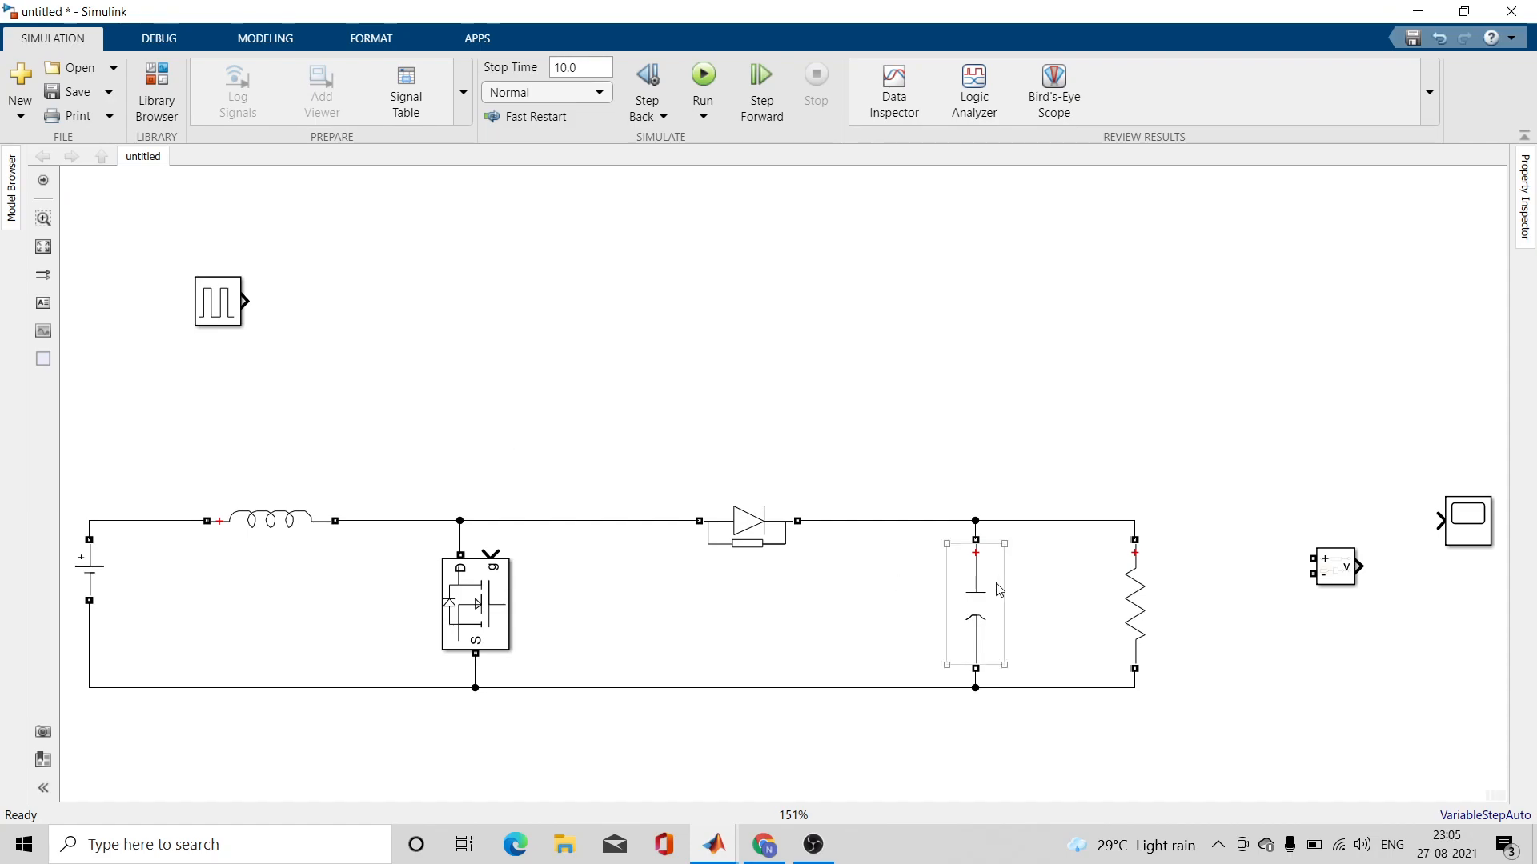
{"action": "left_click", "coordinate": [81, 576]}
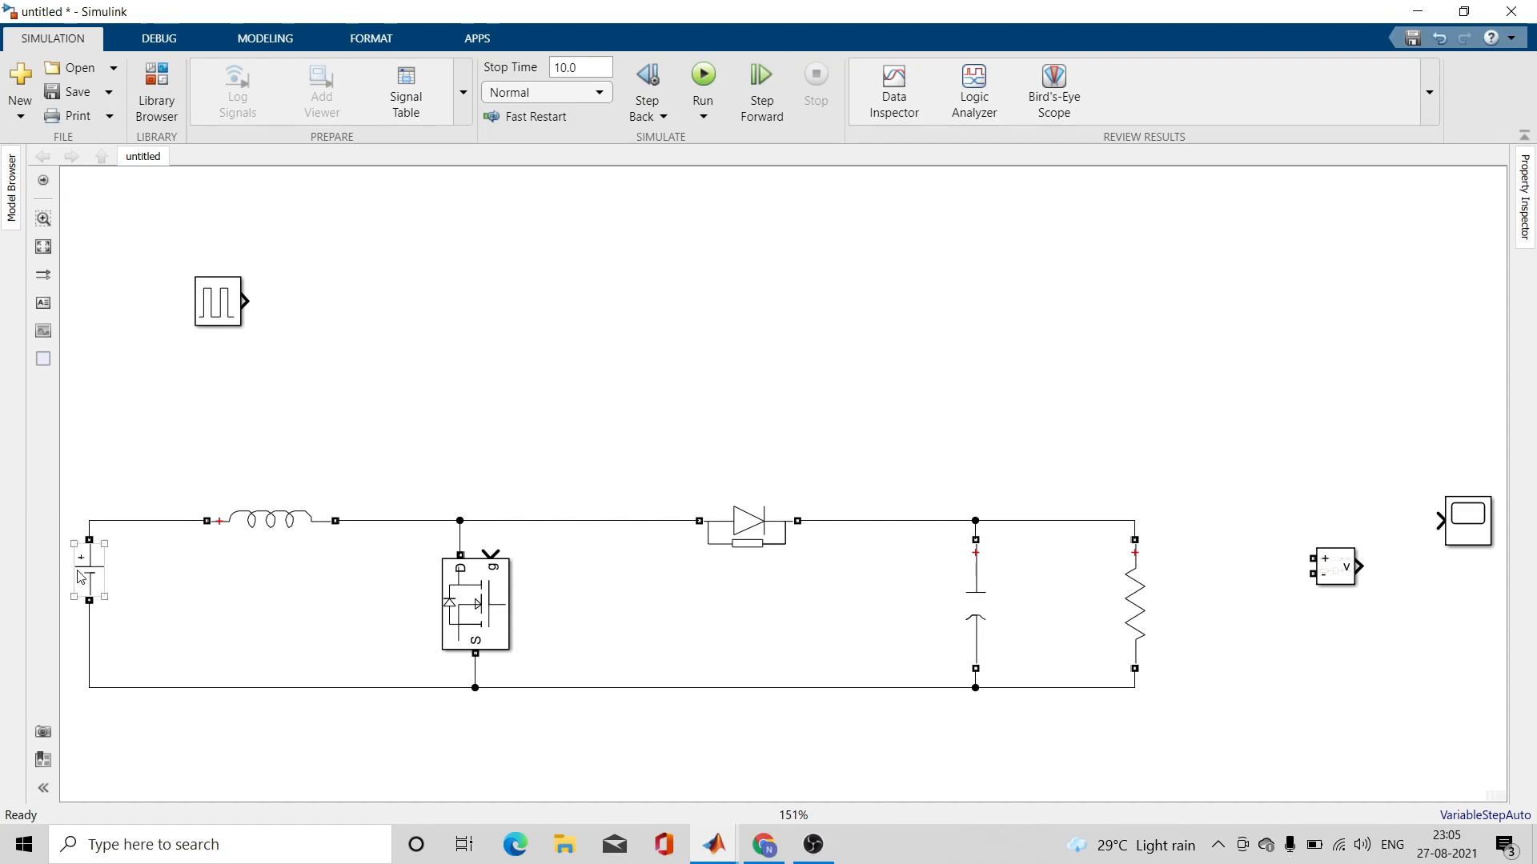
{"action": "double_click", "coordinate": [89, 578]}
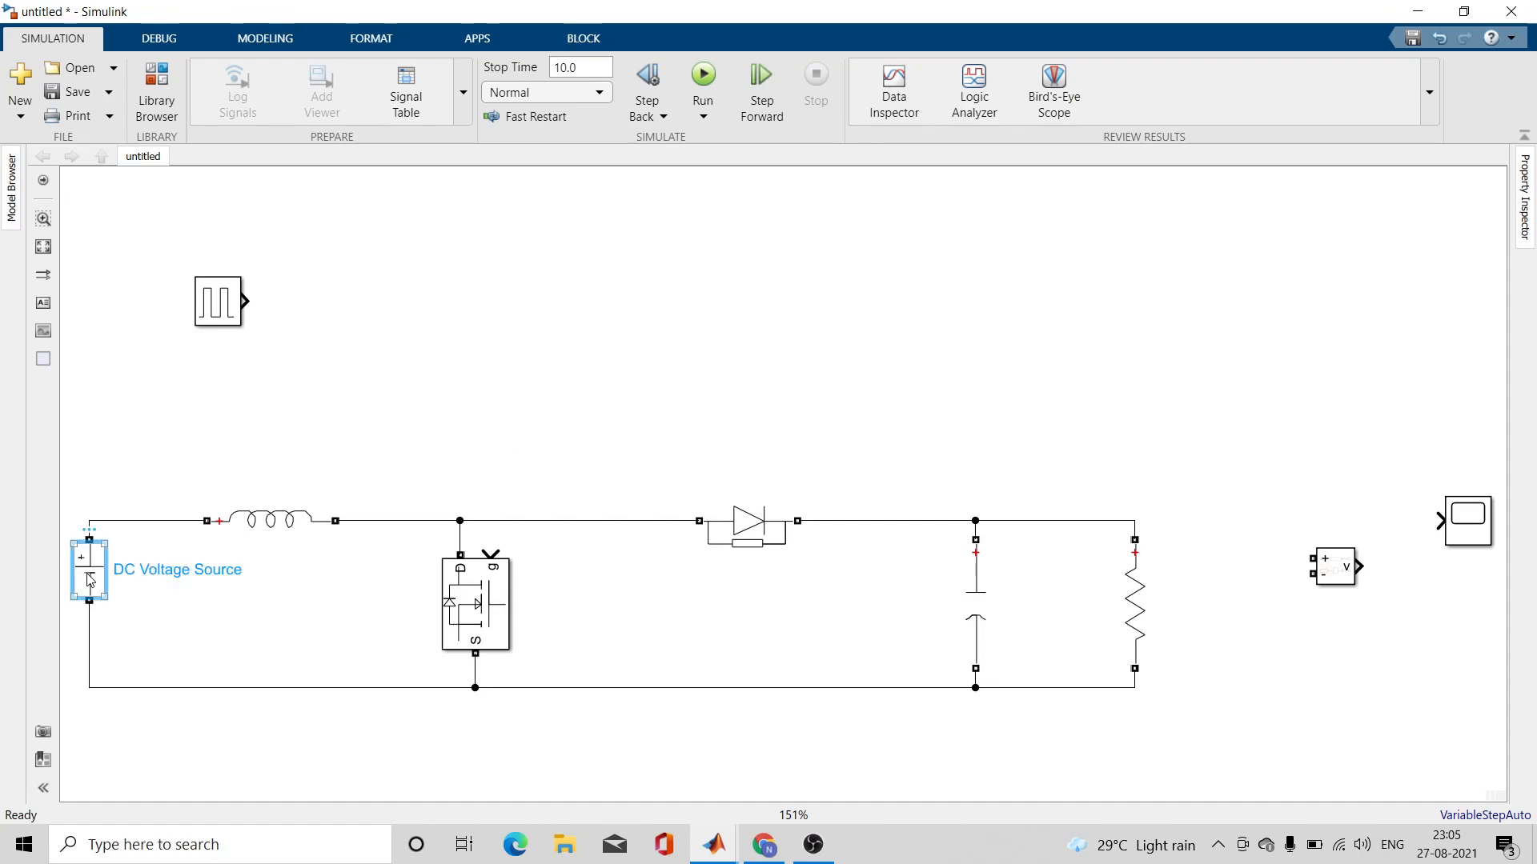
{"action": "double_click", "coordinate": [186, 572]}
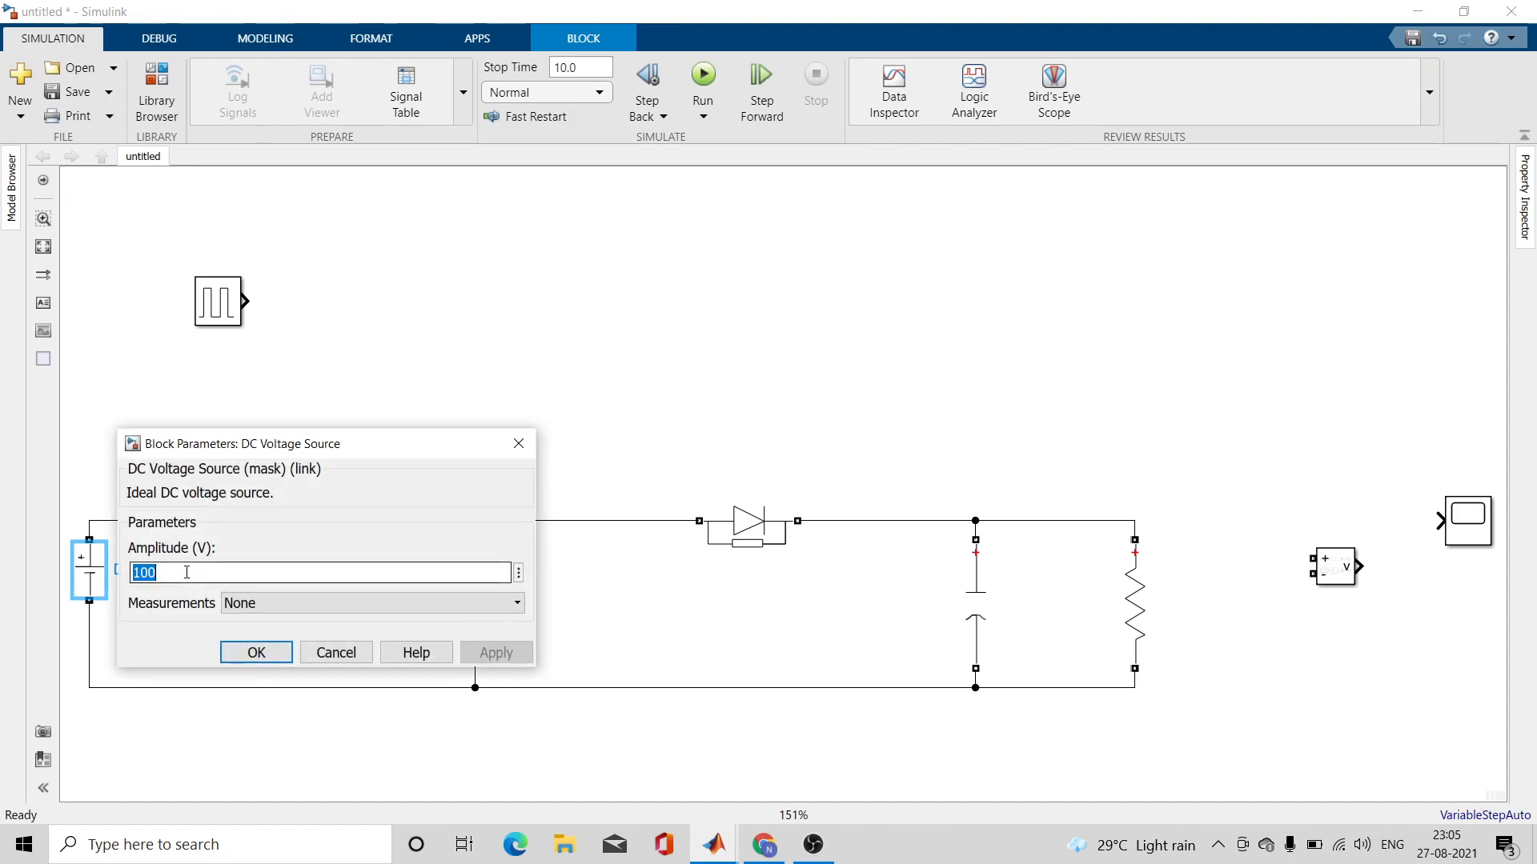
{"action": "type", "text": "12"}
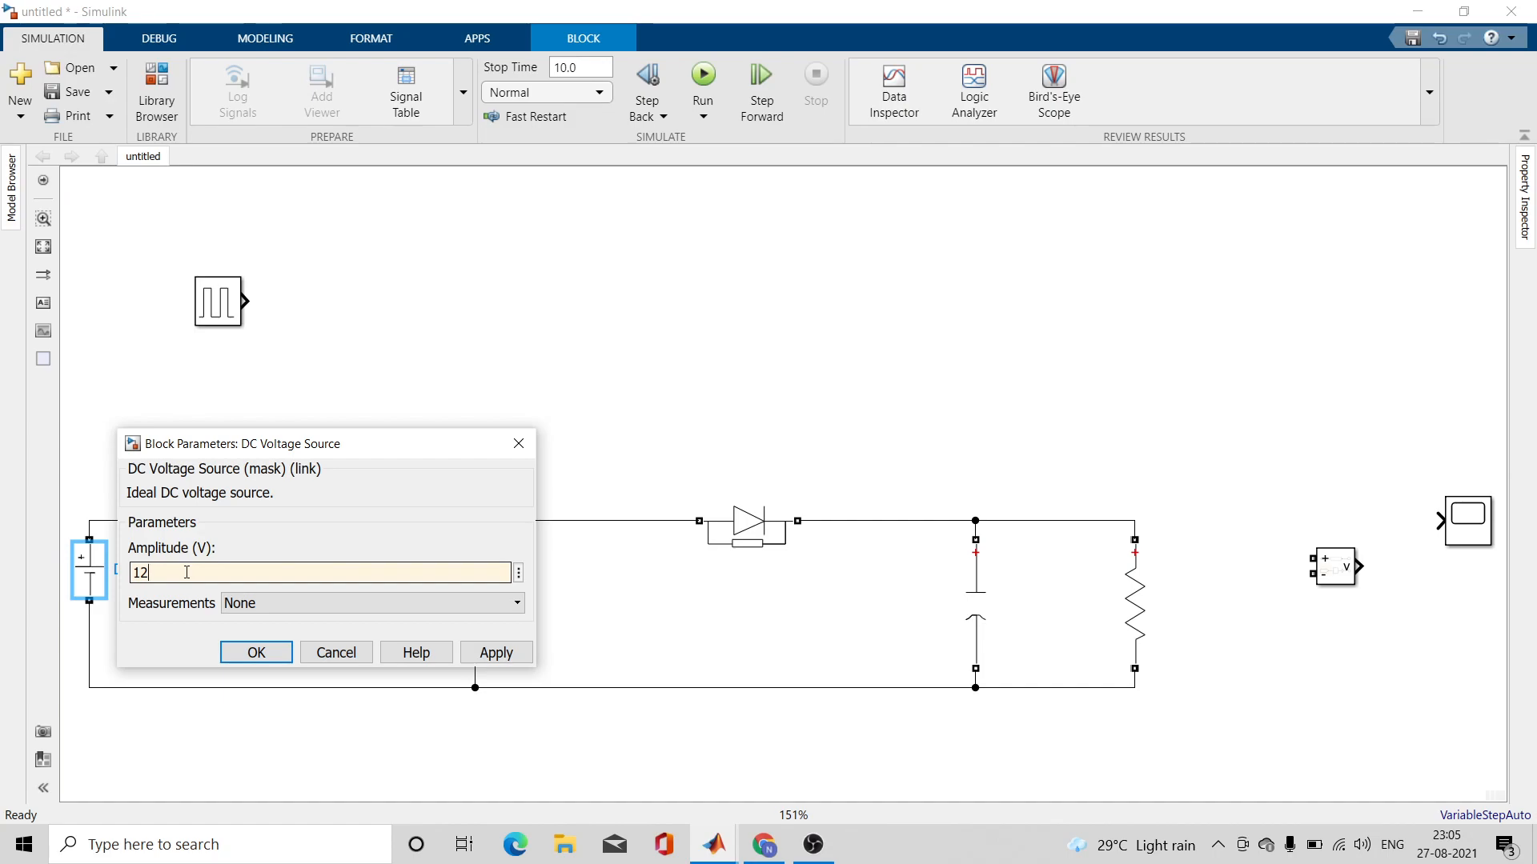
{"action": "left_click", "coordinate": [490, 652]}
{"action": "left_click", "coordinate": [255, 652]}
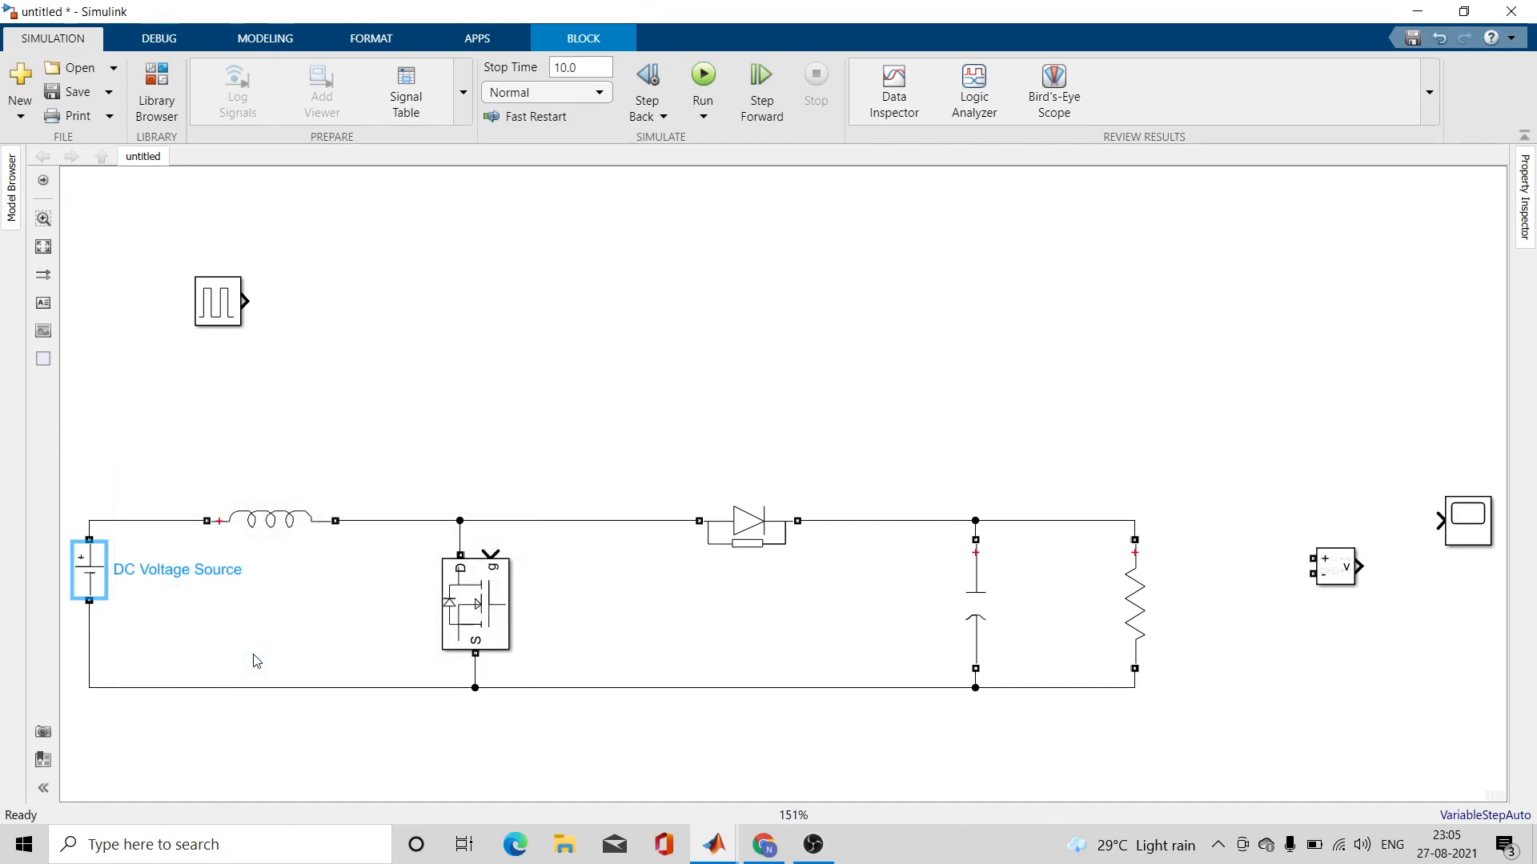
- Move the voltage measurement block closer to the resistor and connect its positive and negative inputs across the resistor
{"action": "mouse_move", "coordinate": [1343, 584]}
{"action": "left_mouse_down"}
{"action": "mouse_move", "coordinate": [1321, 570]}
{"action": "mouse_move", "coordinate": [1274, 600]}
{"action": "mouse_move", "coordinate": [1134, 520]}
{"action": "left_mouse_up"}
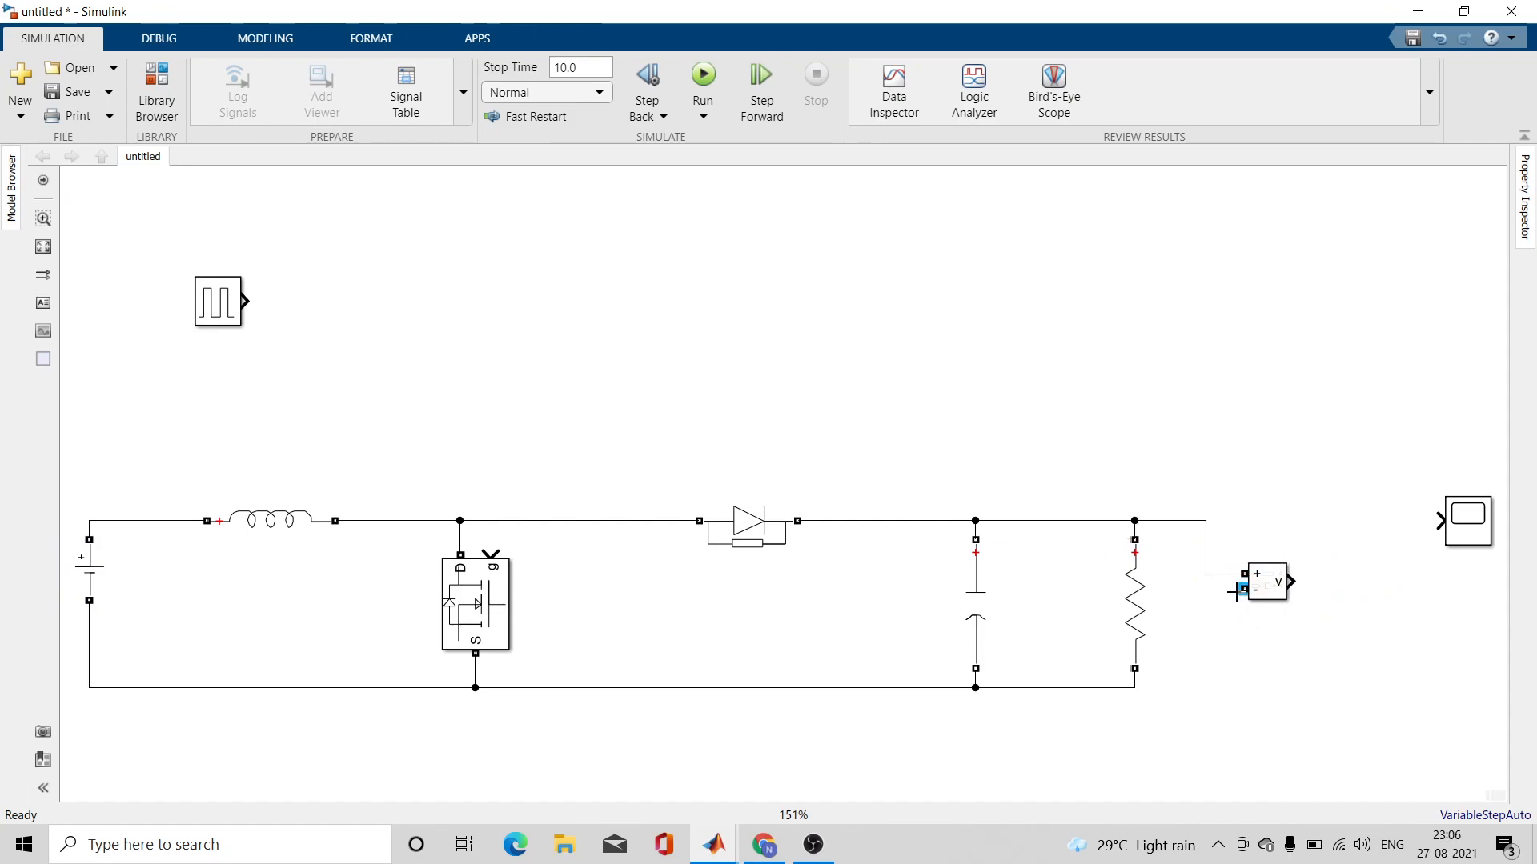
{"action": "mouse_move", "coordinate": [1236, 591]}
{"action": "left_mouse_down"}
{"action": "mouse_move", "coordinate": [1211, 672]}
{"action": "mouse_move", "coordinate": [1136, 688]}
{"action": "left_mouse_up"}
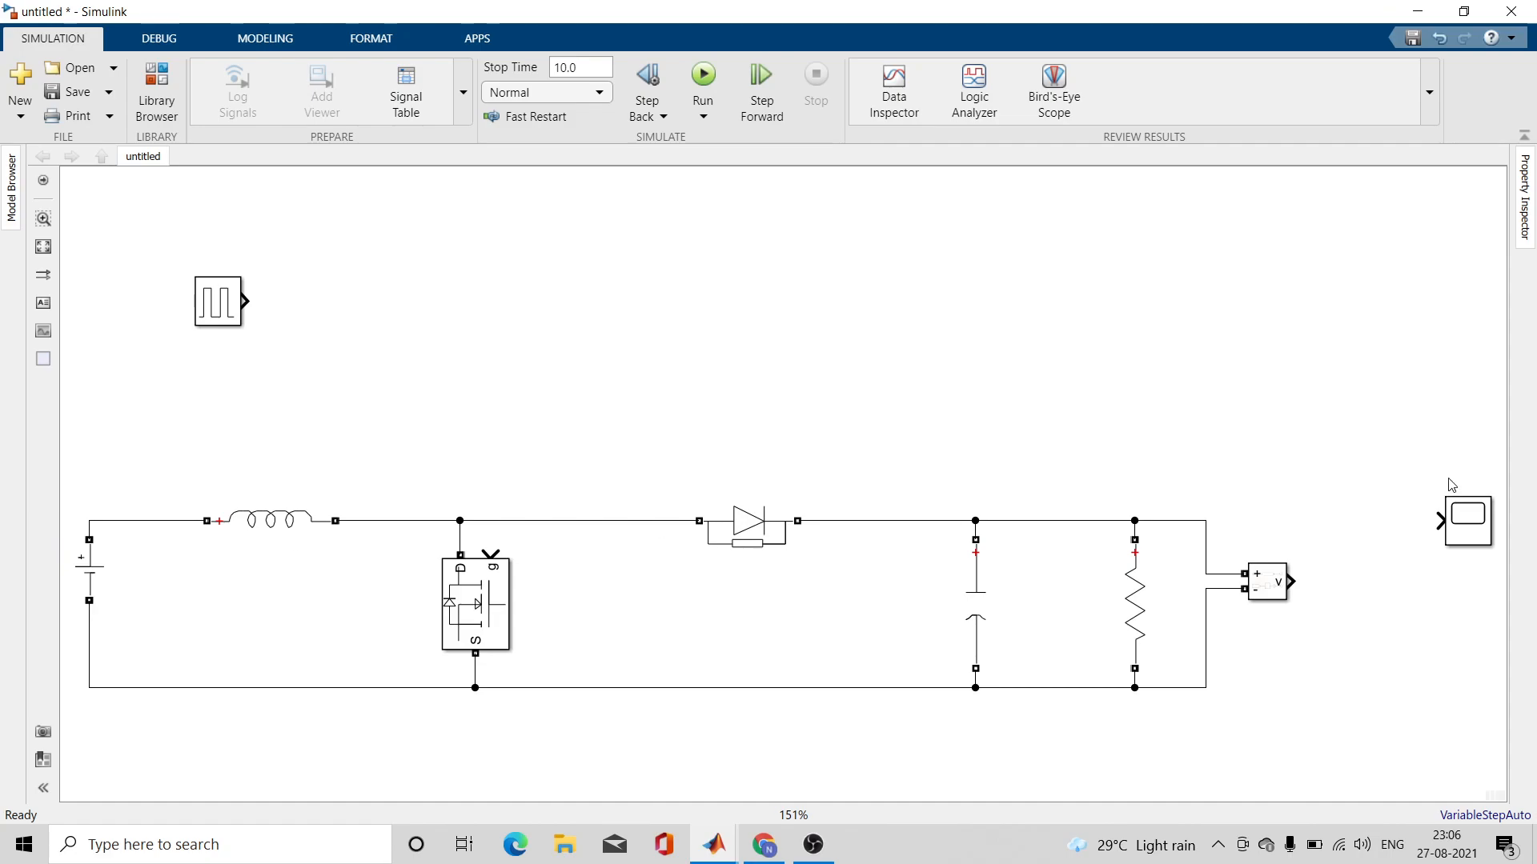
- Align the scope with the voltage measurement block and connect the measurement output to the scope's input
{"action": "left_click", "coordinate": [1456, 530]}
{"action": "left_click_drag", "start_coordinate": [1456, 529], "coordinate": [1427, 582]}
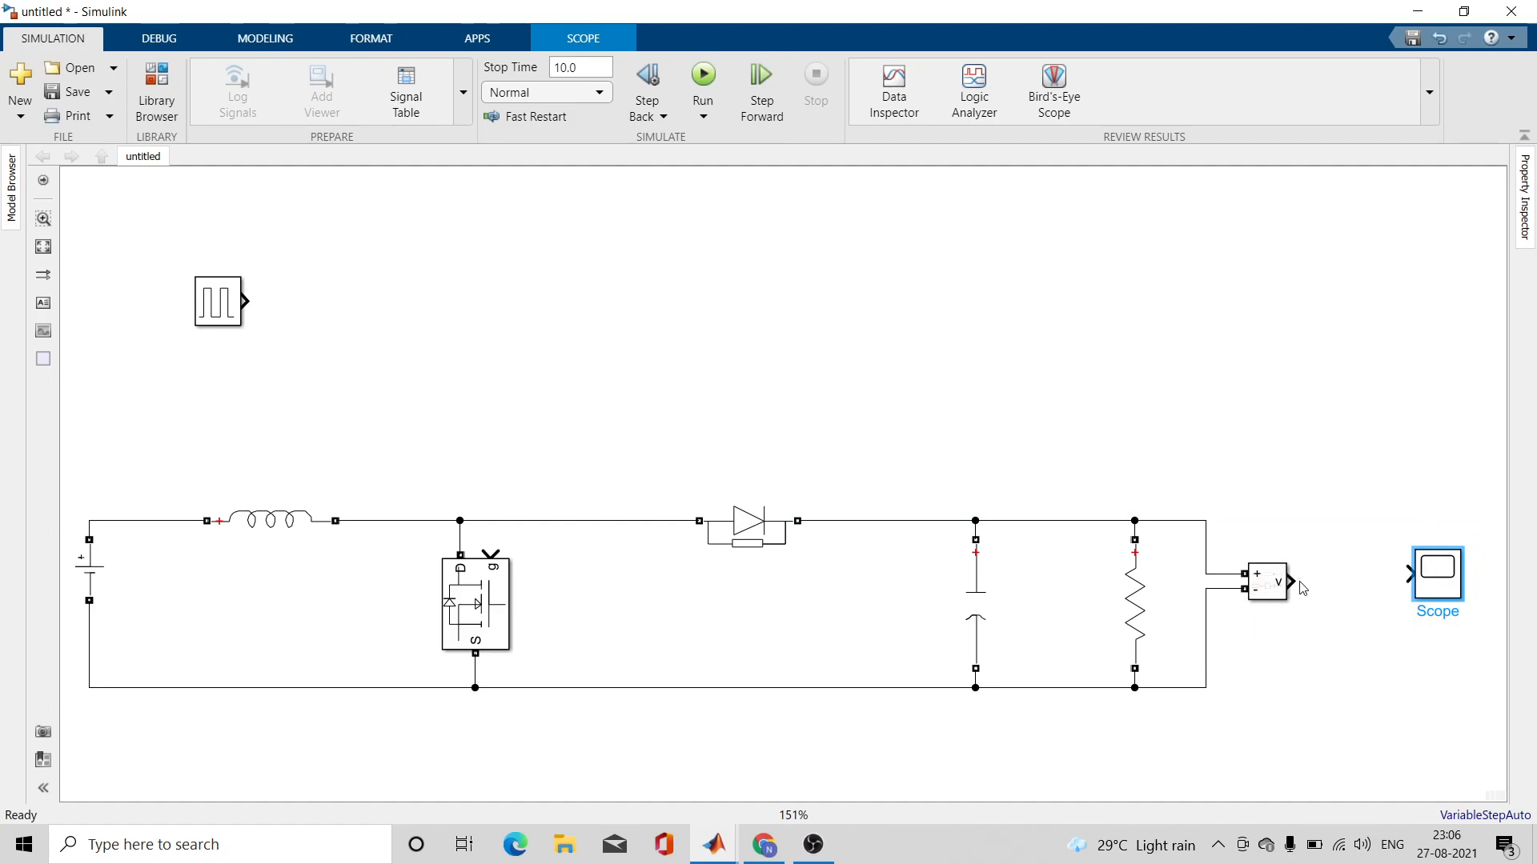
{"action": "left_click_drag", "start_coordinate": [1303, 588], "coordinate": [1438, 585]}
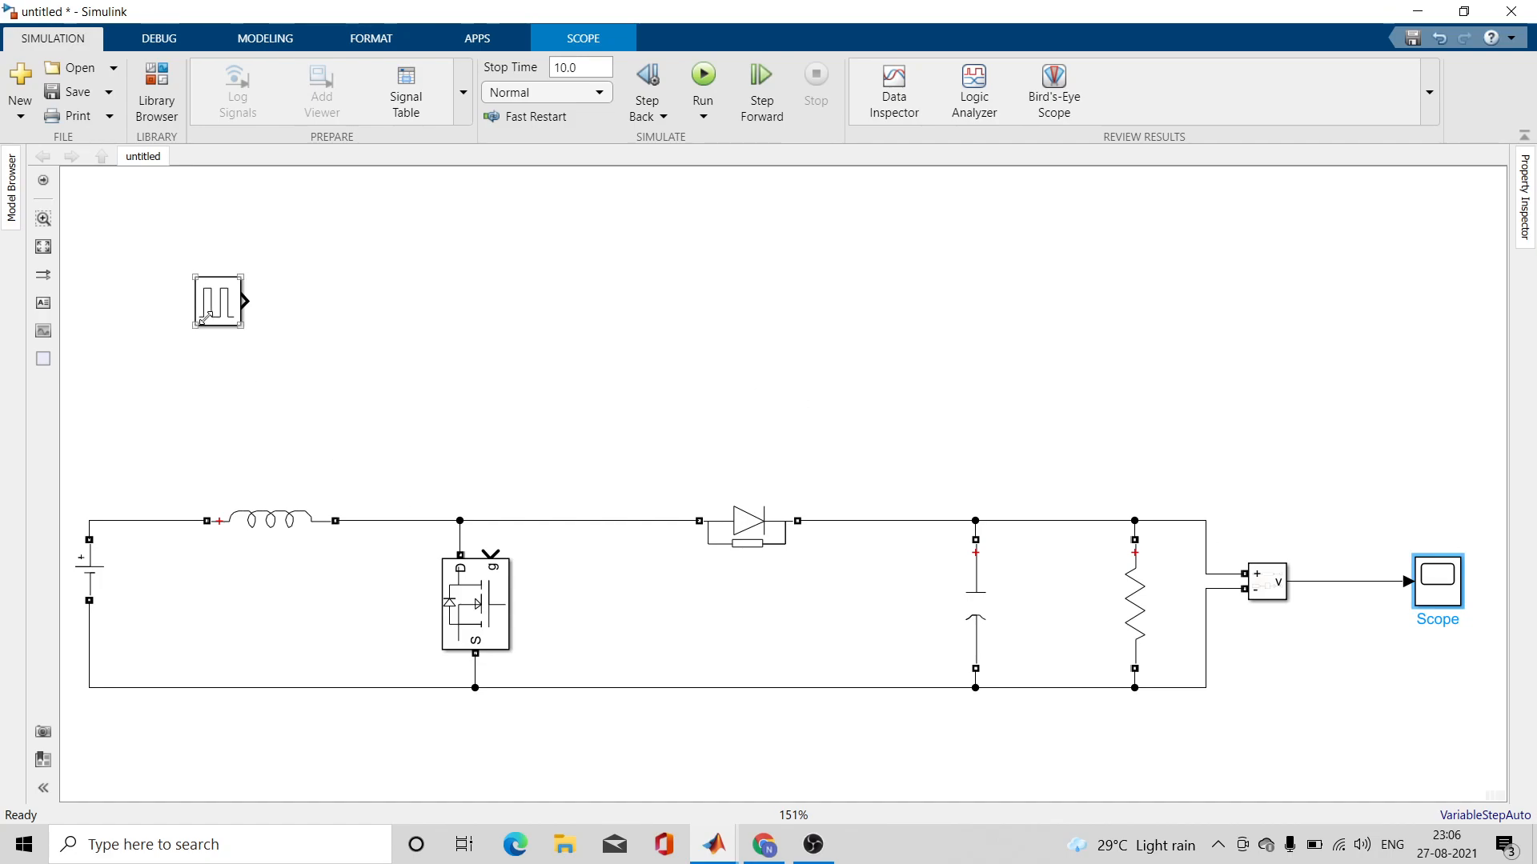
- Move the Pulse Generator closer to the Mosfet above the inductor and connect its output to the Mosfet's gate
{"action": "left_click", "coordinate": [232, 311]}
{"action": "left_click_drag", "start_coordinate": [232, 311], "coordinate": [340, 384]}
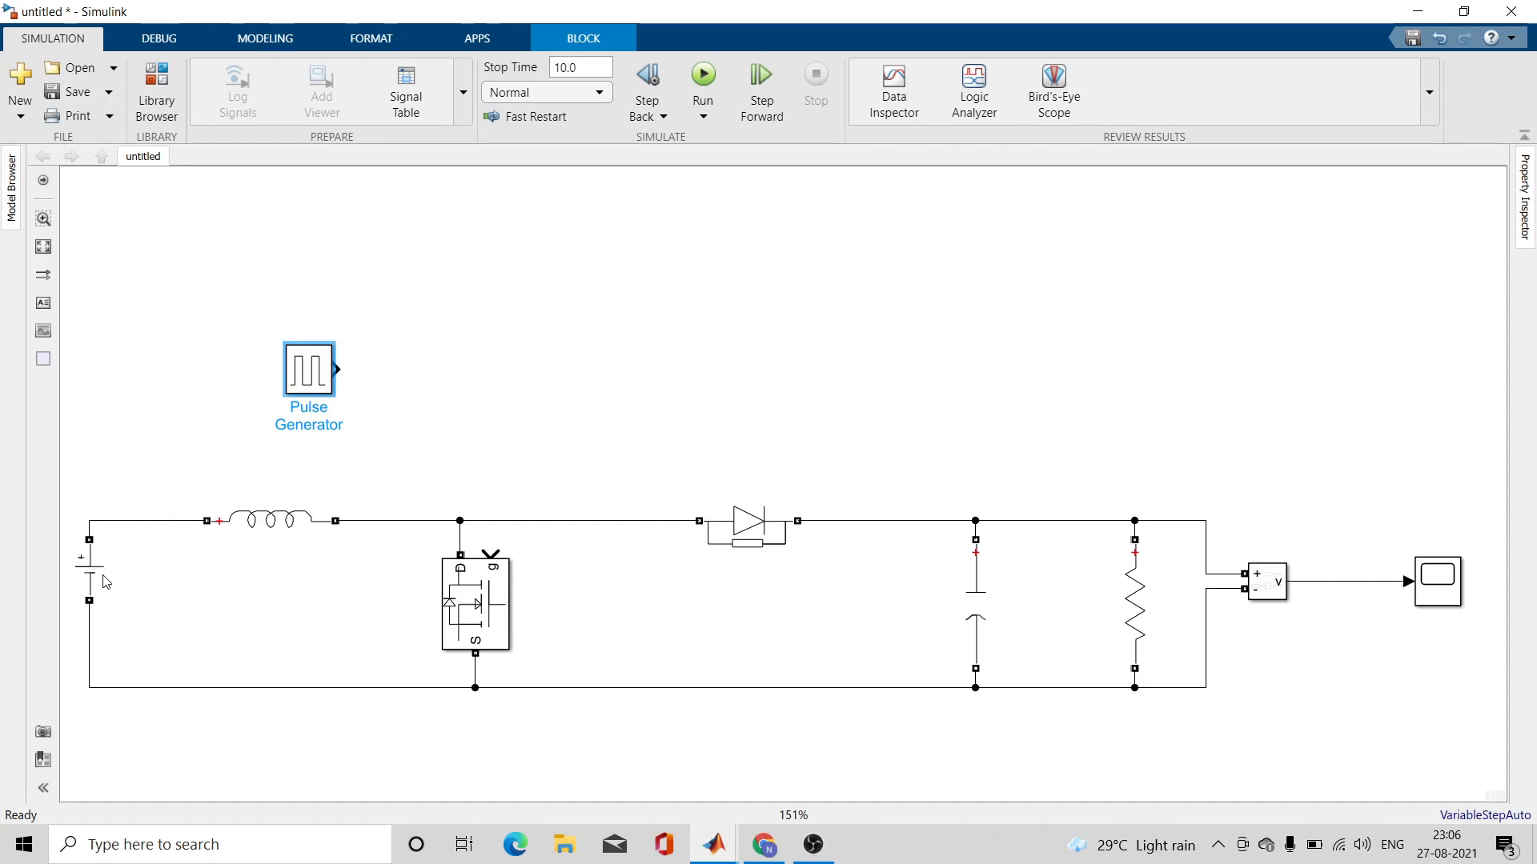
{"action": "left_click", "coordinate": [102, 589]}
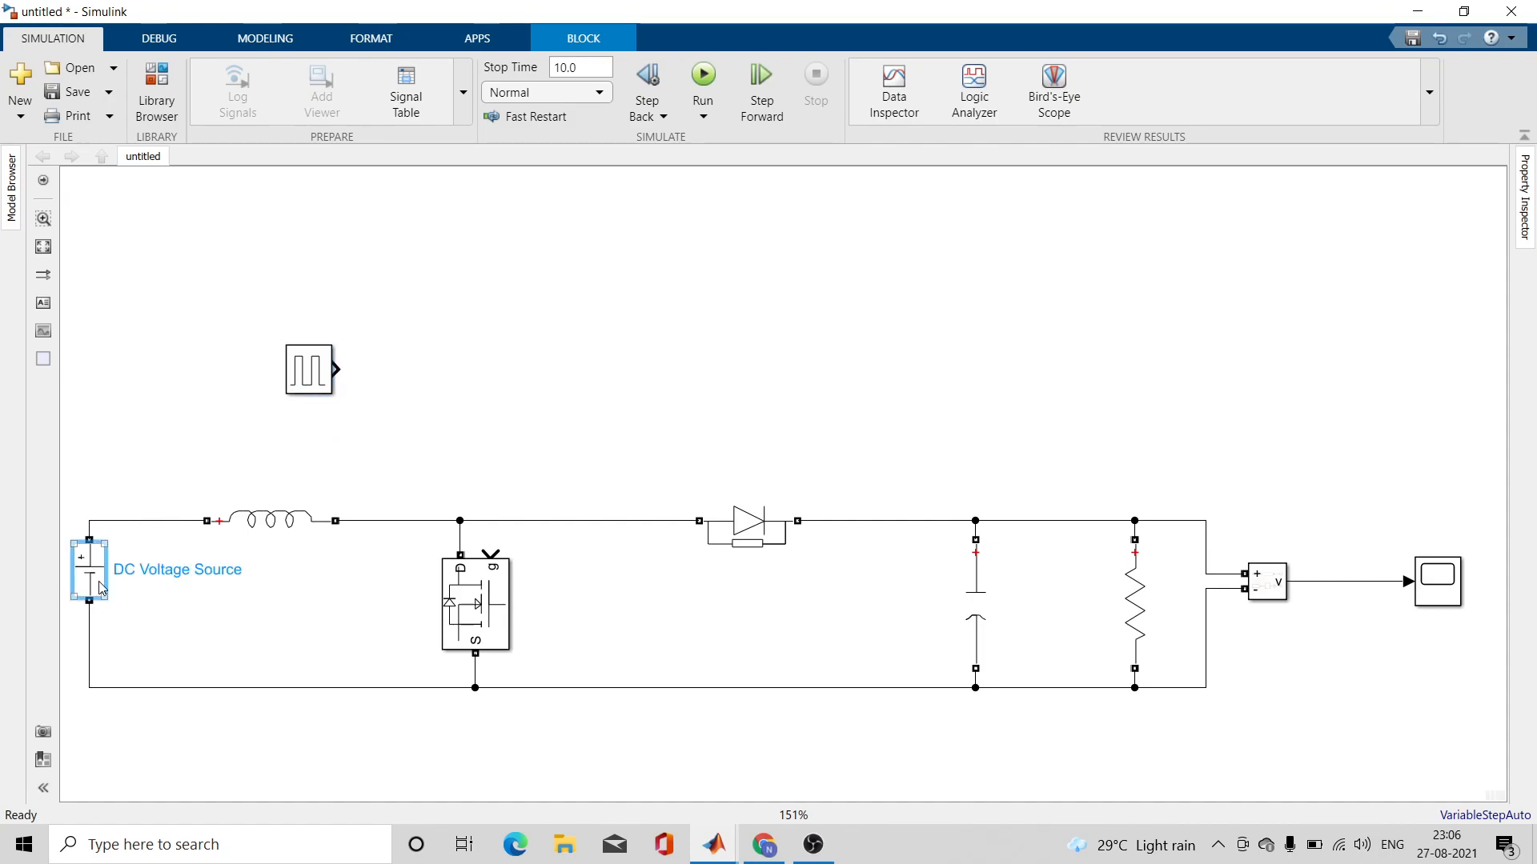
{"action": "left_click_drag", "start_coordinate": [102, 589], "coordinate": [1003, 744]}
{"action": "key", "text": "ctrl+z"}
{"action": "mouse_move", "coordinate": [336, 368]}
{"action": "left_mouse_down"}
{"action": "mouse_move", "coordinate": [471, 506]}
{"action": "mouse_move", "coordinate": [492, 553]}
{"action": "left_mouse_up"}
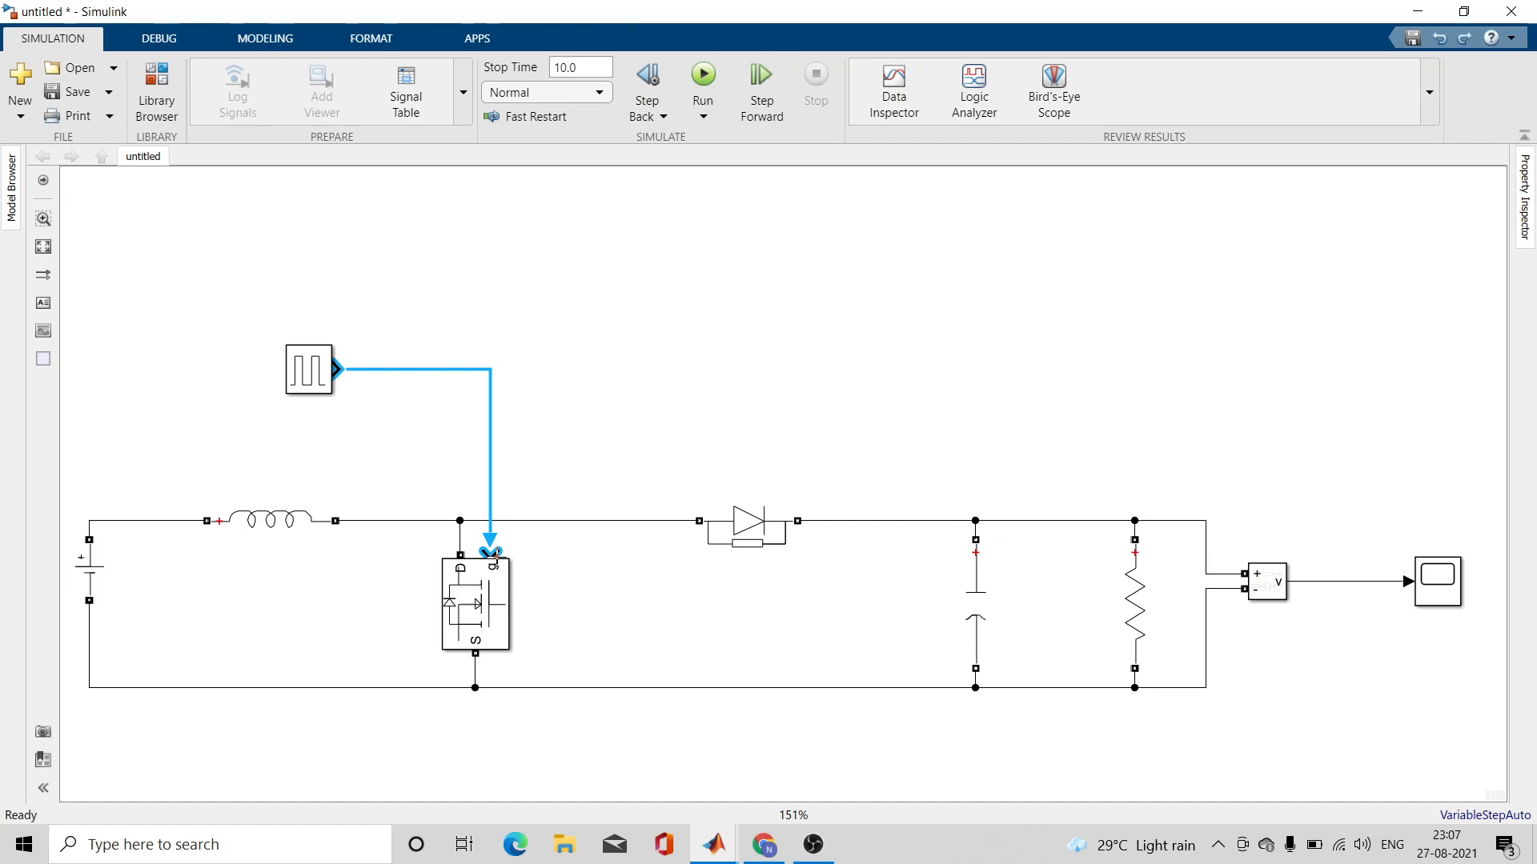
- Consult the boost converter design notes for the switching frequency and set the Pulse Generator's period to 4e-5 seconds
{"action": "double_click", "coordinate": [291, 367]}
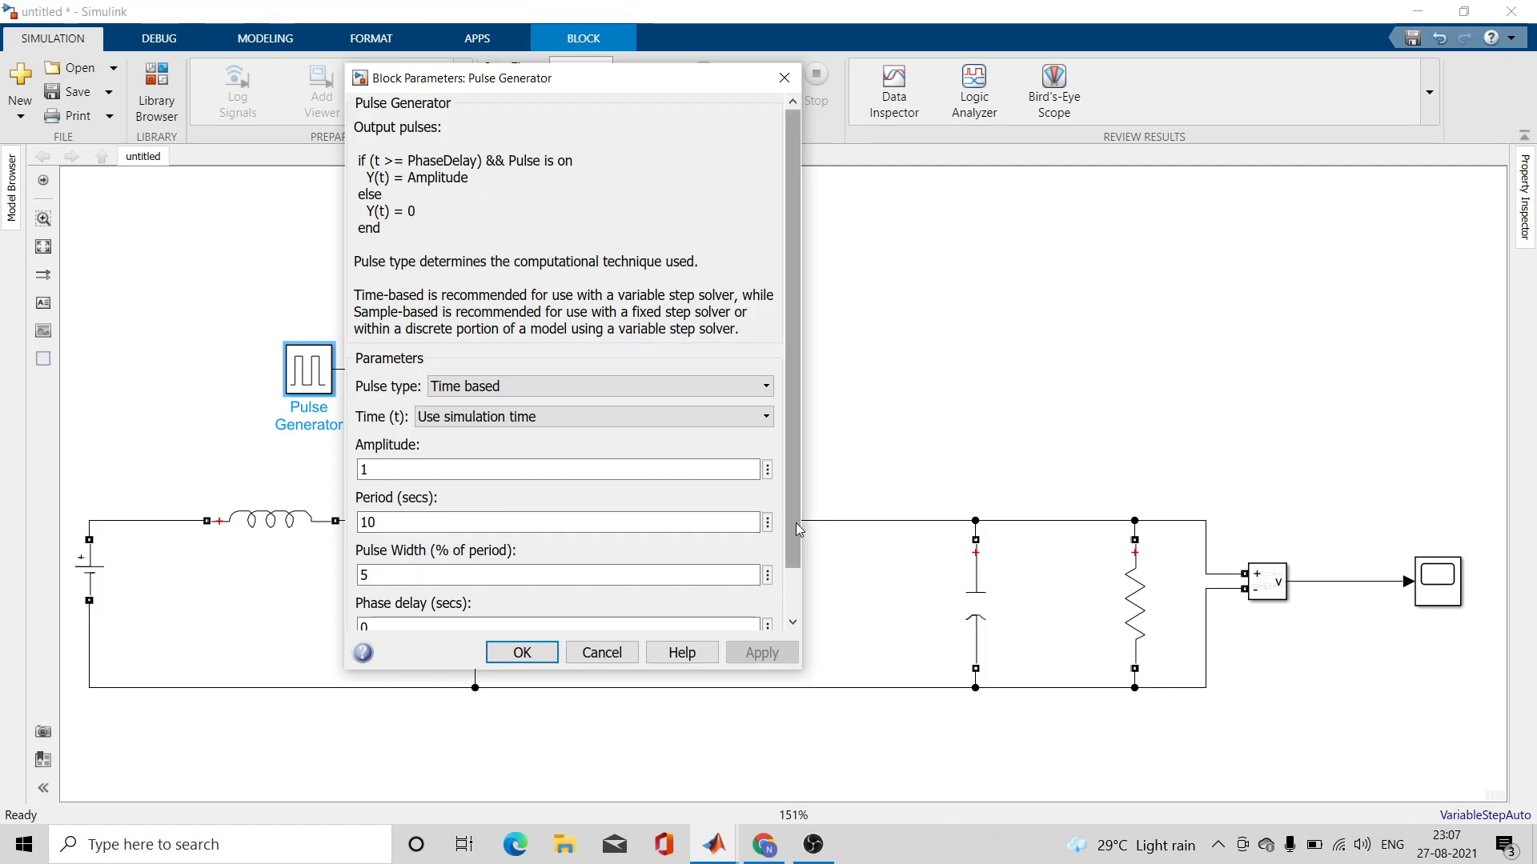
{"action": "left_click_drag", "start_coordinate": [799, 529], "coordinate": [799, 577]}
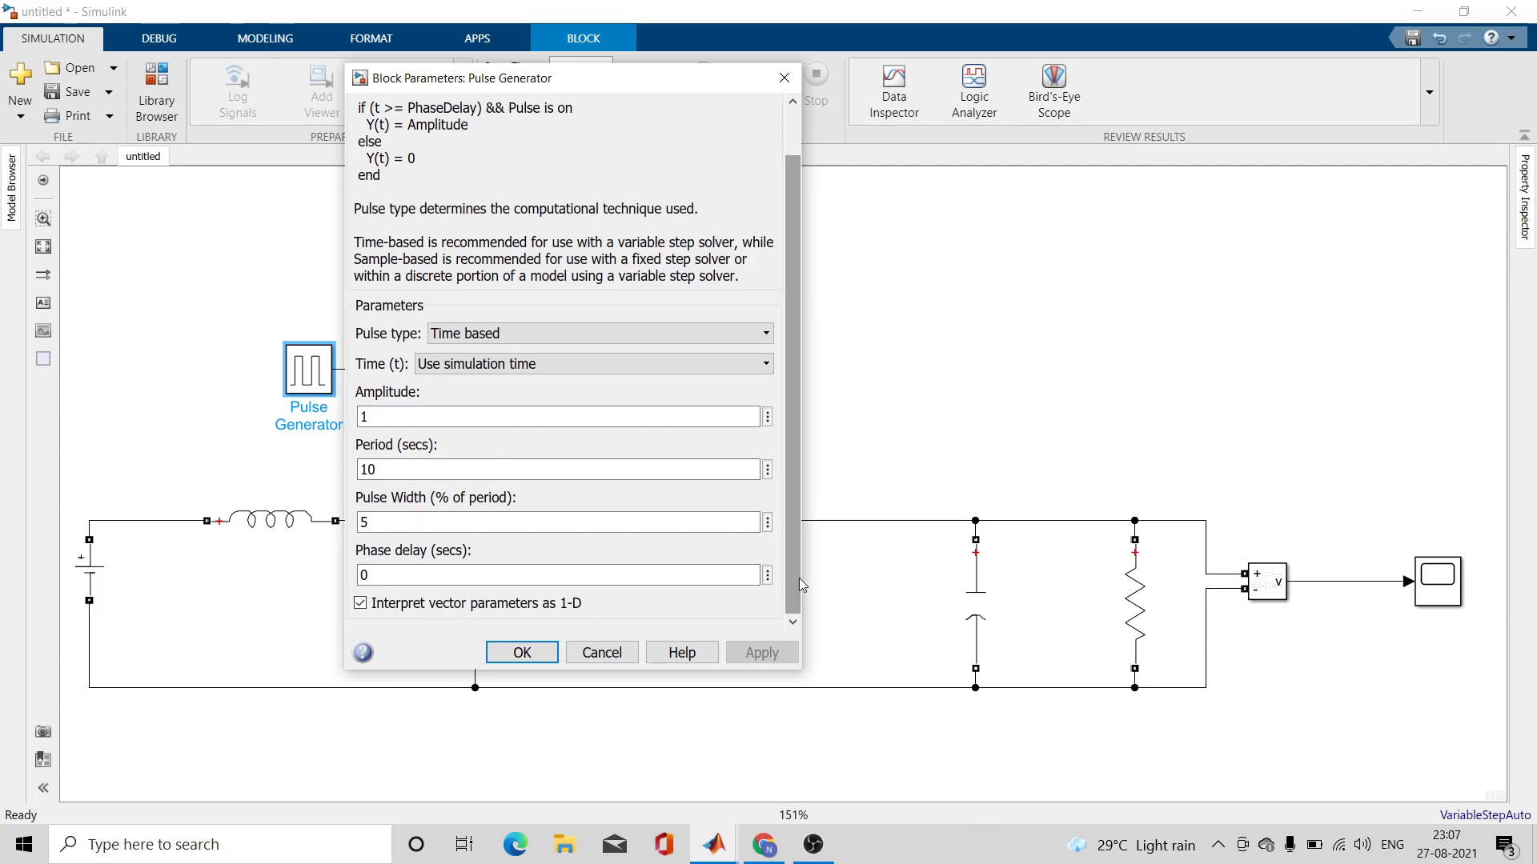
{"action": "left_click", "coordinate": [406, 471]}
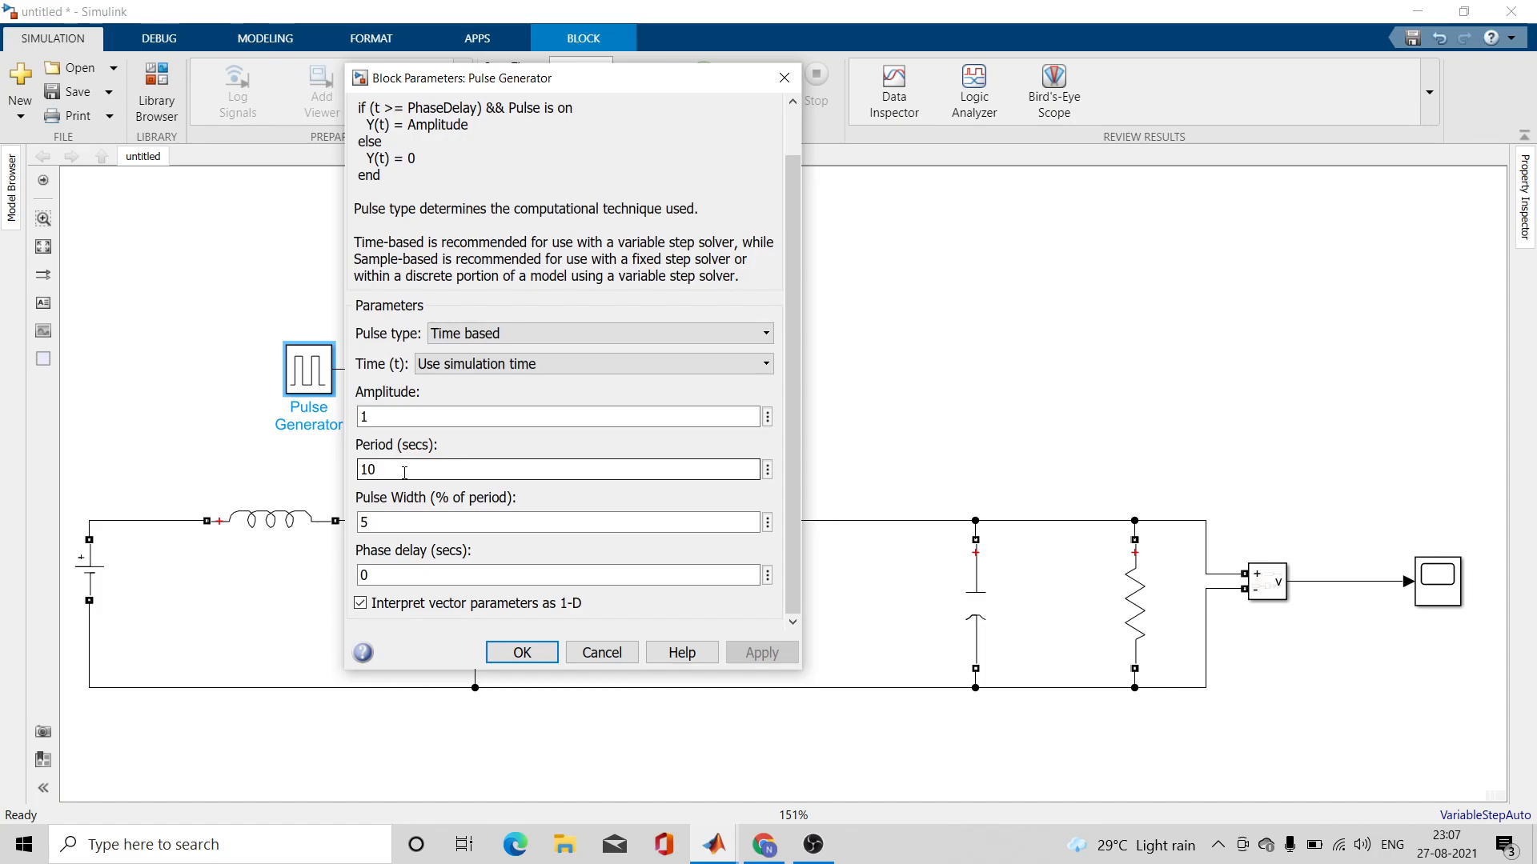
{"action": "left_click", "coordinate": [713, 845]}
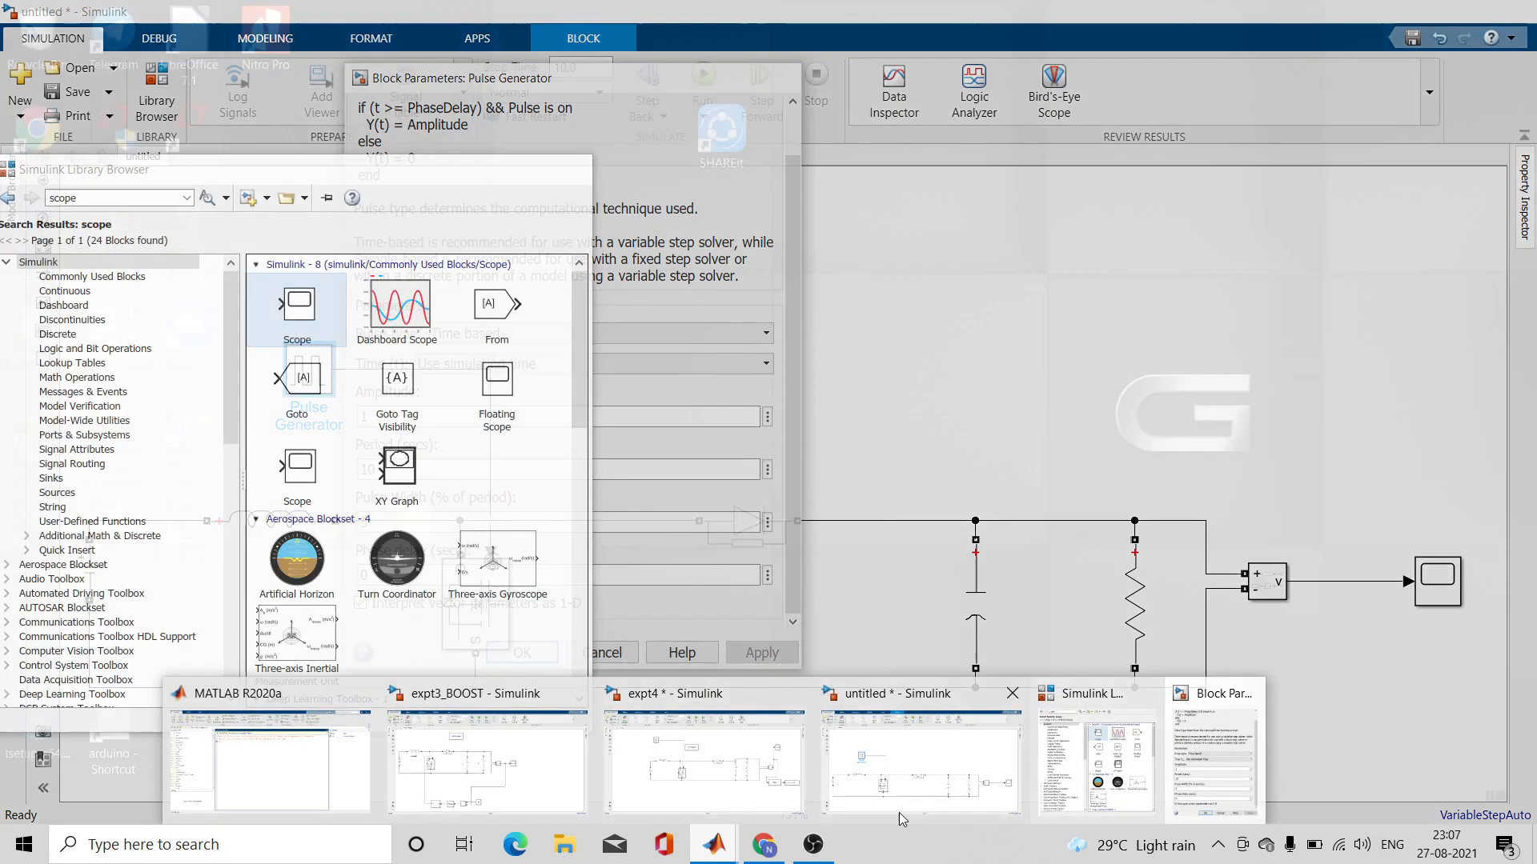
{"action": "mouse_move", "coordinate": [763, 845]}
{"action": "left_click", "coordinate": [780, 817]}
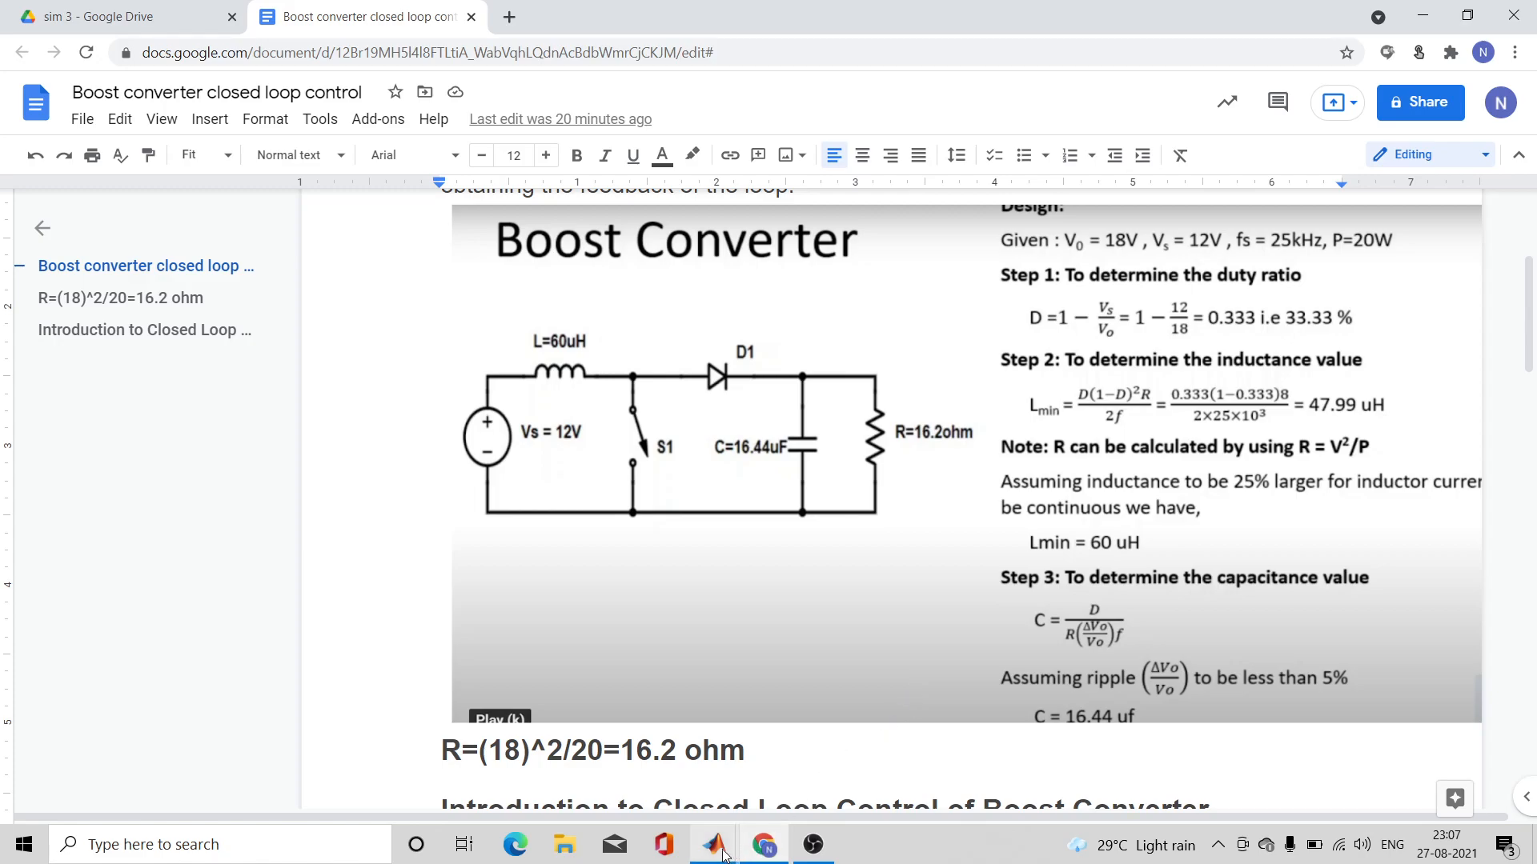
{"action": "mouse_move", "coordinate": [720, 854]}
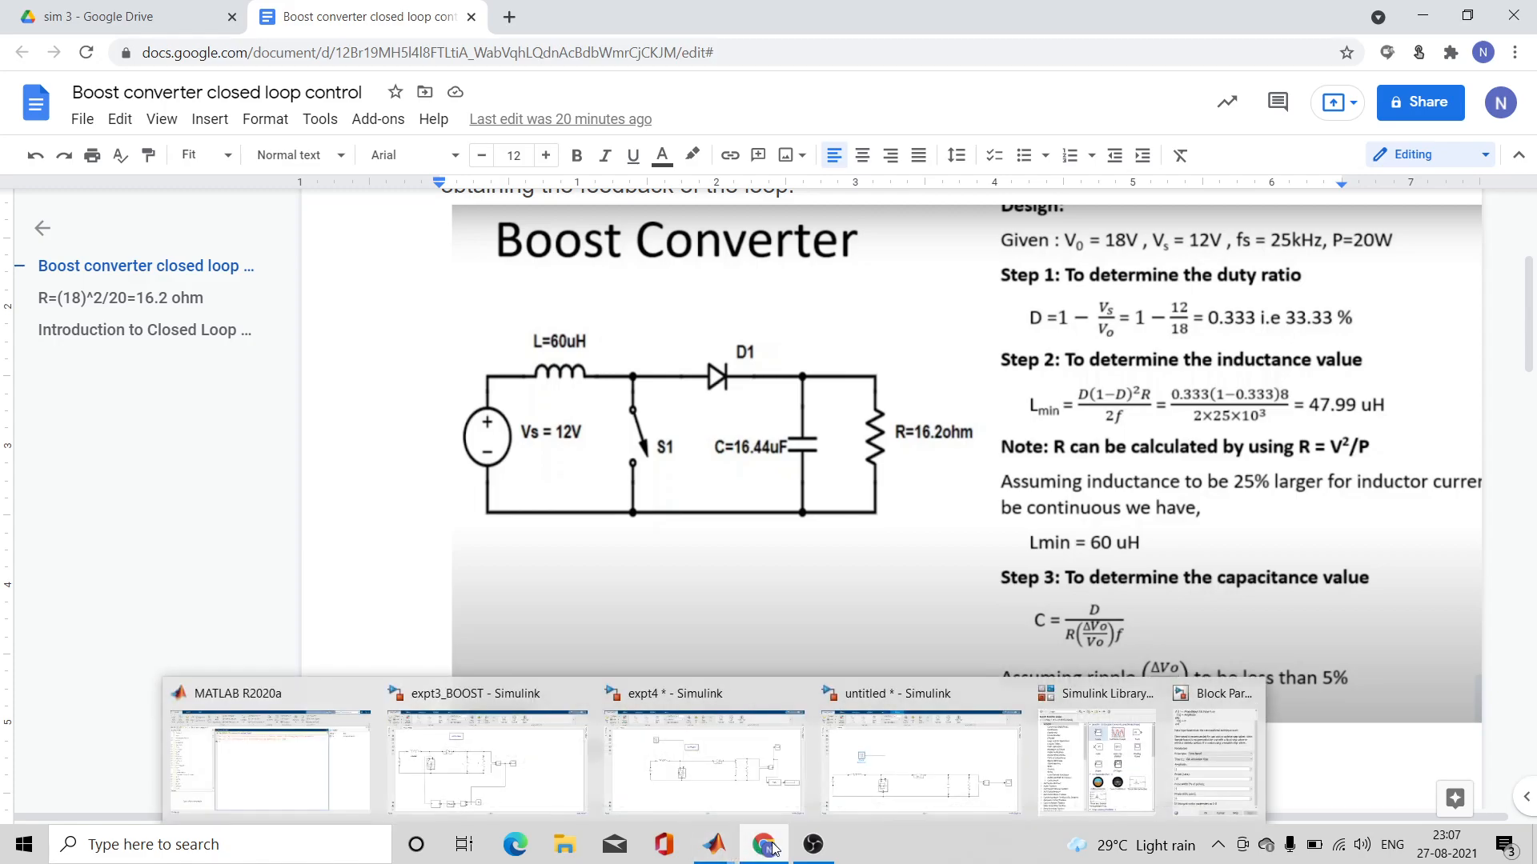
{"action": "mouse_move", "coordinate": [775, 850]}
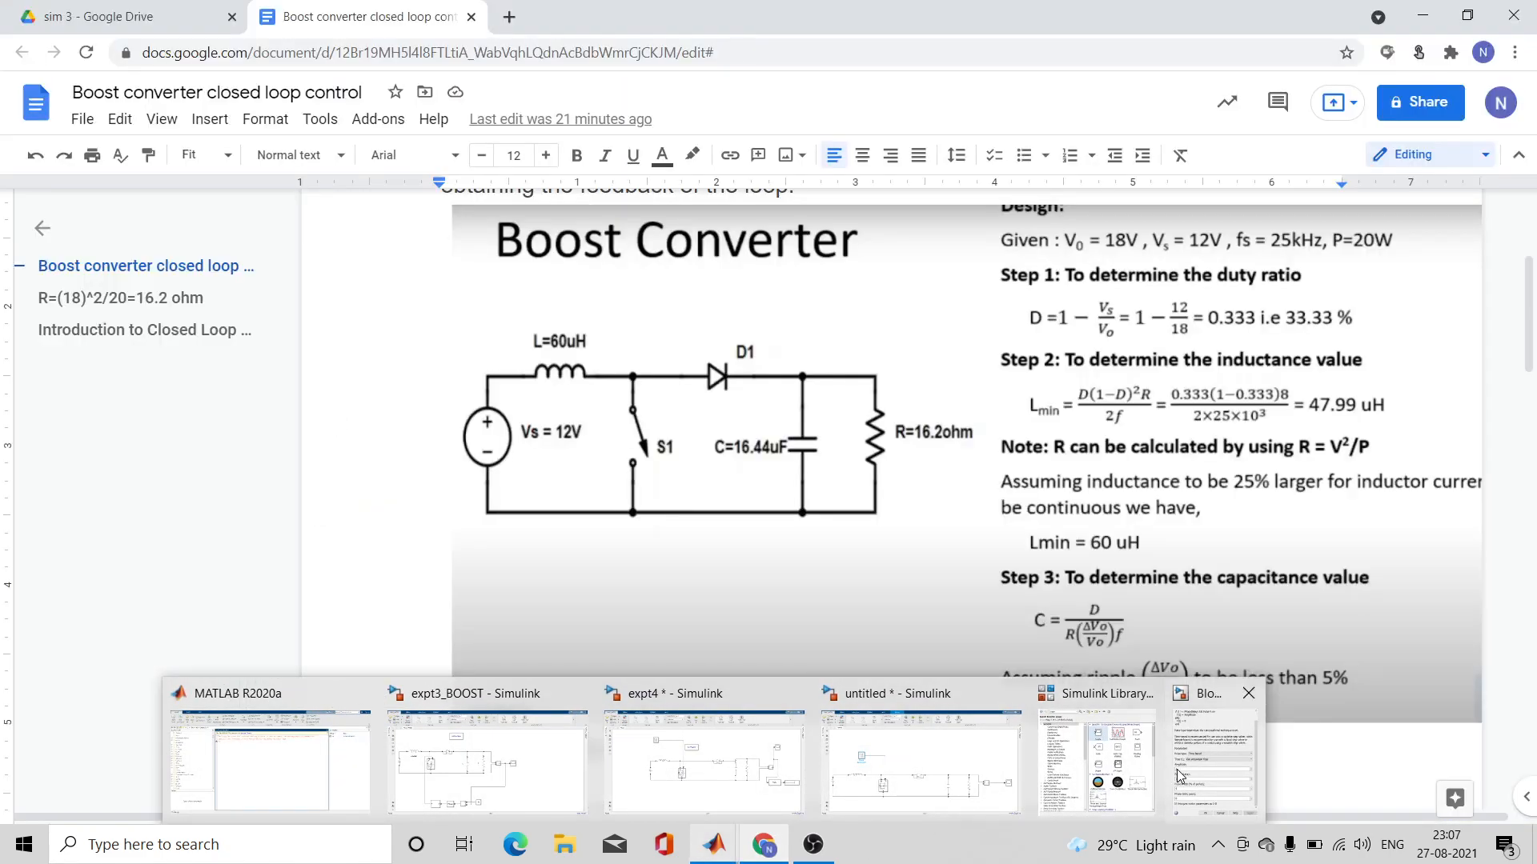
{"action": "left_click", "coordinate": [1179, 775]}
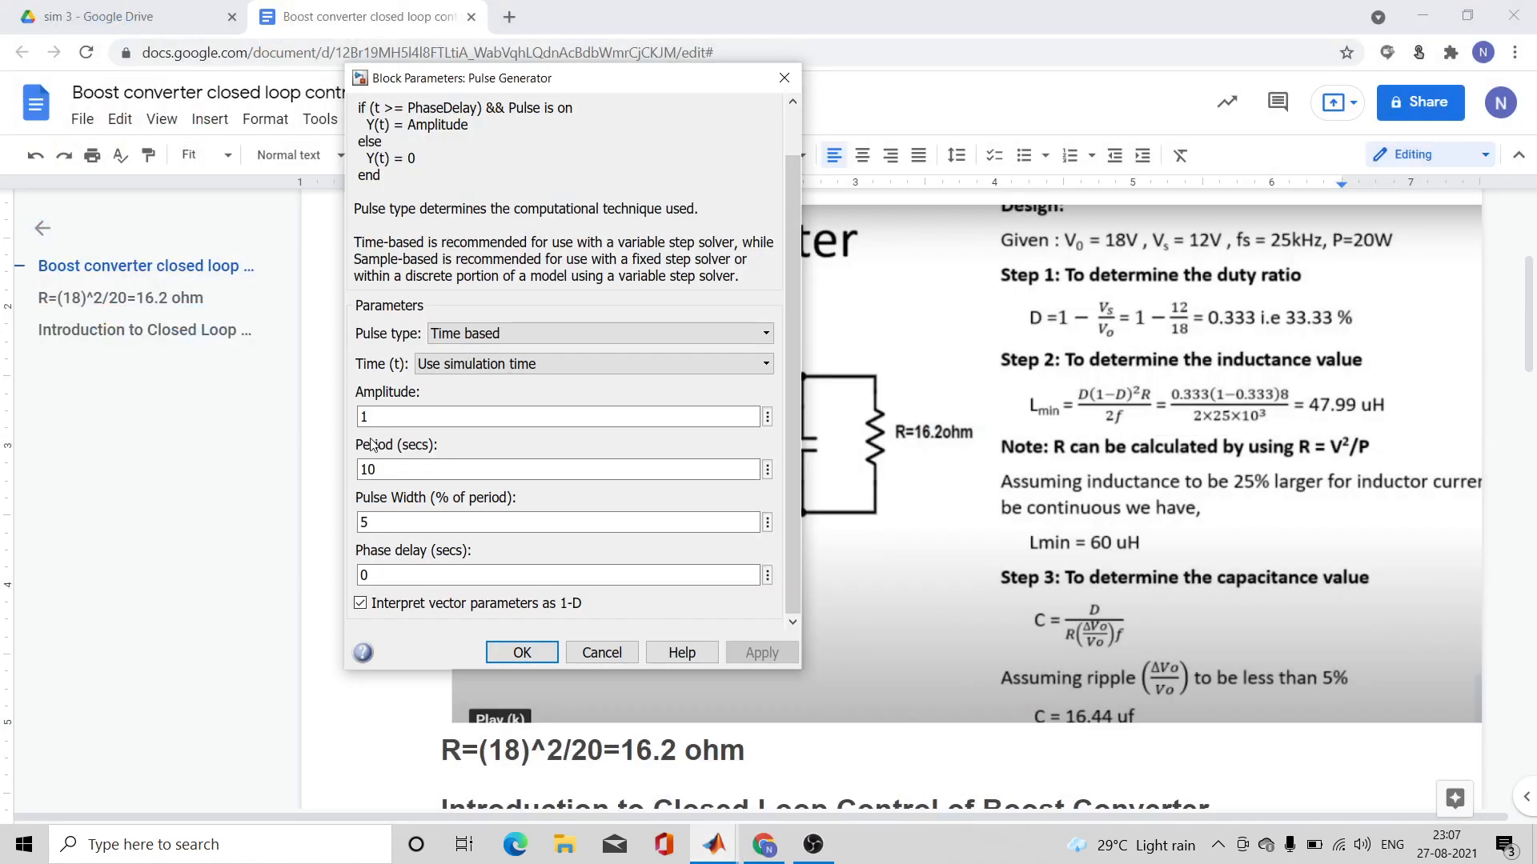
{"action": "double_click", "coordinate": [396, 465]}
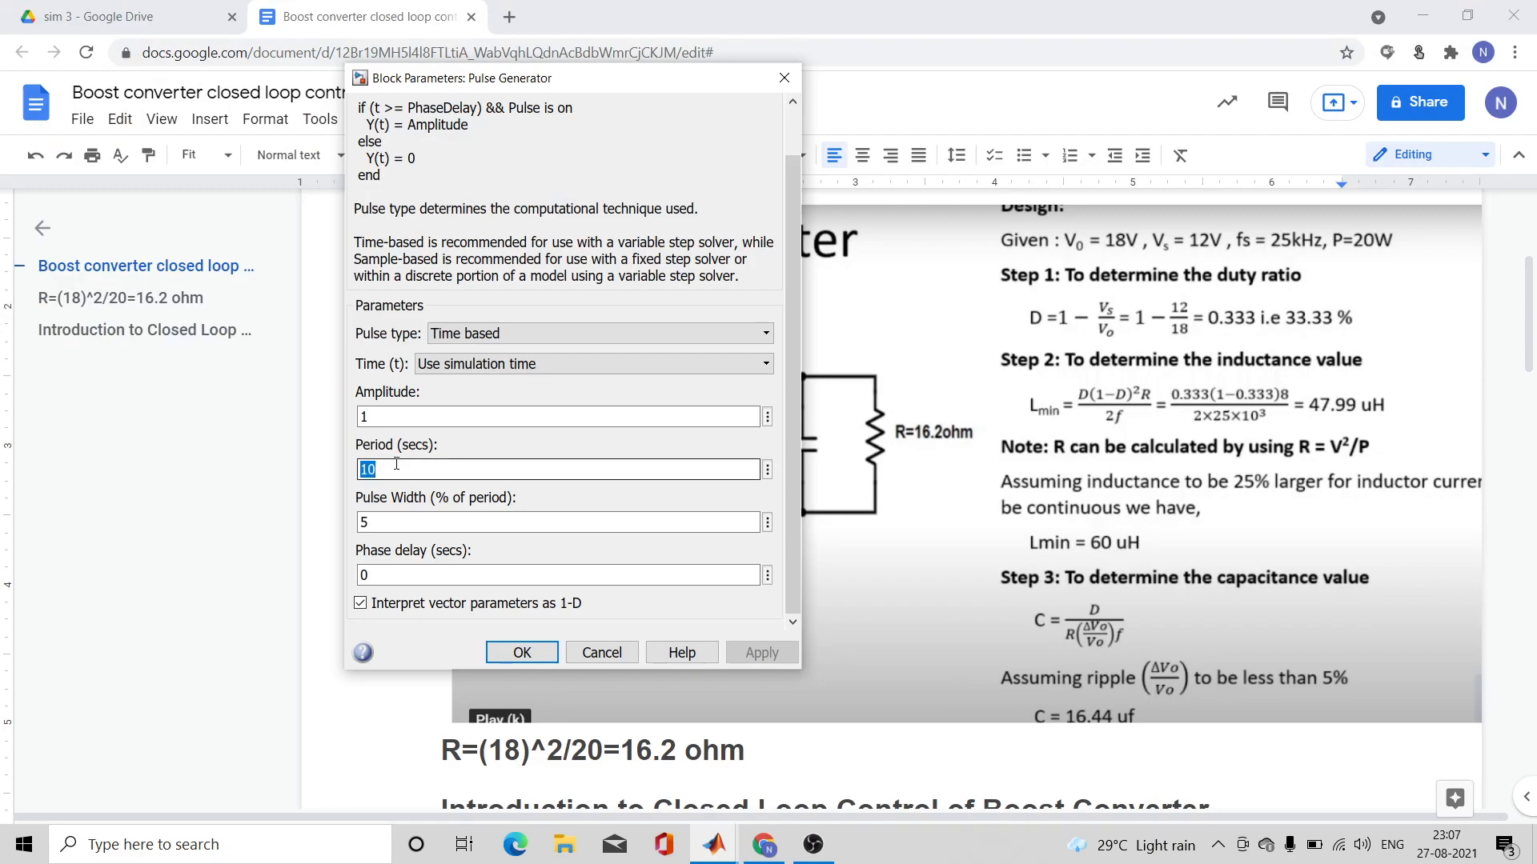
{"action": "type", "text": "4e-"}
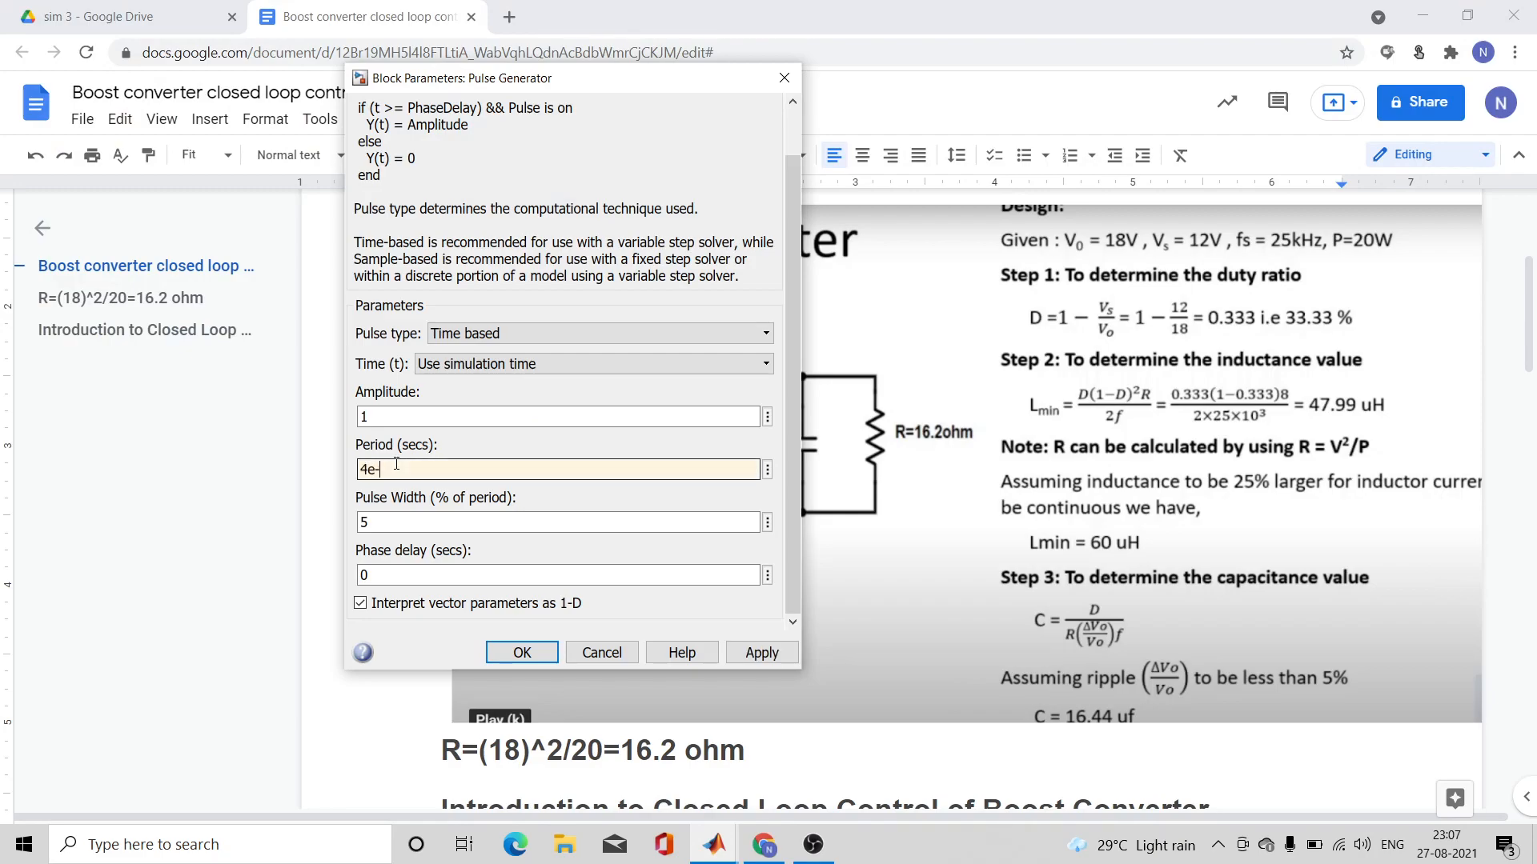
{"action": "type", "text": "5"}
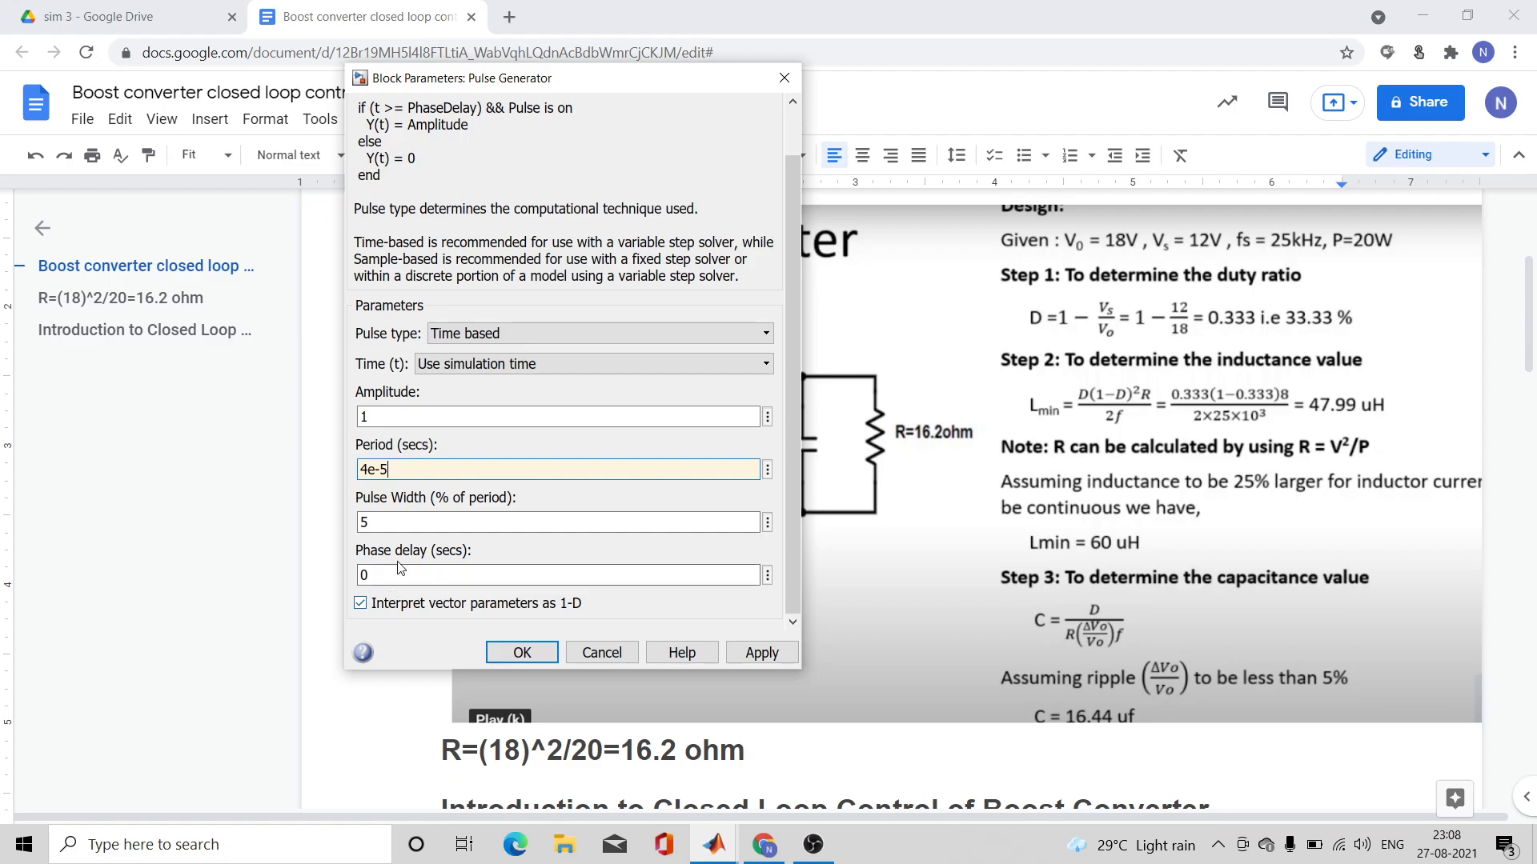
- Set the Pulse Generator's pulse width to 33.33 % of the period and accept the parameters
{"action": "double_click", "coordinate": [420, 528]}
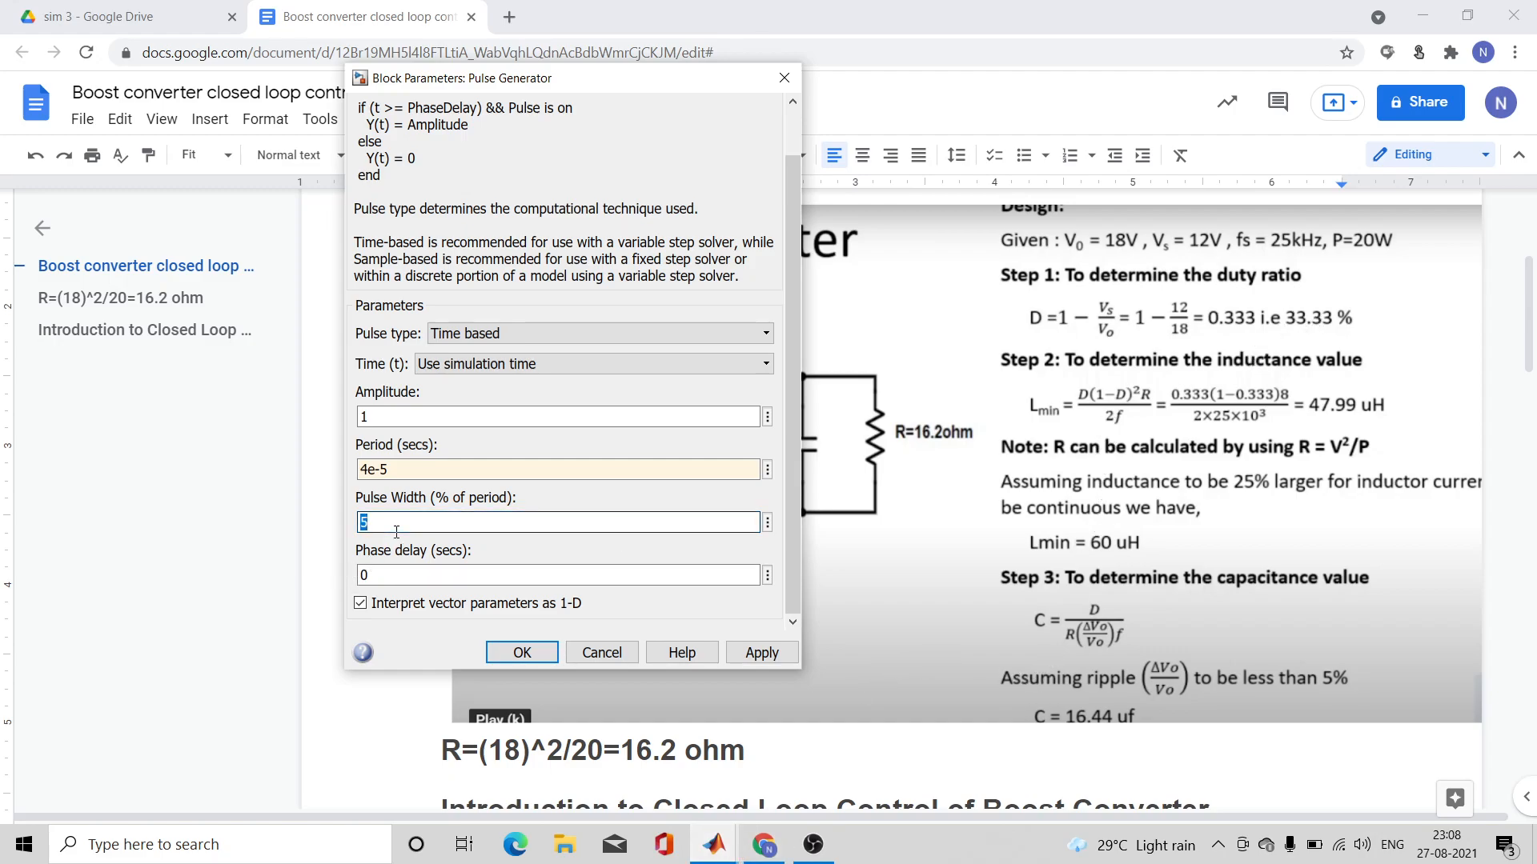
{"action": "type", "text": "33.33"}
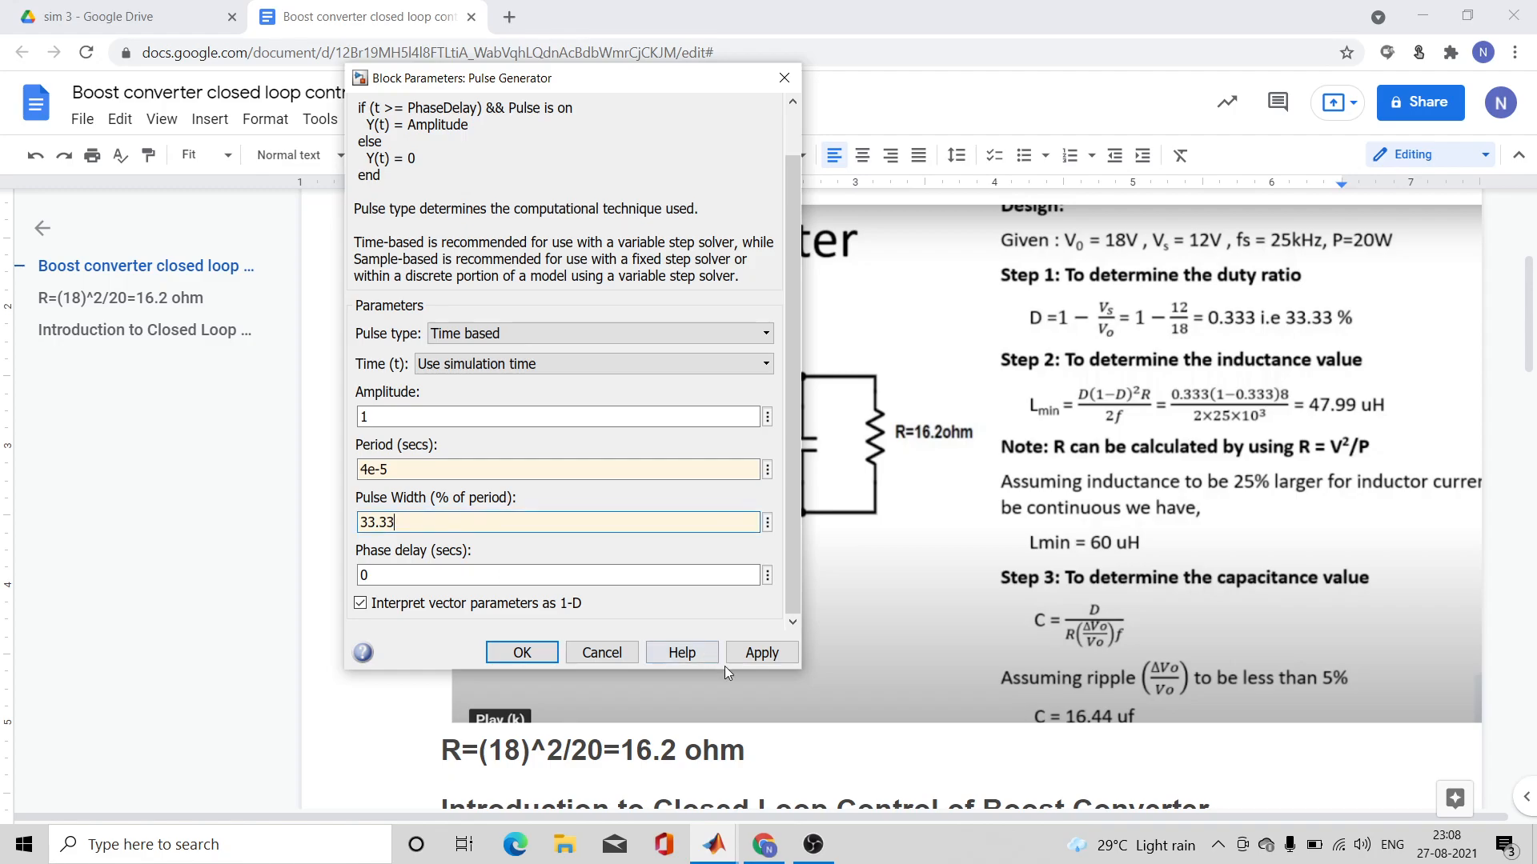
{"action": "left_click", "coordinate": [753, 652]}
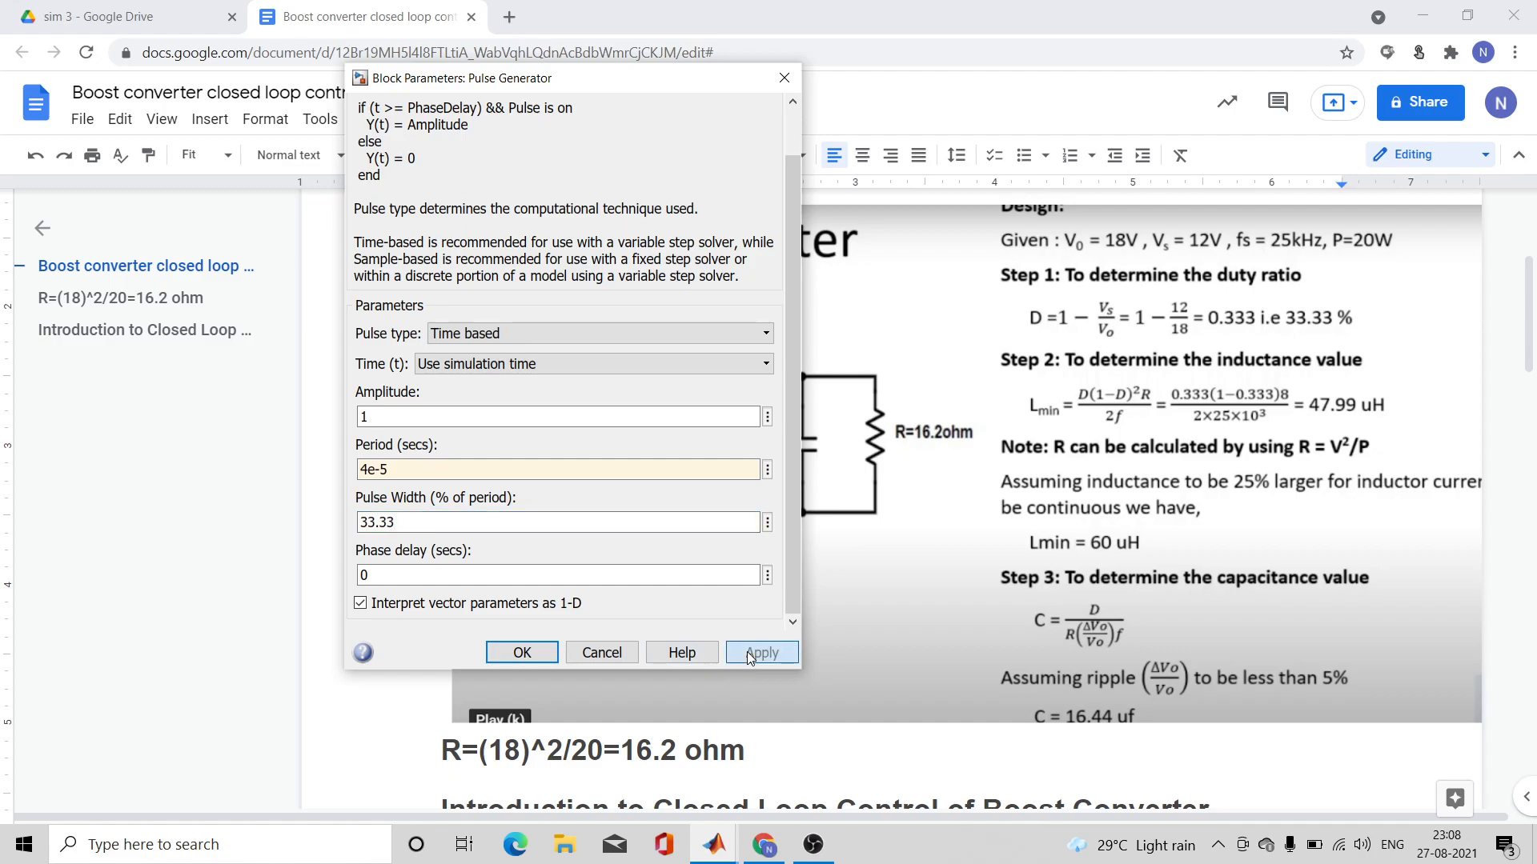
{"action": "left_click", "coordinate": [514, 651]}
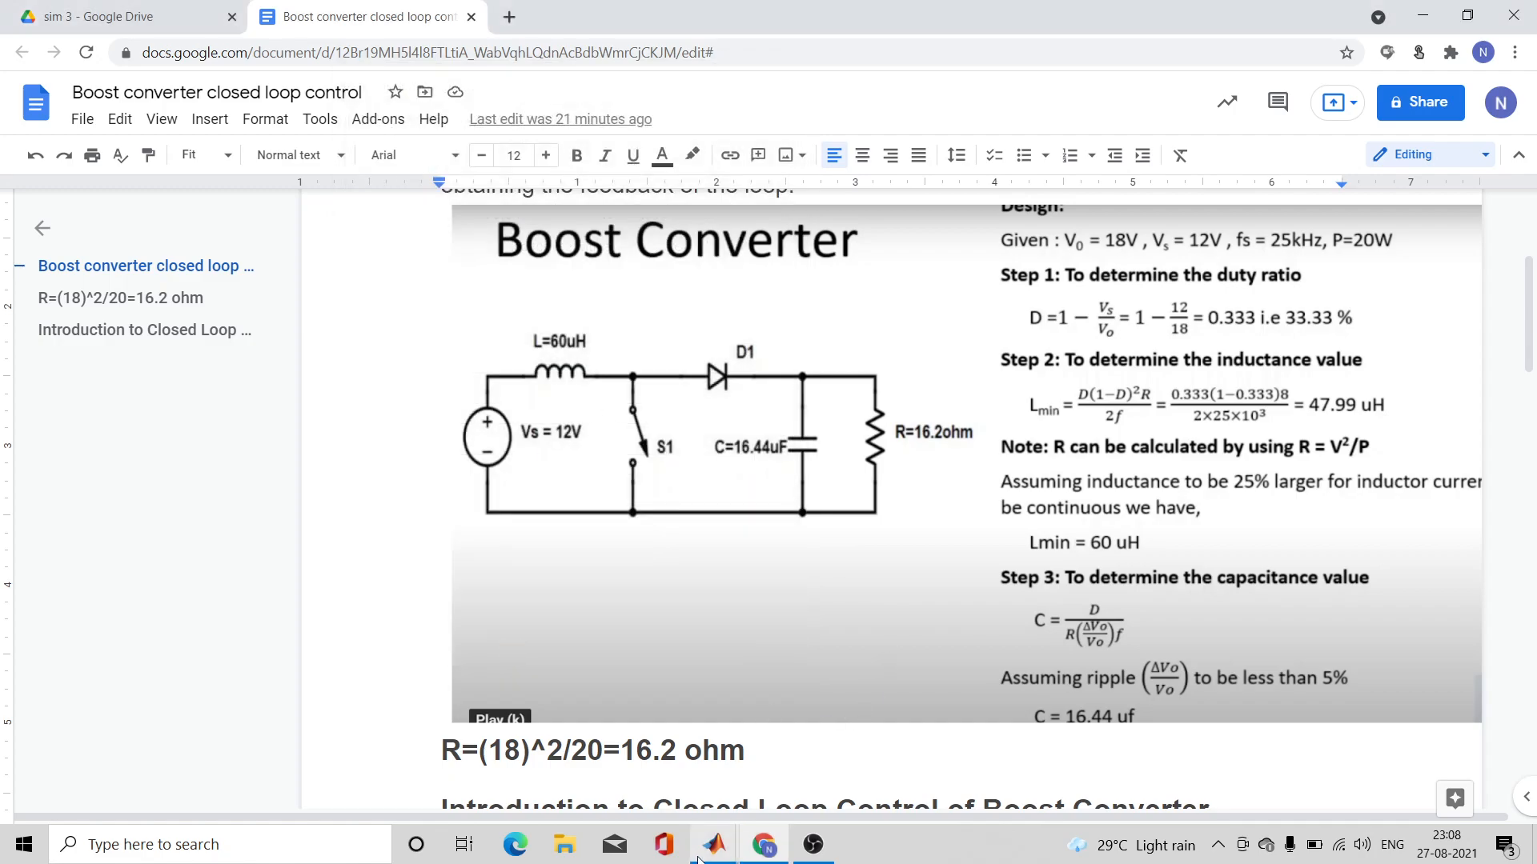
- Return to the untitled Simulink model and review the Pulse Generator's stored parameters
{"action": "mouse_move", "coordinate": [698, 858]}
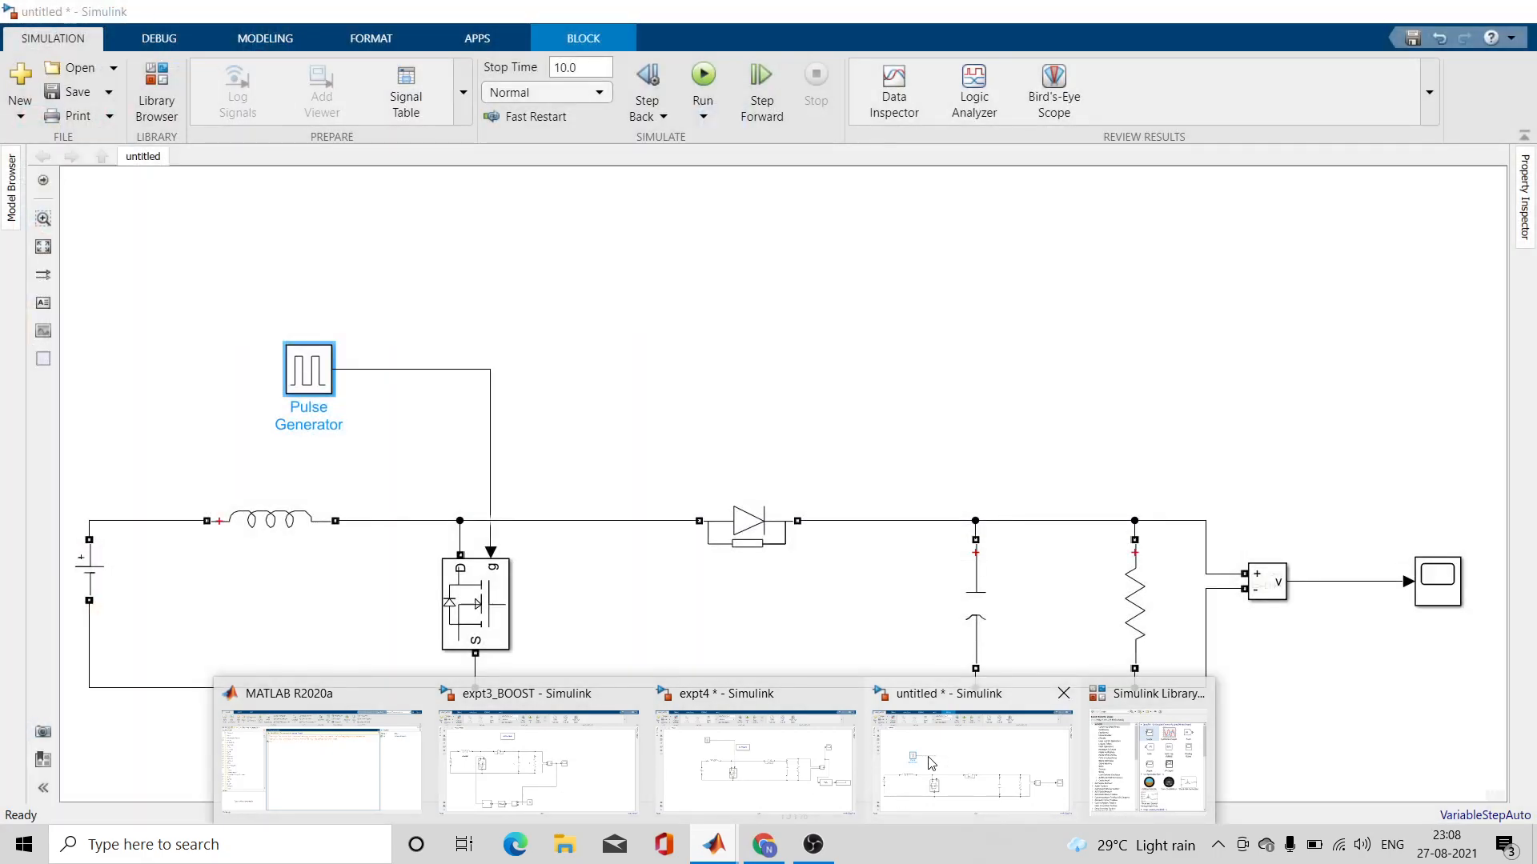
{"action": "left_click", "coordinate": [929, 762]}
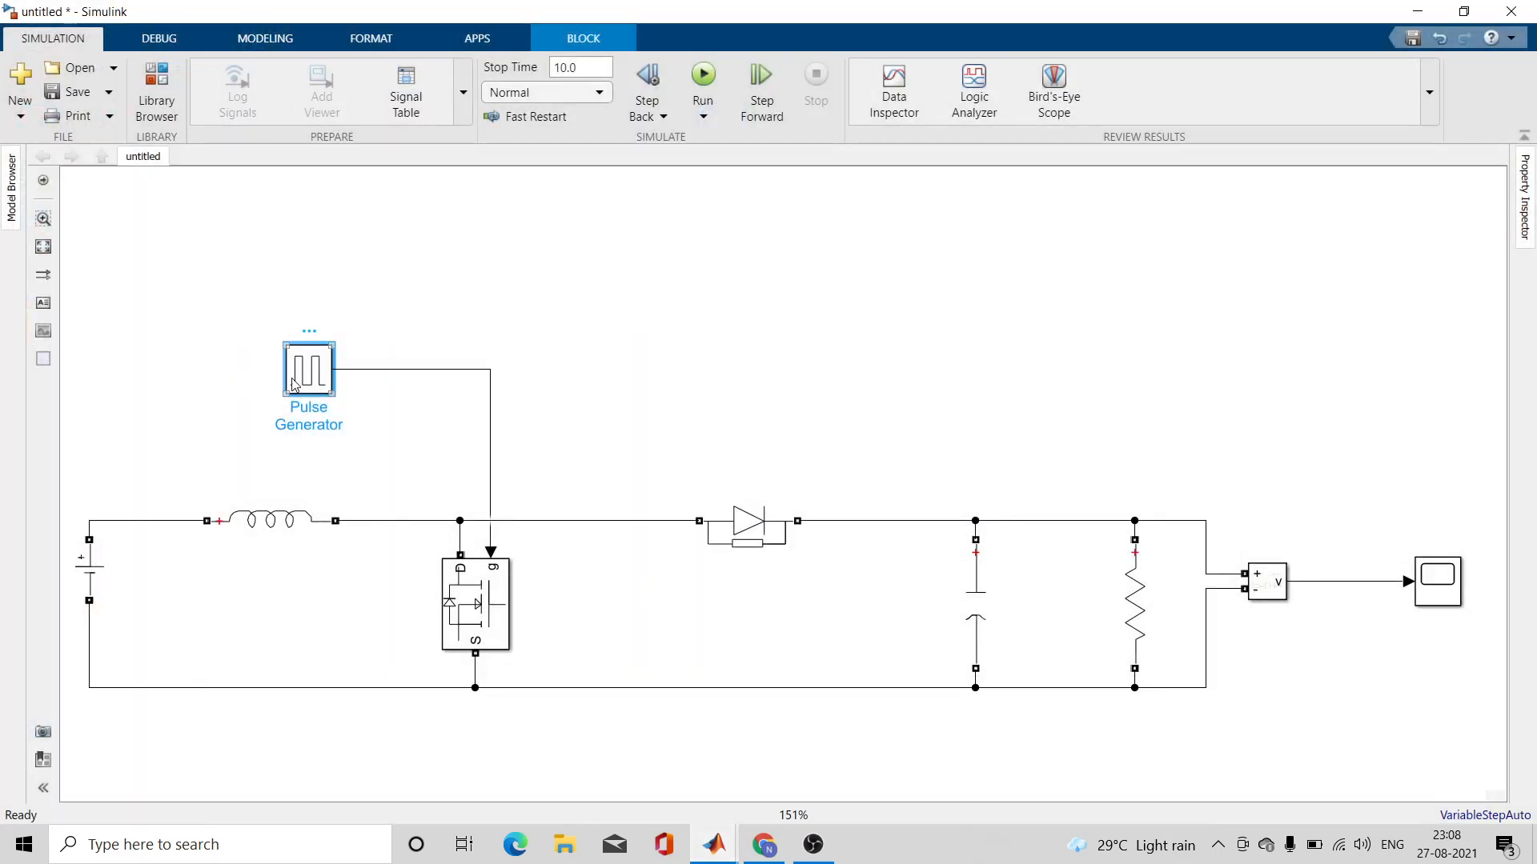
{"action": "double_click", "coordinate": [294, 385]}
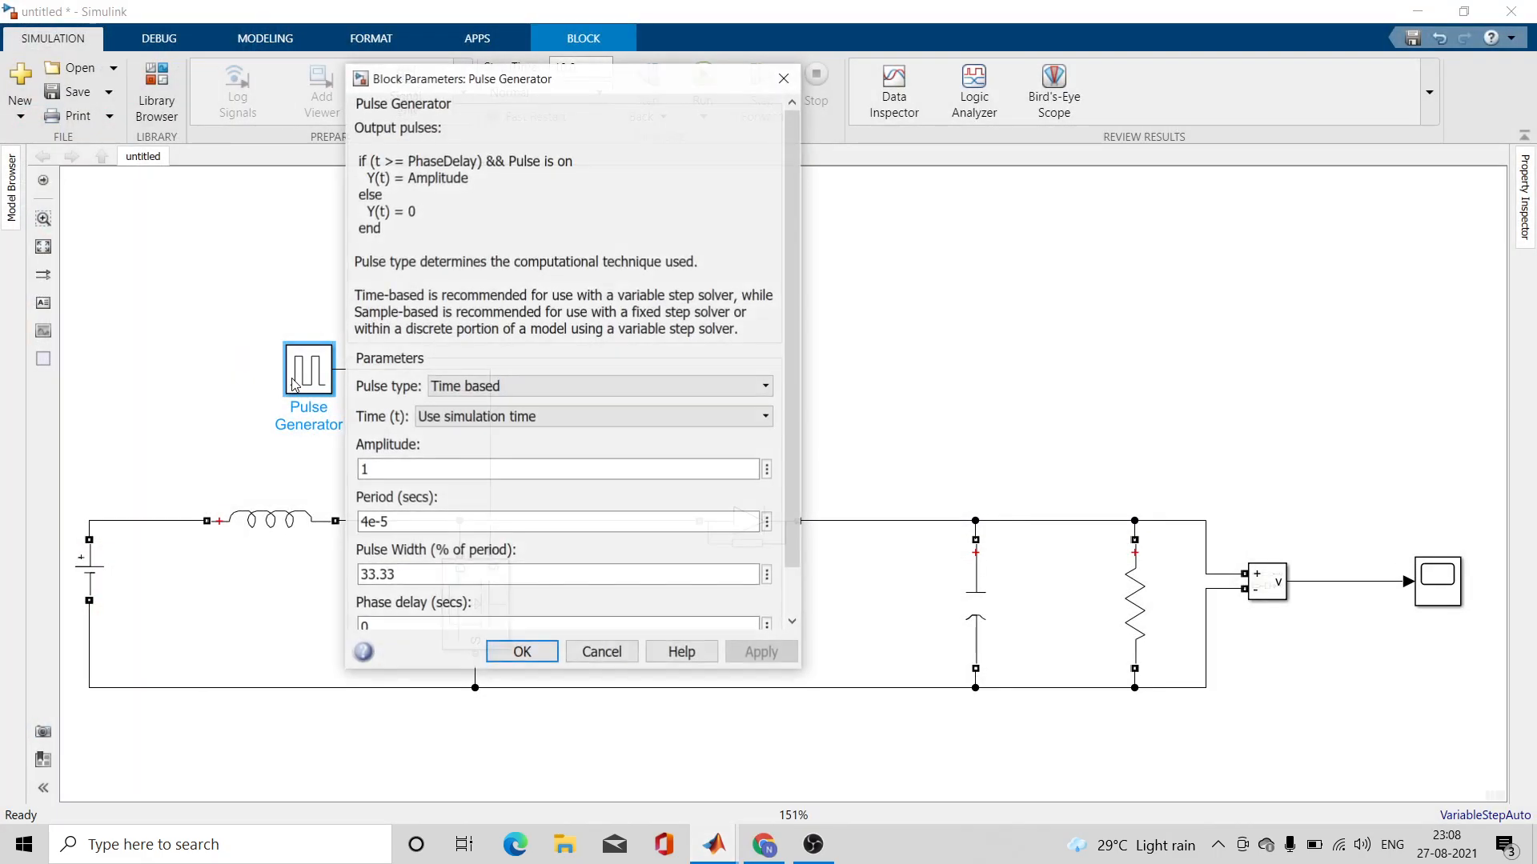
{"action": "left_click", "coordinate": [785, 79]}
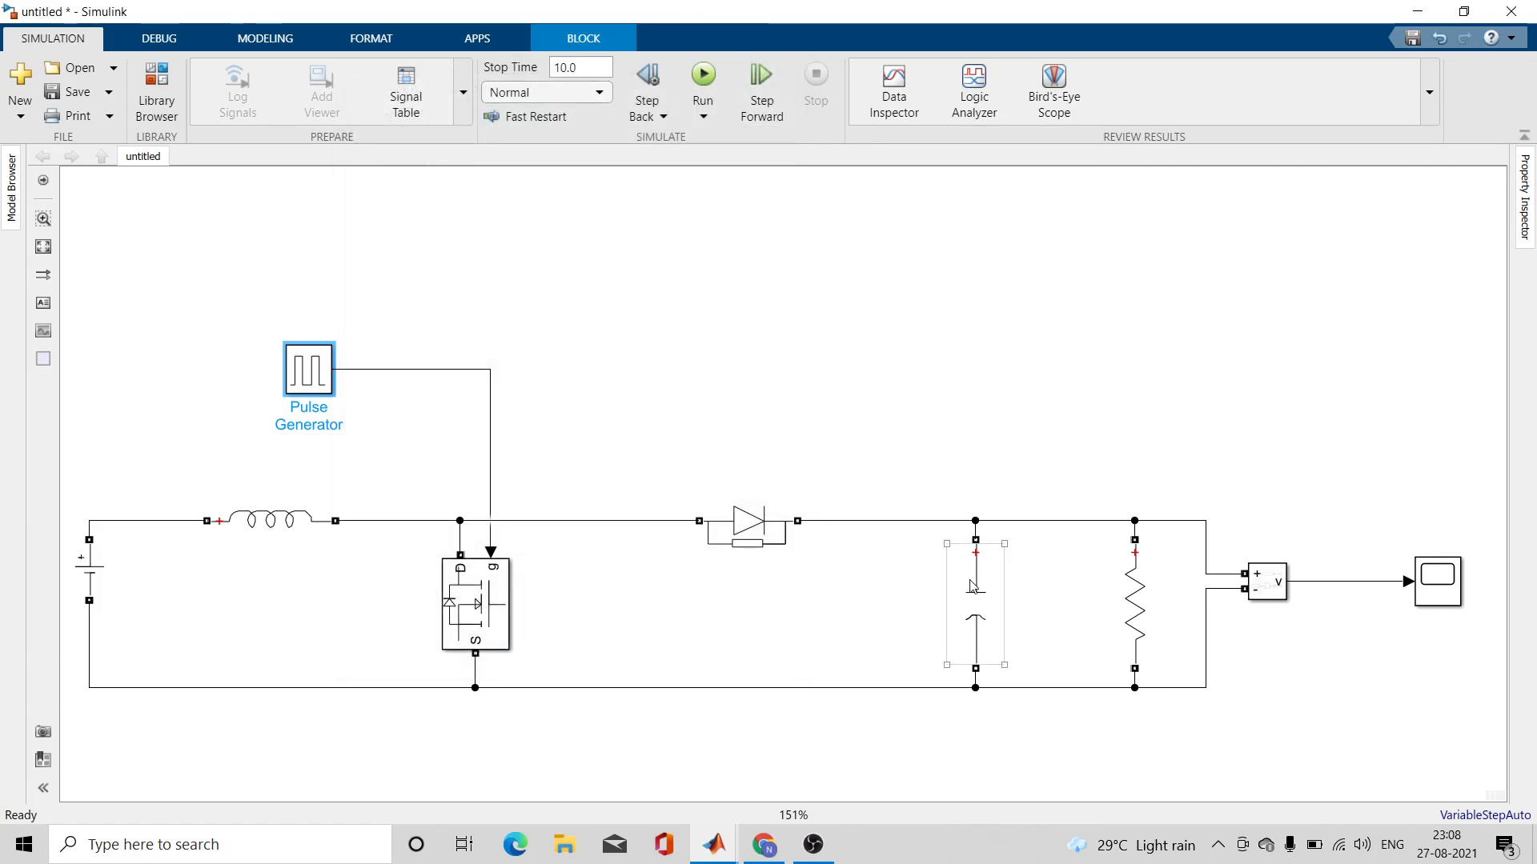
- Save the model as boostopenloopclosedloop in the EV training folder on the Desktop
{"action": "key", "text": "ctrl+s"}
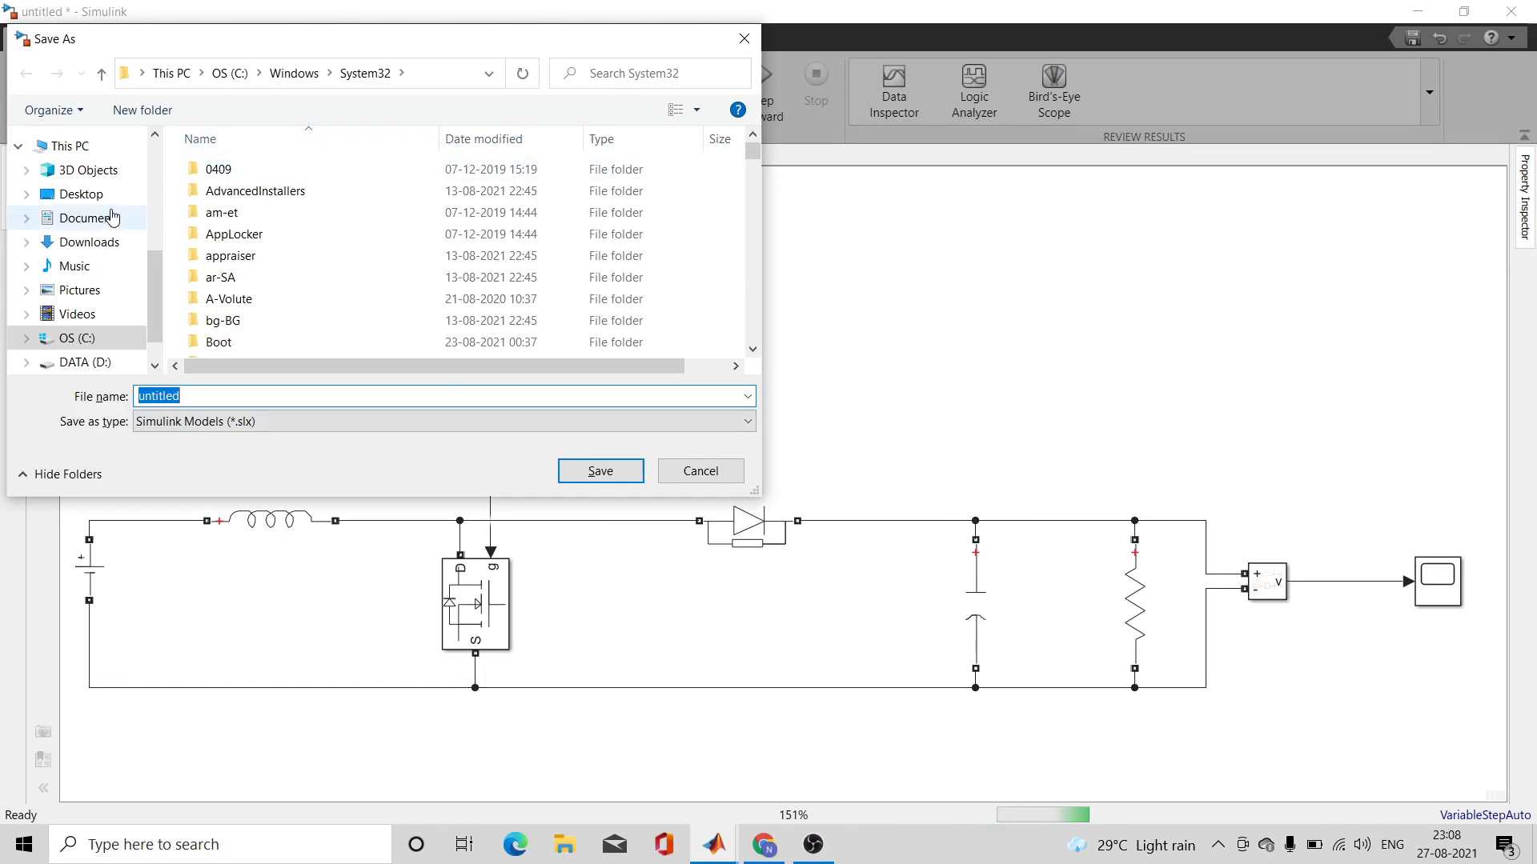
{"action": "left_click", "coordinate": [80, 194]}
{"action": "double_click", "coordinate": [253, 200]}
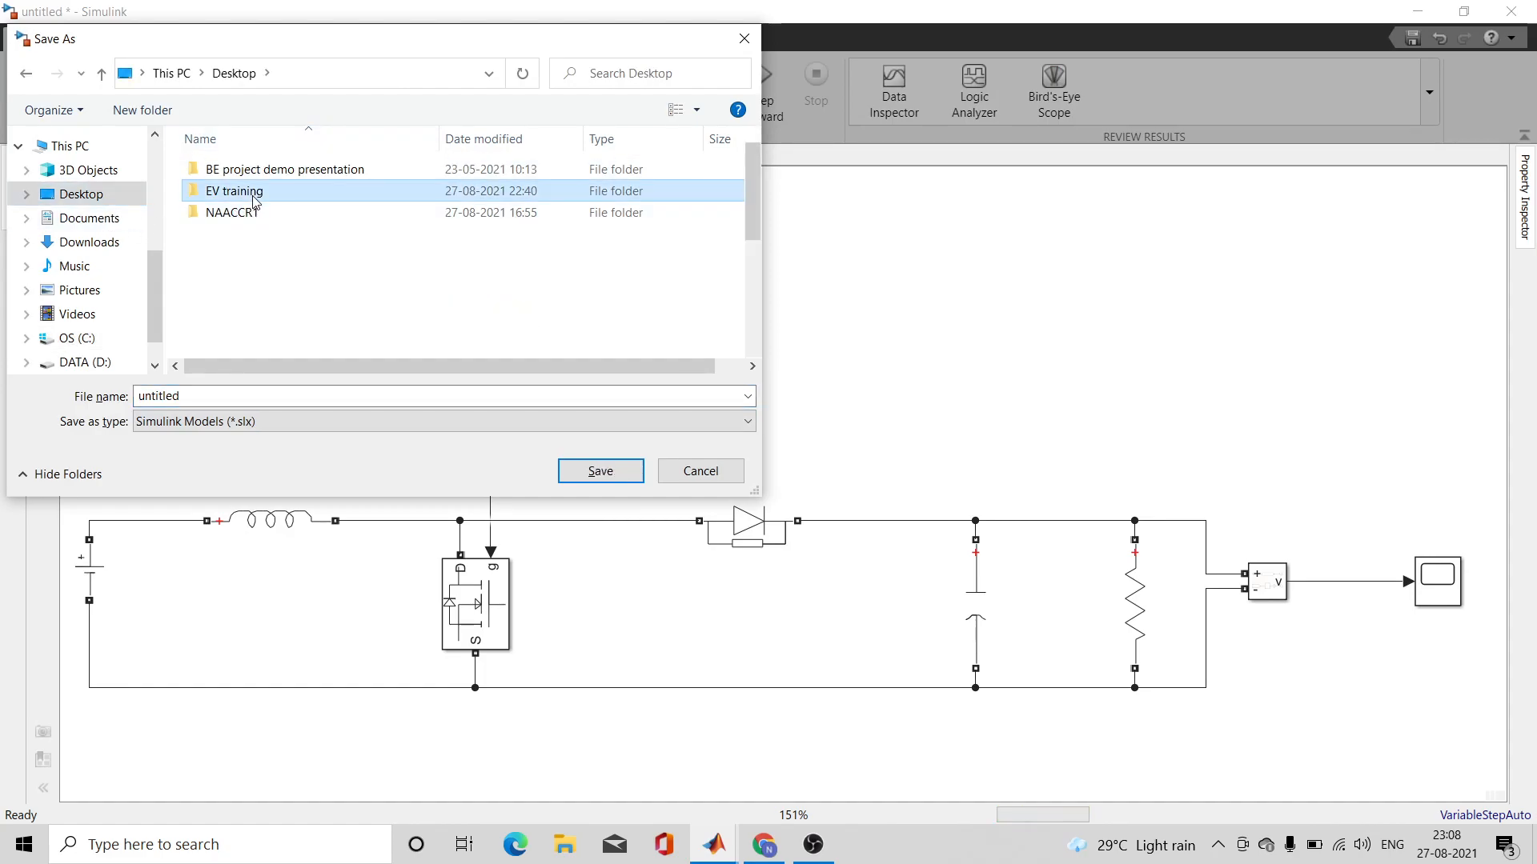
{"action": "double_click", "coordinate": [222, 395]}
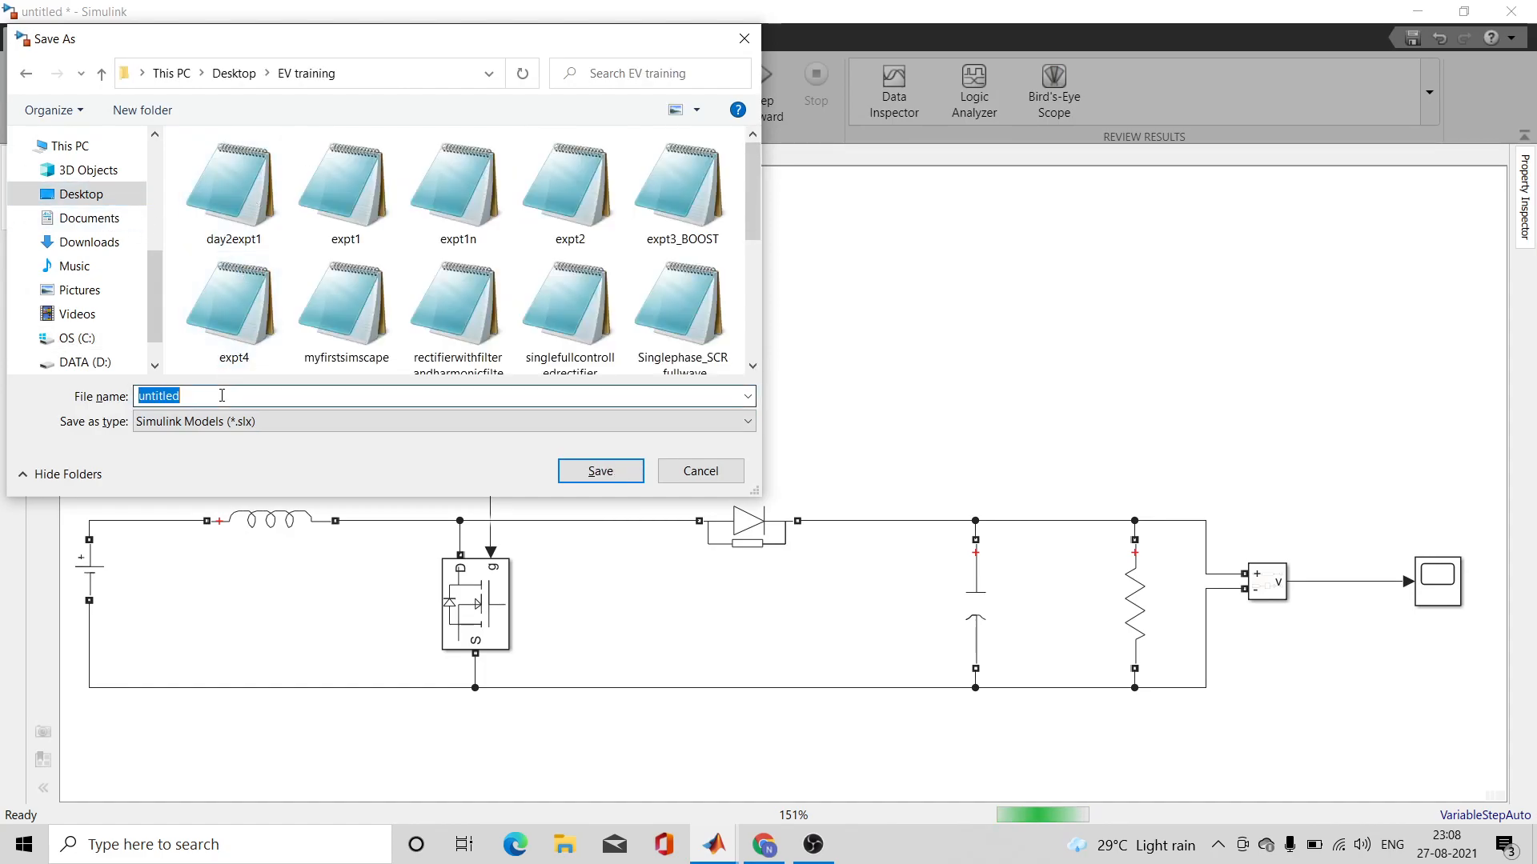
{"action": "type", "text": "tri"}
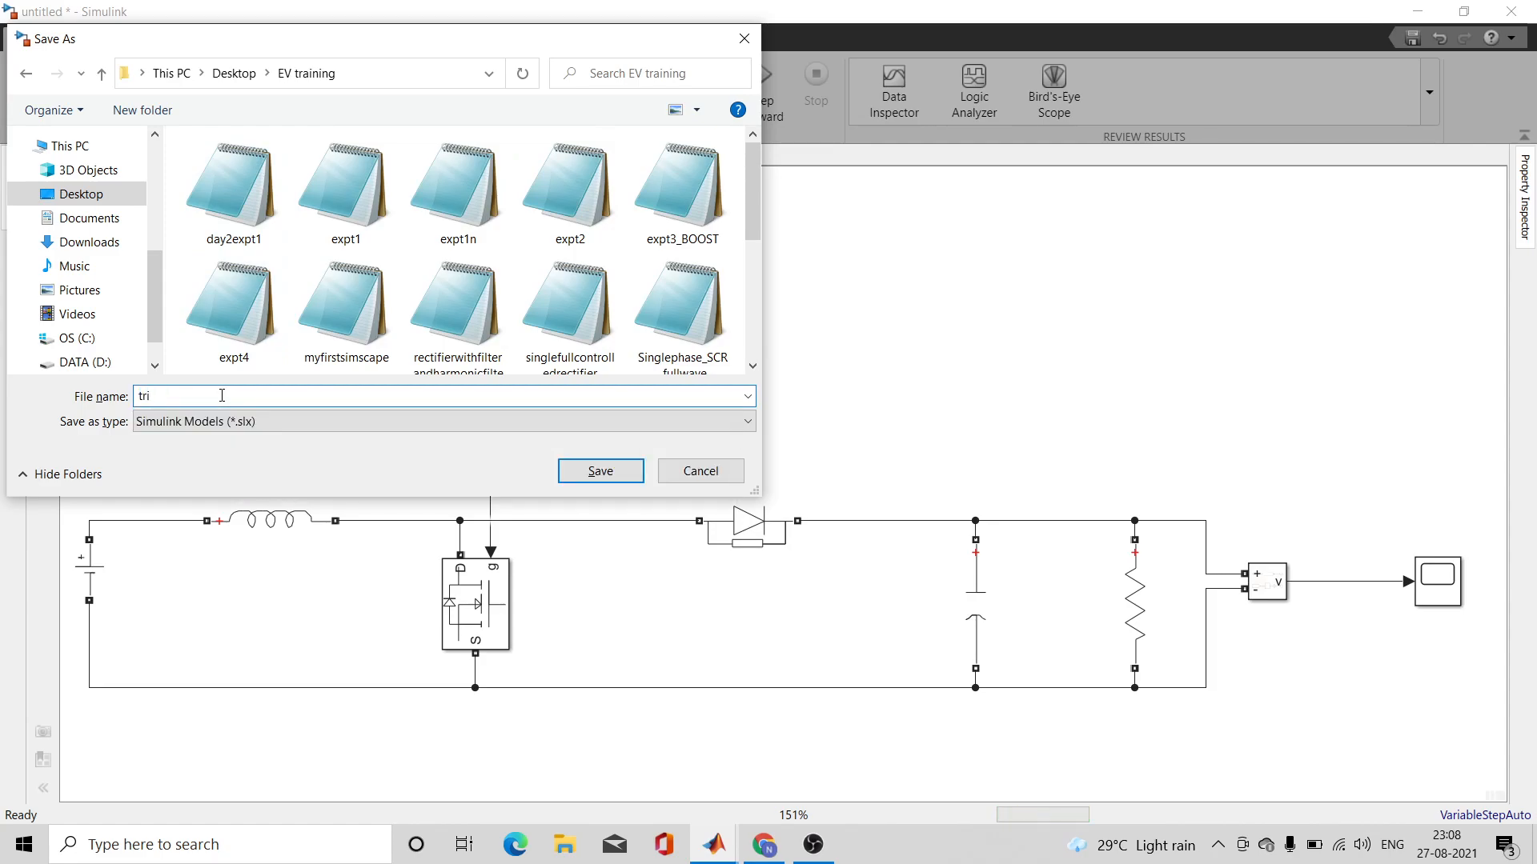
{"action": "key", "text": "BackSpace"}
{"action": "key", "text": "BackSpace"}
{"action": "key", "text": "BackSpace"}
{"action": "type", "text": "boostopenloop"}
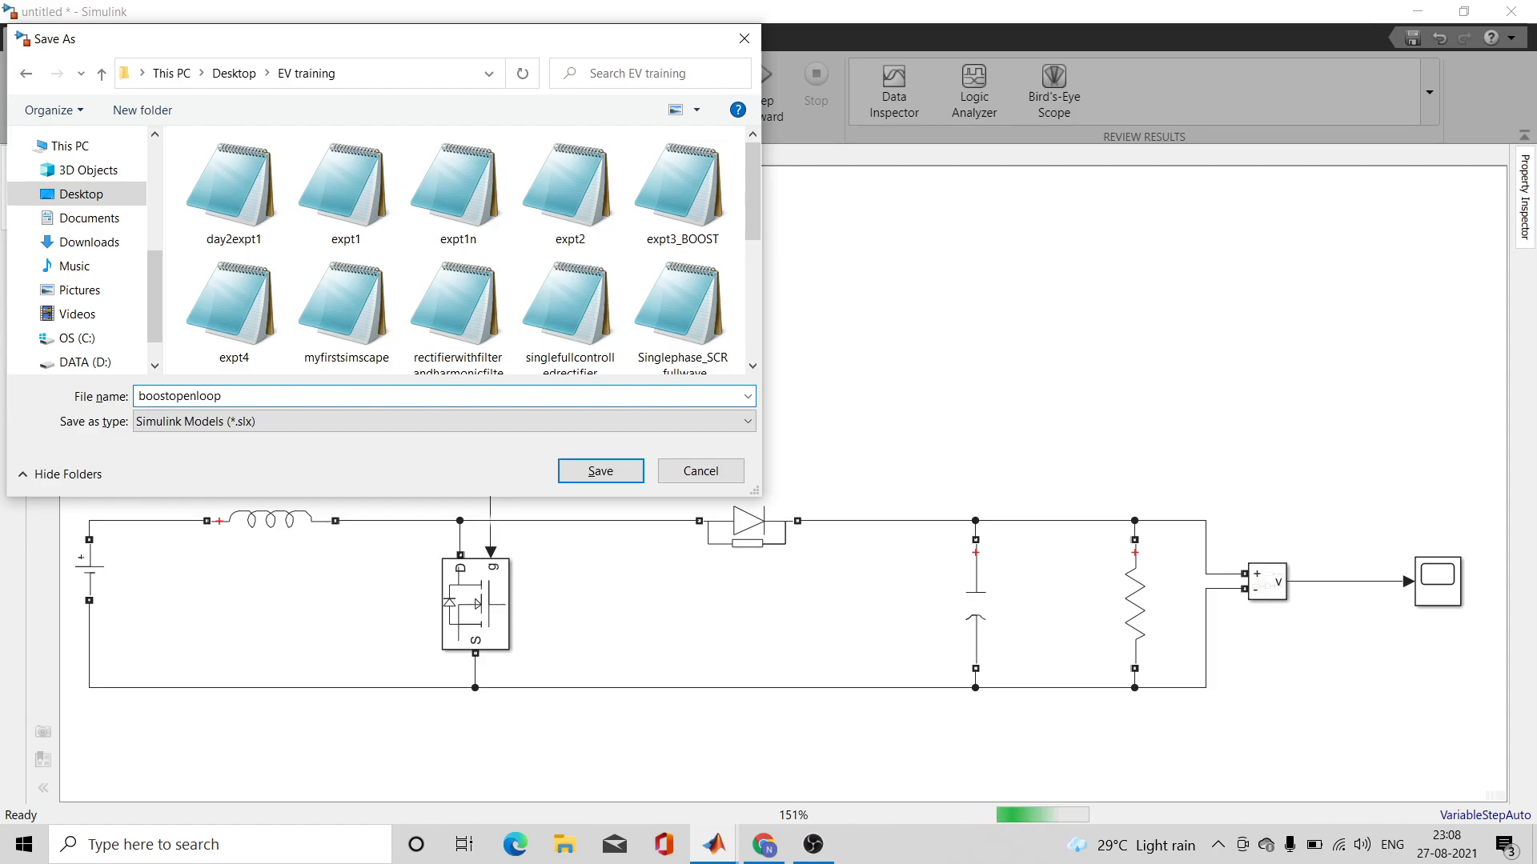
{"action": "type", "text": "closed"}
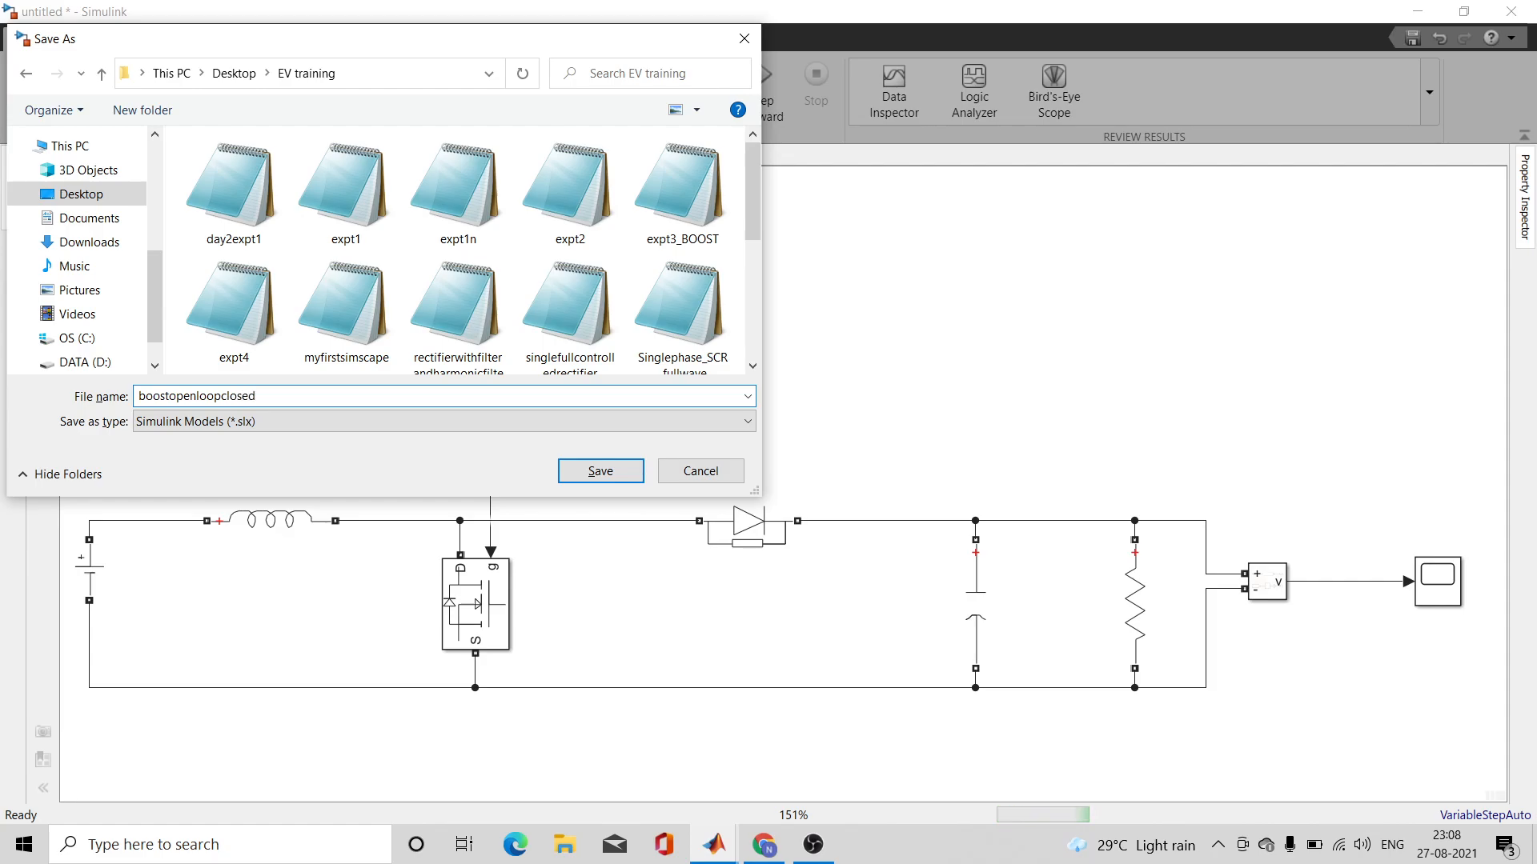
{"action": "type", "text": "loop"}
{"action": "left_click", "coordinate": [600, 470]}
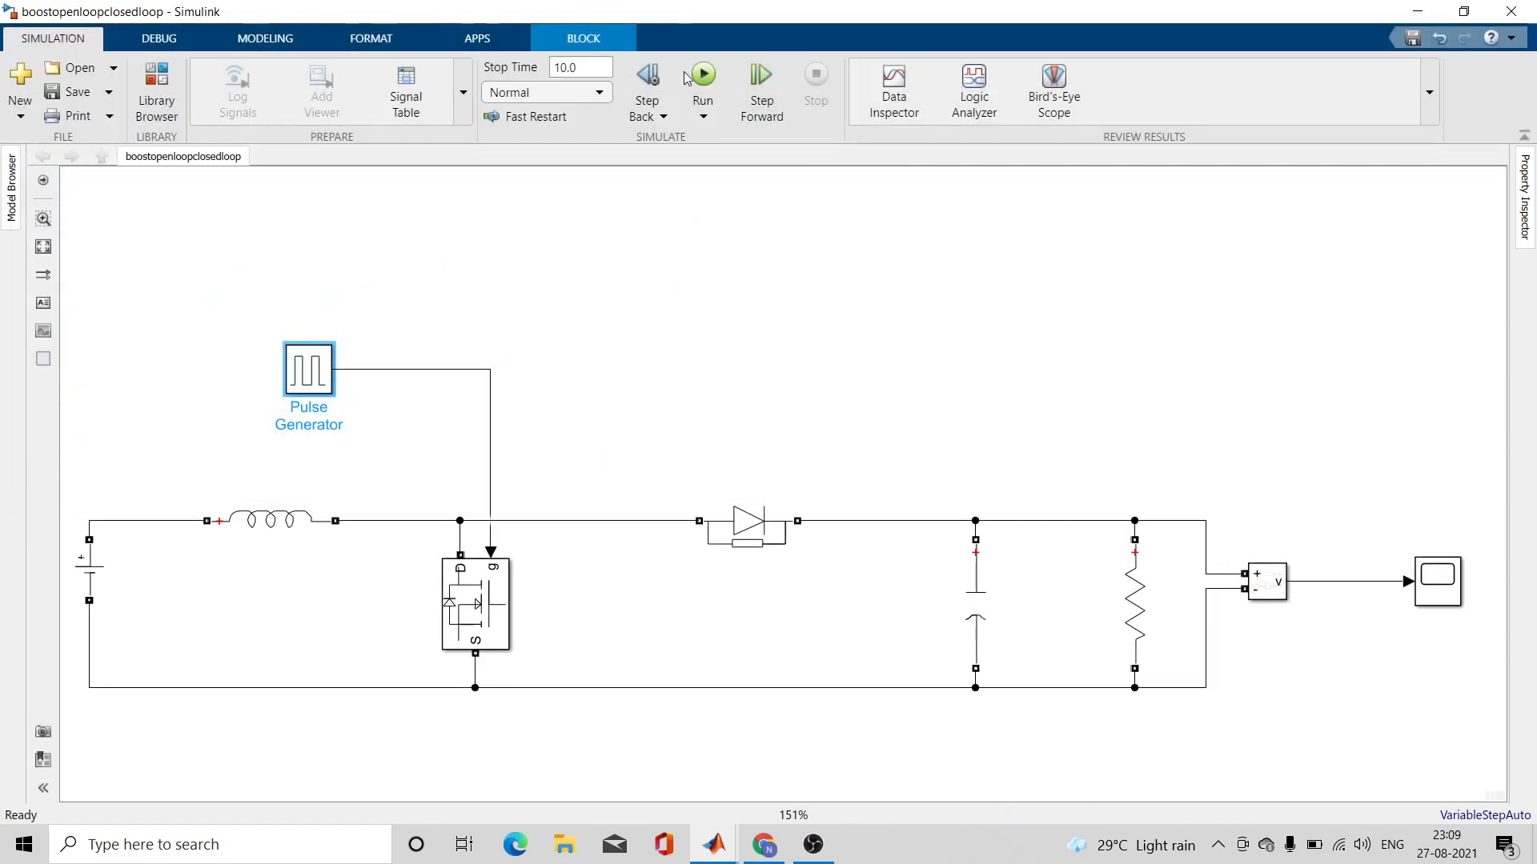
- Set the simulation stop time to 0.5, run the model and dismiss the diagnostics
{"action": "left_click", "coordinate": [565, 67]}
{"action": "type", "text": "0.5"}
{"action": "left_click", "coordinate": [703, 76]}
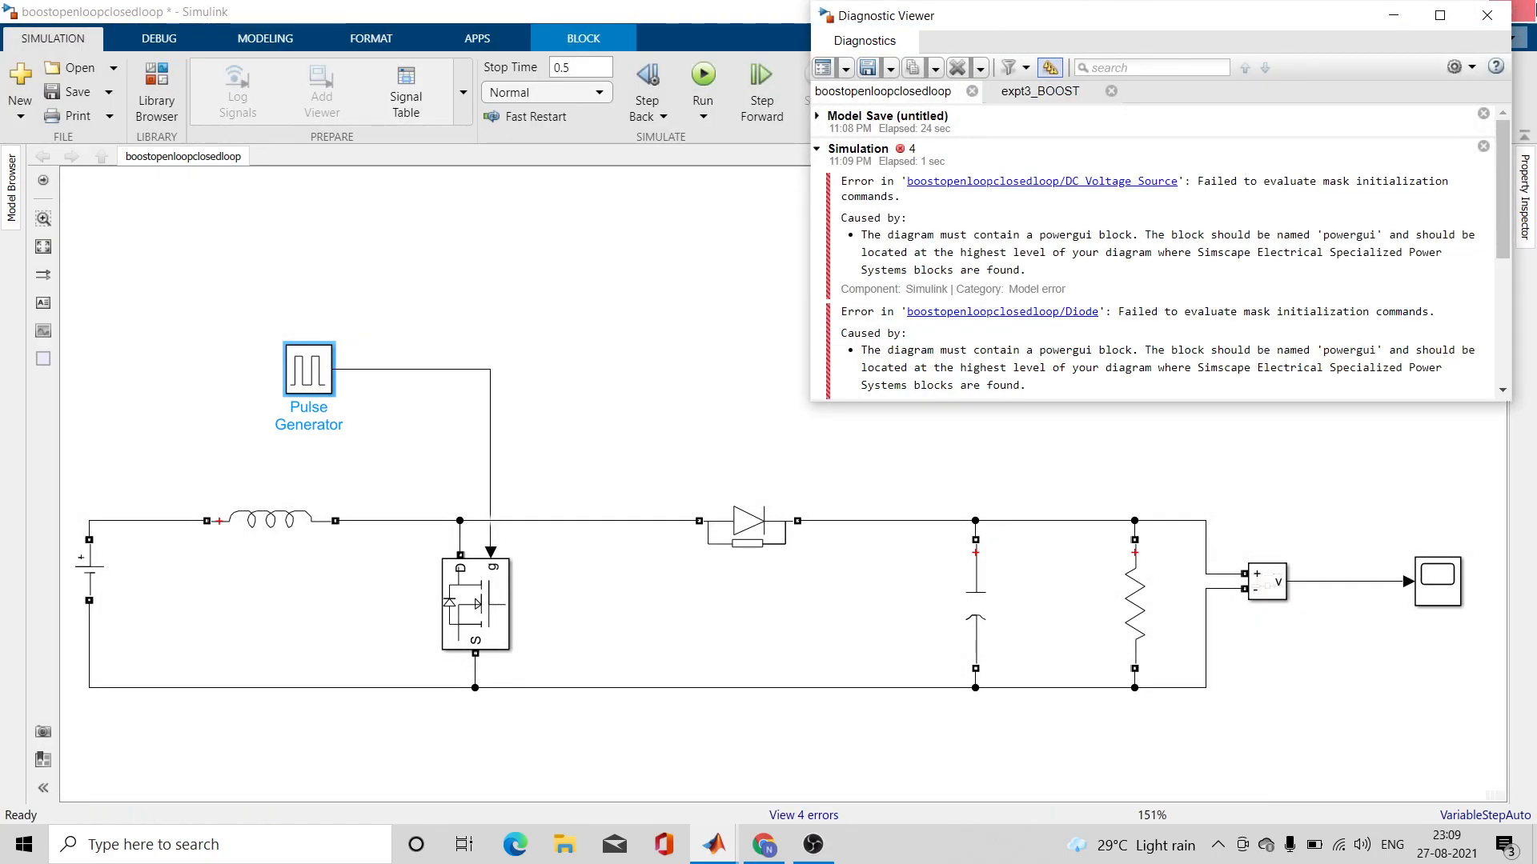
{"action": "left_click", "coordinate": [1471, 16]}
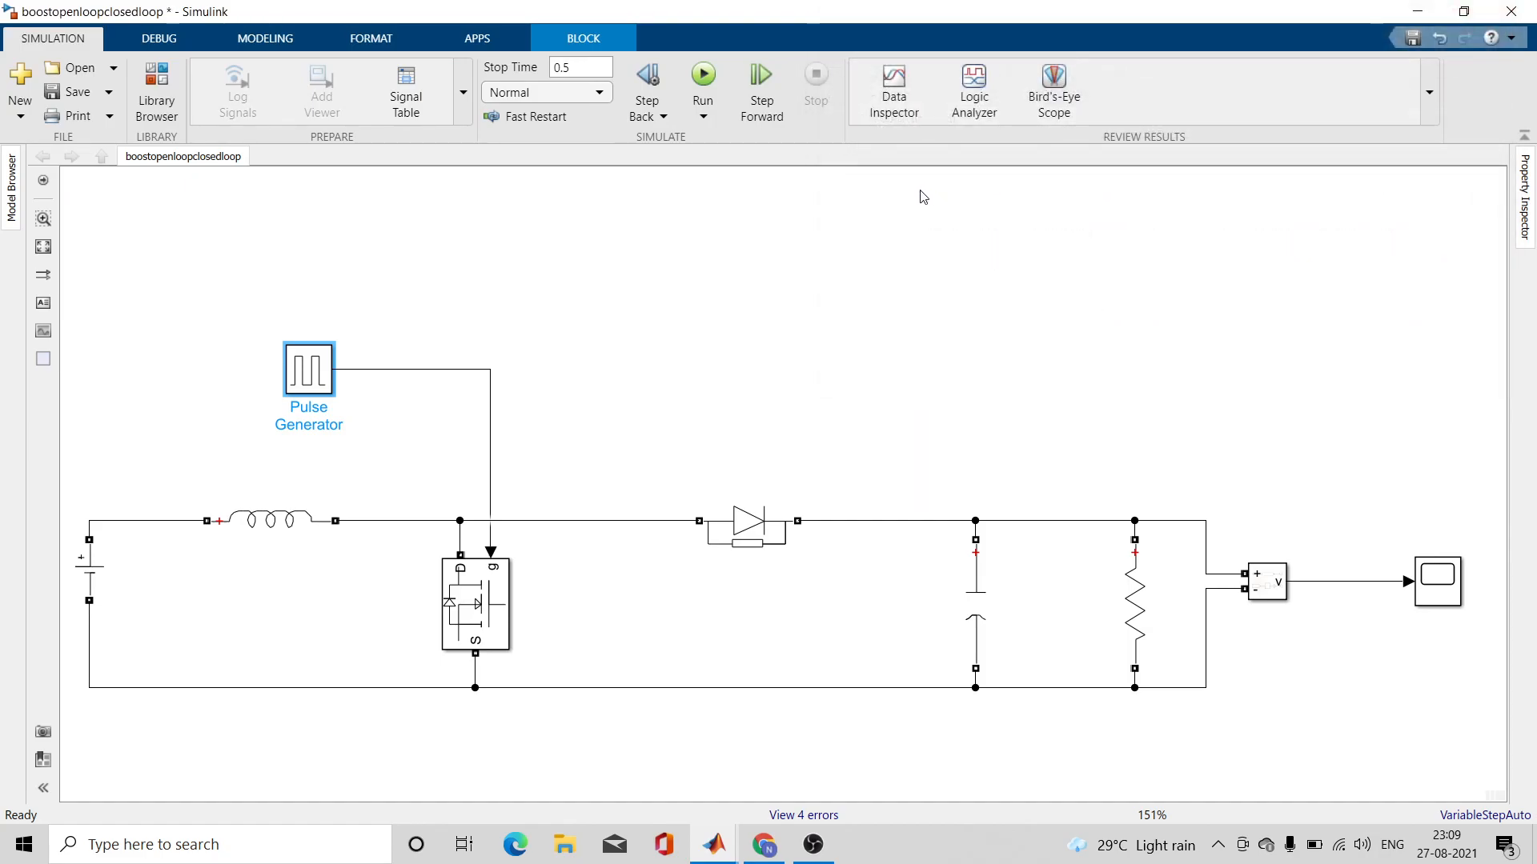
- Add a powergui block to the model and place it in the empty area above the converter circuit
{"action": "double_click", "coordinate": [780, 287]}
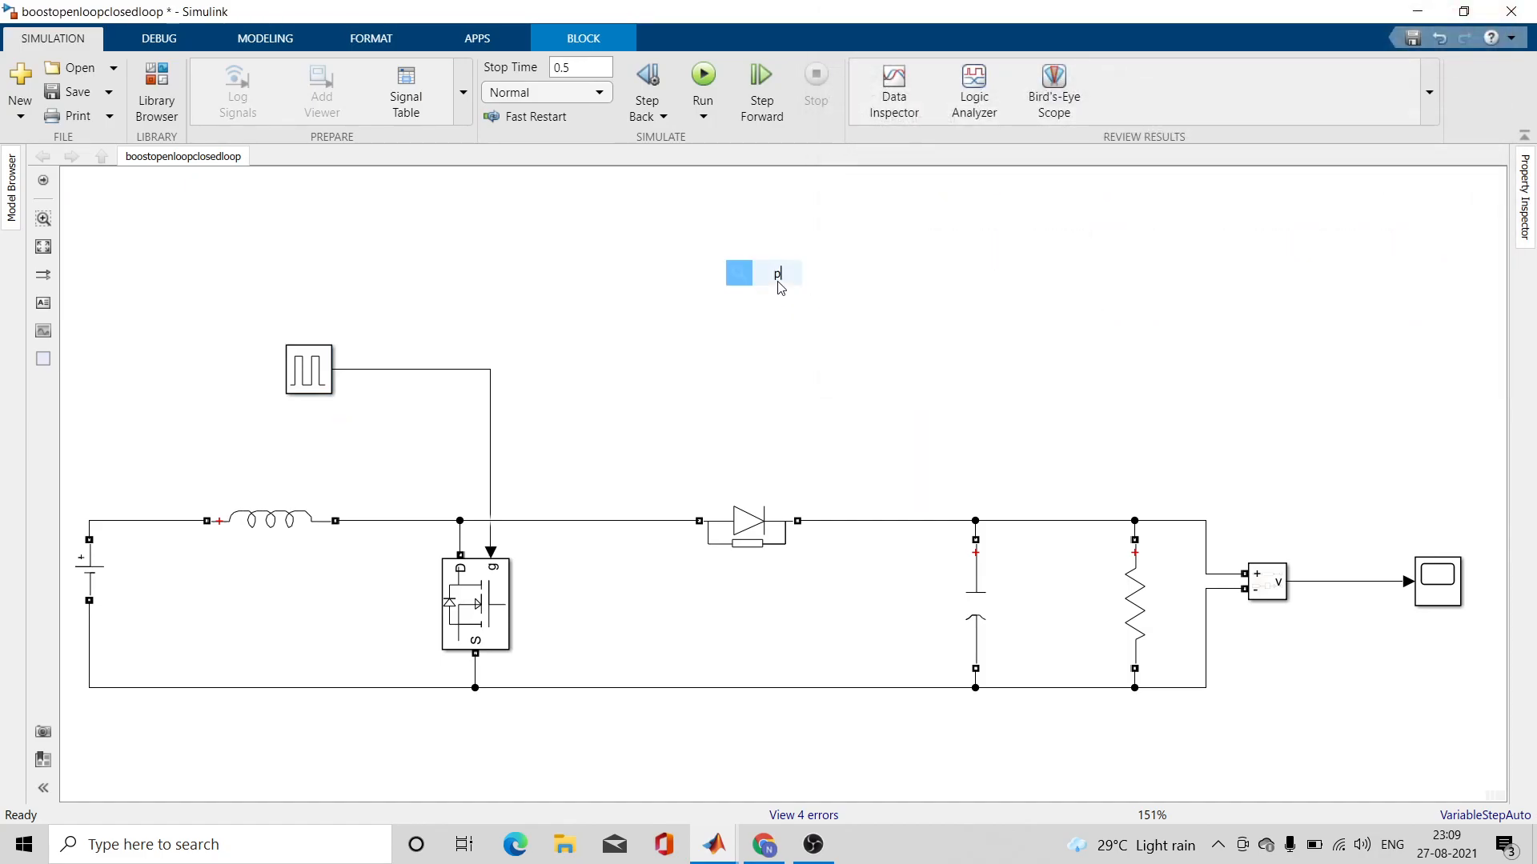
{"action": "type", "text": "power"}
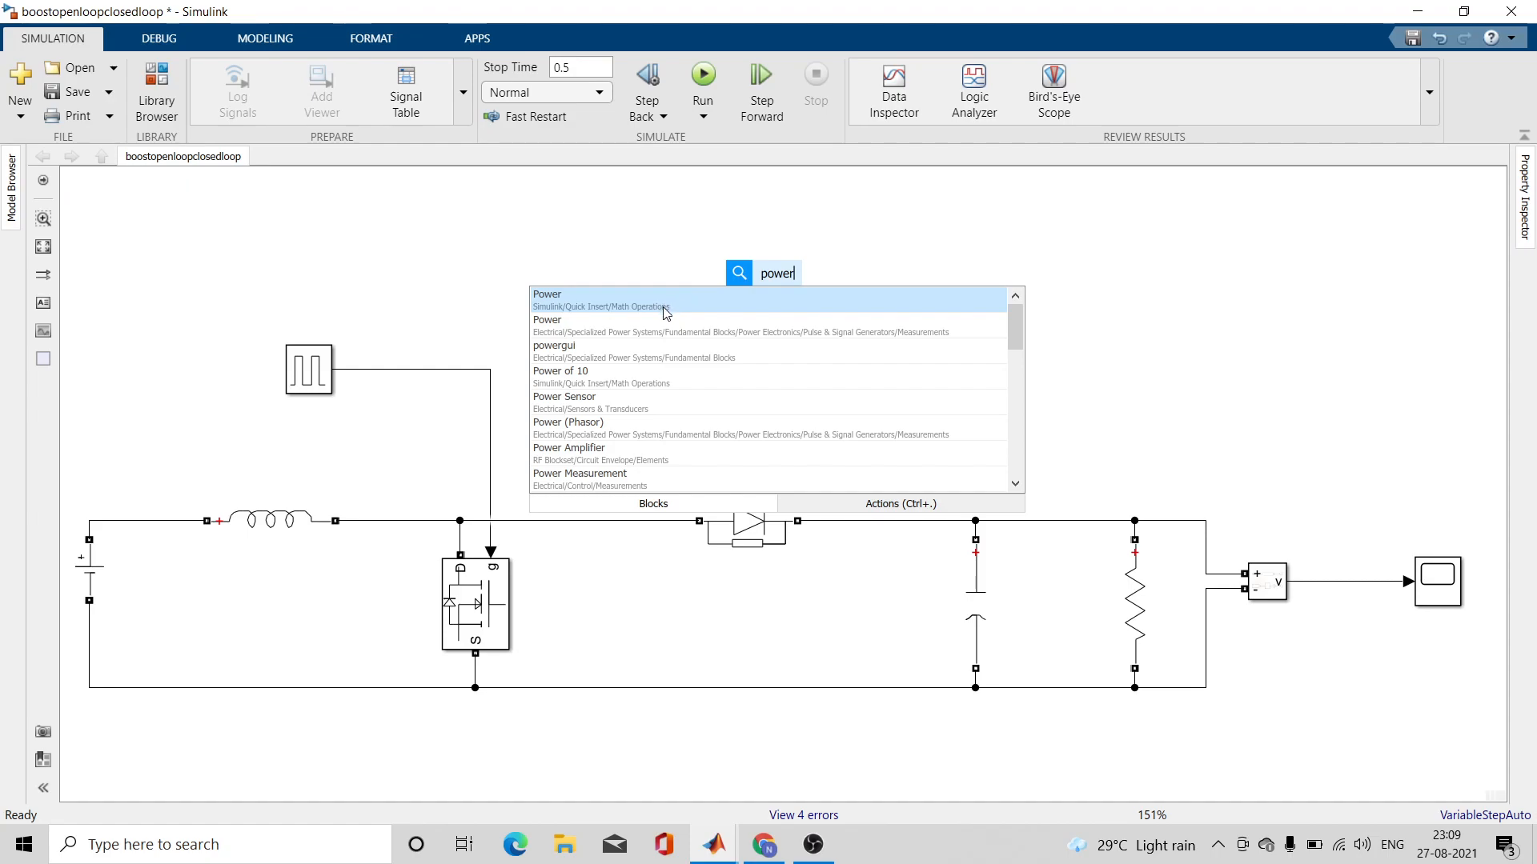
{"action": "left_click", "coordinate": [640, 353]}
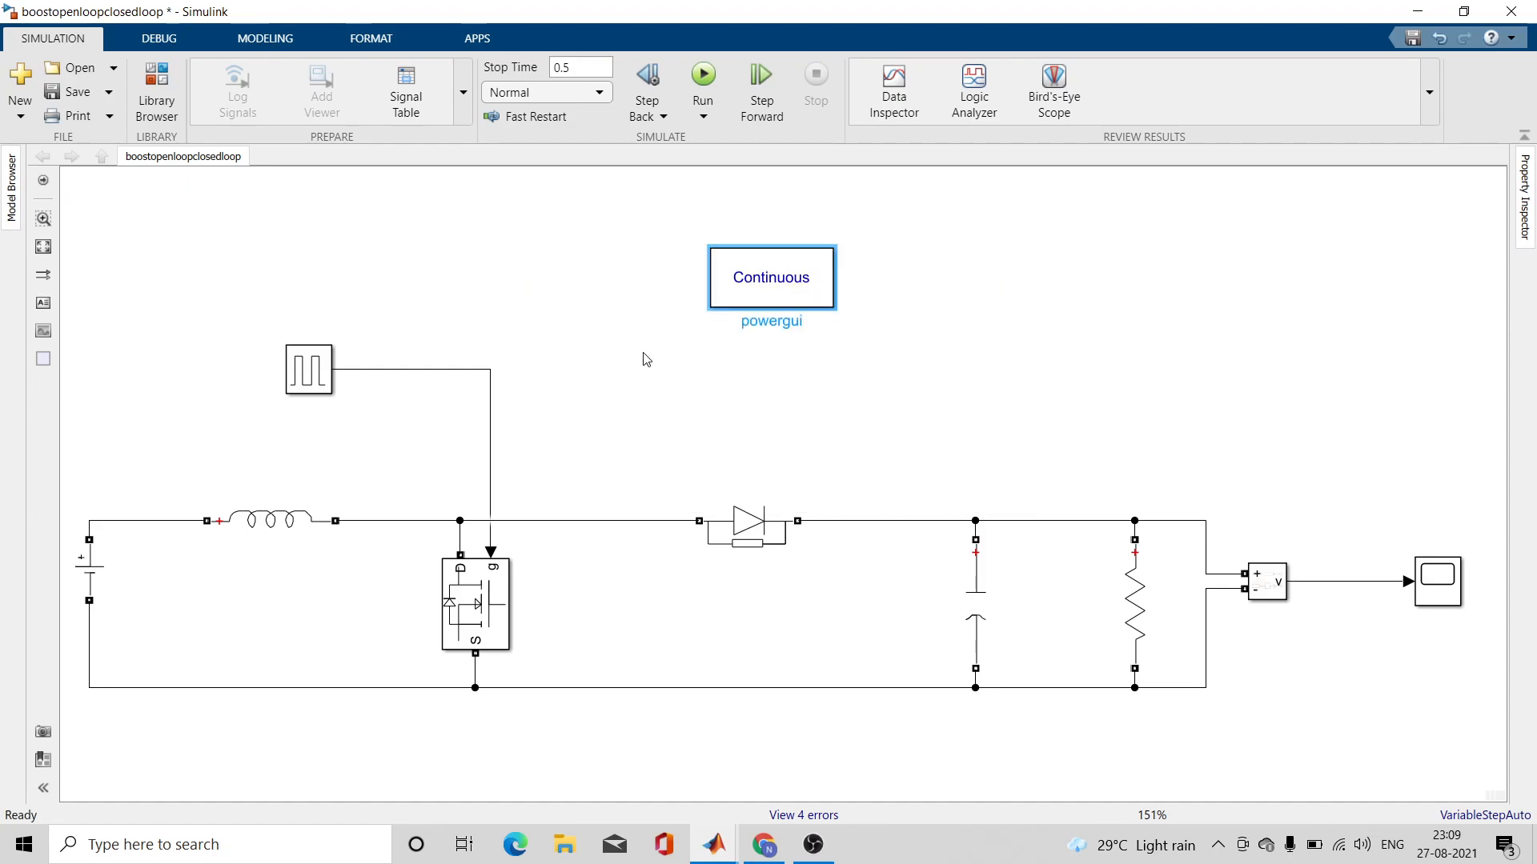
{"action": "left_click_drag", "start_coordinate": [762, 282], "coordinate": [762, 251]}
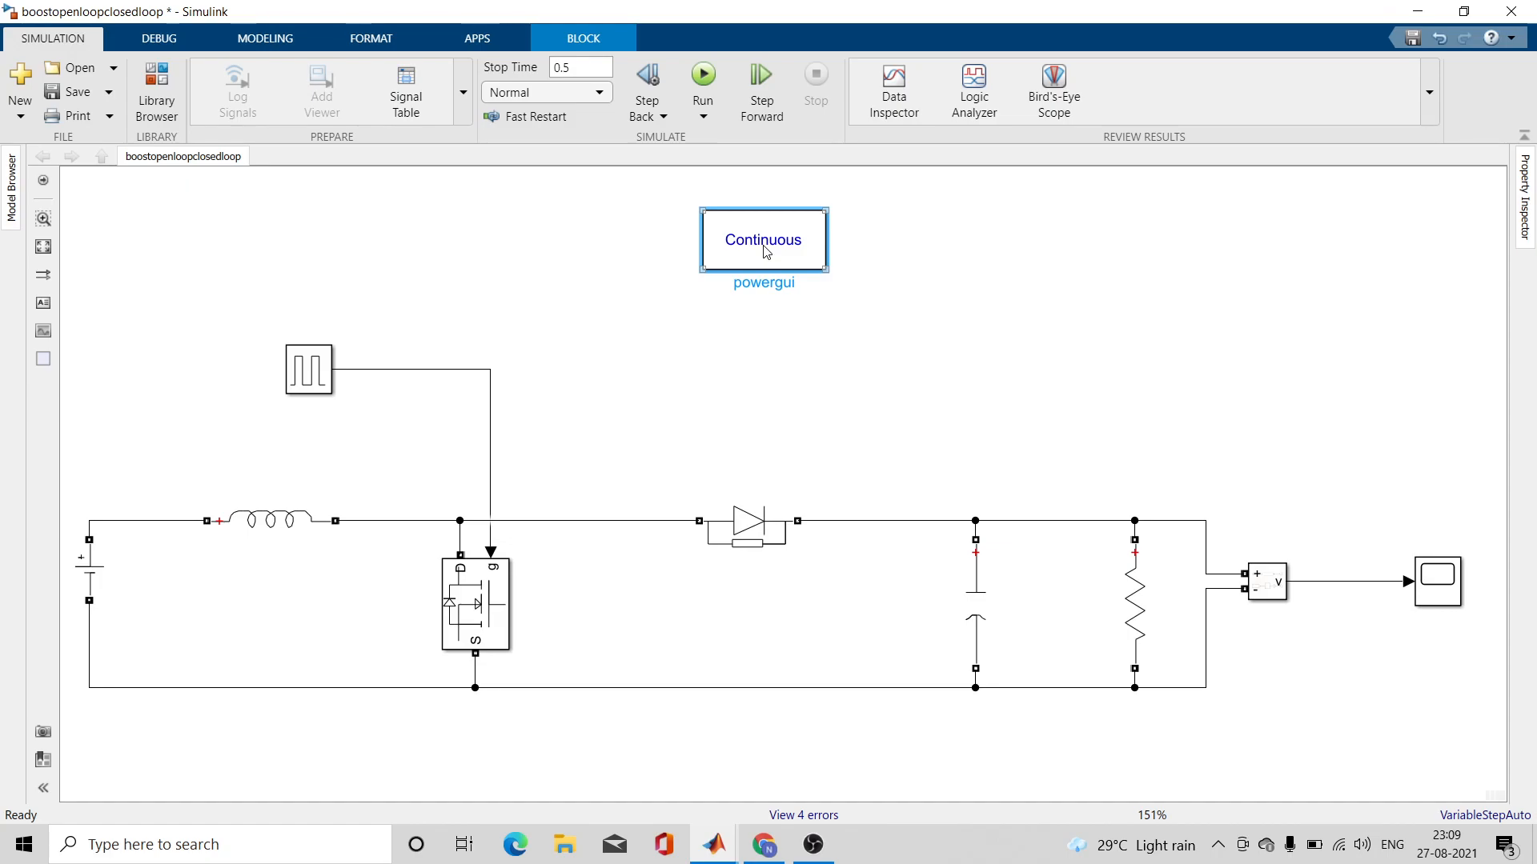
- Run the open-loop simulation and examine the output voltage waveform in an enlarged Scope window
{"action": "left_click", "coordinate": [704, 77]}
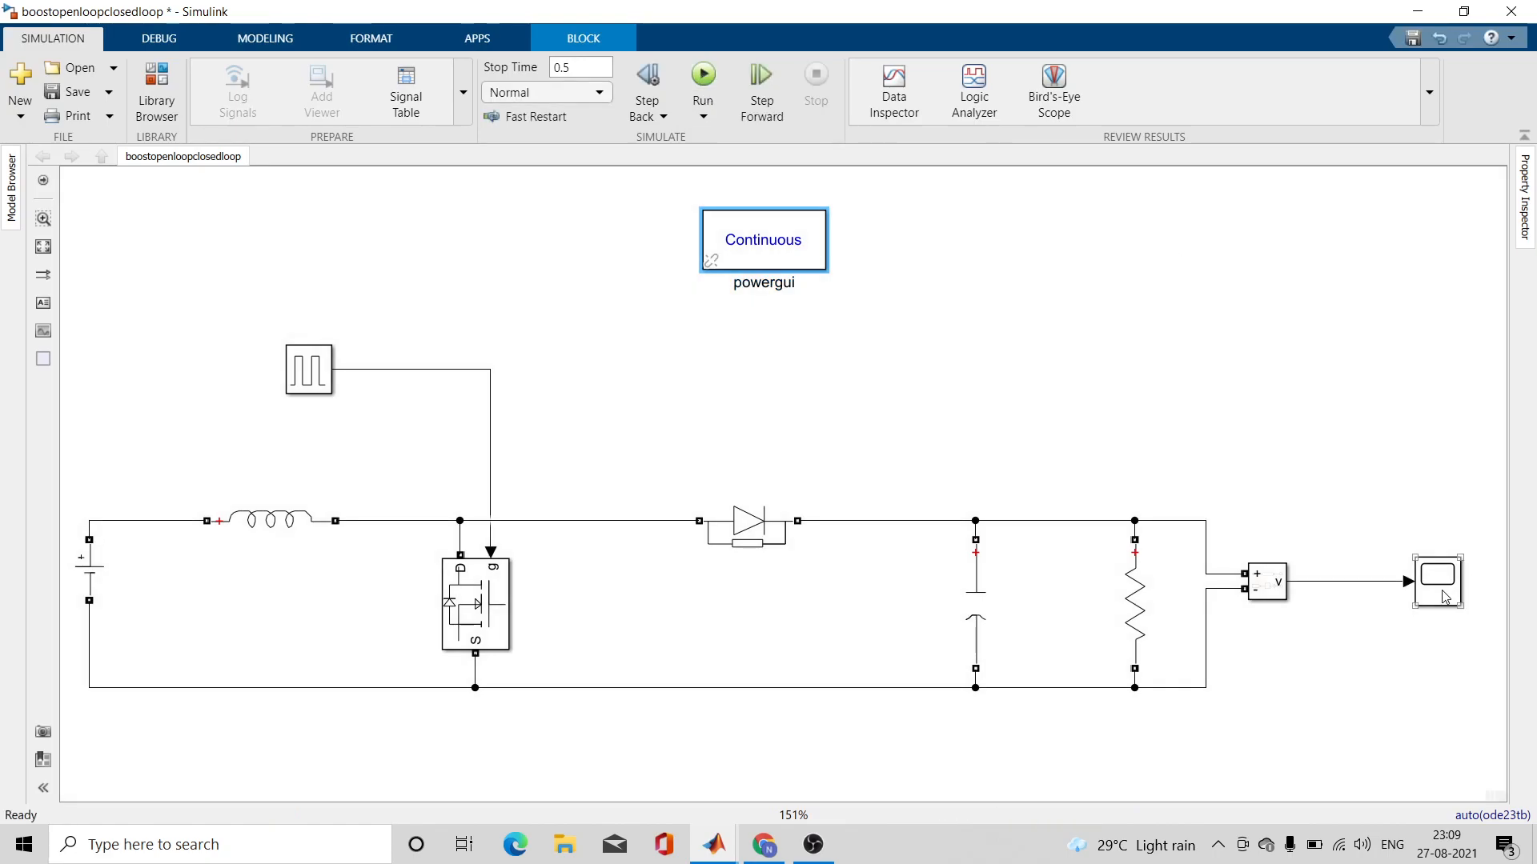
{"action": "left_click", "coordinate": [1442, 598]}
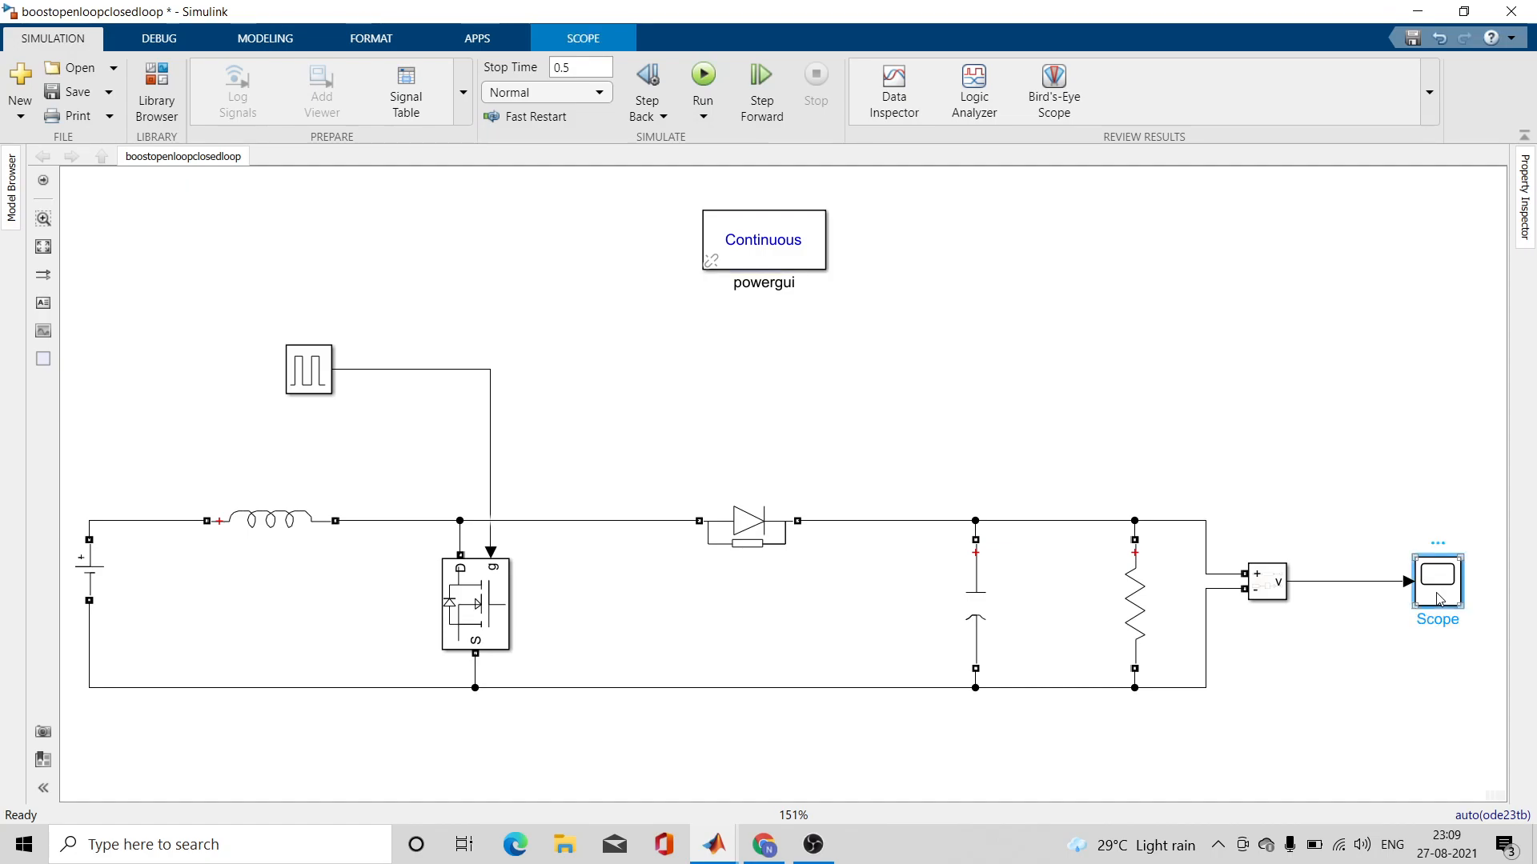
{"action": "double_click", "coordinate": [1439, 598]}
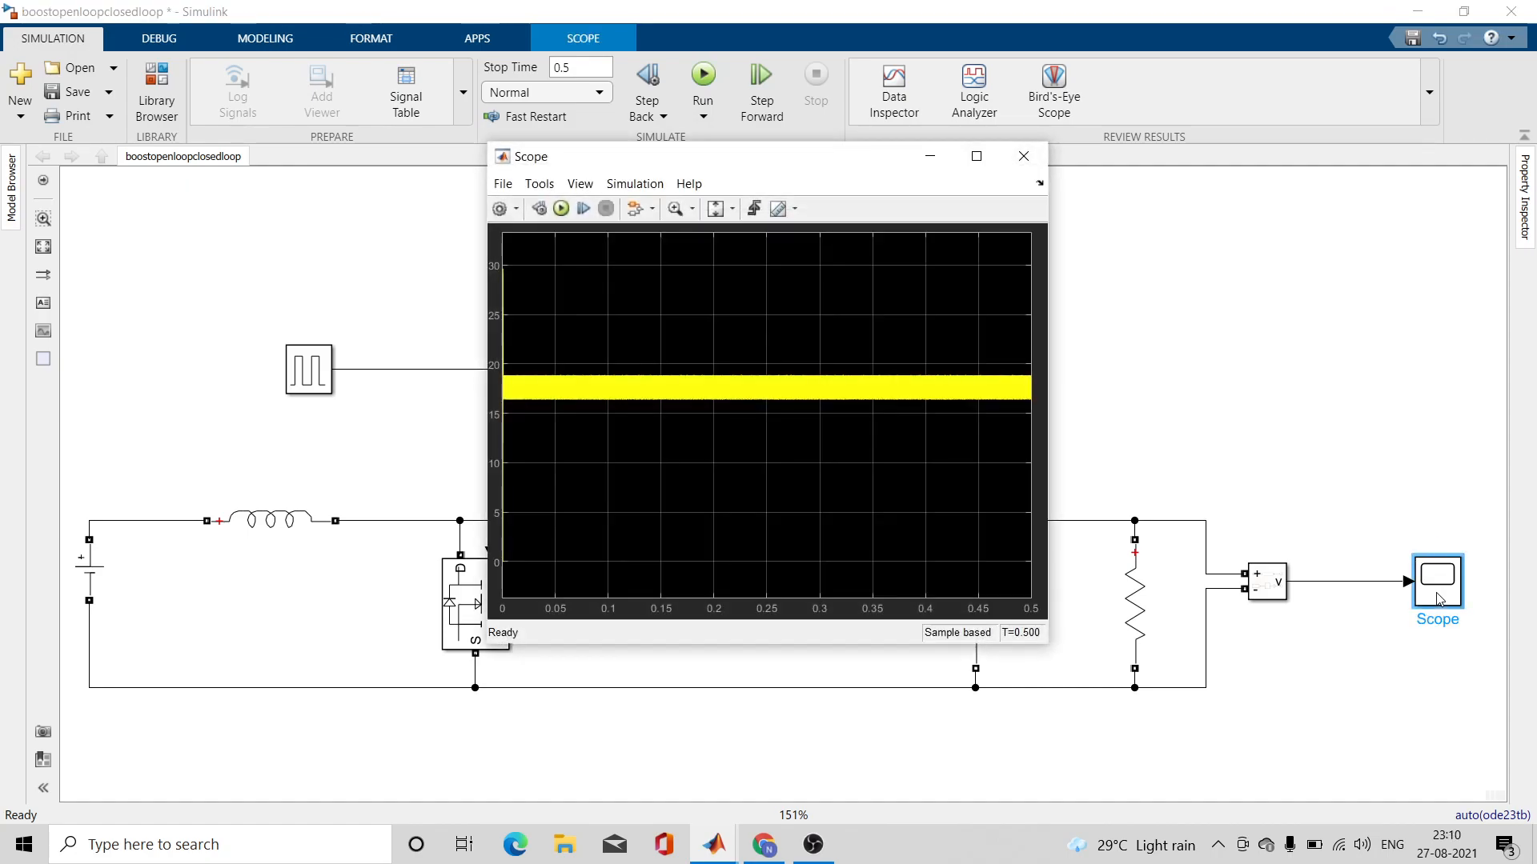
{"action": "left_click", "coordinate": [977, 157]}
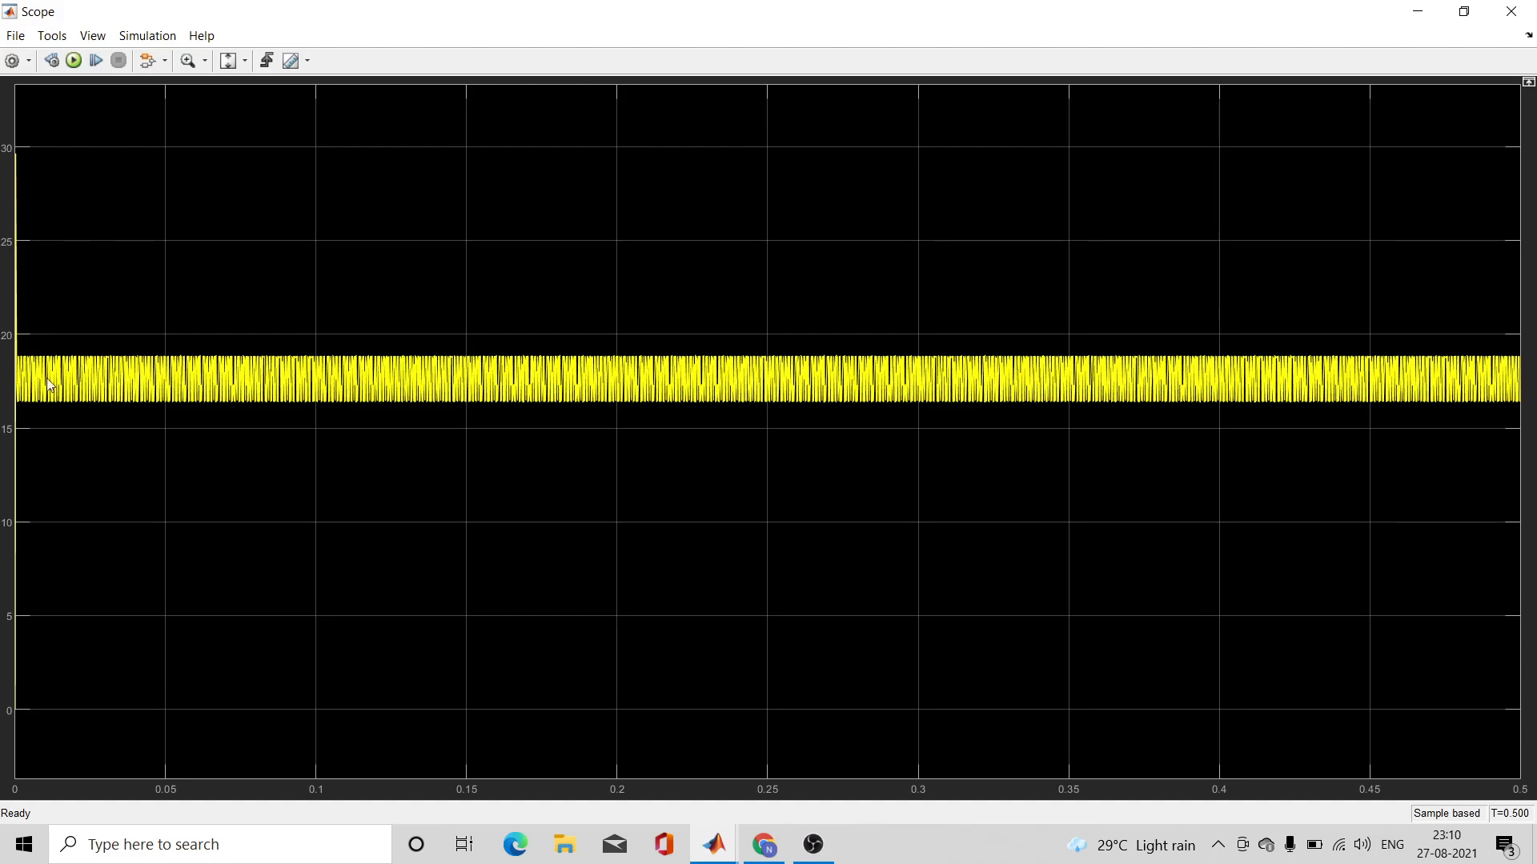
{"action": "left_click", "coordinate": [1403, 16]}
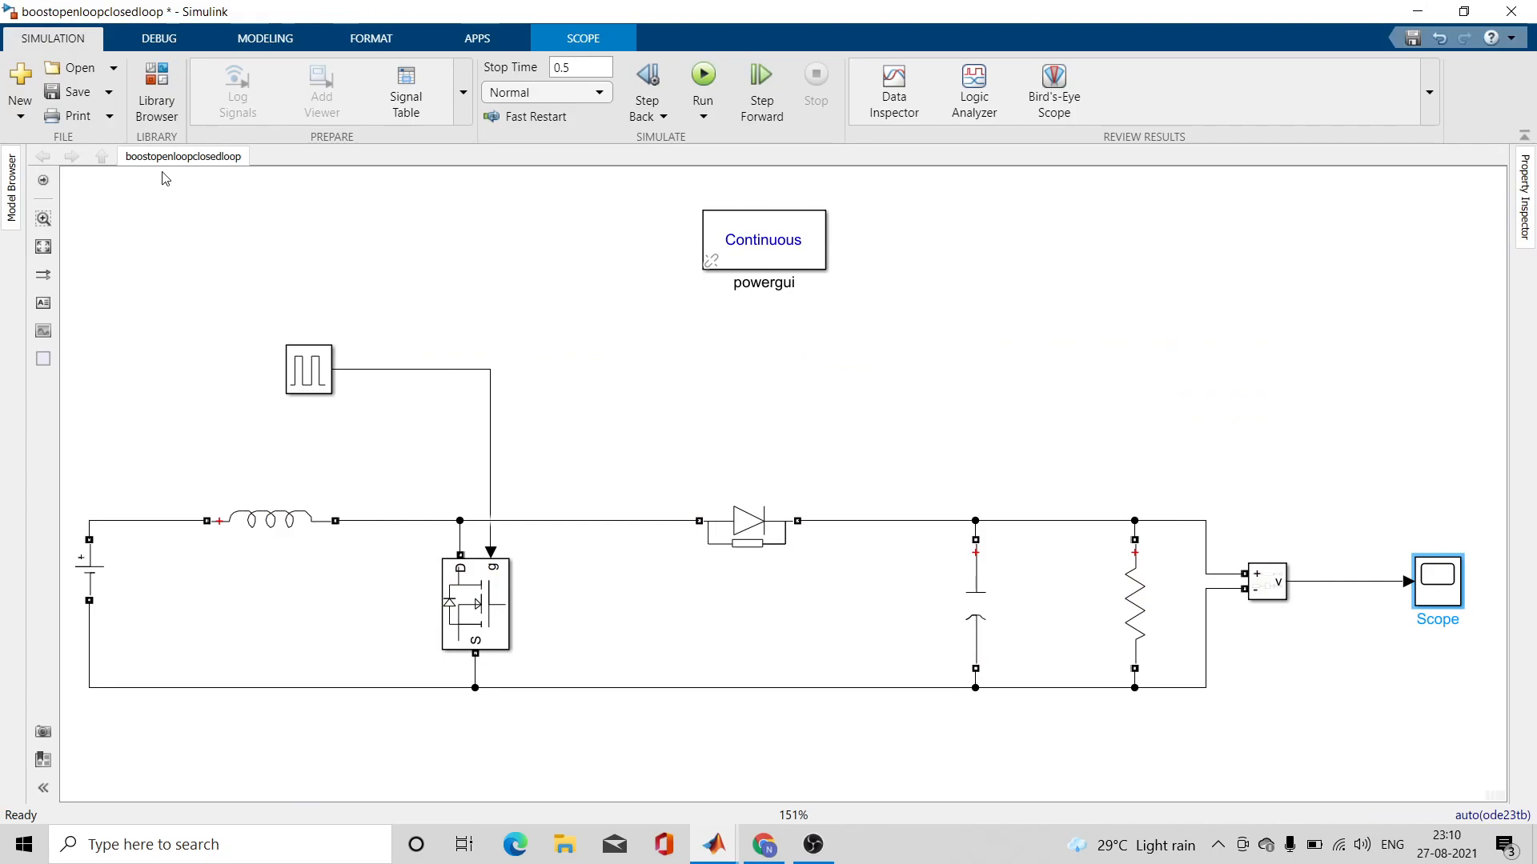
{"action": "left_click", "coordinate": [228, 245]}
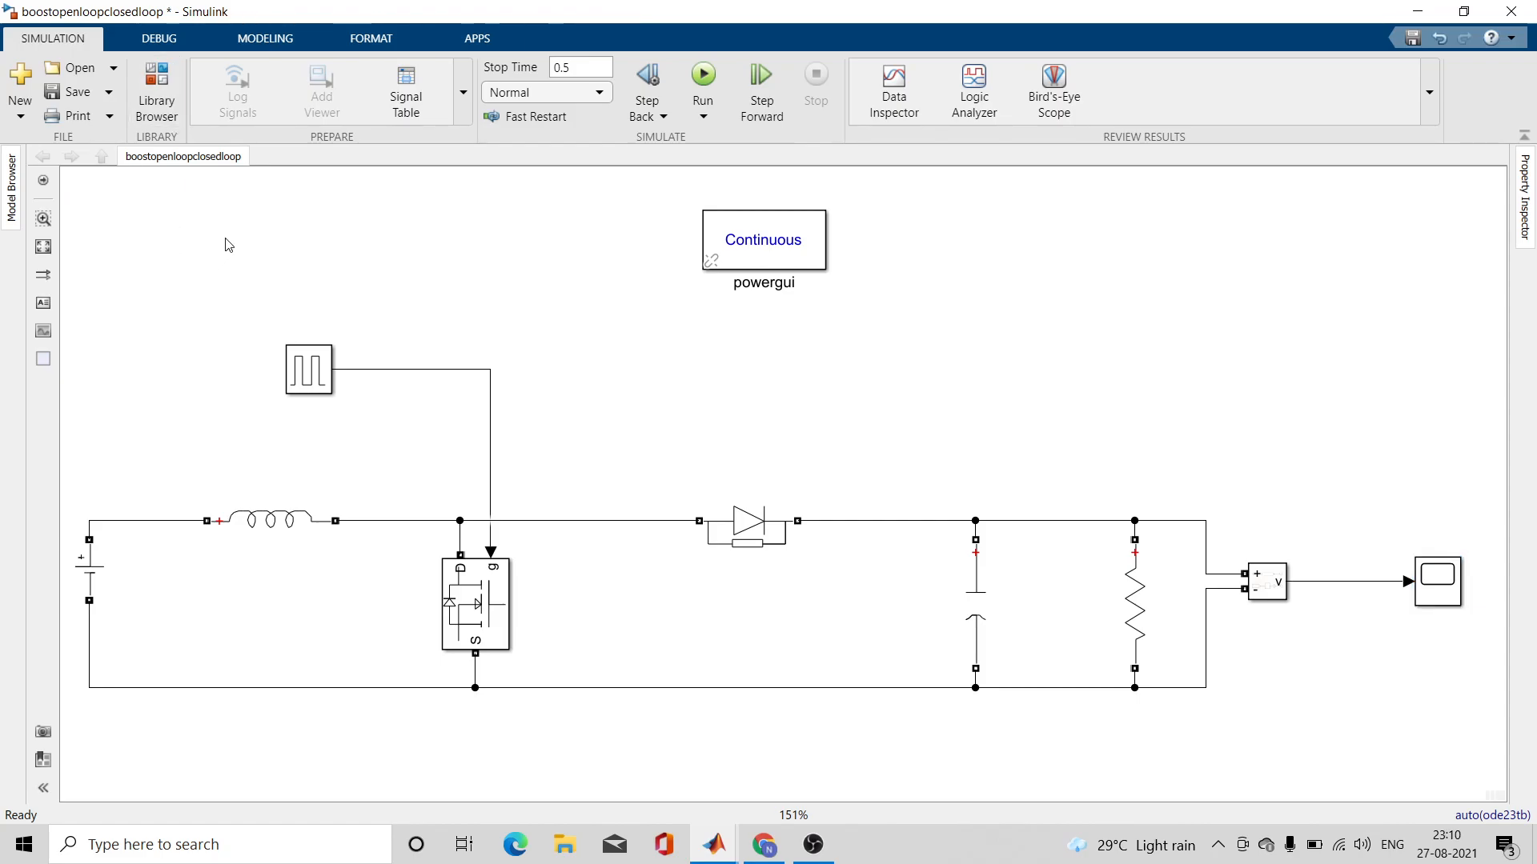
{"action": "right_click", "coordinate": [228, 245]}
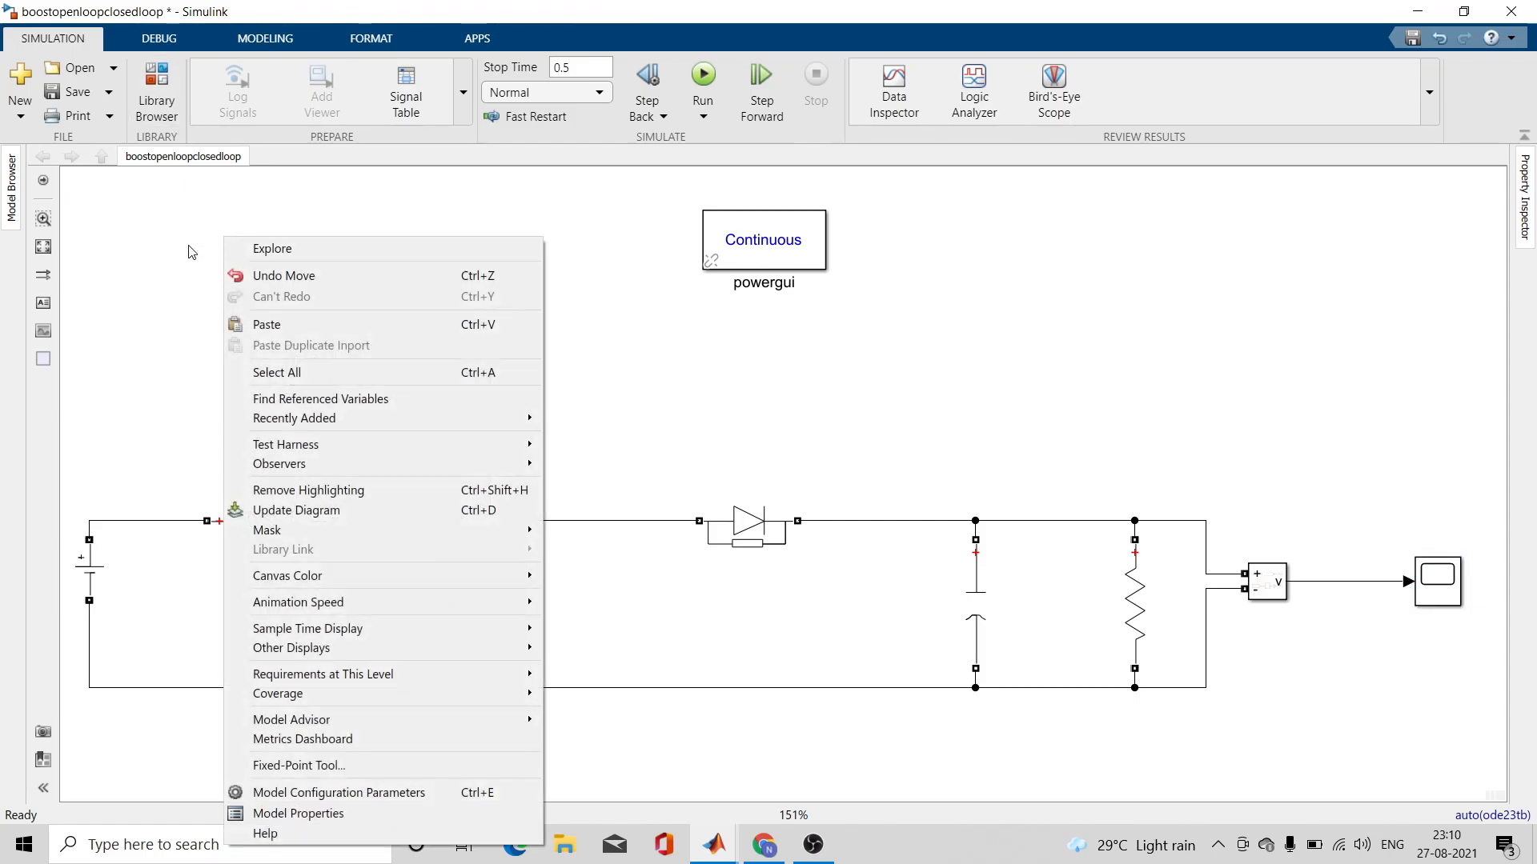
{"action": "left_click", "coordinate": [193, 253]}
- Set the DC Voltage Source's amplitude to 15 V and accept the parameters
{"action": "left_click", "coordinate": [88, 566]}
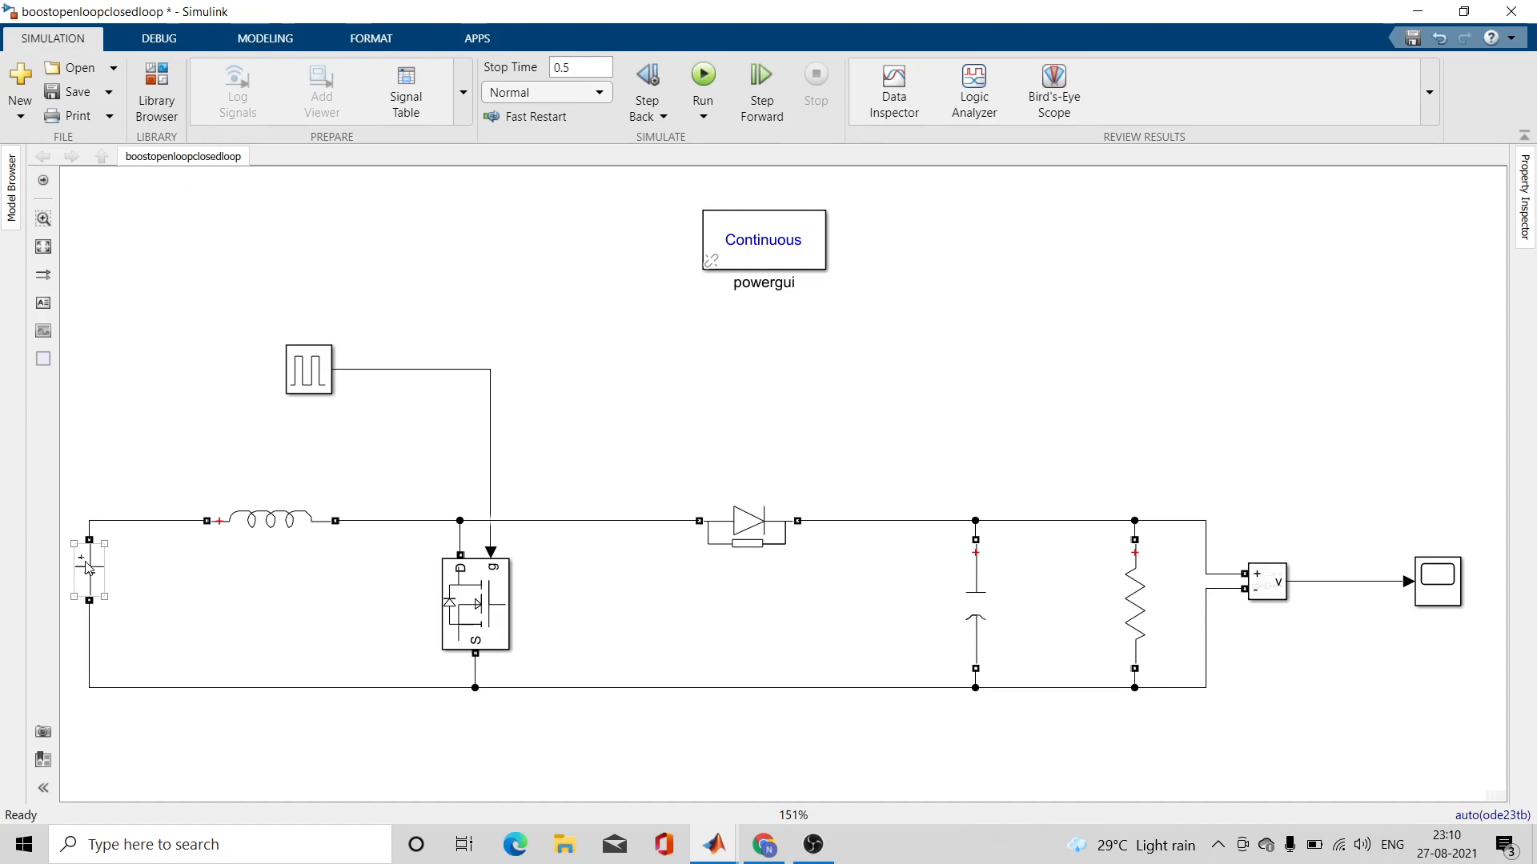
{"action": "double_click", "coordinate": [88, 566]}
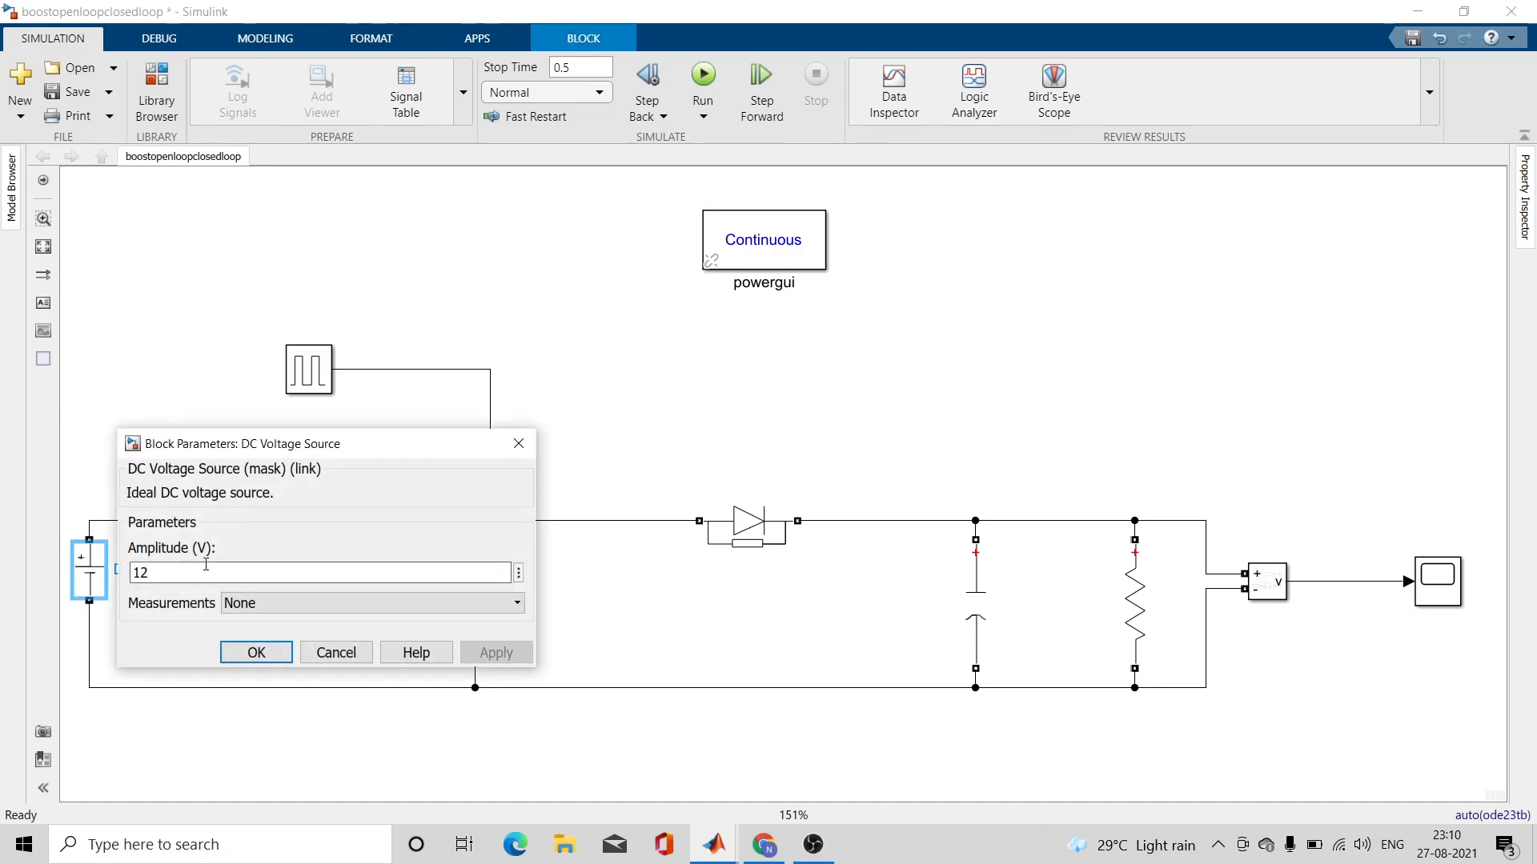
{"action": "double_click", "coordinate": [218, 572]}
{"action": "left_click", "coordinate": [218, 573]}
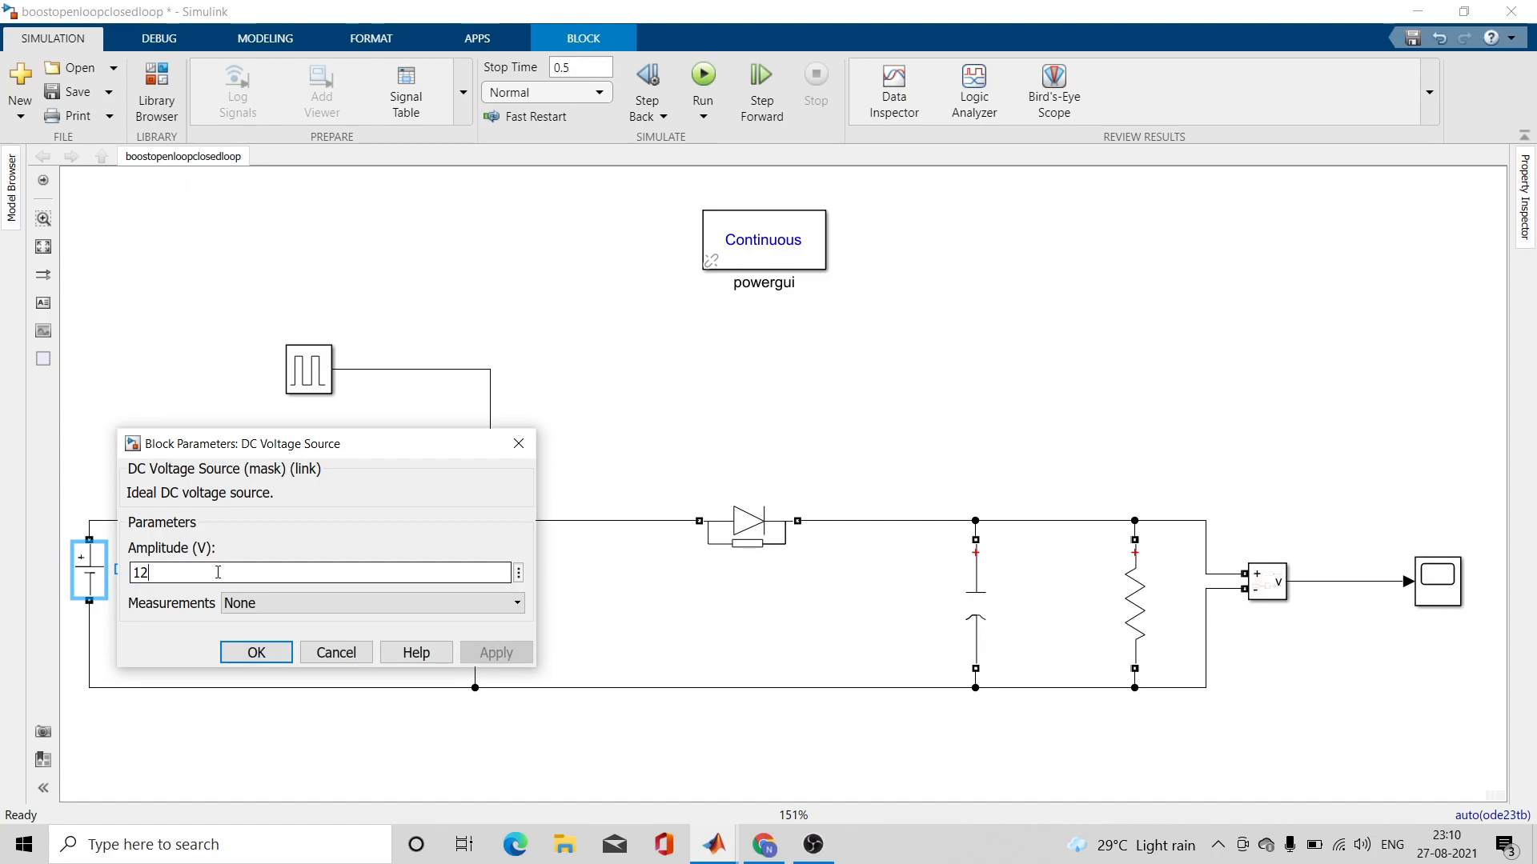
{"action": "key", "text": "BackSpace"}
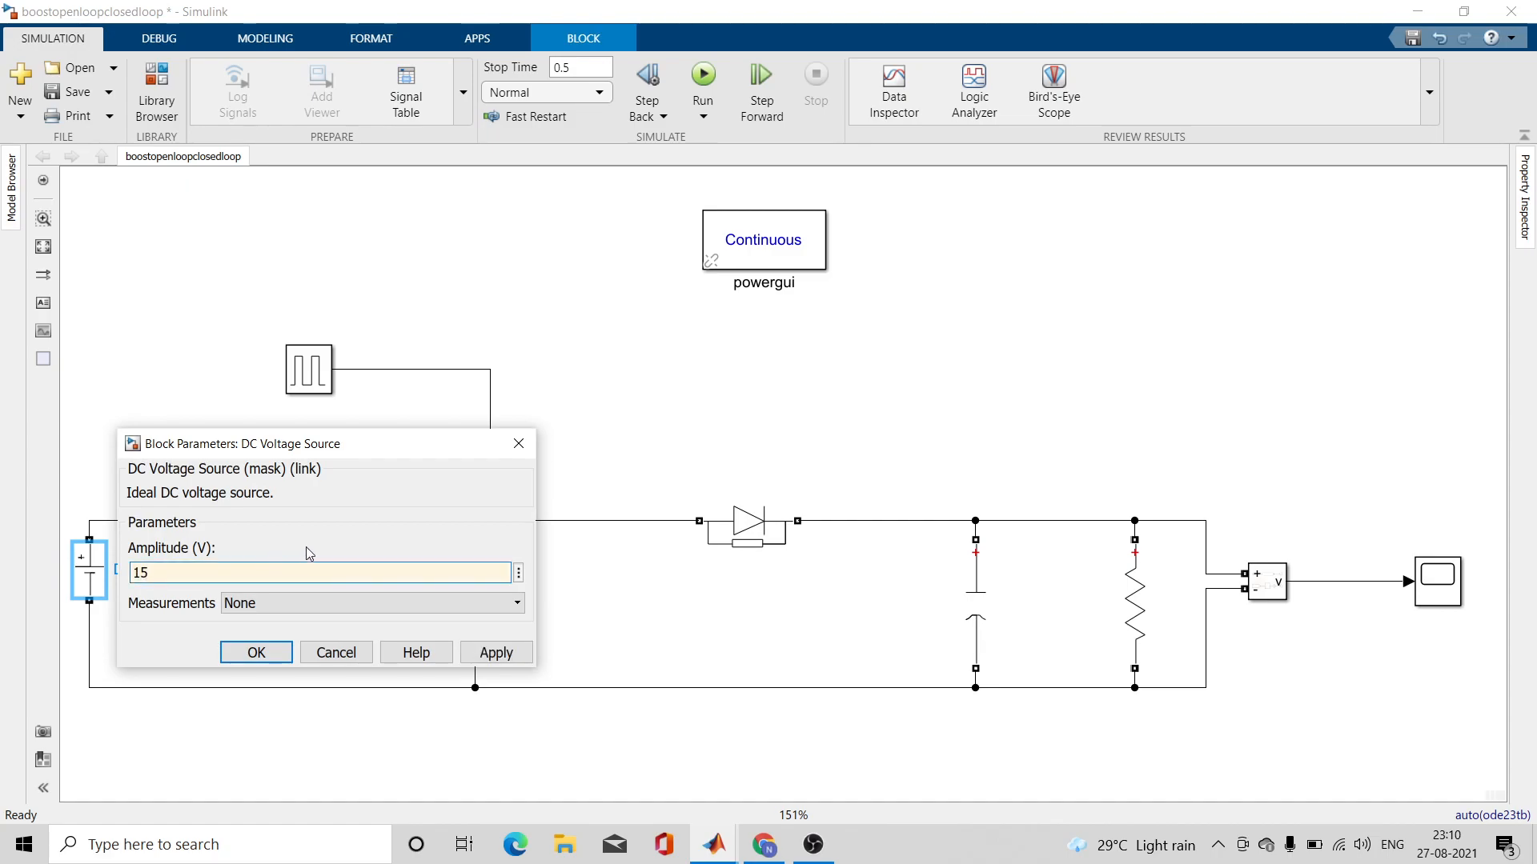
{"action": "left_click", "coordinate": [507, 654]}
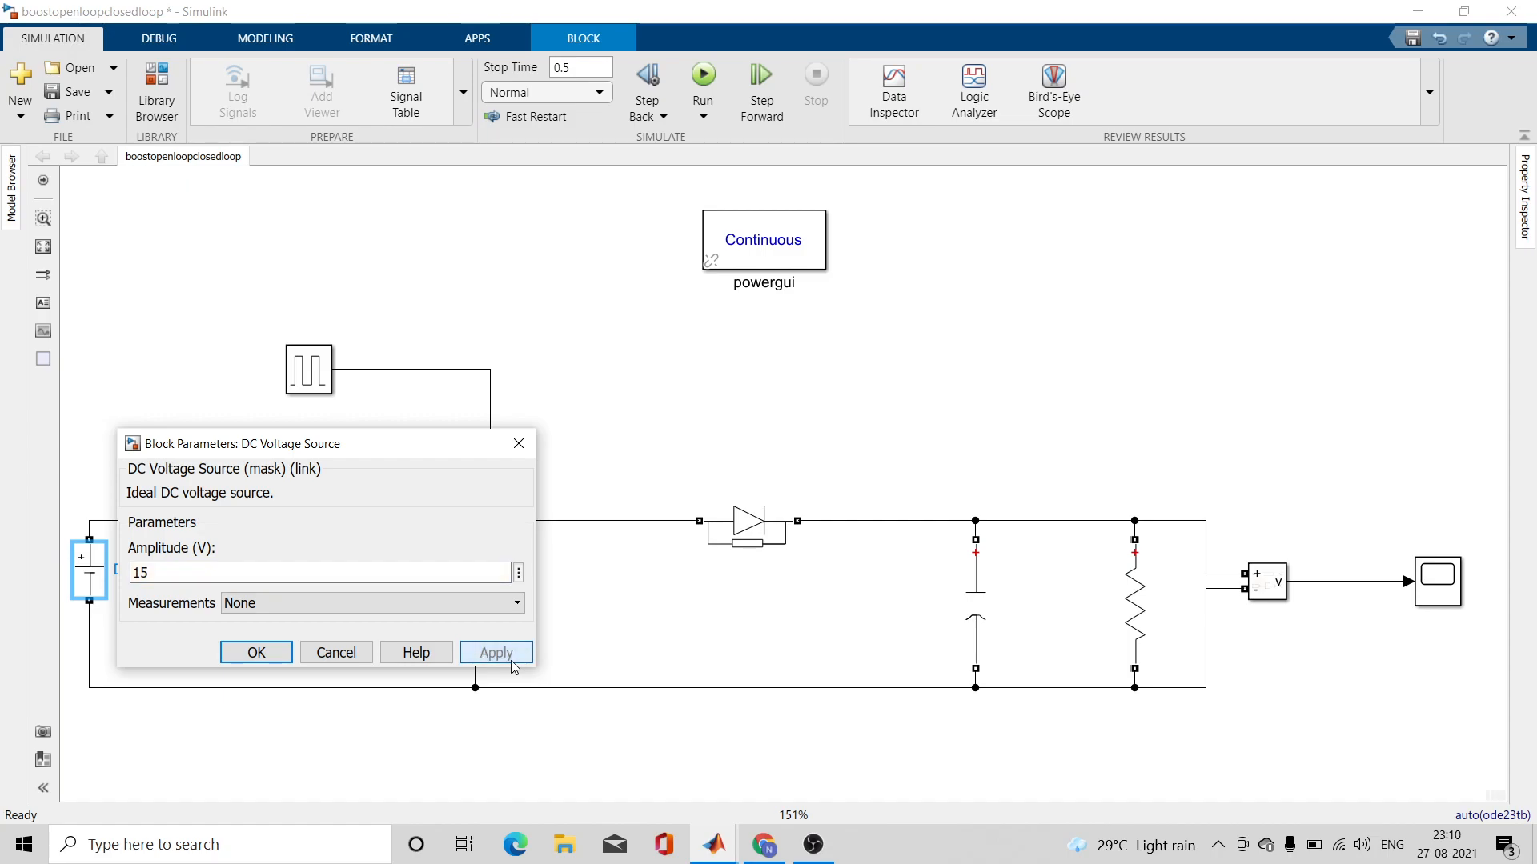
{"action": "left_click", "coordinate": [257, 652]}
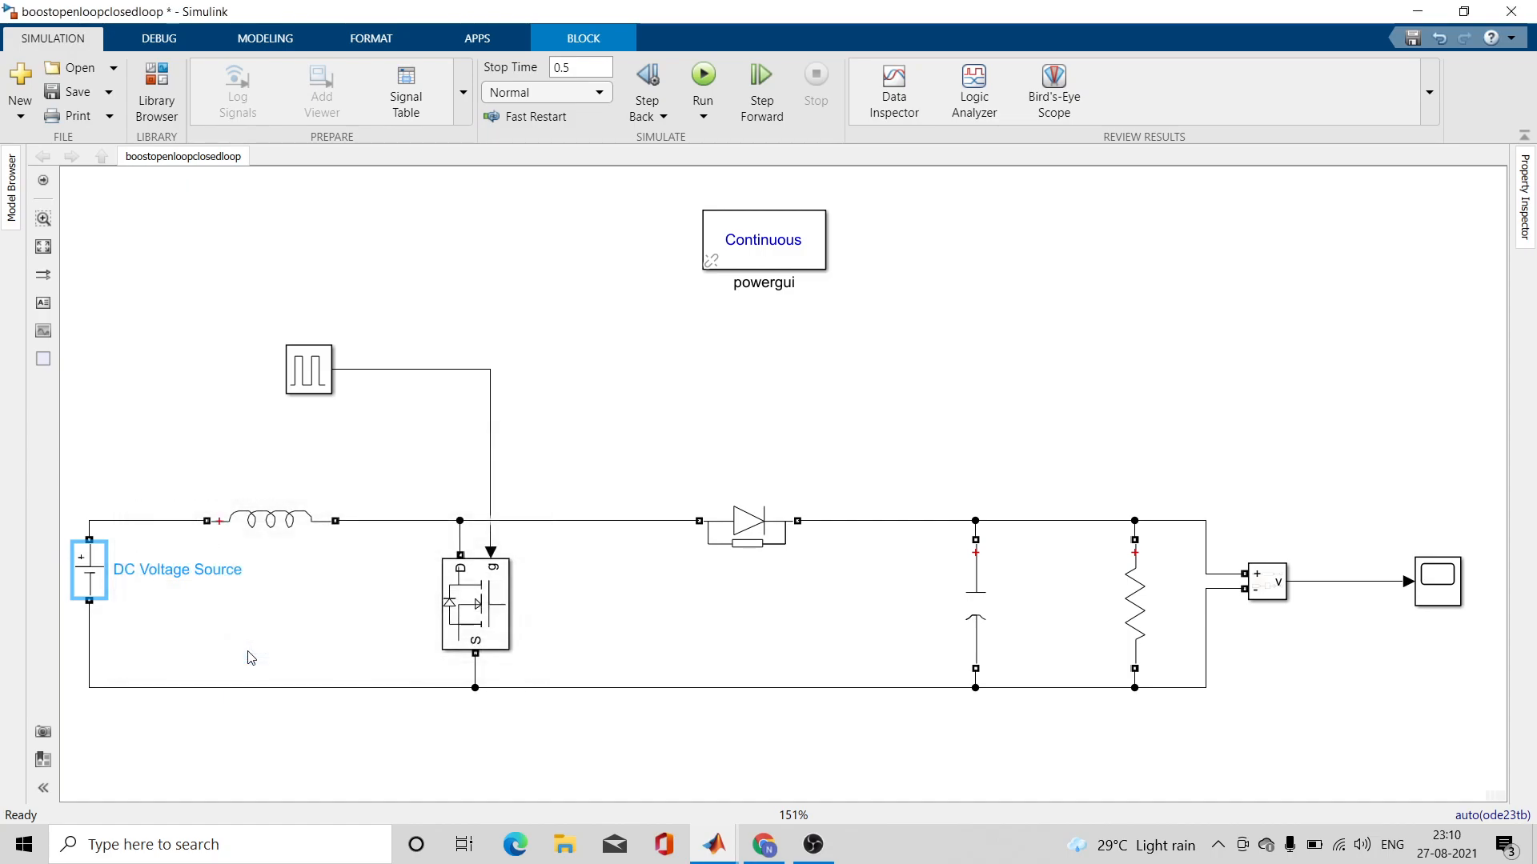
- Rerun the open-loop model with the 15 V source and examine the output voltage on the Scope
{"action": "left_click", "coordinate": [703, 76]}
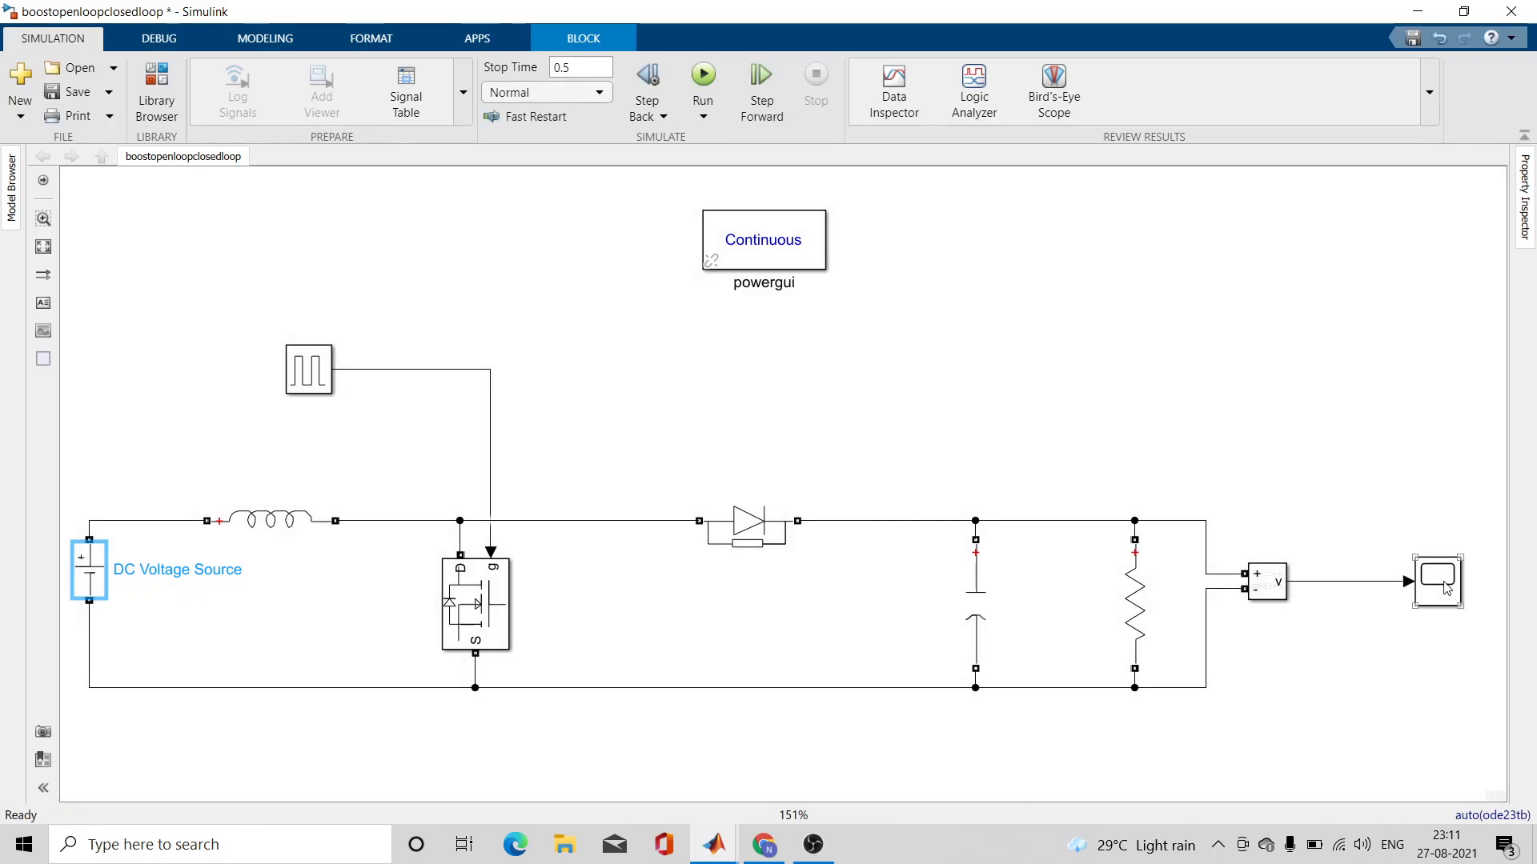
{"action": "double_click", "coordinate": [1445, 587]}
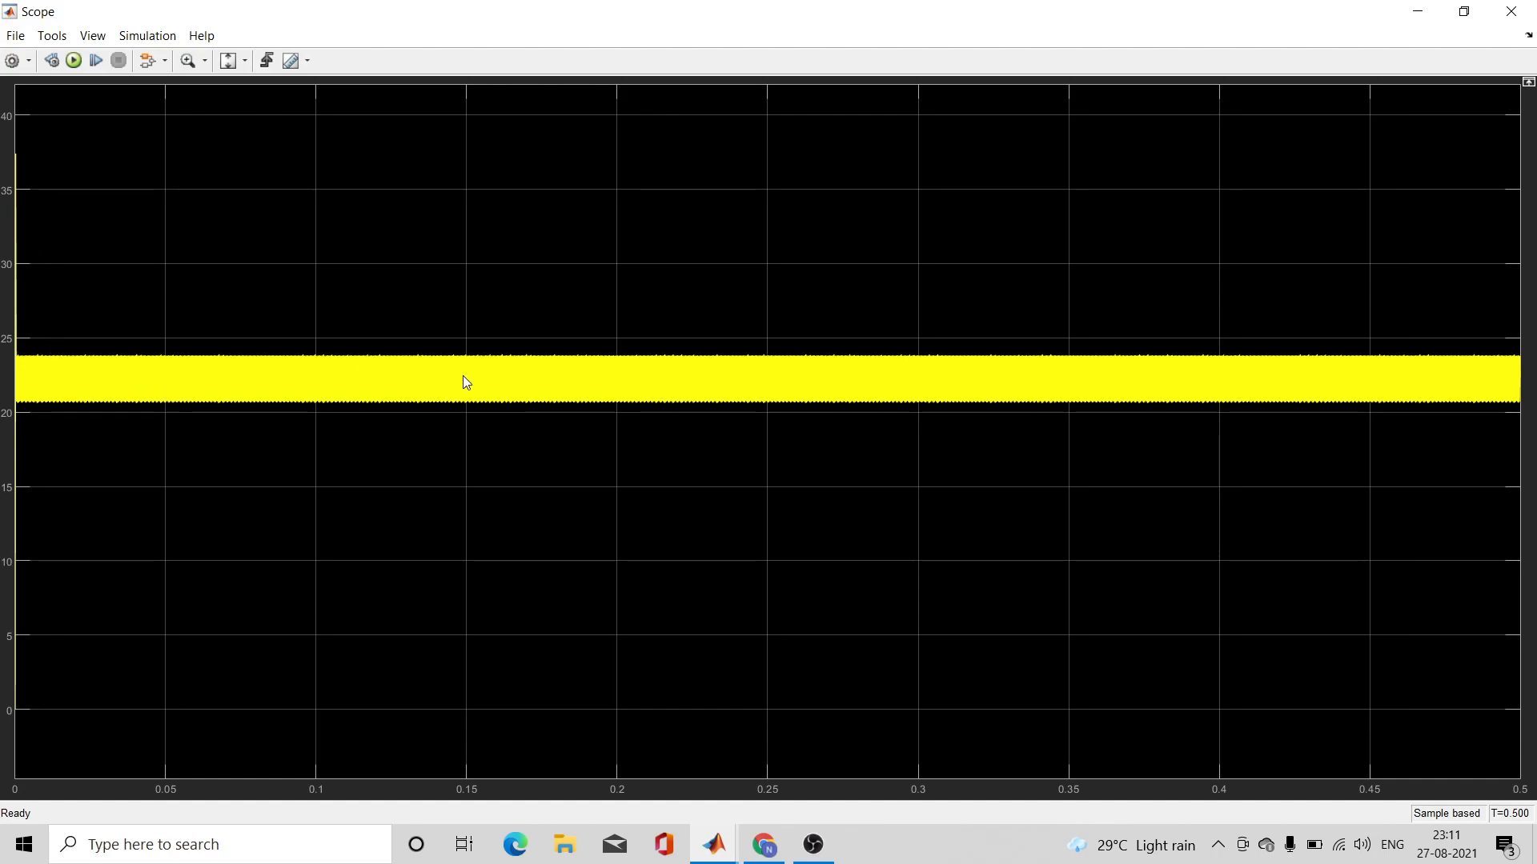
{"action": "left_click", "coordinate": [1417, 13]}
- Set the DC Voltage Source's amplitude back to 12 V and accept the parameters
{"action": "left_click", "coordinate": [90, 570]}
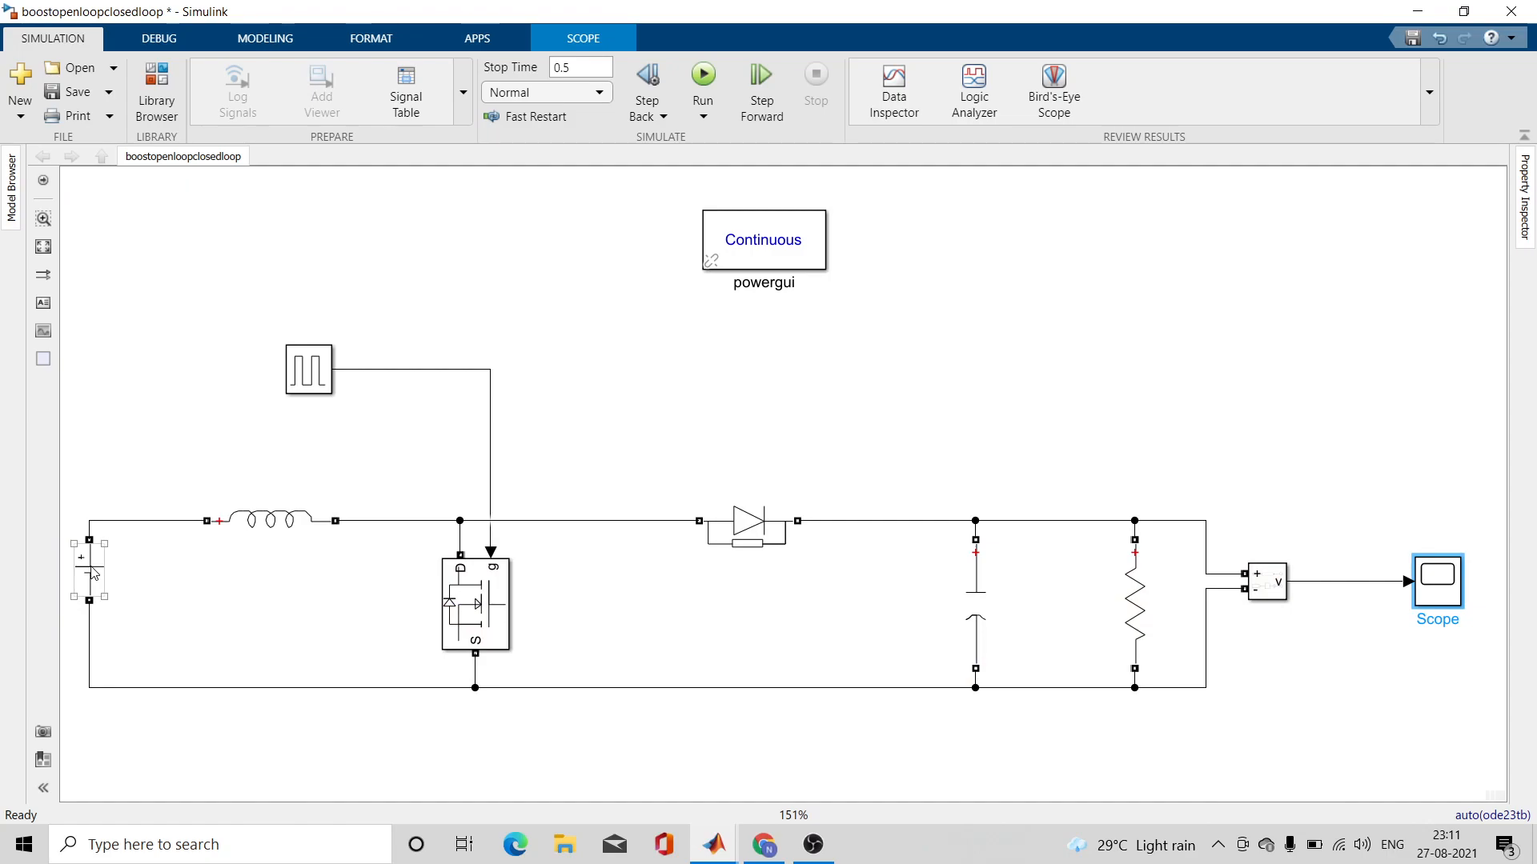
{"action": "double_click", "coordinate": [94, 572]}
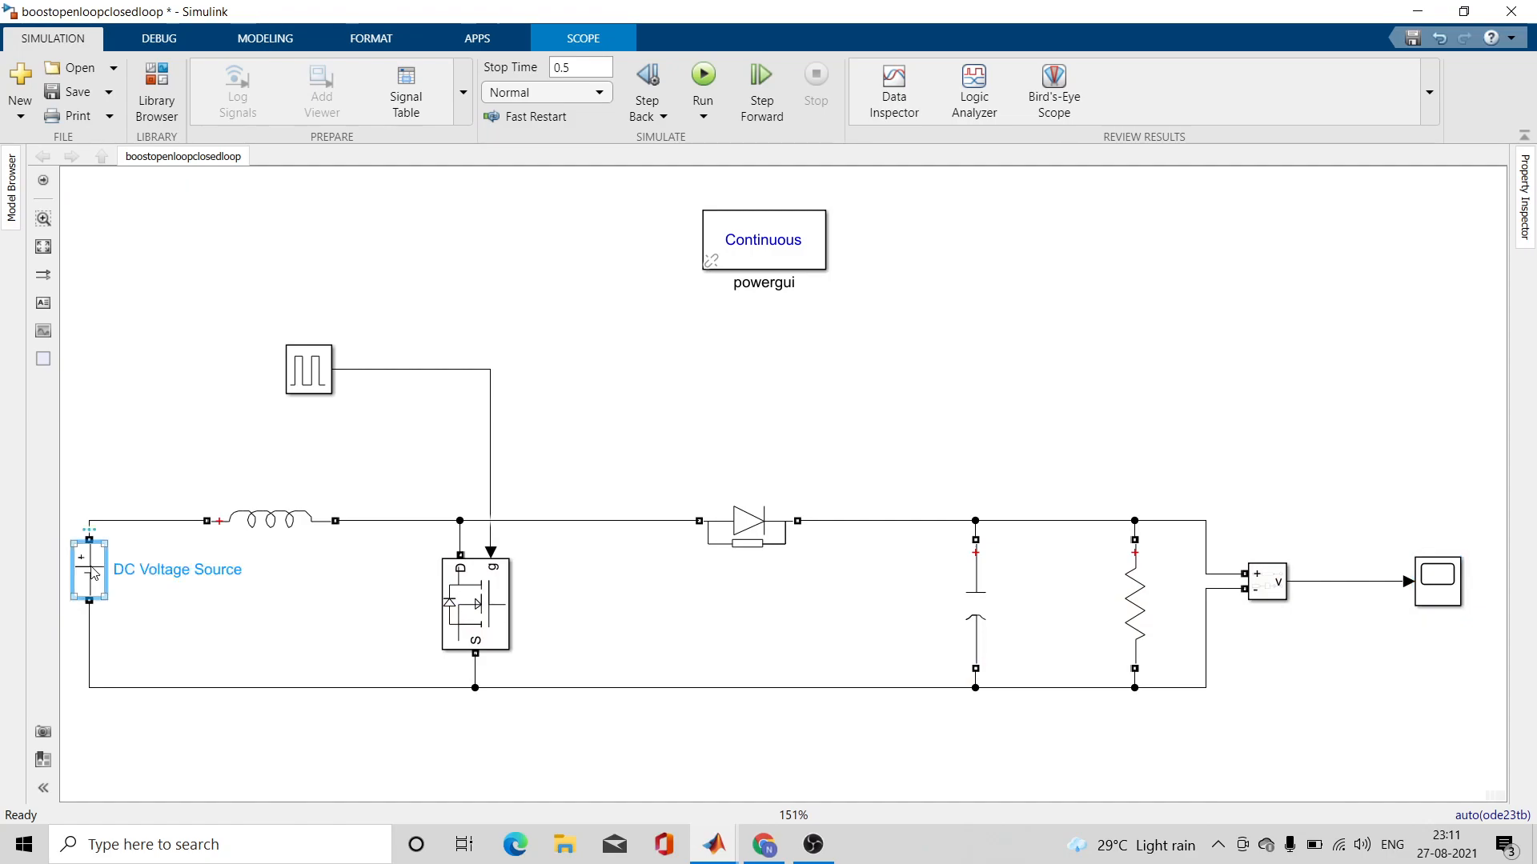
{"action": "left_click", "coordinate": [188, 574]}
{"action": "double_click", "coordinate": [188, 574]}
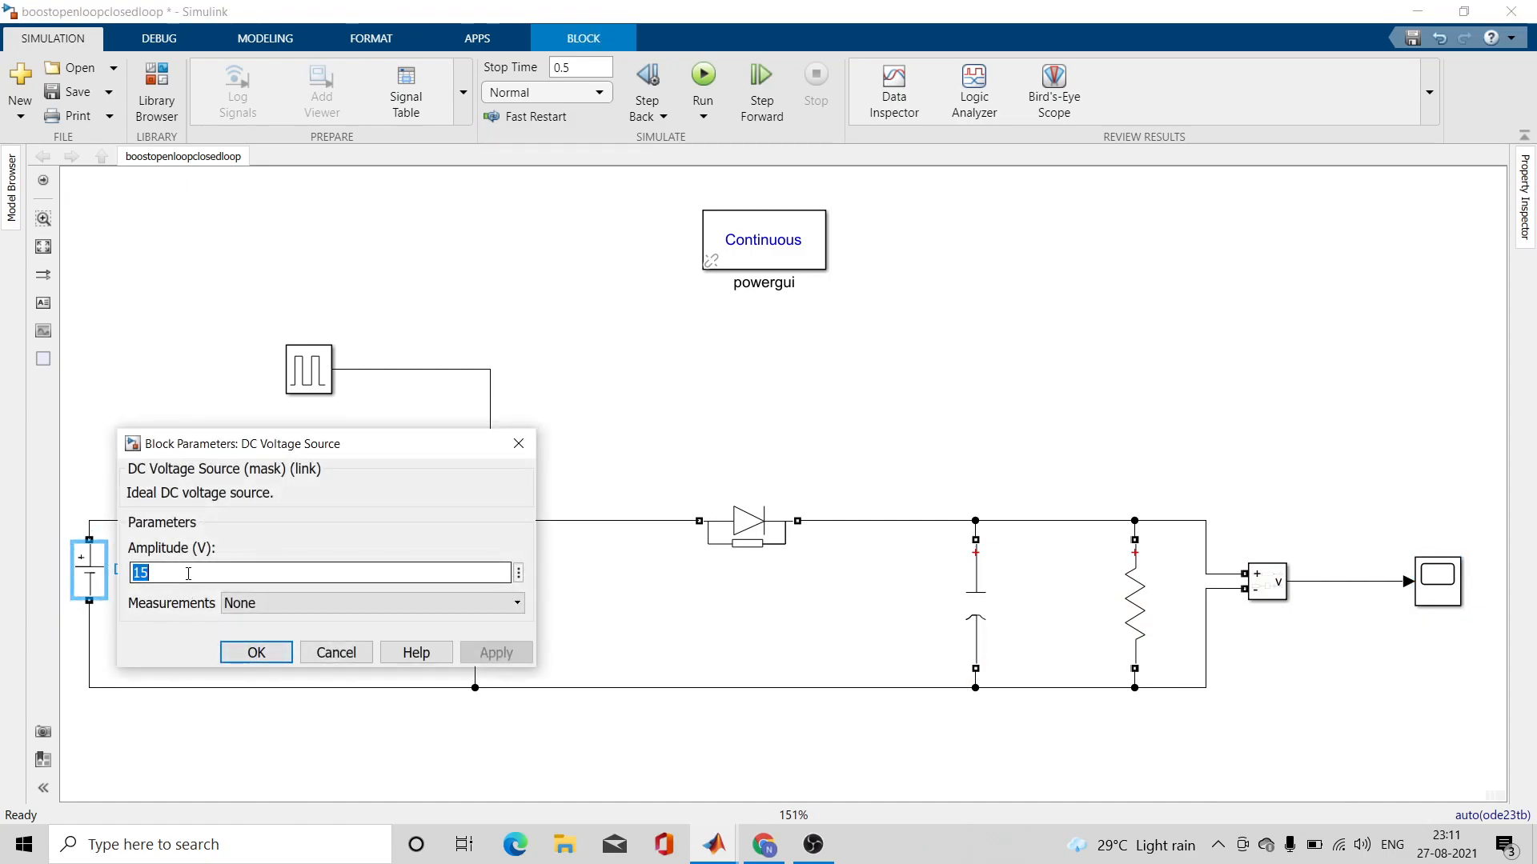
{"action": "left_click", "coordinate": [188, 574]}
{"action": "key", "text": "BackSpace"}
{"action": "type", "text": "2"}
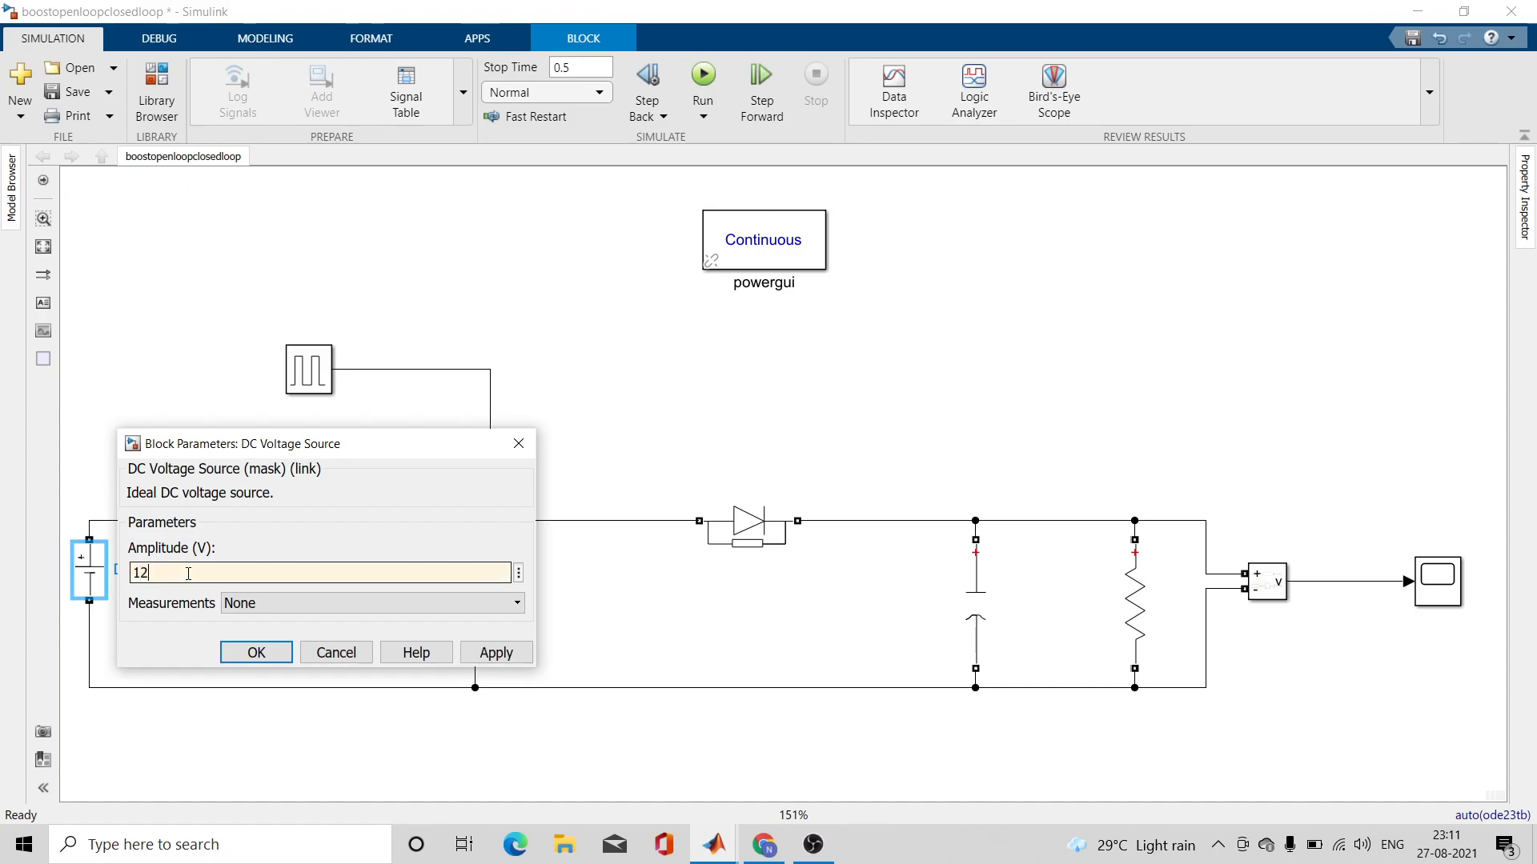
{"action": "left_click", "coordinate": [496, 652]}
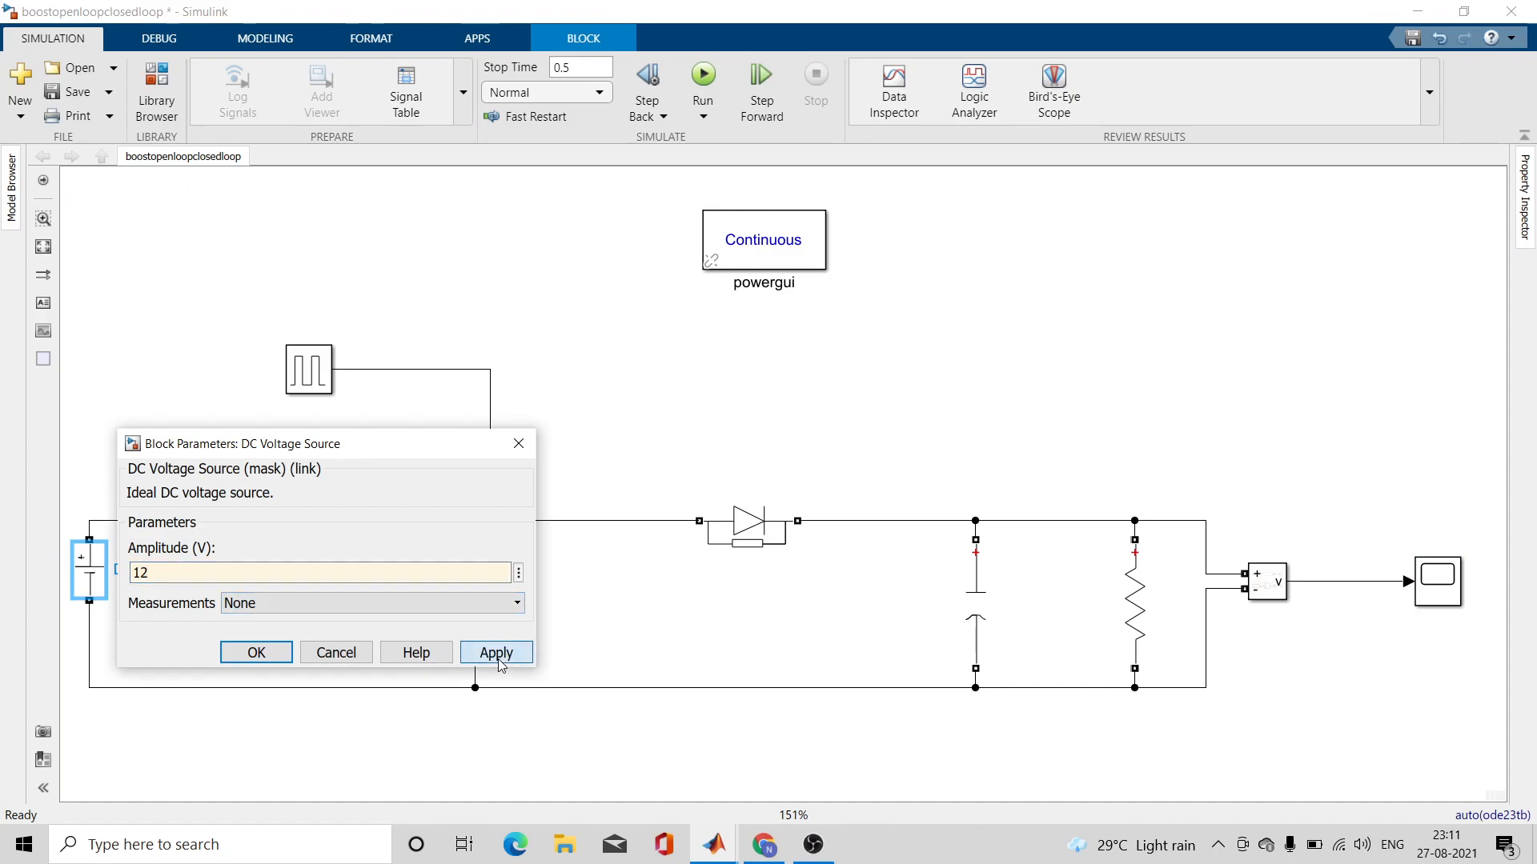
{"action": "left_click", "coordinate": [256, 652]}
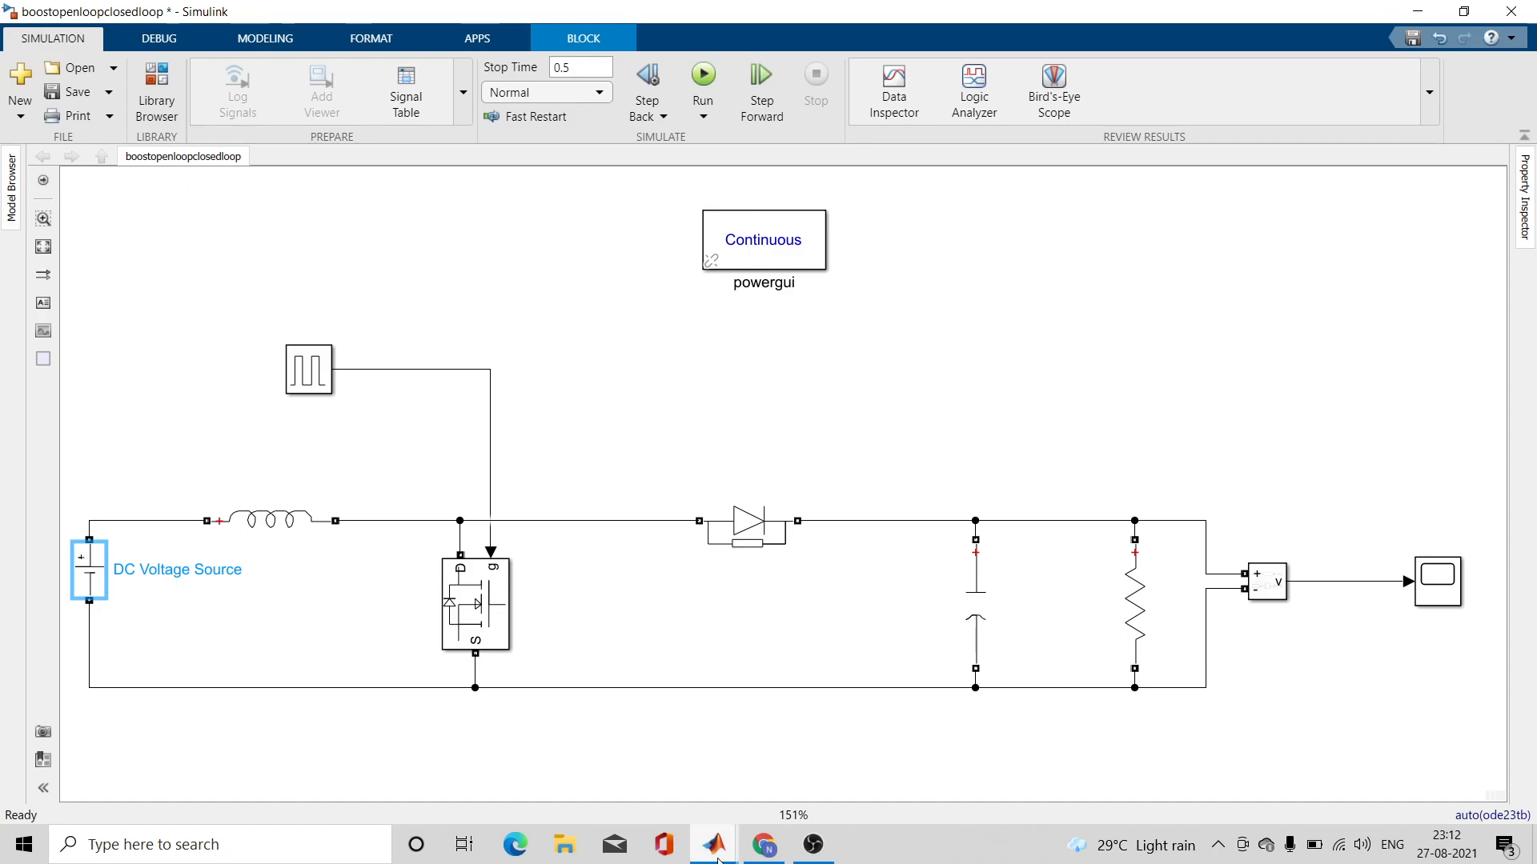
- Switch to the expt3_BOOST model and review its power circuit, PID feedback loop and DC Voltage Source parameters
{"action": "mouse_move", "coordinate": [717, 861]}
{"action": "mouse_move", "coordinate": [568, 799]}
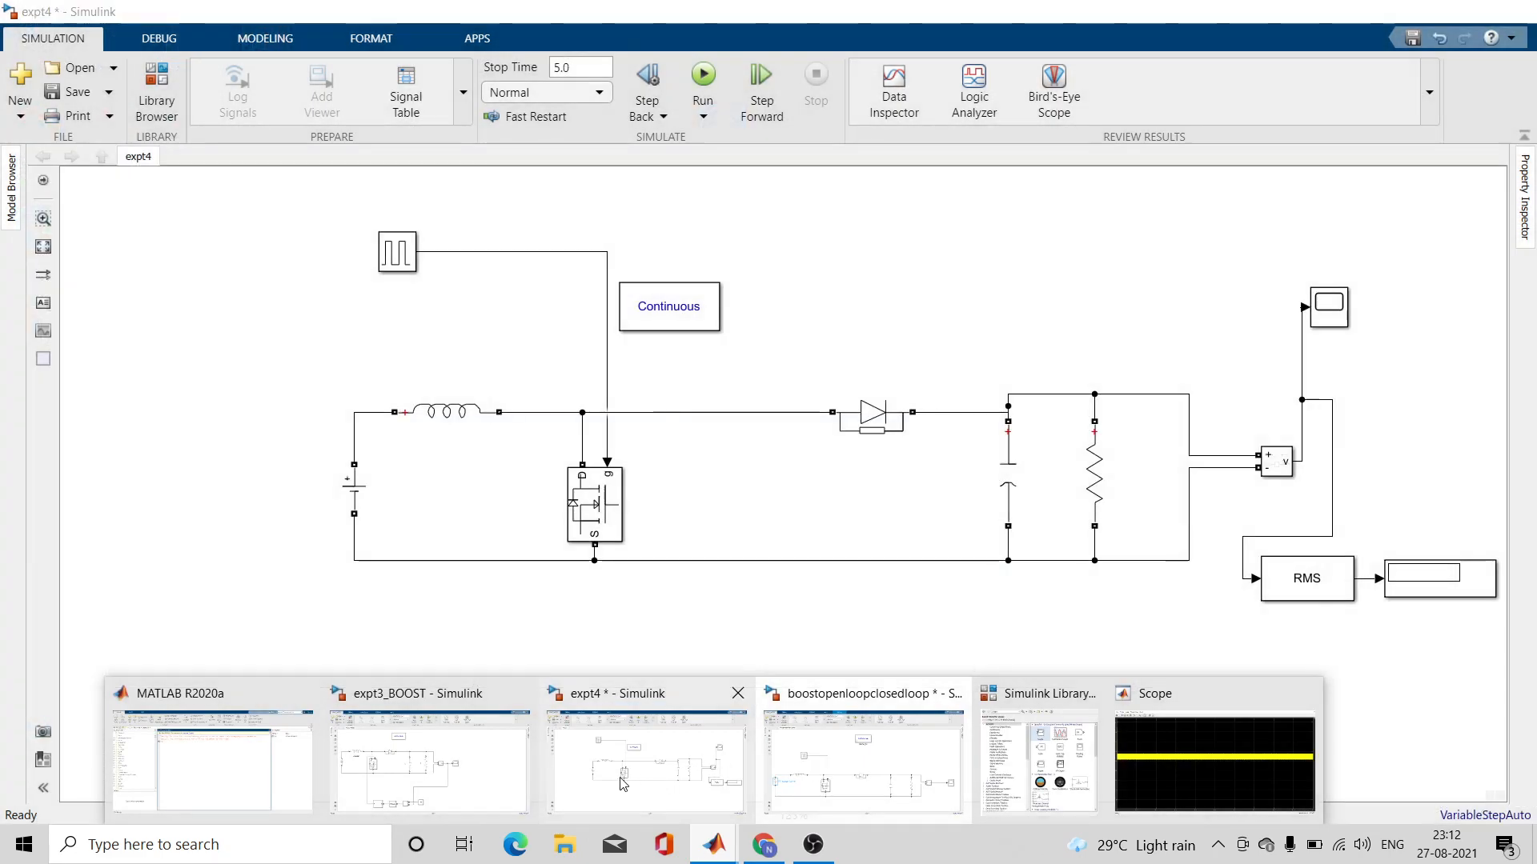
{"action": "left_click", "coordinate": [404, 778]}
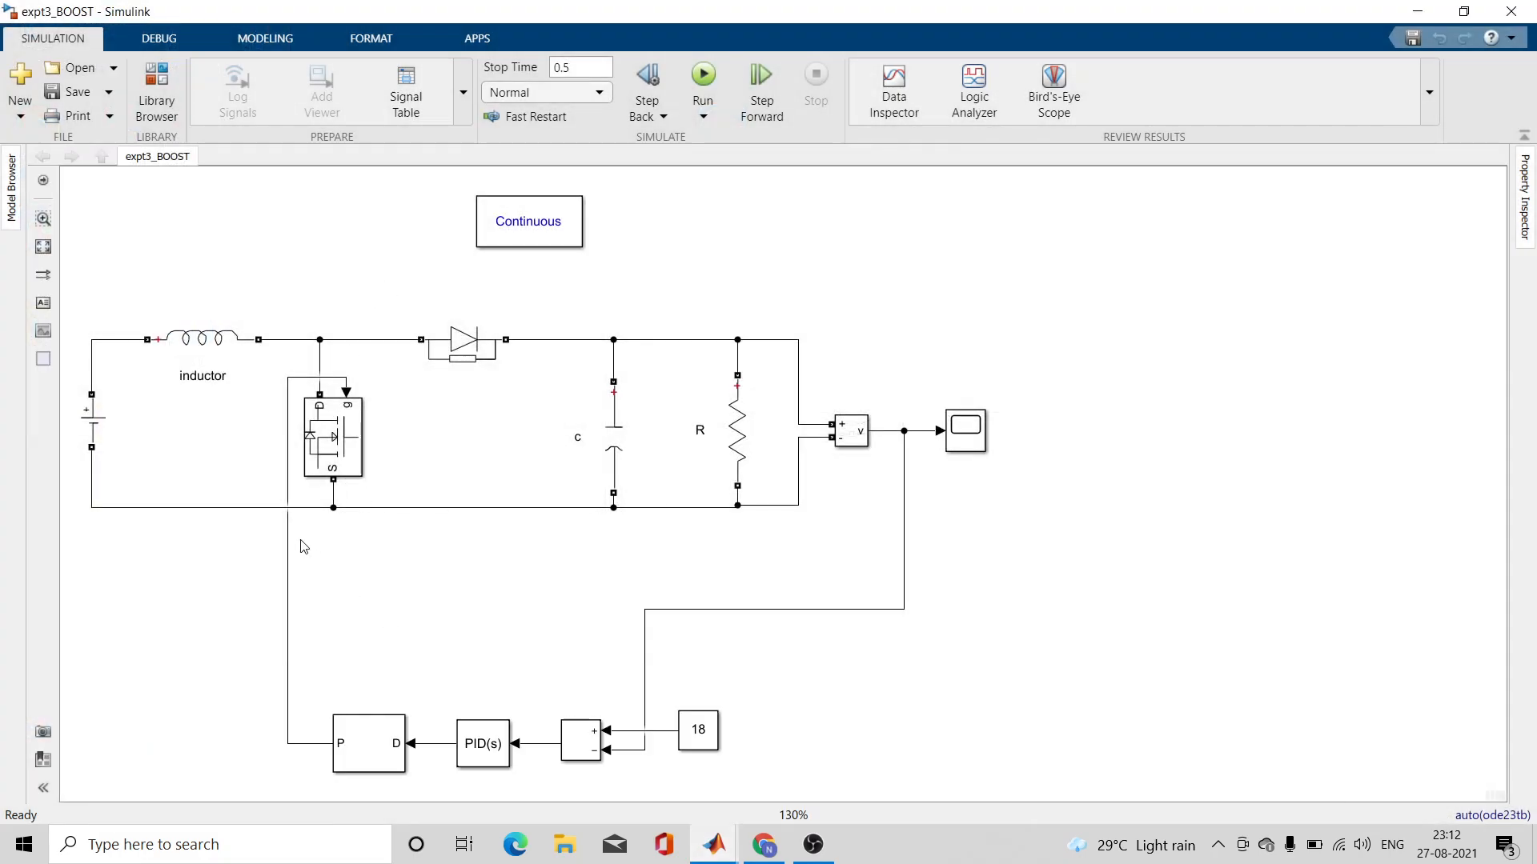
{"action": "left_click", "coordinate": [193, 352]}
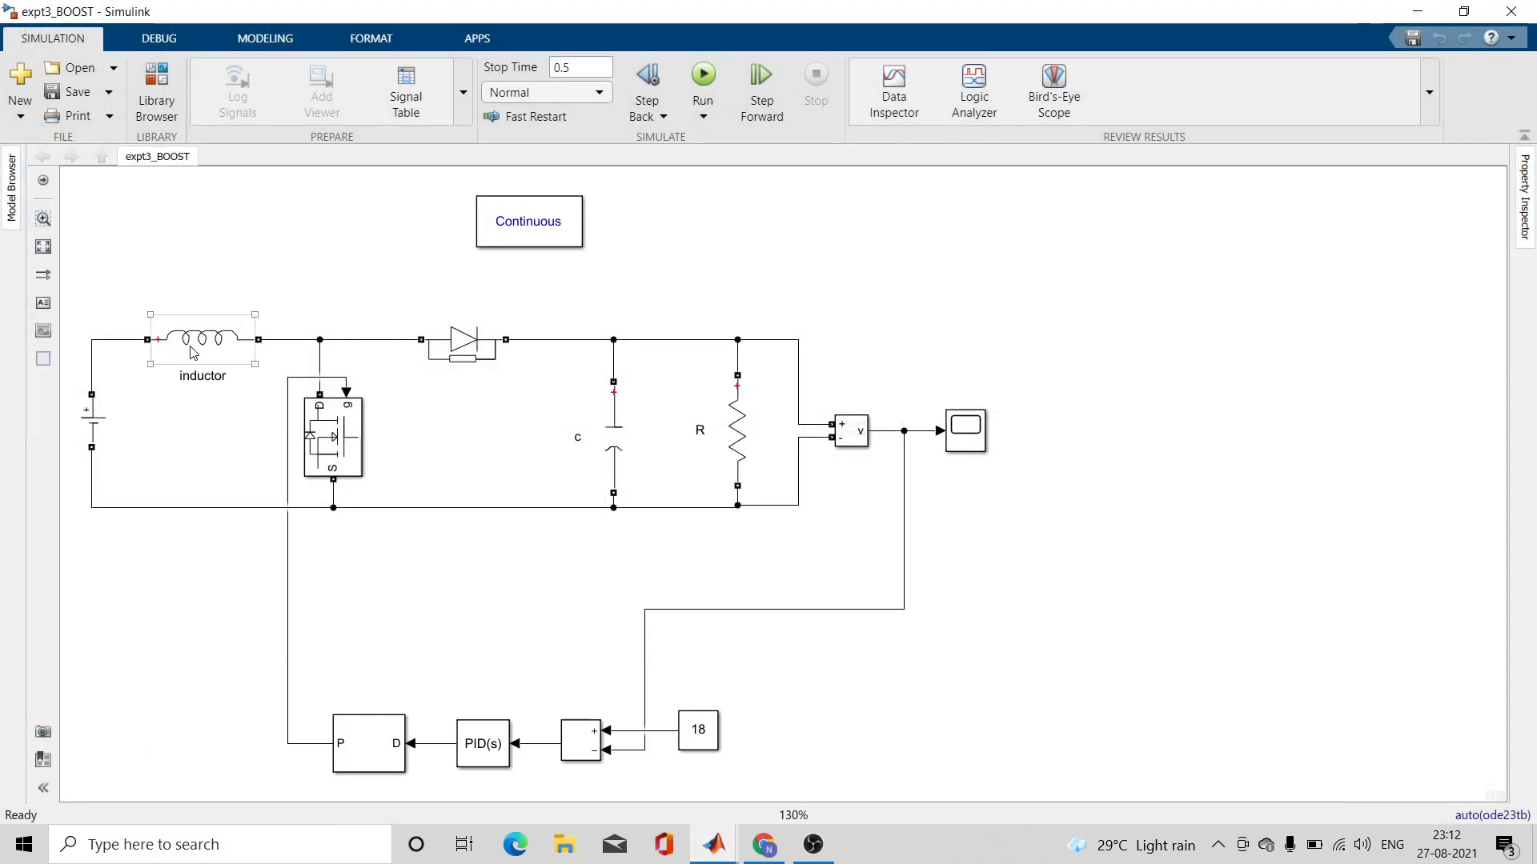
{"action": "left_click", "coordinate": [103, 417]}
{"action": "left_click", "coordinate": [359, 463]}
{"action": "left_click", "coordinate": [418, 590]}
{"action": "left_click", "coordinate": [703, 737]}
{"action": "left_click", "coordinate": [91, 441]}
{"action": "double_click", "coordinate": [93, 423]}
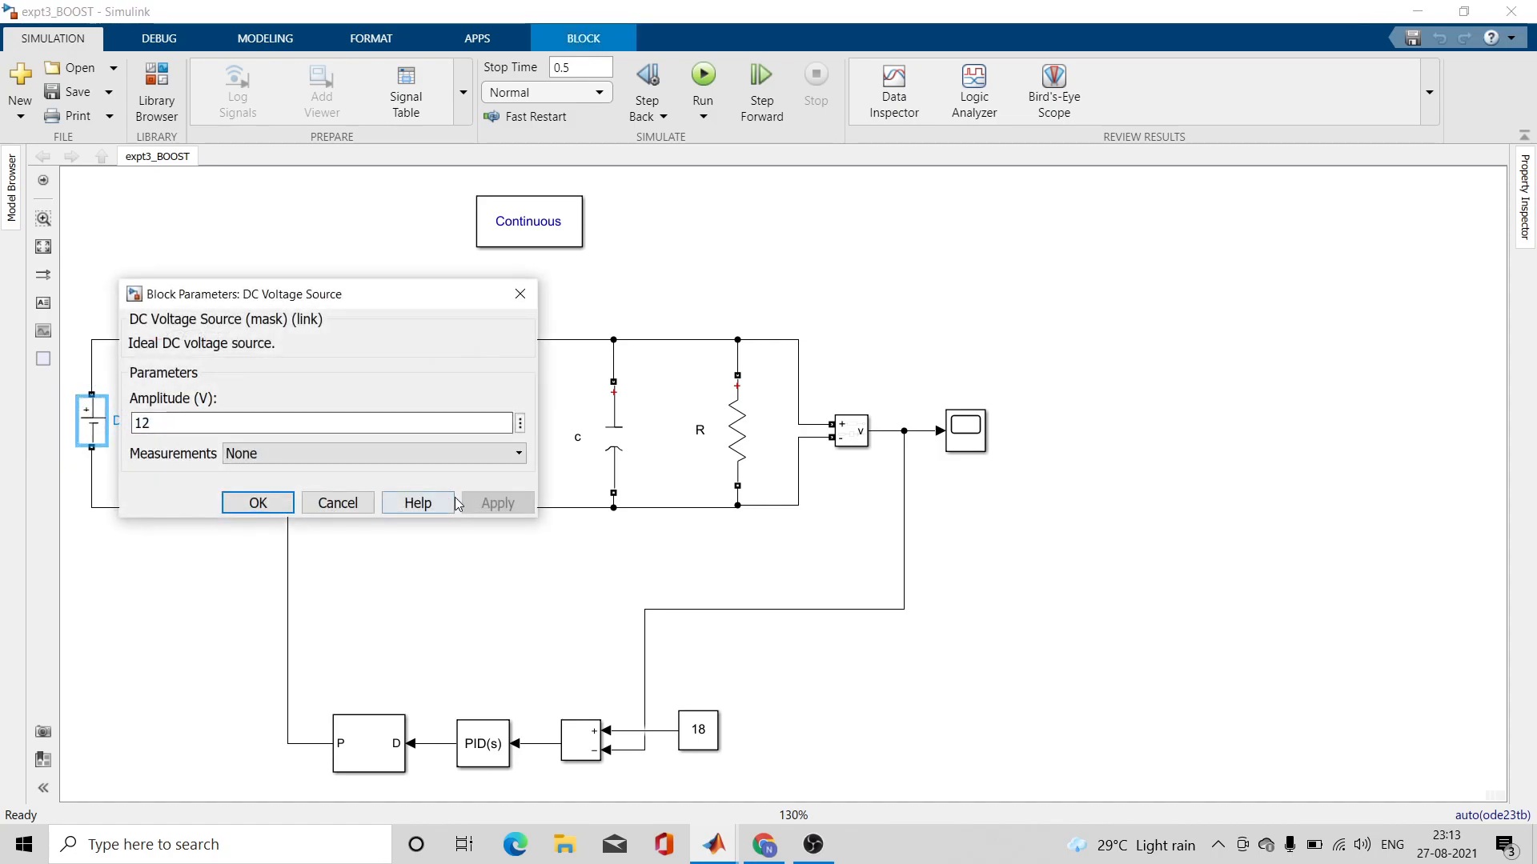
{"action": "left_click", "coordinate": [253, 503]}
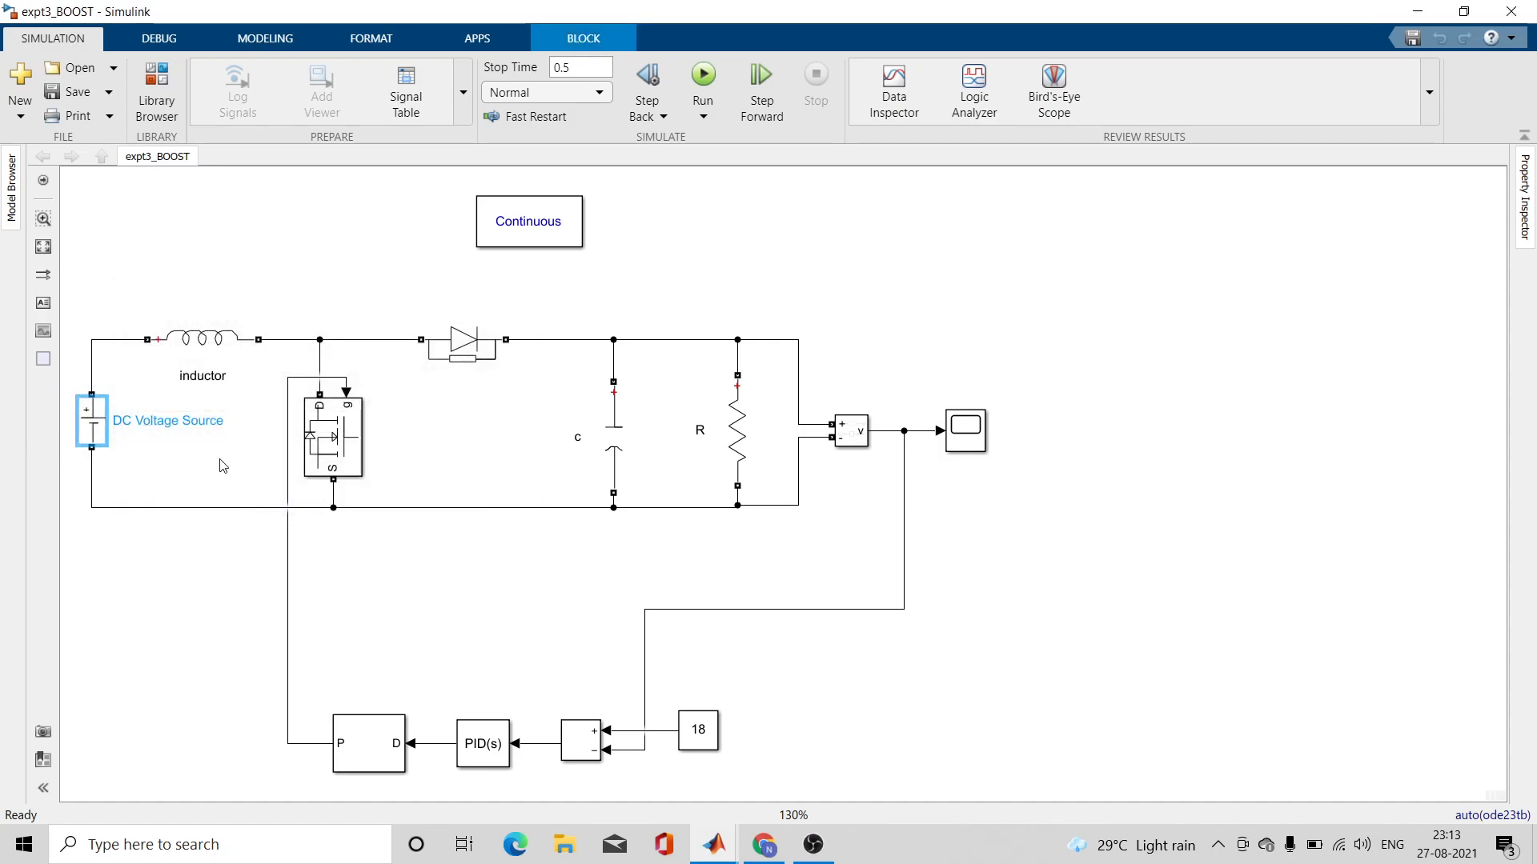
- Run the closed-loop expt3_BOOST model and examine its output voltage on the Scope
{"action": "left_click", "coordinate": [703, 76]}
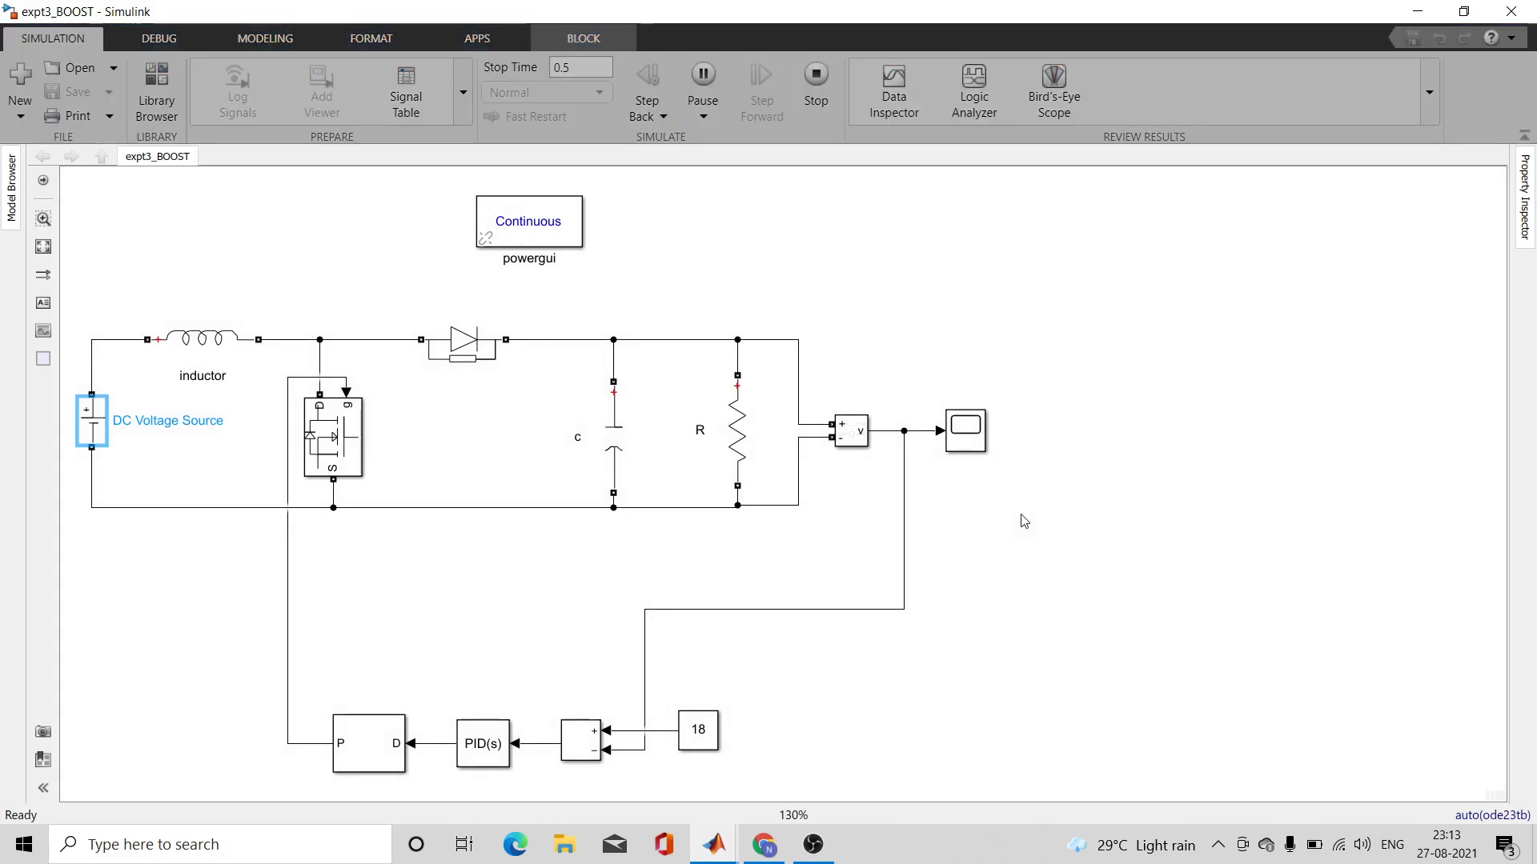
{"action": "left_click", "coordinate": [960, 428]}
{"action": "double_click", "coordinate": [961, 428]}
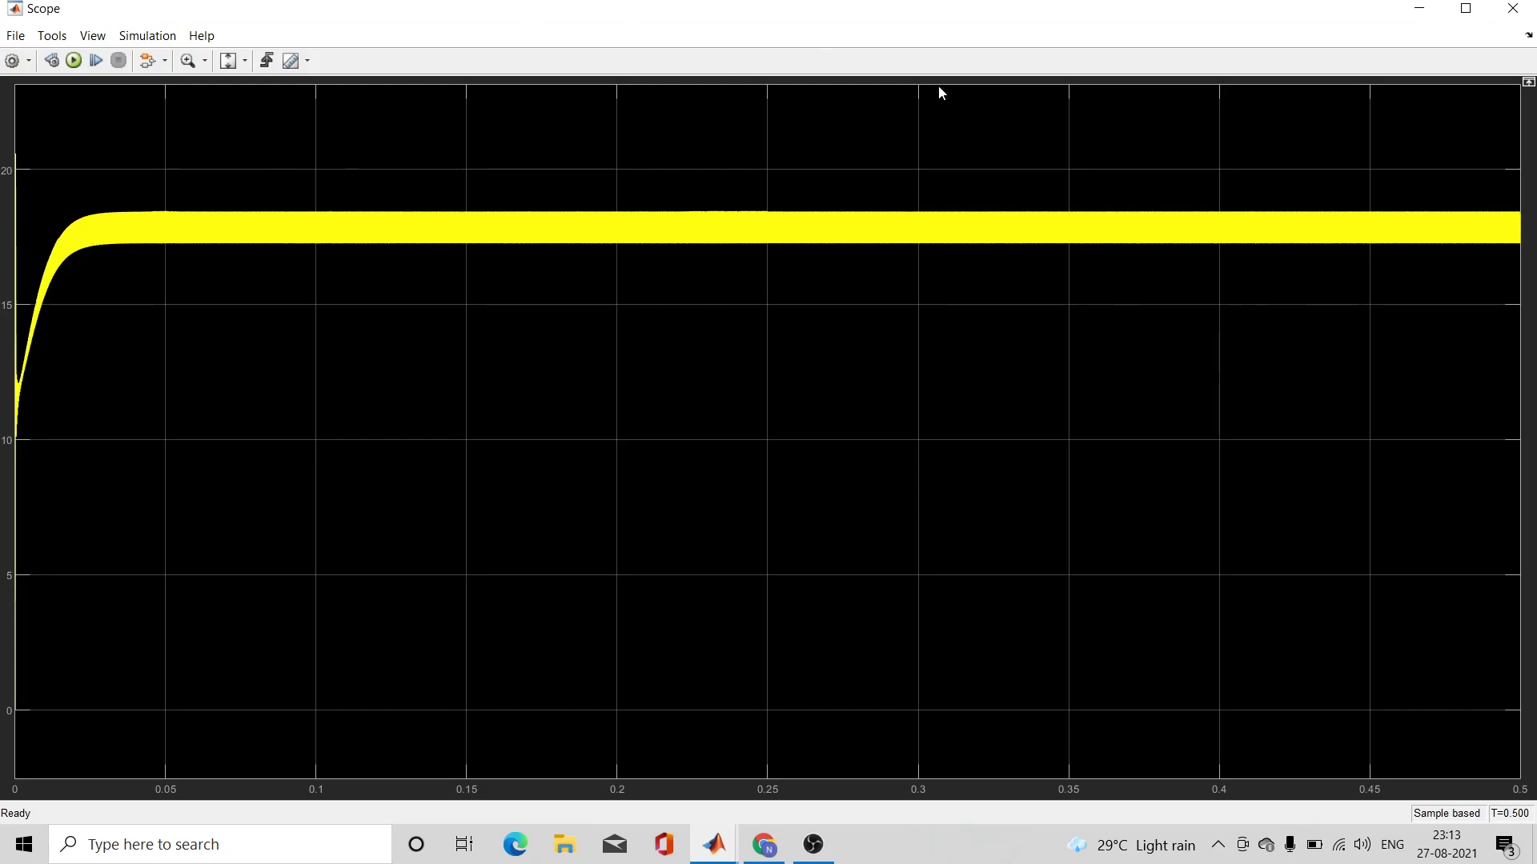
{"action": "left_click", "coordinate": [1419, 10]}
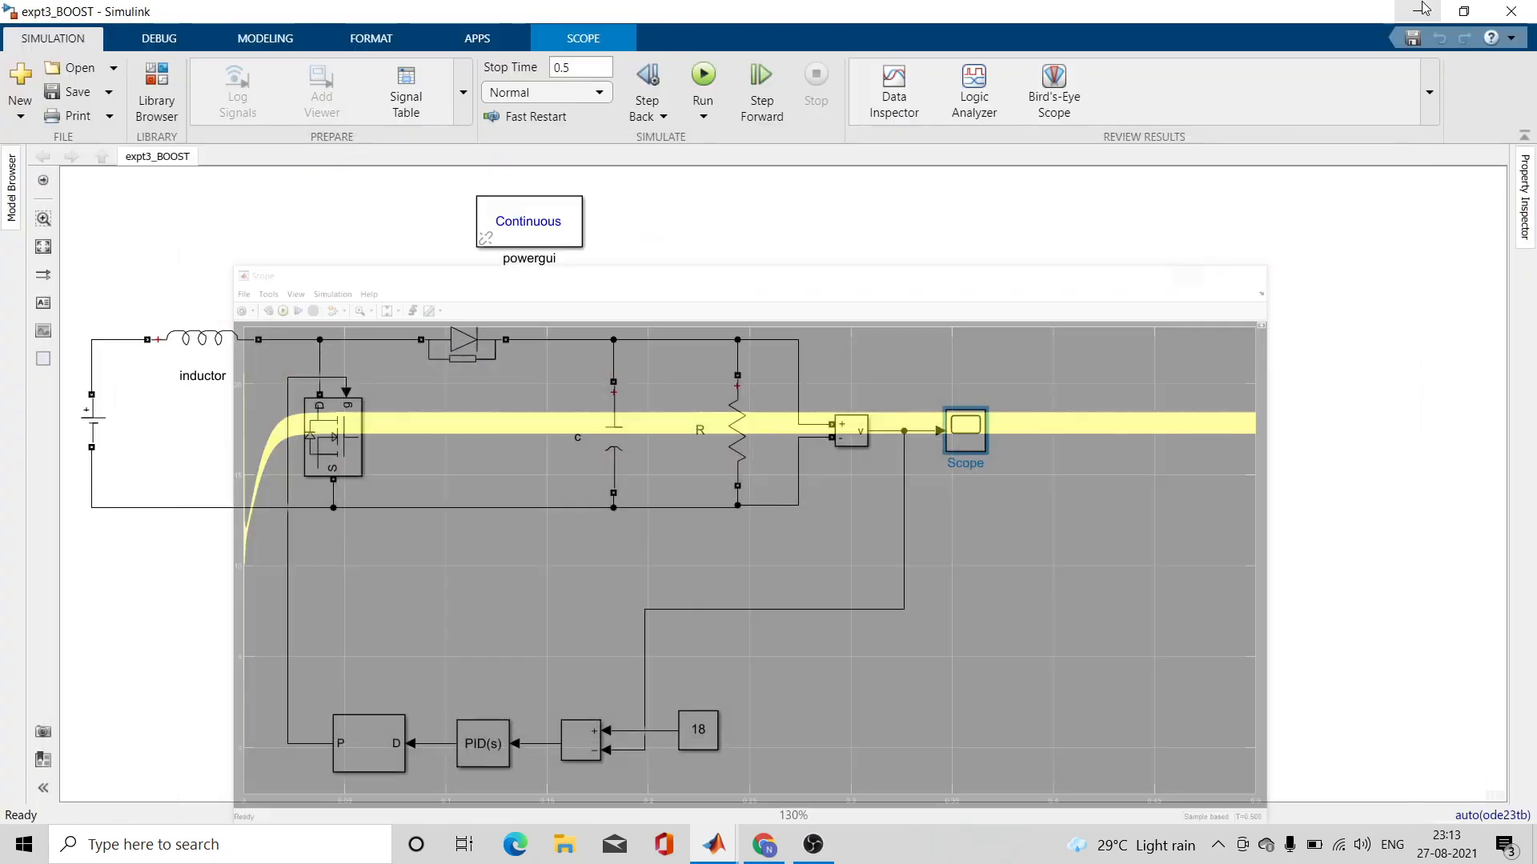
- Set the DC Voltage Source's amplitude to 15 V in the closed-loop expt3_BOOST model and accept the parameters
{"action": "double_click", "coordinate": [93, 420]}
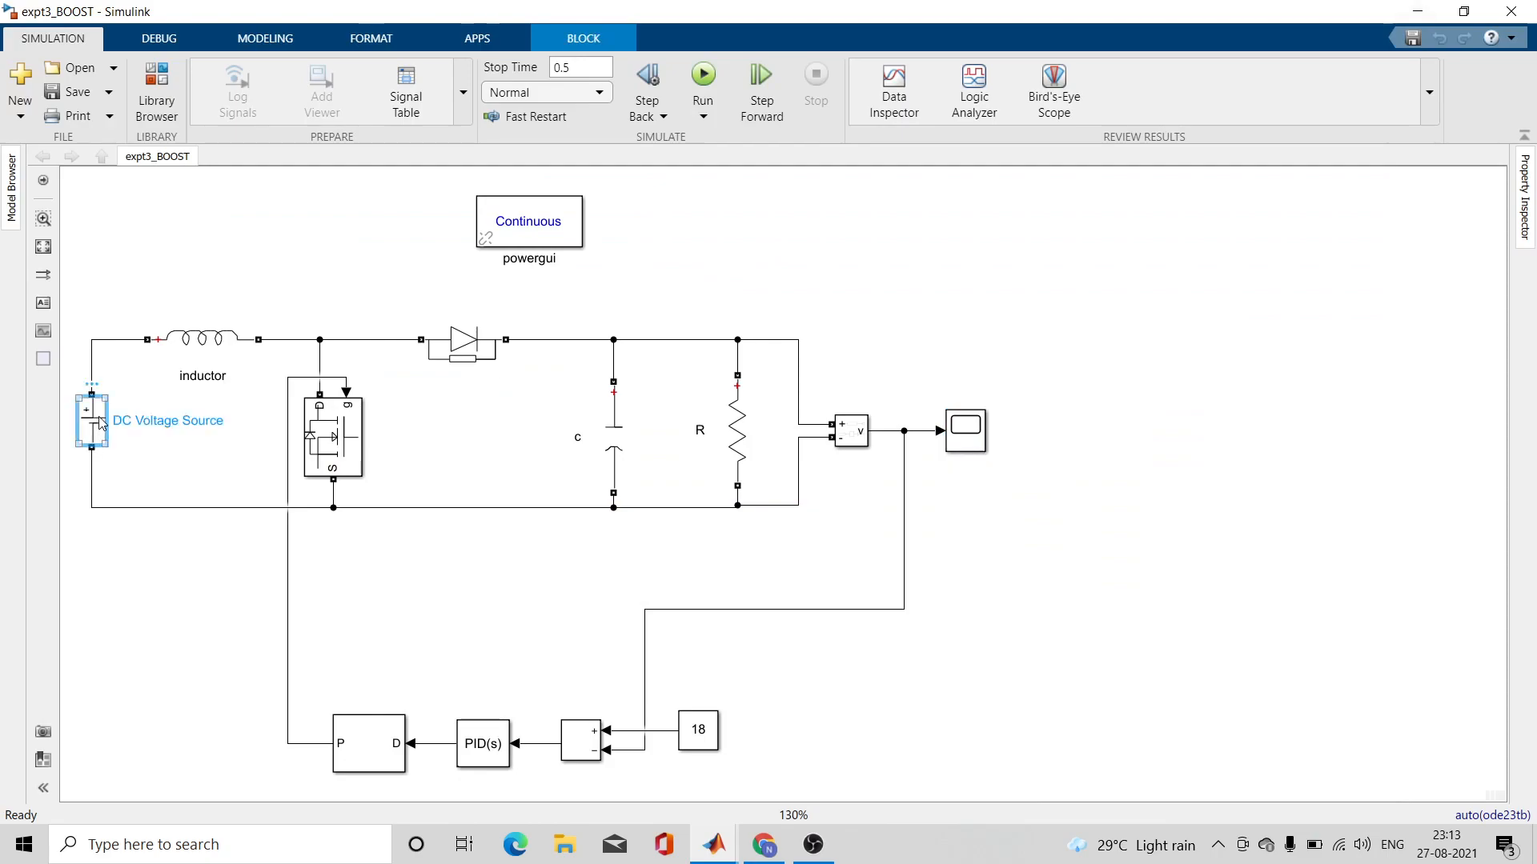
{"action": "double_click", "coordinate": [179, 425]}
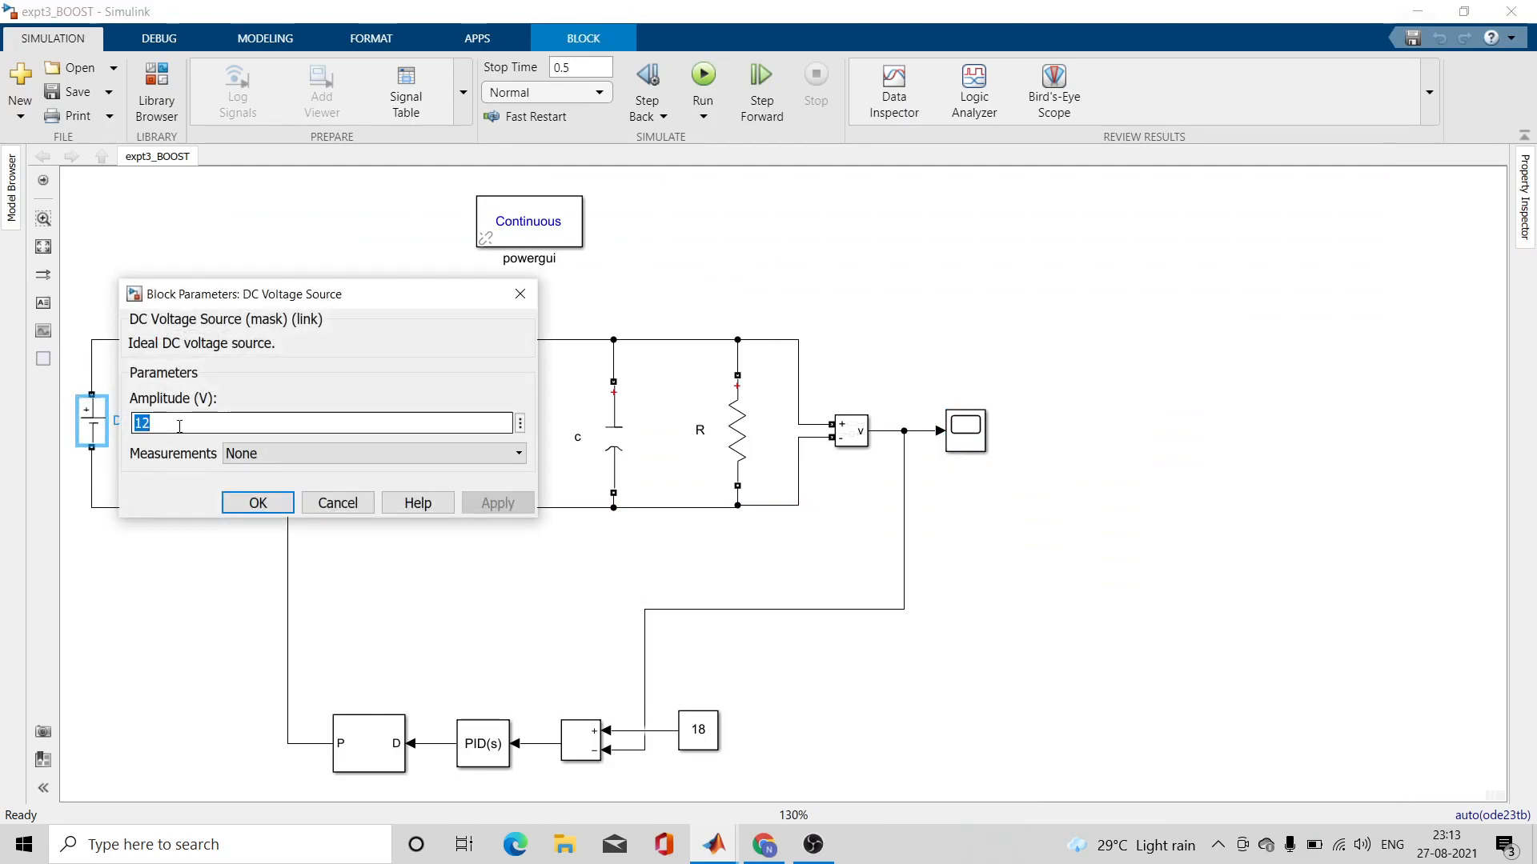
{"action": "type", "text": "1"}
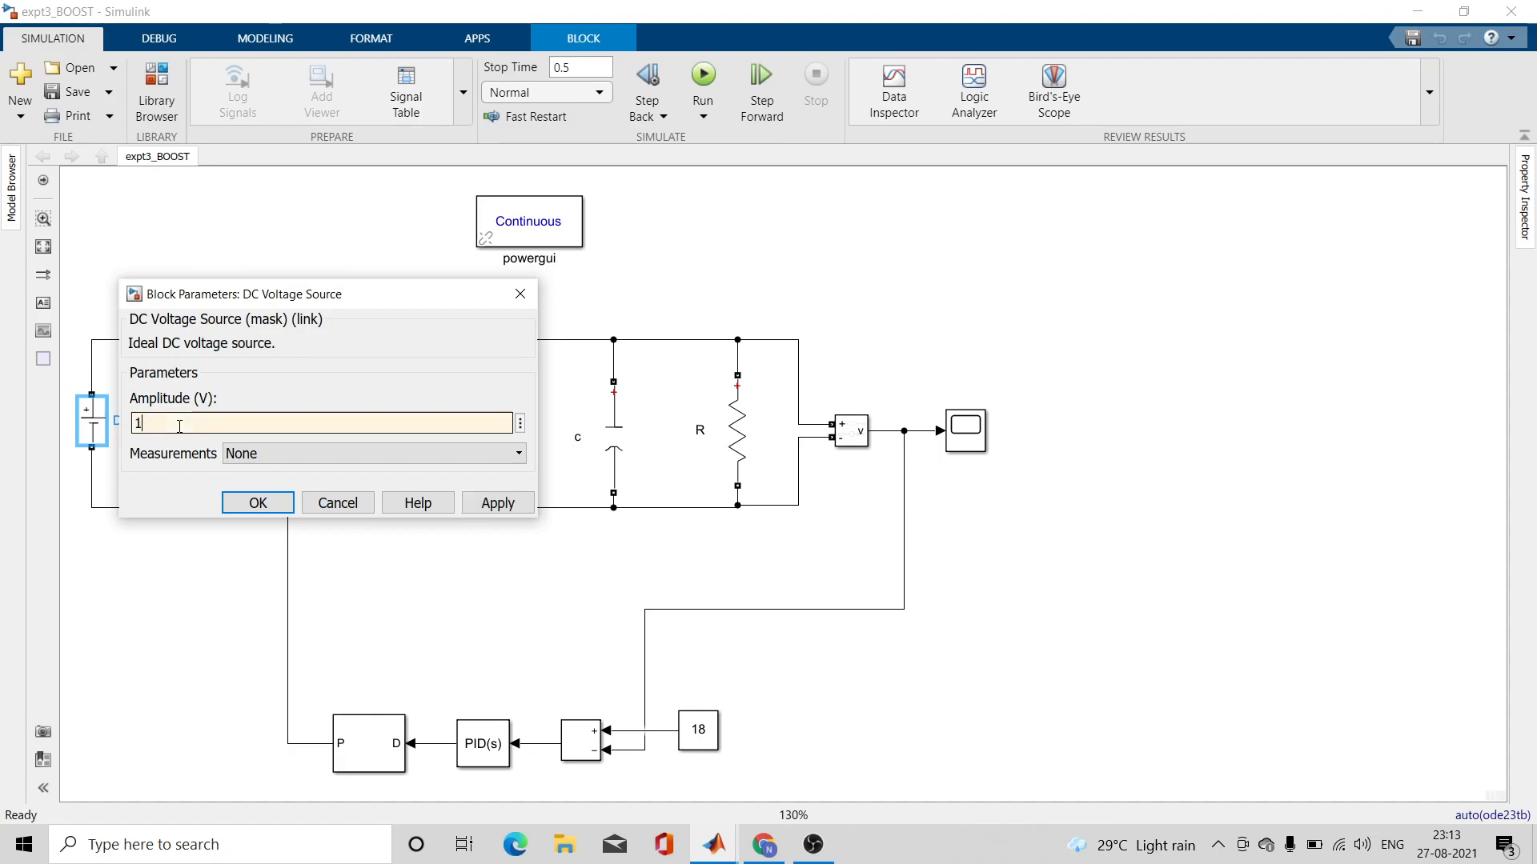
{"action": "type", "text": "5"}
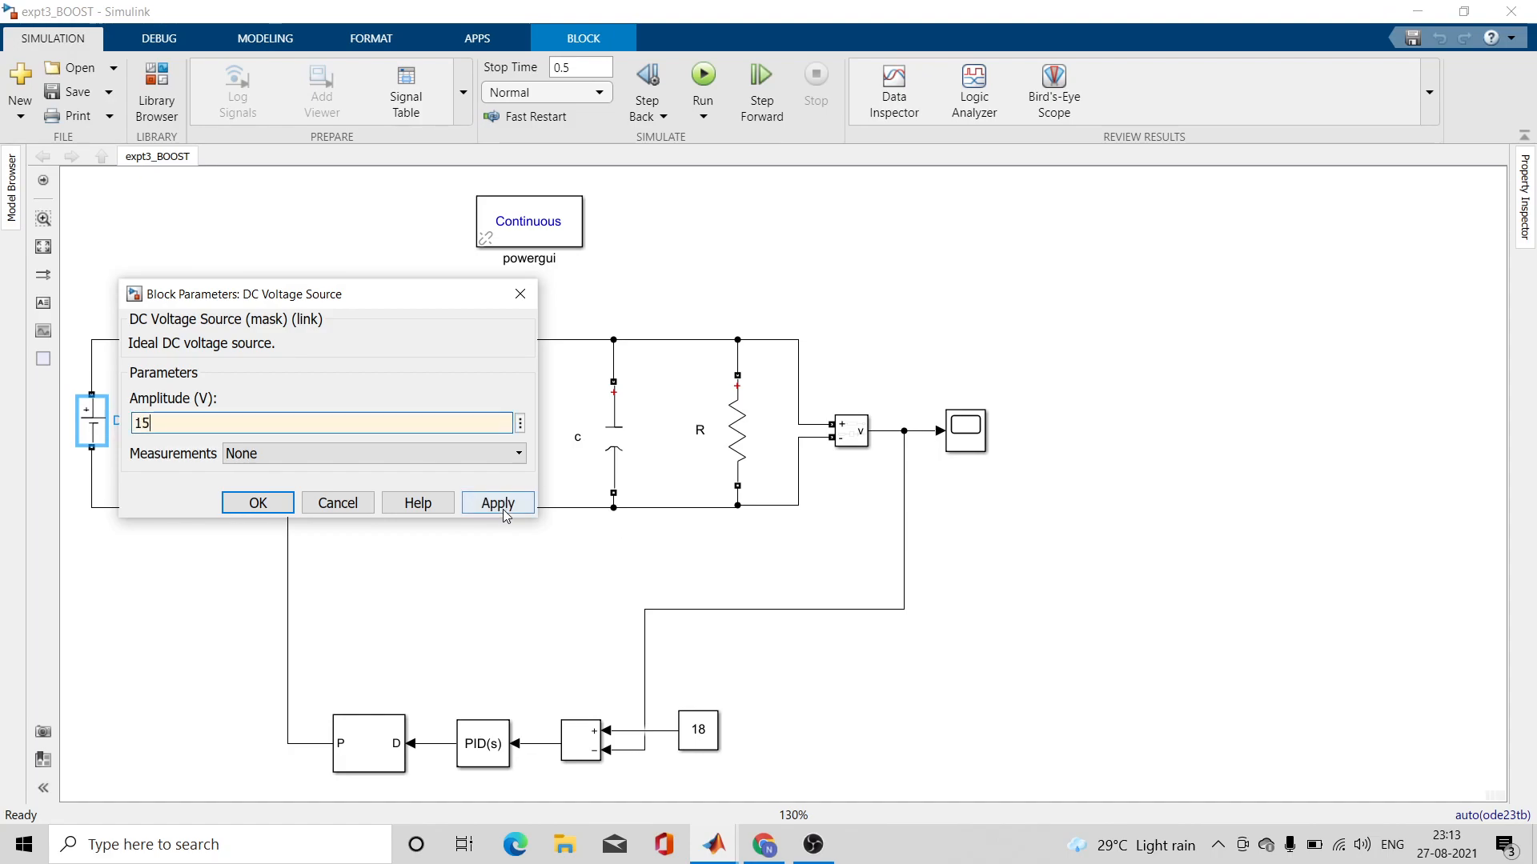
{"action": "left_click", "coordinate": [497, 503]}
{"action": "left_click", "coordinate": [273, 504]}
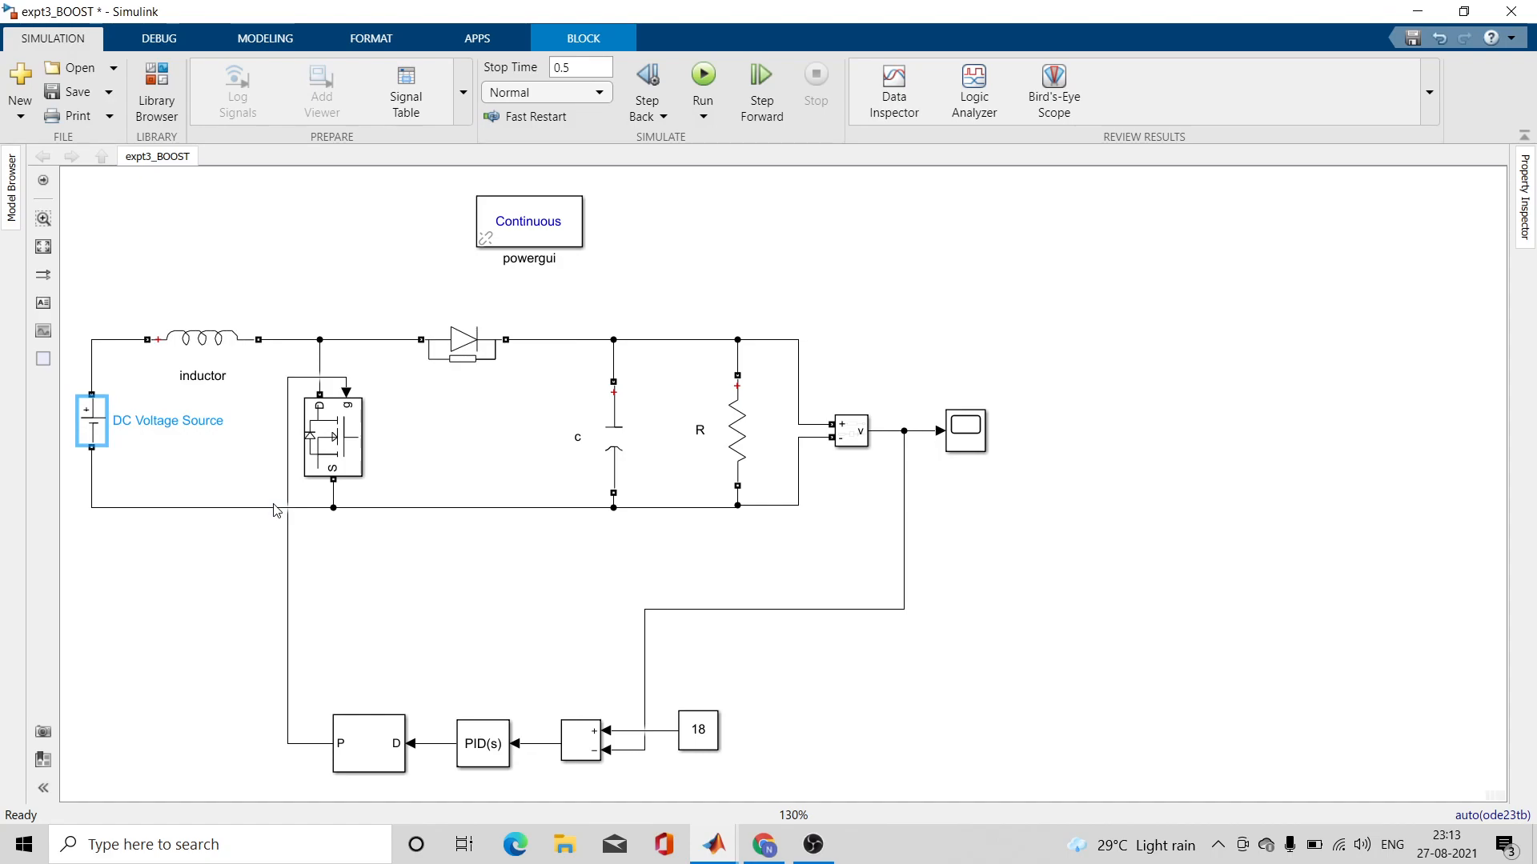
- Run the closed-loop model with the 15 V source and examine the output voltage on the Scope
{"action": "left_click", "coordinate": [704, 80]}
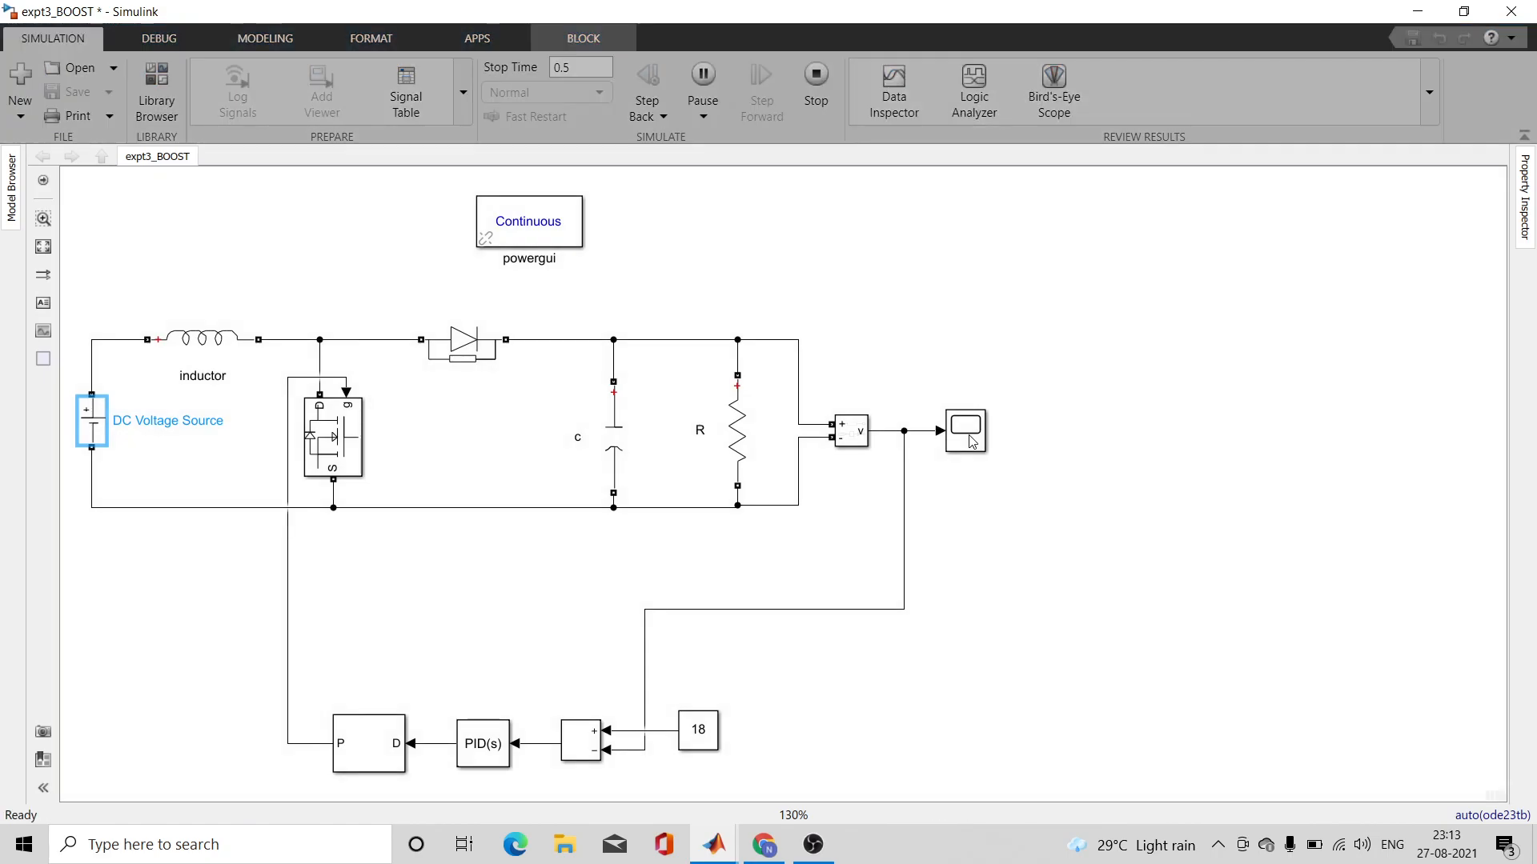
{"action": "double_click", "coordinate": [972, 442]}
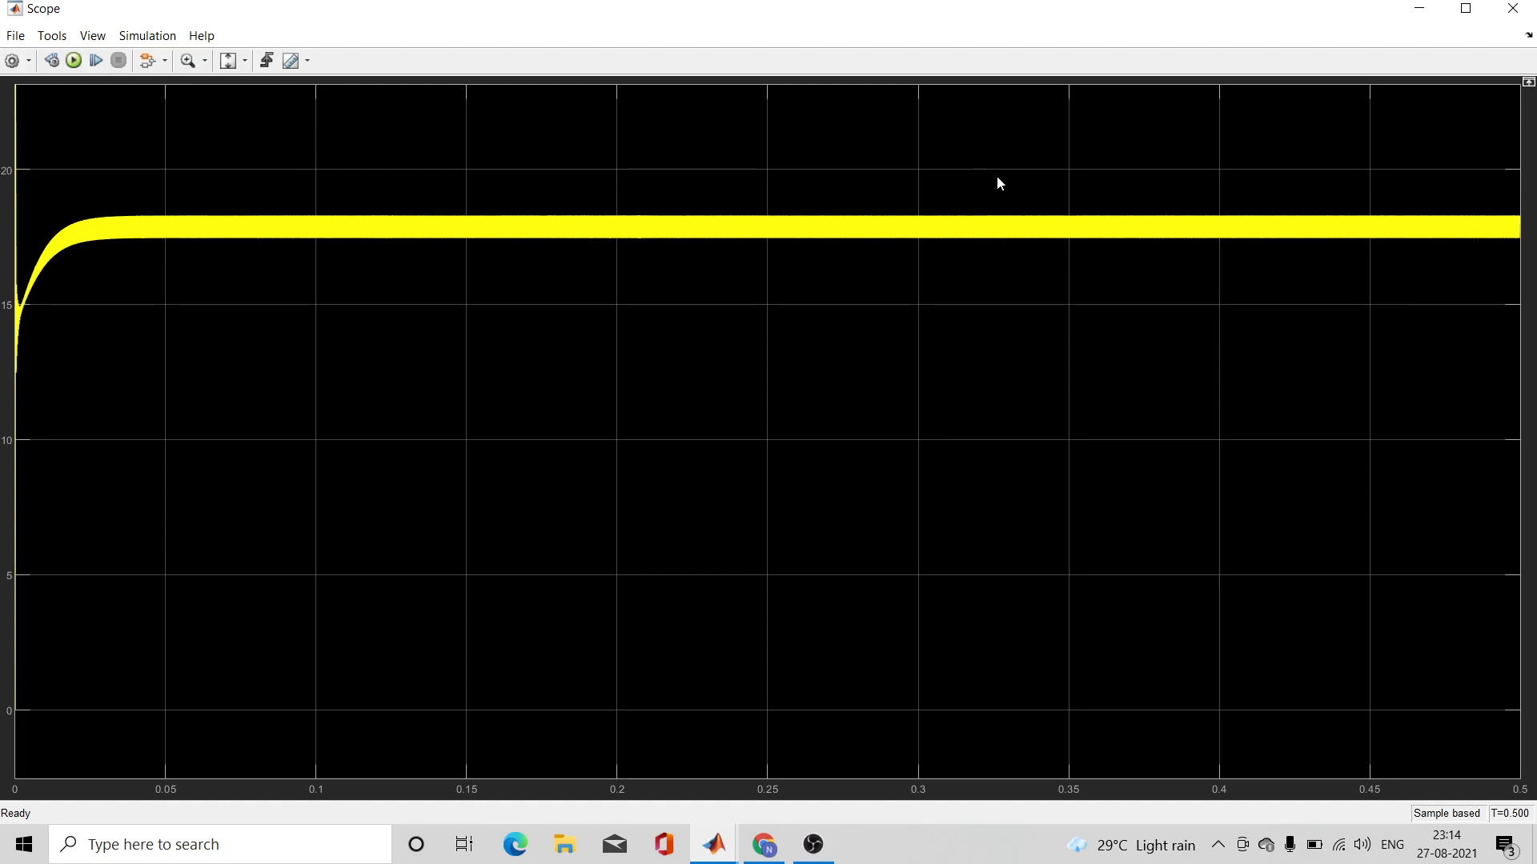
{"action": "left_click", "coordinate": [1411, 12]}
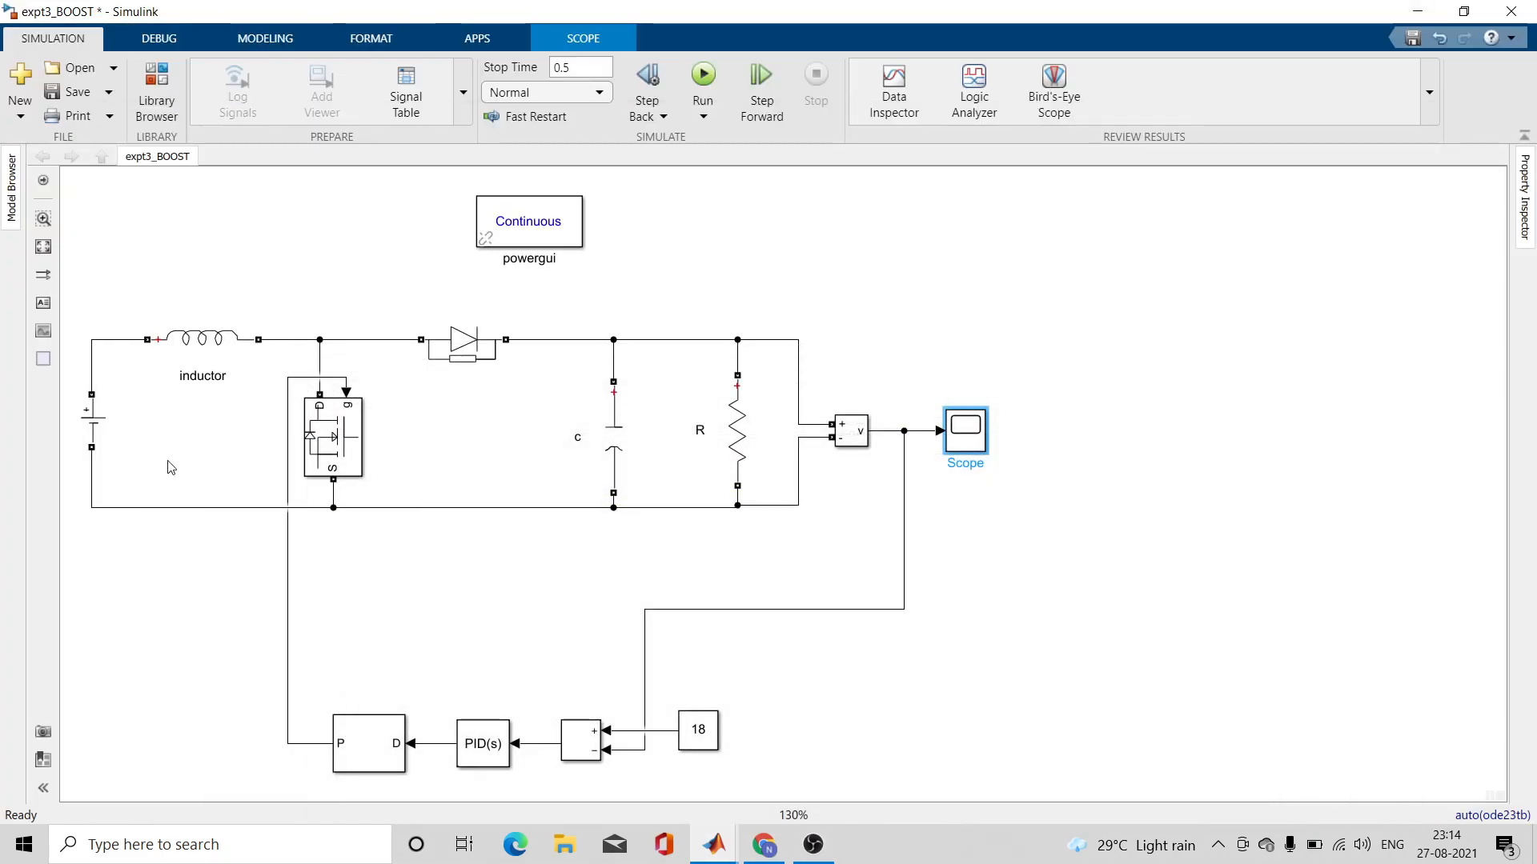
- Set the DC Voltage Source's amplitude to 10 V in expt3_BOOST and accept the parameters
{"action": "double_click", "coordinate": [105, 437]}
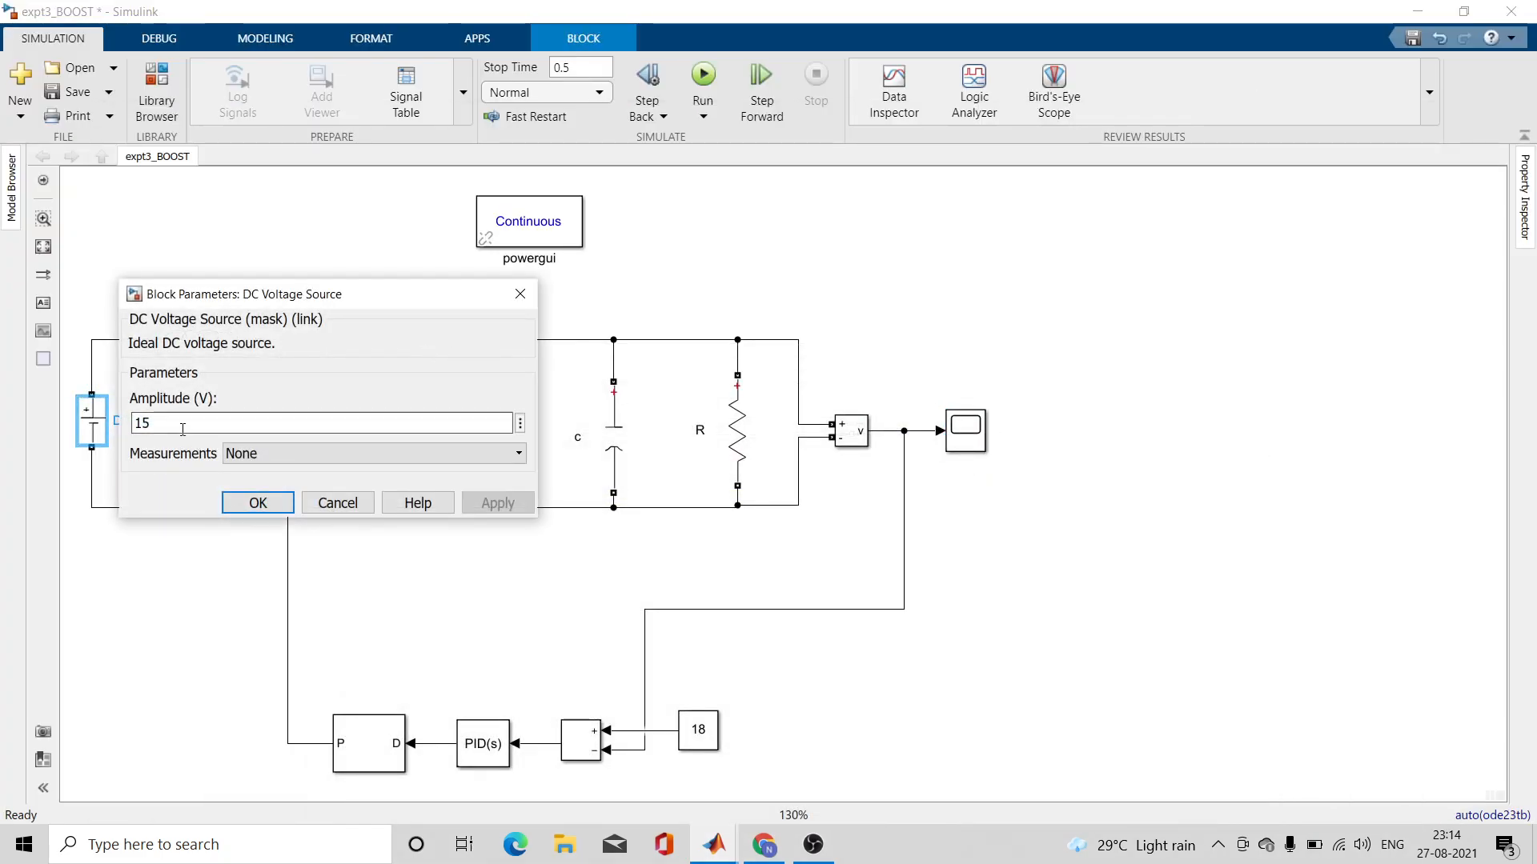
{"action": "double_click", "coordinate": [177, 425]}
{"action": "type", "text": "10"}
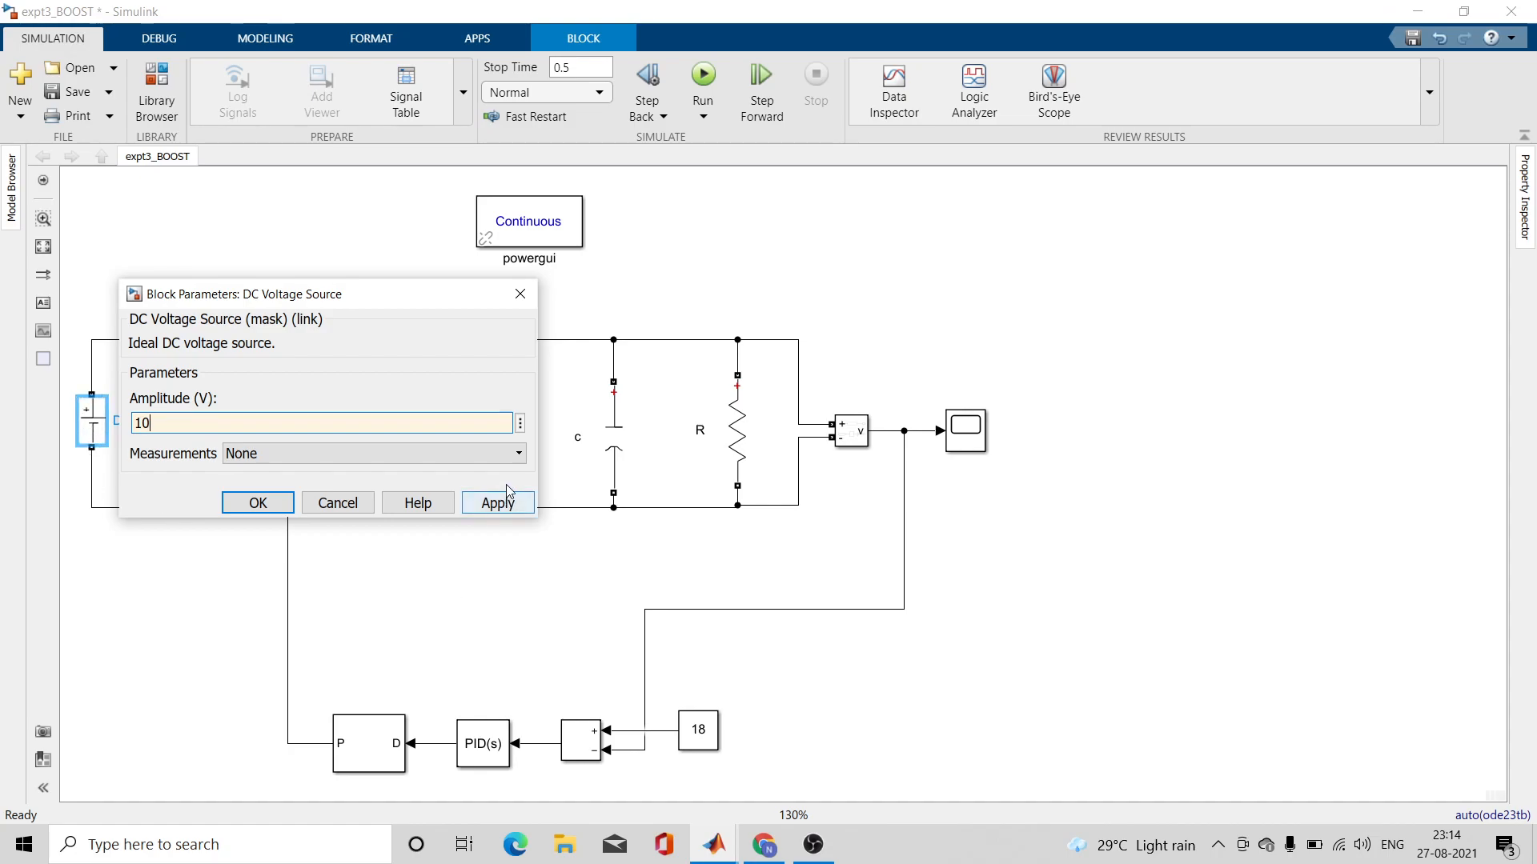
{"action": "left_click", "coordinate": [493, 505]}
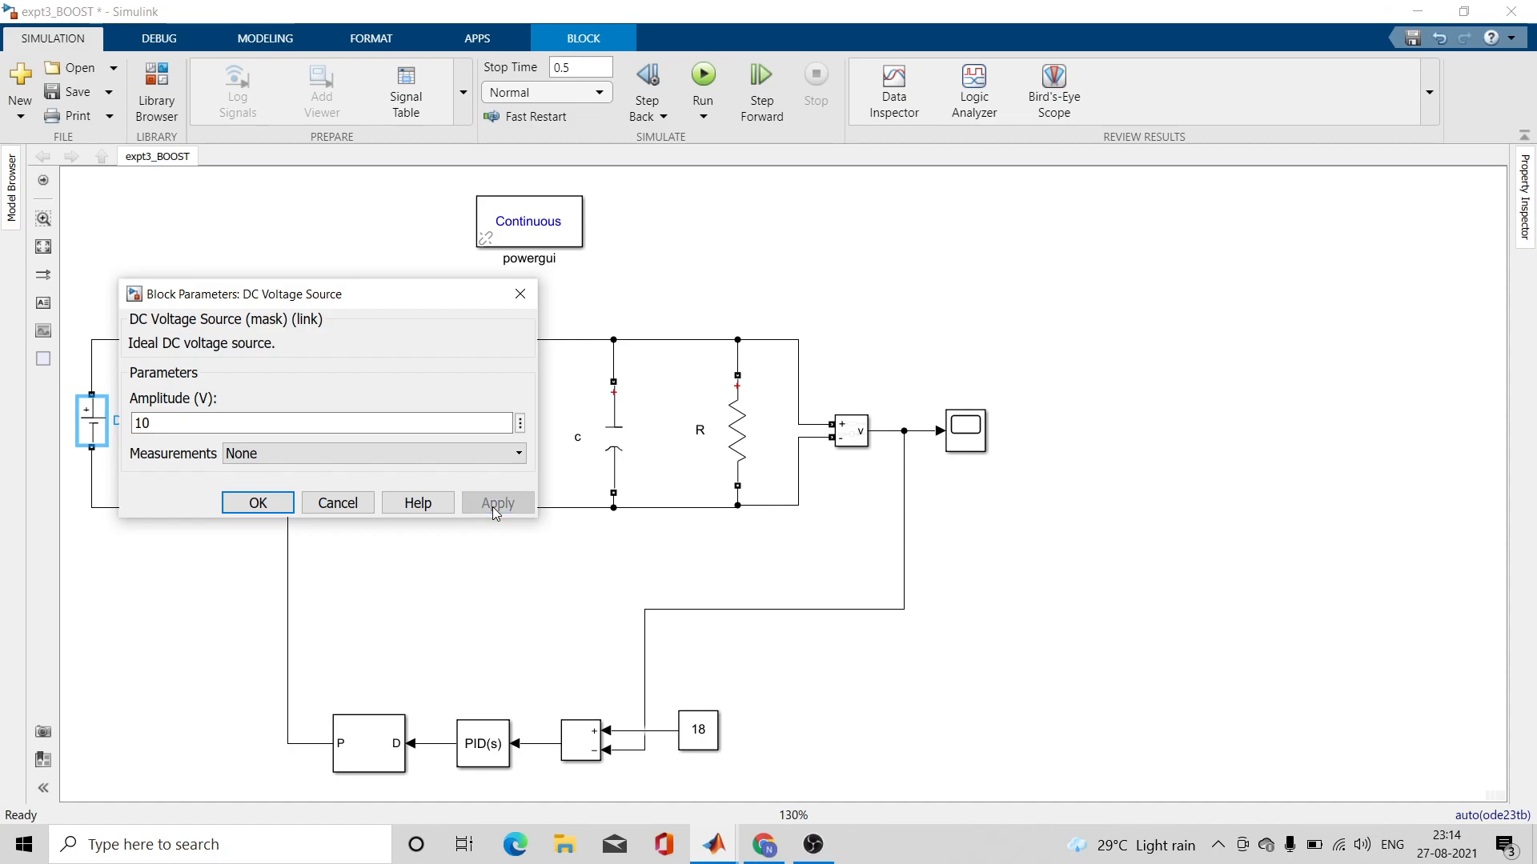
{"action": "left_click", "coordinate": [262, 503]}
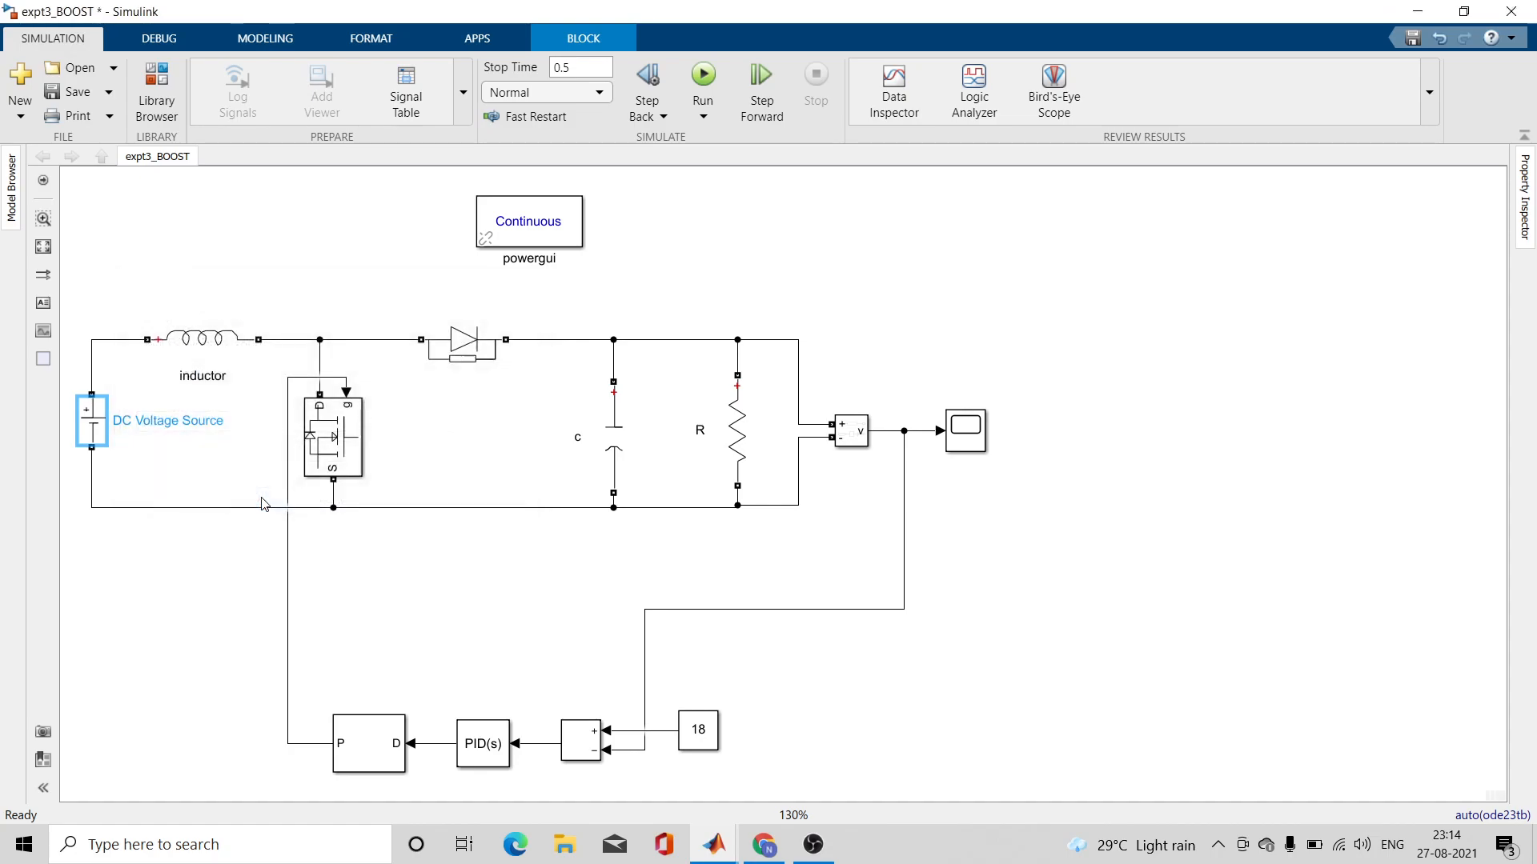
- Rerun the closed-loop model with the 10 V source, examine the Scope's output voltage, and close the Scope
{"action": "left_click", "coordinate": [703, 80]}
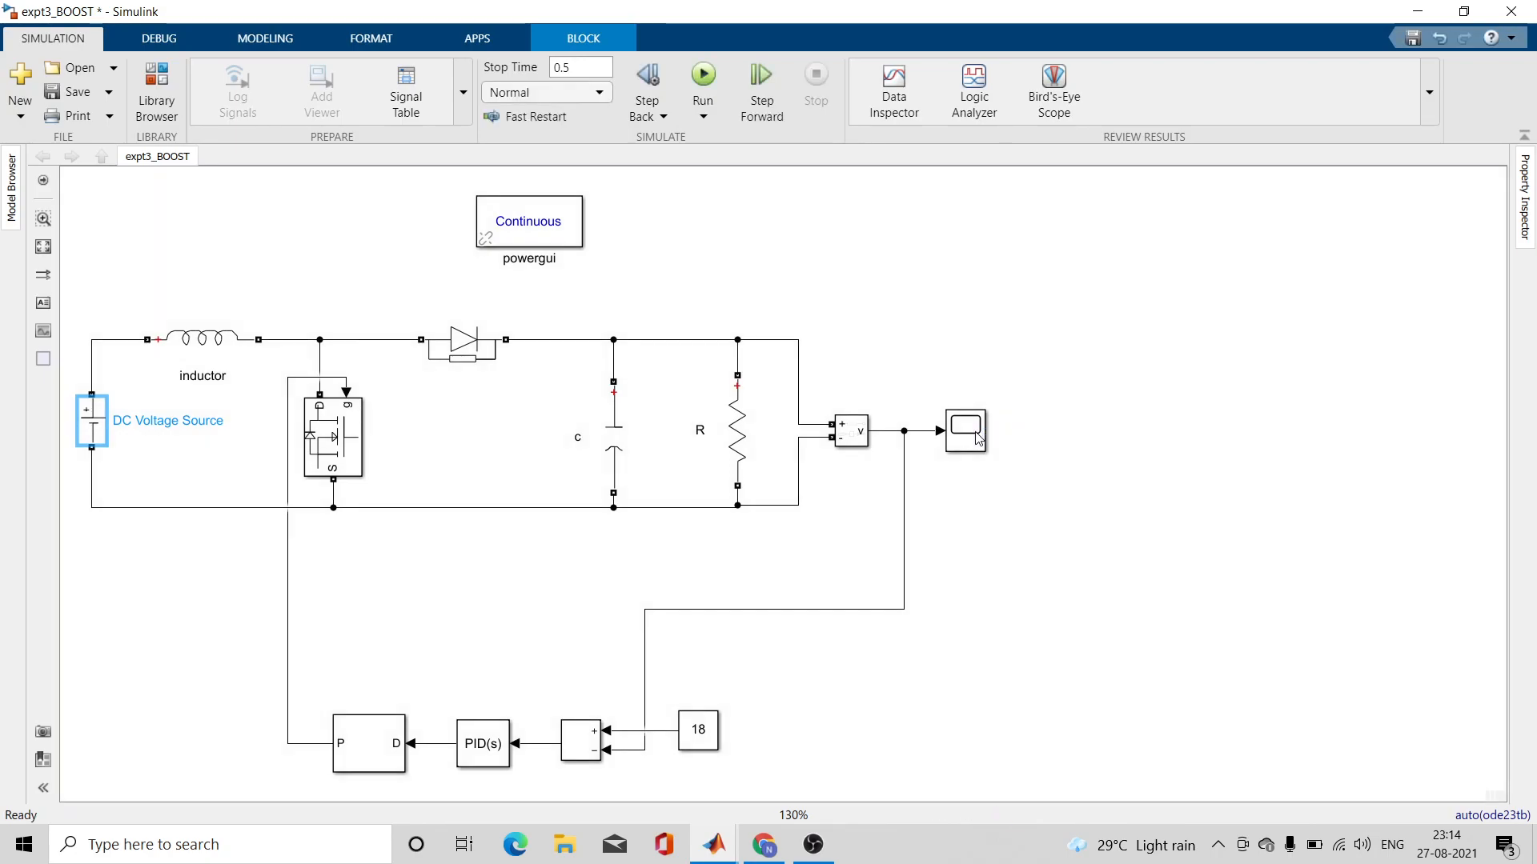
{"action": "double_click", "coordinate": [978, 437]}
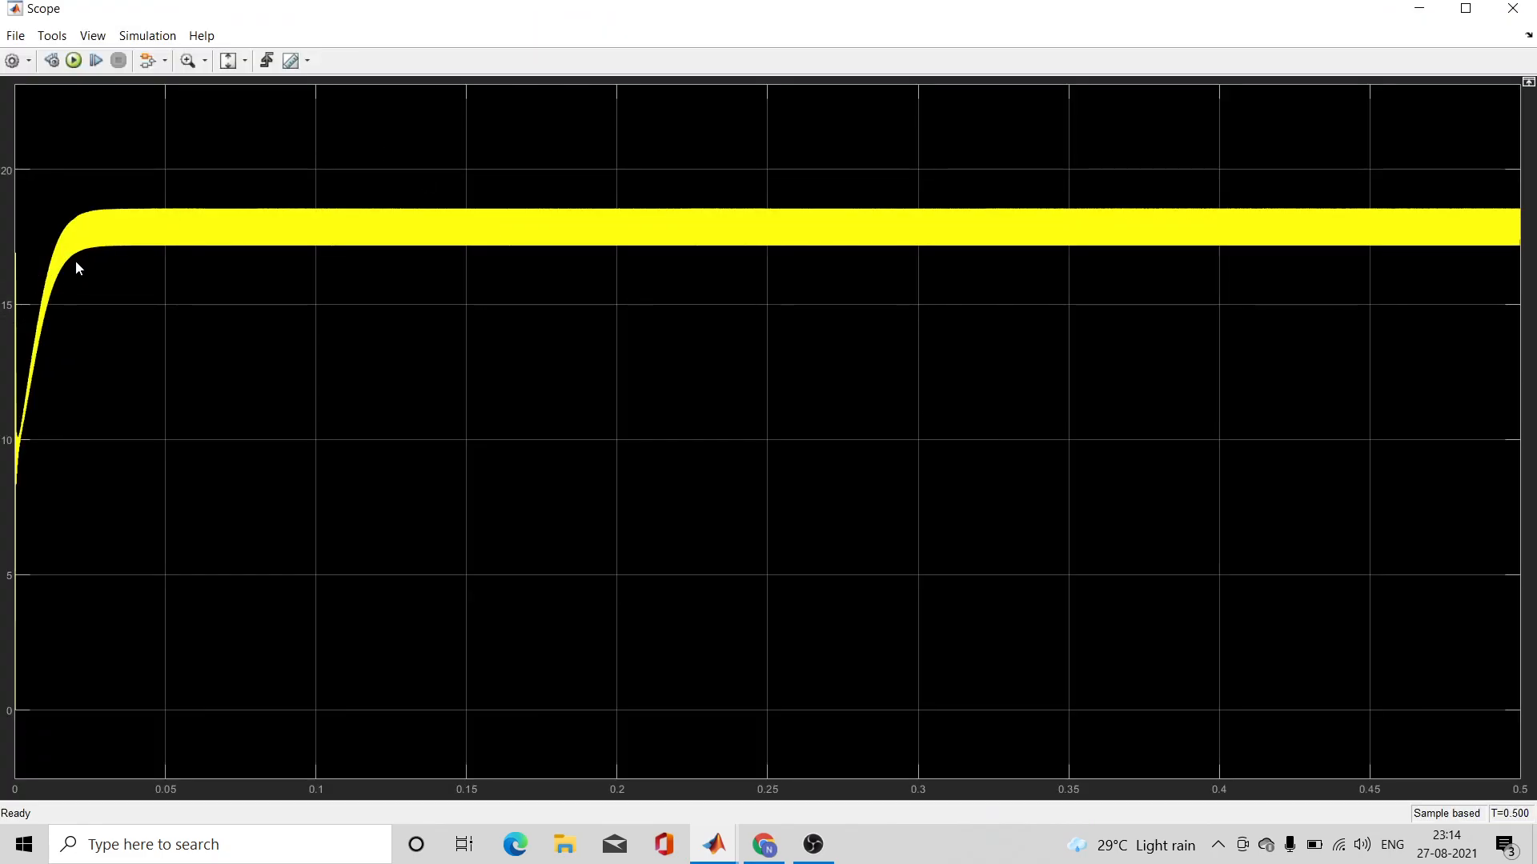
{"action": "left_click", "coordinate": [1512, 8]}
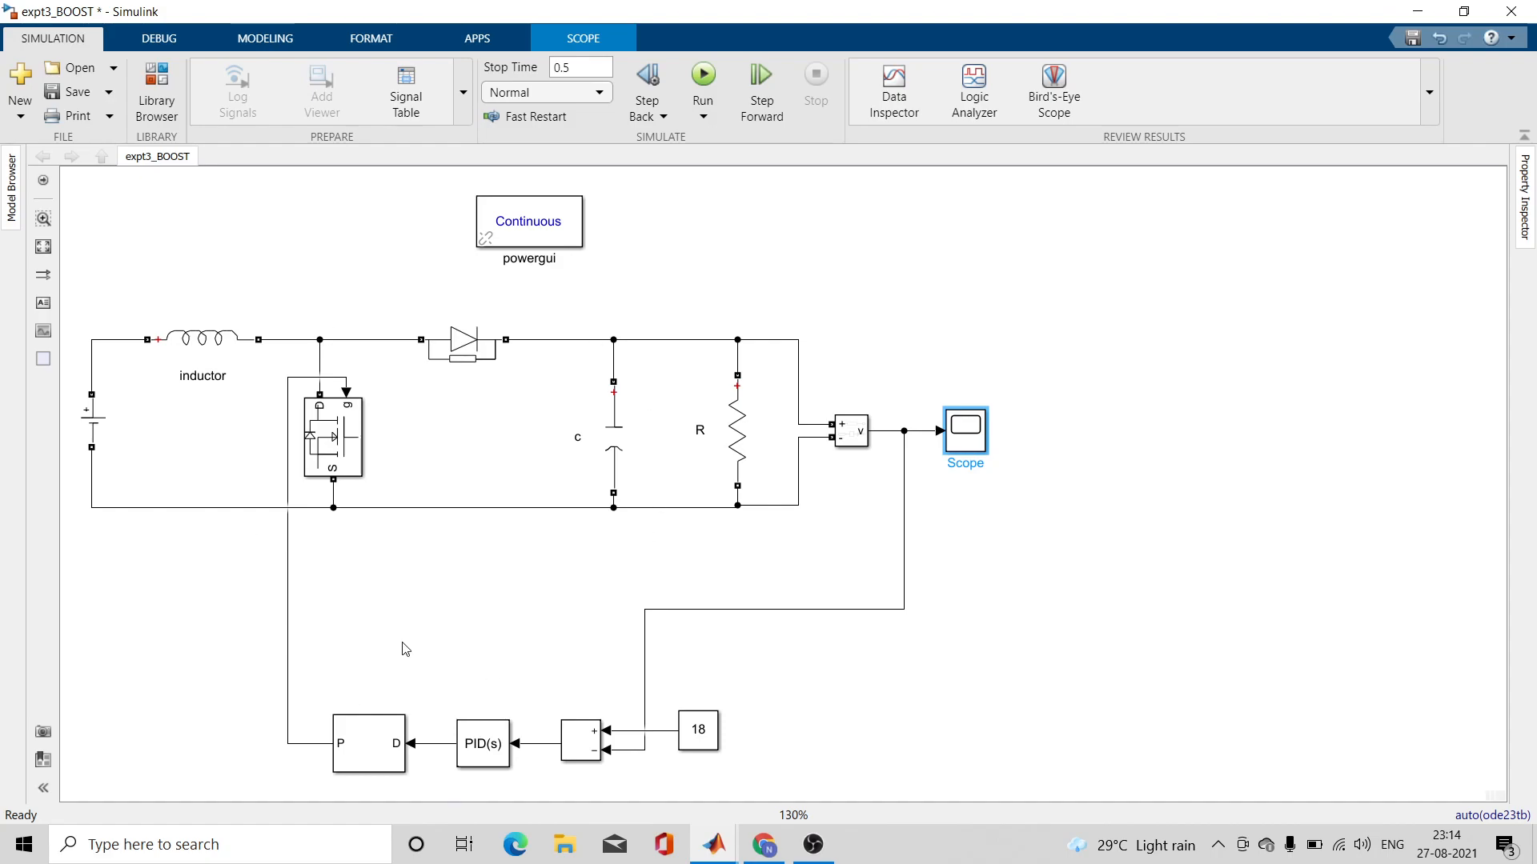
- Compare the boostopenloopclosedloop model with expt3_BOOST, examining how the MOSFET's gate is driven in the closed-loop circuit
{"action": "mouse_move", "coordinate": [714, 842]}
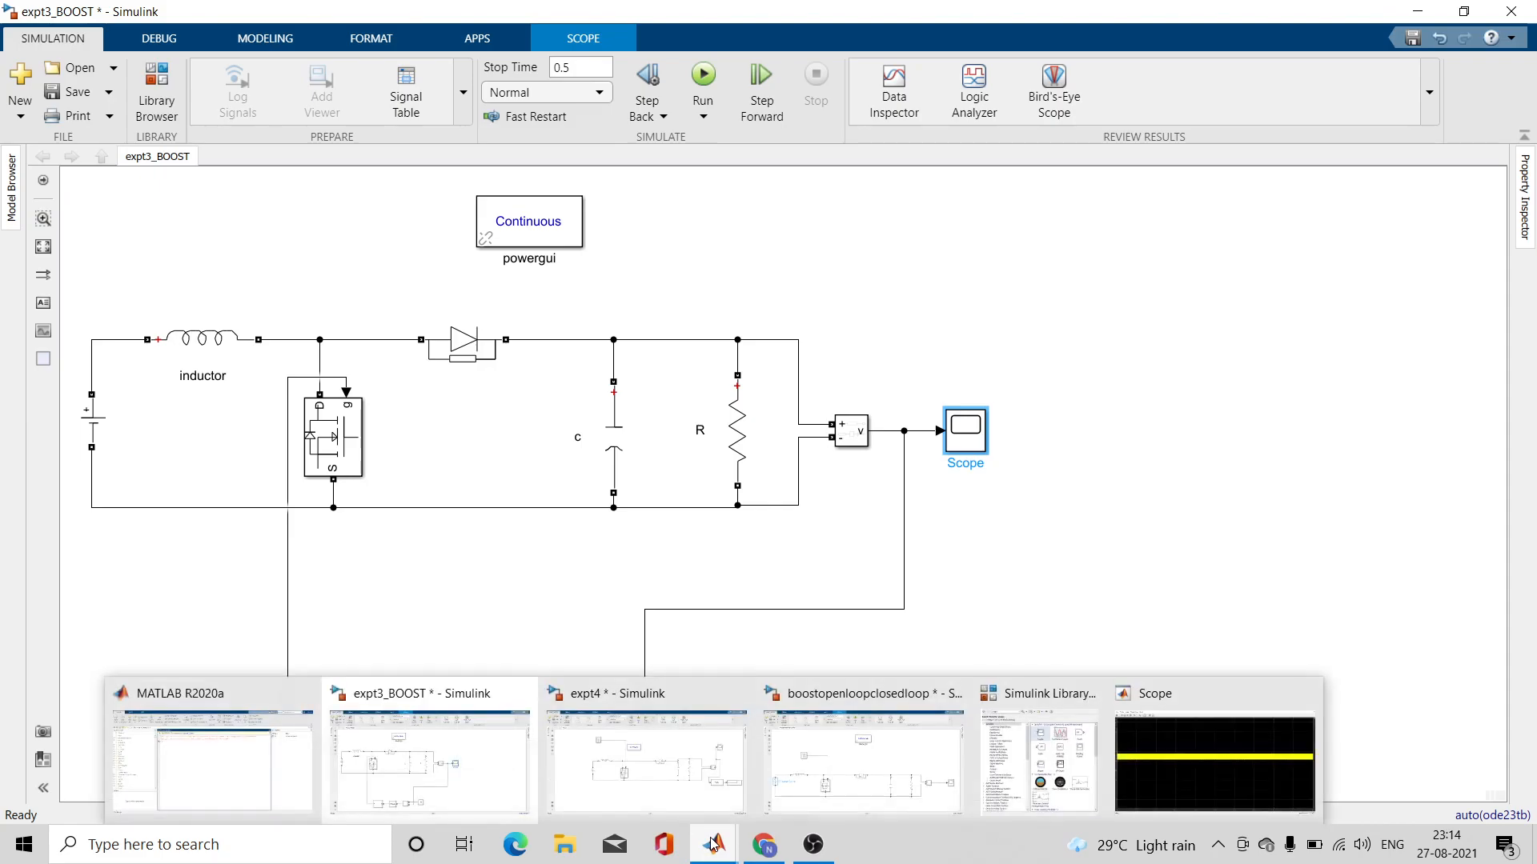
{"action": "left_click", "coordinate": [891, 775]}
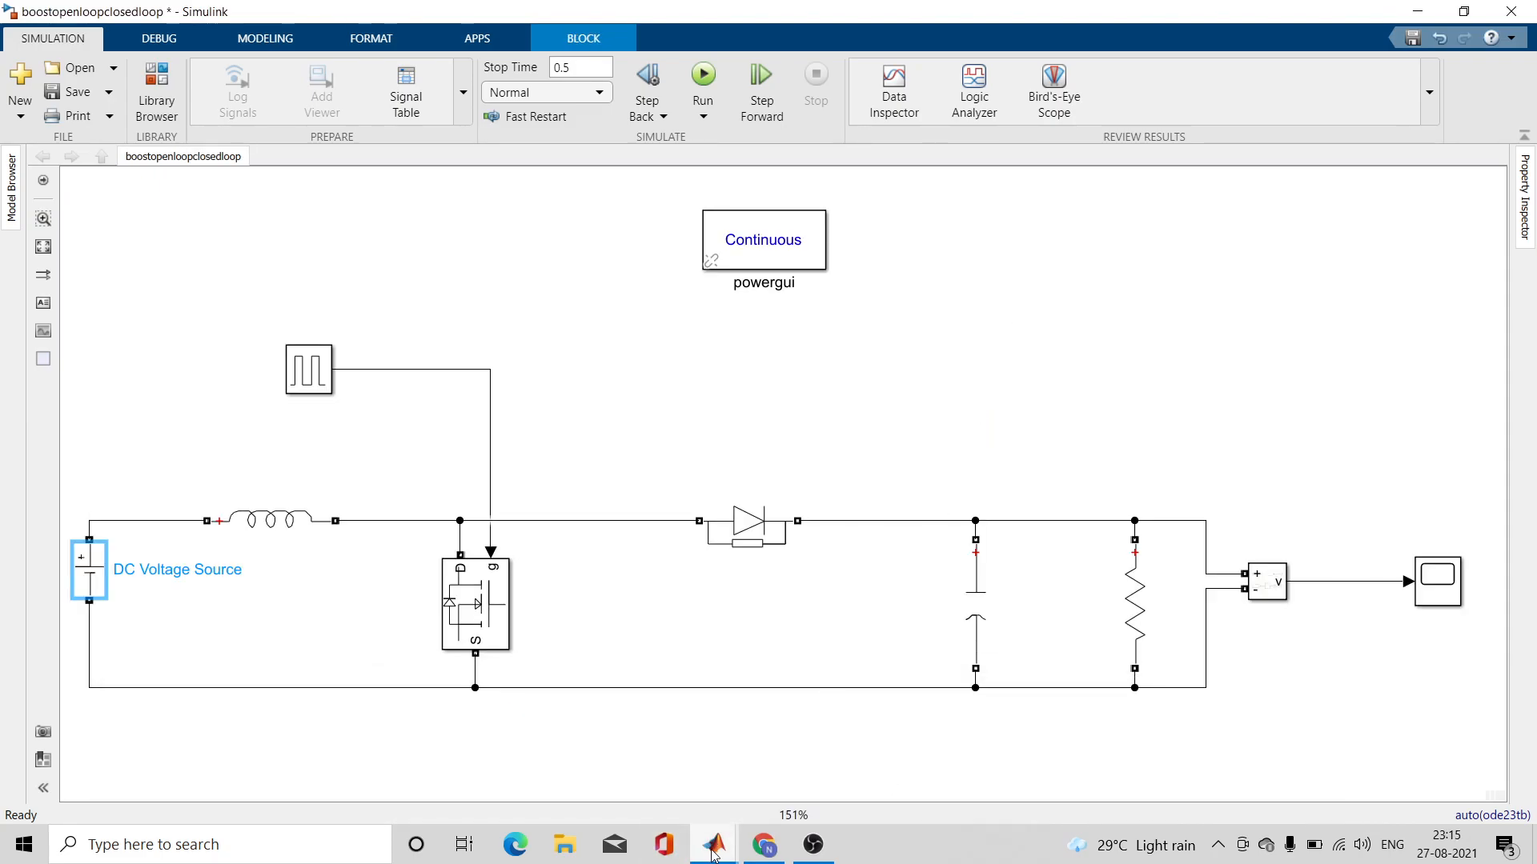
{"action": "mouse_move", "coordinate": [712, 853]}
{"action": "left_click", "coordinate": [448, 737]}
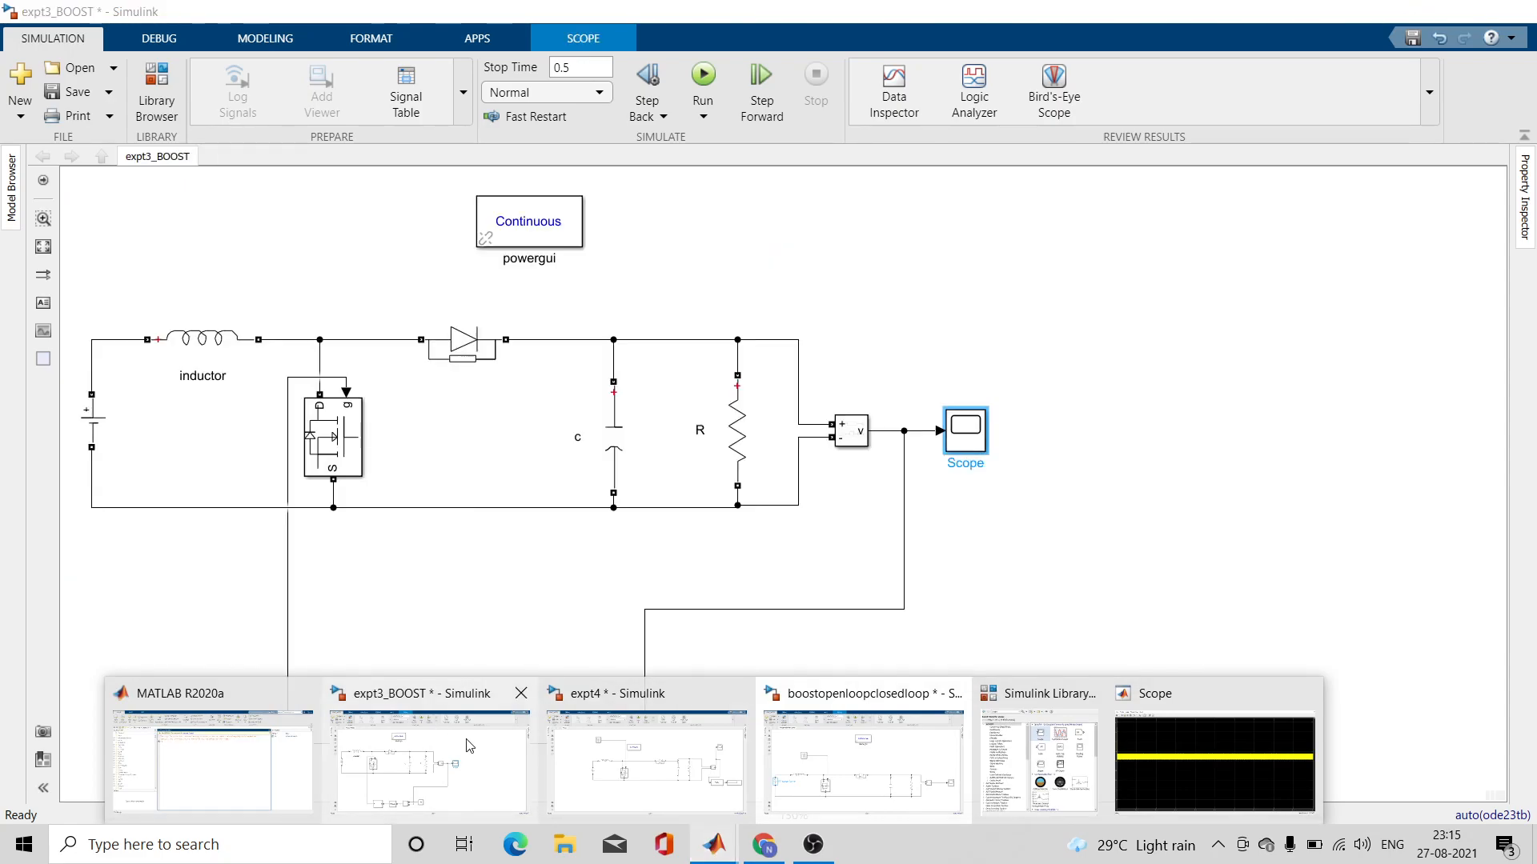
{"action": "left_click", "coordinate": [358, 453]}
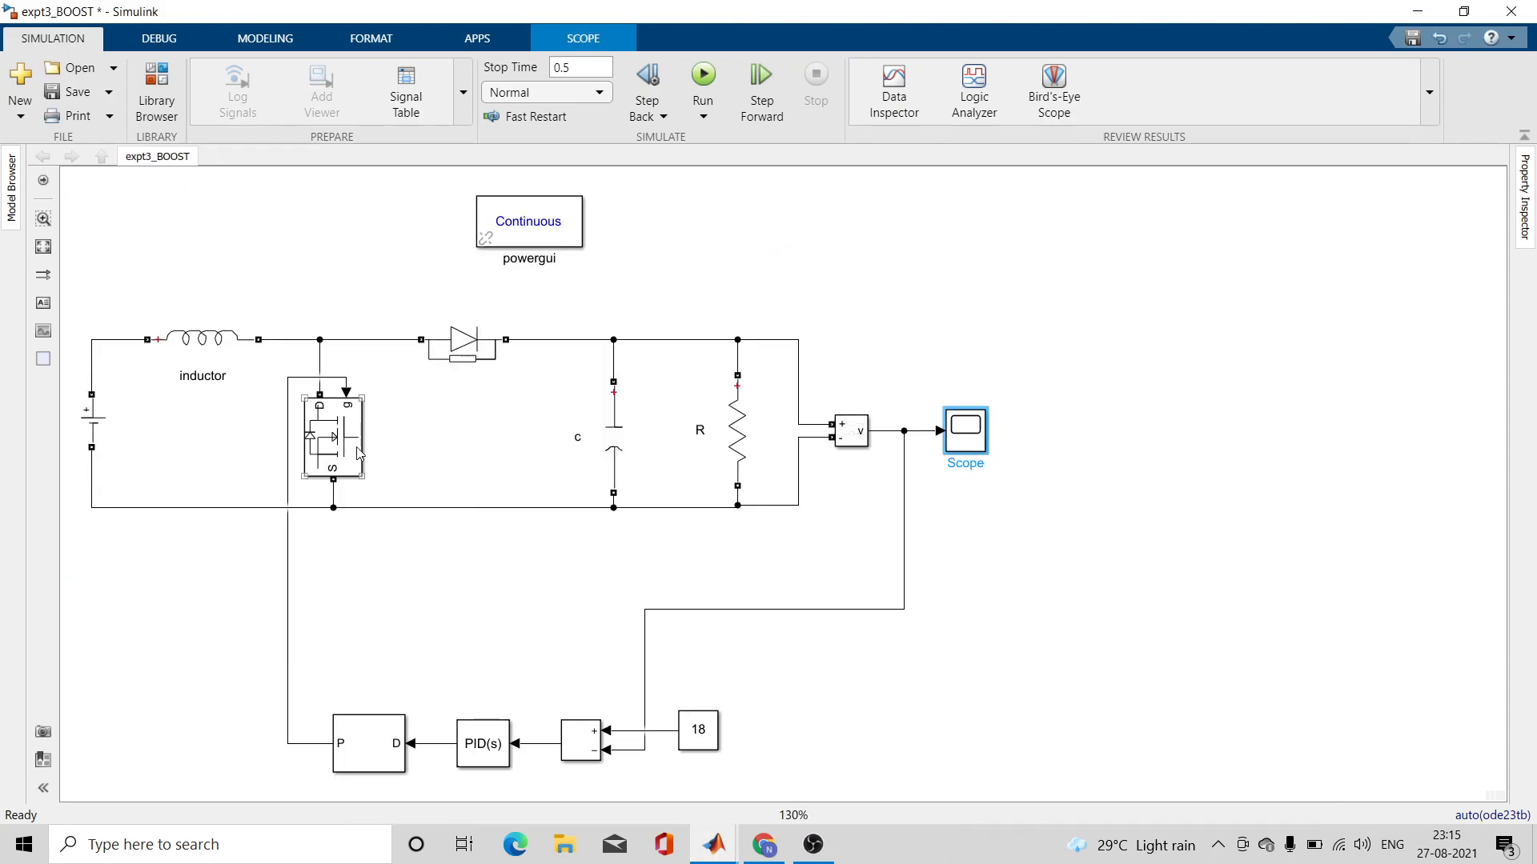
{"action": "left_click", "coordinate": [525, 417]}
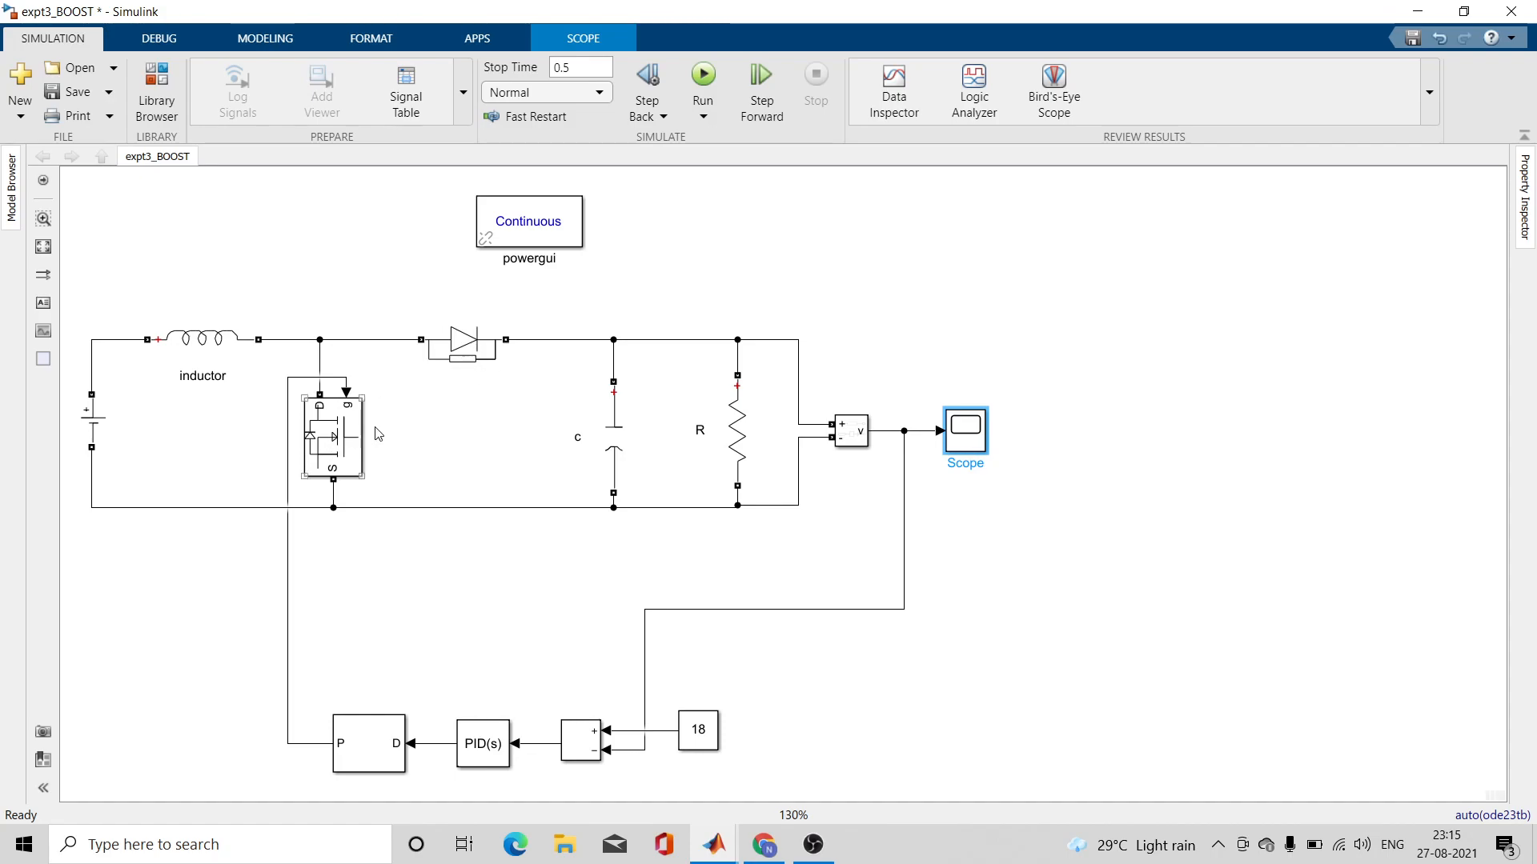
{"action": "left_click", "coordinate": [335, 436]}
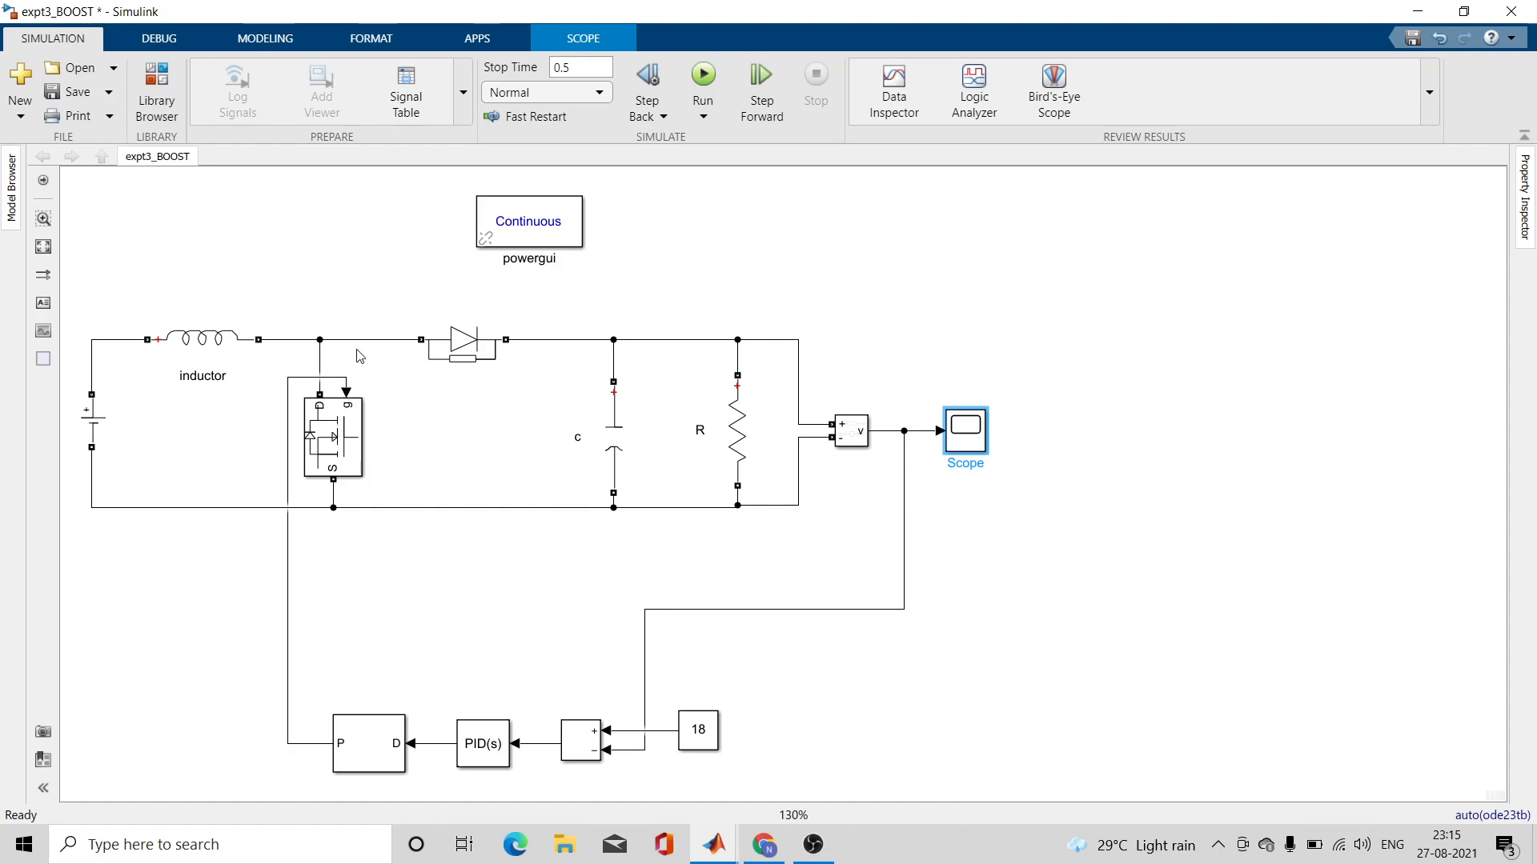
{"action": "left_click", "coordinate": [328, 310]}
{"action": "left_click", "coordinate": [340, 428]}
{"action": "left_click", "coordinate": [330, 385]}
{"action": "left_click", "coordinate": [336, 475]}
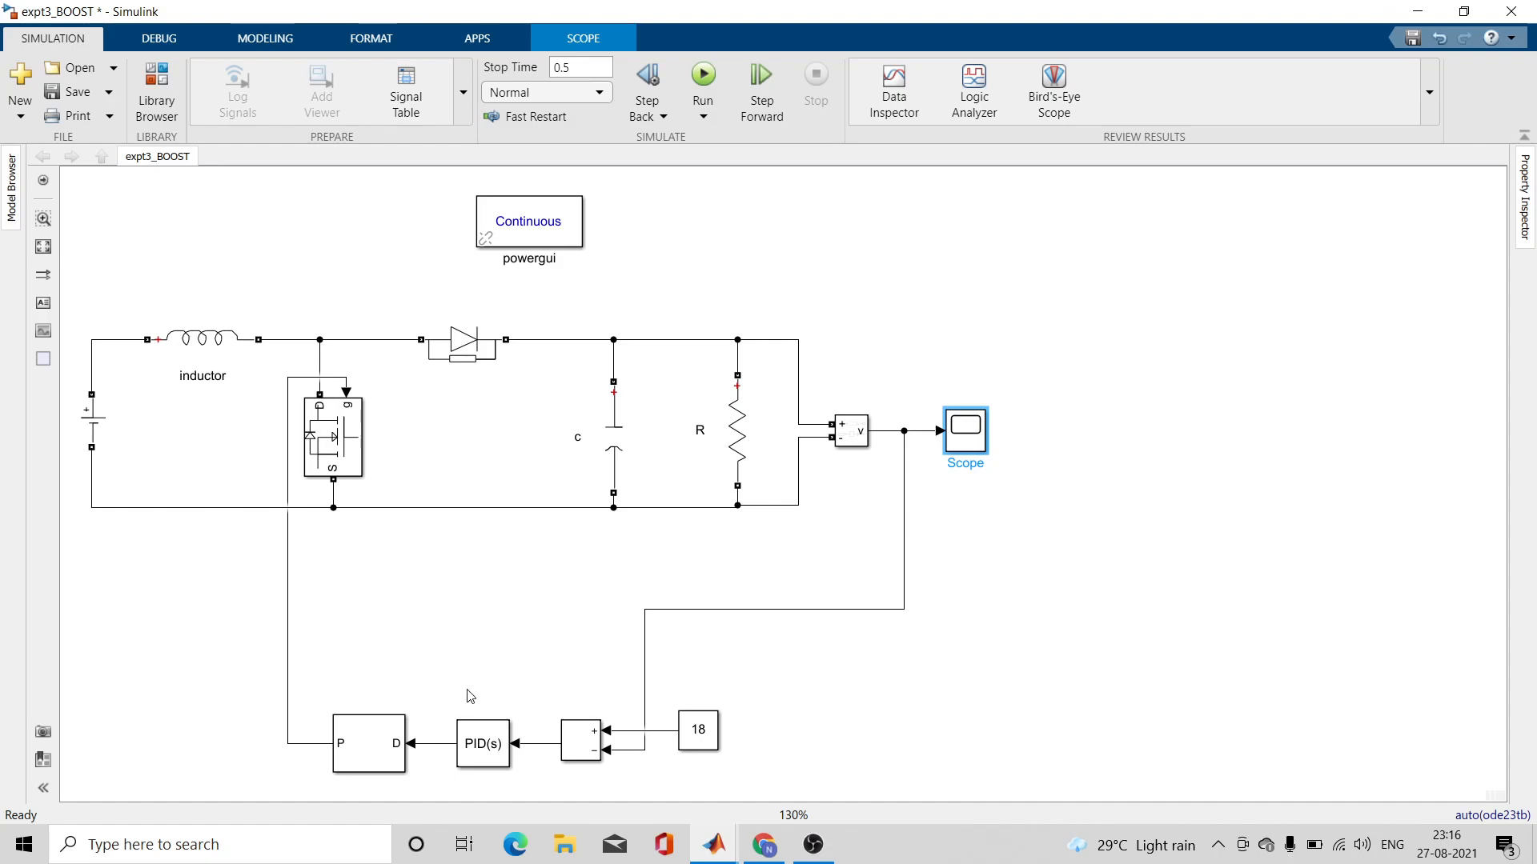
- Examine expt3_BOOST's feedback path through the Constant reference, Add block, PID Controller and PWM Generator (DC-DC) to the MOSFET gate
{"action": "left_click", "coordinate": [473, 752]}
{"action": "left_click", "coordinate": [343, 750]}
{"action": "left_click", "coordinate": [308, 392]}
{"action": "left_click", "coordinate": [323, 429]}
{"action": "left_click", "coordinate": [571, 747]}
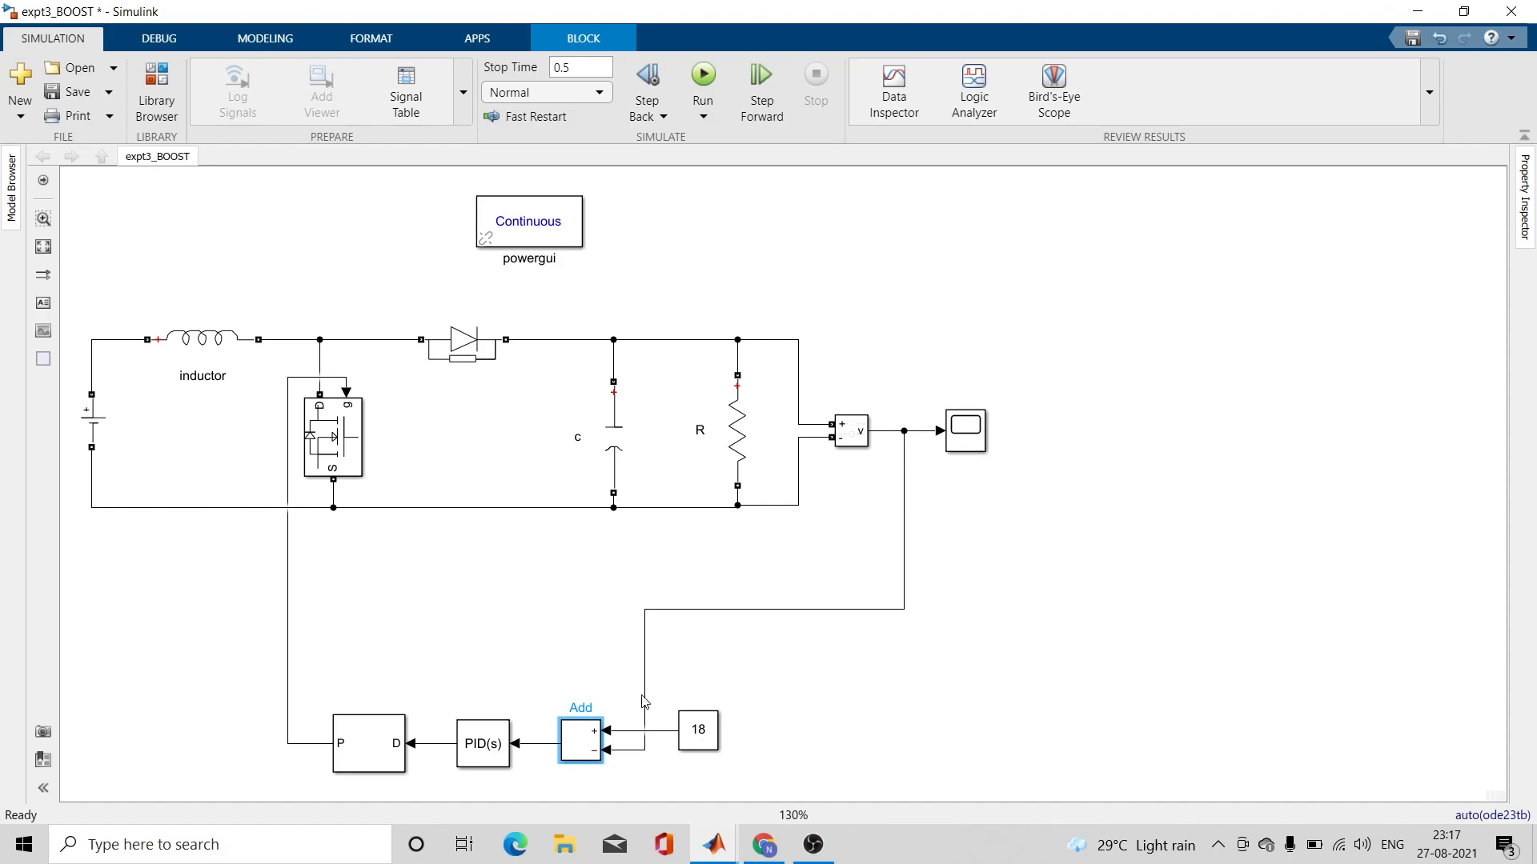
{"action": "left_click", "coordinate": [704, 734]}
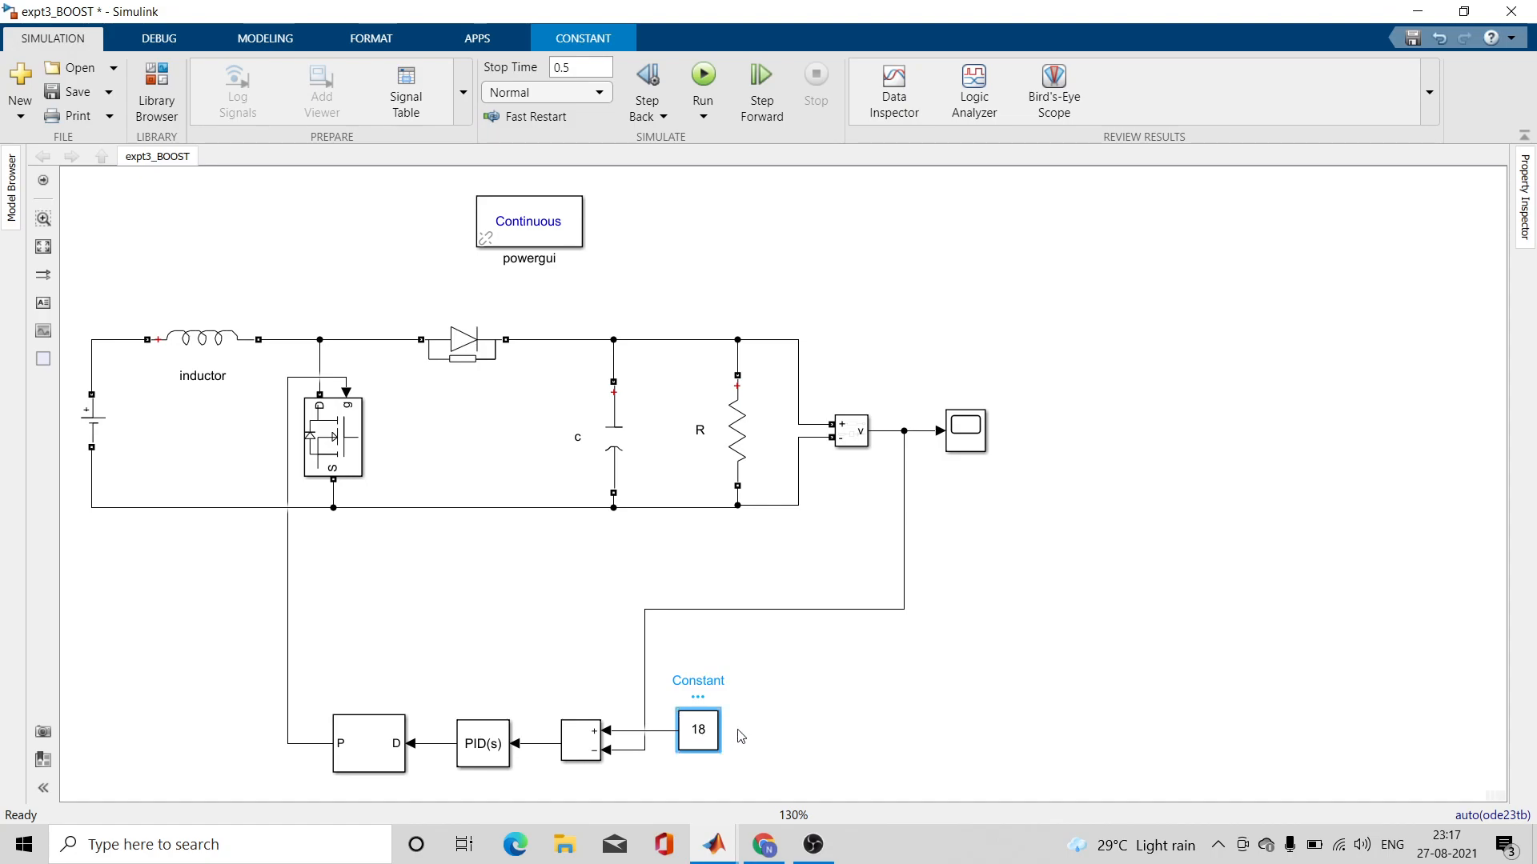
{"action": "left_click", "coordinate": [585, 750]}
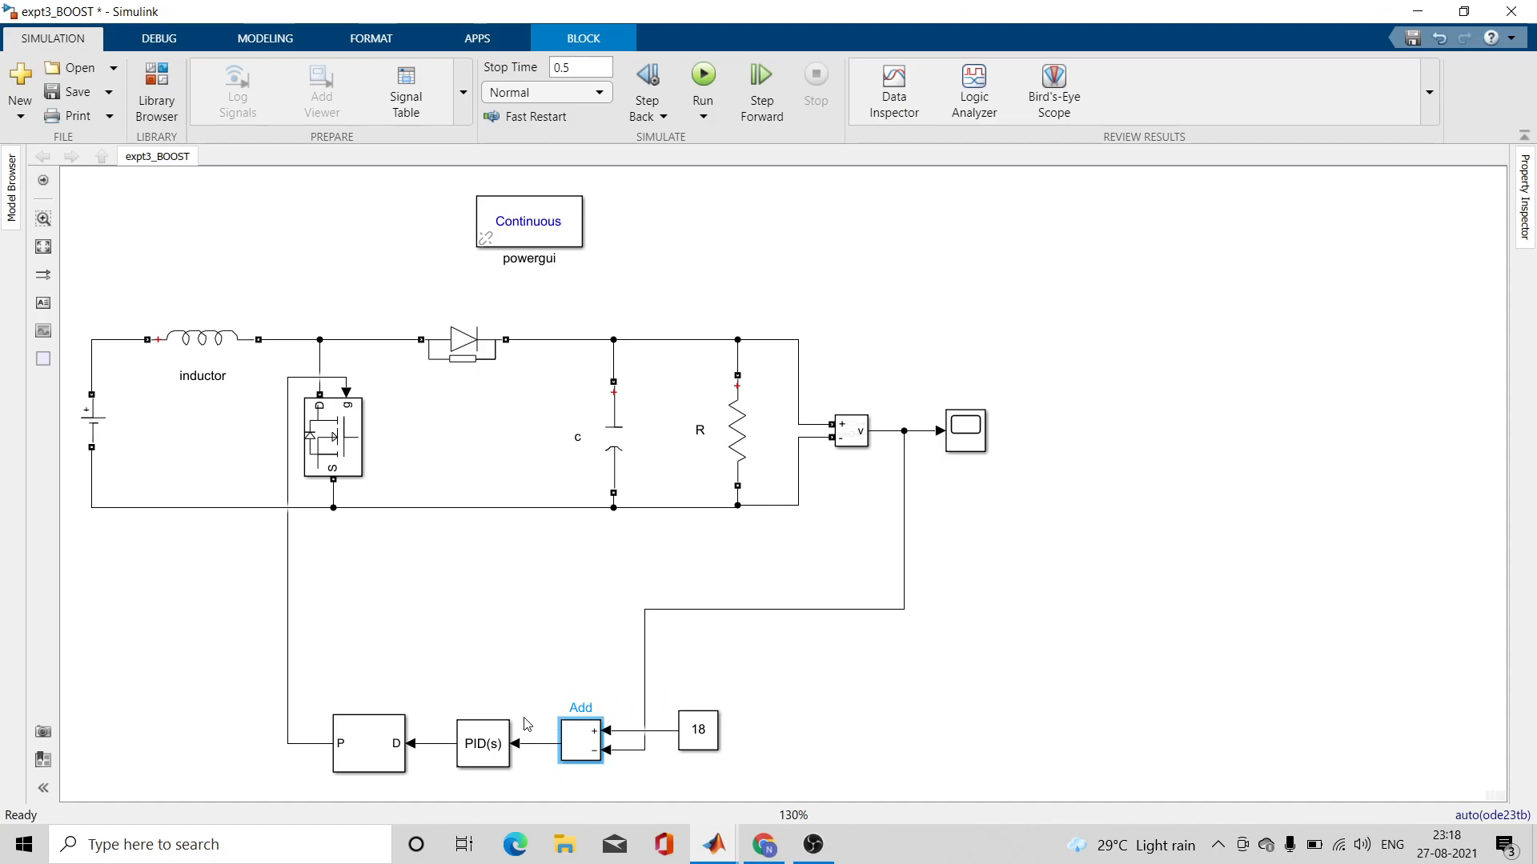
{"action": "left_click", "coordinate": [490, 740]}
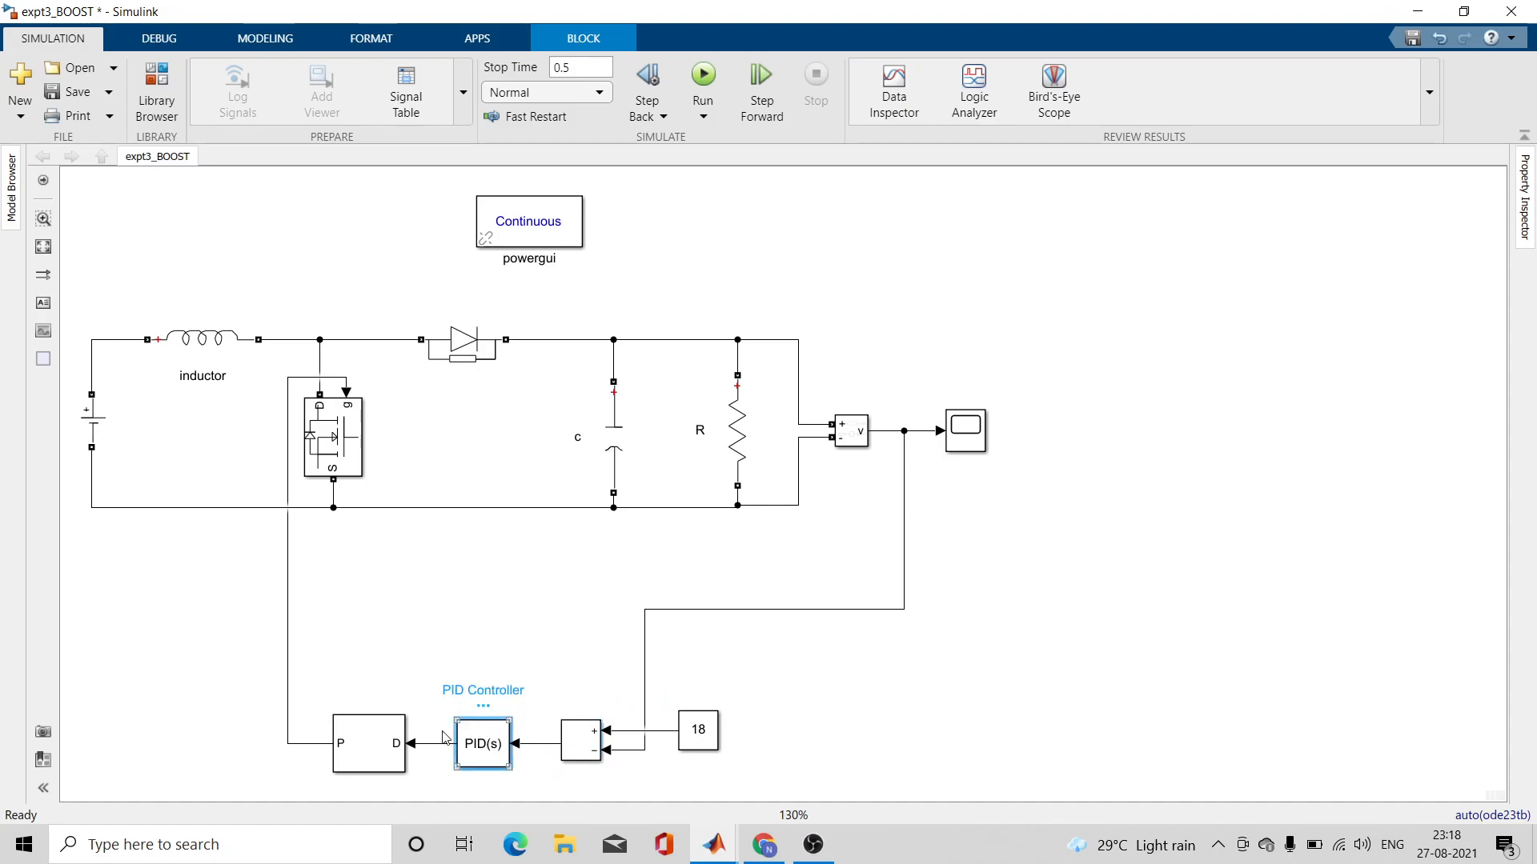
{"action": "left_click", "coordinate": [382, 742]}
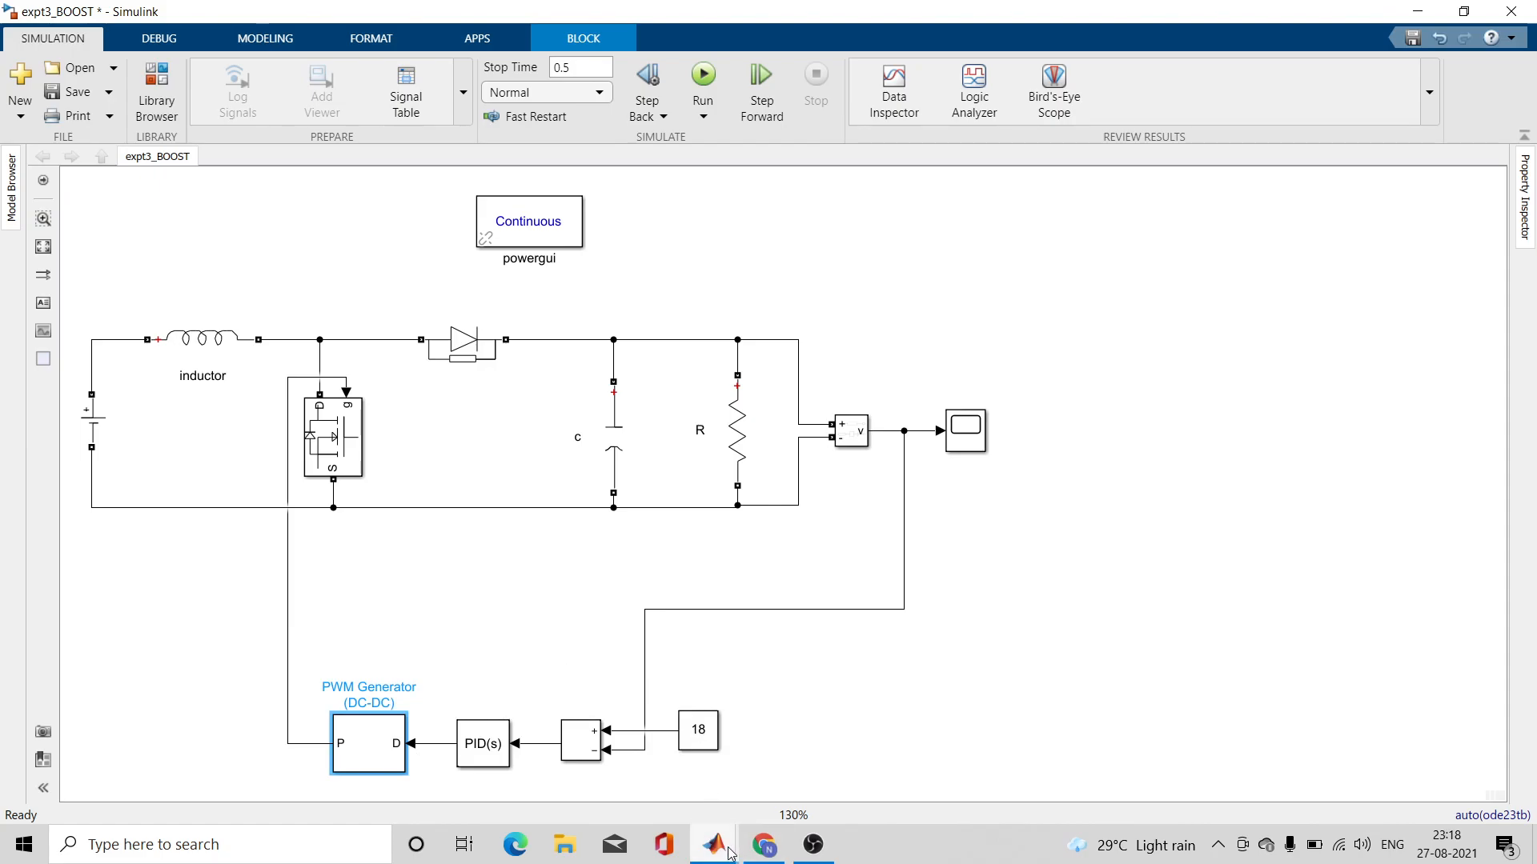
- Switch to the boostopenloopclosedloop model and delete the pulse generator block and its signal line to the MOSFET gate
{"action": "mouse_move", "coordinate": [730, 853]}
{"action": "left_click", "coordinate": [843, 741]}
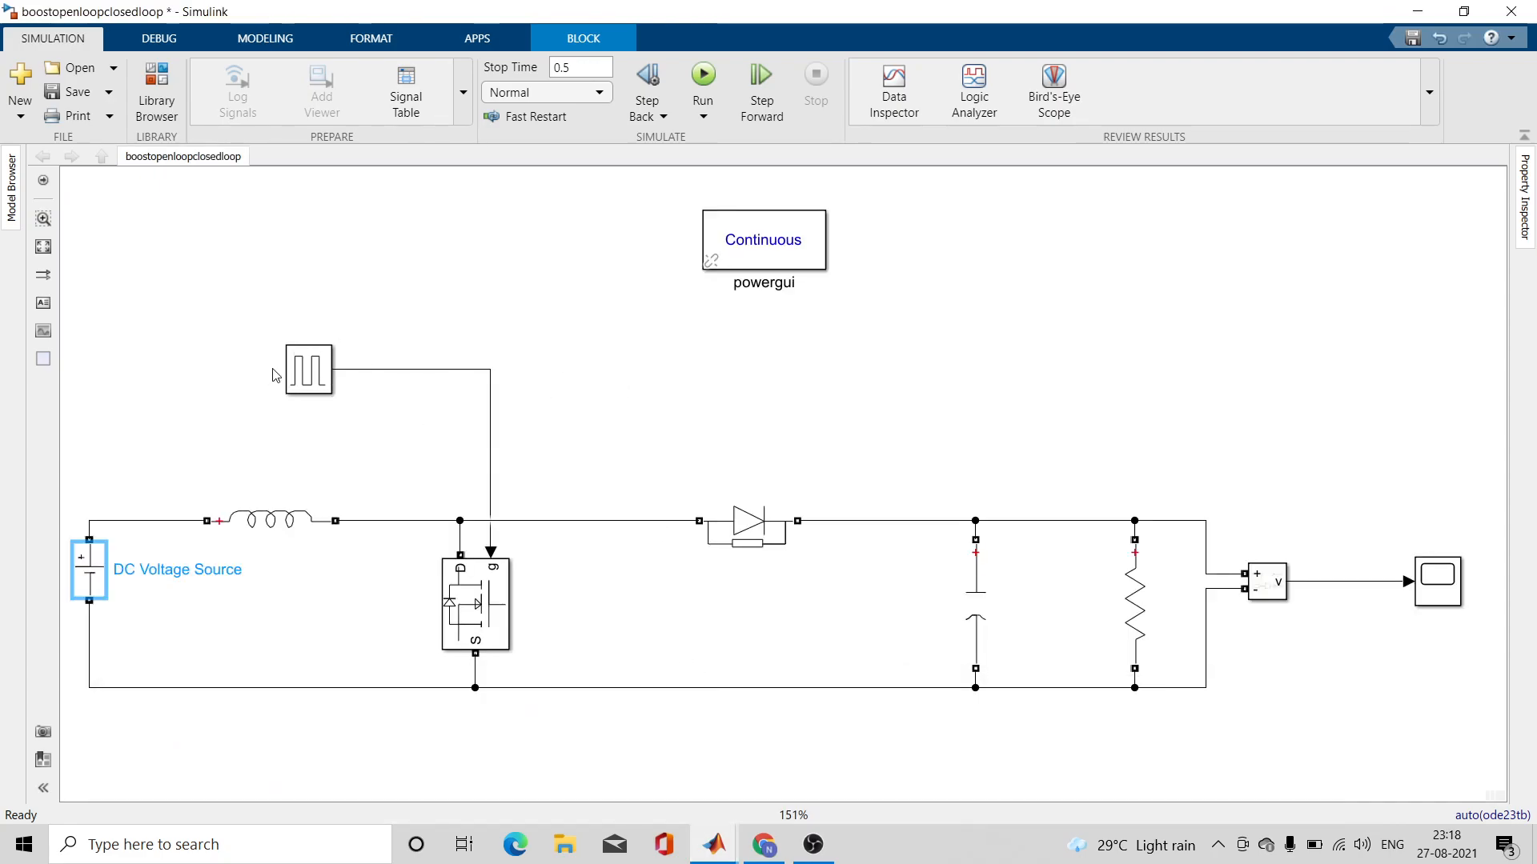
{"action": "left_click", "coordinate": [305, 375]}
{"action": "key", "text": "Delete"}
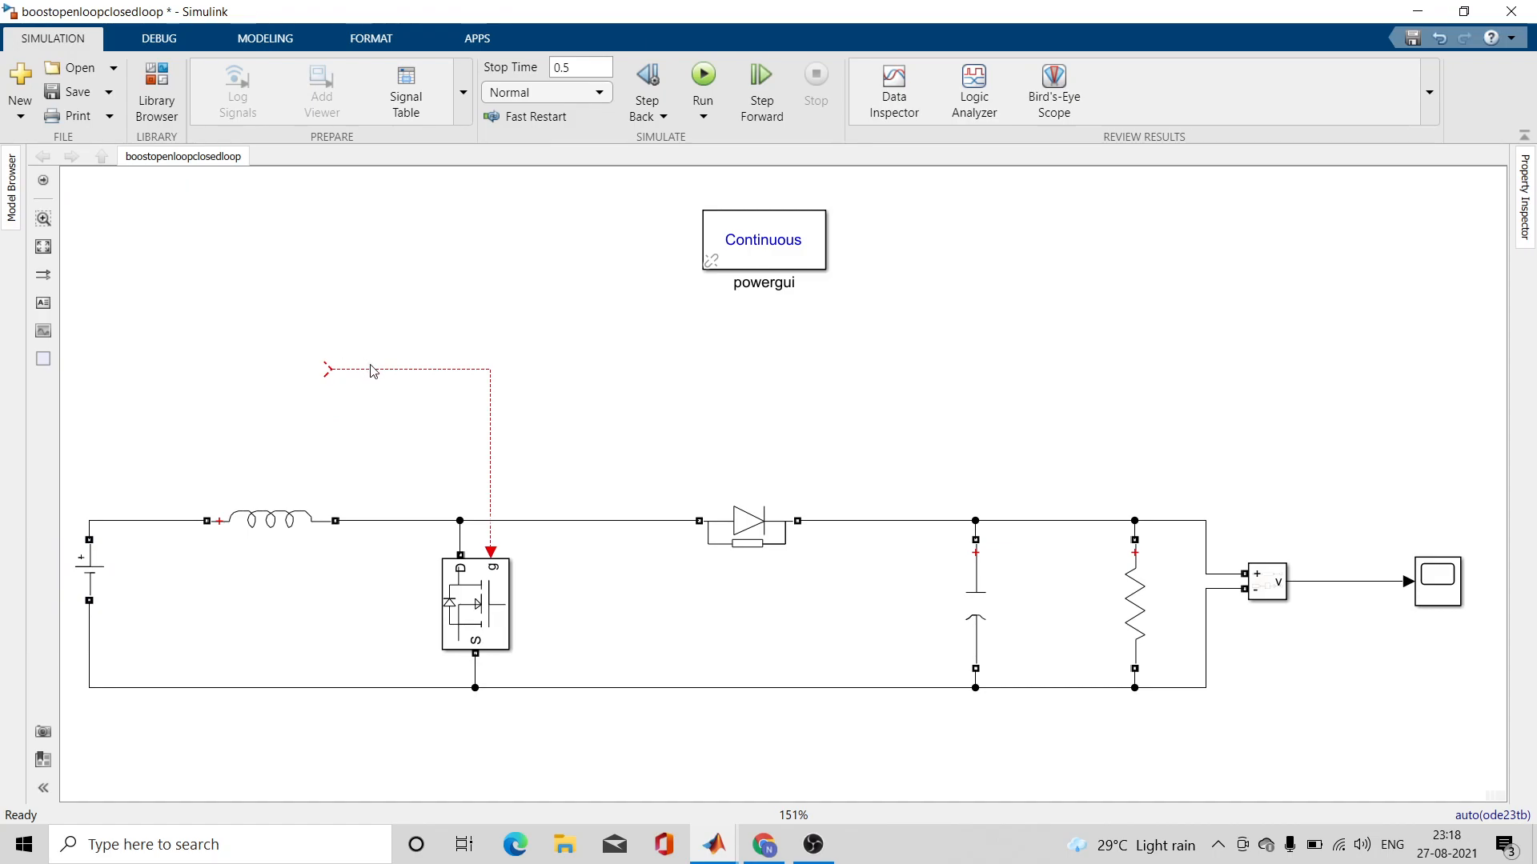
{"action": "left_click", "coordinate": [425, 369]}
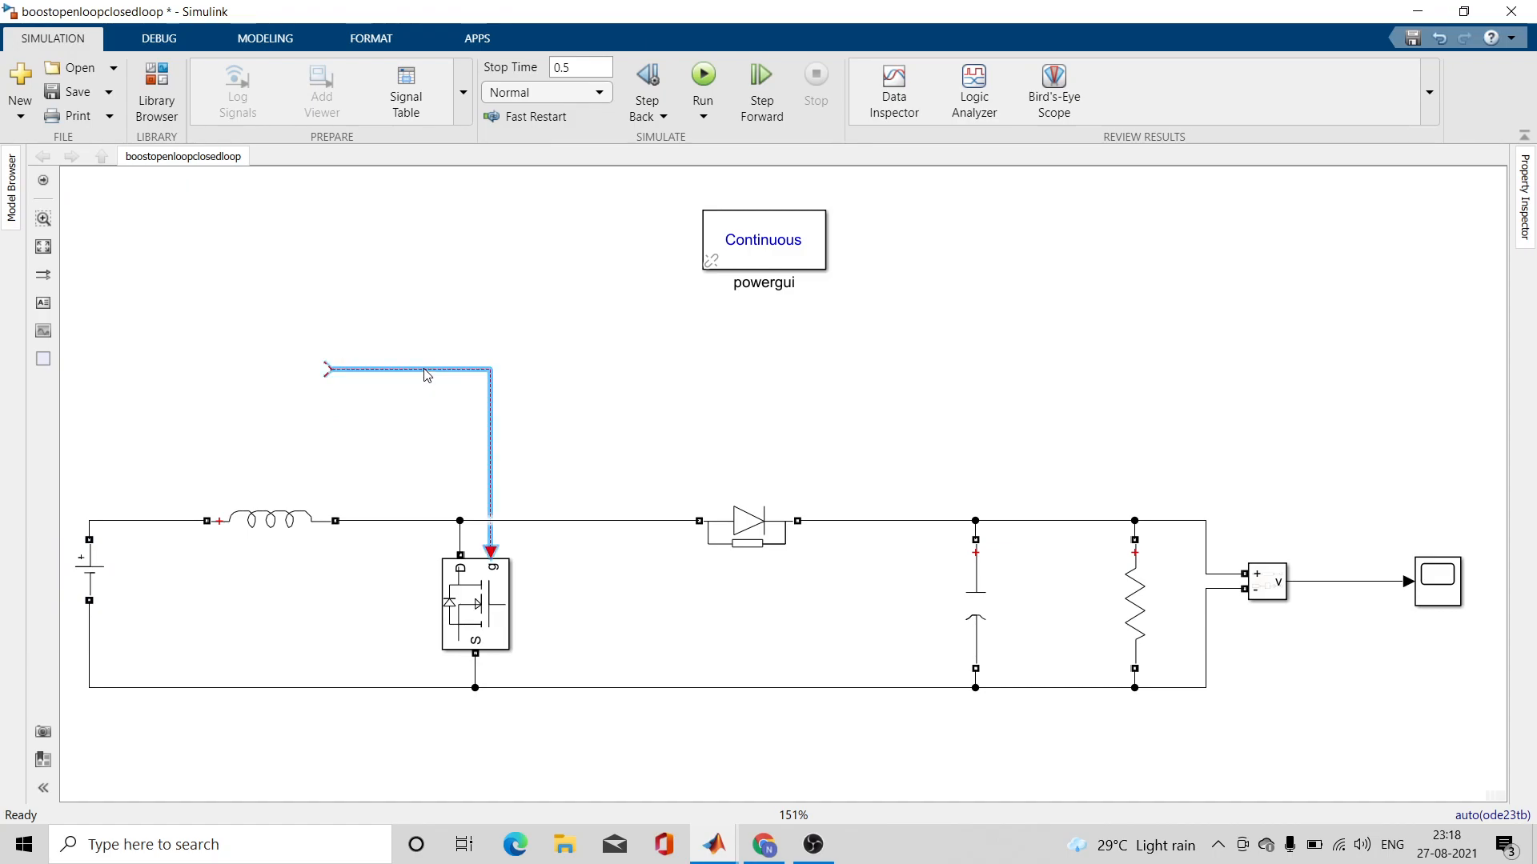
{"action": "key", "text": "Delete"}
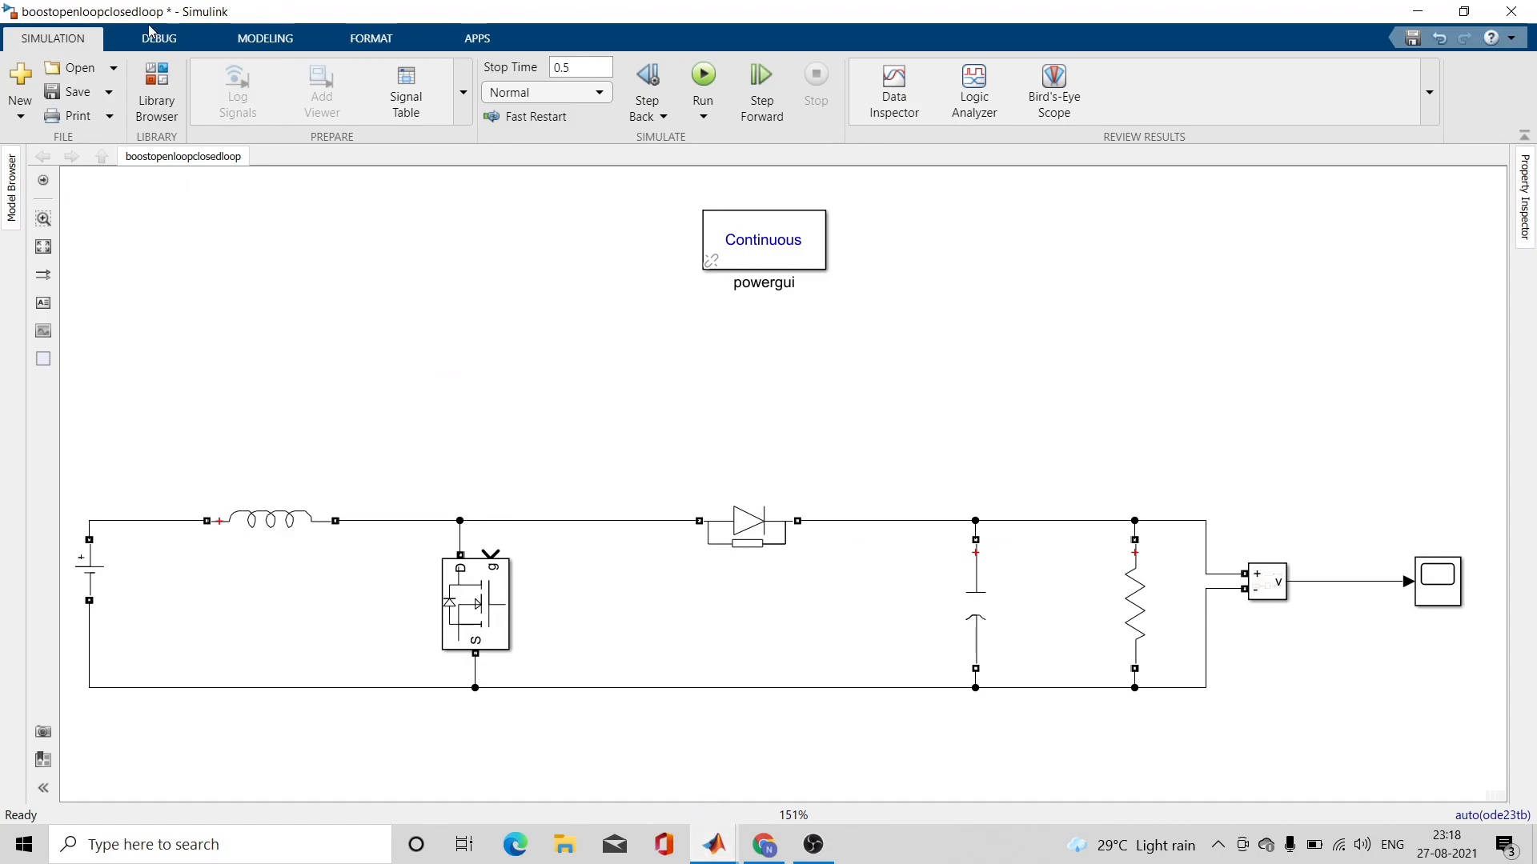
- Search the block library for "constant" and add a Constant block to the boostopenloopclosedloop model
{"action": "left_click", "coordinate": [158, 93]}
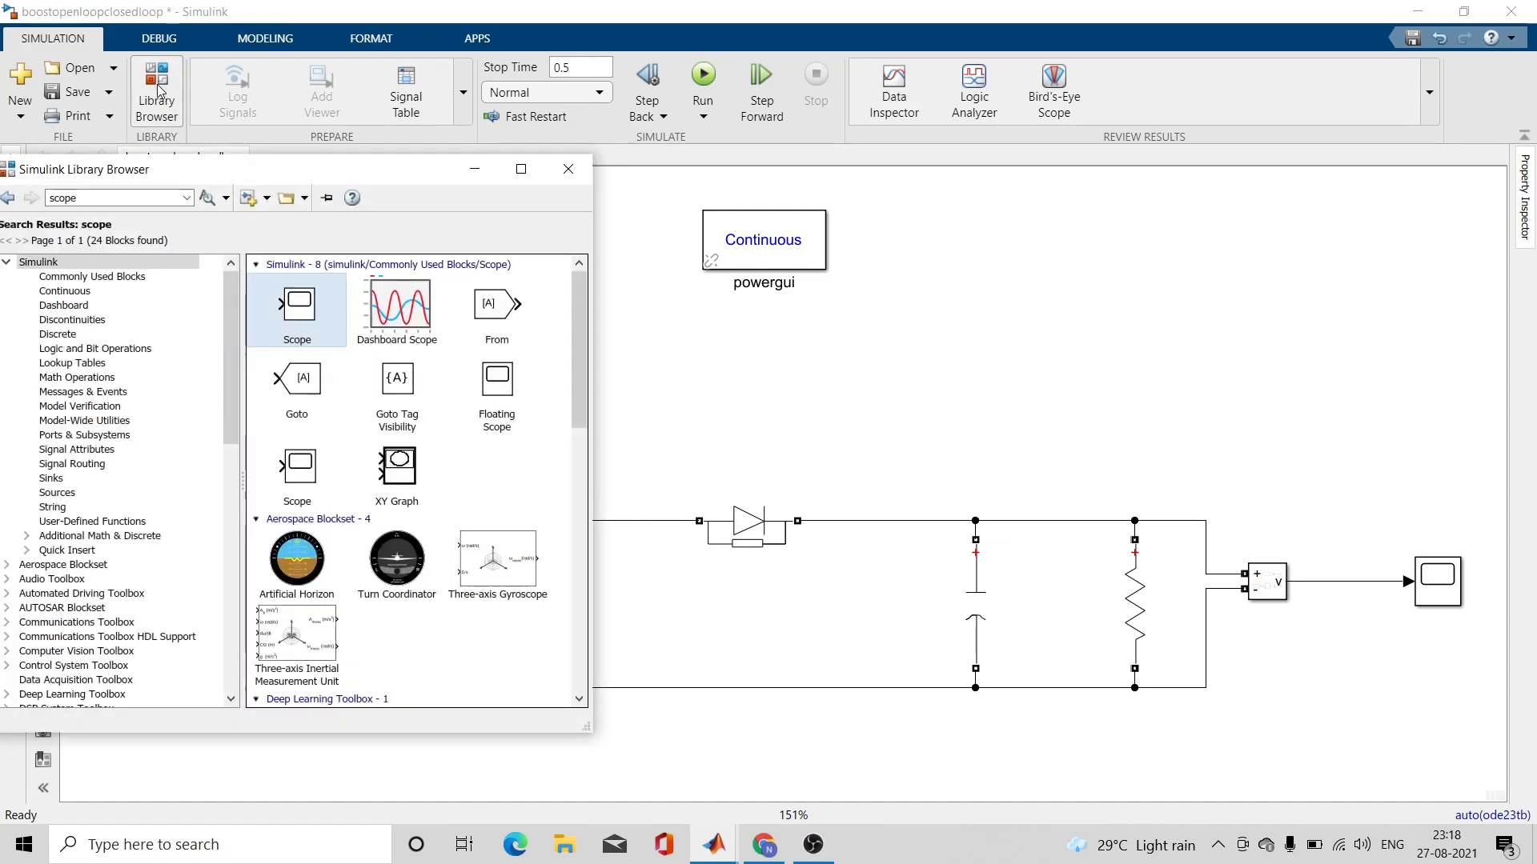
{"action": "double_click", "coordinate": [111, 199]}
{"action": "type", "text": "const"}
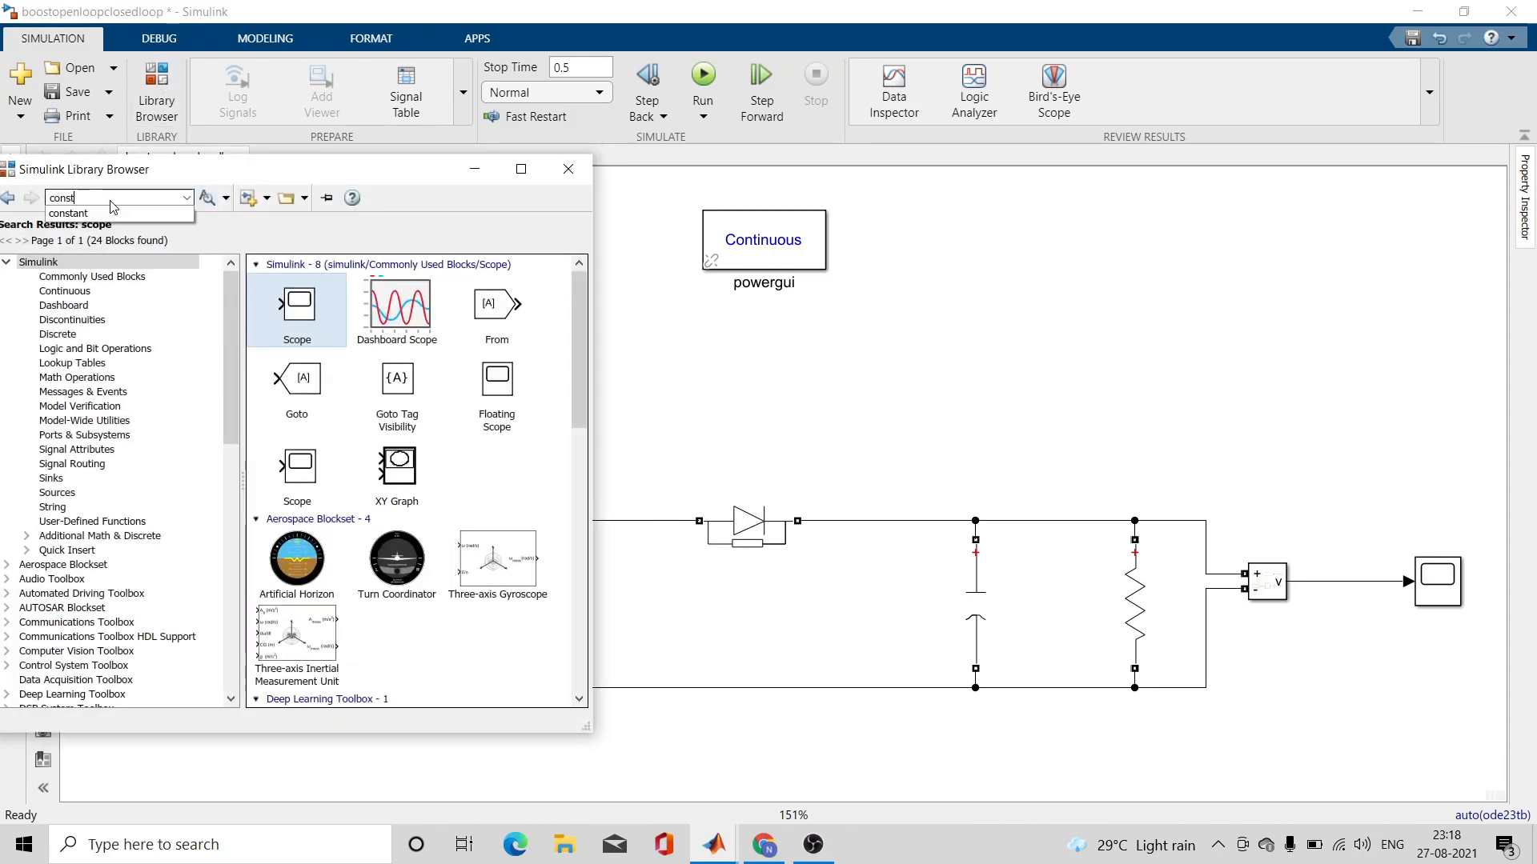
{"action": "type", "text": "ant"}
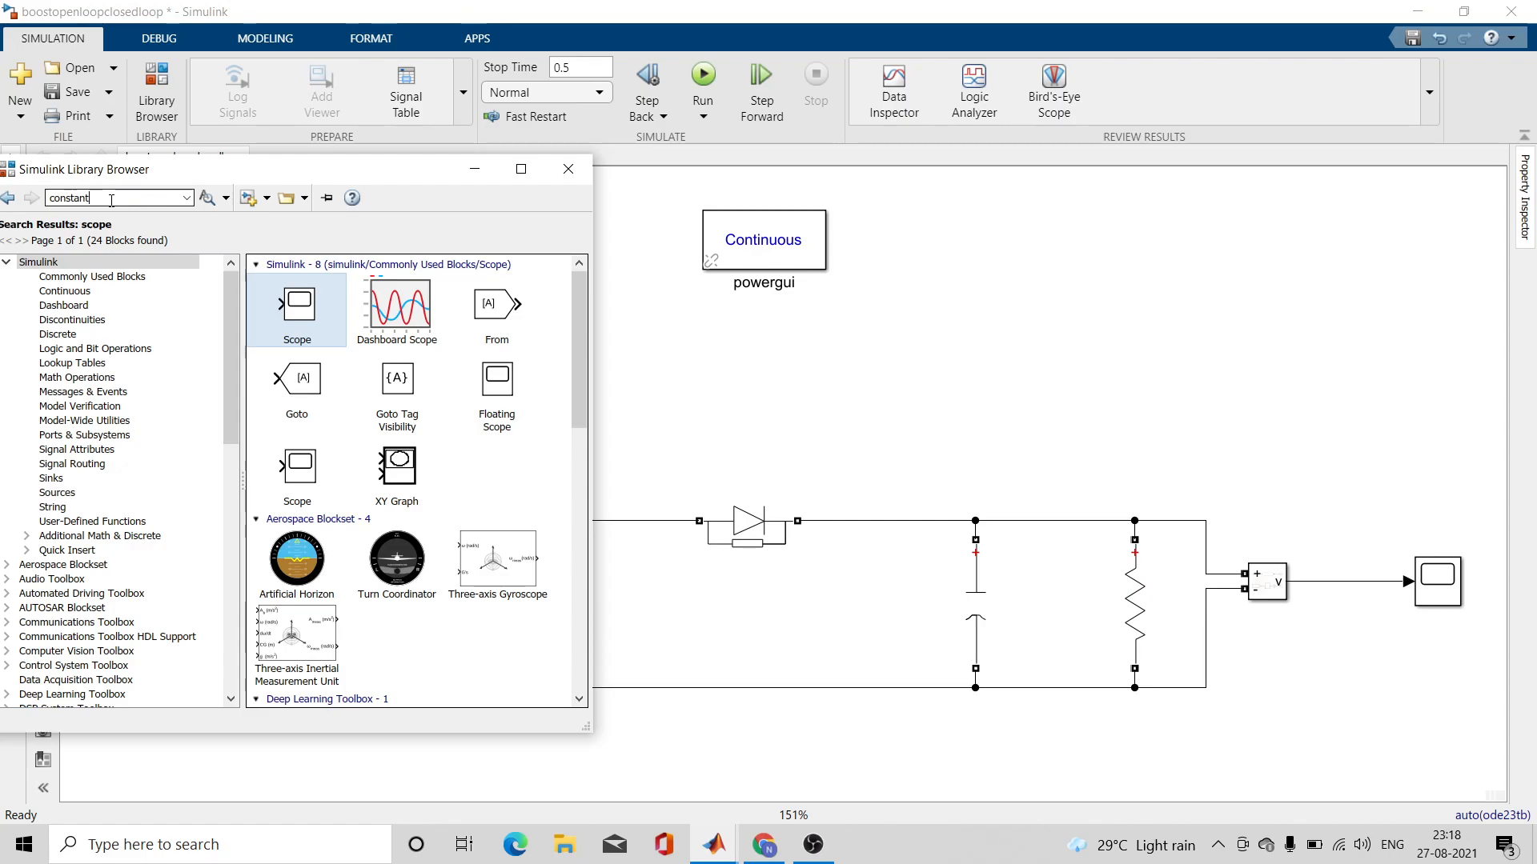
{"action": "key", "text": "Return"}
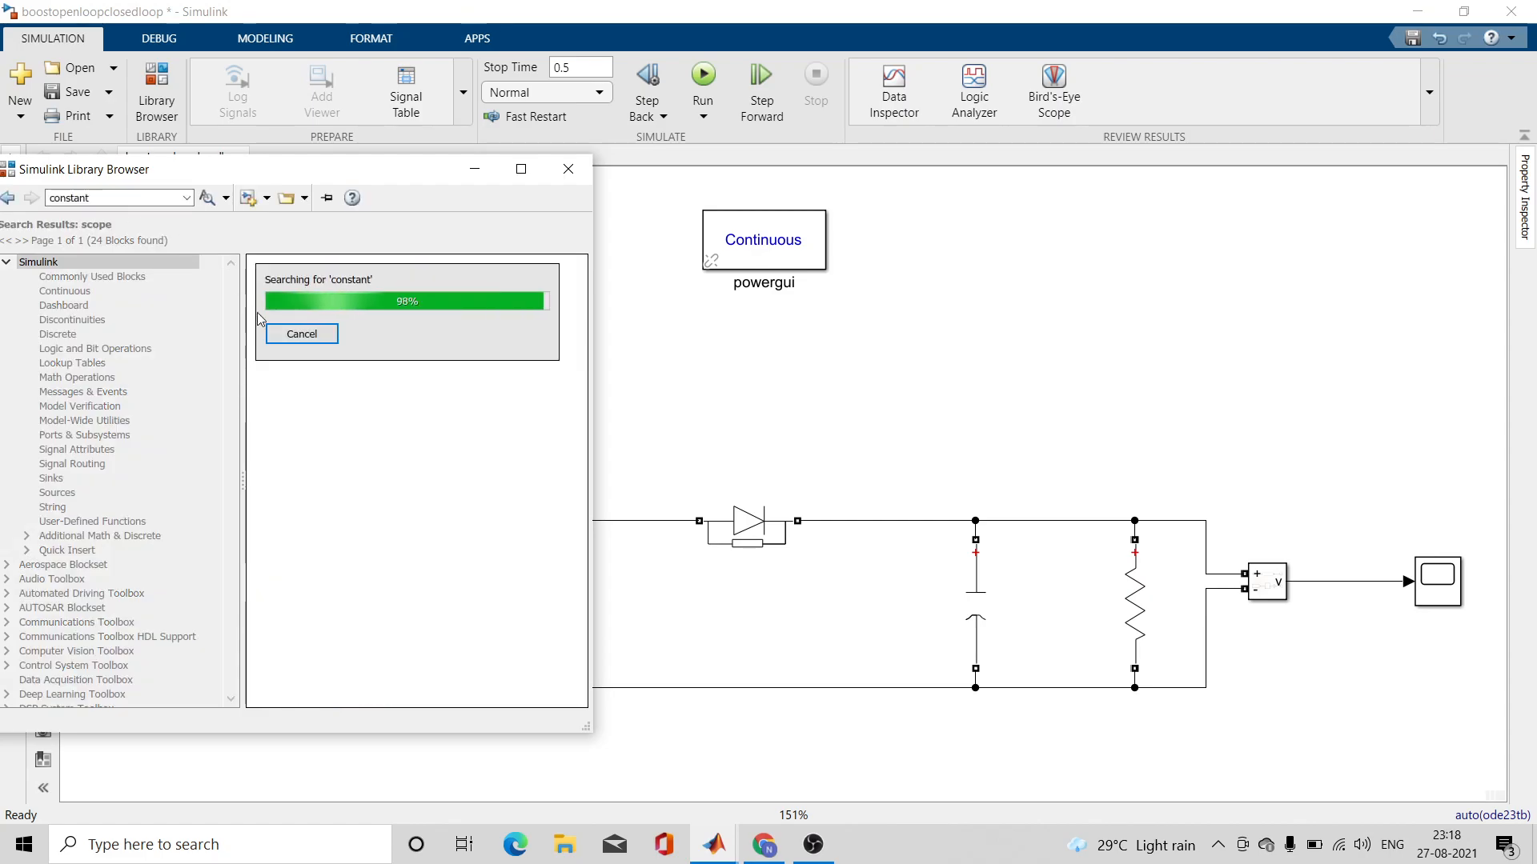
{"action": "right_click", "coordinate": [324, 319]}
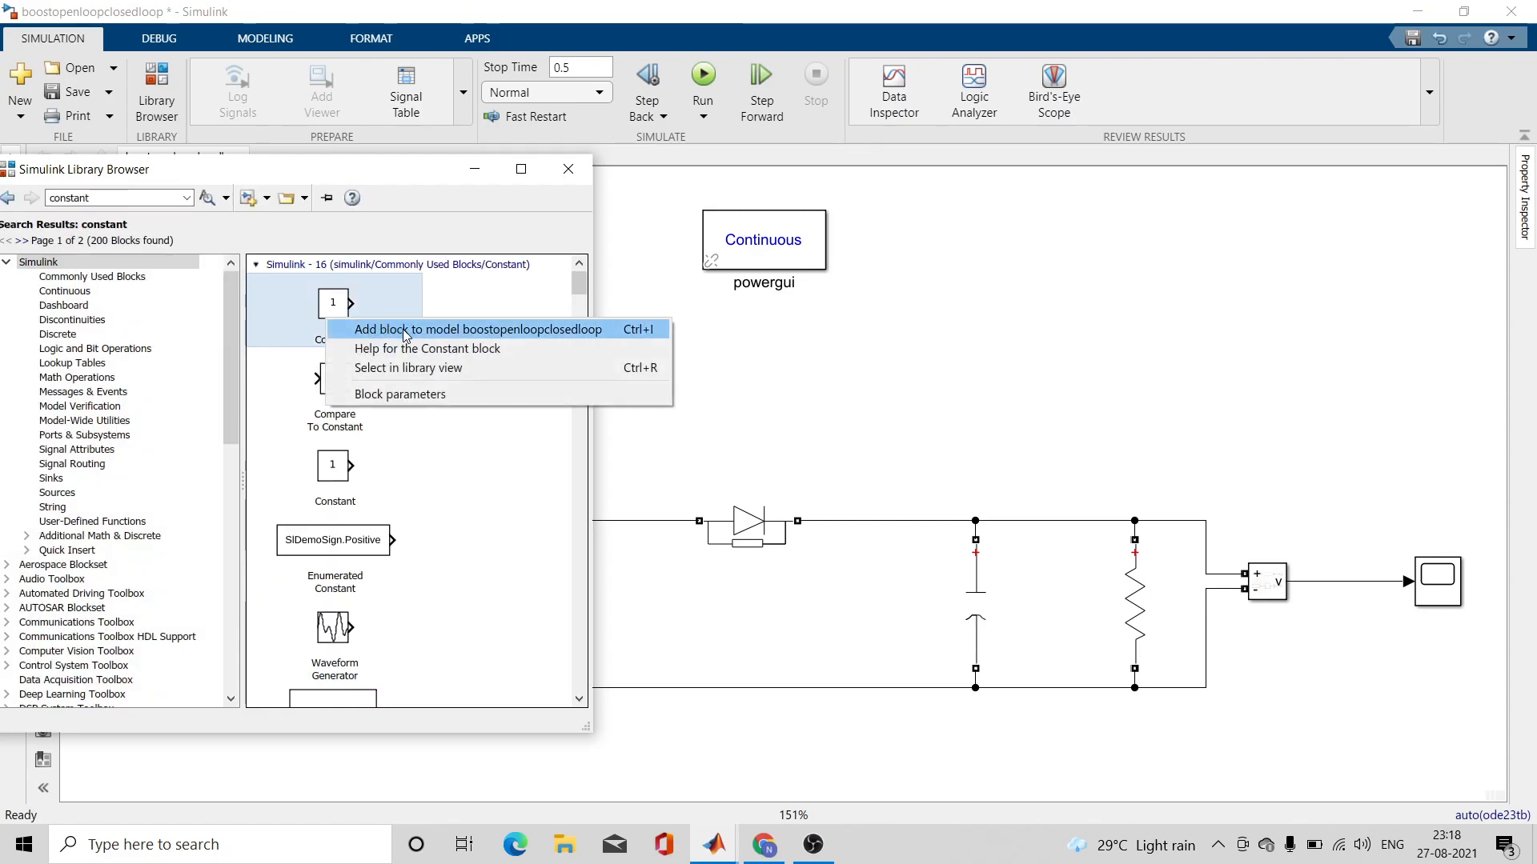
{"action": "left_click", "coordinate": [406, 336]}
- Search the block library for "sum" and add a Subtract block to the model
{"action": "double_click", "coordinate": [154, 197]}
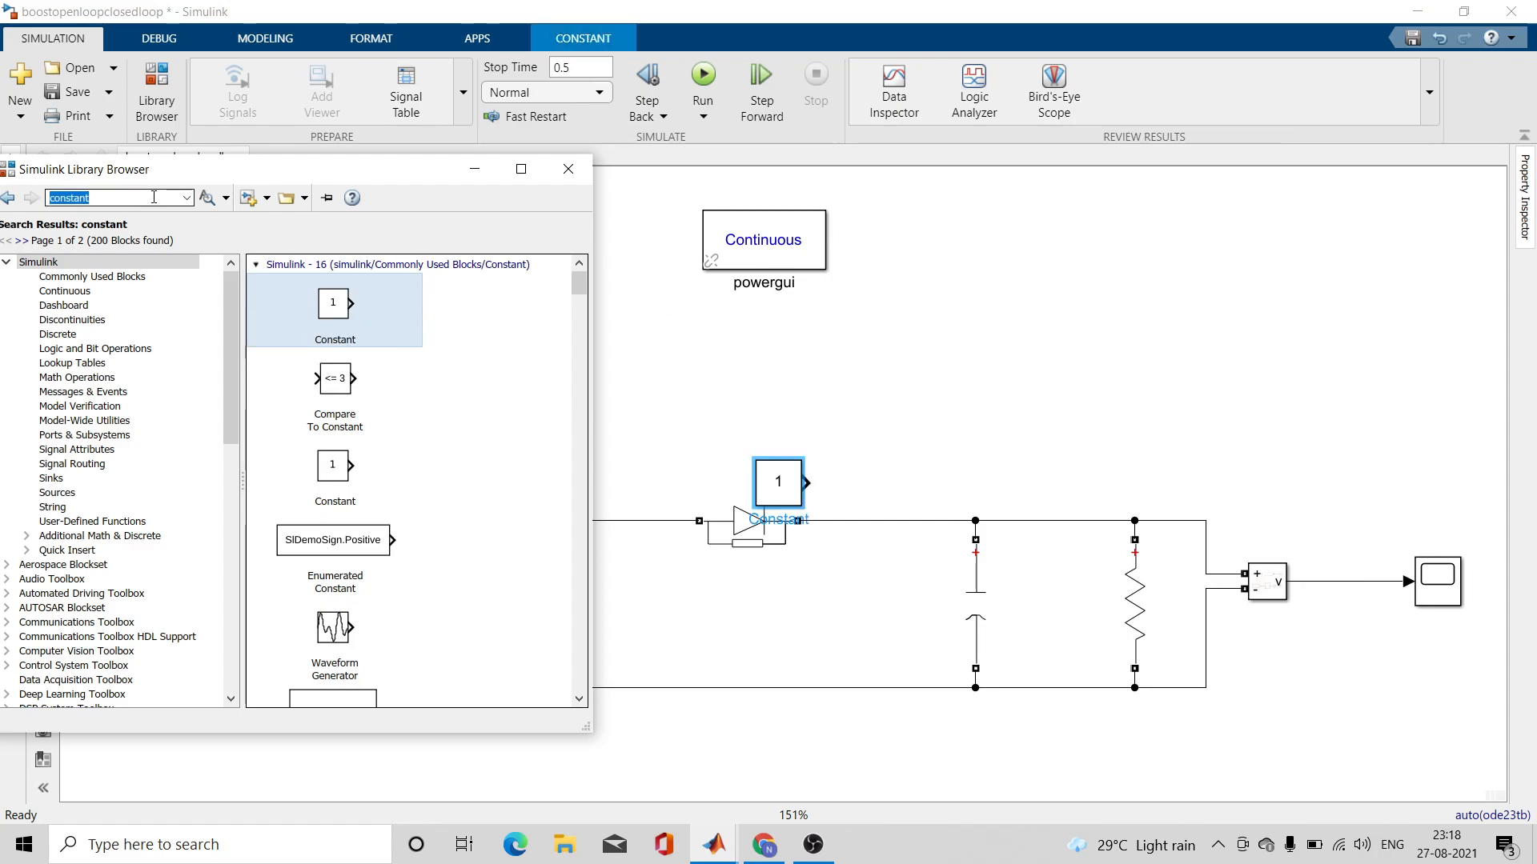
{"action": "type", "text": "su"}
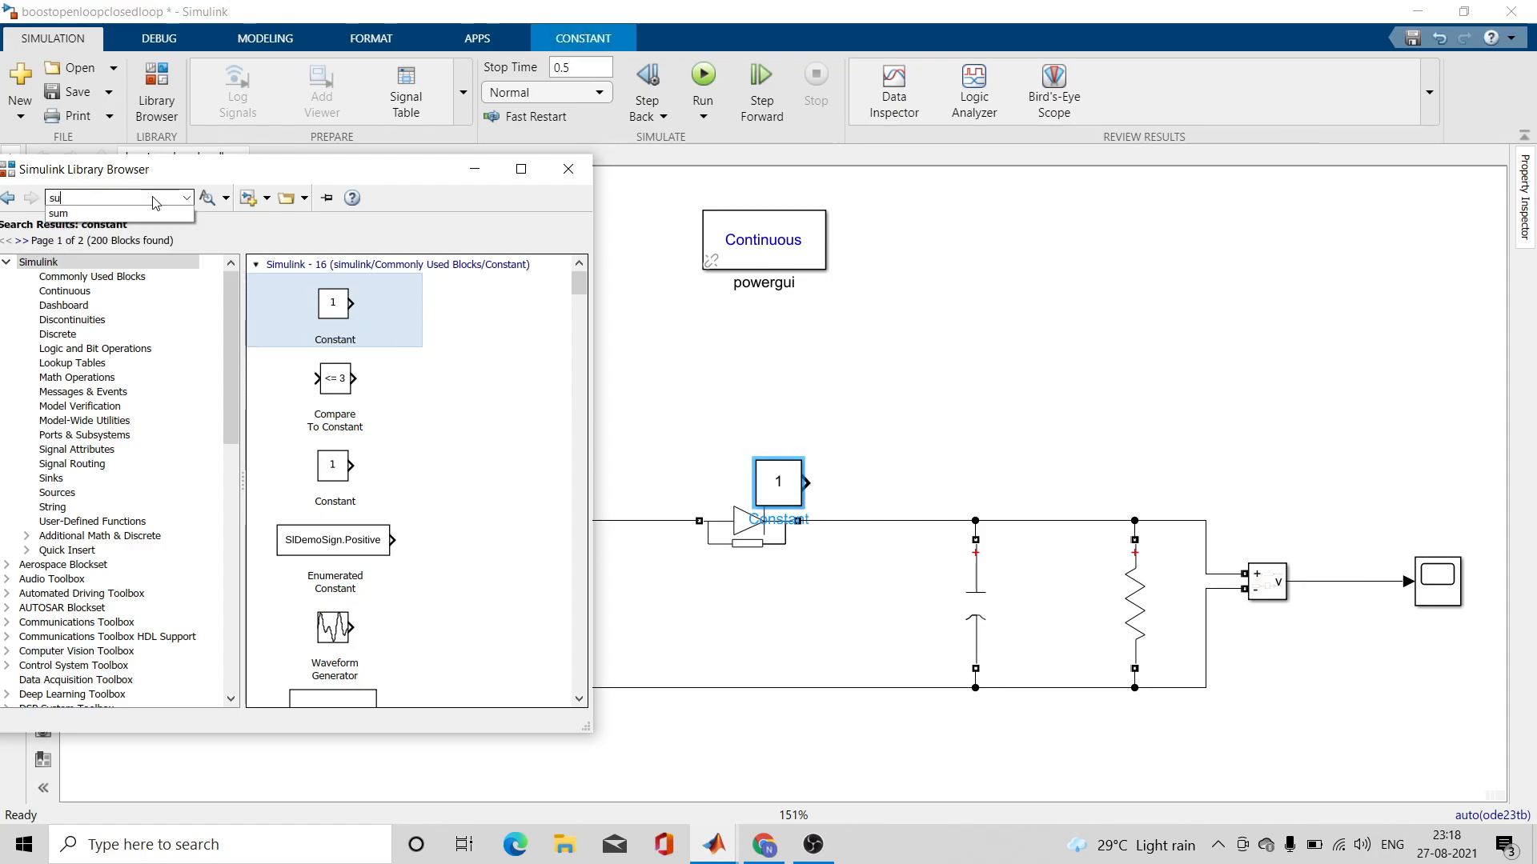
{"action": "type", "text": "m"}
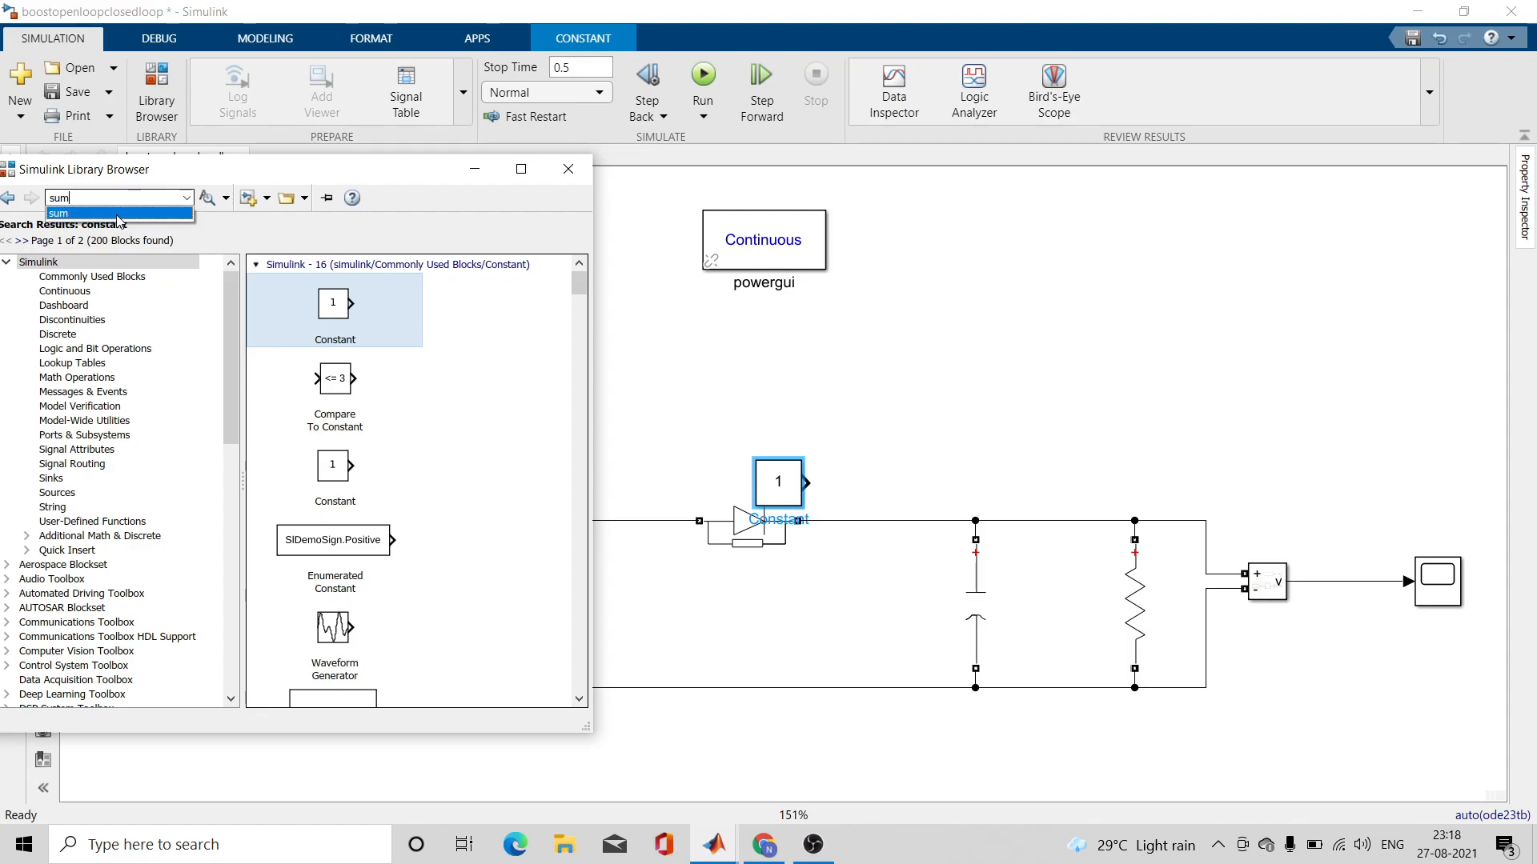
{"action": "left_click", "coordinate": [119, 215]}
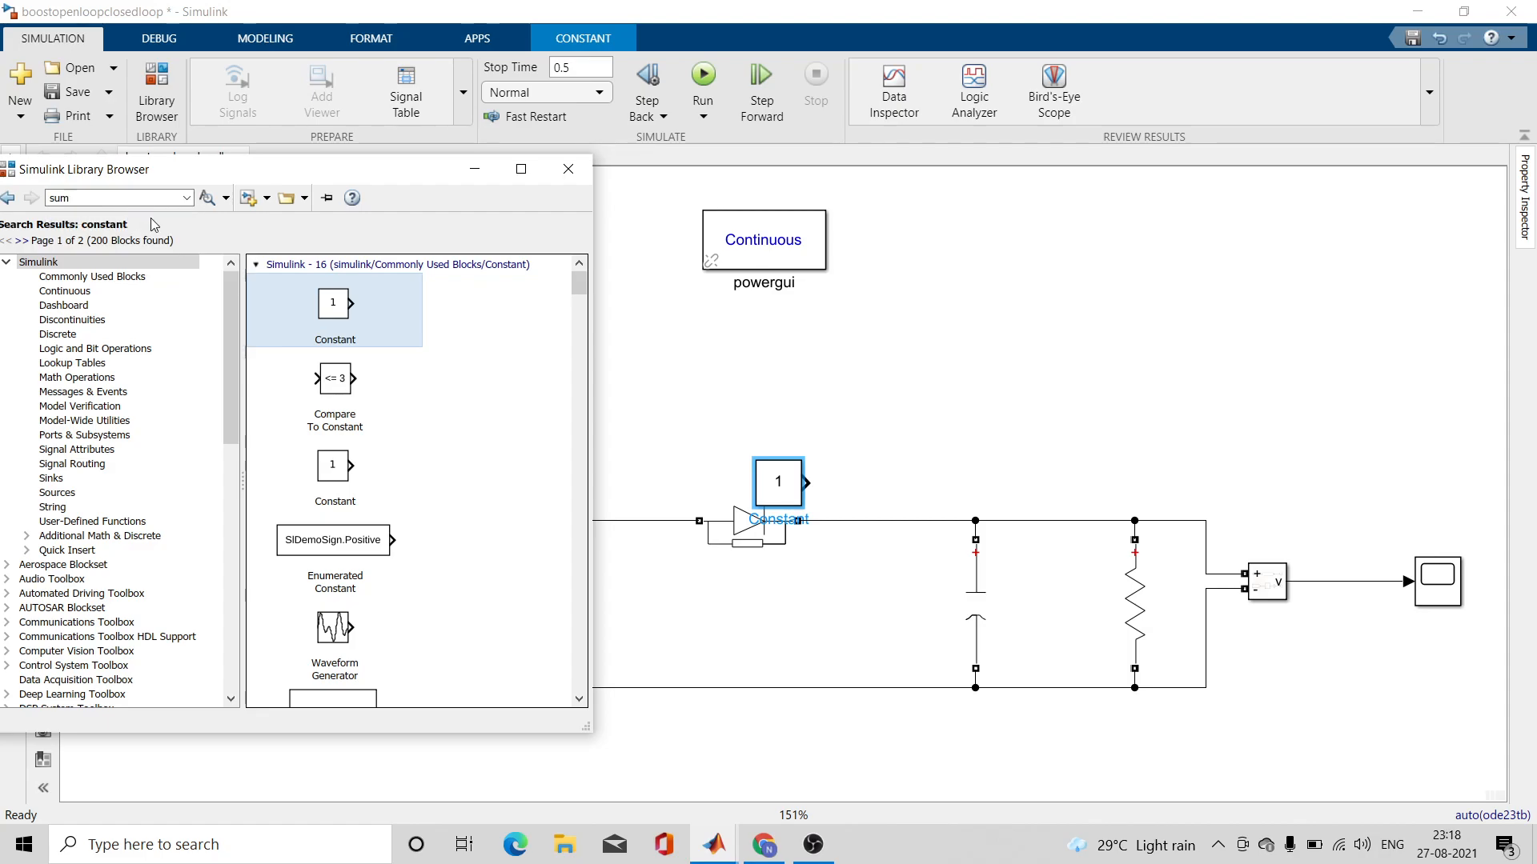
{"action": "key", "text": "Return"}
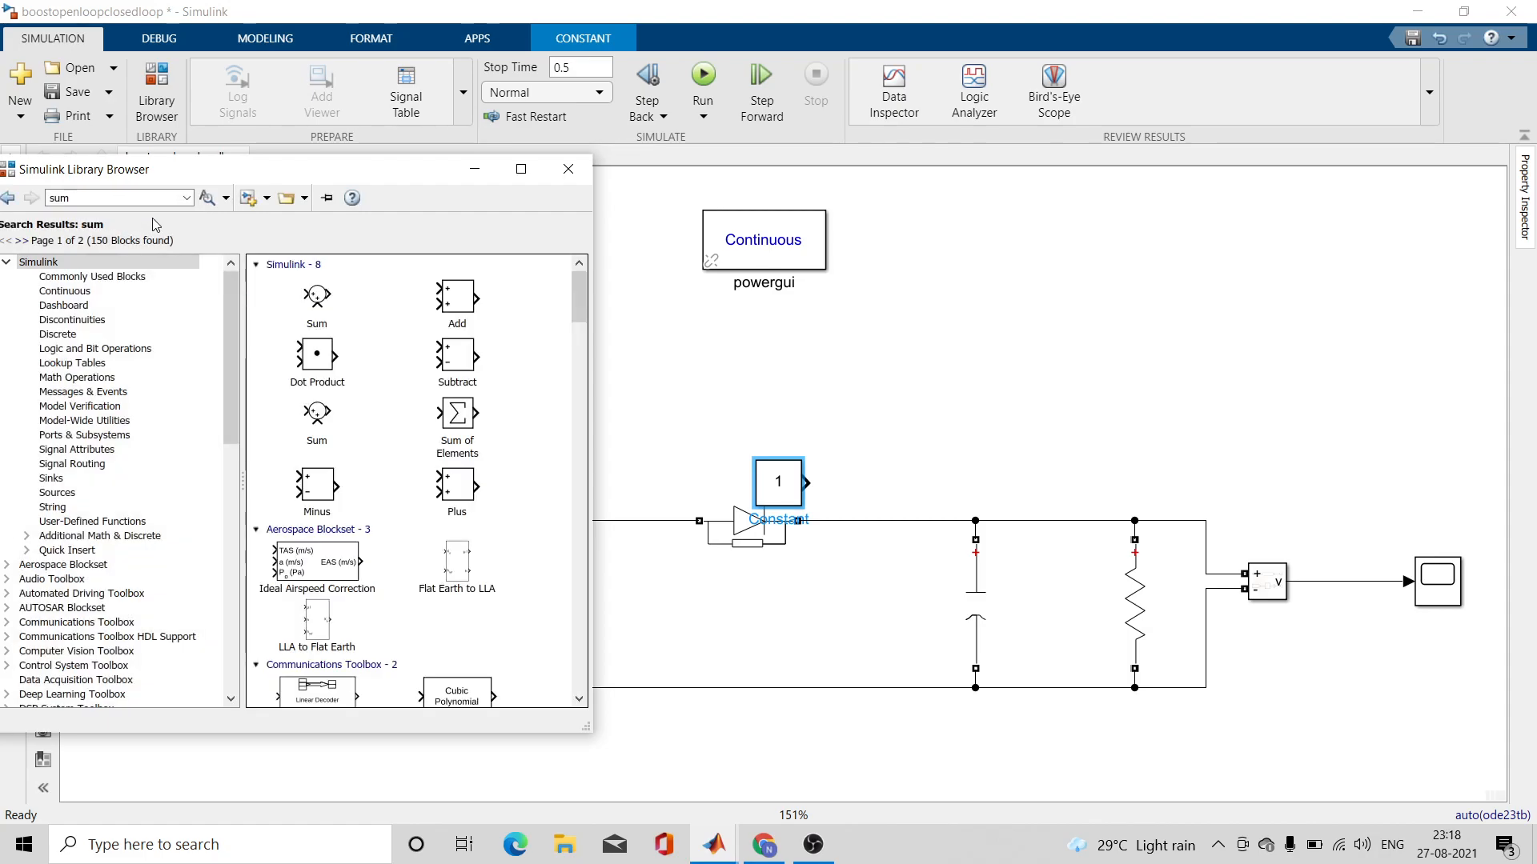
{"action": "left_click", "coordinate": [462, 357]}
{"action": "right_click", "coordinate": [462, 357]}
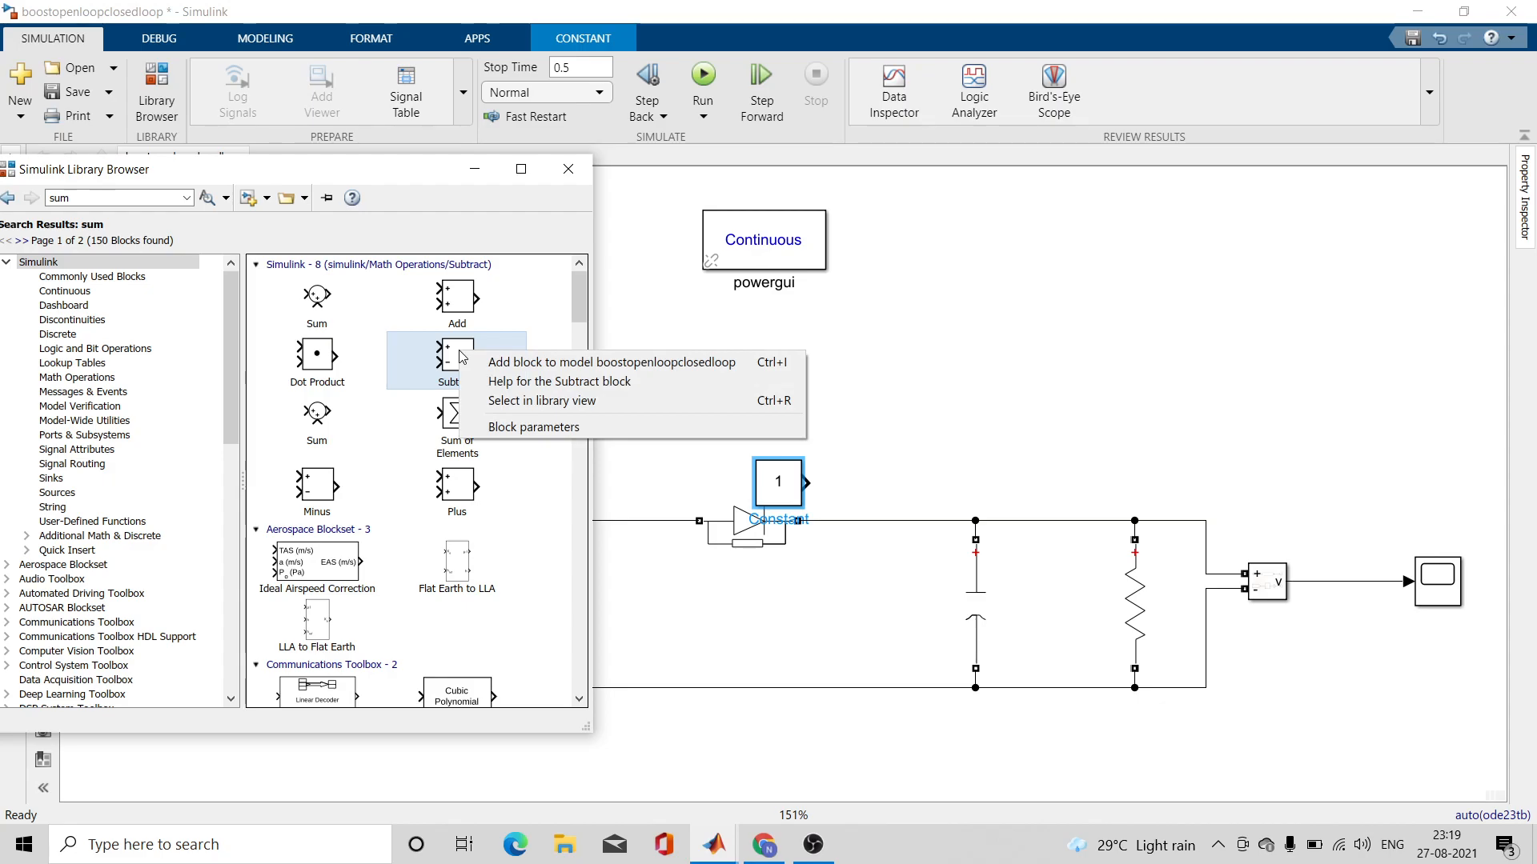
{"action": "left_click", "coordinate": [538, 361]}
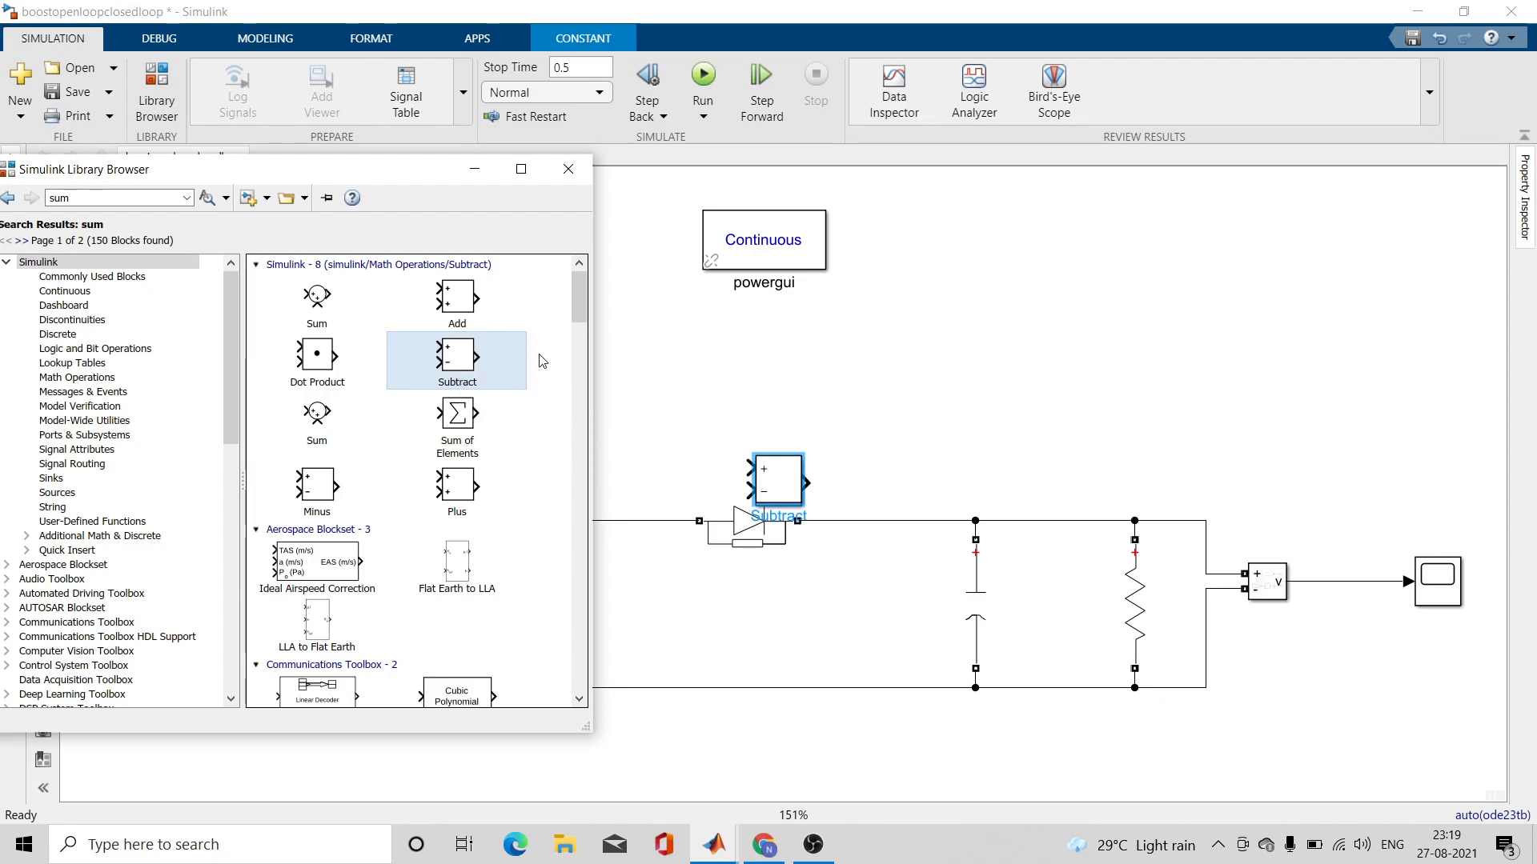
- Search the block library for "pid controller" and add the continuous PID Controller block to the model
{"action": "double_click", "coordinate": [164, 197]}
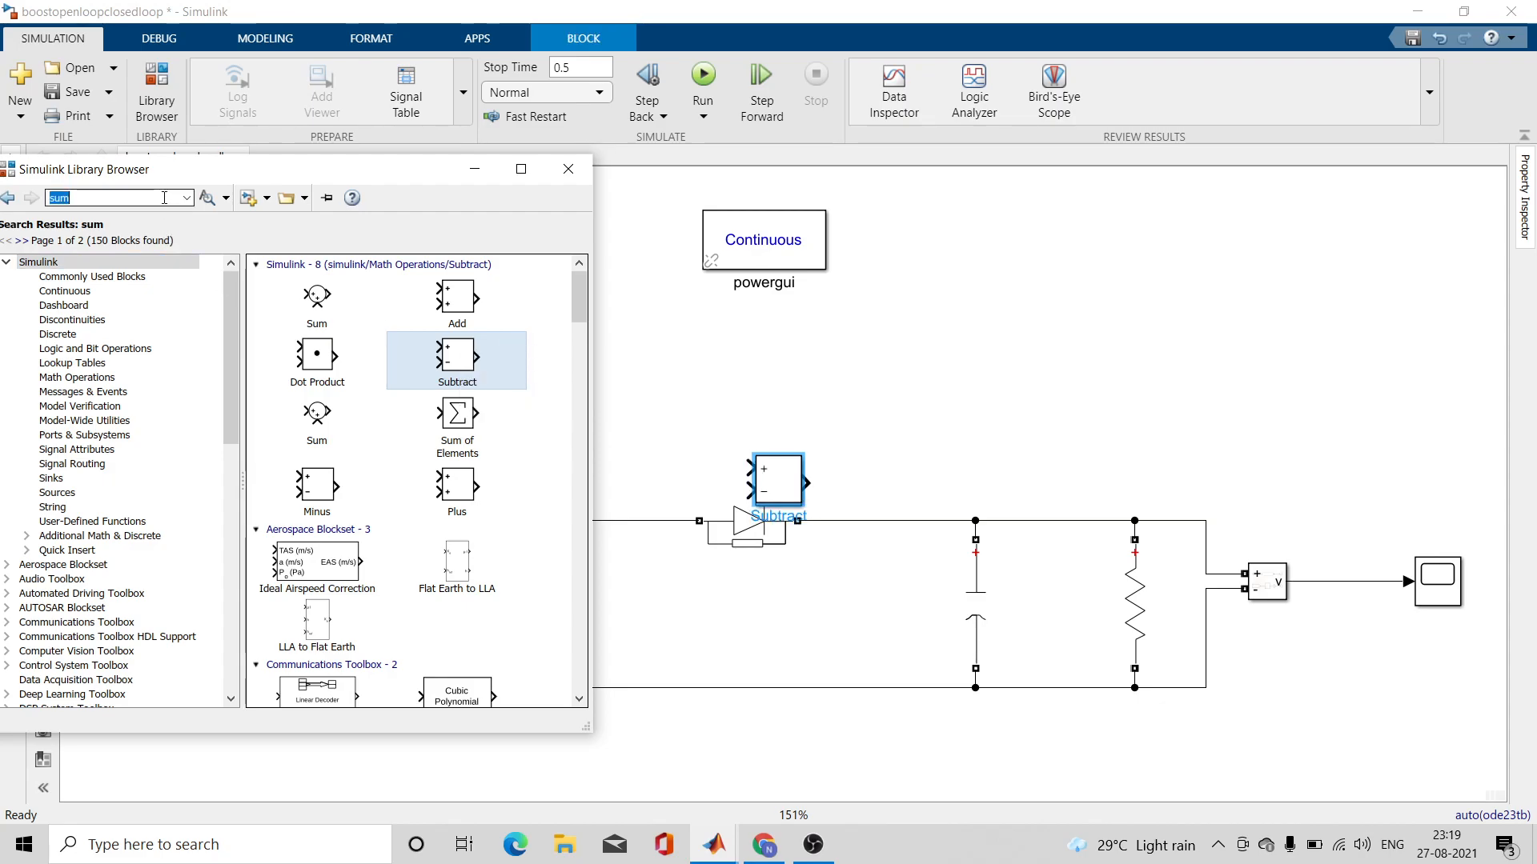
{"action": "type", "text": "p"}
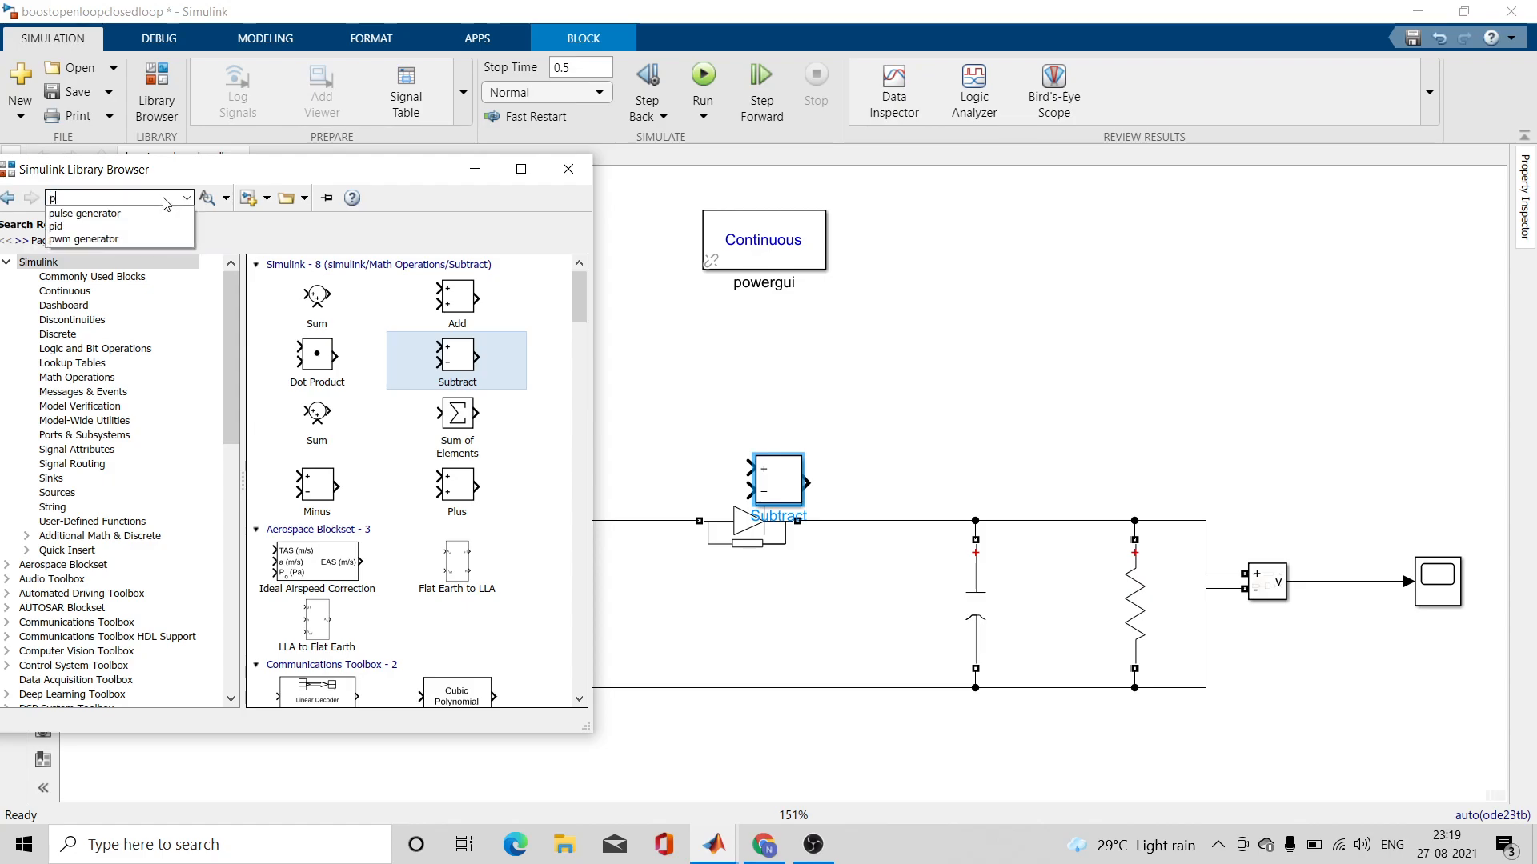
{"action": "type", "text": "id control"}
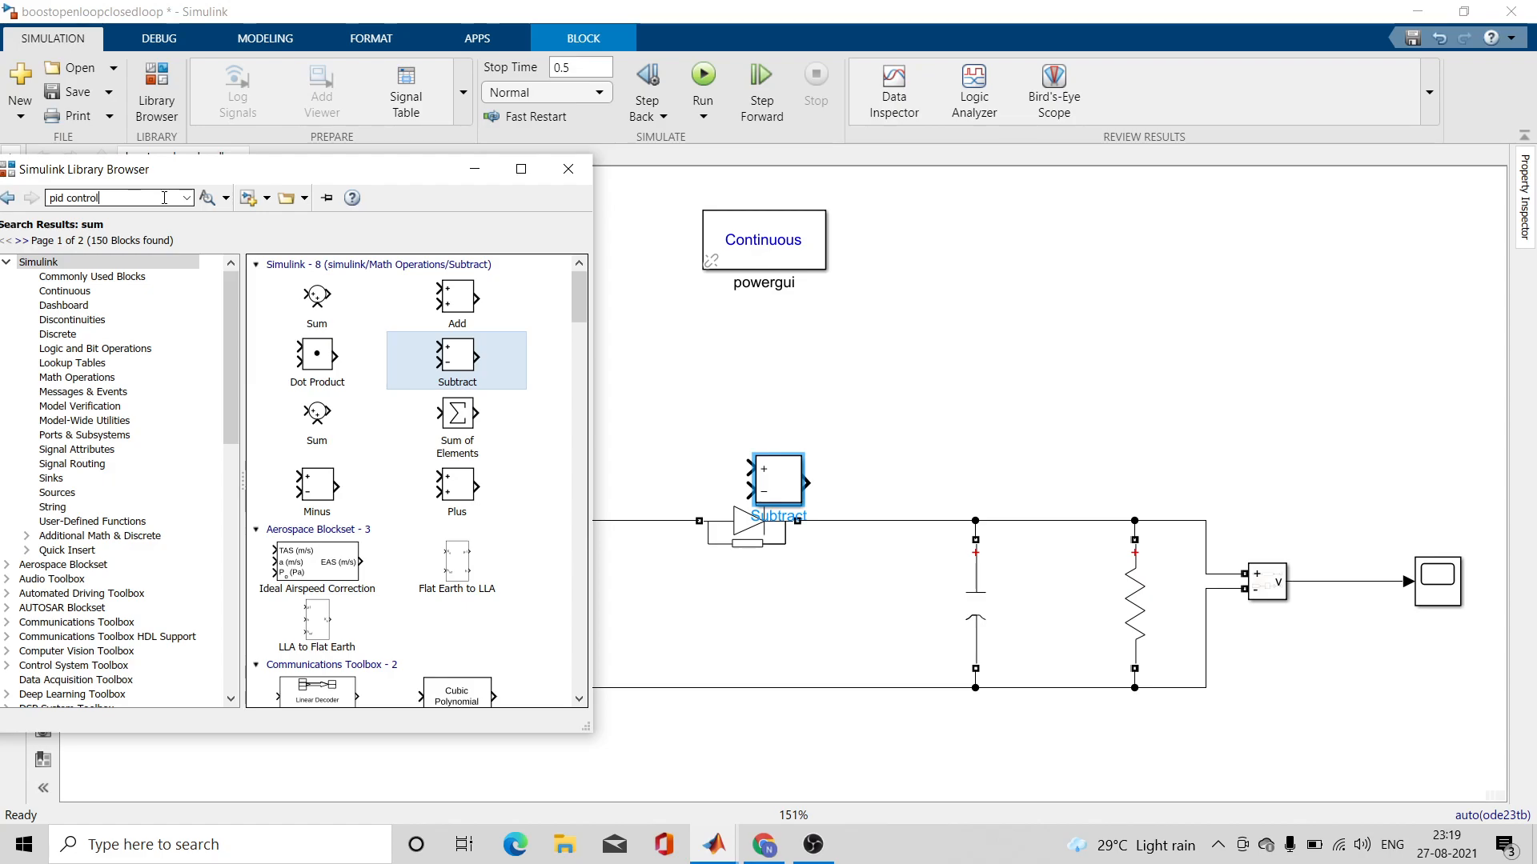
{"action": "type", "text": "ler"}
{"action": "key", "text": "Return"}
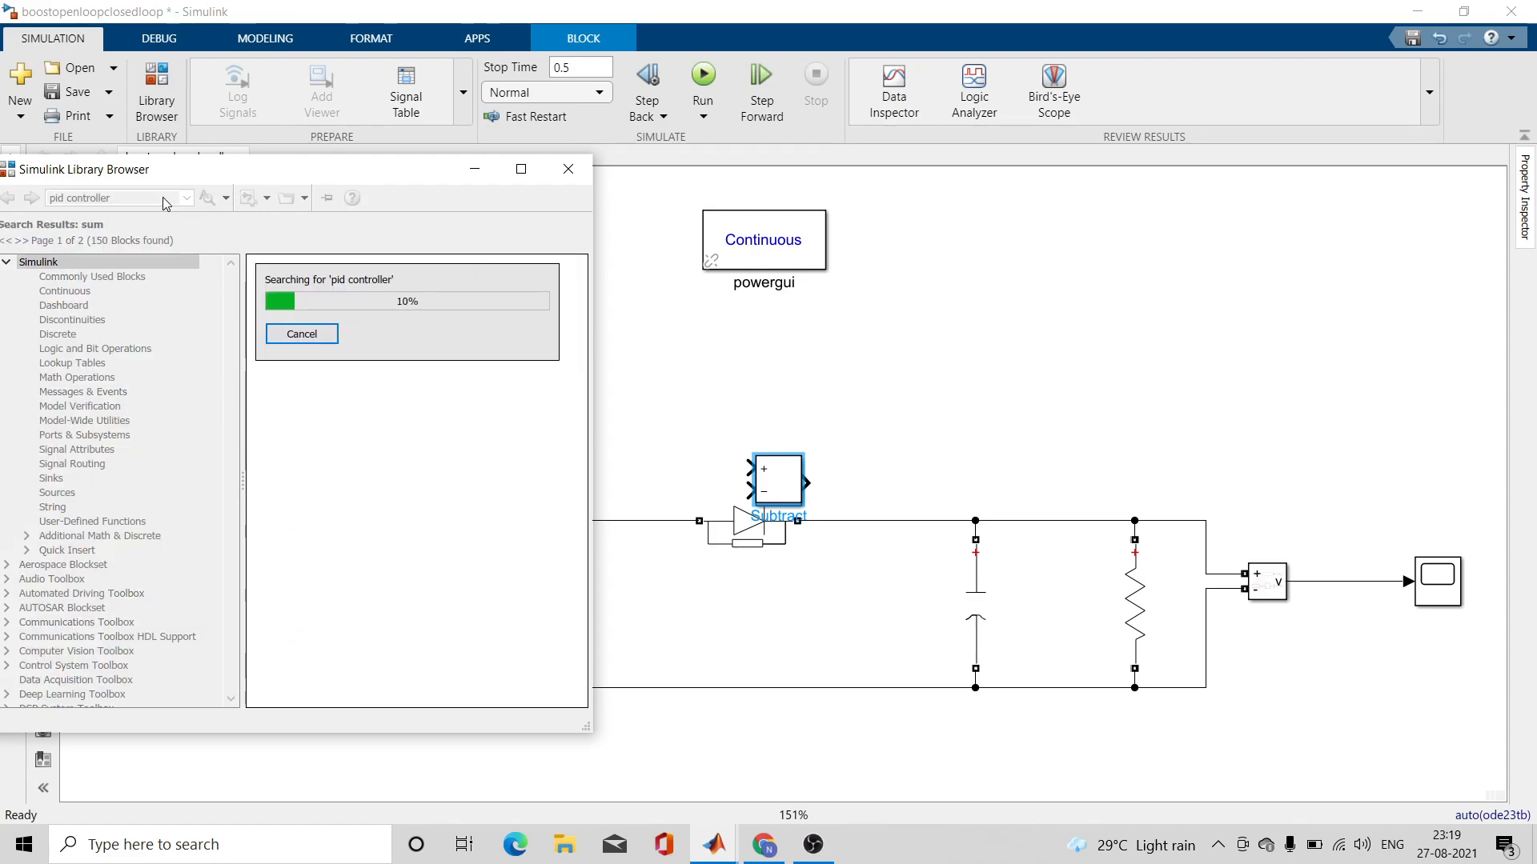
{"action": "left_click", "coordinate": [326, 323]}
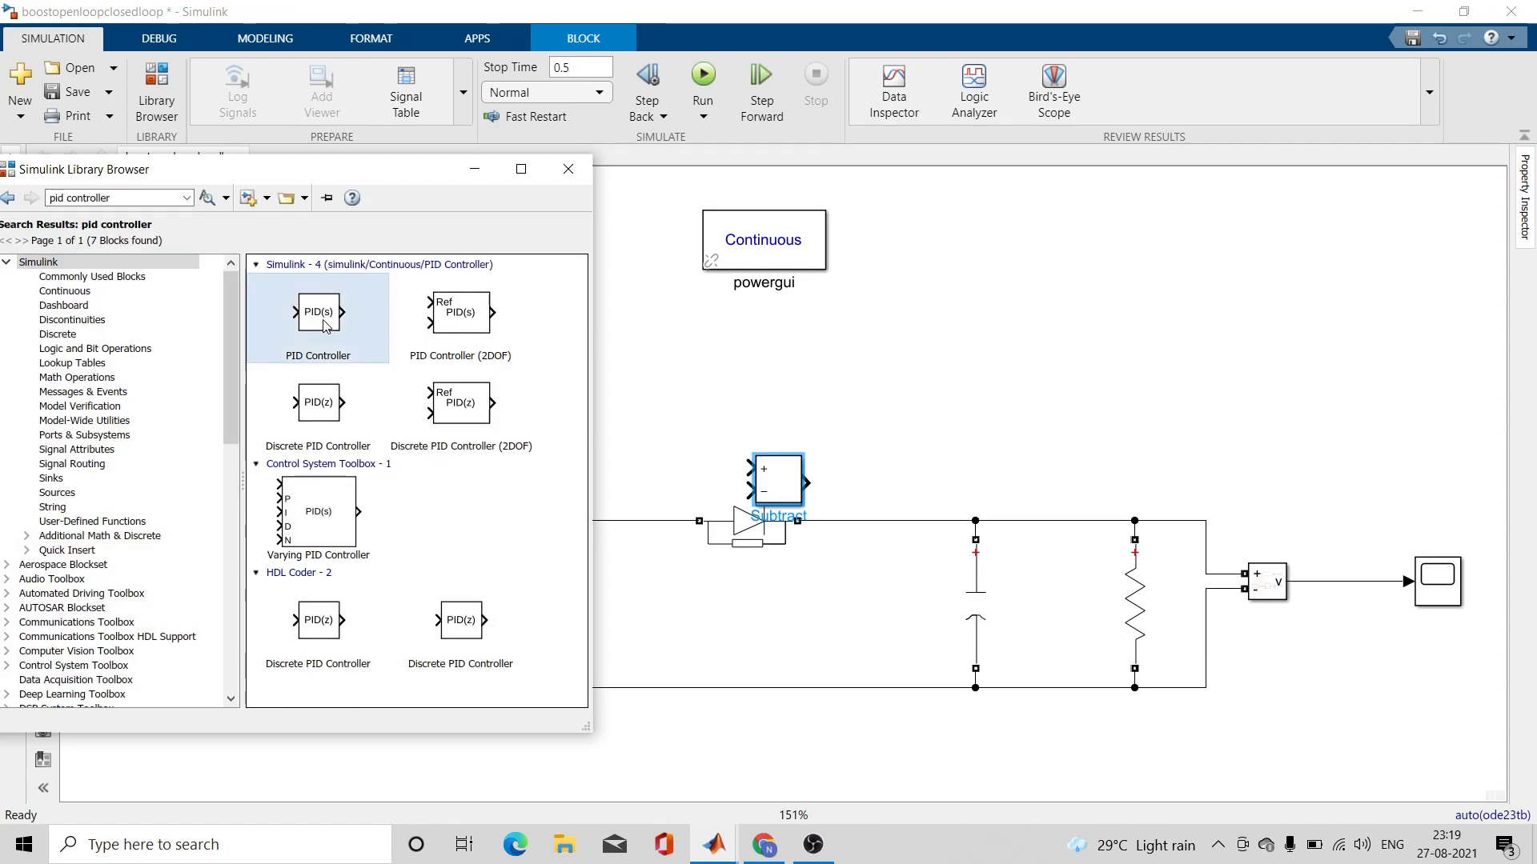
{"action": "right_click", "coordinate": [325, 323]}
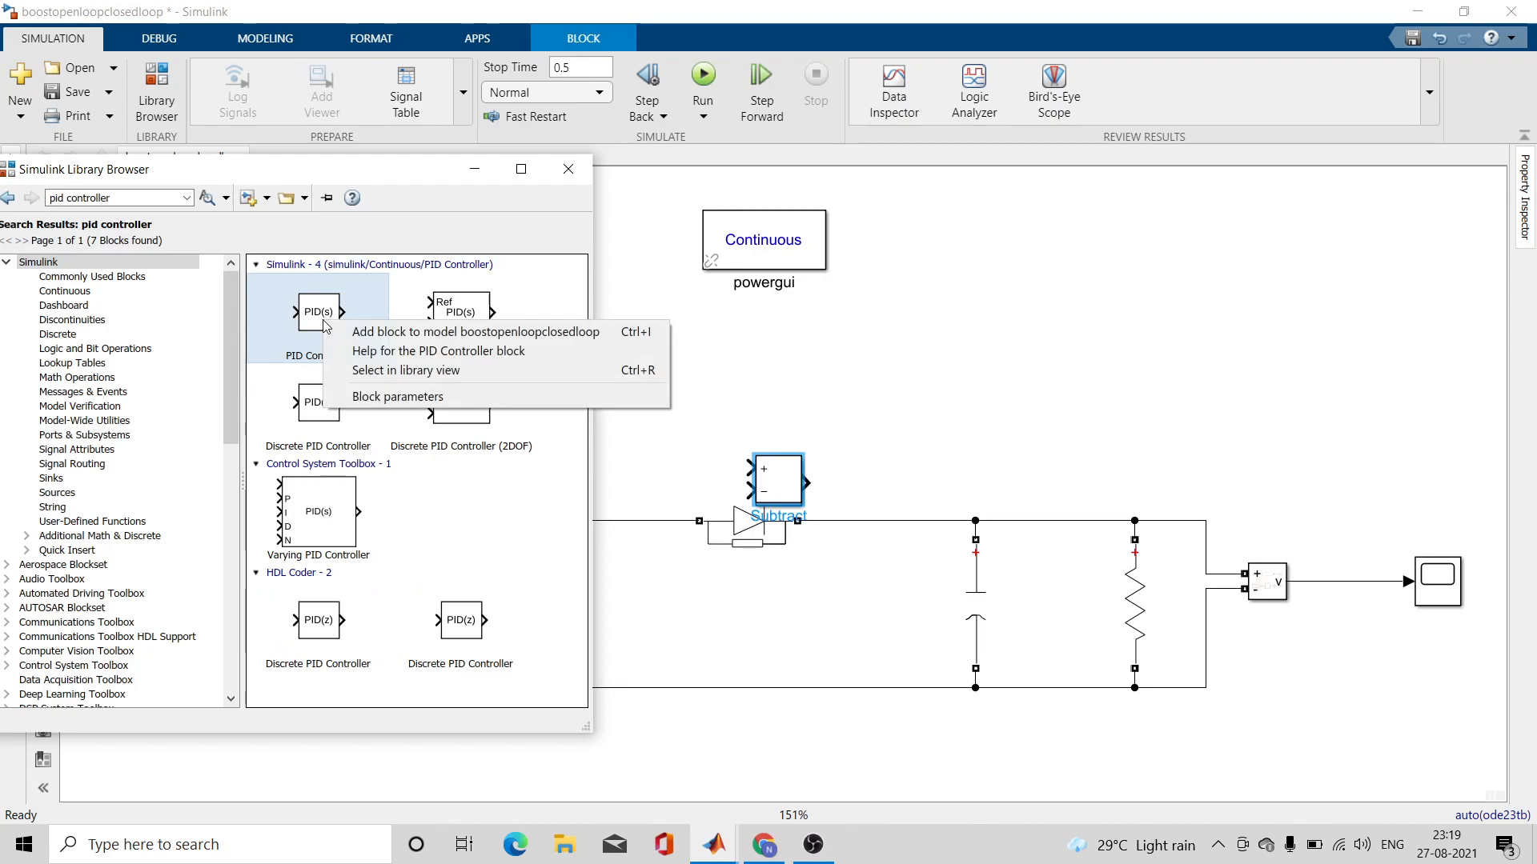
{"action": "left_click", "coordinate": [380, 333]}
- Search the block library for "pwm generator", add the PWM Generator (DC-DC) block to the model, and minimize the library
{"action": "left_click", "coordinate": [148, 196]}
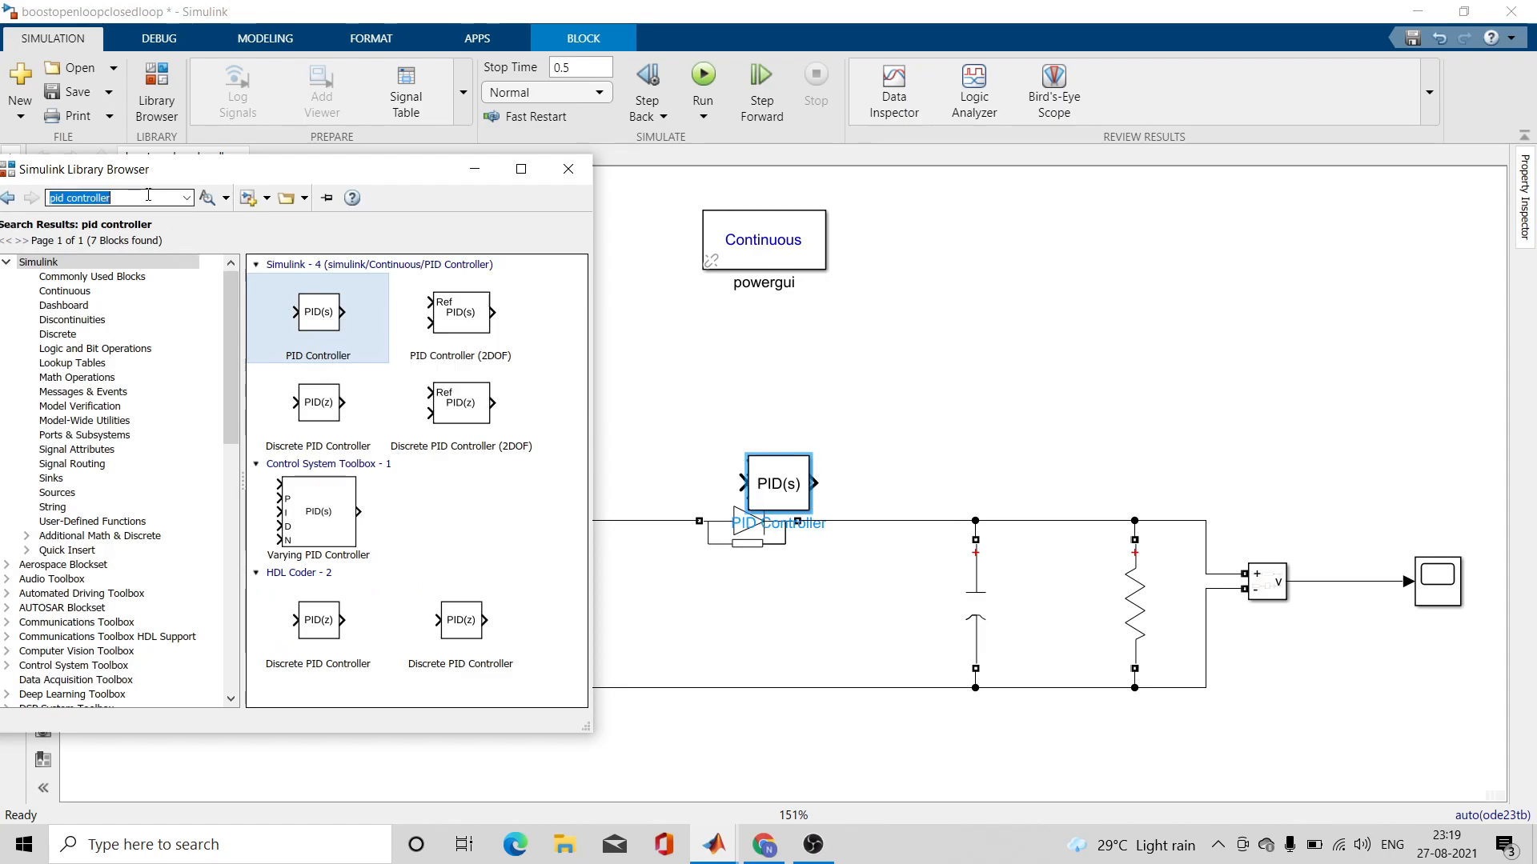
{"action": "type", "text": "pwm ge"}
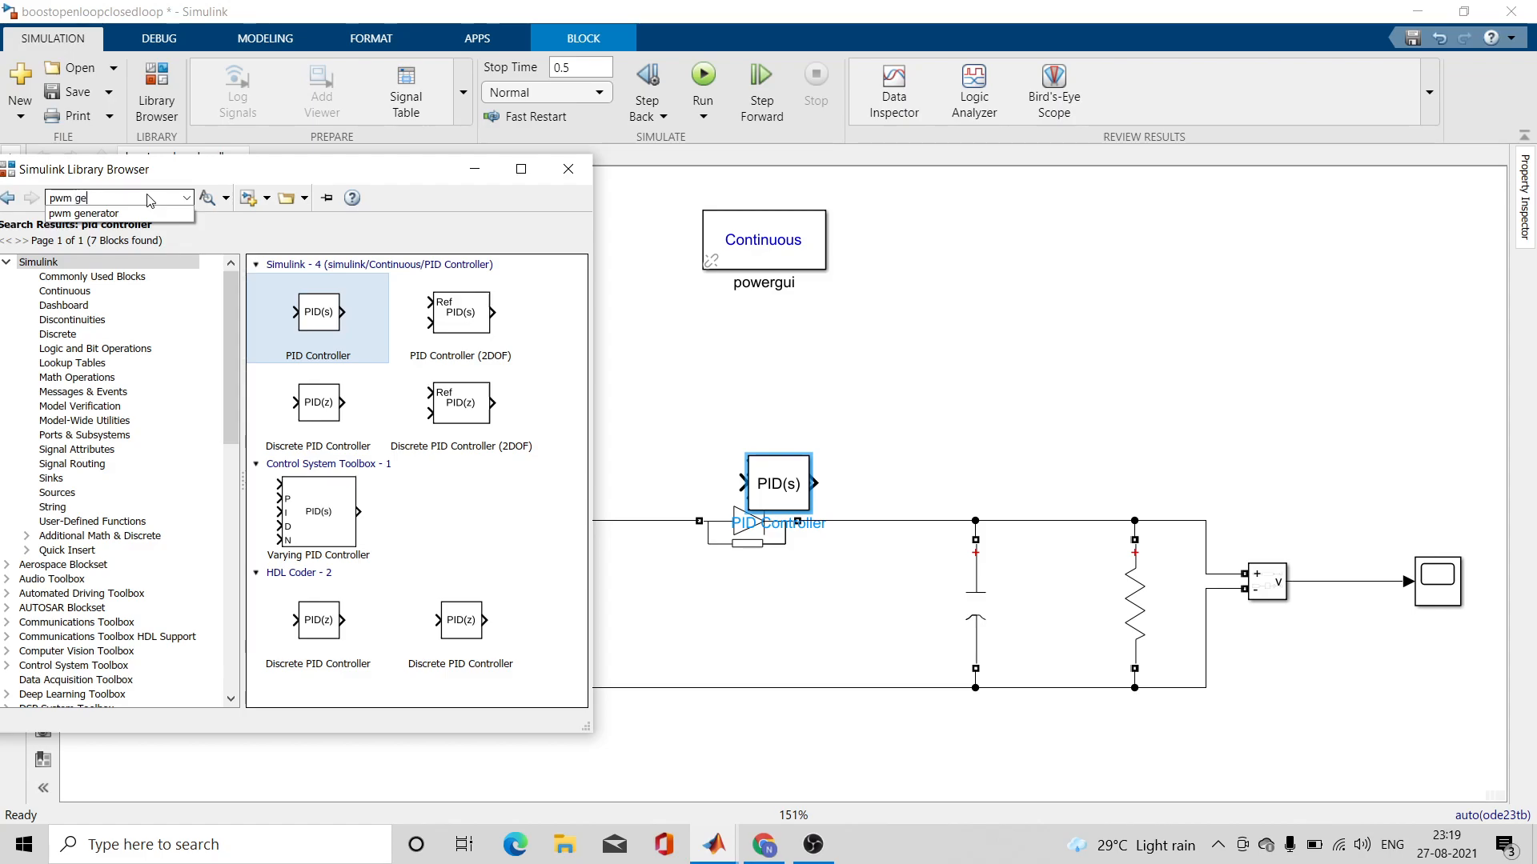
{"action": "left_click", "coordinate": [104, 214]}
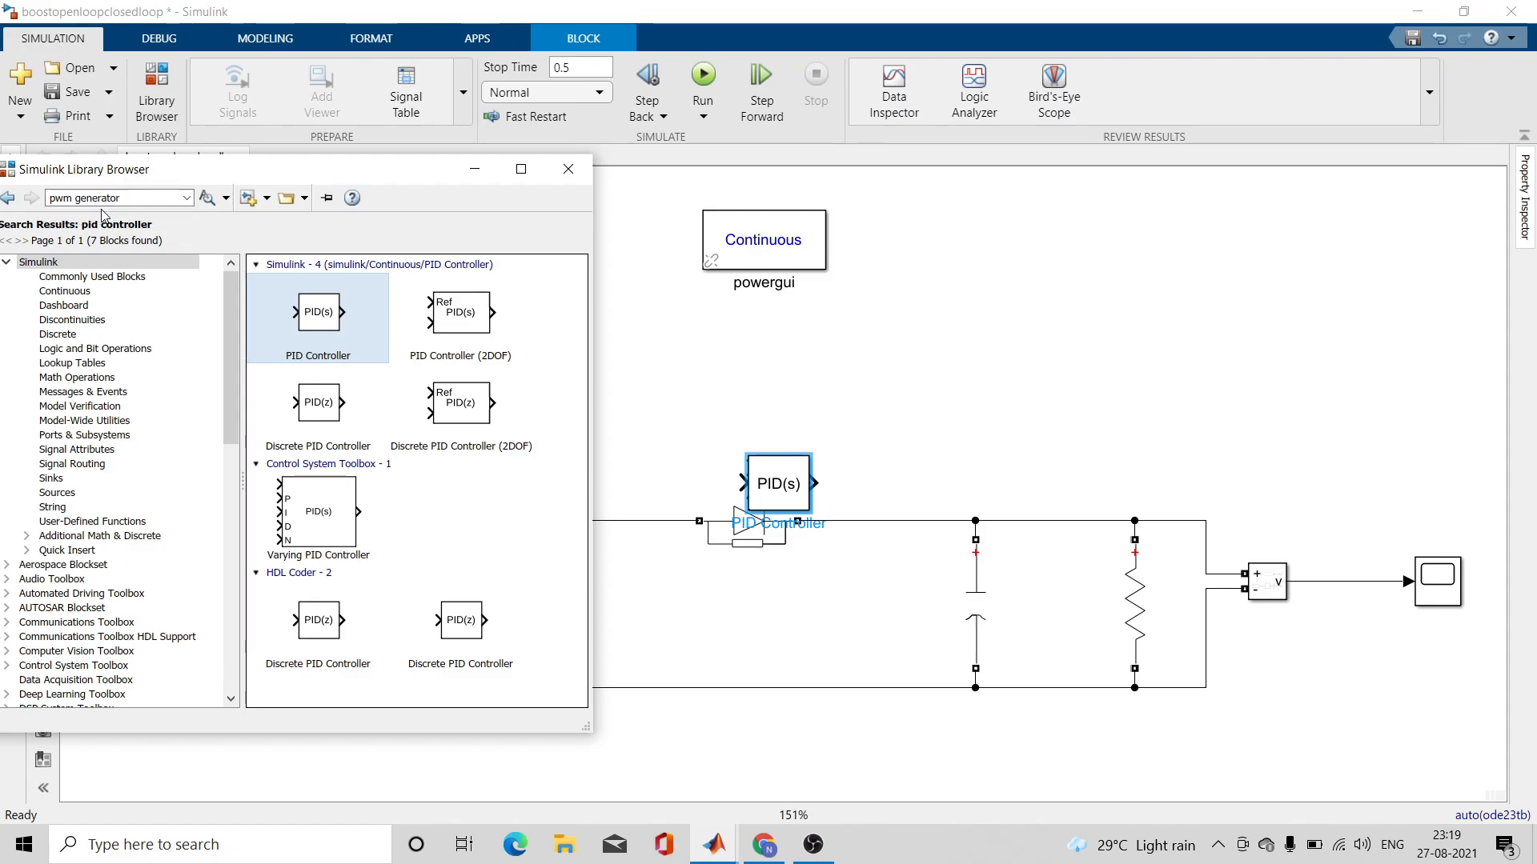
{"action": "key", "text": "Return"}
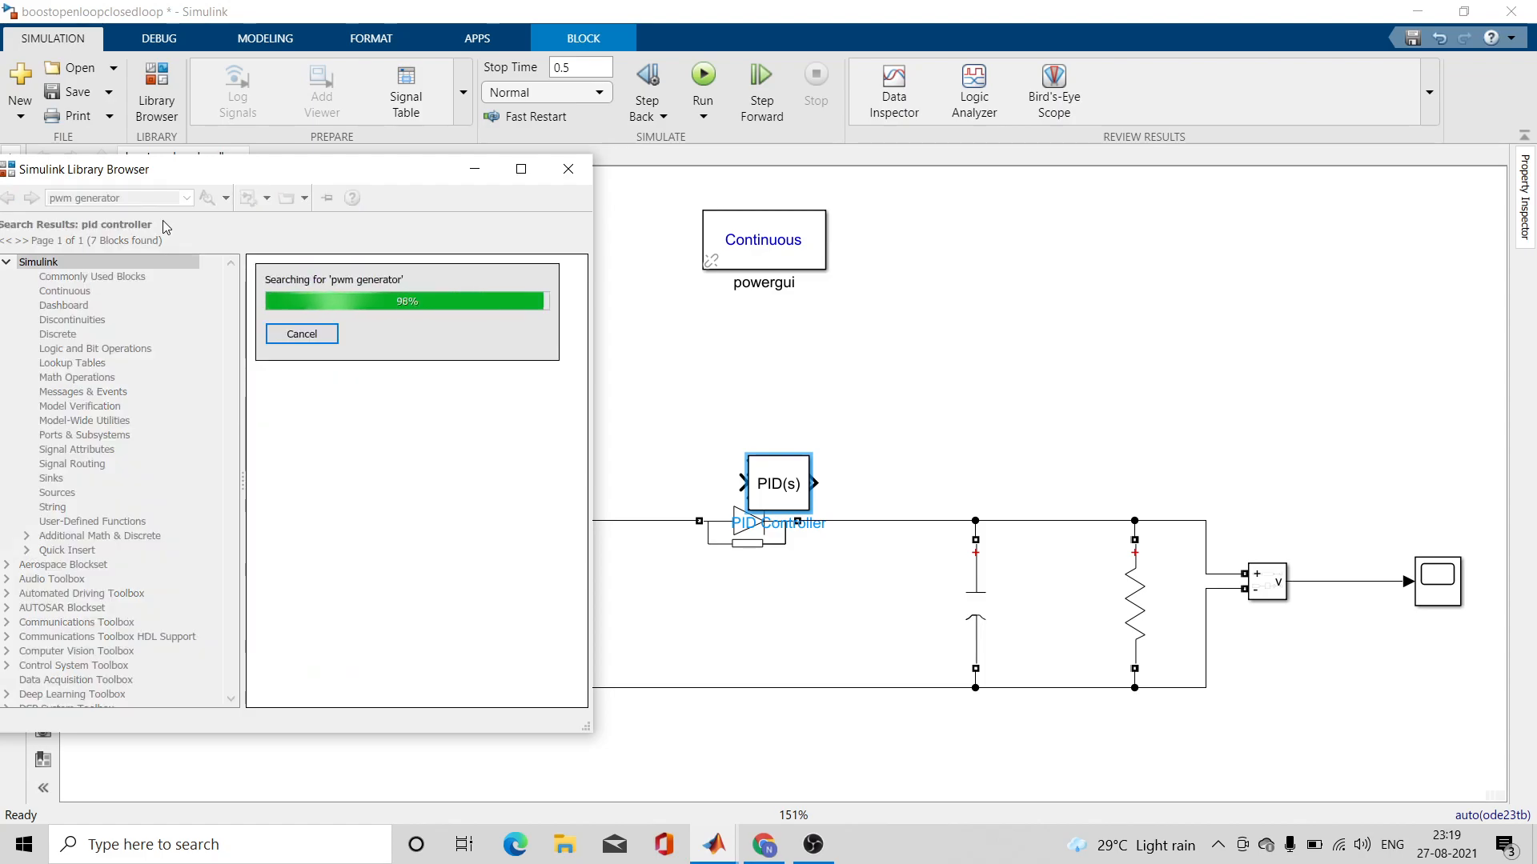
{"action": "left_click", "coordinate": [326, 352]}
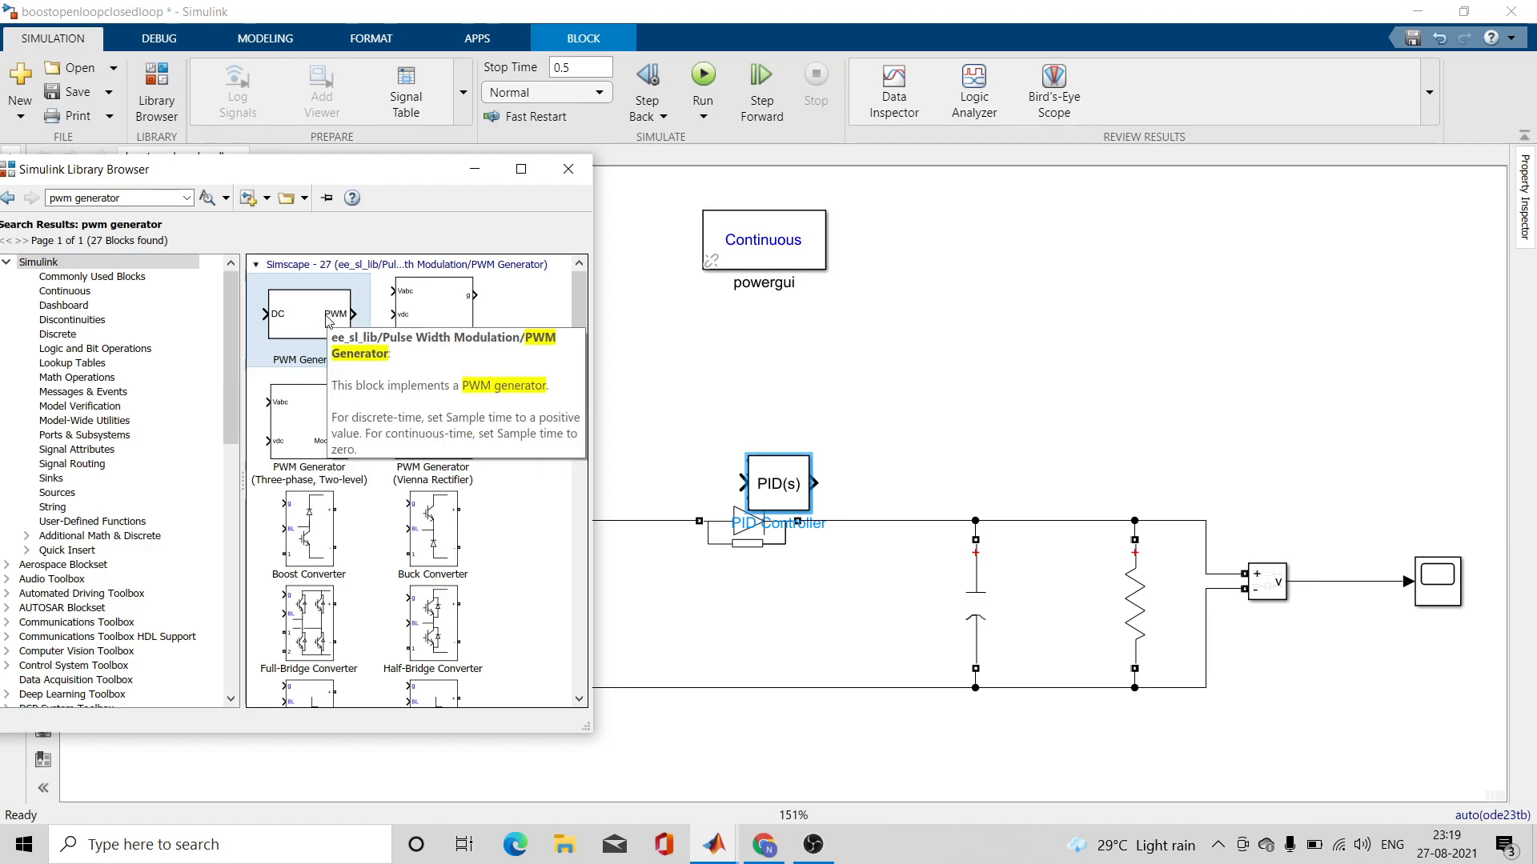
{"action": "left_click_drag", "start_coordinate": [584, 306], "coordinate": [598, 425]}
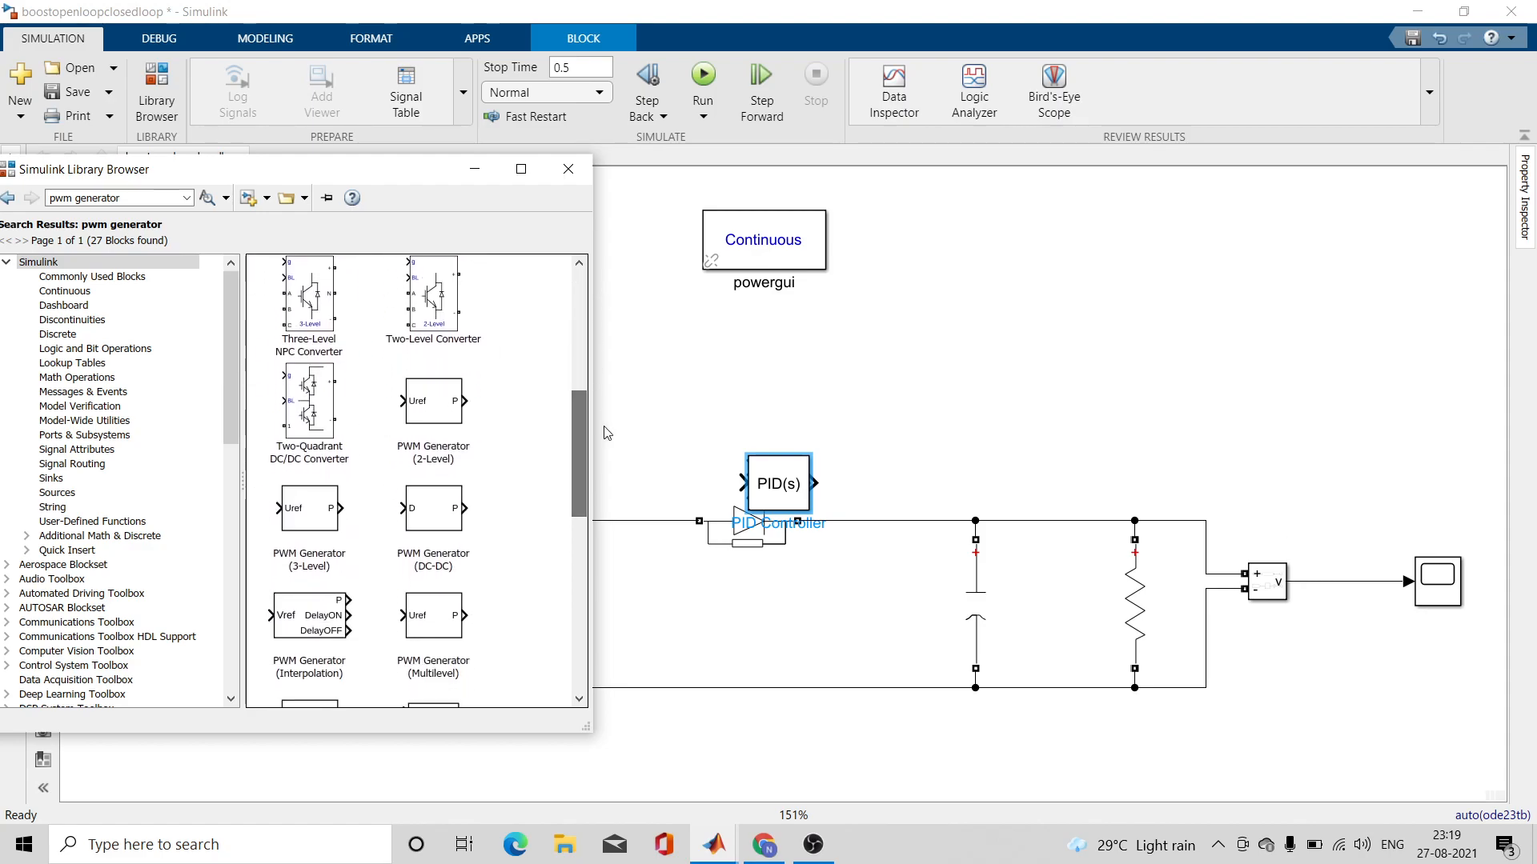
{"action": "right_click", "coordinate": [445, 500]}
{"action": "left_click", "coordinate": [516, 504]}
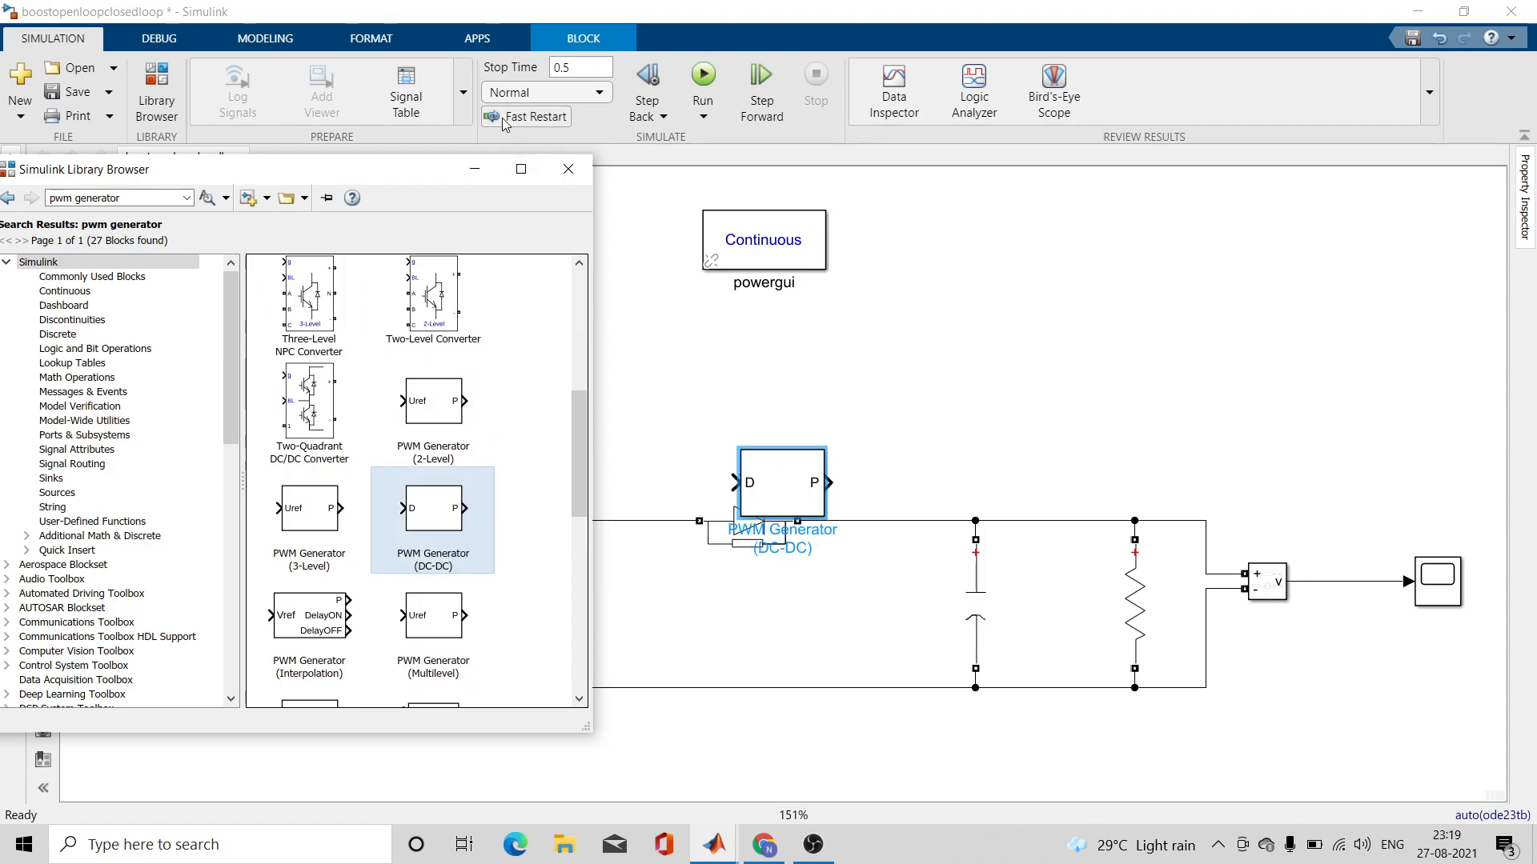
{"action": "left_click", "coordinate": [472, 169]}
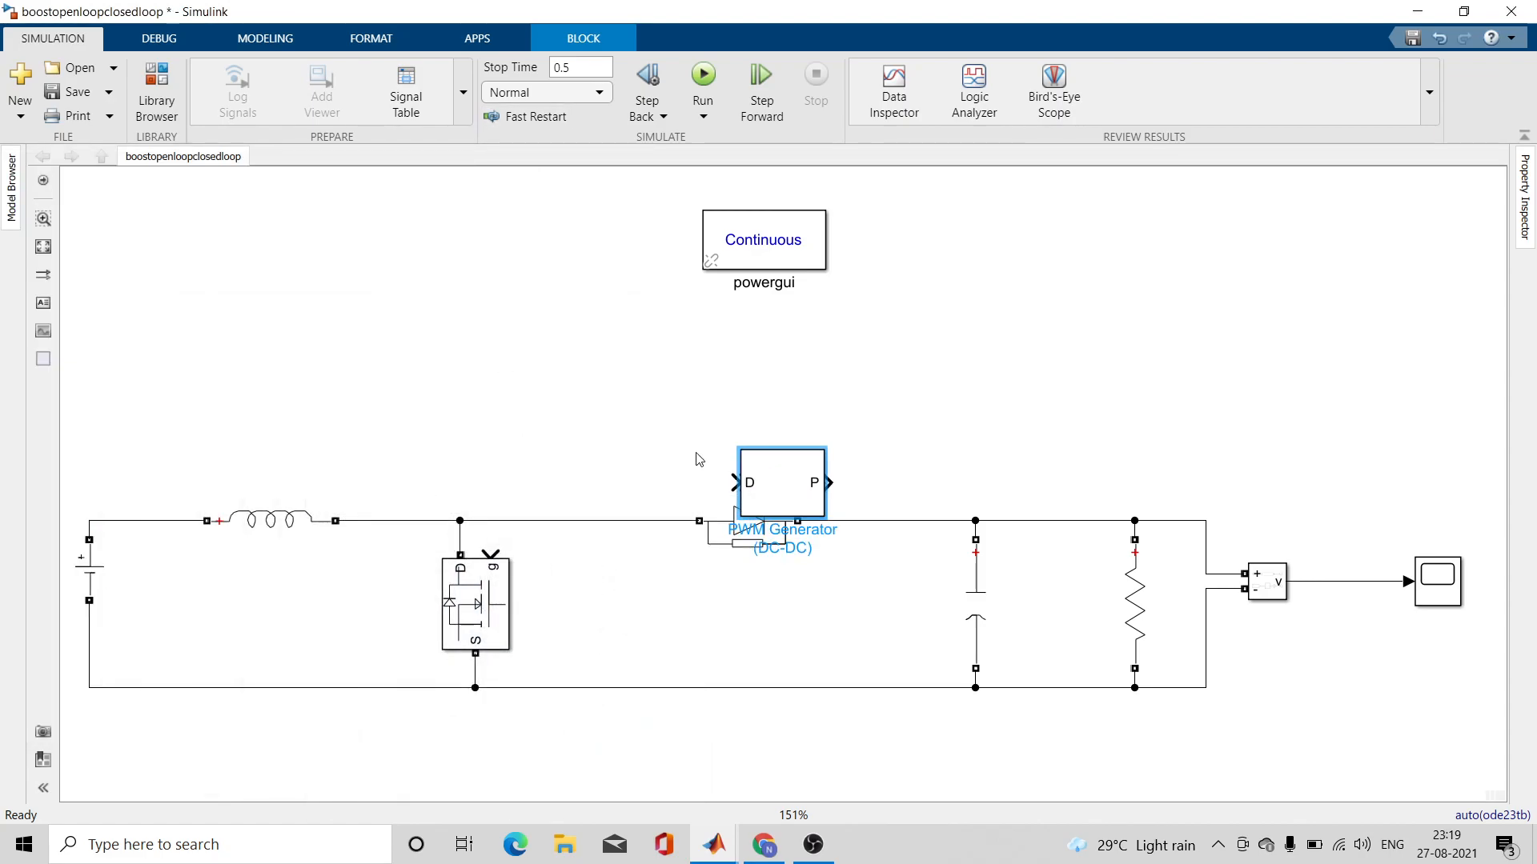
- Arrange the PWM Generator (DC-DC), PID Controller, Subtract and Constant blocks in a row below the converter circuit, in that order from left to right
{"action": "left_click_drag", "start_coordinate": [782, 487], "coordinate": [690, 744]}
{"action": "mouse_move", "coordinate": [715, 845]}
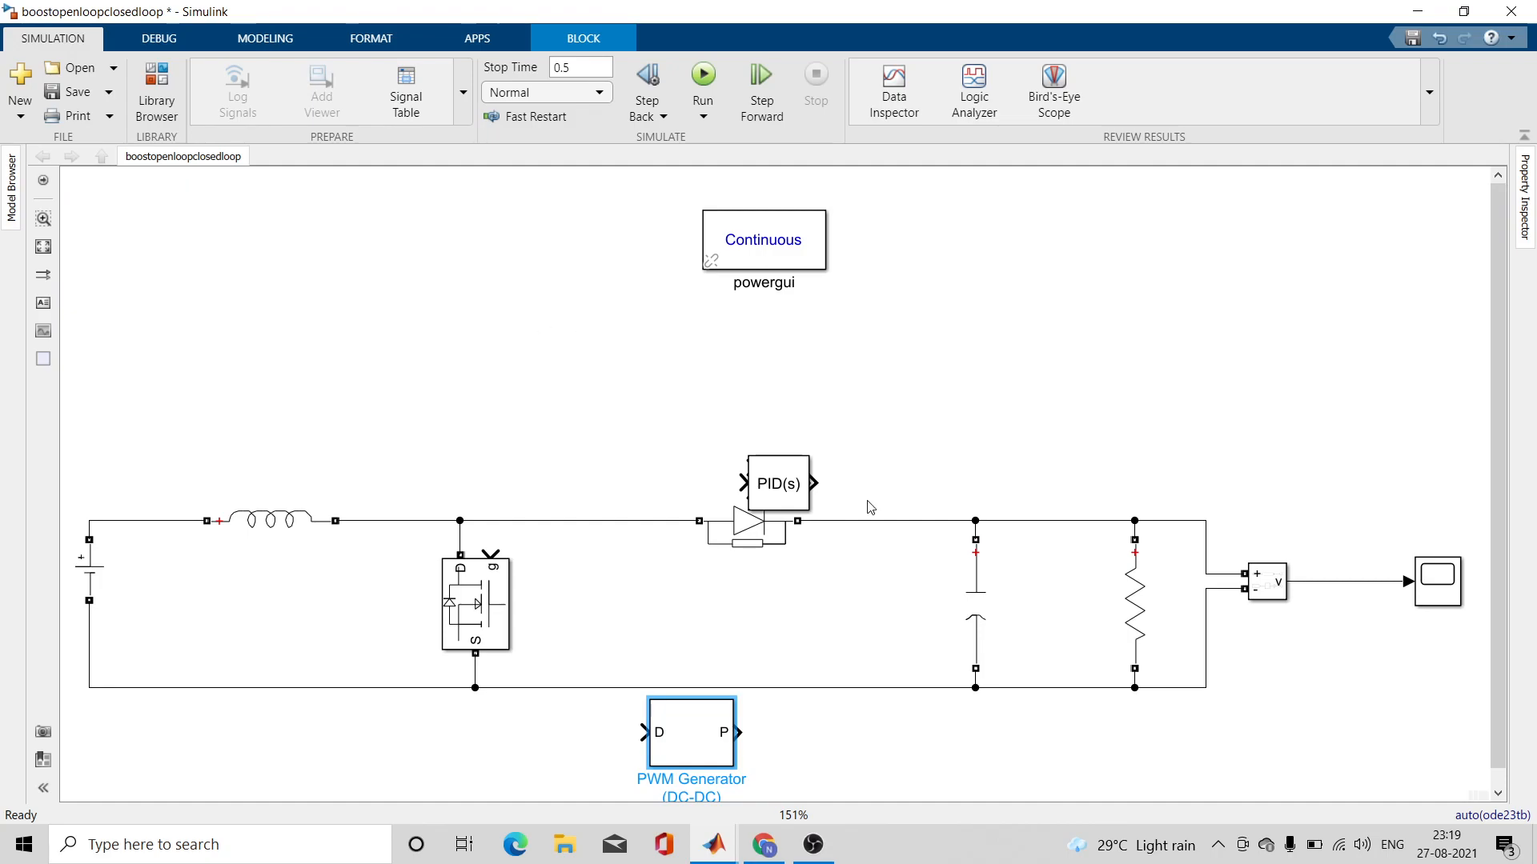
{"action": "left_click_drag", "start_coordinate": [791, 495], "coordinate": [827, 745]}
{"action": "left_click_drag", "start_coordinate": [780, 481], "coordinate": [922, 744]}
{"action": "left_click_drag", "start_coordinate": [784, 490], "coordinate": [1043, 749]}
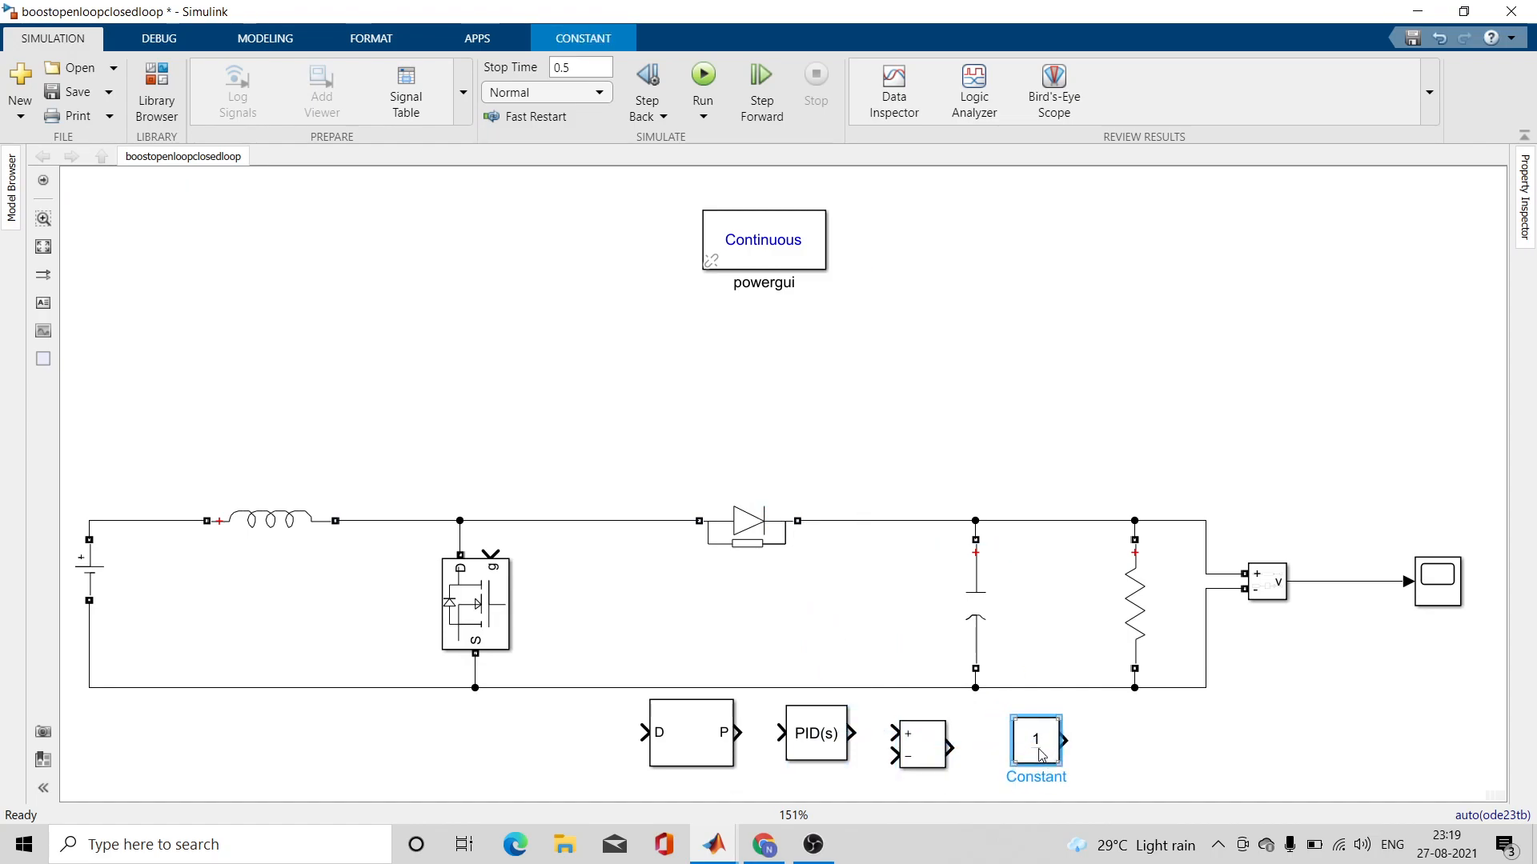
- Rotate the Constant and Subtract blocks by 180 degrees so their outputs face left
{"action": "key", "text": "ctrl+r"}
{"action": "key", "text": "ctrl+r"}
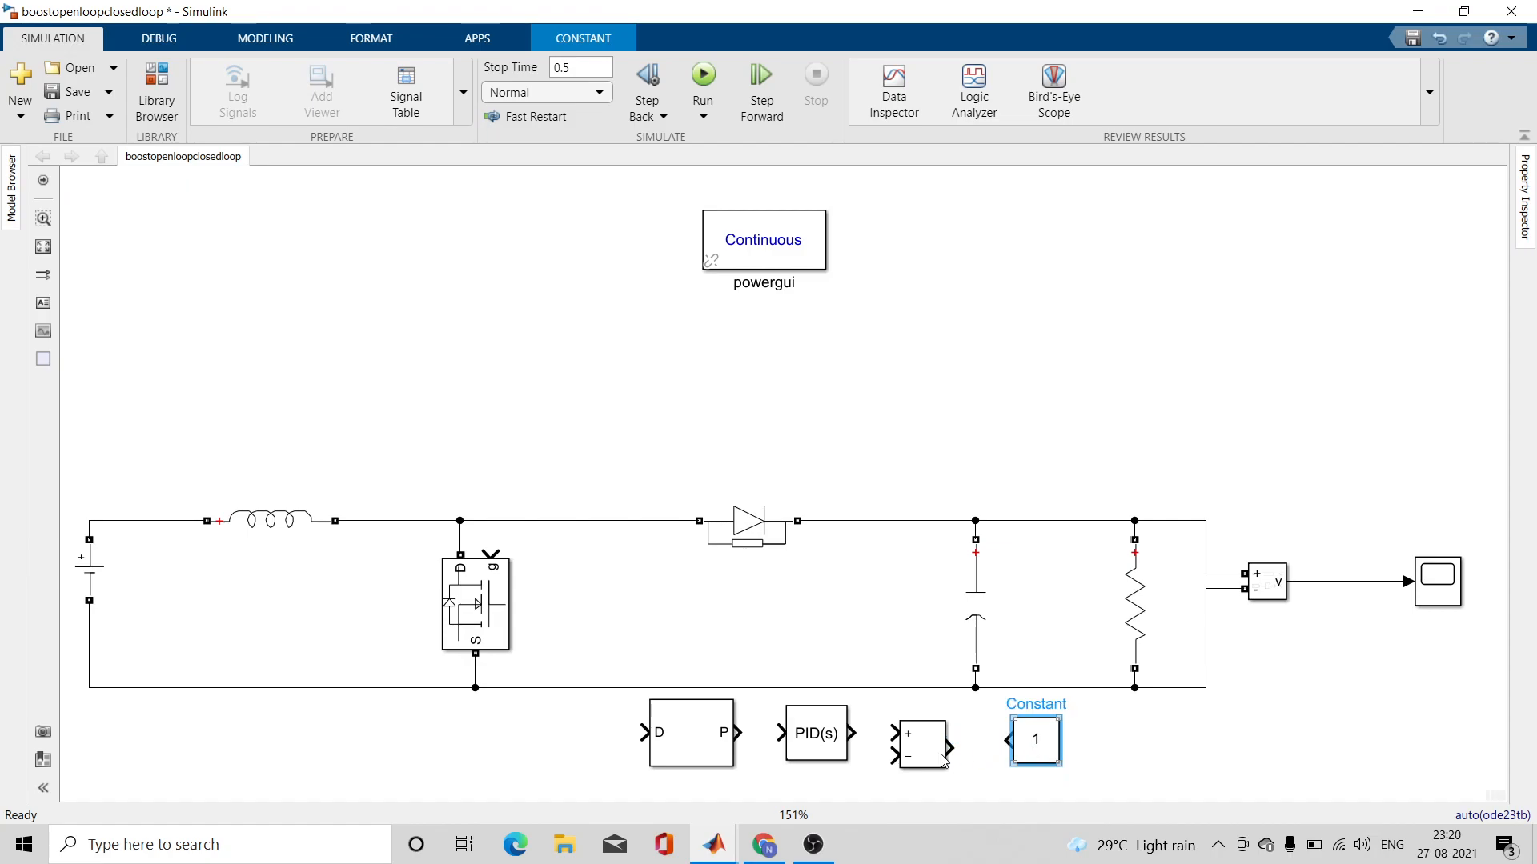
{"action": "left_click", "coordinate": [924, 762]}
{"action": "key", "text": "ctrl+r"}
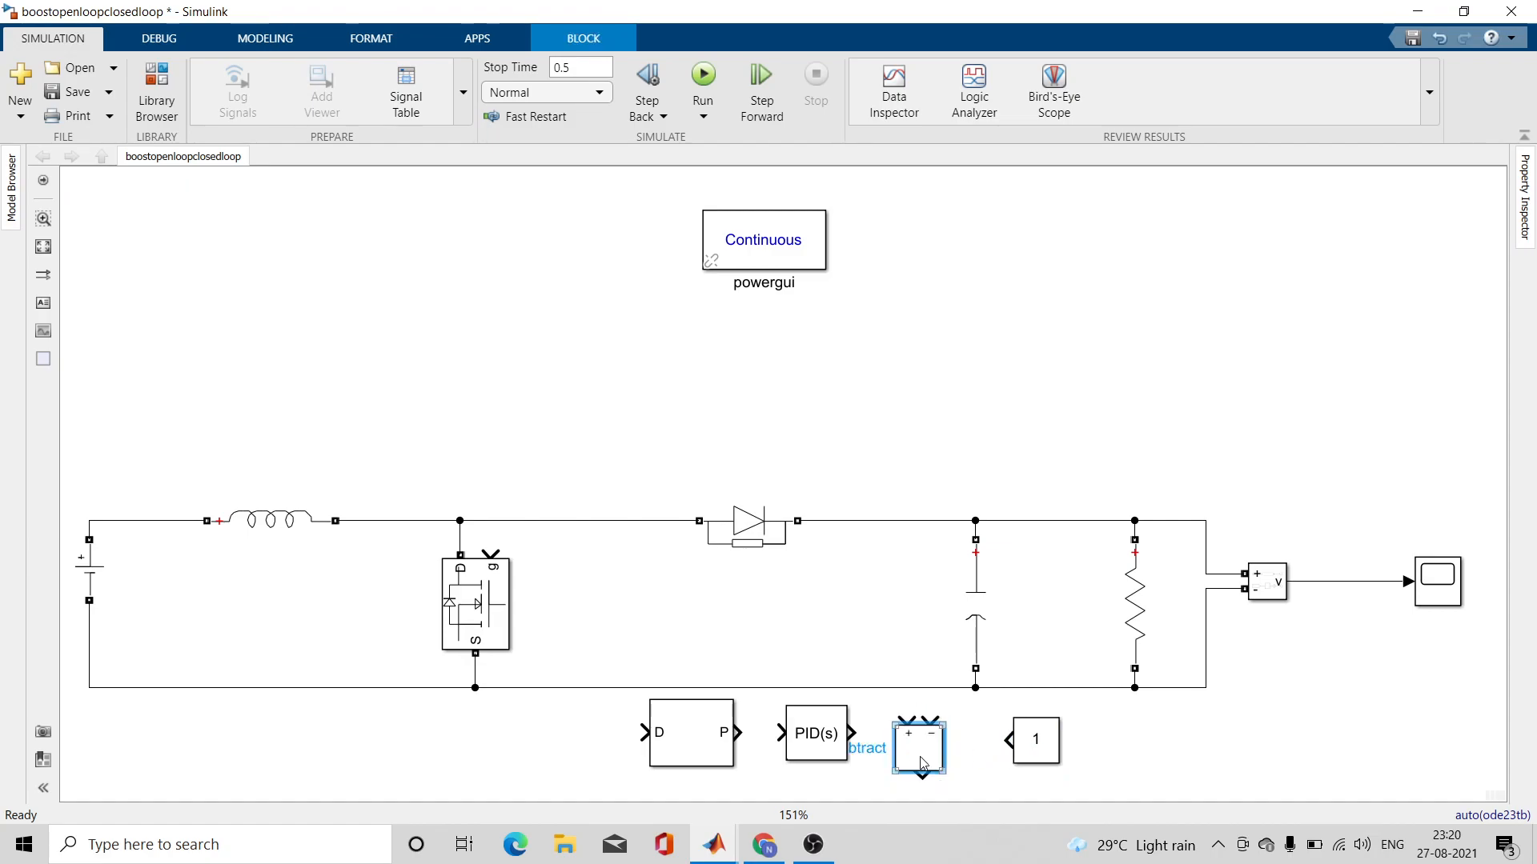
{"action": "key", "text": "ctrl+r"}
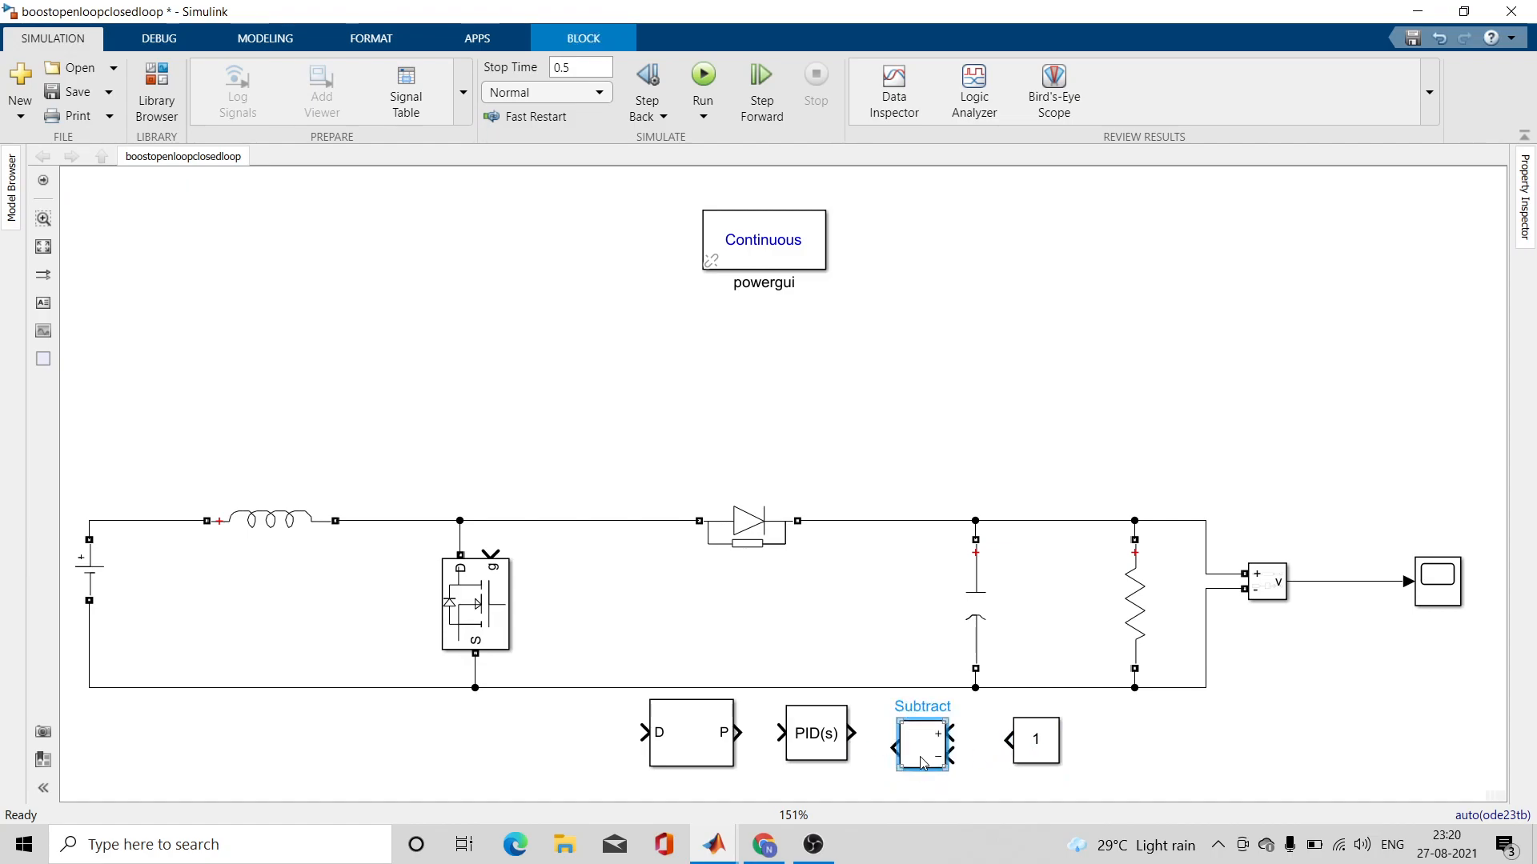
- Move the Subtract block lower beneath the circuit and align the Constant block's output with its plus input
{"action": "left_click_drag", "start_coordinate": [1035, 738], "coordinate": [1194, 859]}
{"action": "mouse_move", "coordinate": [1194, 859]}
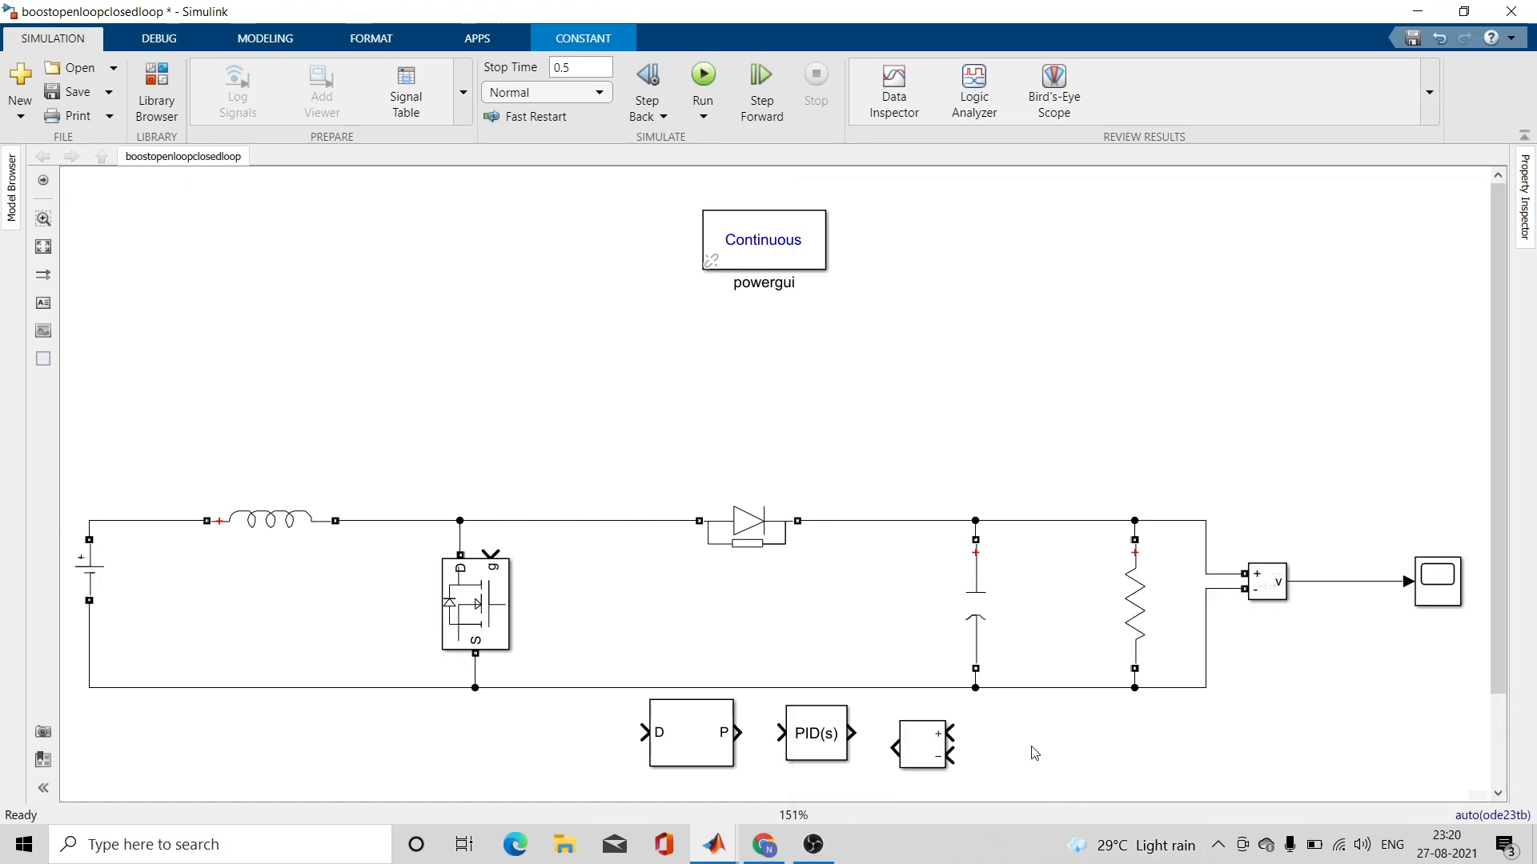
{"action": "left_click_drag", "start_coordinate": [1493, 534], "coordinate": [1523, 618]}
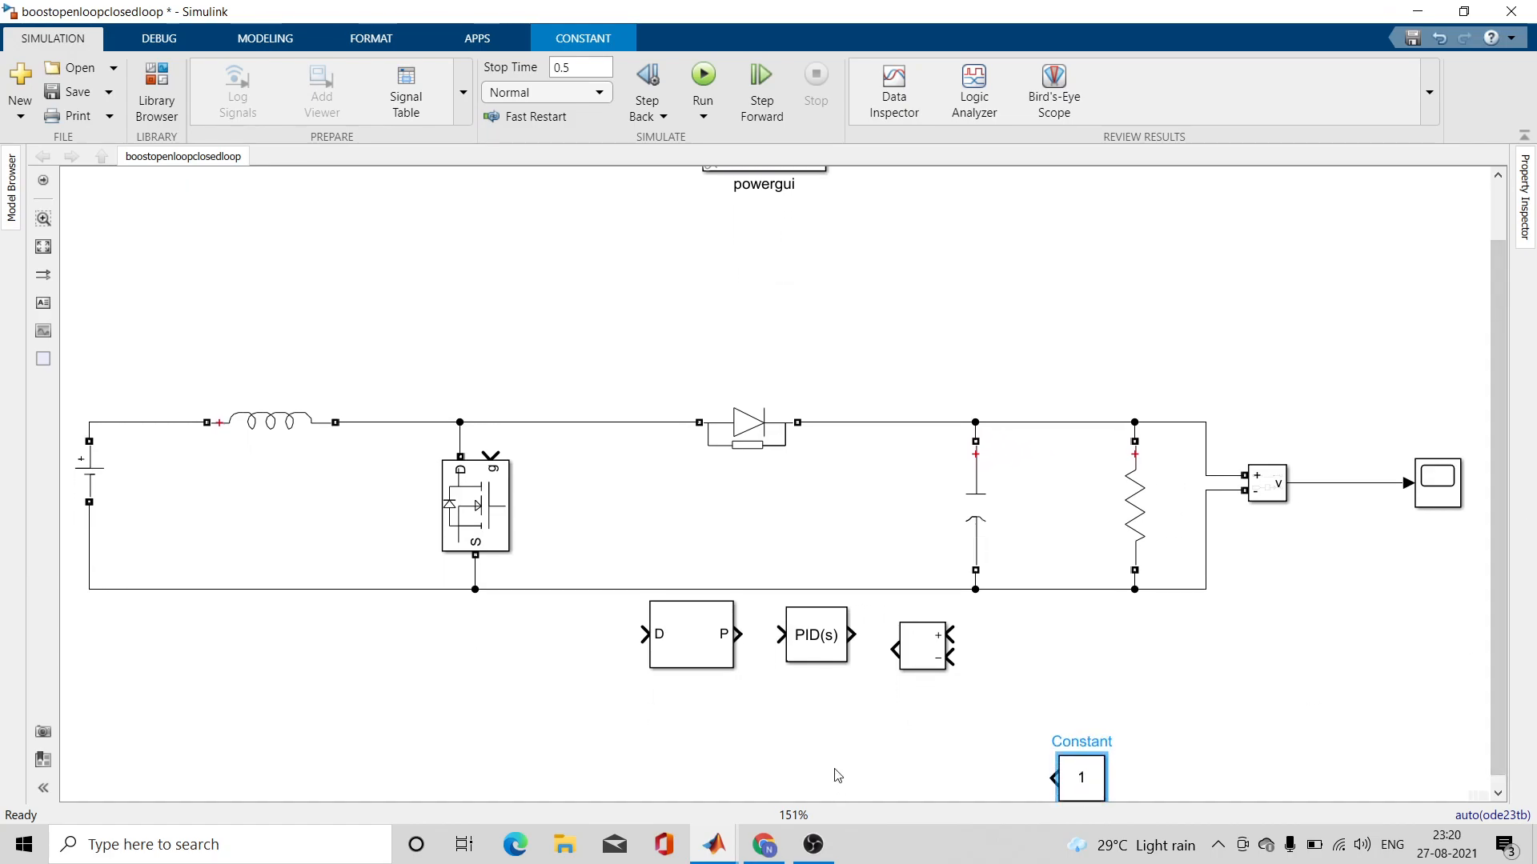
{"action": "mouse_move", "coordinate": [927, 666]}
{"action": "left_mouse_down"}
{"action": "mouse_move", "coordinate": [939, 813]}
{"action": "mouse_move", "coordinate": [941, 690]}
{"action": "left_mouse_up"}
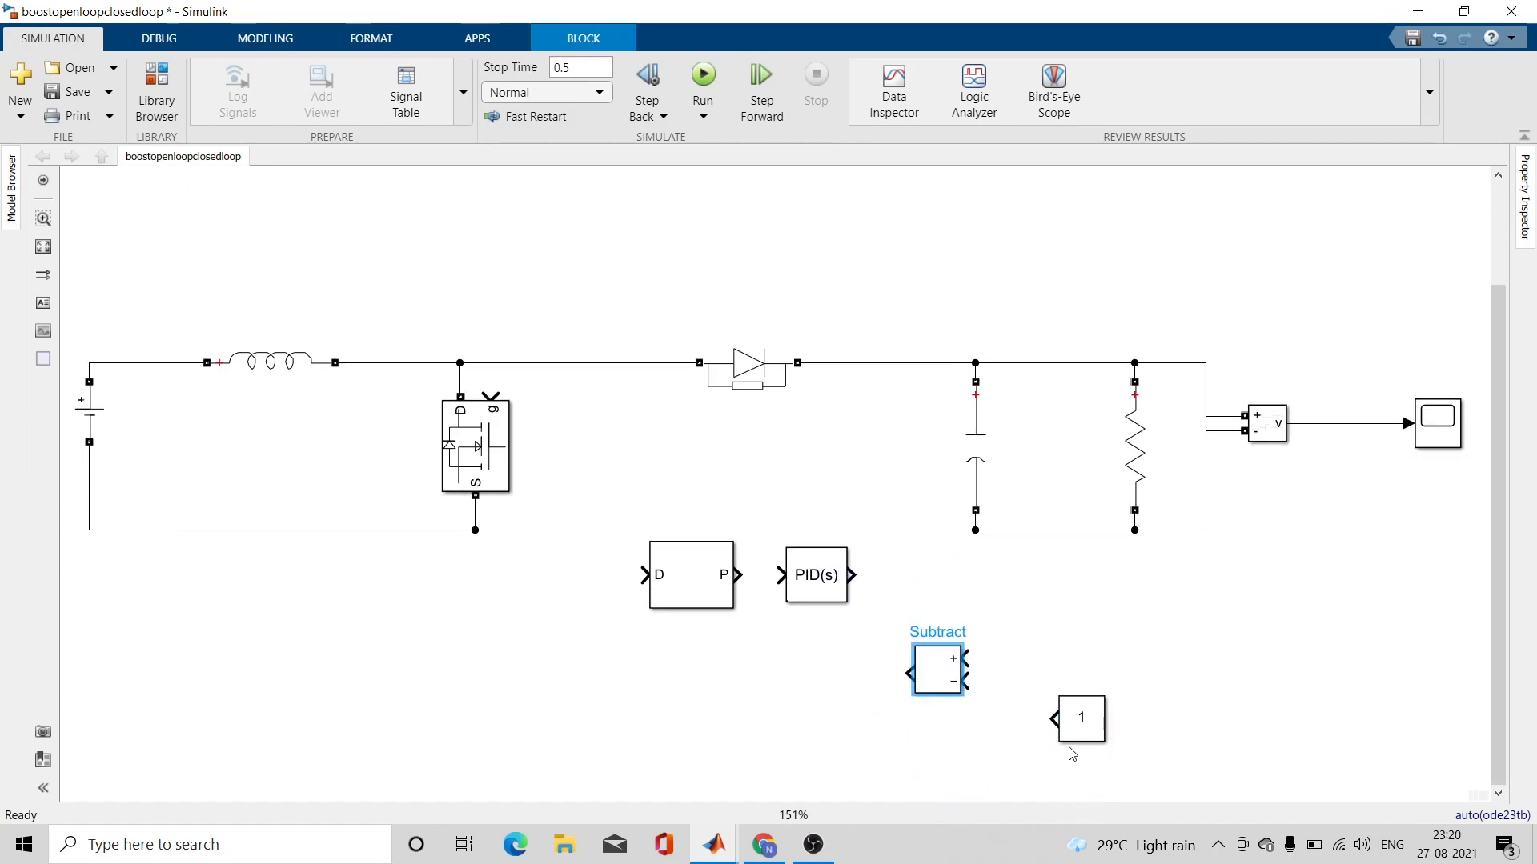
{"action": "left_click_drag", "start_coordinate": [1077, 725], "coordinate": [1140, 659]}
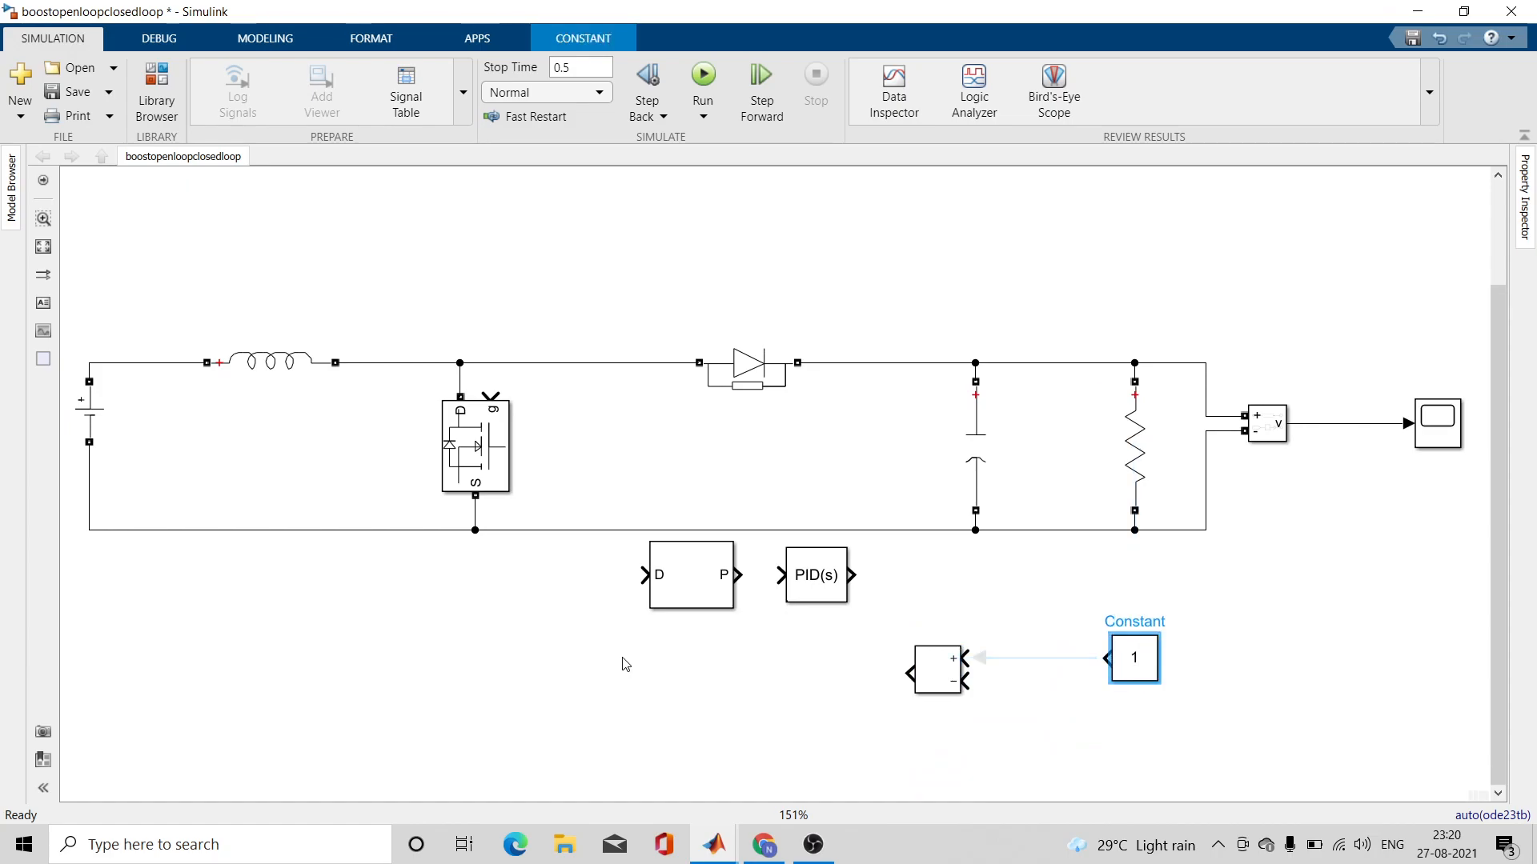
- Rotate the PID Controller and PWM Generator (DC-DC) blocks by 180 degrees and move them down into the row beside the Subtract block
{"action": "left_click", "coordinate": [818, 588]}
{"action": "key", "text": "ctrl+r"}
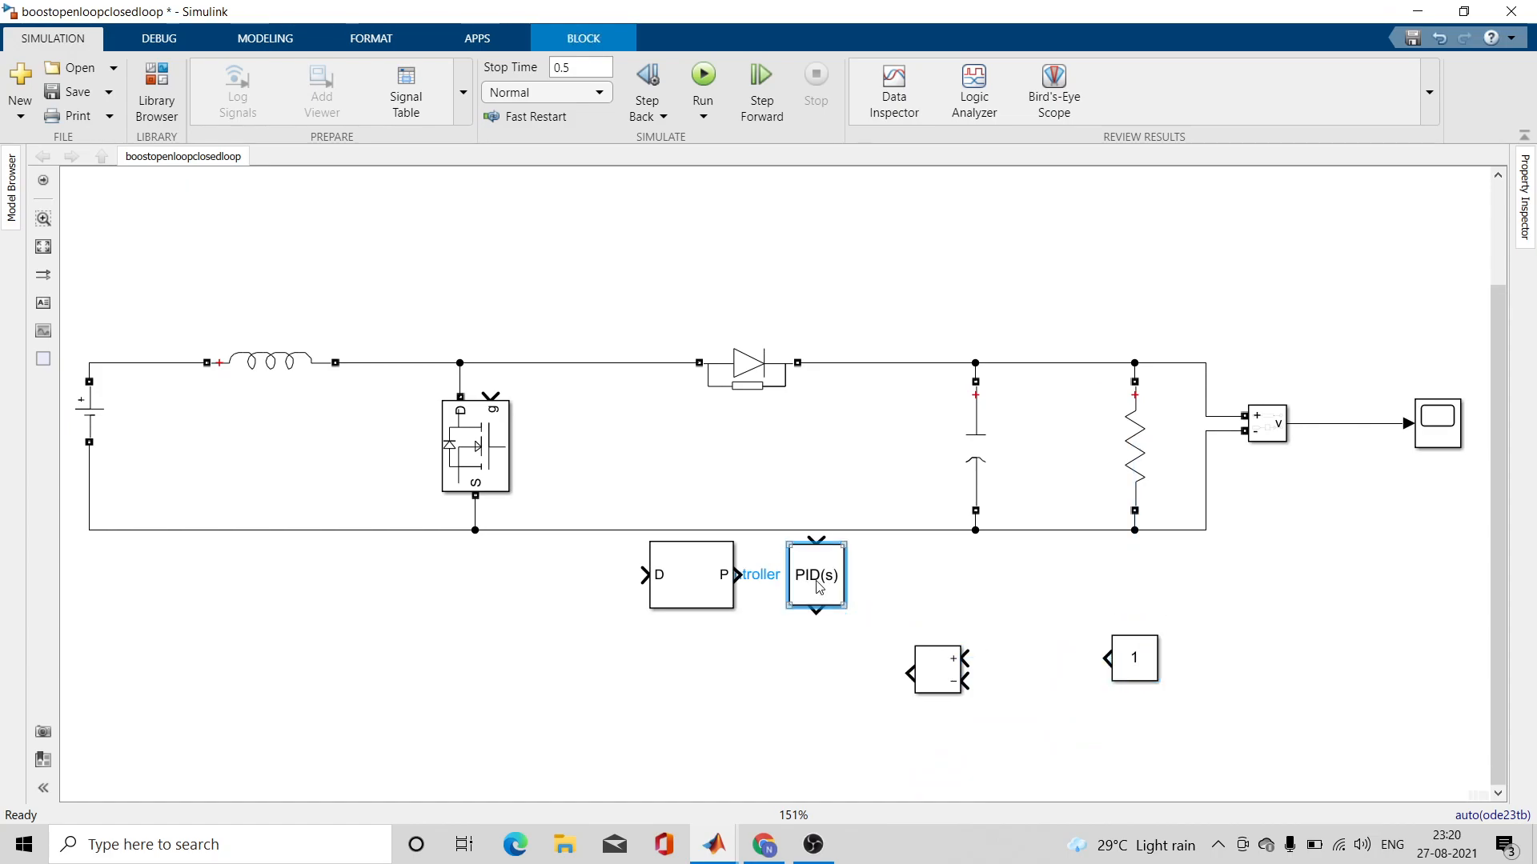
{"action": "key", "text": "ctrl+r"}
{"action": "left_click", "coordinate": [662, 599]}
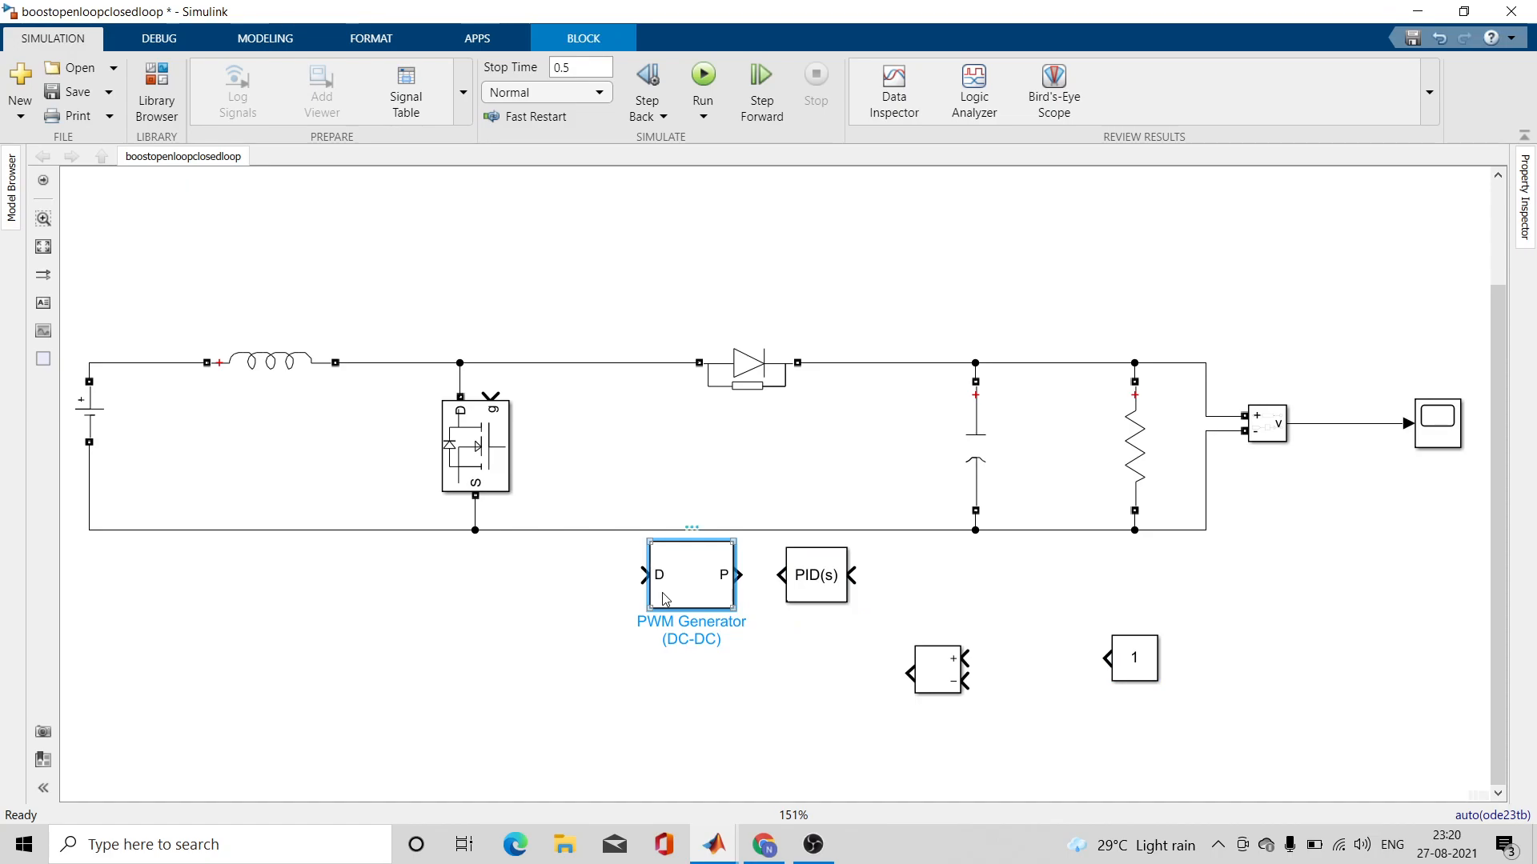
{"action": "key", "text": "ctrl+r"}
{"action": "key", "text": "ctrl+r"}
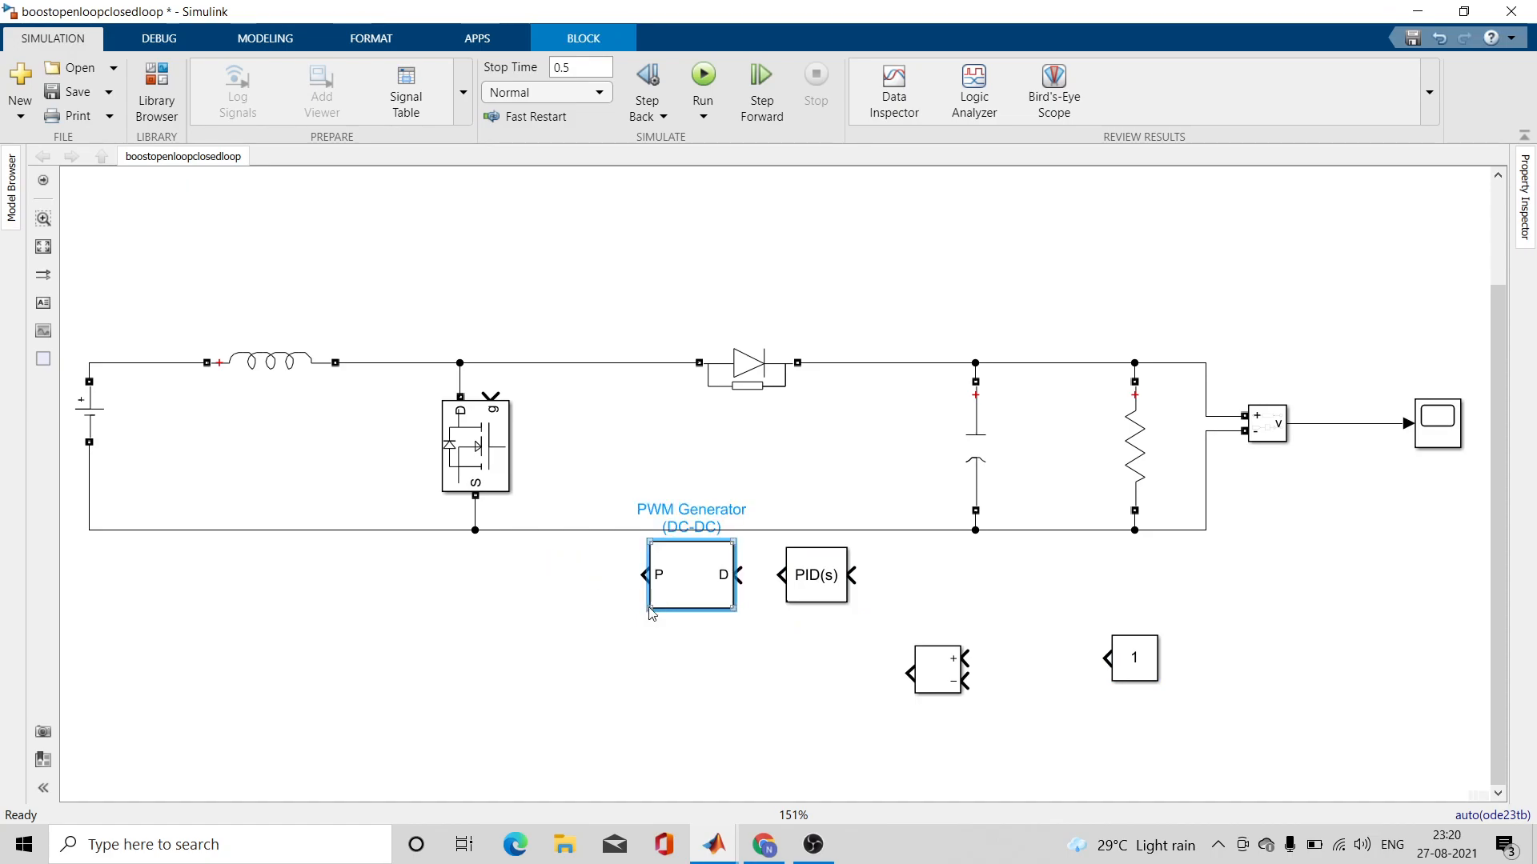
{"action": "left_click_drag", "start_coordinate": [650, 613], "coordinate": [594, 682]}
{"action": "left_click_drag", "start_coordinate": [813, 590], "coordinate": [785, 700]}
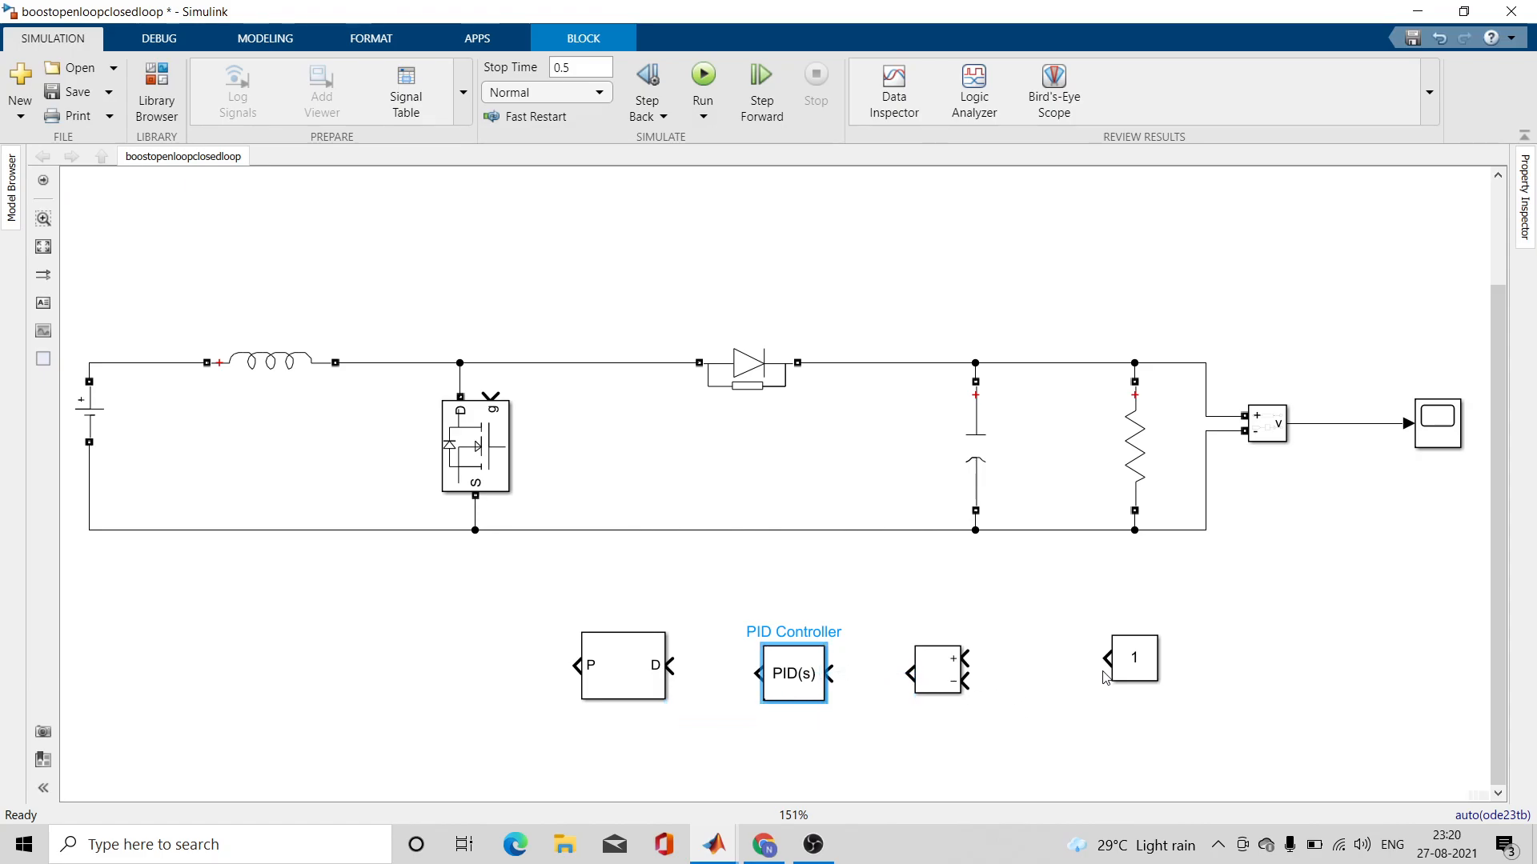
- Set the Constant block's value to 18
{"action": "double_click", "coordinate": [1145, 661]}
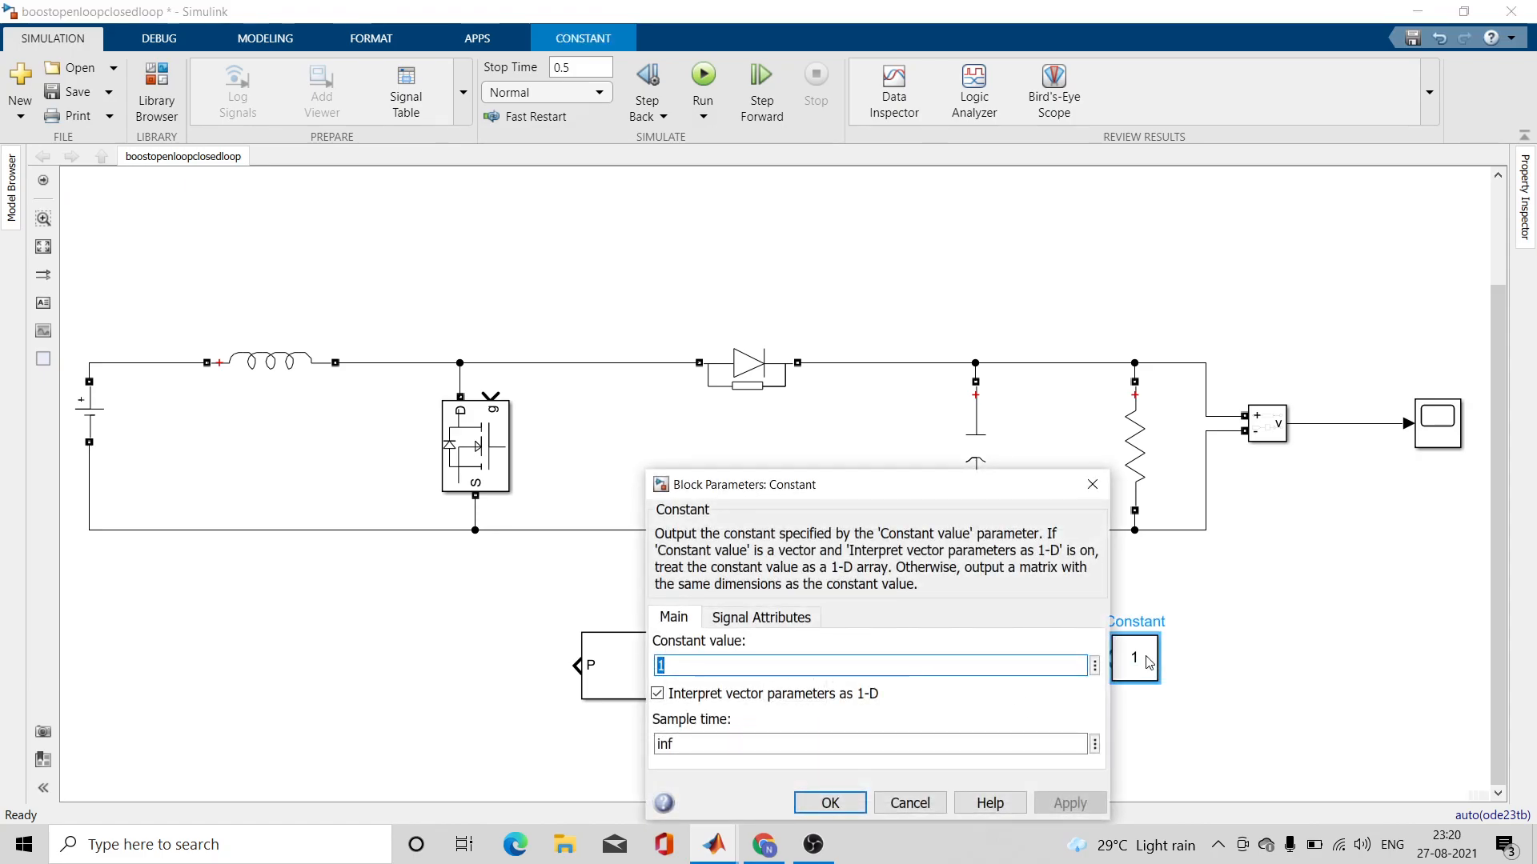
{"action": "type", "text": "18"}
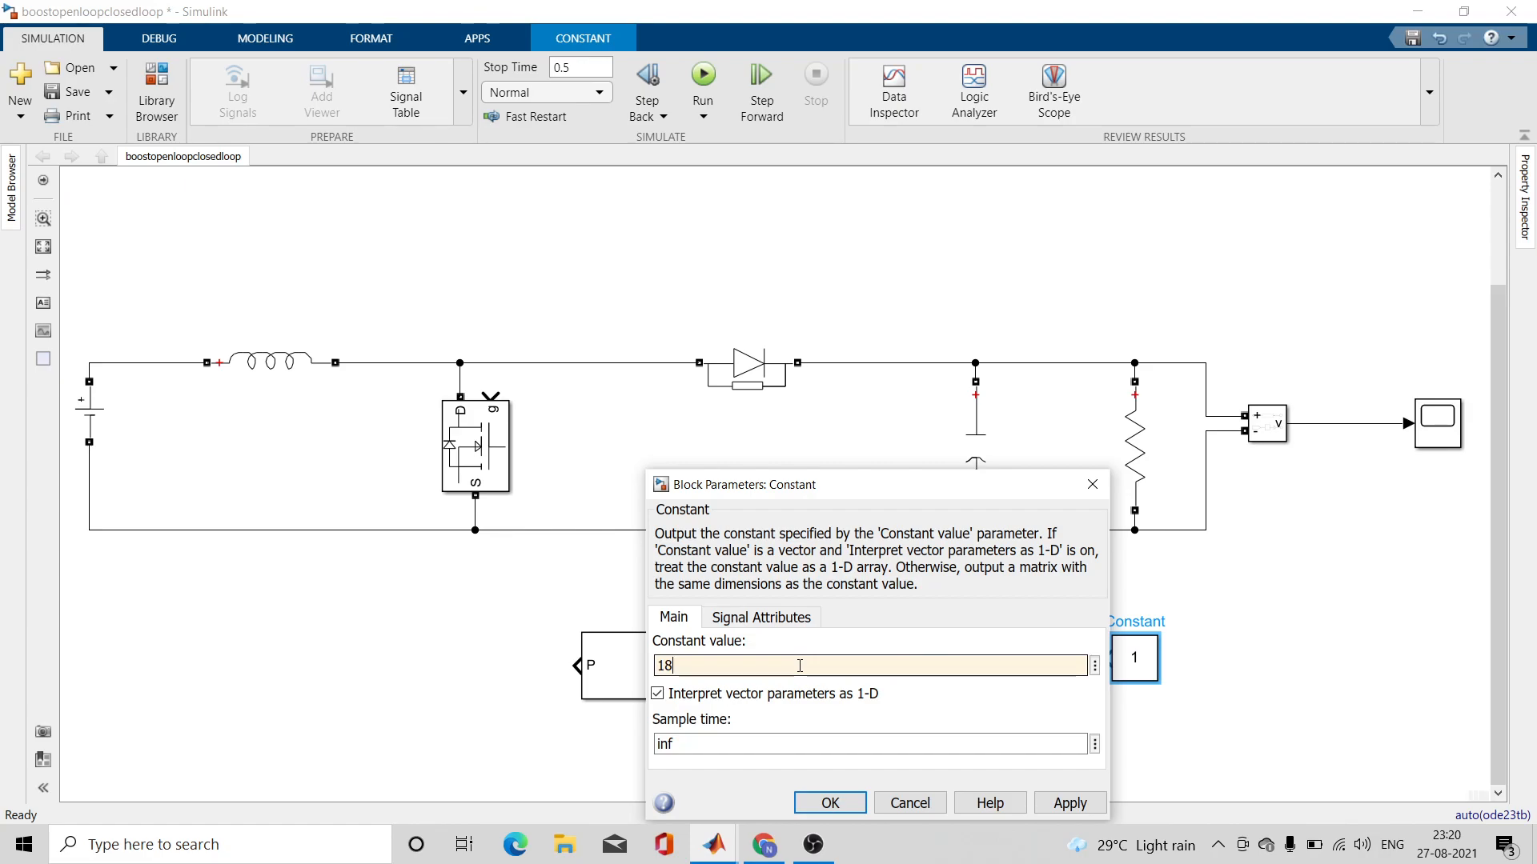
{"action": "left_click", "coordinate": [1067, 812]}
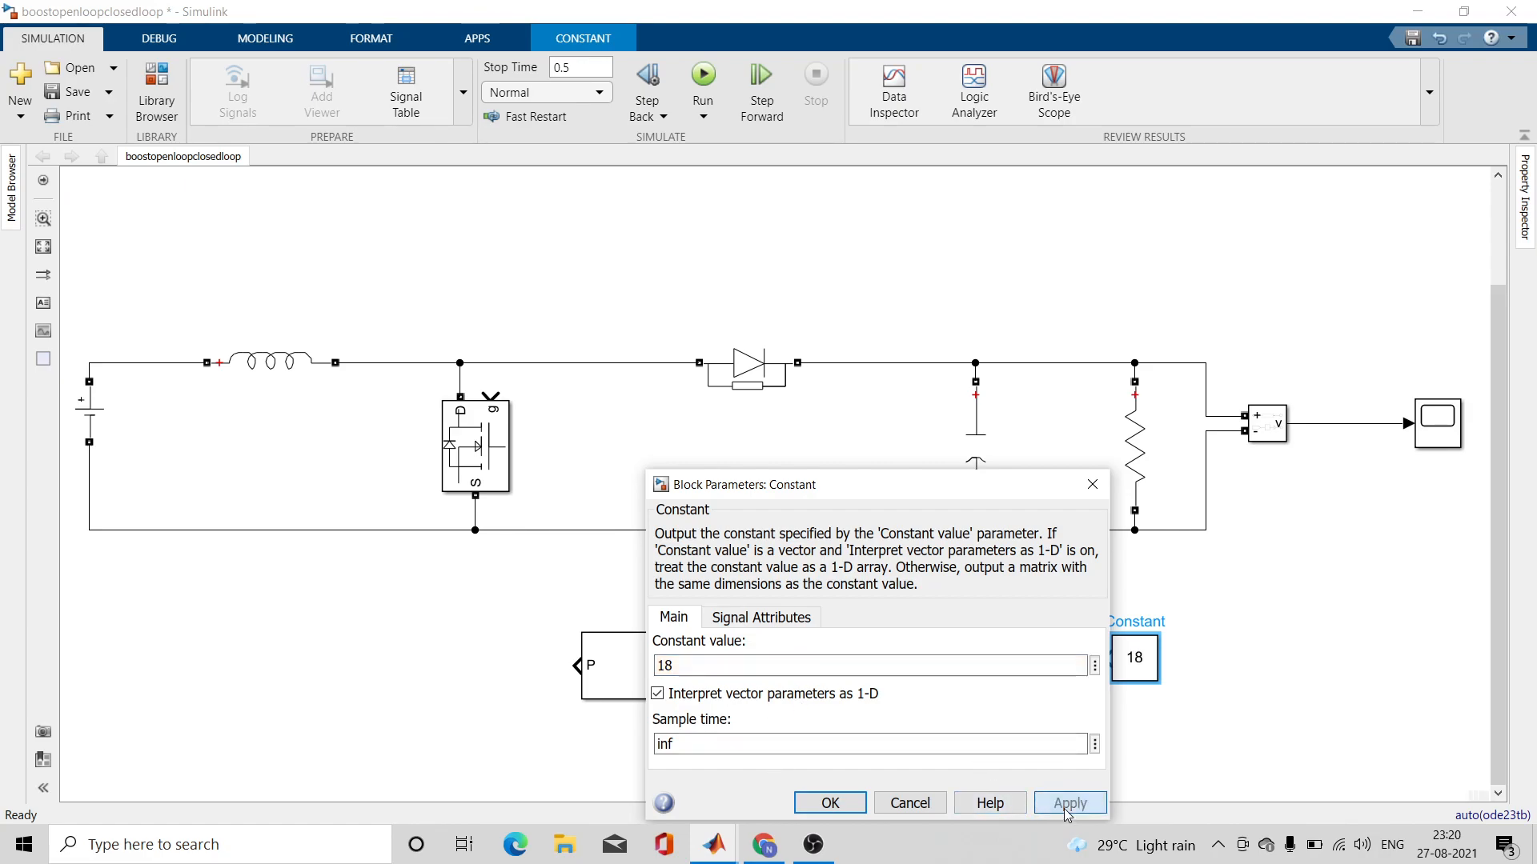
{"action": "left_click", "coordinate": [827, 806]}
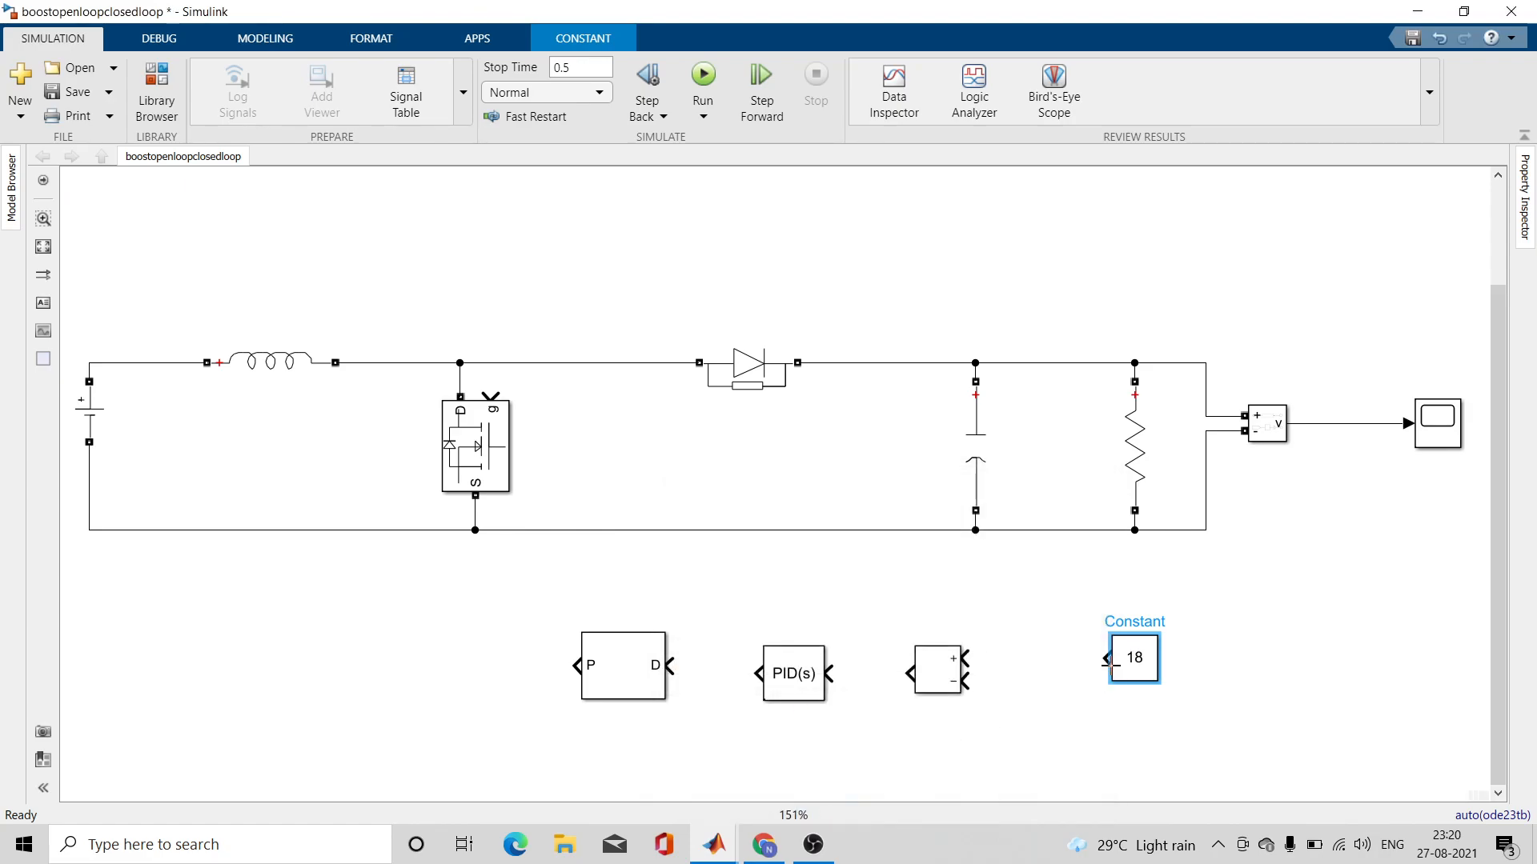
- Wire the Constant block to the Subtract block's plus input and branch the voltage measurement's output signal to its minus input
{"action": "left_click_drag", "start_coordinate": [1104, 658], "coordinate": [966, 658]}
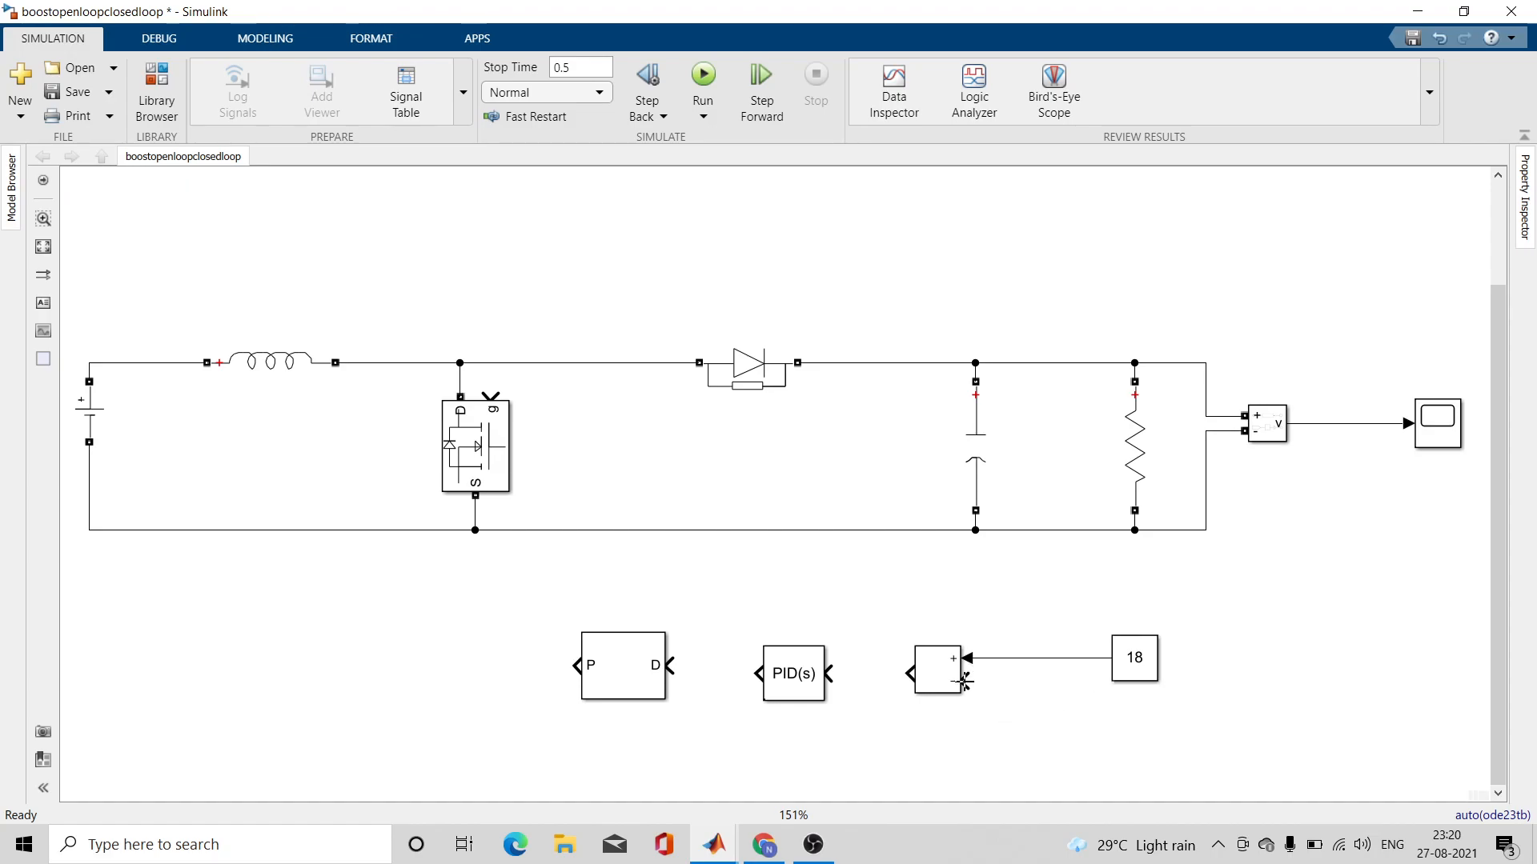
{"action": "left_click", "coordinate": [1344, 423]}
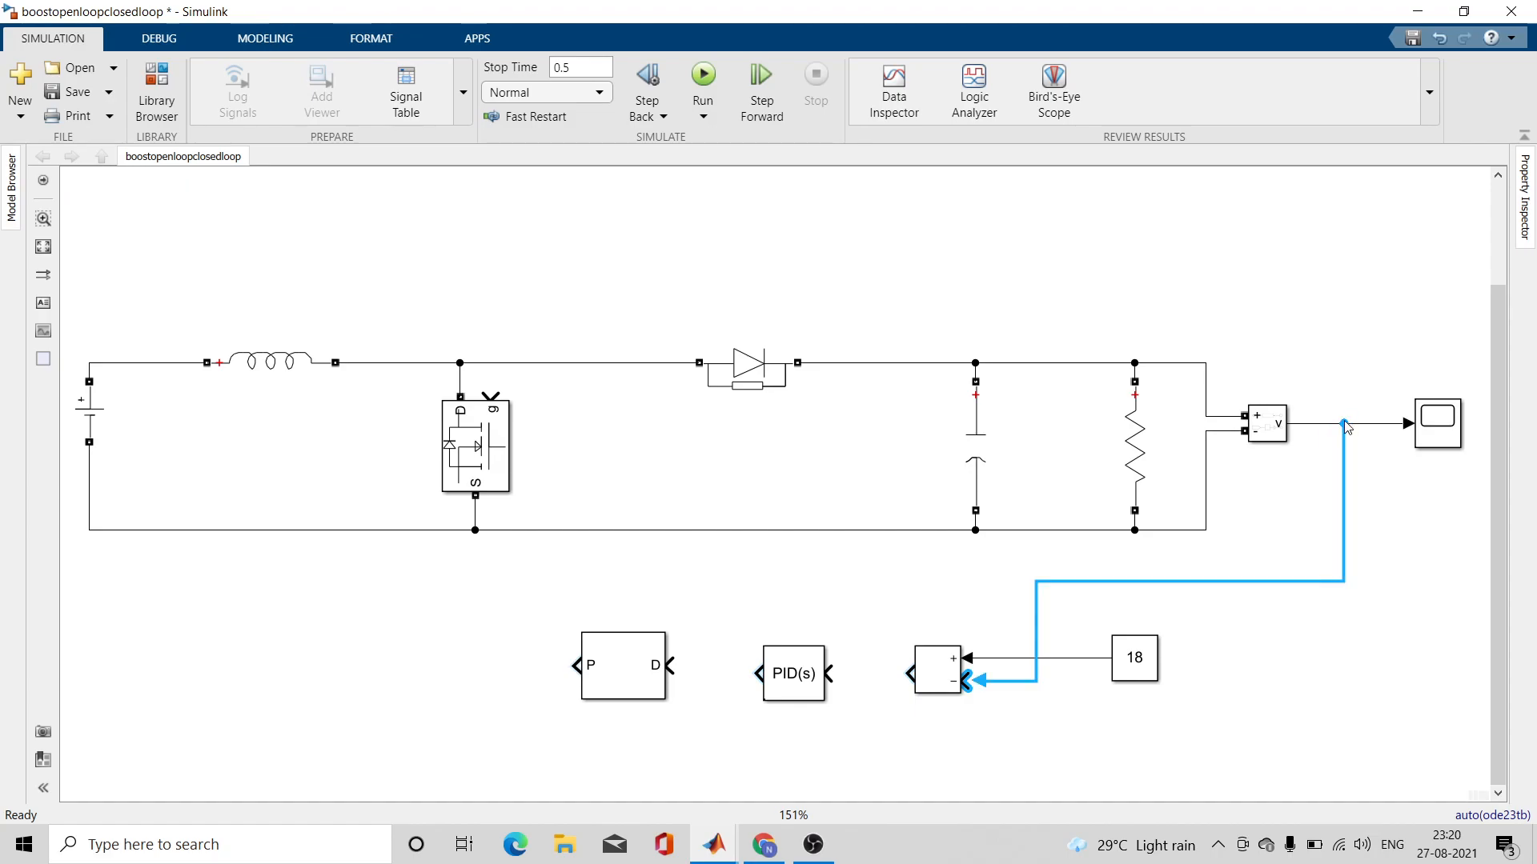
{"action": "left_click", "coordinate": [932, 663]}
{"action": "left_click", "coordinate": [894, 715]}
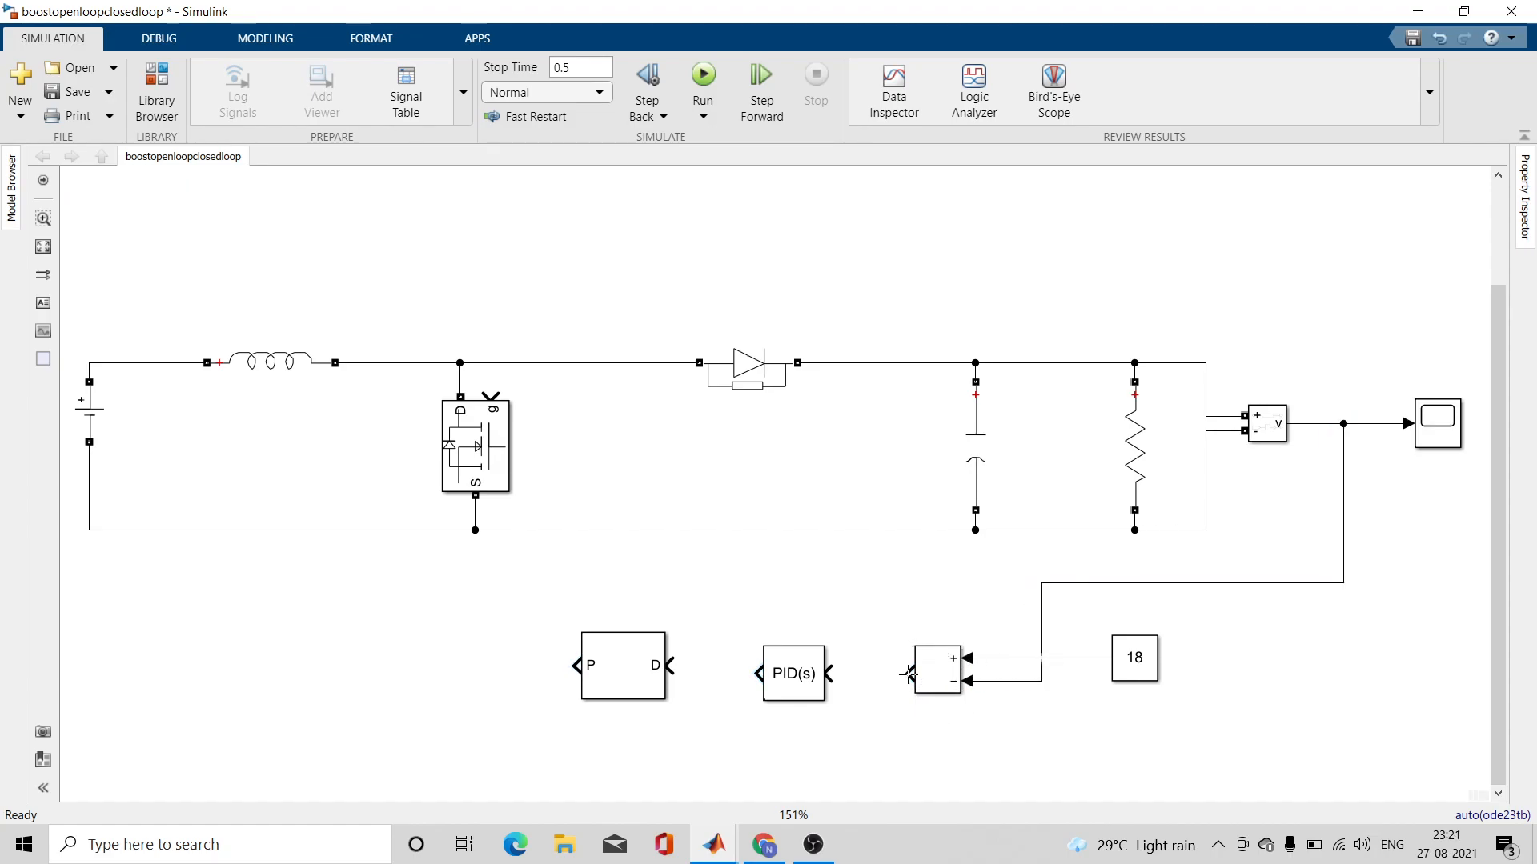
- Wire Subtract through the PID Controller to the PWM Generator's D input and its P output to the MOSFET gate, levelling the PID with the PWM block
{"action": "left_click_drag", "start_coordinate": [908, 673], "coordinate": [672, 666]}
{"action": "left_click", "coordinate": [756, 673]}
{"action": "left_click", "coordinate": [628, 669]}
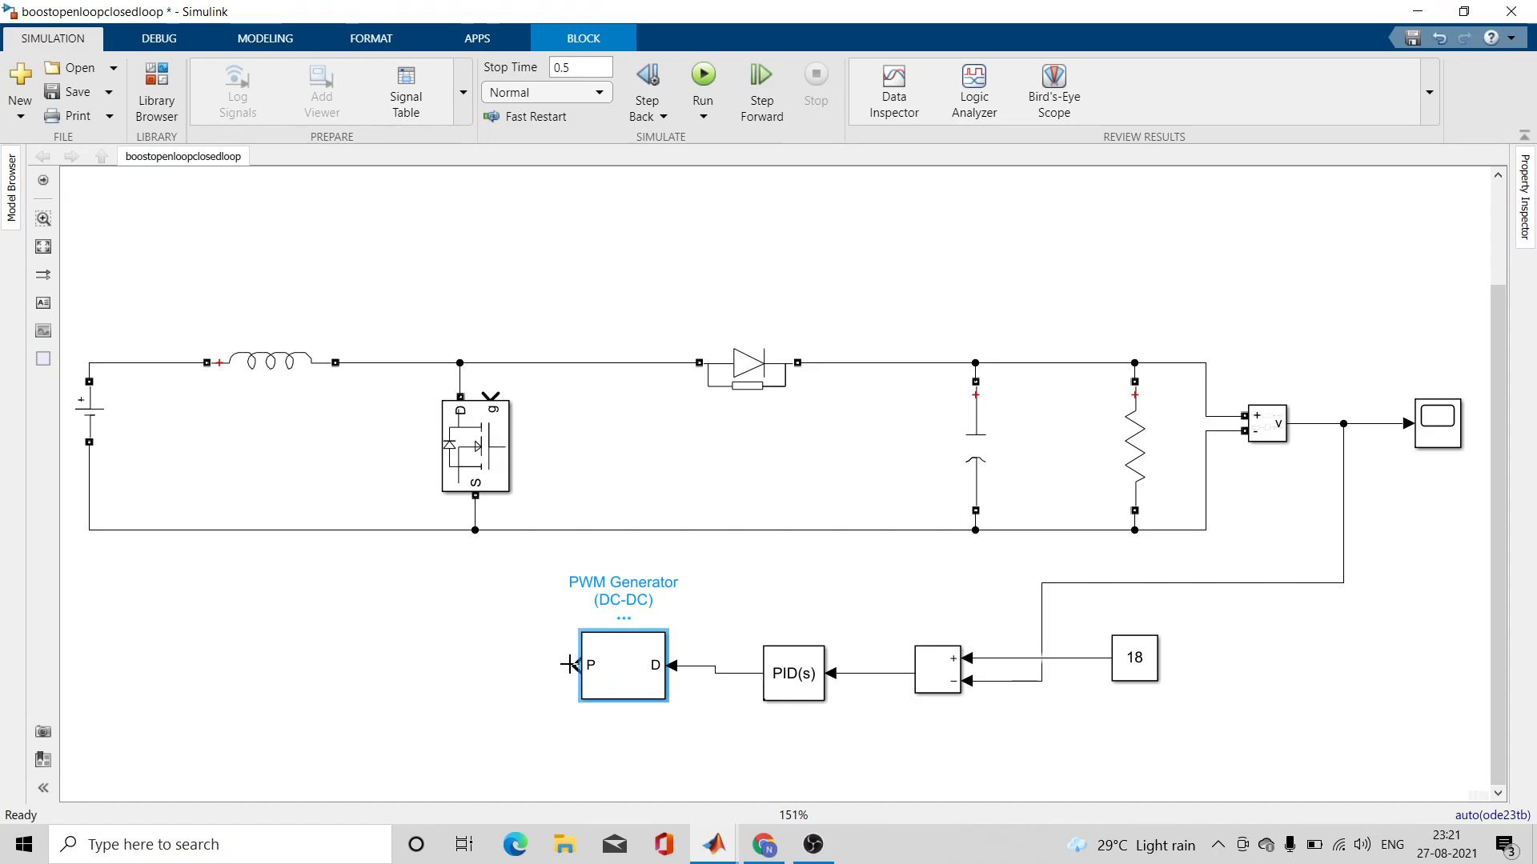
{"action": "left_click_drag", "start_coordinate": [570, 664], "coordinate": [494, 405]}
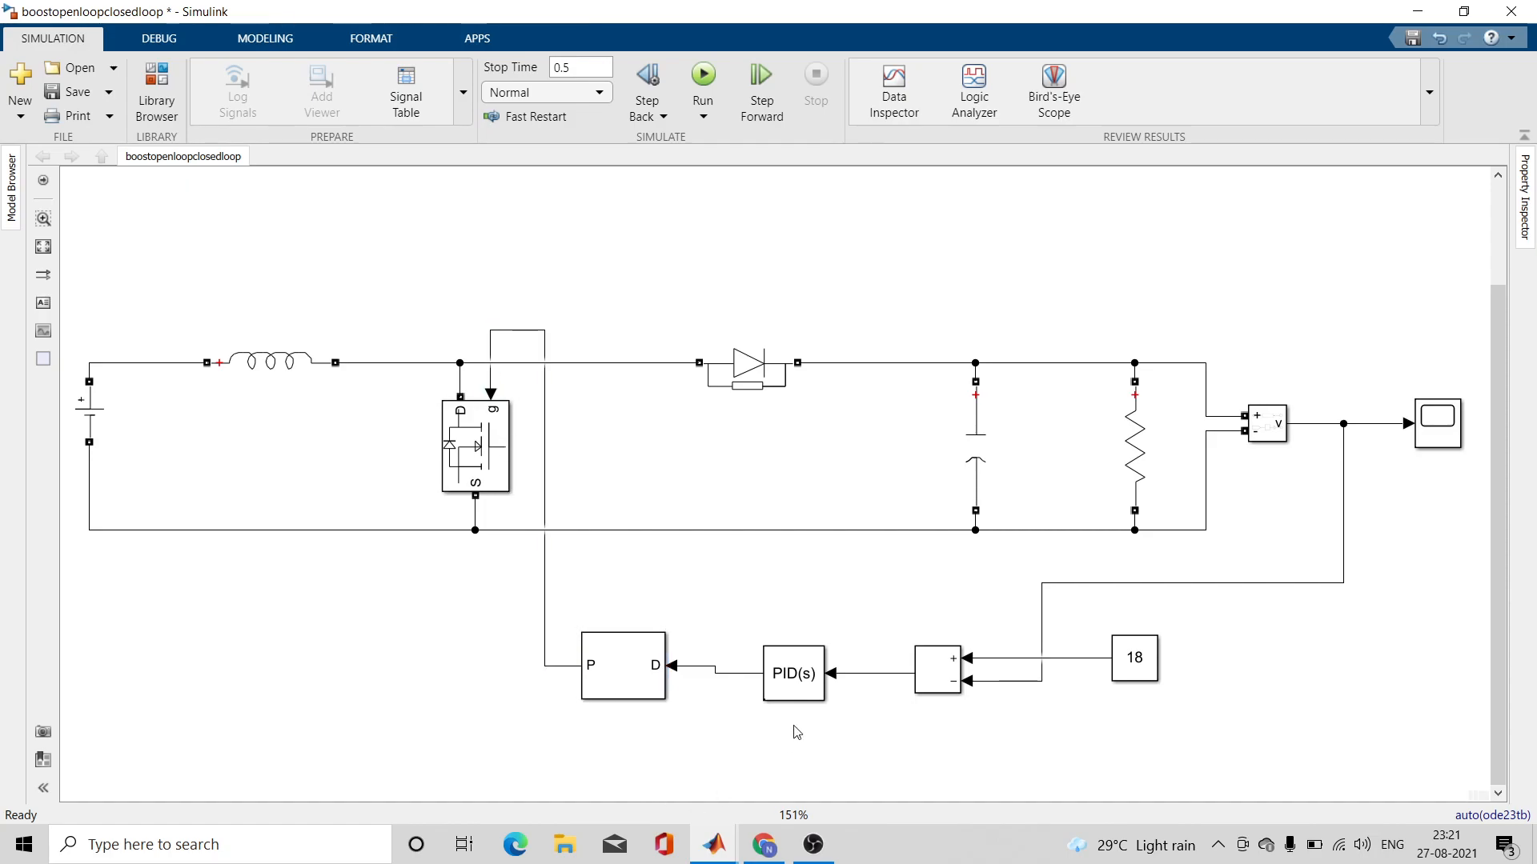
{"action": "left_click_drag", "start_coordinate": [786, 682], "coordinate": [786, 673]}
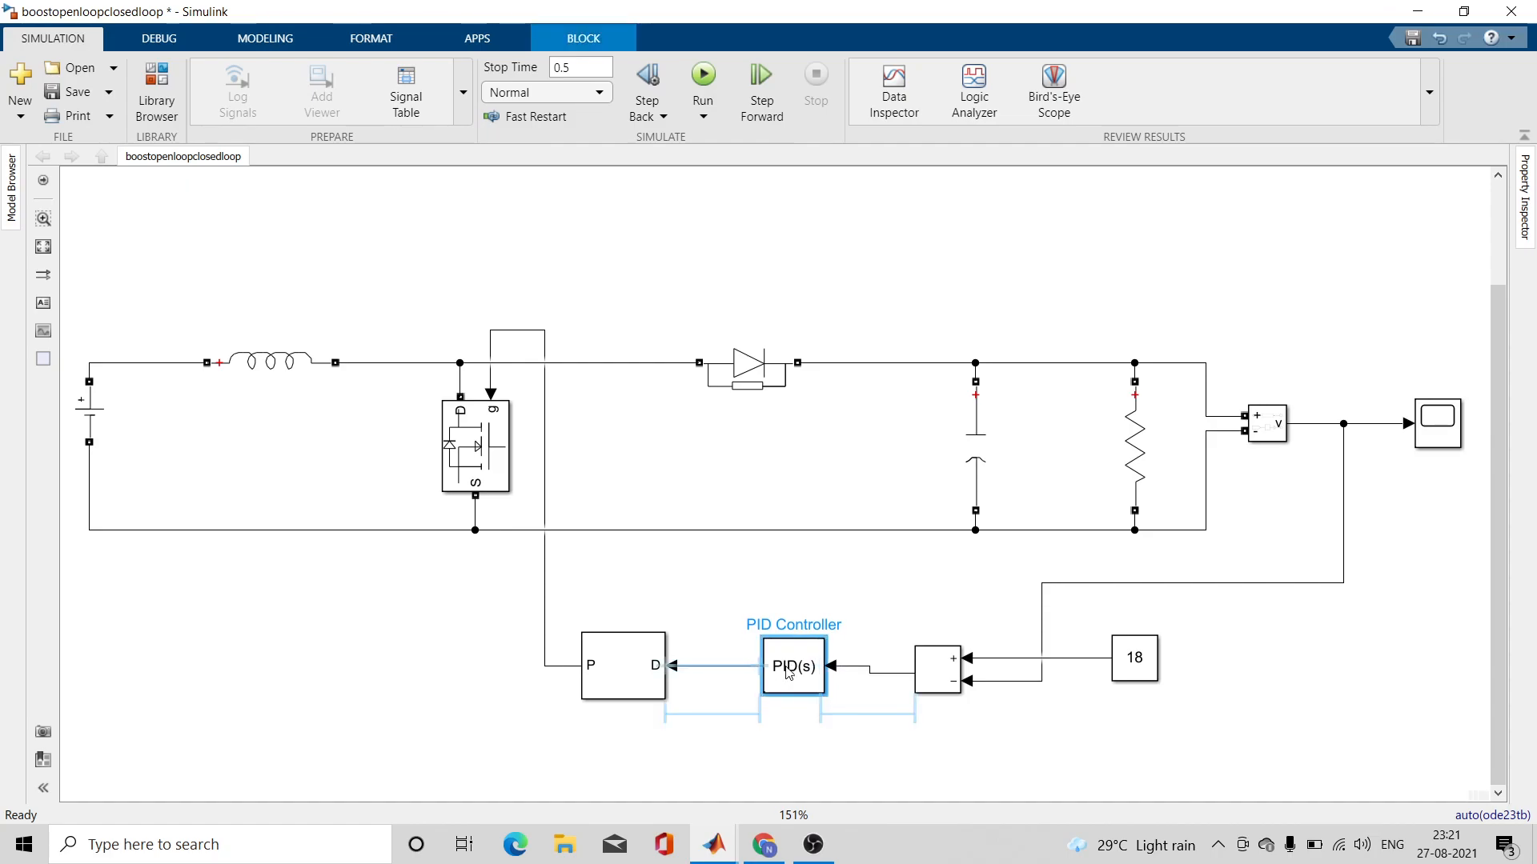
{"action": "left_click_drag", "start_coordinate": [933, 676], "coordinate": [938, 676]}
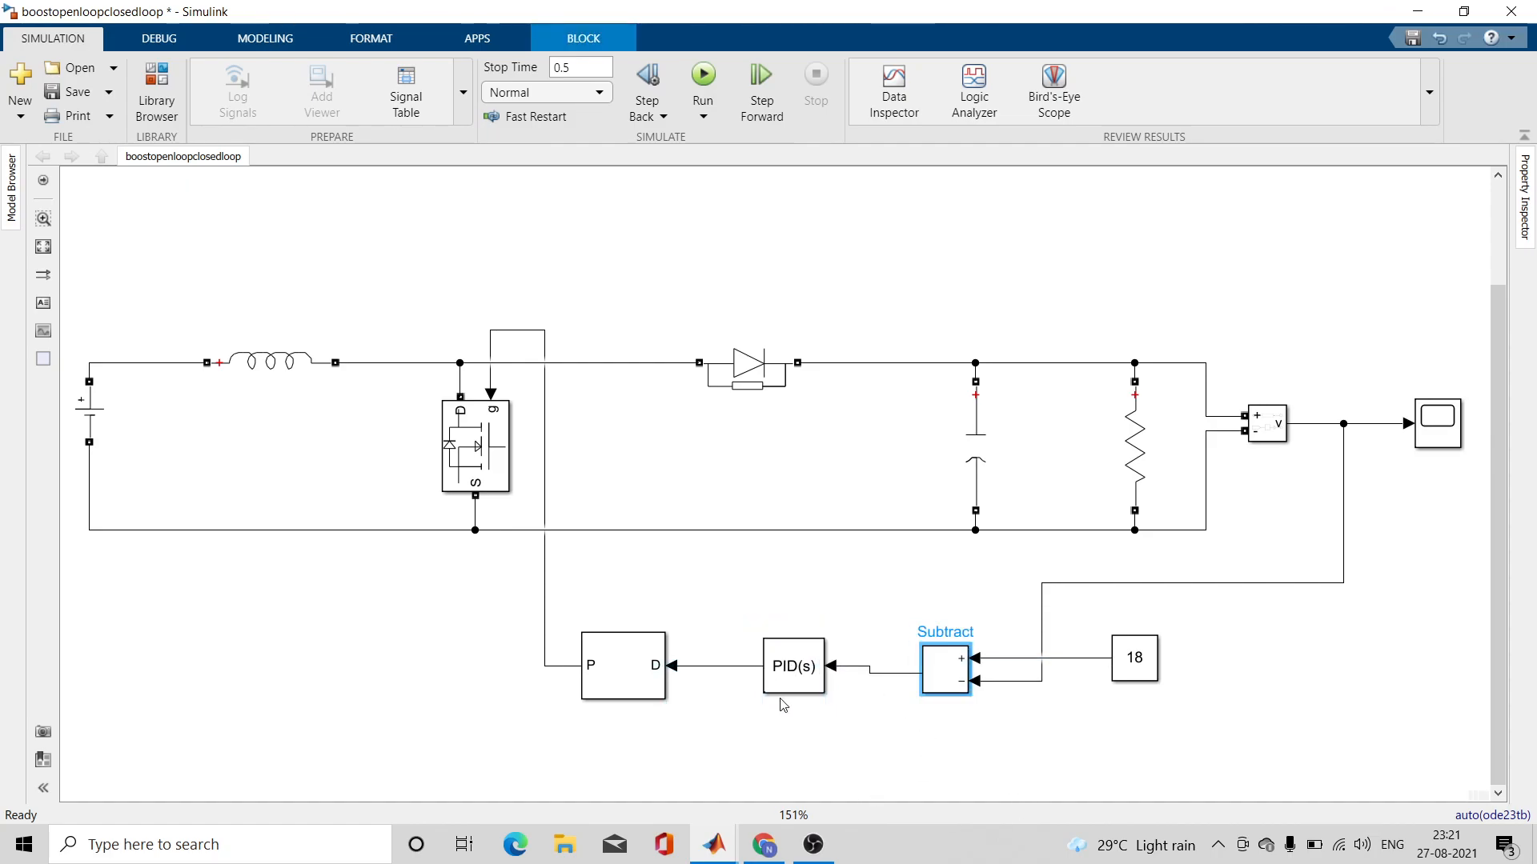
- Set the PID Controller's proportional gain to 0 and its integral gain to 7
{"action": "left_click", "coordinate": [796, 655]}
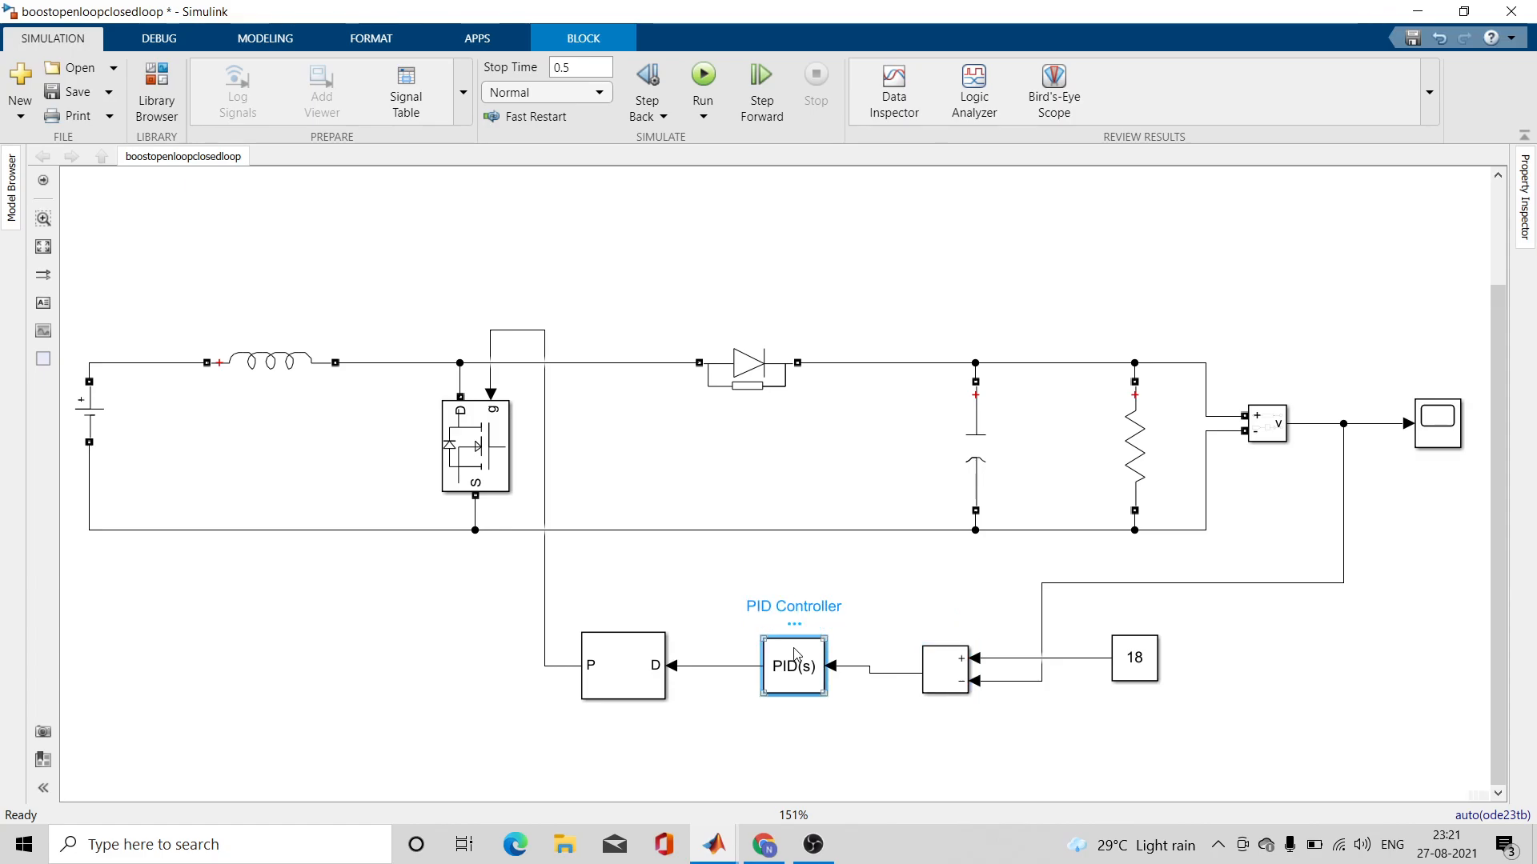
{"action": "double_click", "coordinate": [796, 654]}
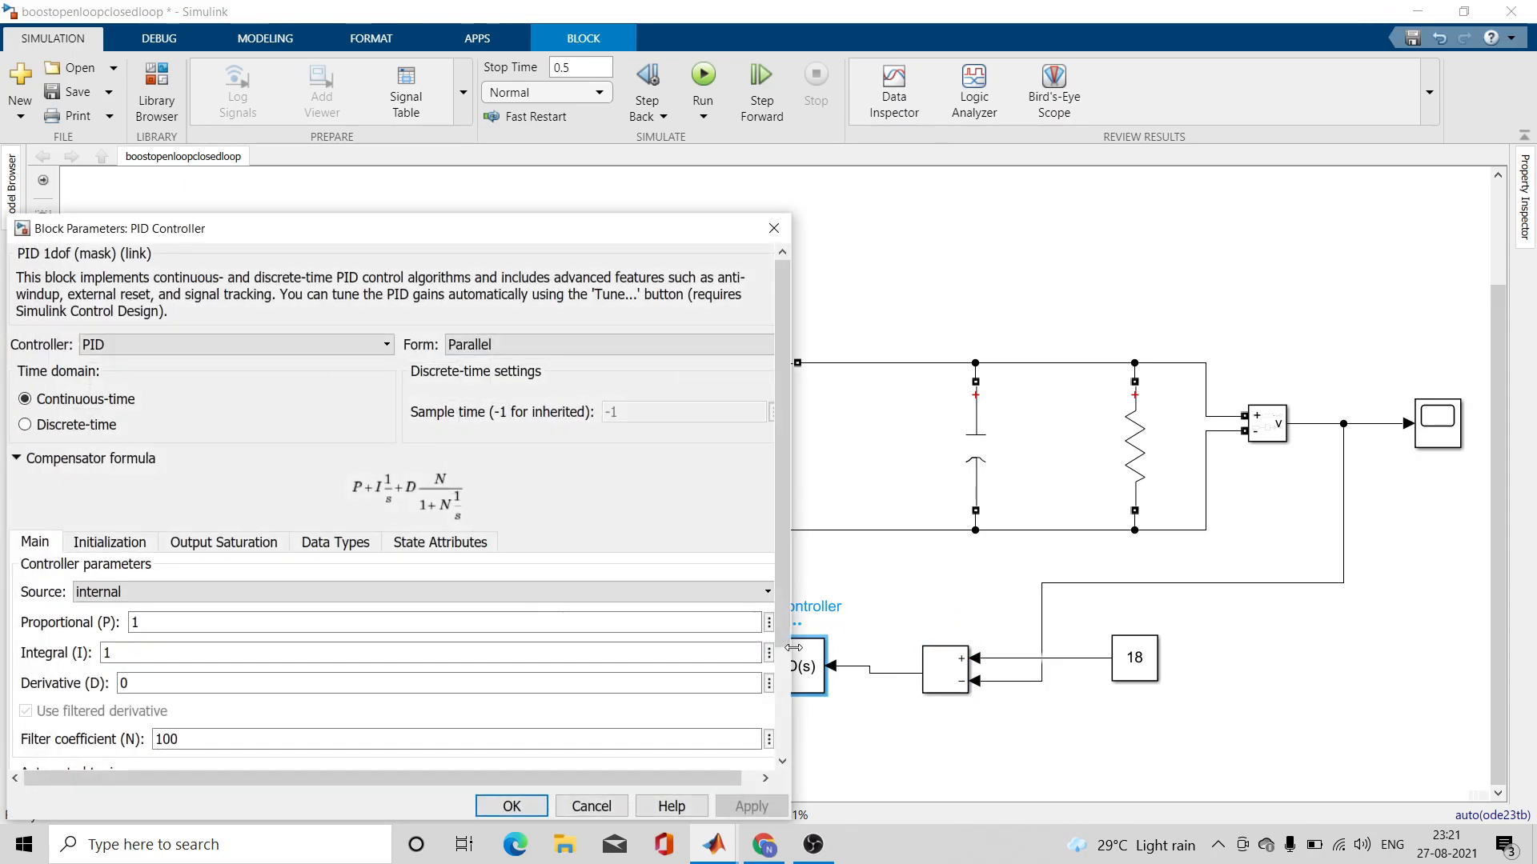
{"action": "double_click", "coordinate": [177, 624]}
{"action": "type", "text": "0"}
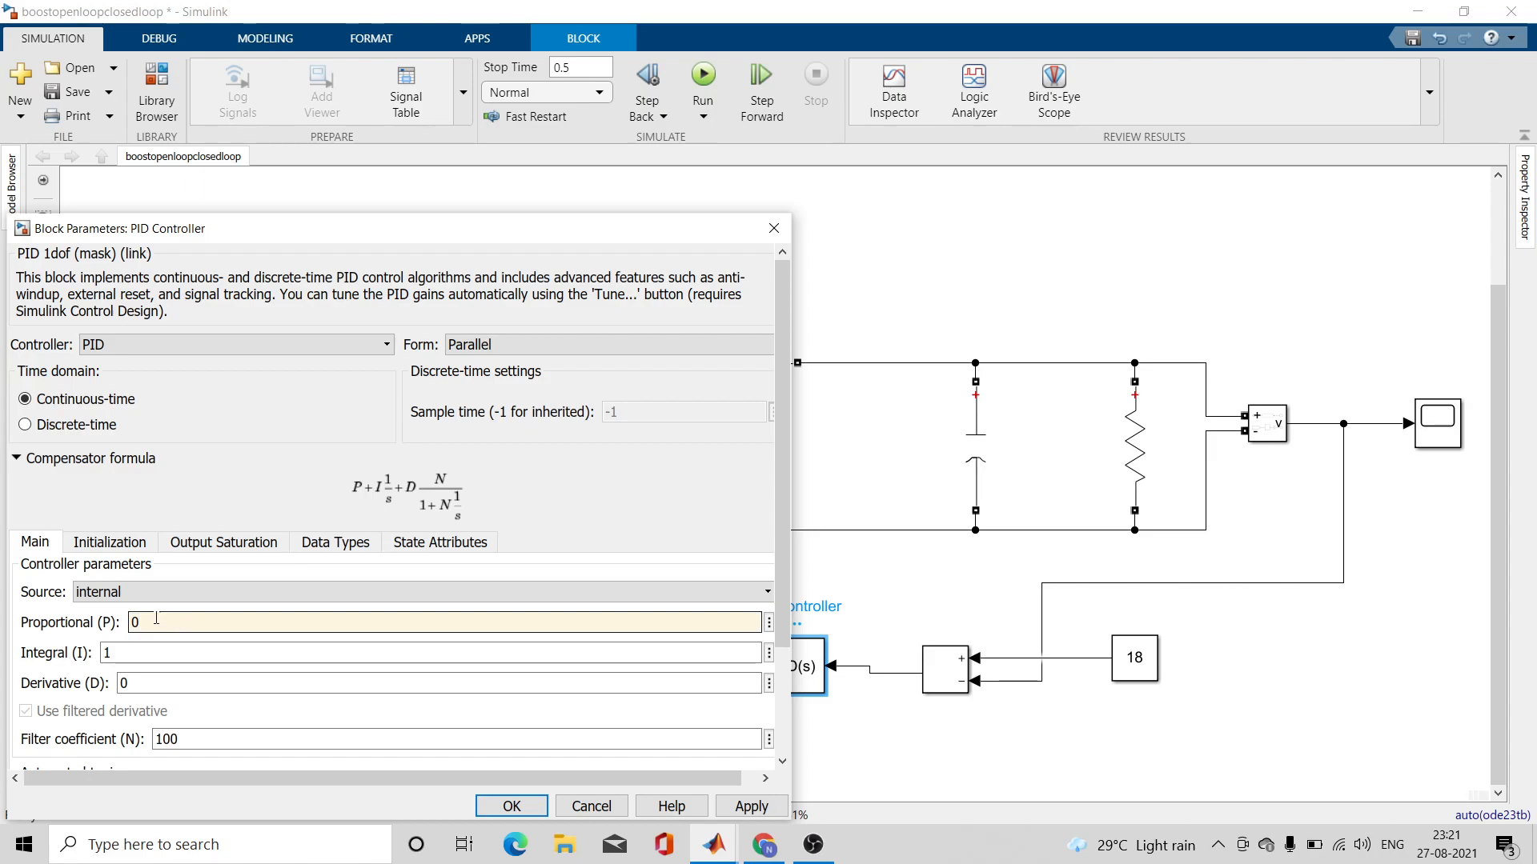
{"action": "double_click", "coordinate": [136, 653]}
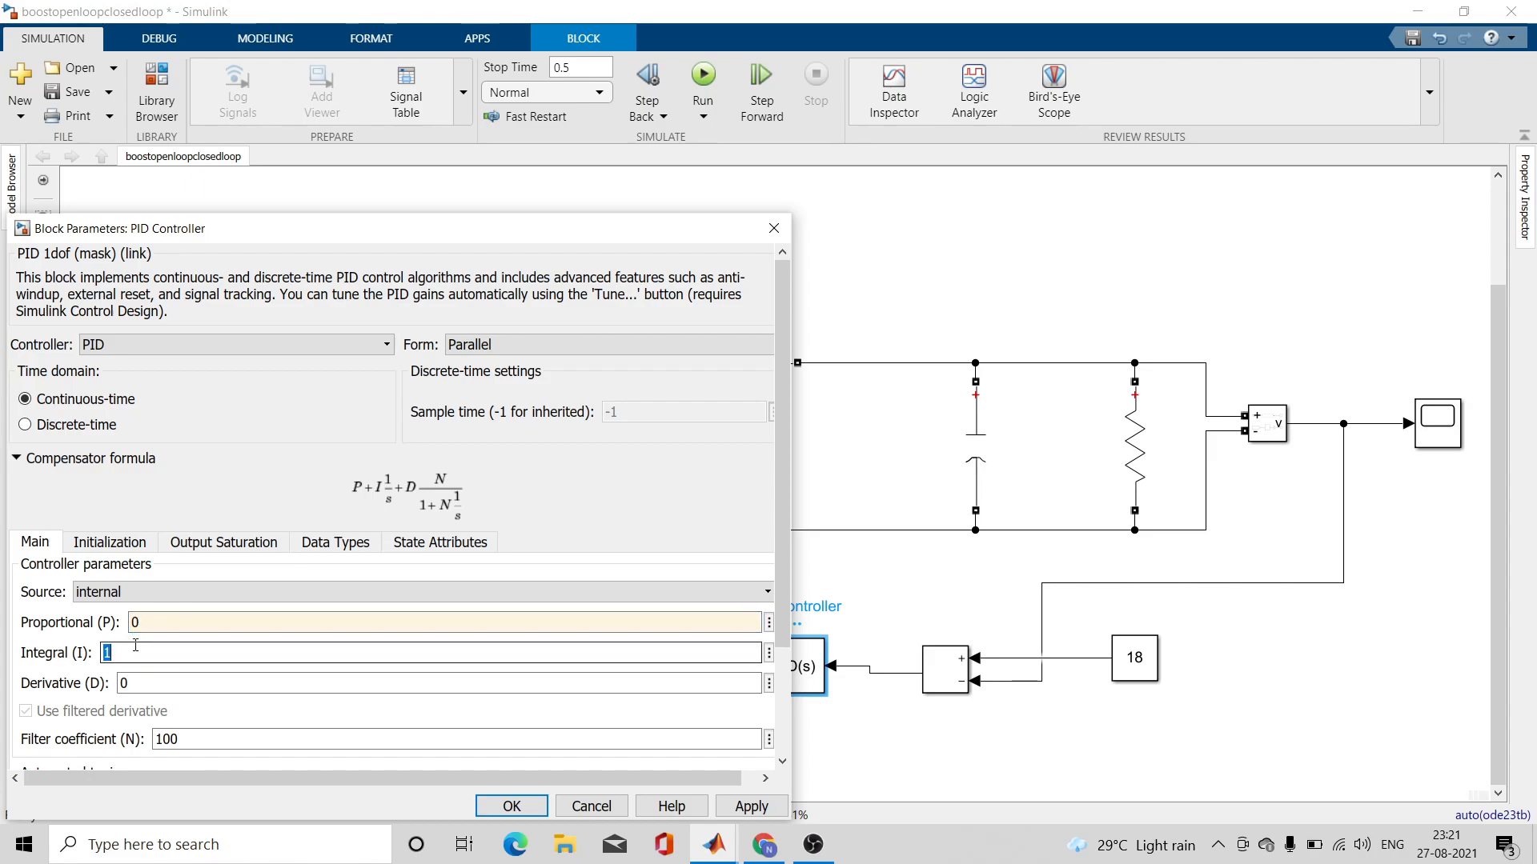
{"action": "type", "text": "7"}
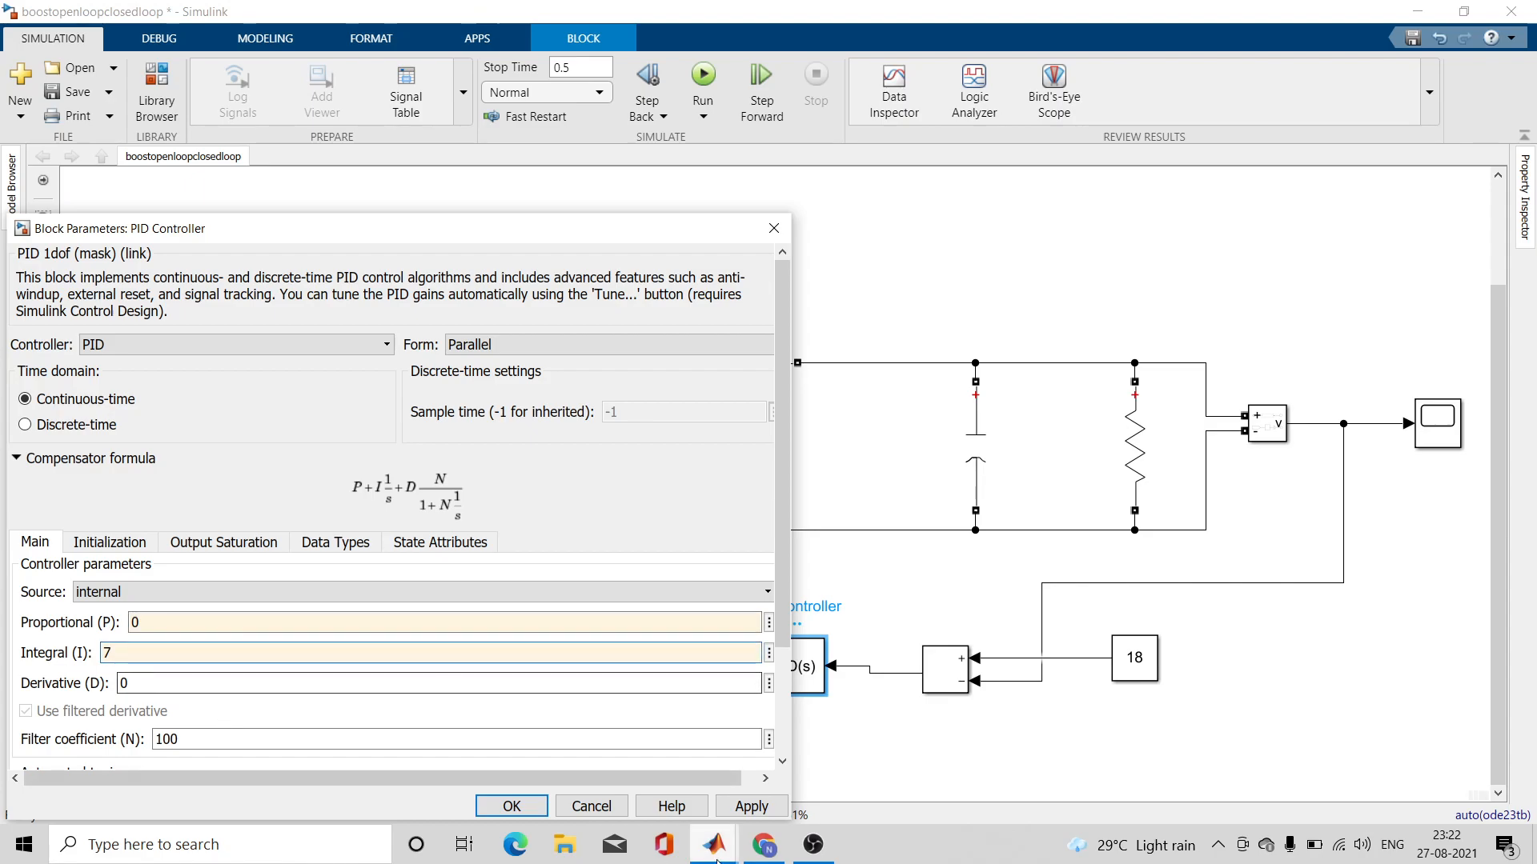
{"action": "left_click", "coordinate": [742, 806]}
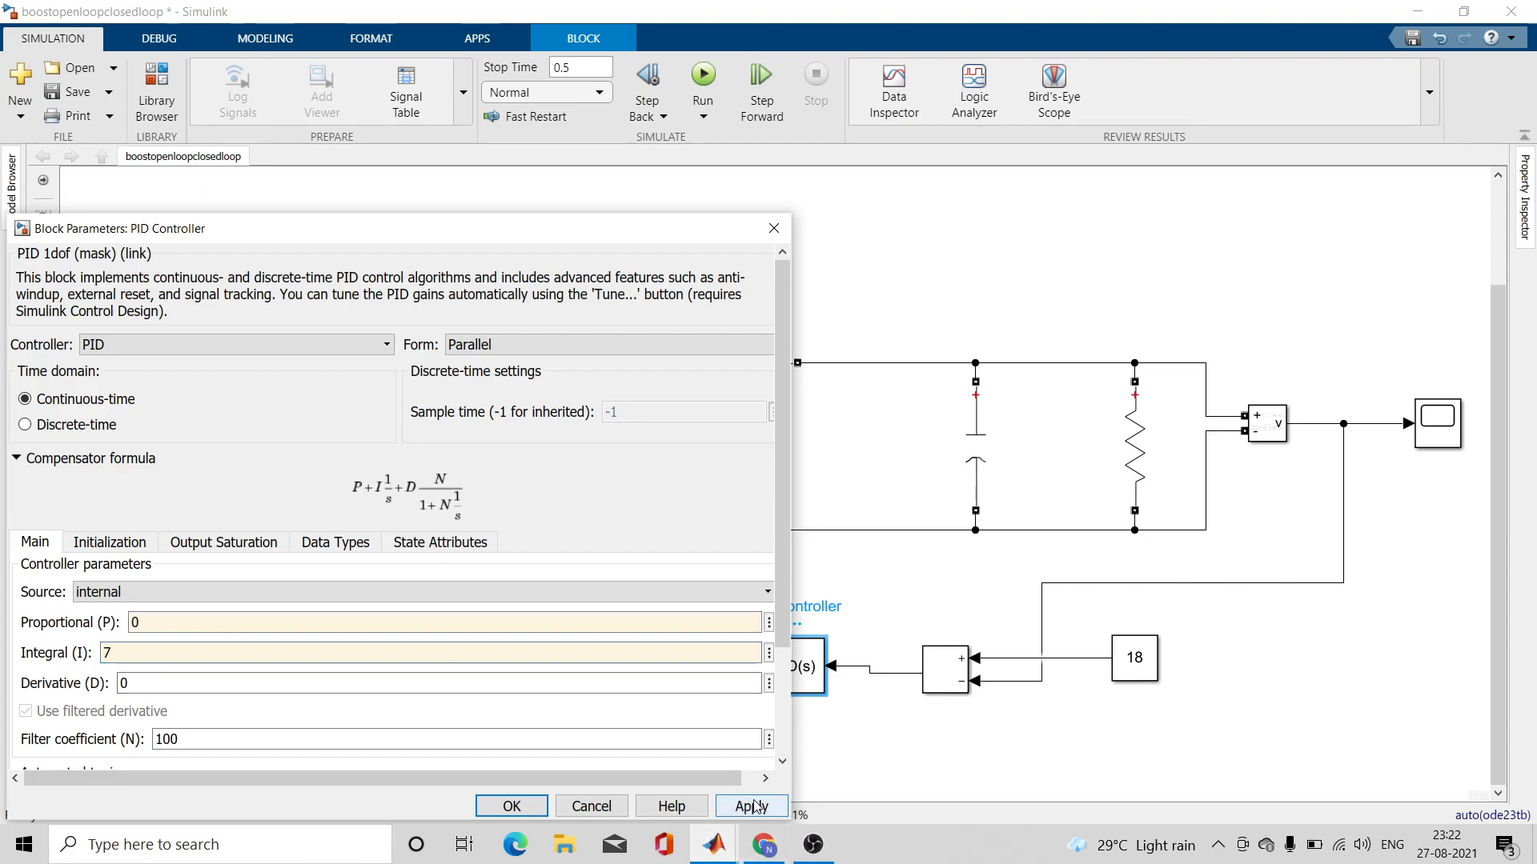
{"action": "left_click", "coordinate": [511, 806]}
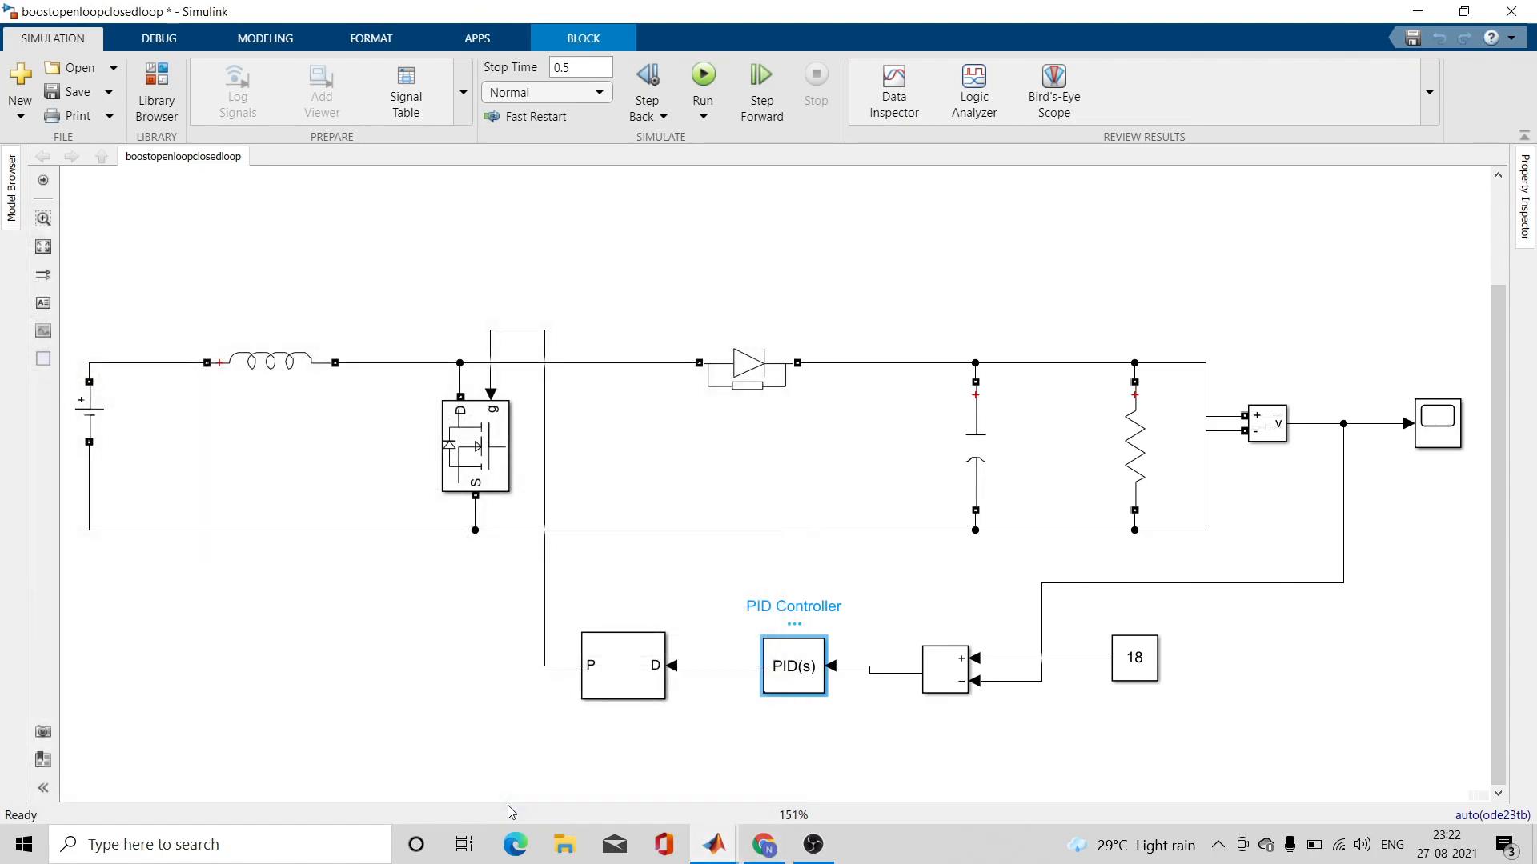
- Set the PWM Generator (DC-DC) switching frequency to 25000 Hz, checking it against the boost converter document in Chrome
{"action": "left_click", "coordinate": [627, 672]}
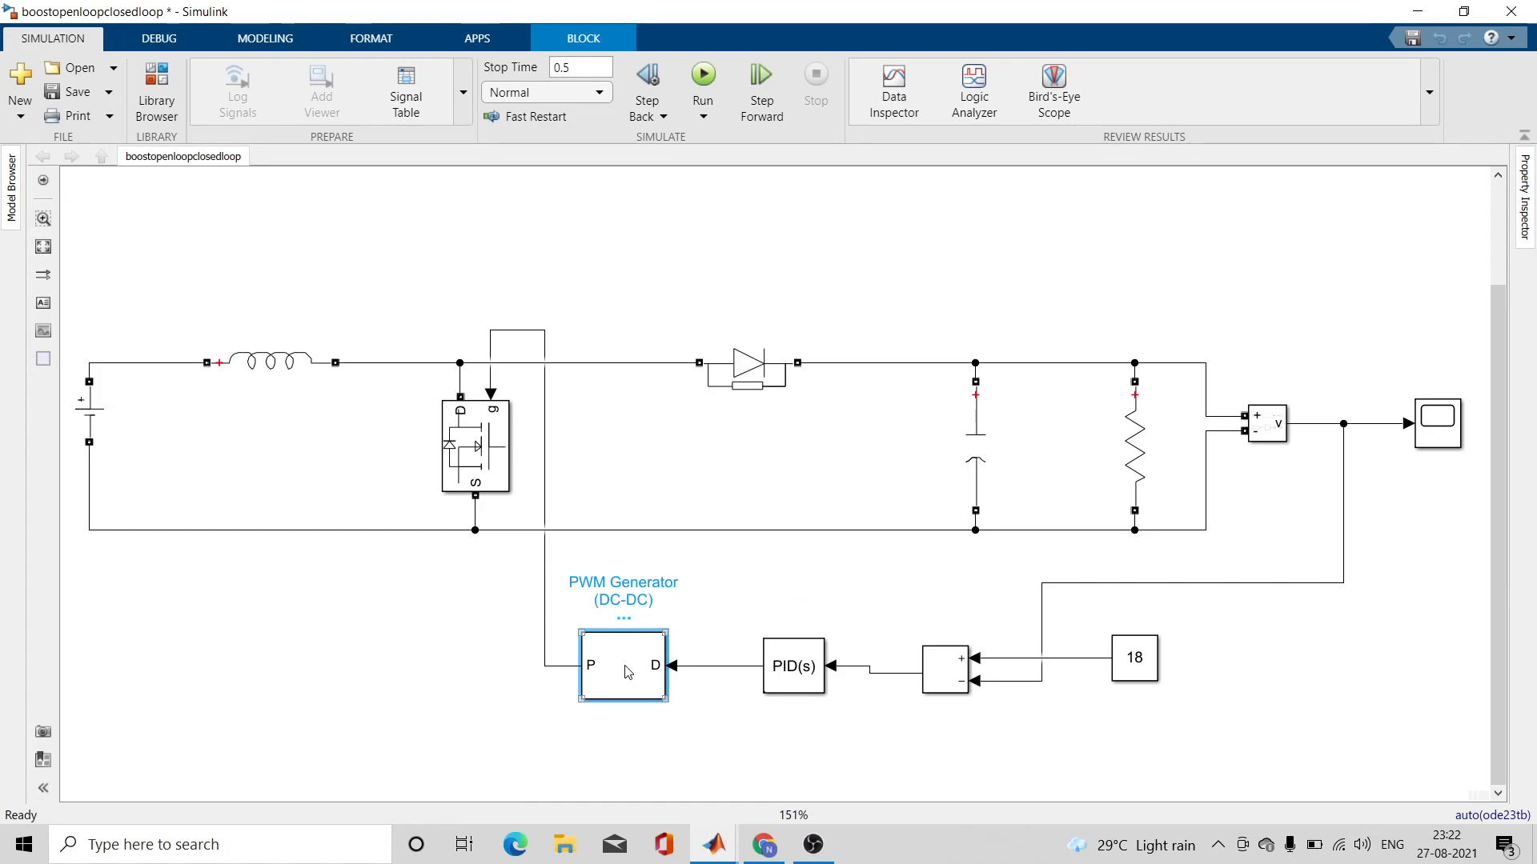
{"action": "double_click", "coordinate": [627, 672]}
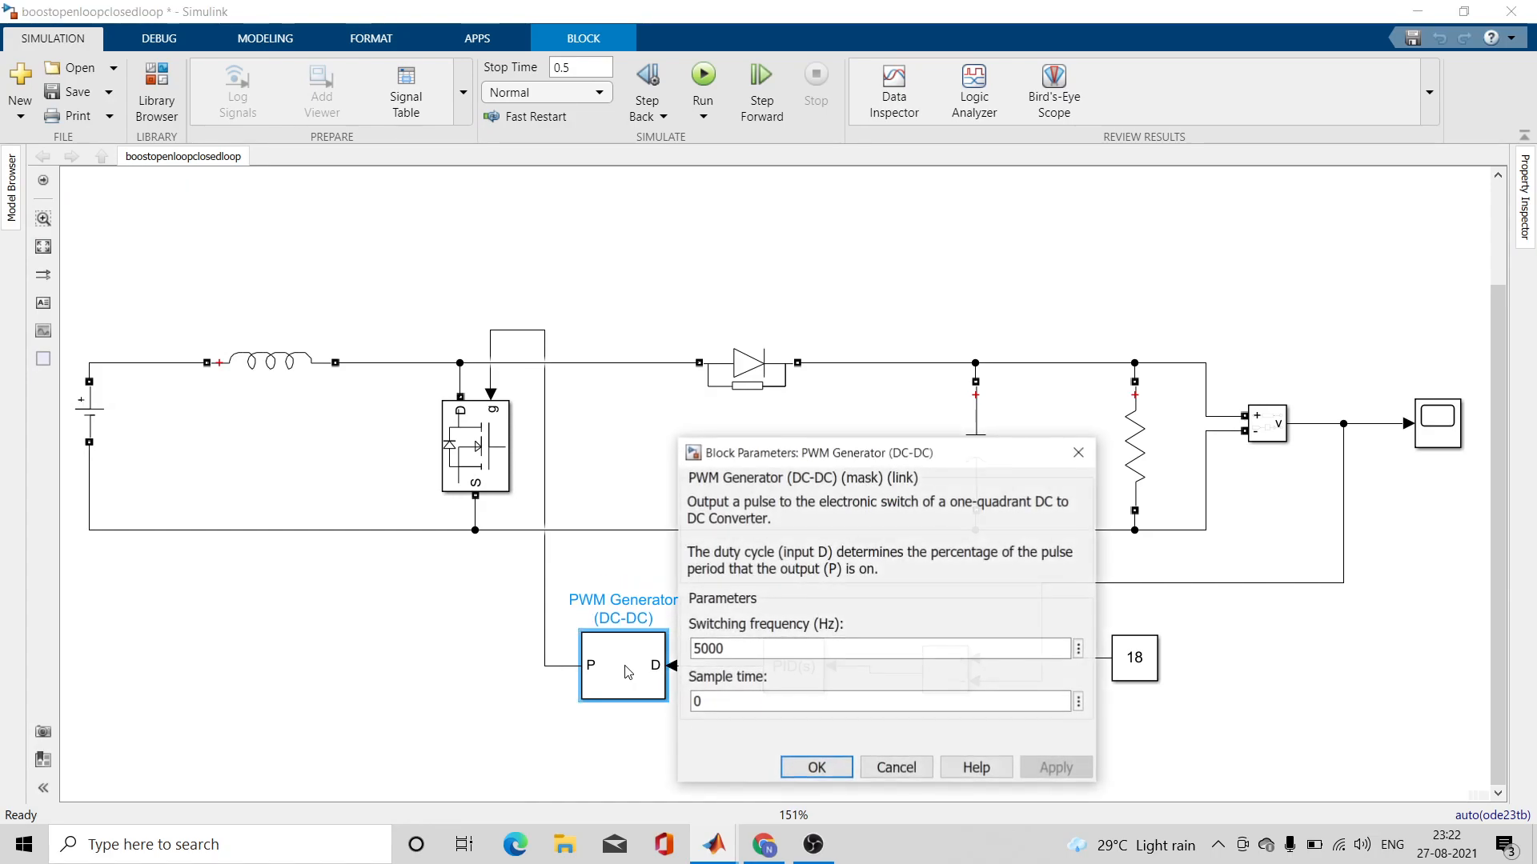
{"action": "double_click", "coordinate": [753, 649]}
{"action": "type", "text": "2"}
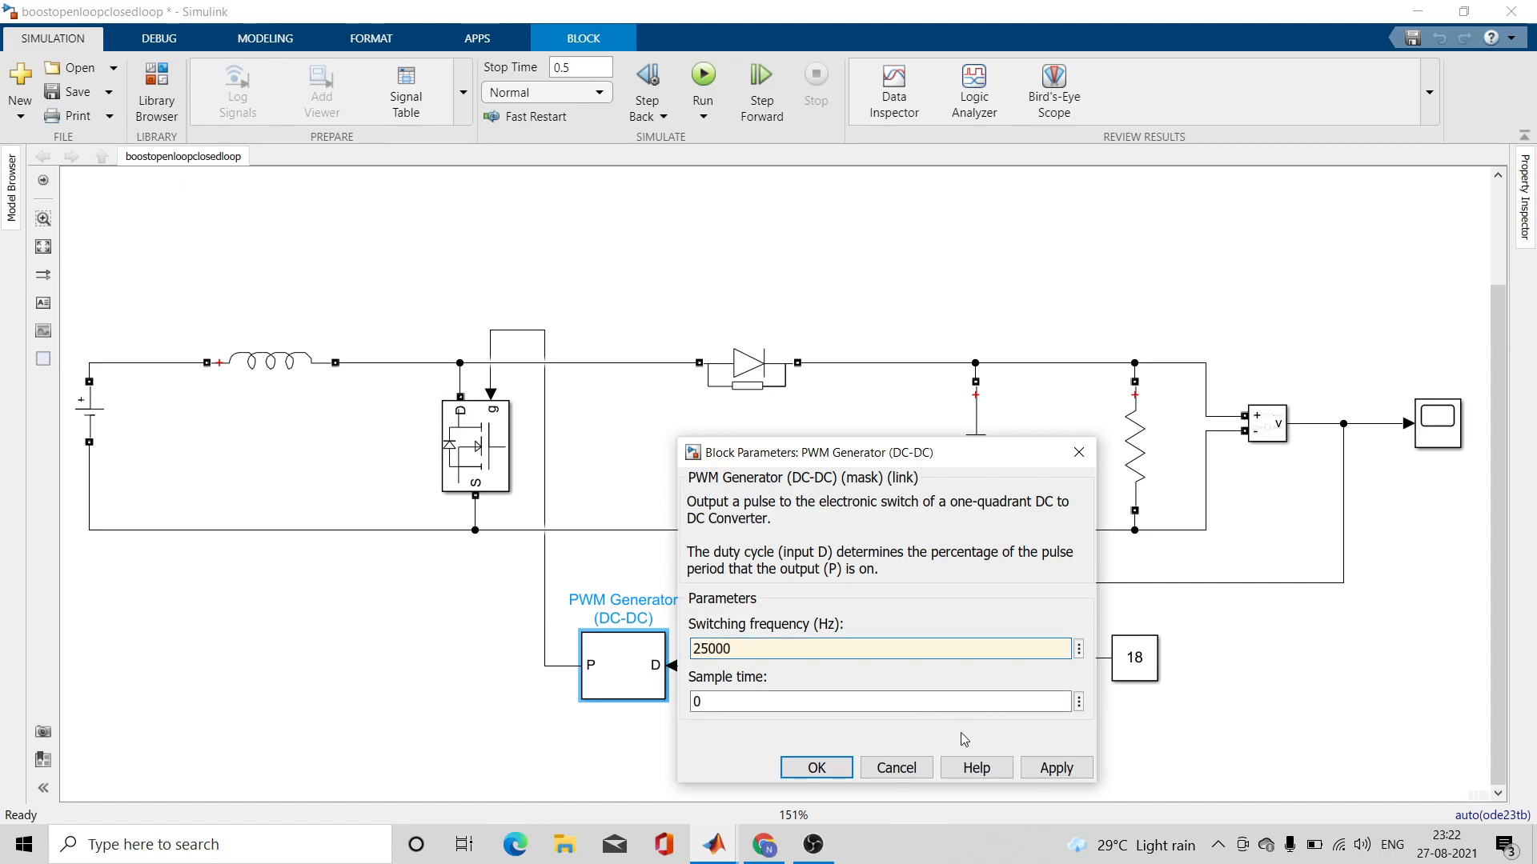
{"action": "mouse_move", "coordinate": [769, 855]}
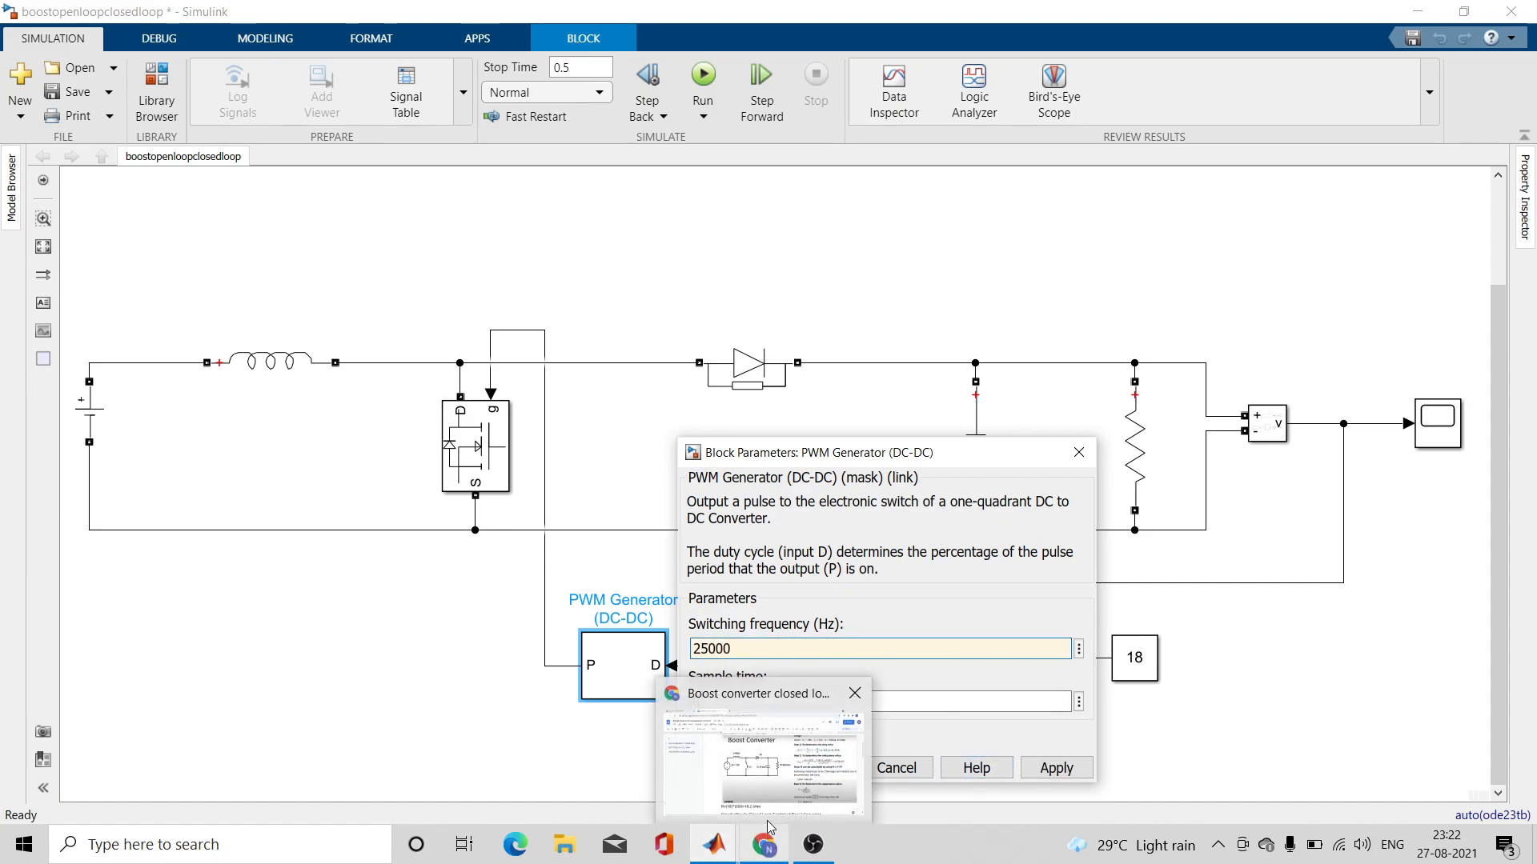
{"action": "left_click", "coordinate": [762, 776]}
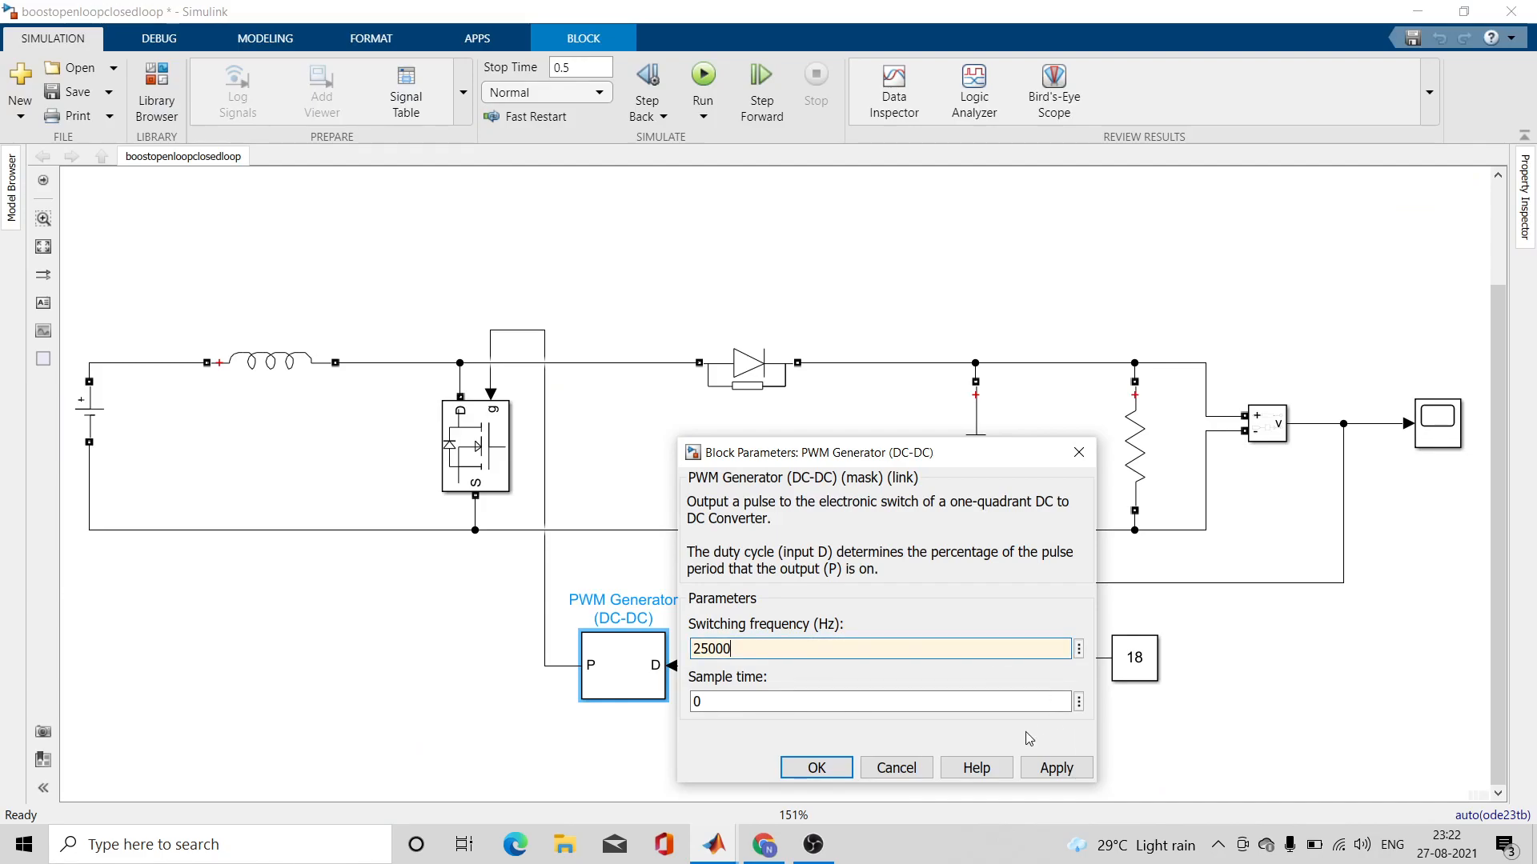
{"action": "left_click", "coordinate": [1050, 770]}
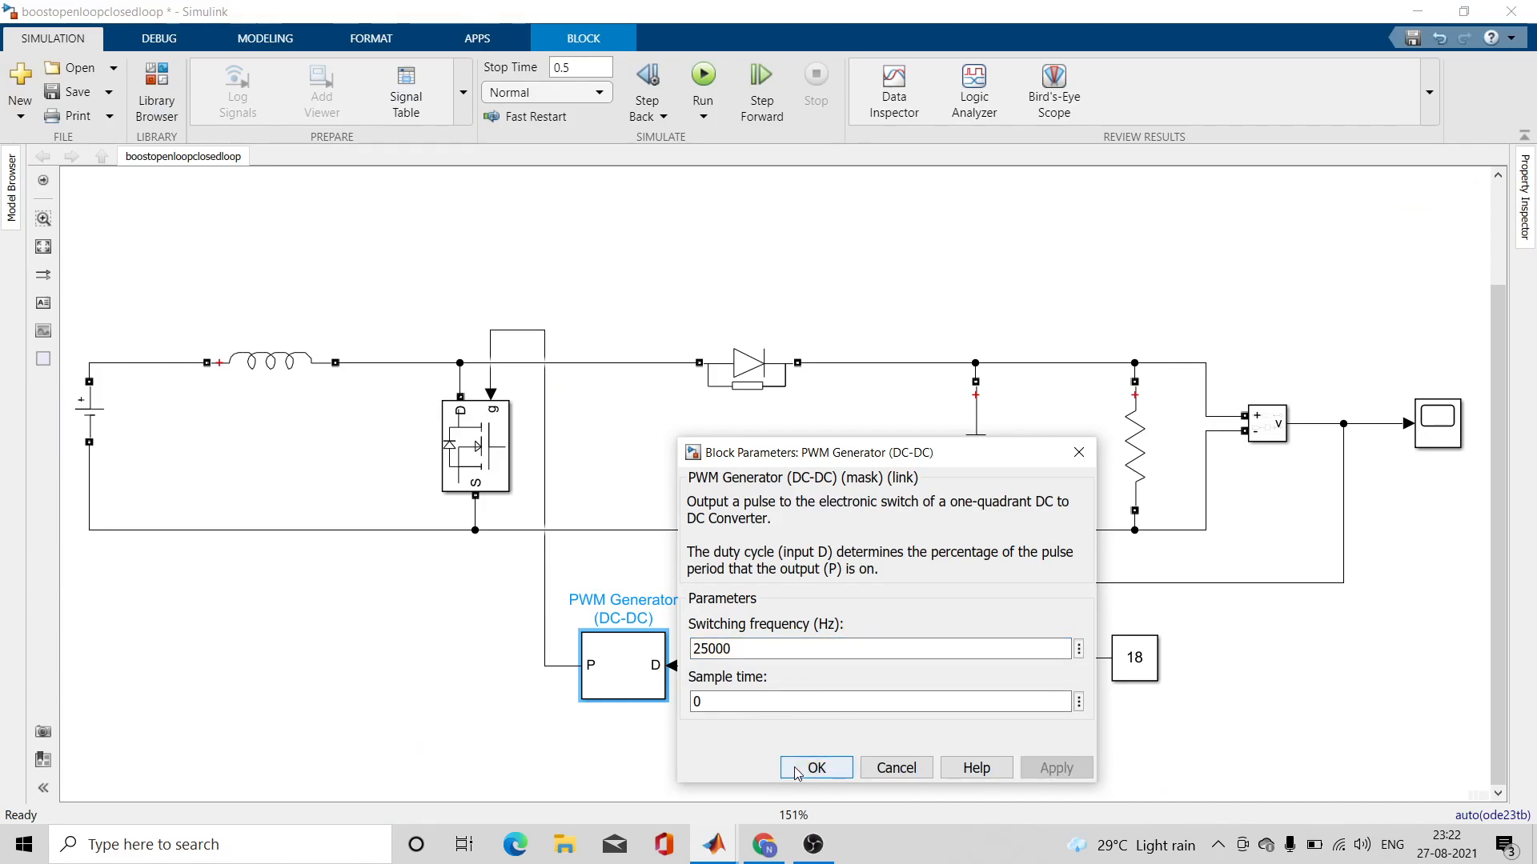
{"action": "left_click", "coordinate": [800, 770]}
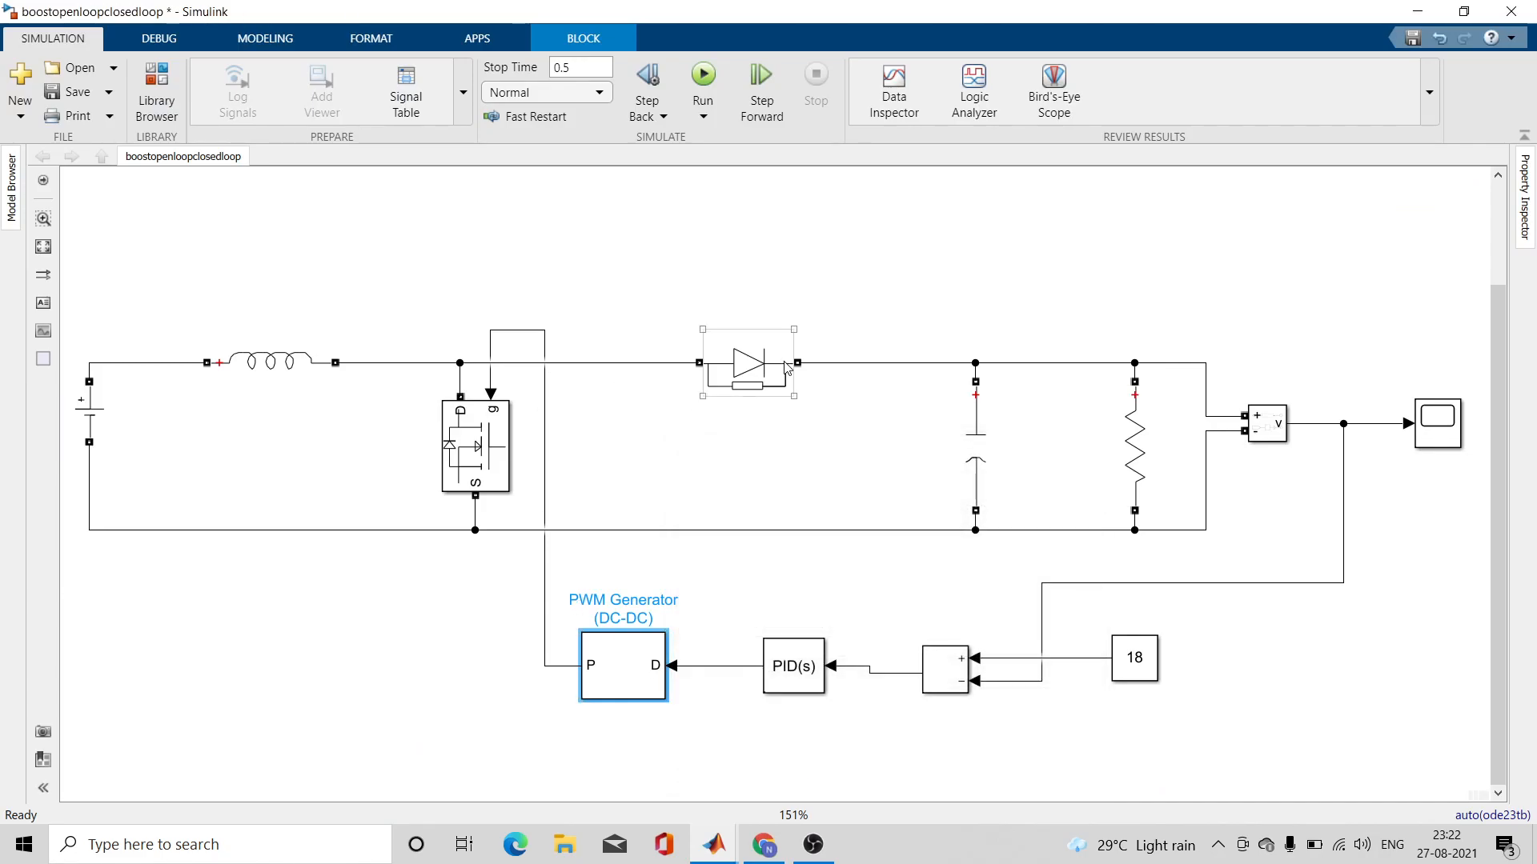
- Fit the whole model in view and check the DC Voltage Source's amplitude
{"action": "left_click", "coordinate": [43, 246]}
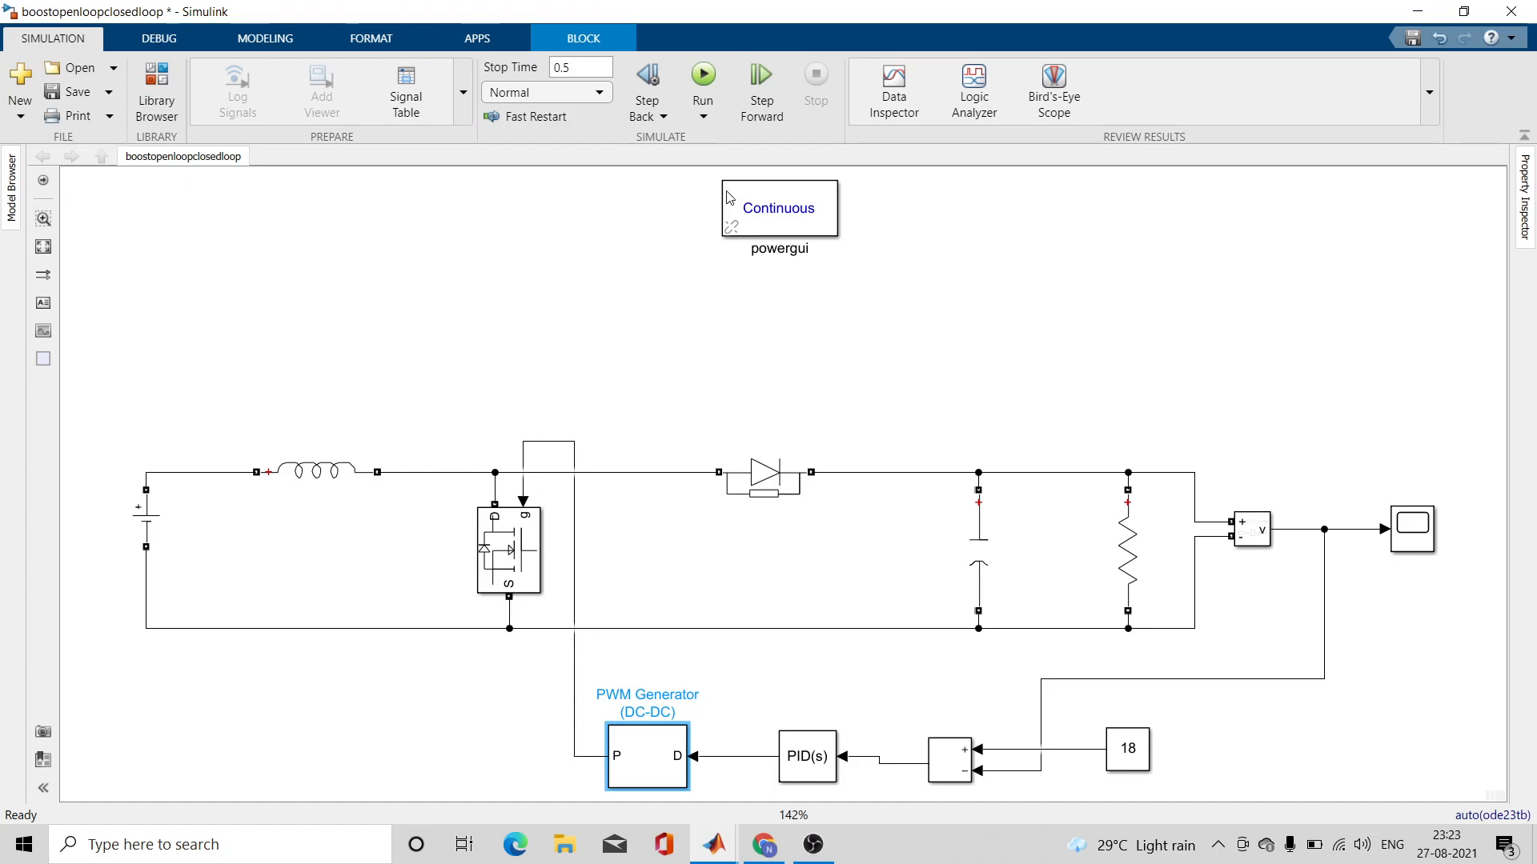
{"action": "double_click", "coordinate": [166, 510]}
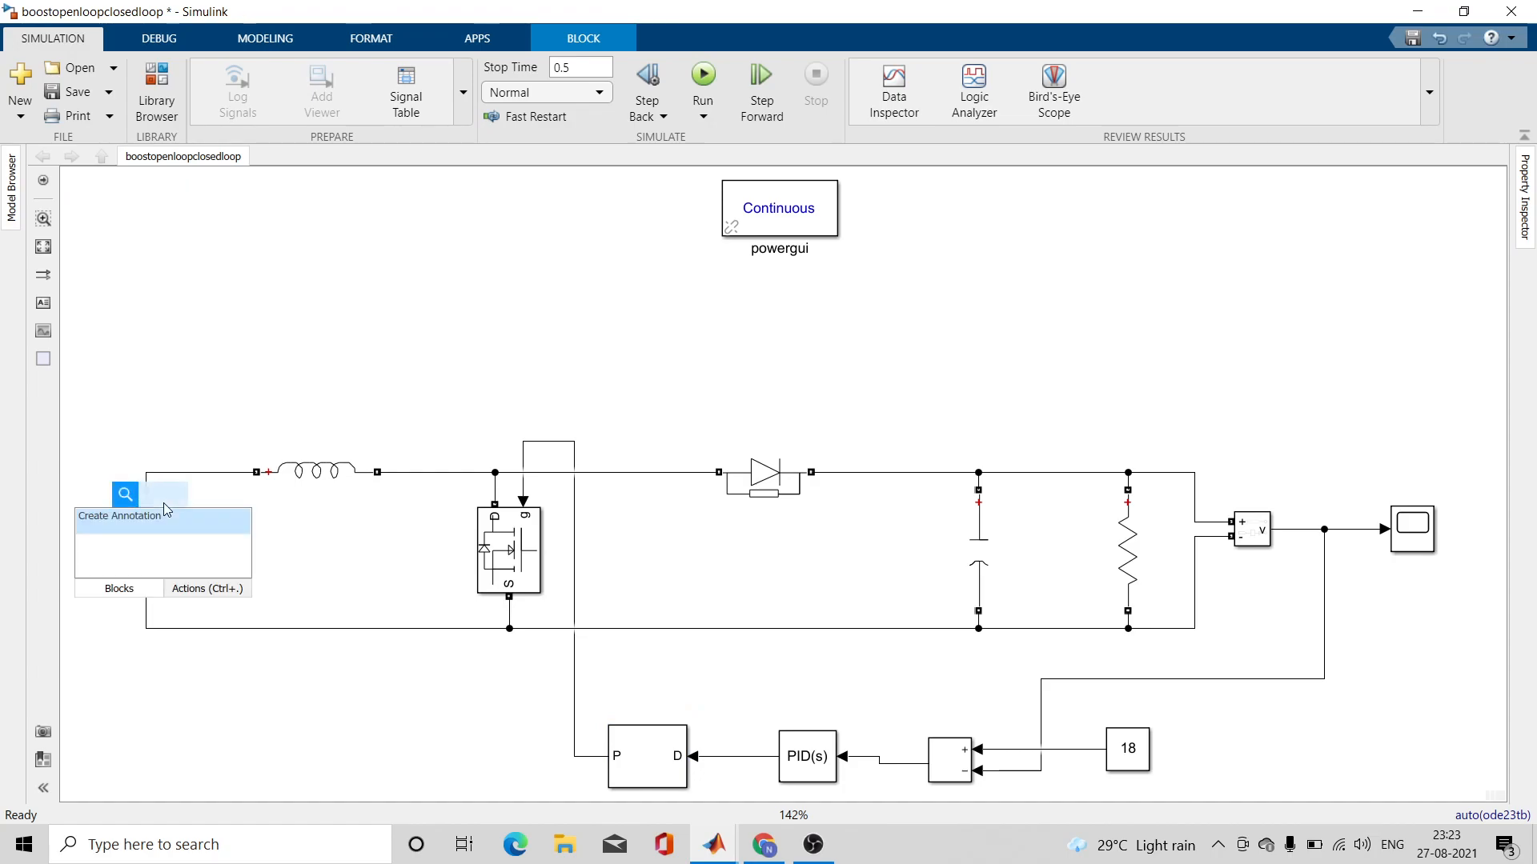
{"action": "left_click", "coordinate": [195, 385]}
{"action": "left_click", "coordinate": [147, 528]}
{"action": "double_click", "coordinate": [147, 528]}
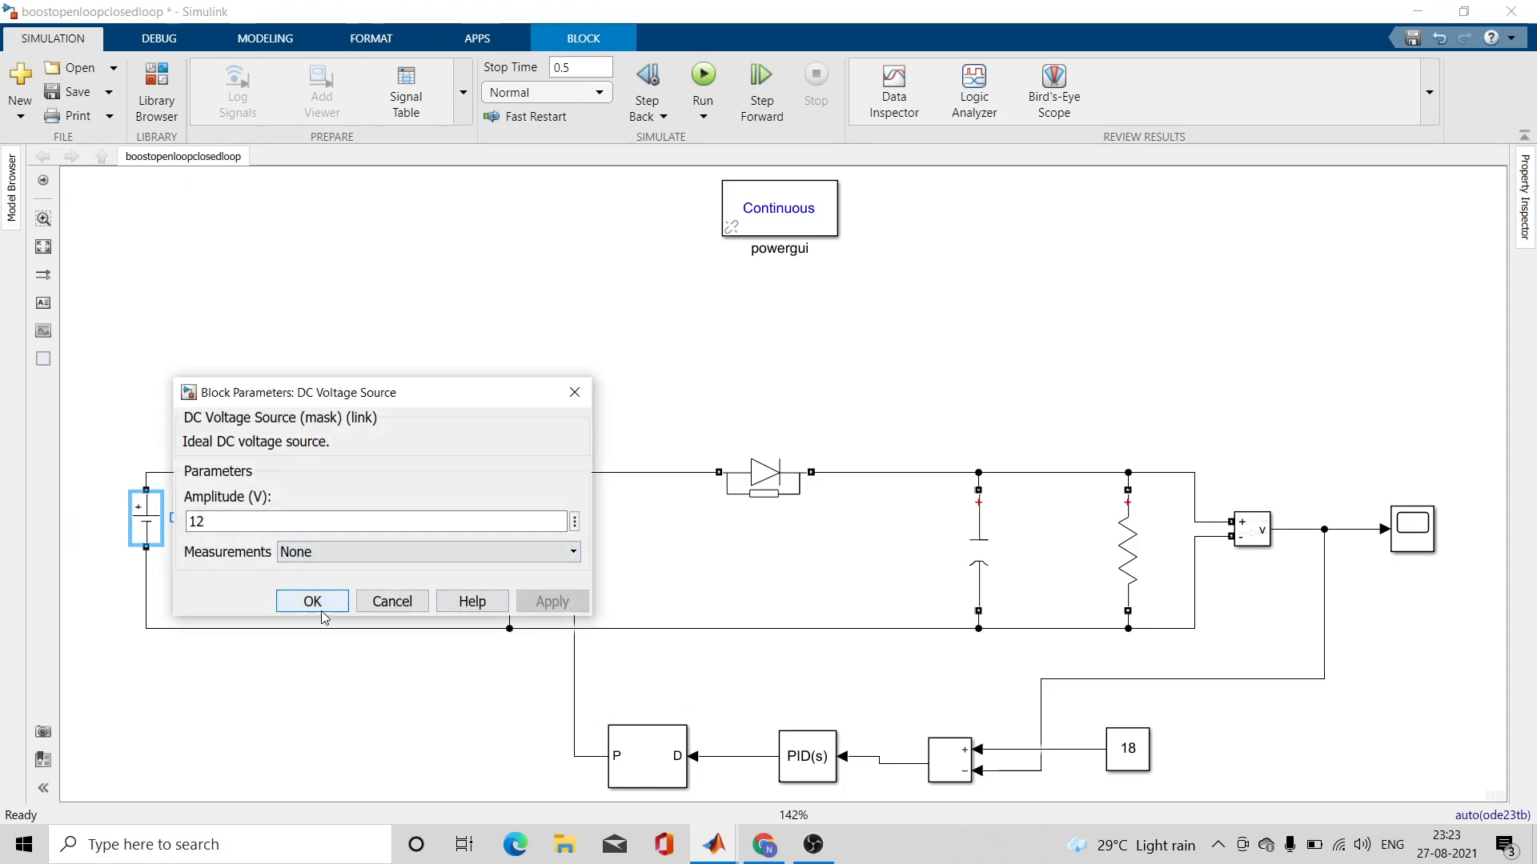
{"action": "left_click", "coordinate": [312, 602]}
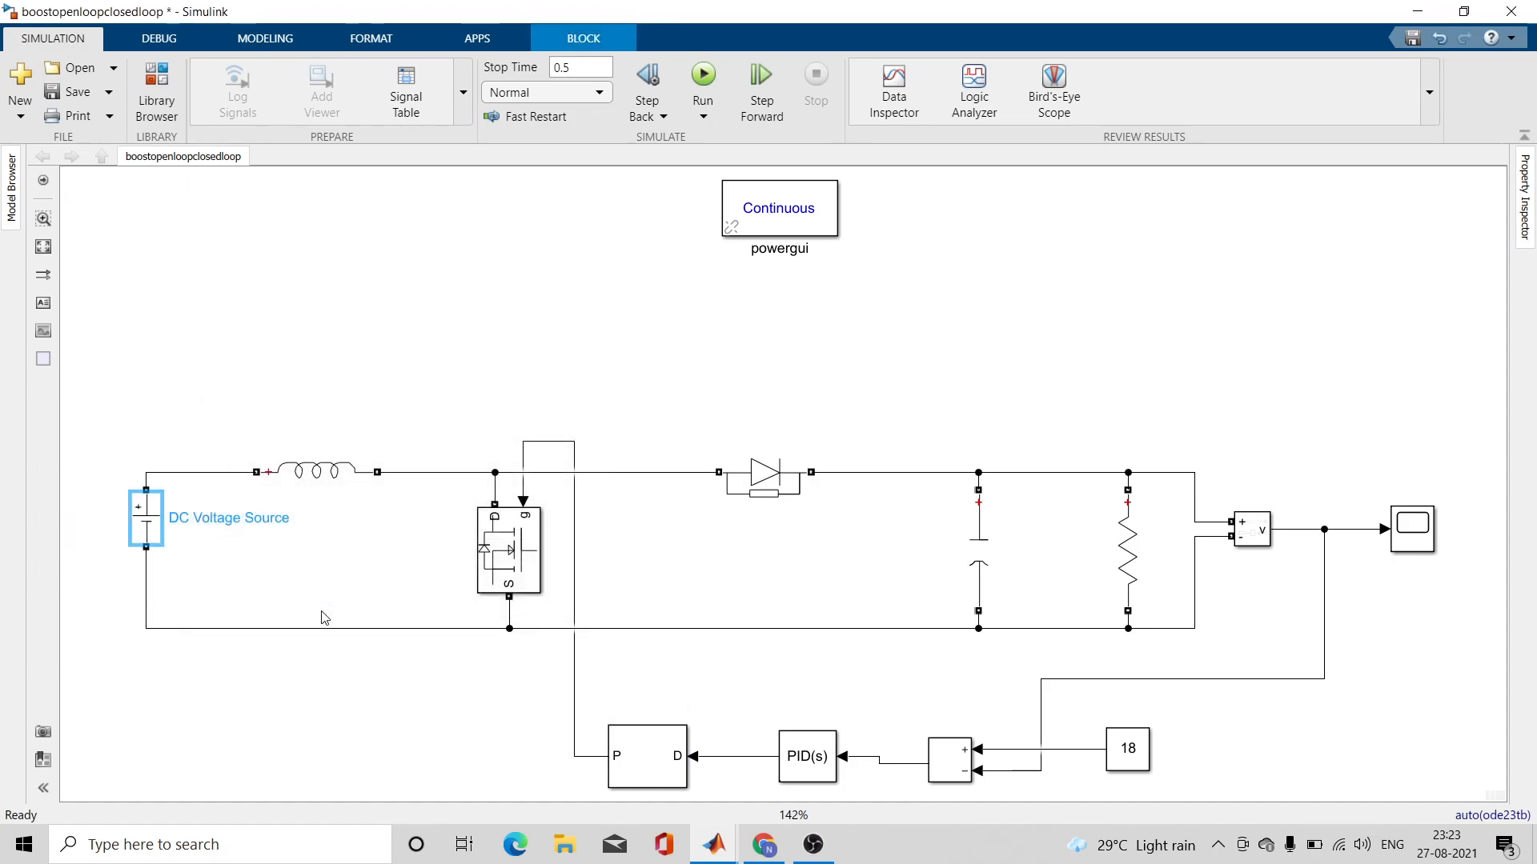
- Run the closed-loop simulation, view the output voltage on the Scope, and minimize the Scope window
{"action": "left_click", "coordinate": [702, 75]}
{"action": "double_click", "coordinate": [1407, 540]}
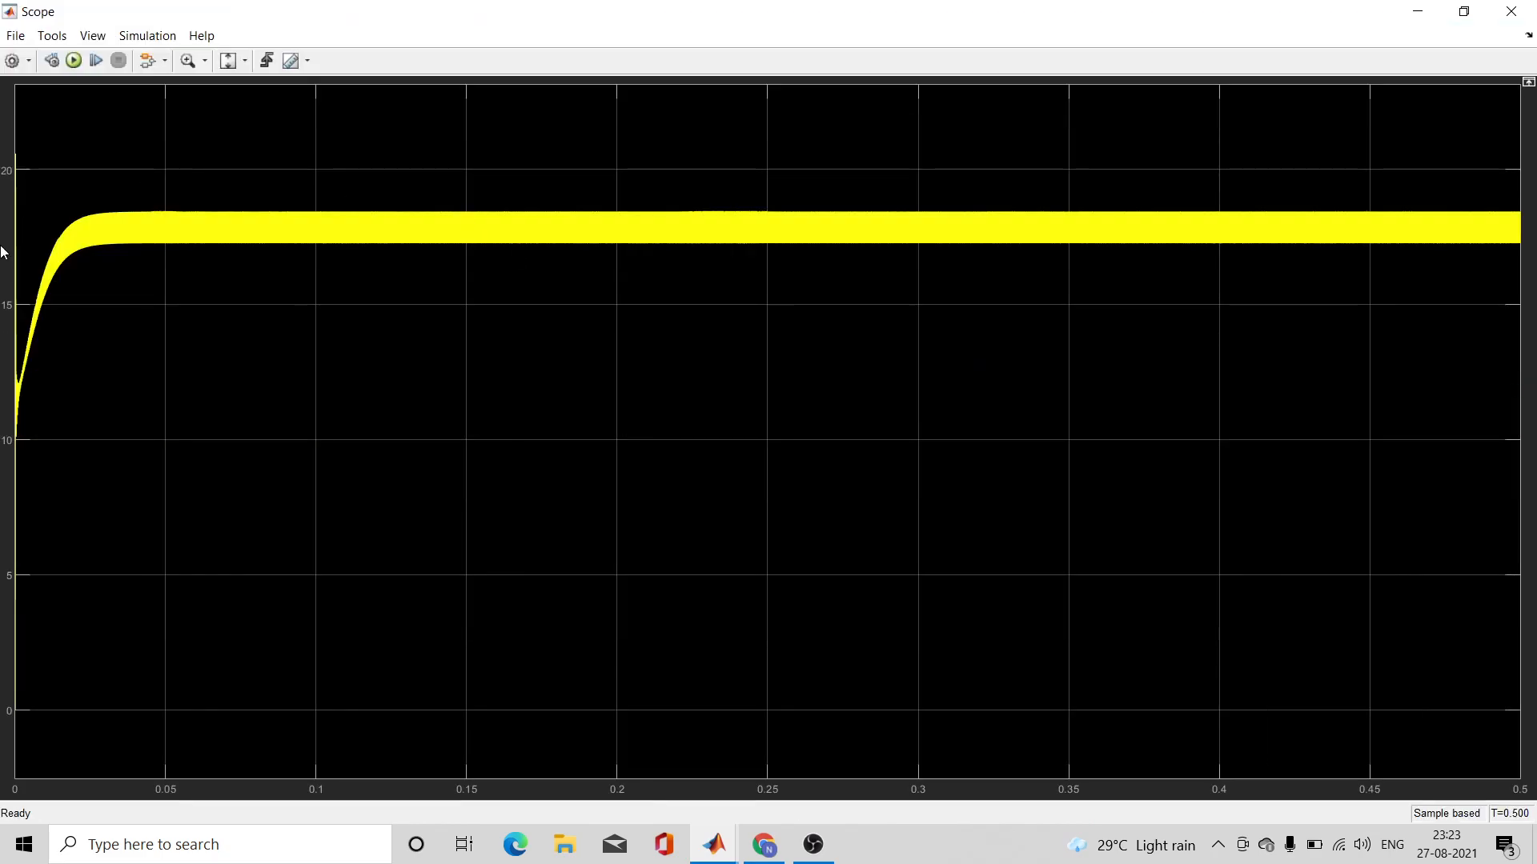
{"action": "left_click", "coordinate": [1417, 11]}
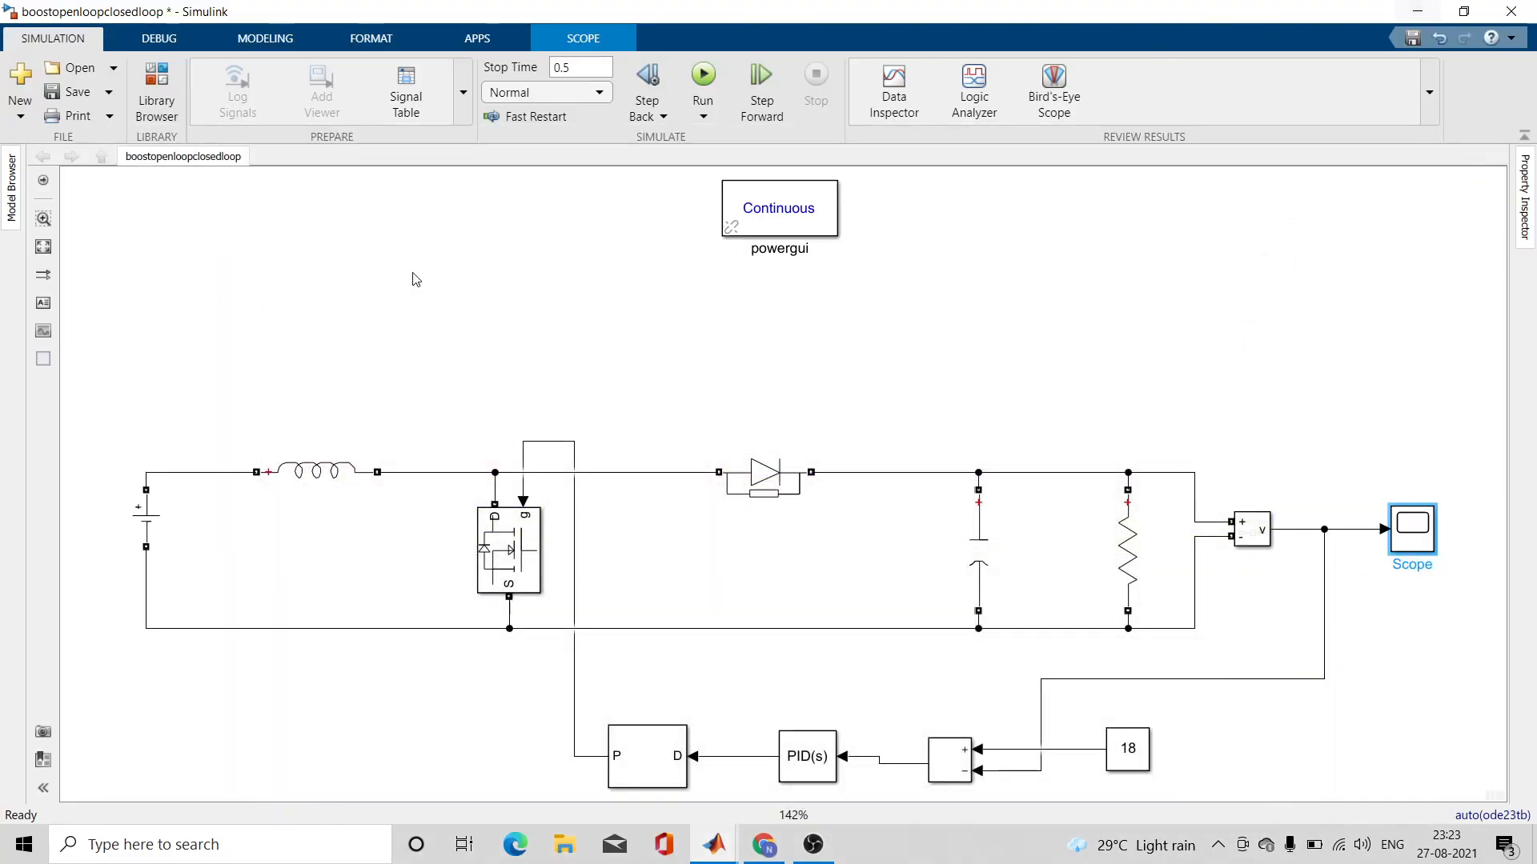
- Set the DC Voltage Source's amplitude to 8 V and apply the change
{"action": "double_click", "coordinate": [144, 524]}
{"action": "double_click", "coordinate": [224, 527]}
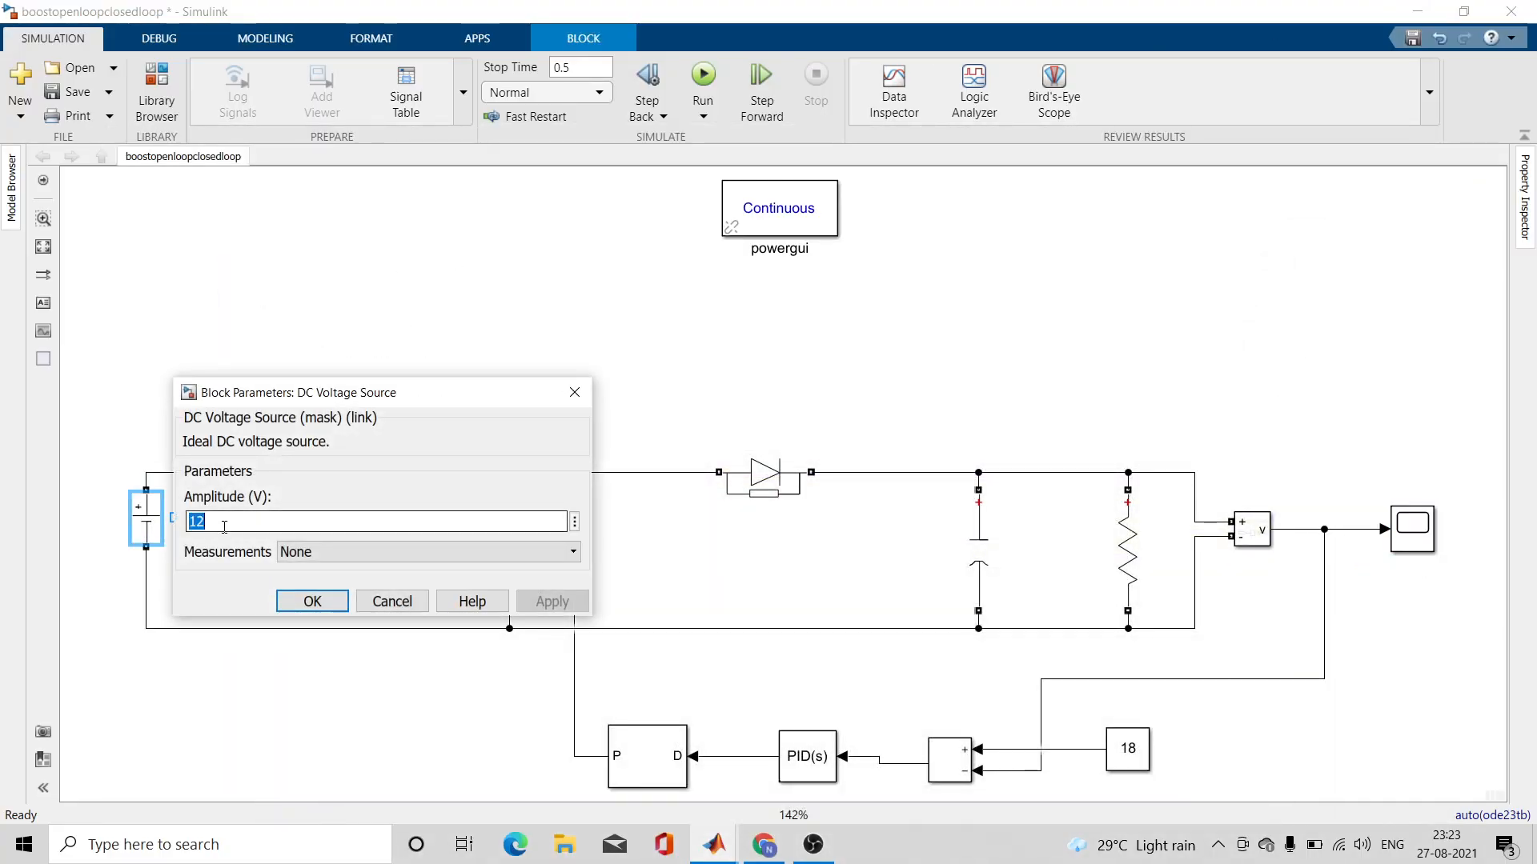
{"action": "type", "text": "8"}
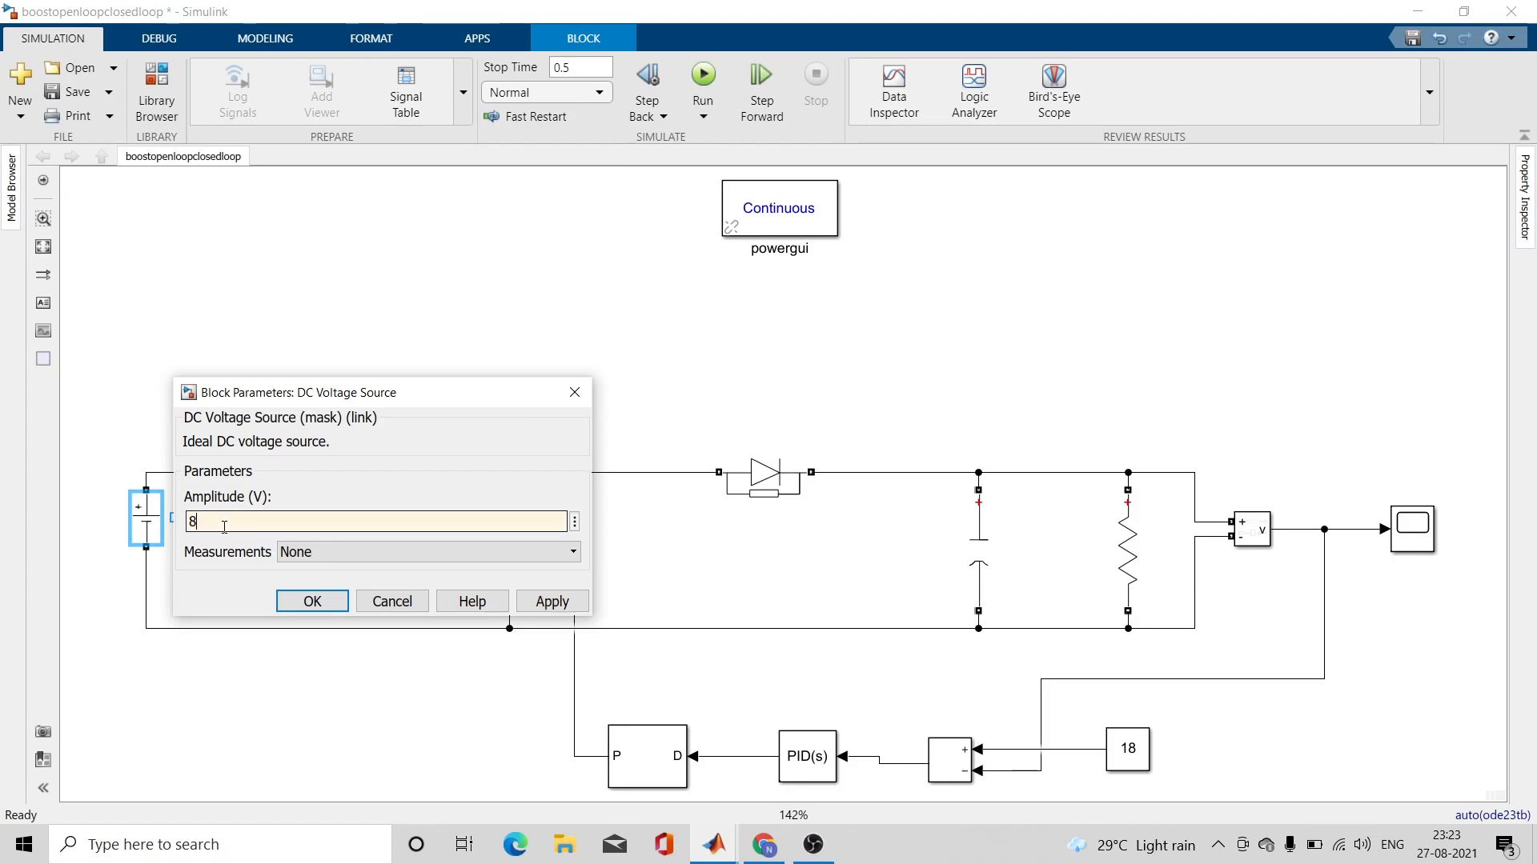
{"action": "left_click", "coordinate": [547, 613]}
{"action": "left_click", "coordinate": [316, 601]}
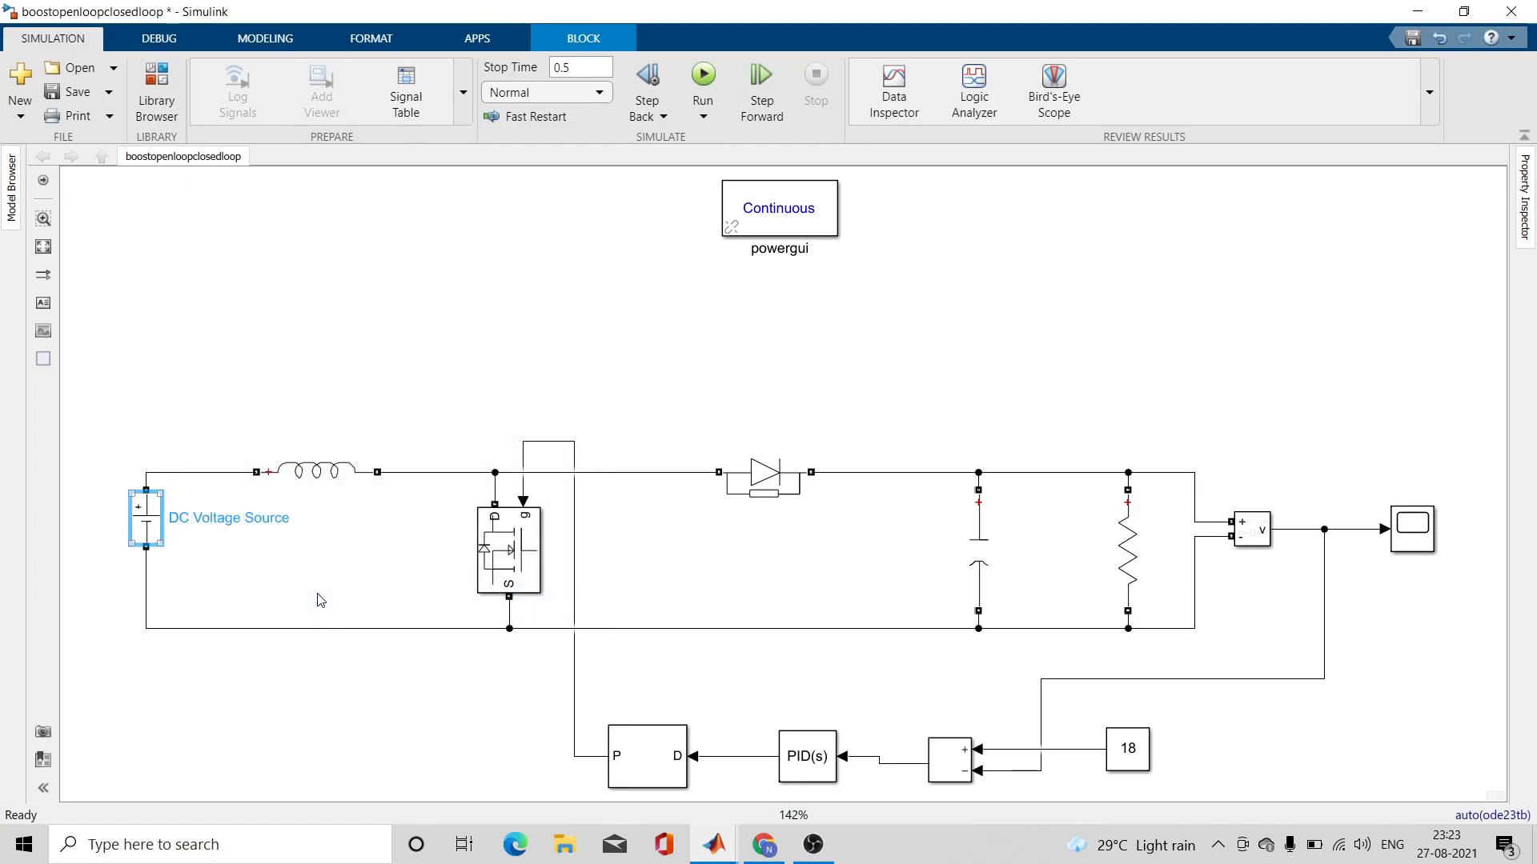
- Run the closed-loop simulation with the 8 V input, view the output voltage on the Scope, and minimize the Scope window
{"action": "left_click", "coordinate": [701, 79]}
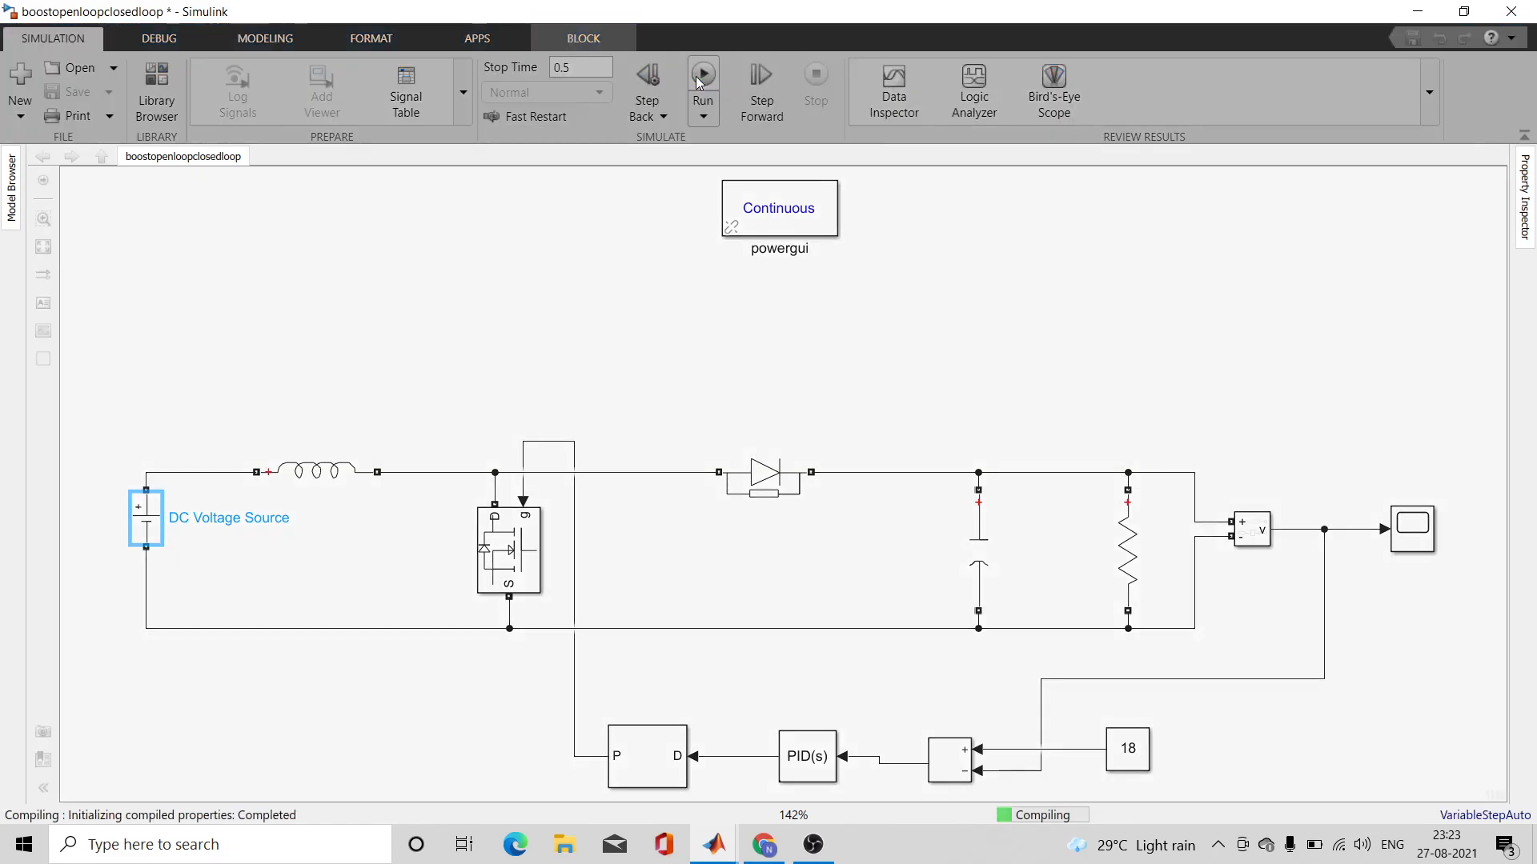
{"action": "left_click", "coordinate": [1415, 525]}
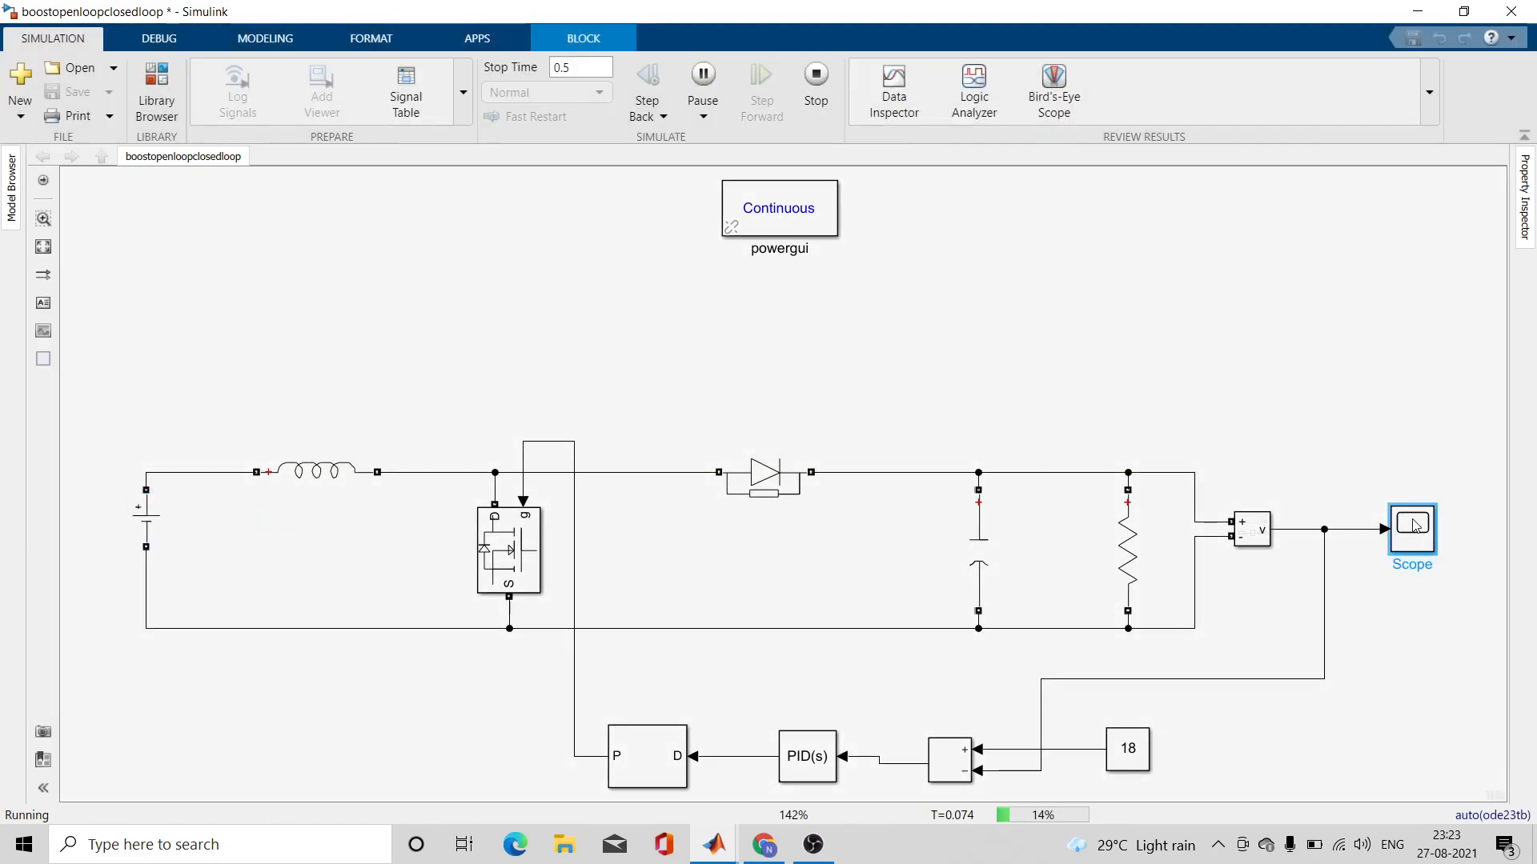
{"action": "double_click", "coordinate": [1415, 525]}
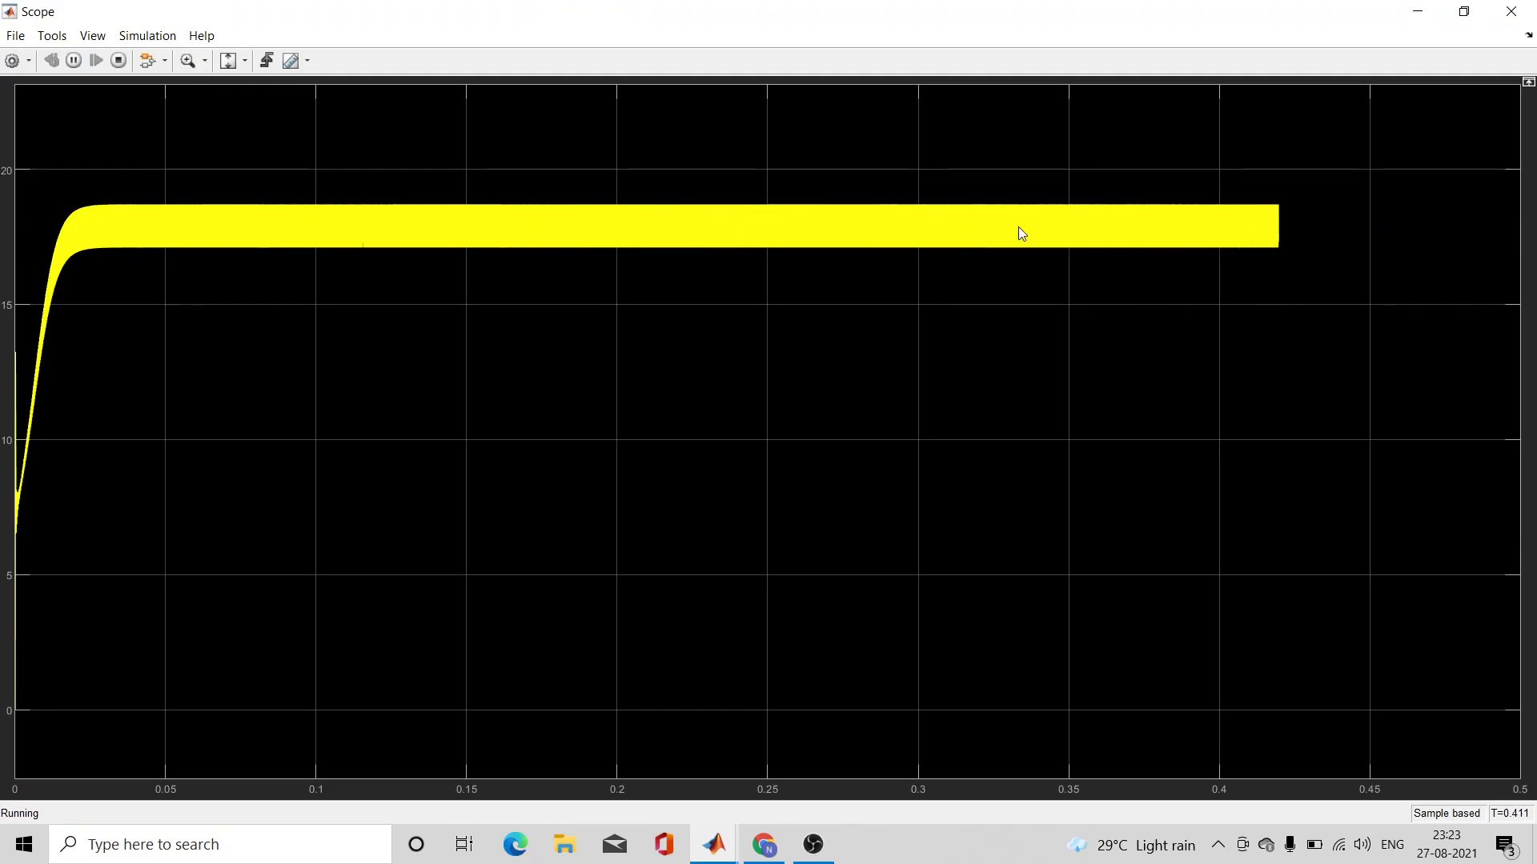
{"action": "left_click", "coordinate": [1424, 12]}
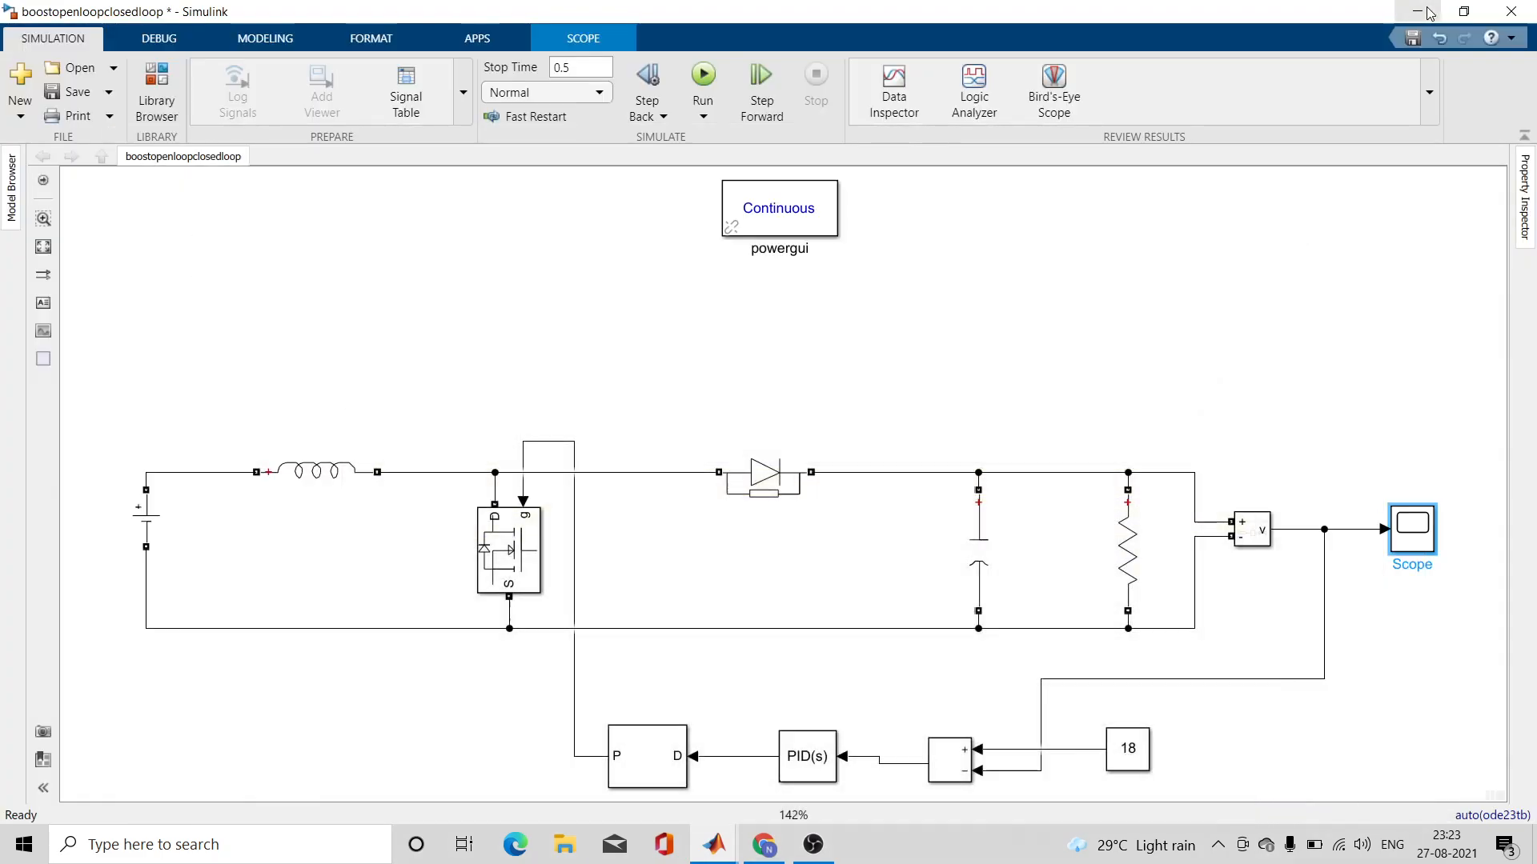
- Set the DC Voltage Source's amplitude to 15 V and apply the change
{"action": "double_click", "coordinate": [145, 519]}
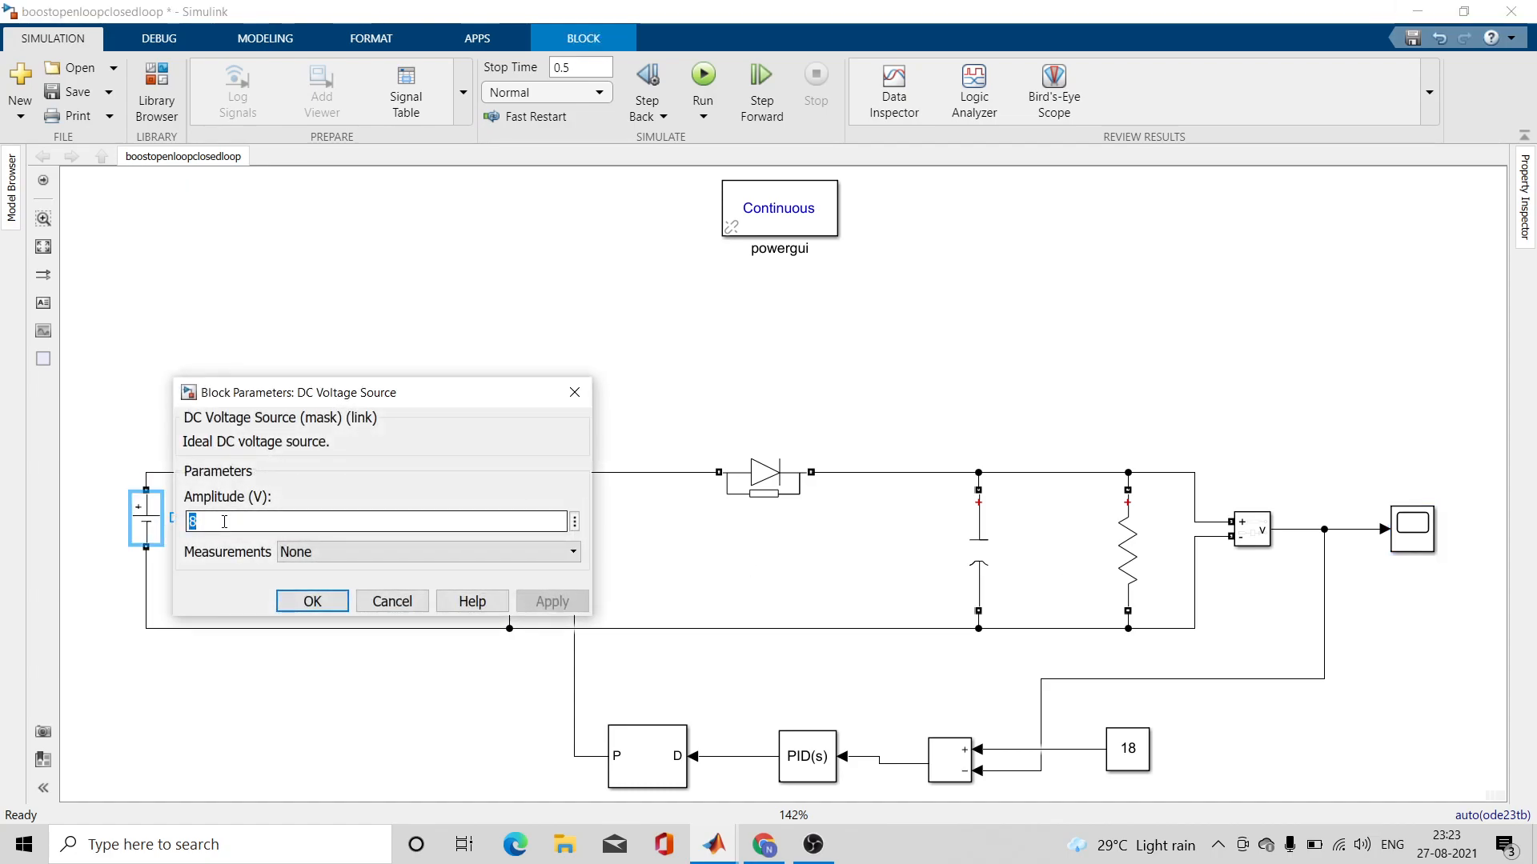
{"action": "type", "text": "15"}
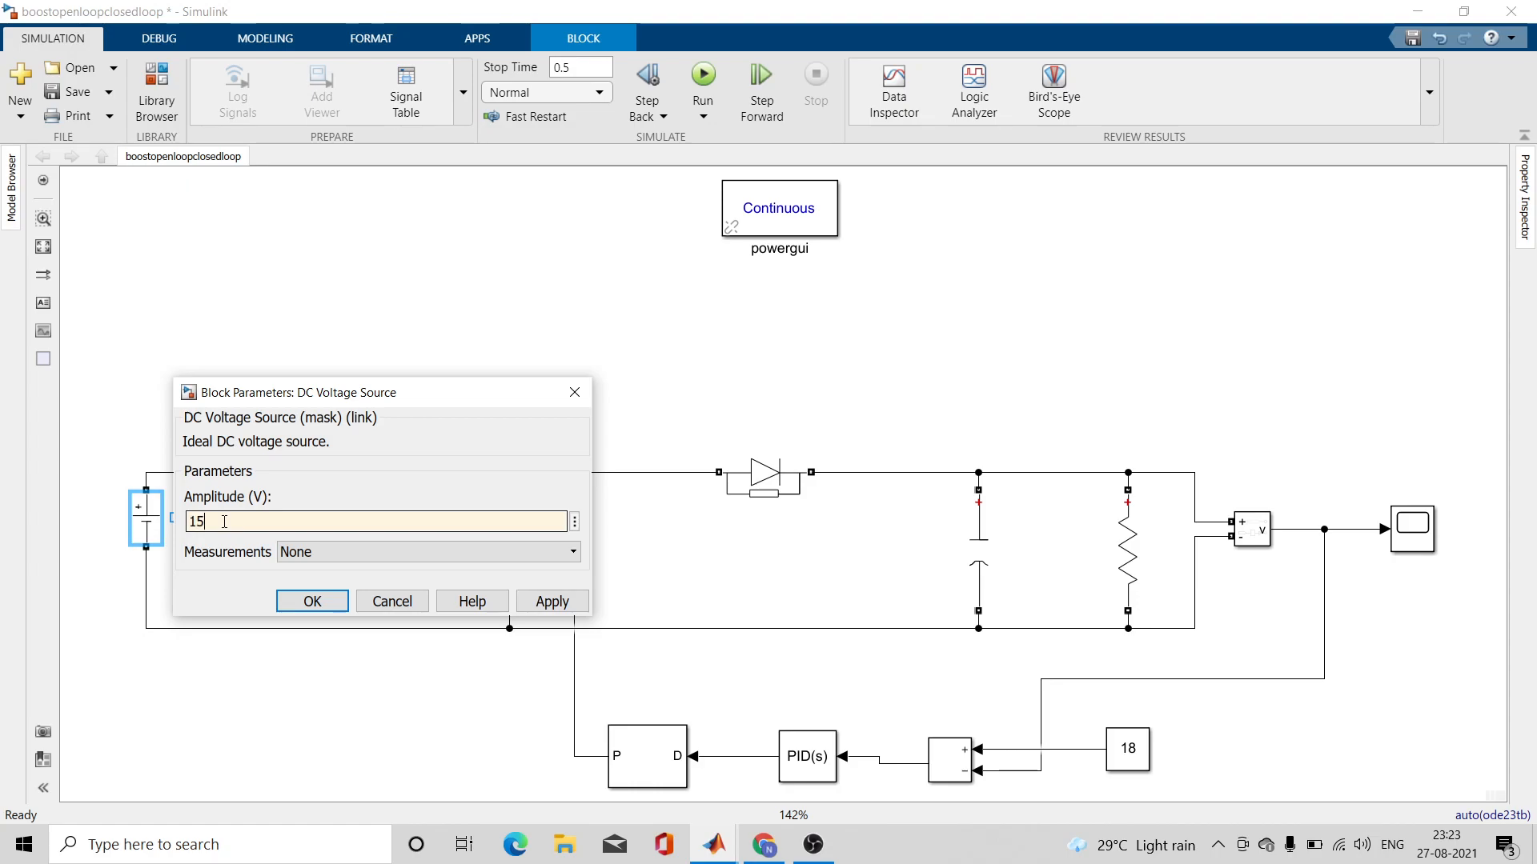
{"action": "left_click", "coordinate": [573, 604]}
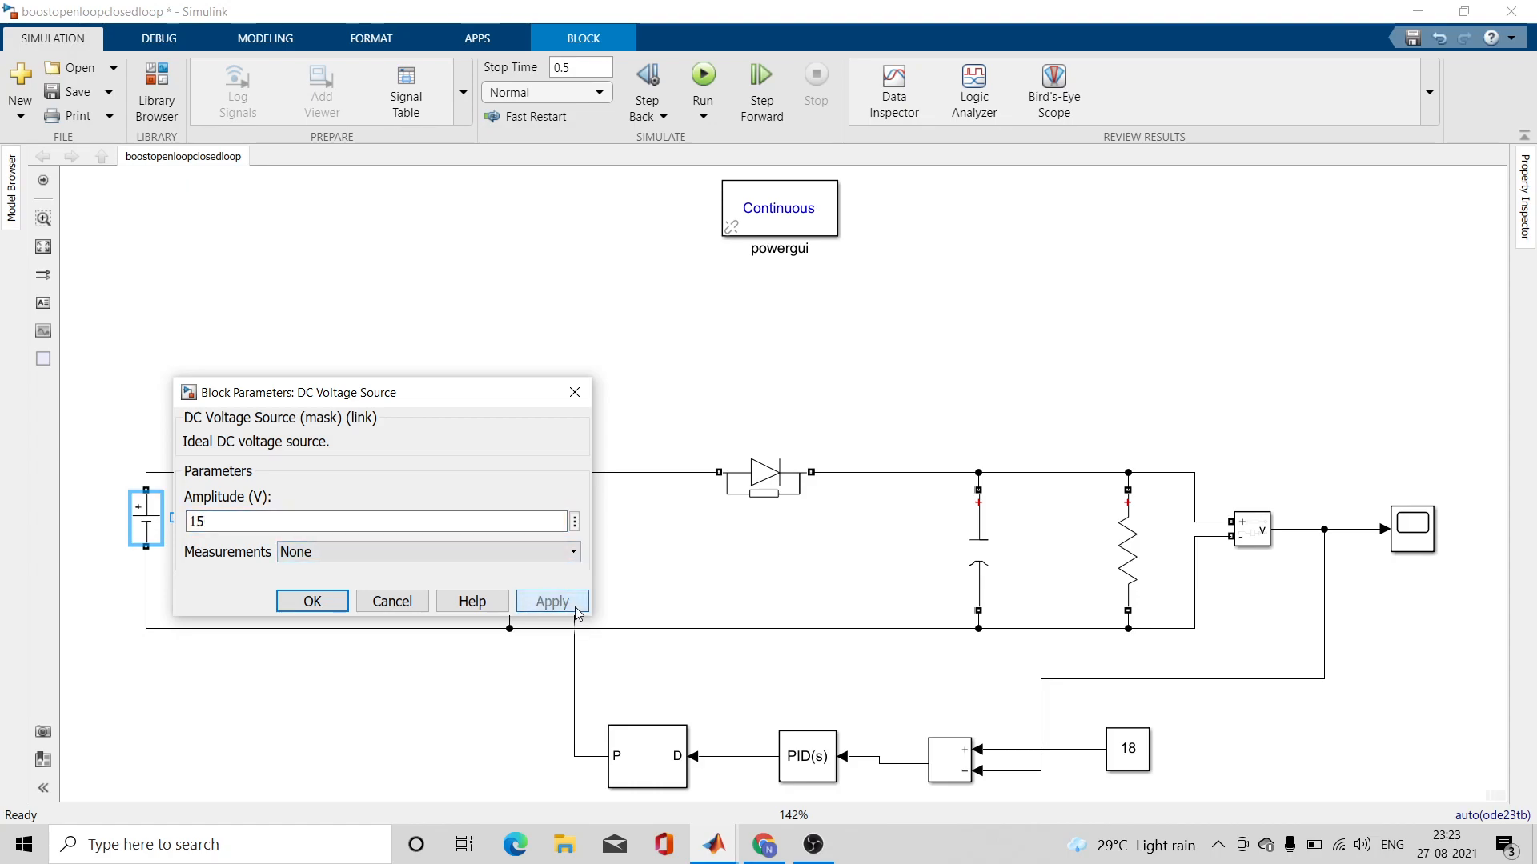
{"action": "left_click", "coordinate": [336, 606]}
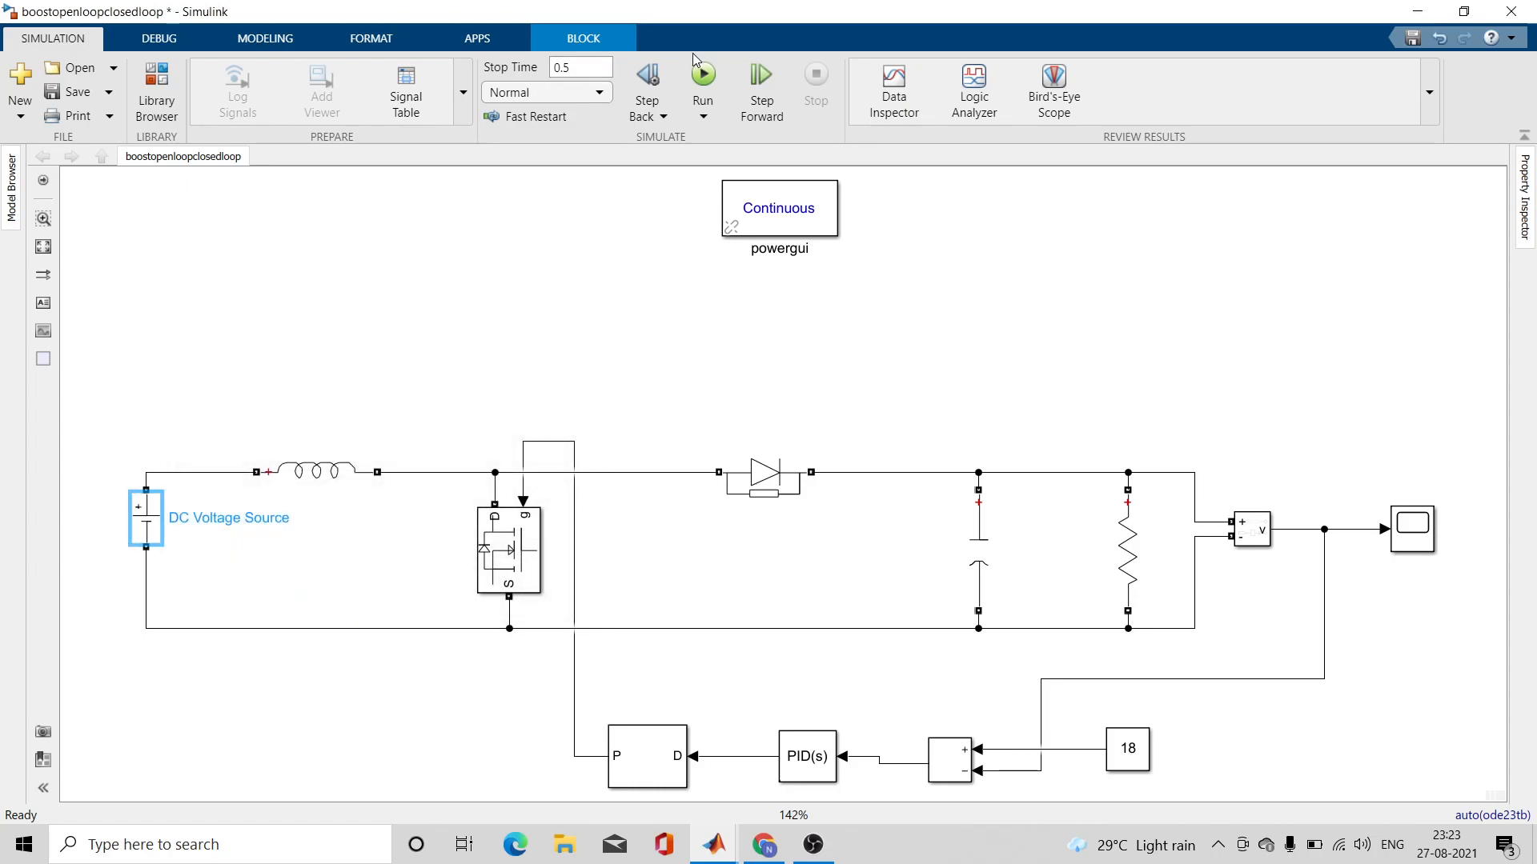
- Run the closed-loop simulation with the 15 V input, view the output voltage on the Scope, and minimize the Scope window
{"action": "left_click", "coordinate": [703, 76]}
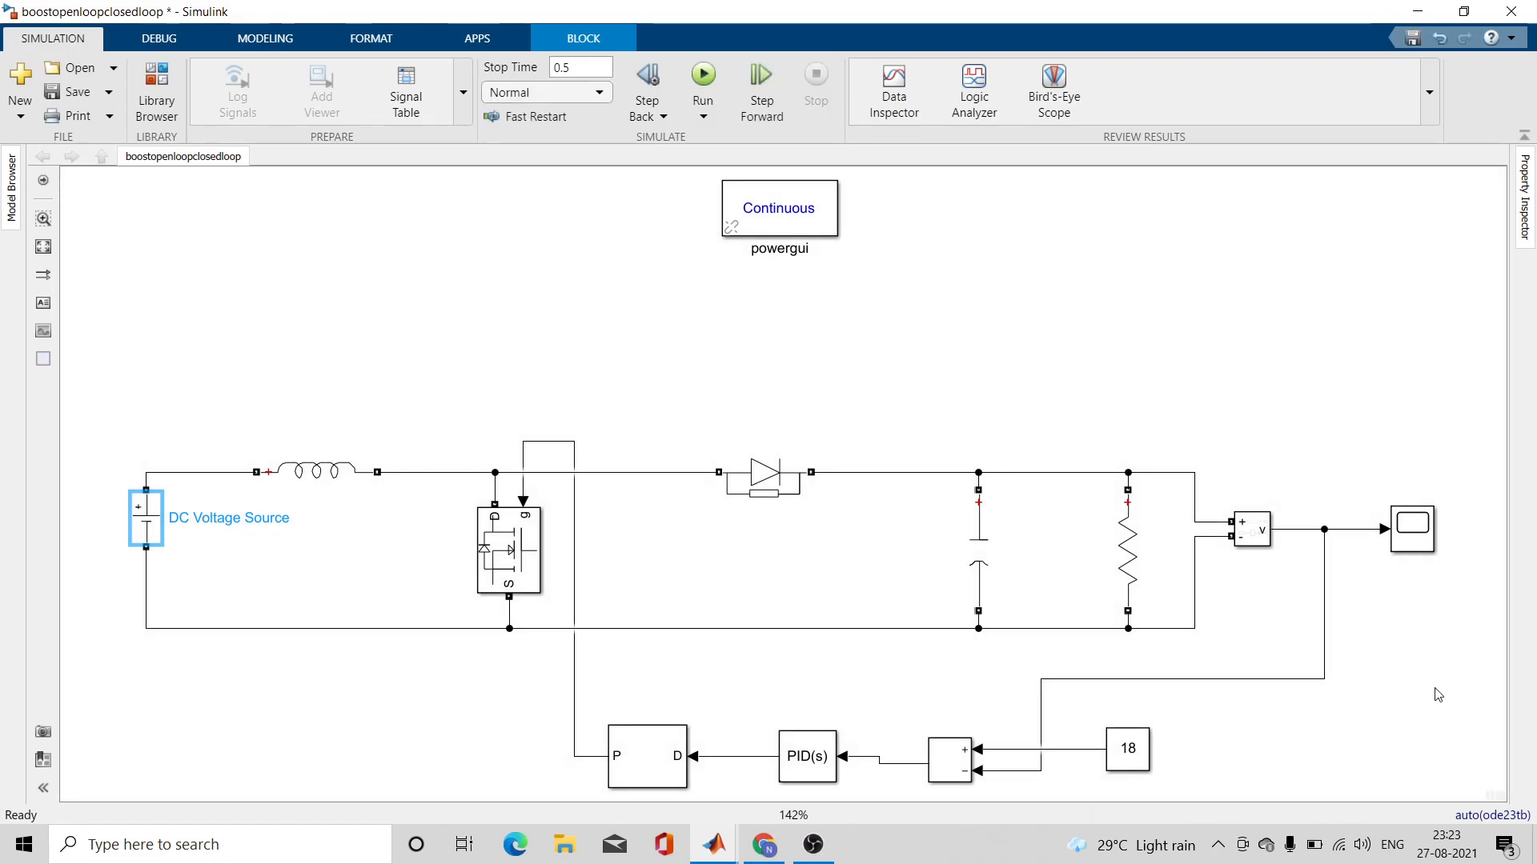
{"action": "double_click", "coordinate": [1405, 541]}
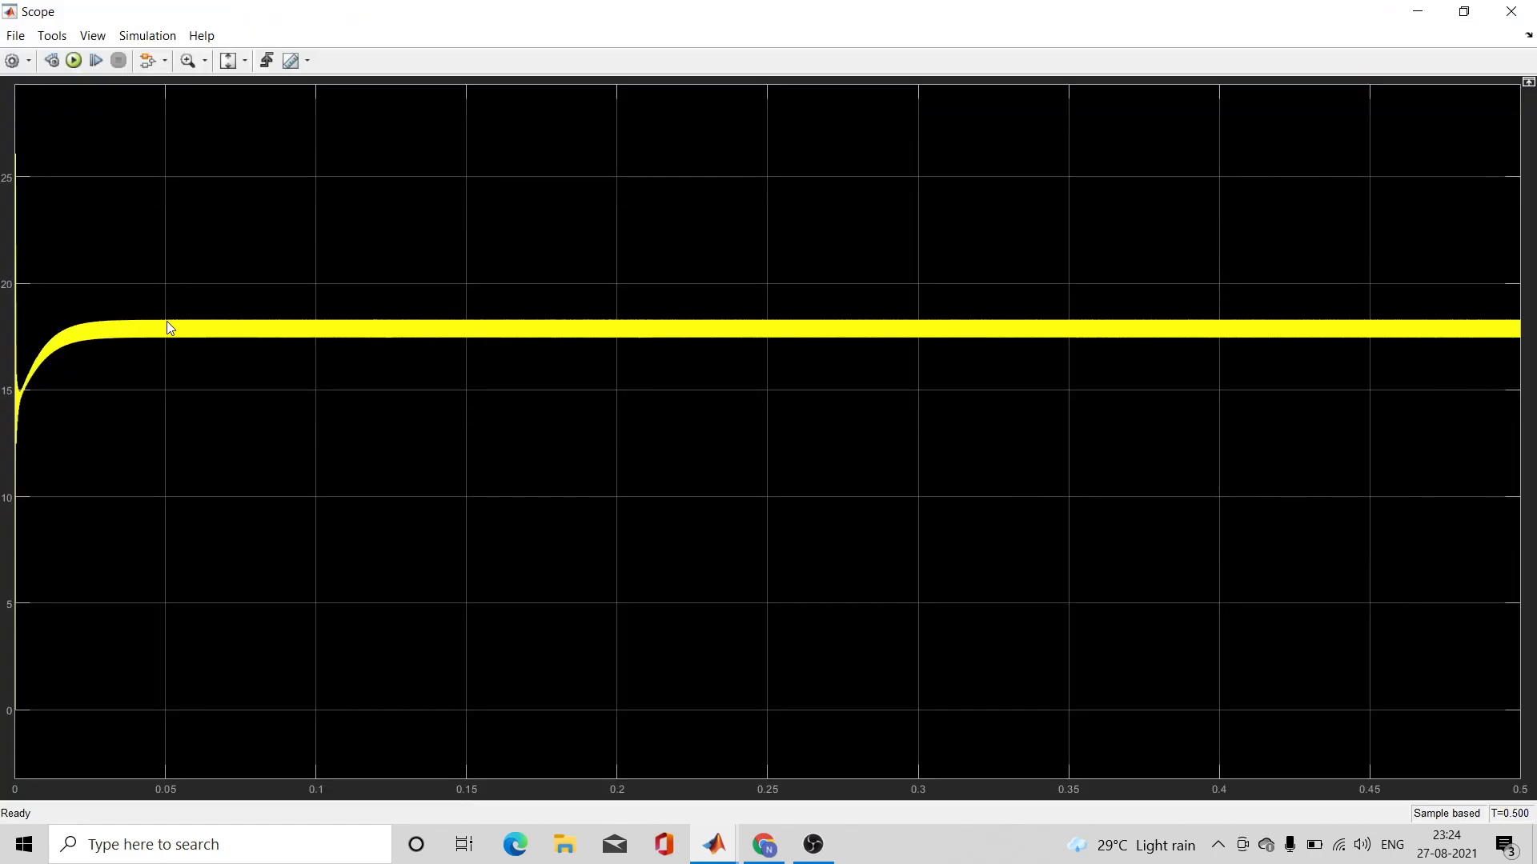
{"action": "left_click", "coordinate": [1417, 11]}
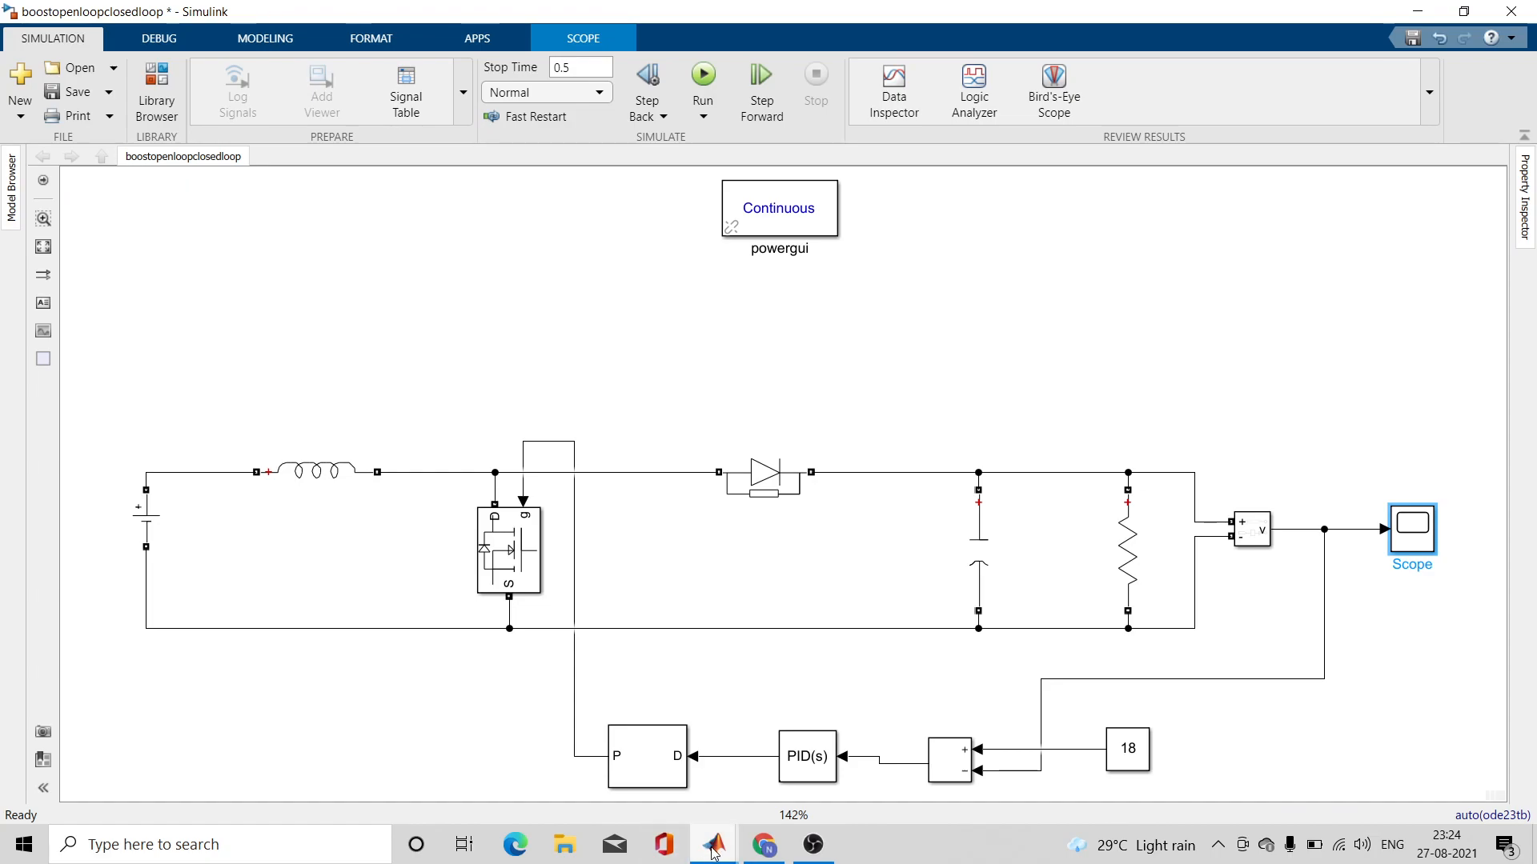
- Switch to the expt4 model window and point out its RMS and Display blocks
{"action": "mouse_move", "coordinate": [714, 851]}
{"action": "left_click", "coordinate": [655, 771]}
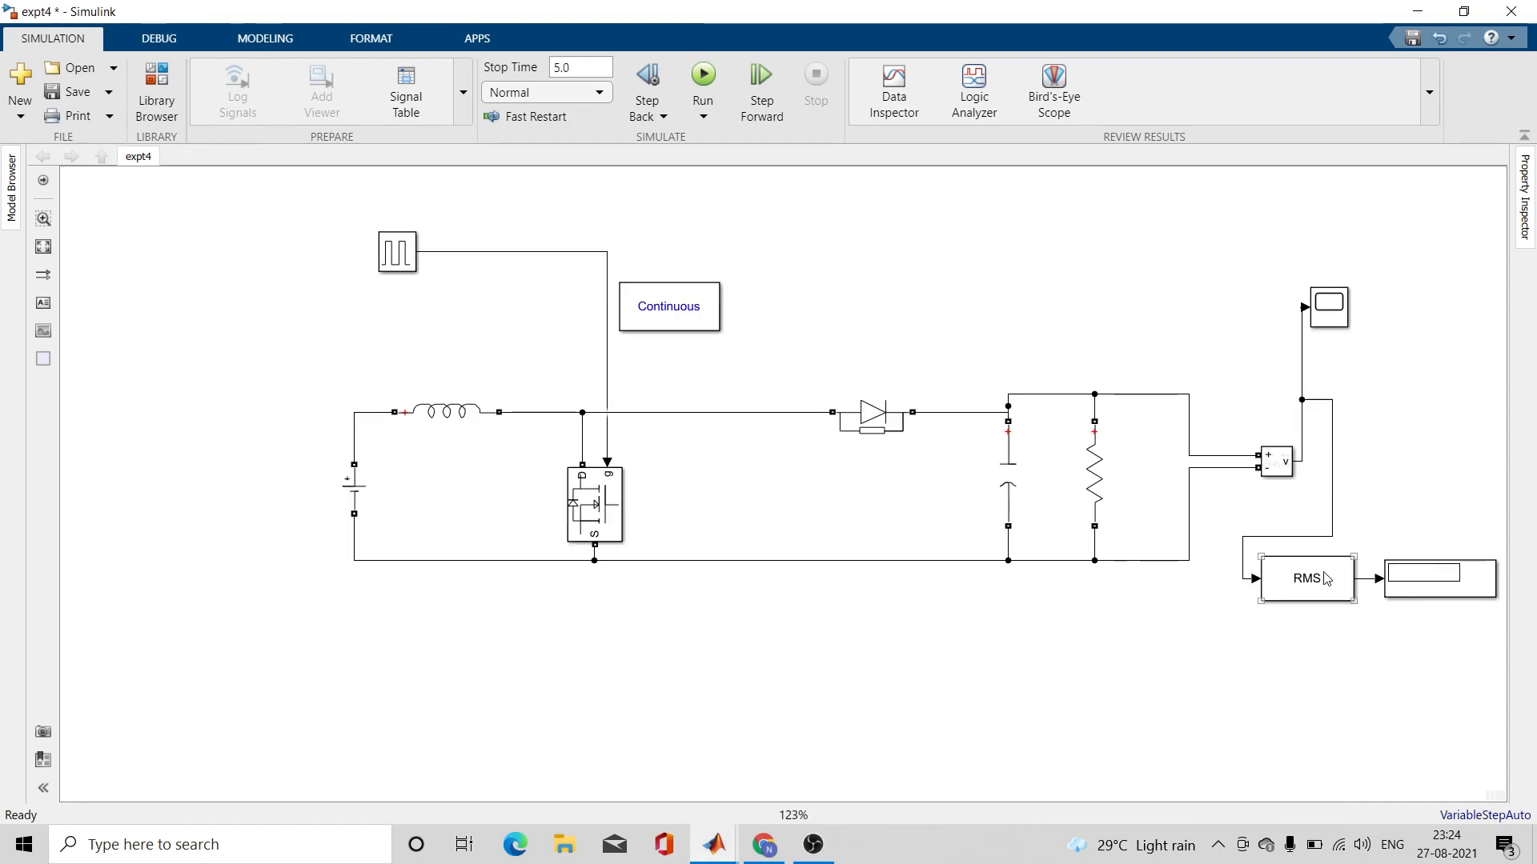
{"action": "left_click", "coordinate": [1419, 577]}
{"action": "left_click", "coordinate": [1326, 589]}
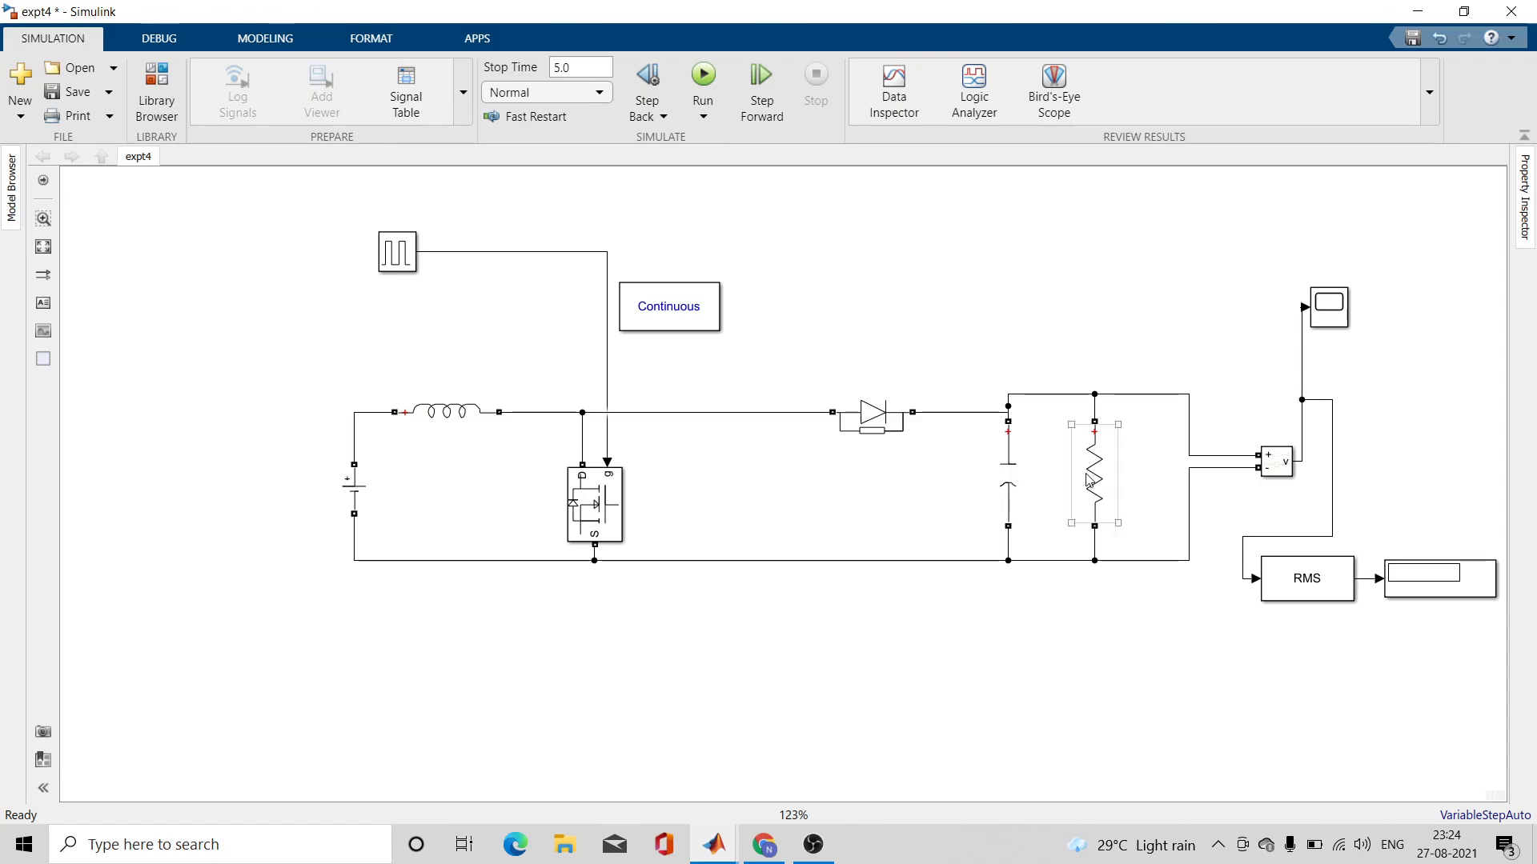
- Search the Simulink library for "rms", locate the RMS block in the results, and minimize the Library Browser
{"action": "left_click", "coordinate": [156, 92]}
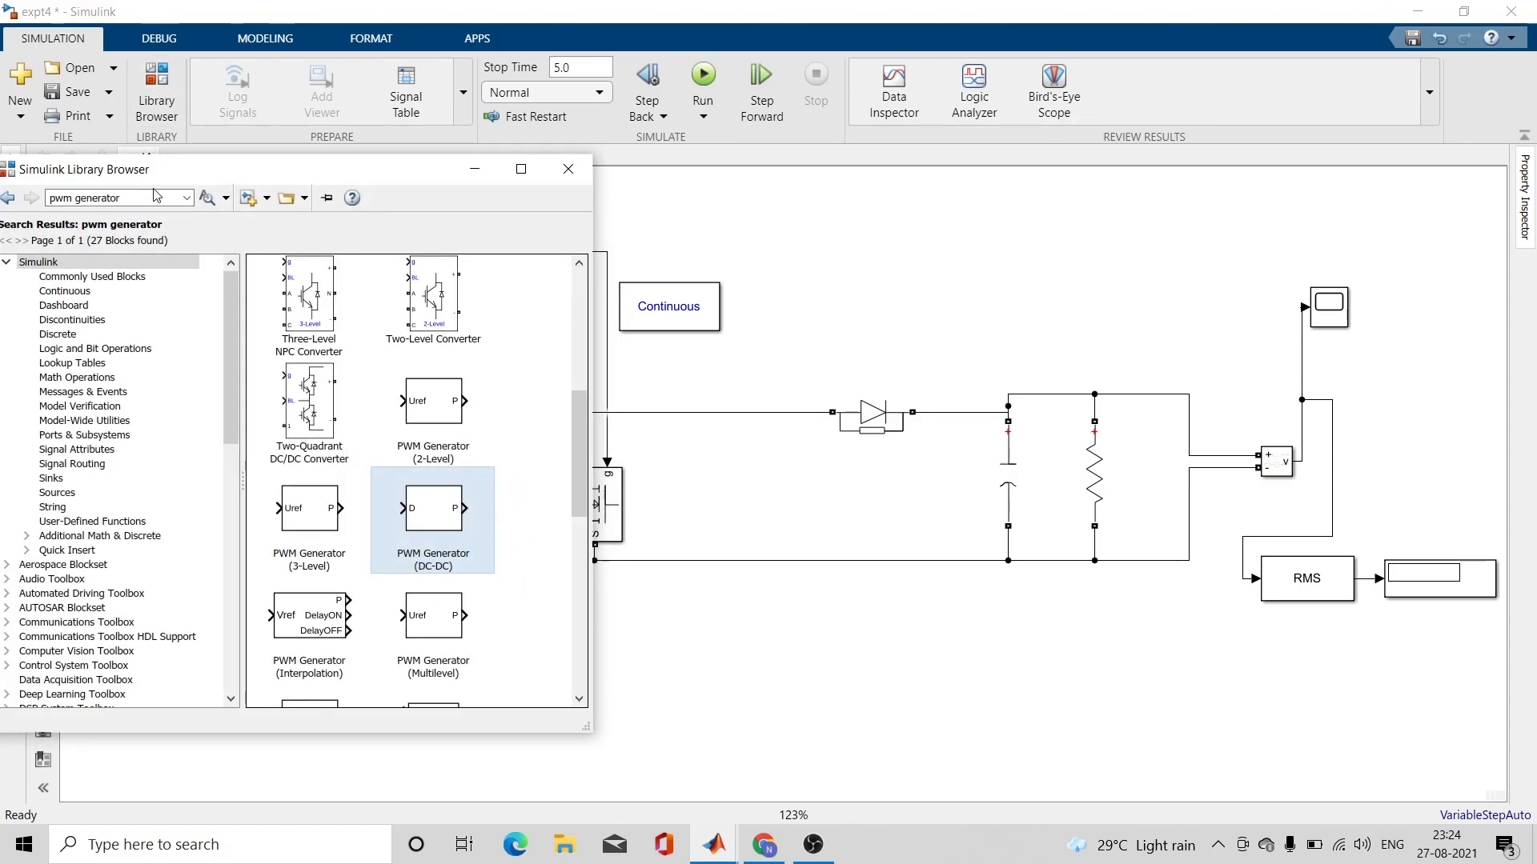
{"action": "left_click", "coordinate": [158, 198]}
{"action": "type", "text": "rms"}
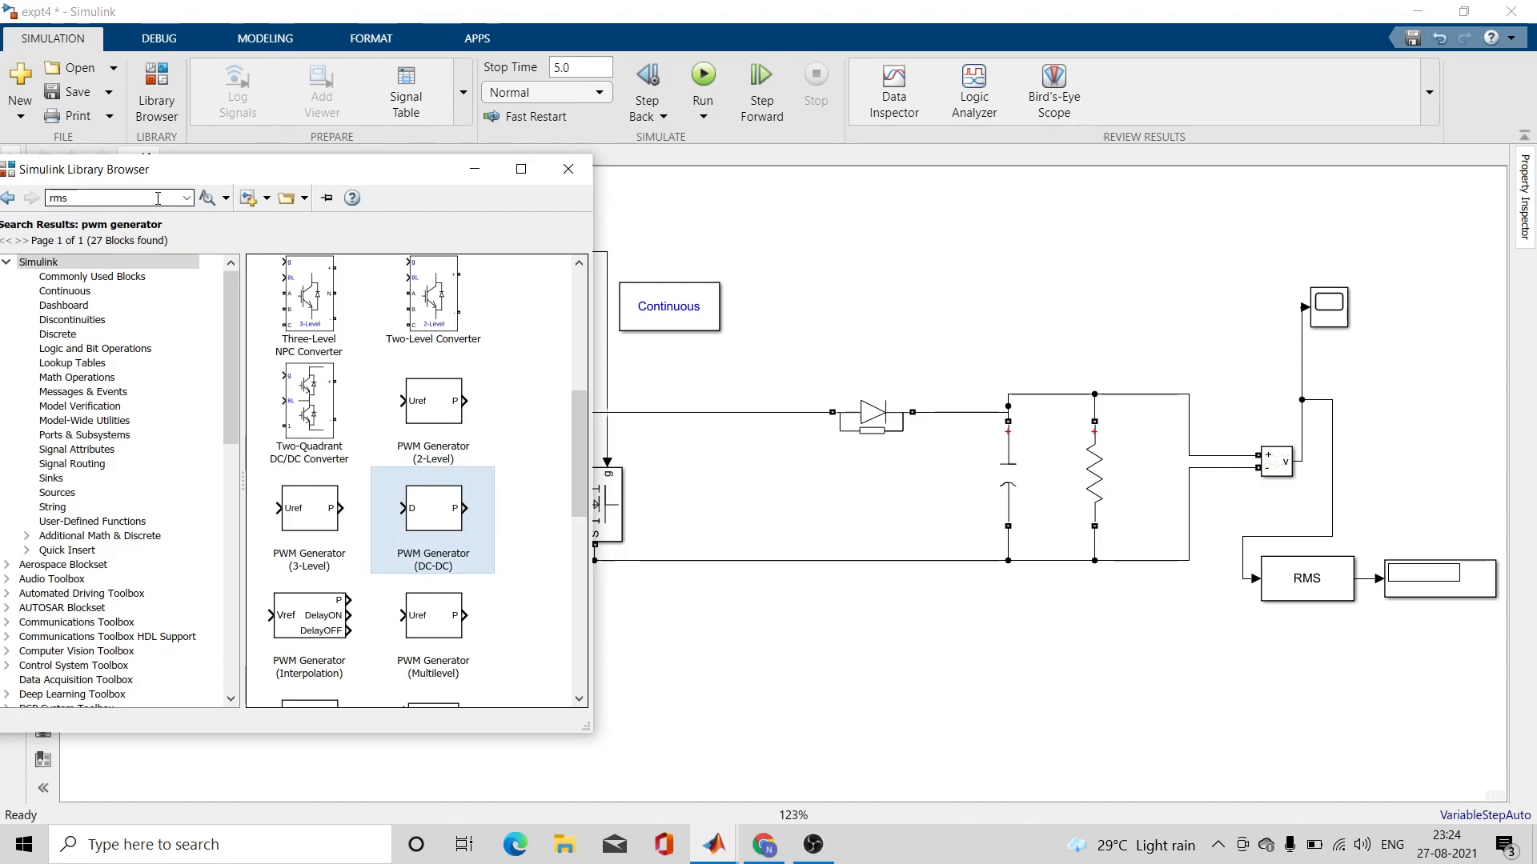
{"action": "key", "text": "Return"}
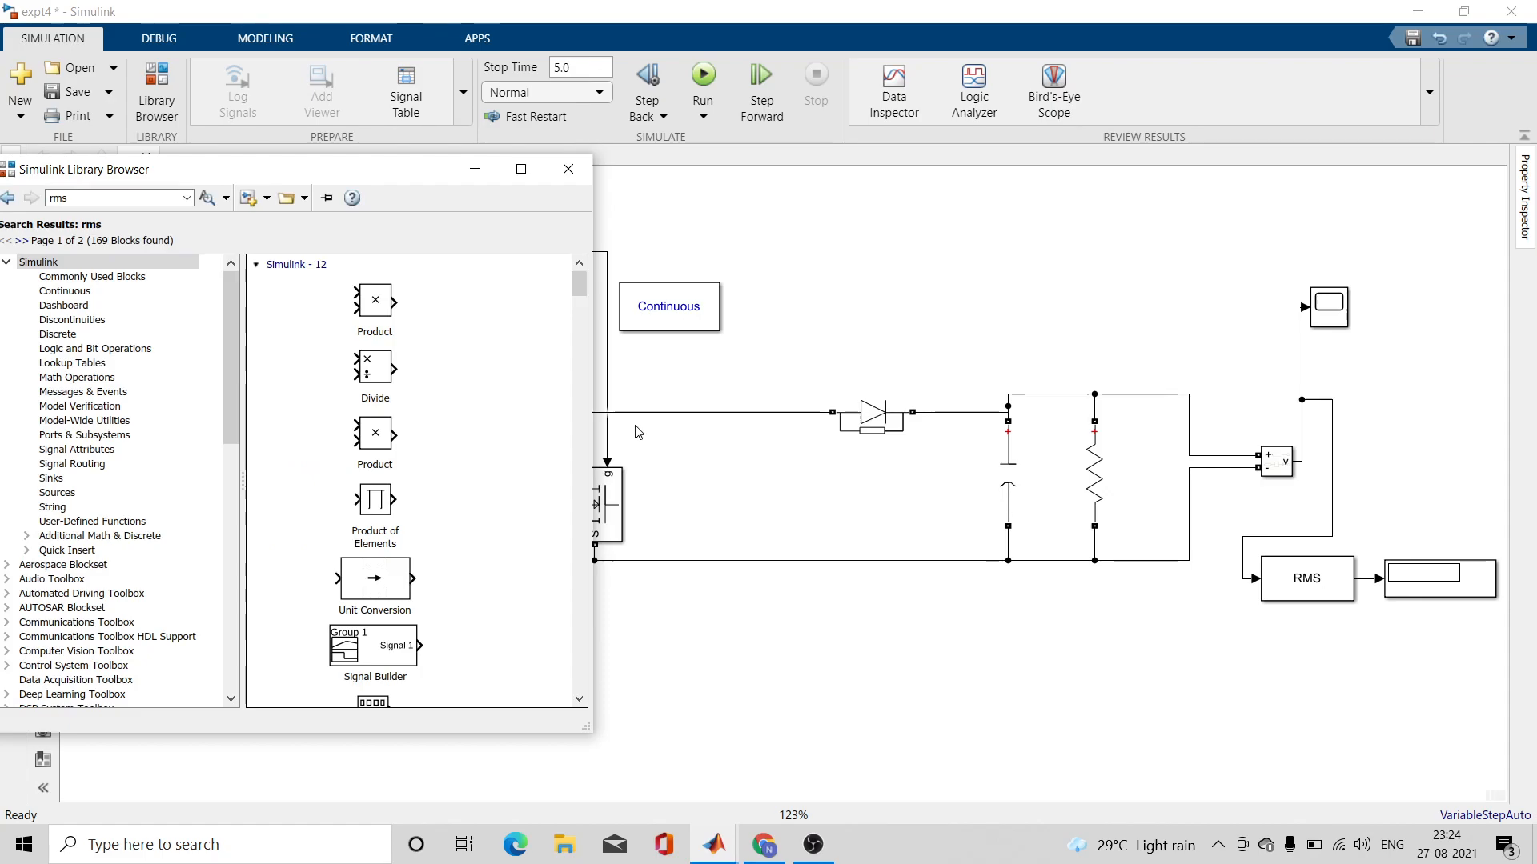
{"action": "left_click_drag", "start_coordinate": [578, 289], "coordinate": [601, 561]}
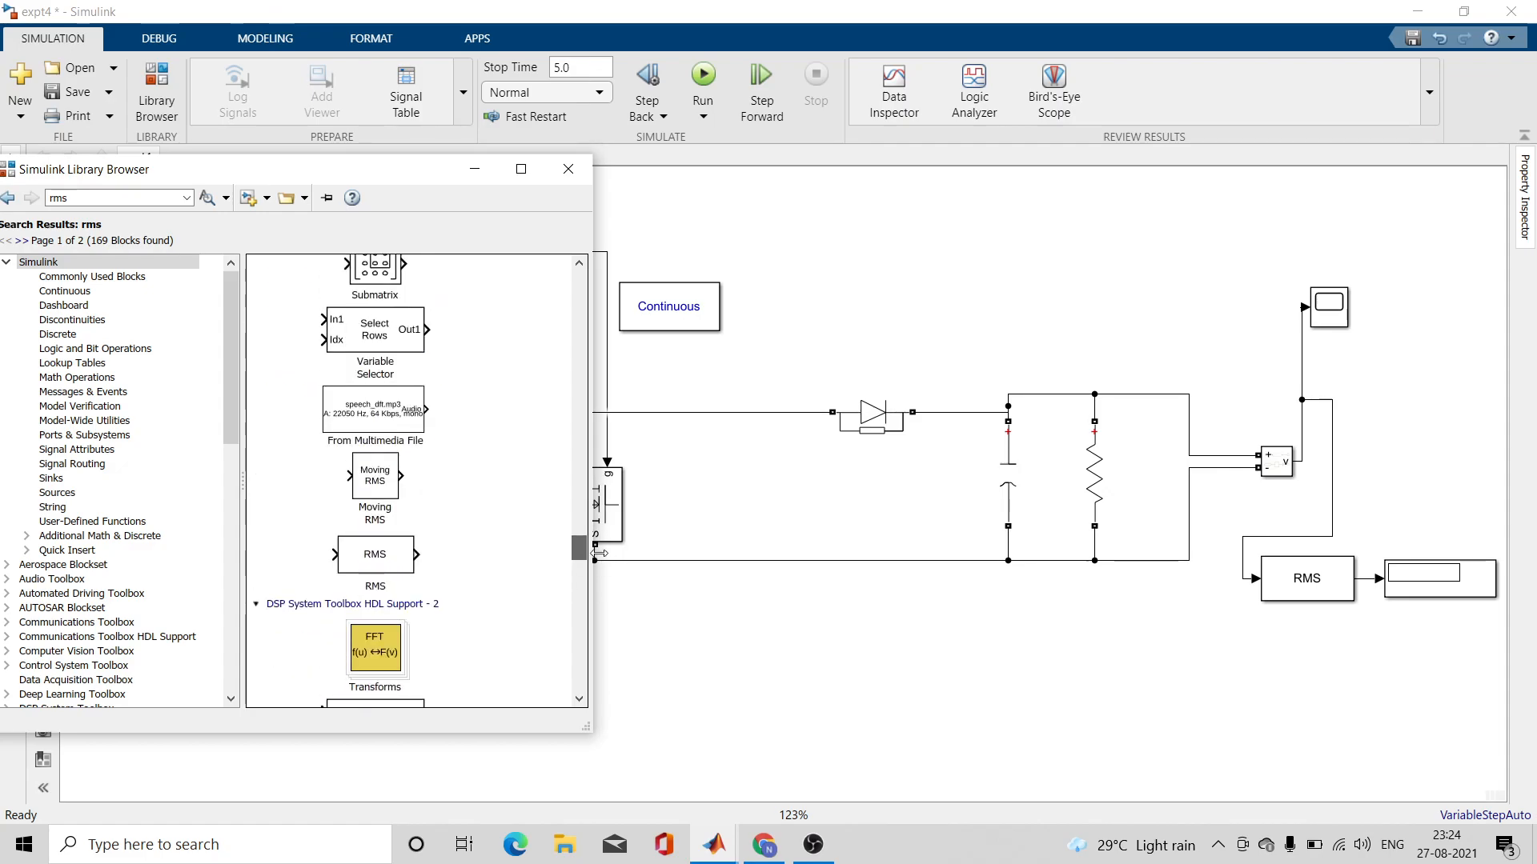
{"action": "left_click", "coordinate": [474, 169]}
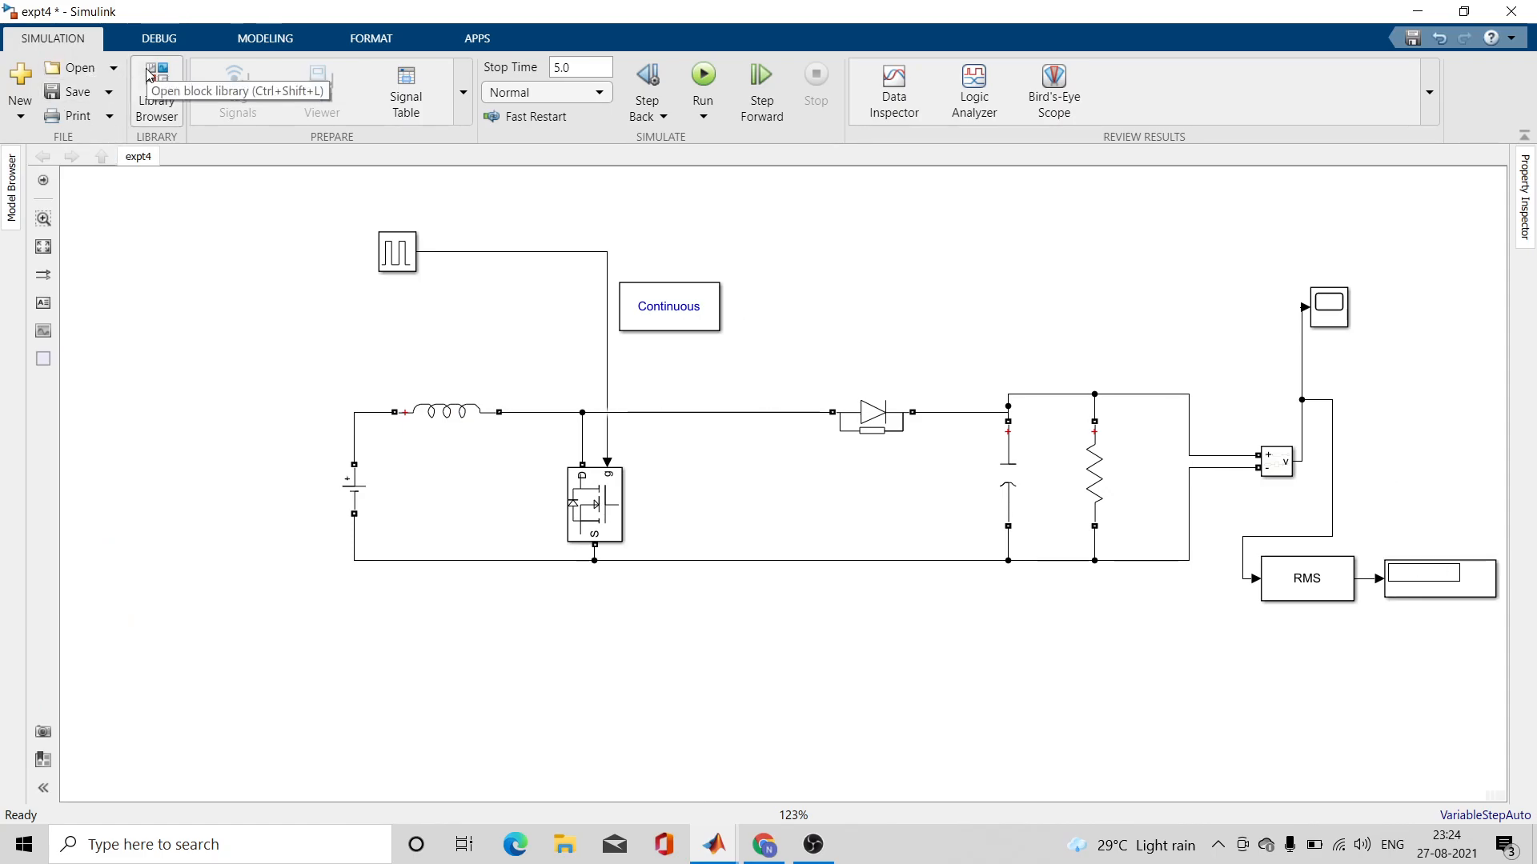
- Search the Simulink library for "DISPLAY", locate the Display block in the results, and minimize the Library Browser
{"action": "left_click", "coordinate": [157, 92]}
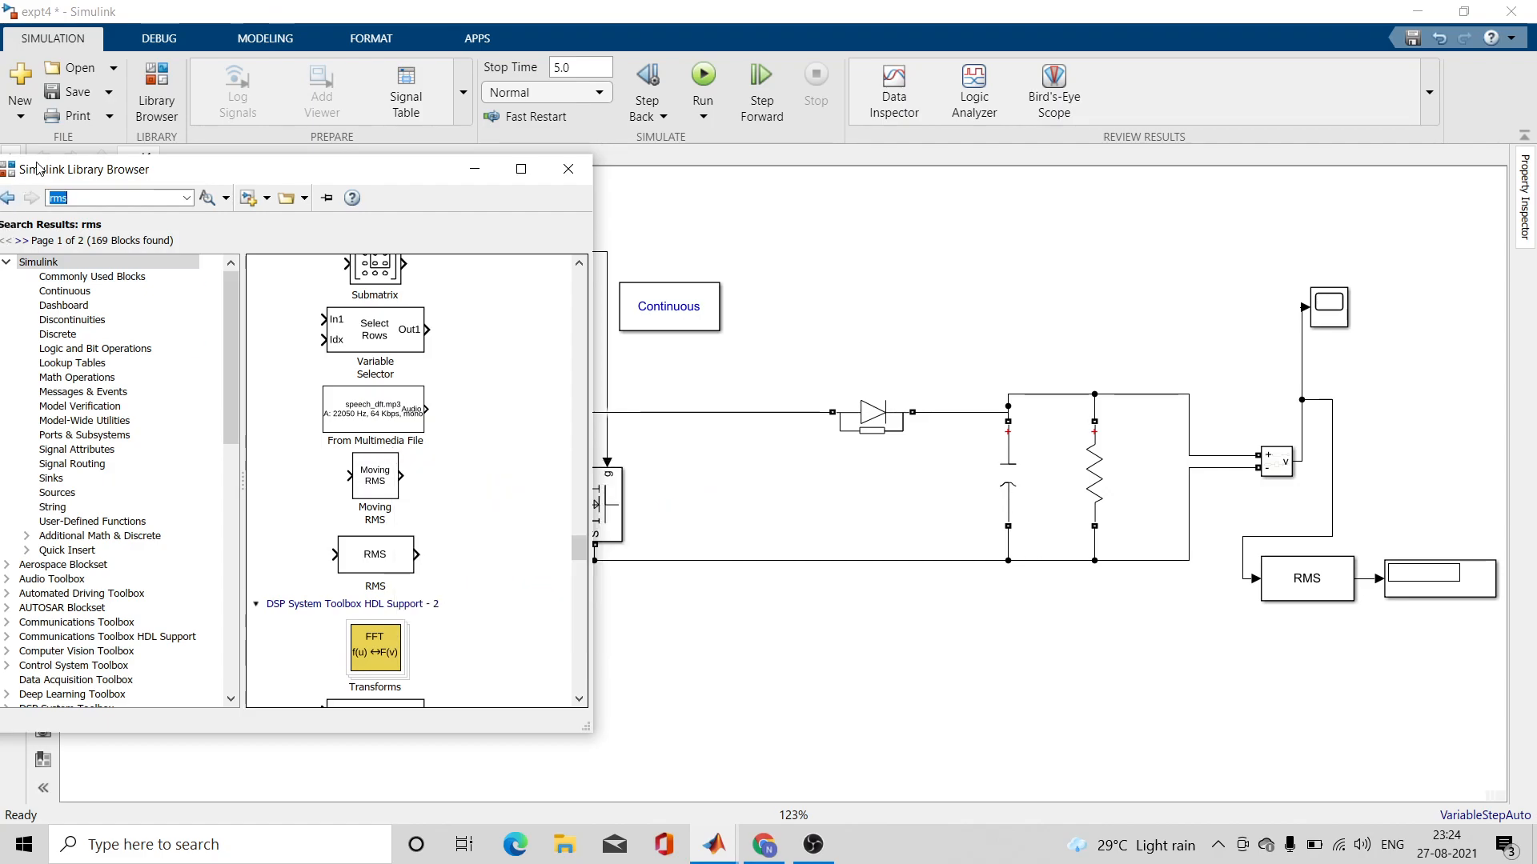
{"action": "type", "text": "display"}
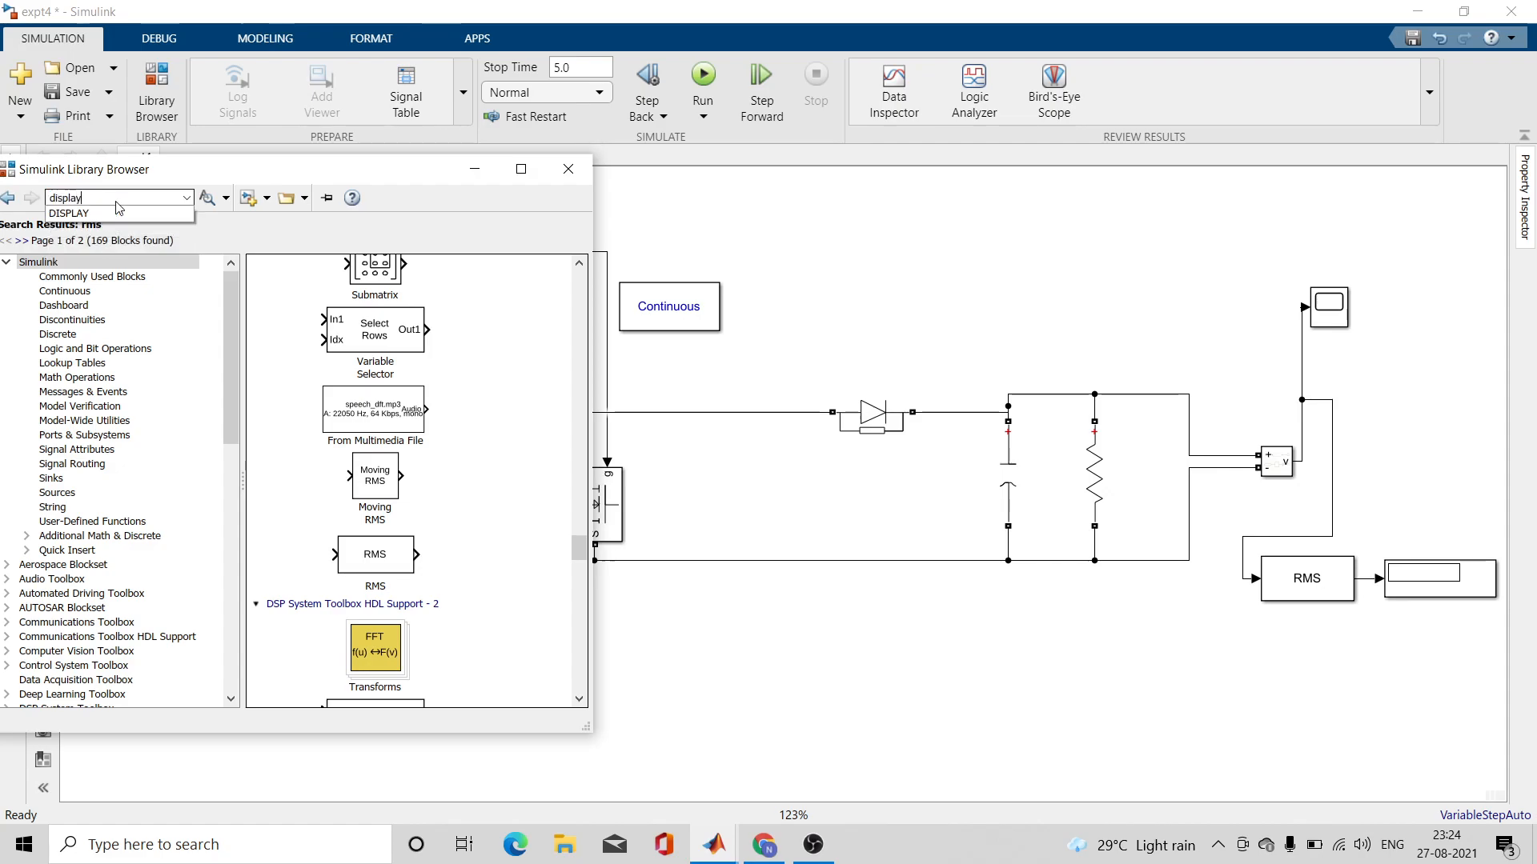
{"action": "left_click", "coordinate": [118, 212]}
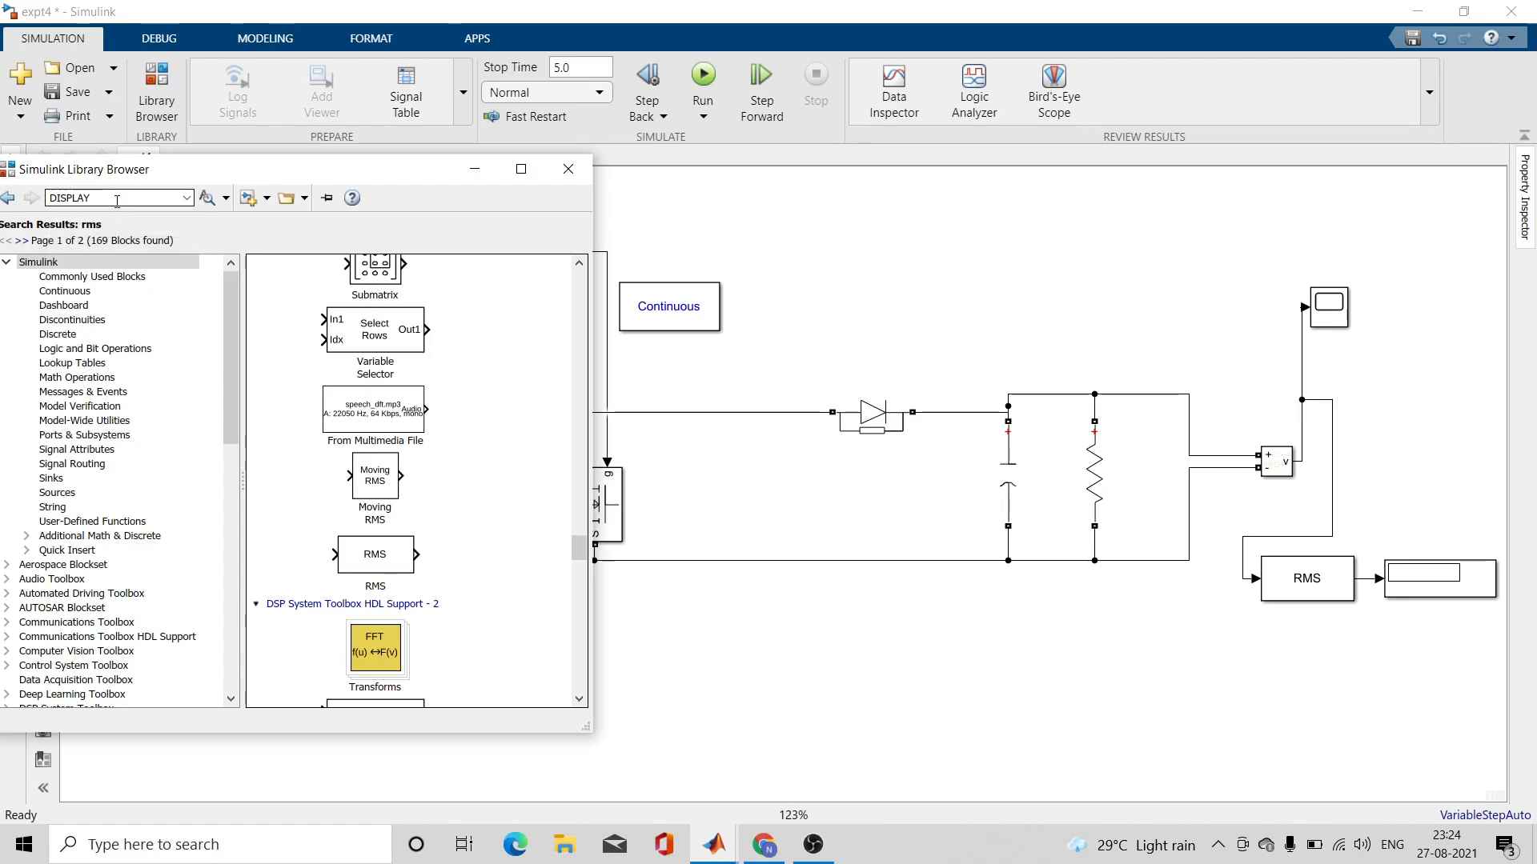
{"action": "key", "text": "Return"}
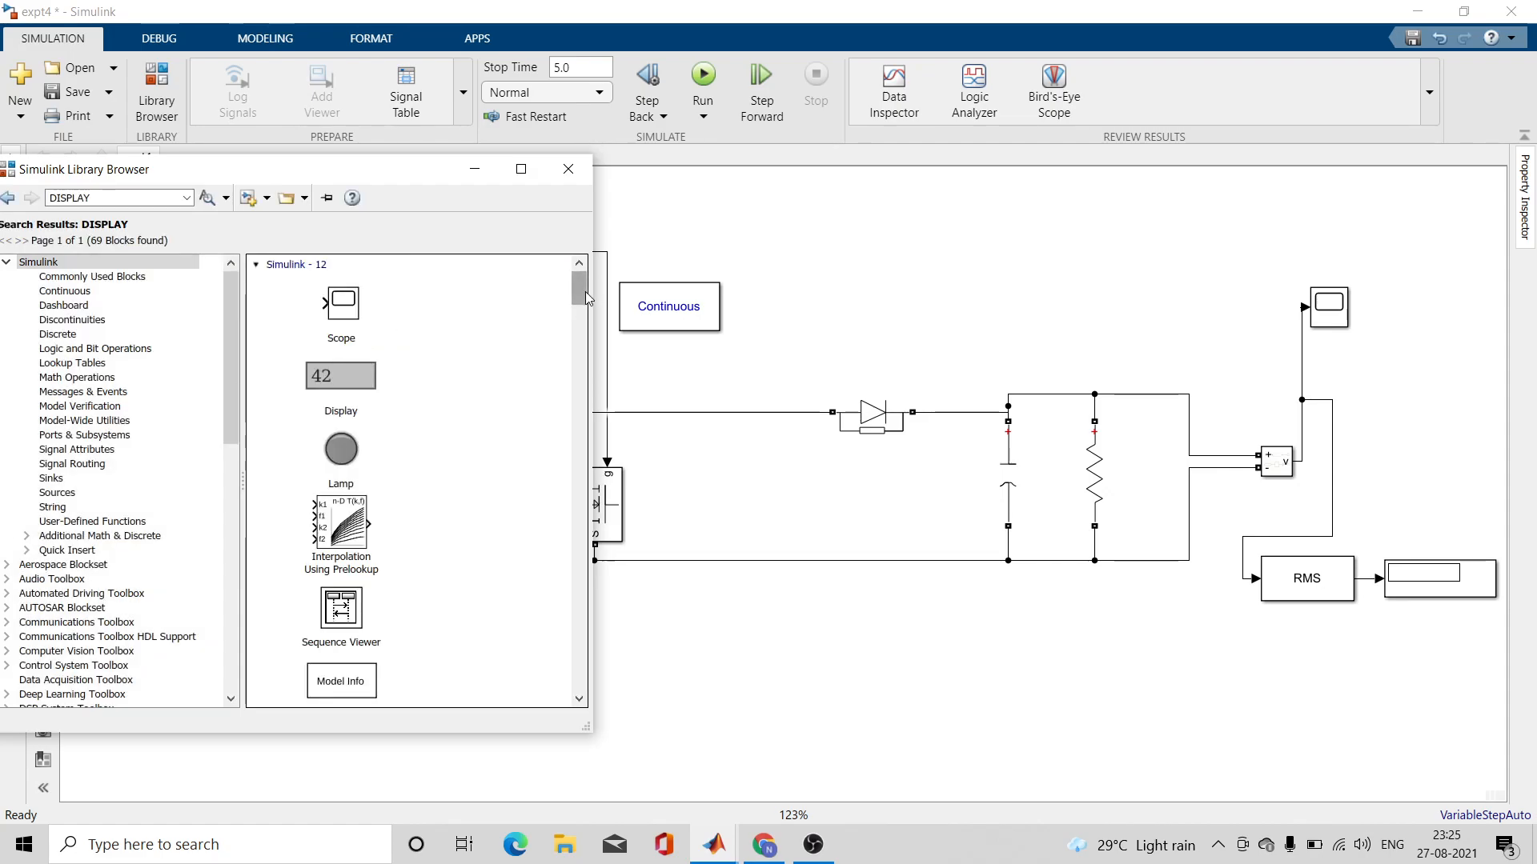
{"action": "left_click_drag", "start_coordinate": [584, 292], "coordinate": [580, 328]}
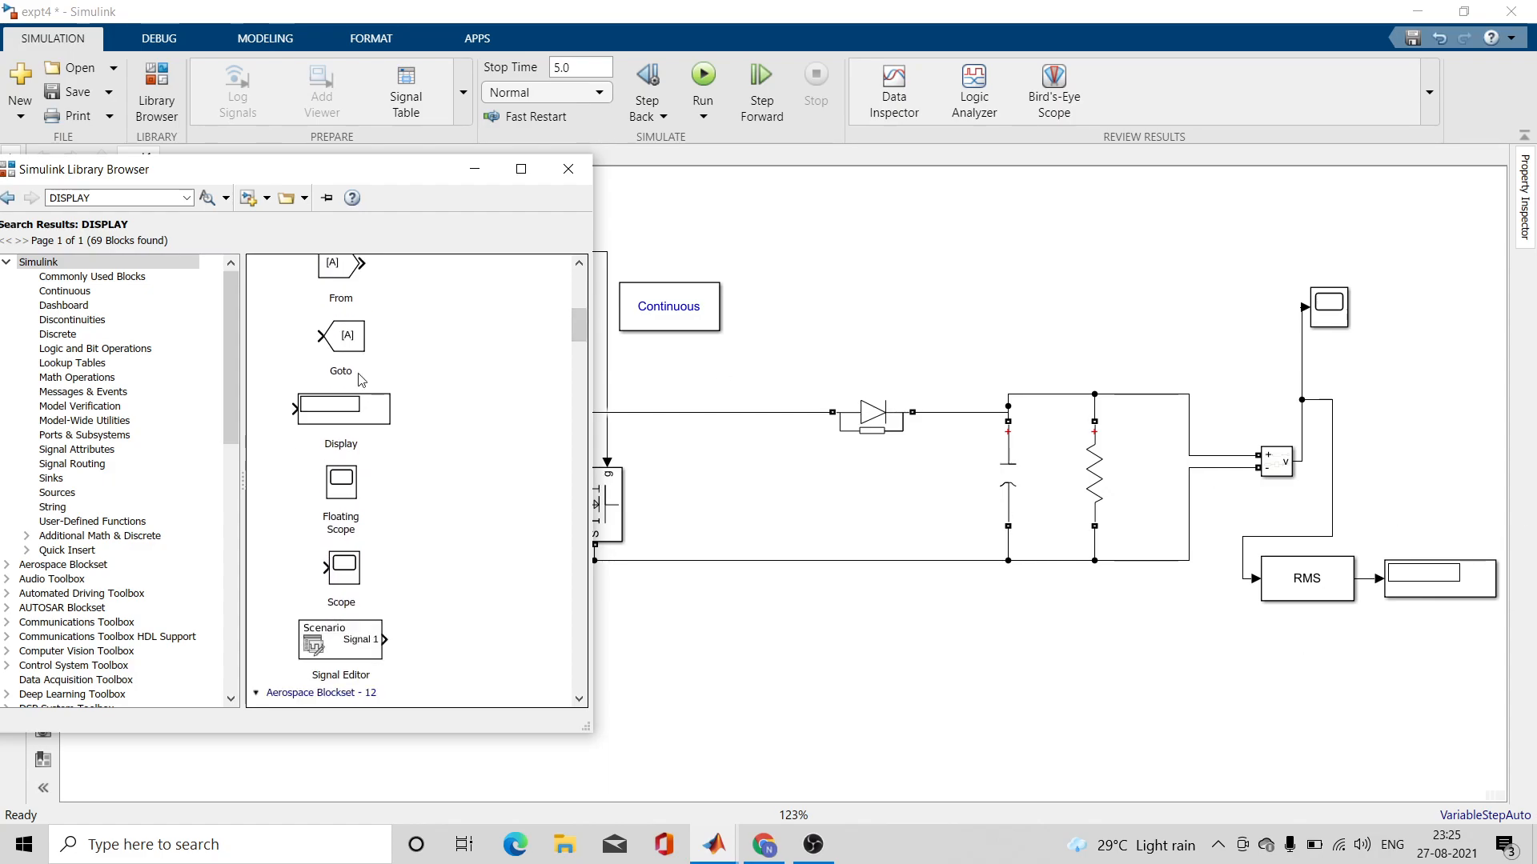
{"action": "left_click", "coordinate": [477, 170]}
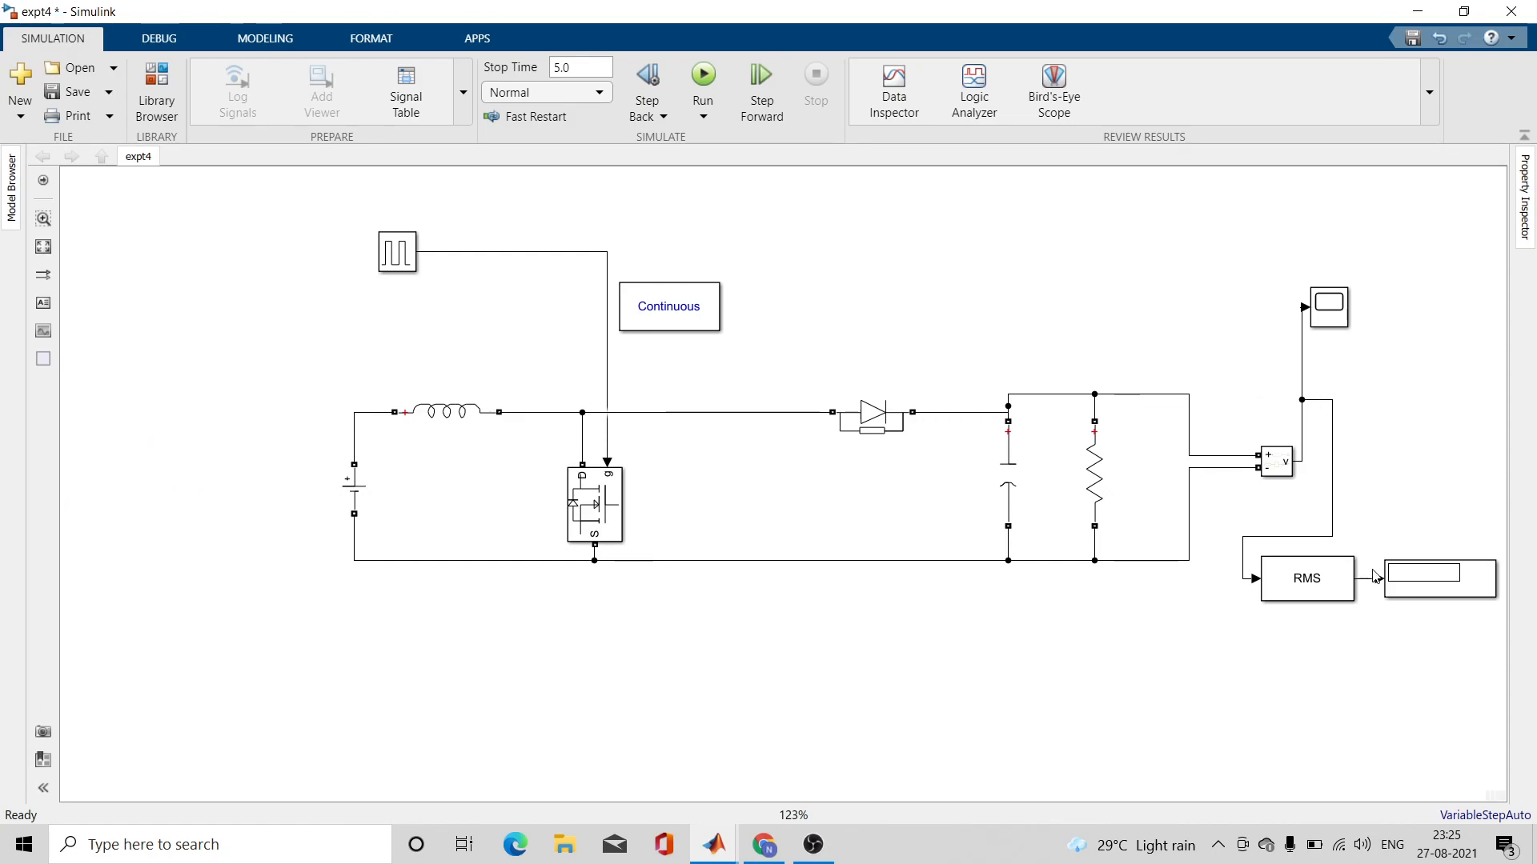
- Run the expt4 open-loop simulation and read the RMS output voltage on the Display block
{"action": "left_click", "coordinate": [696, 75]}
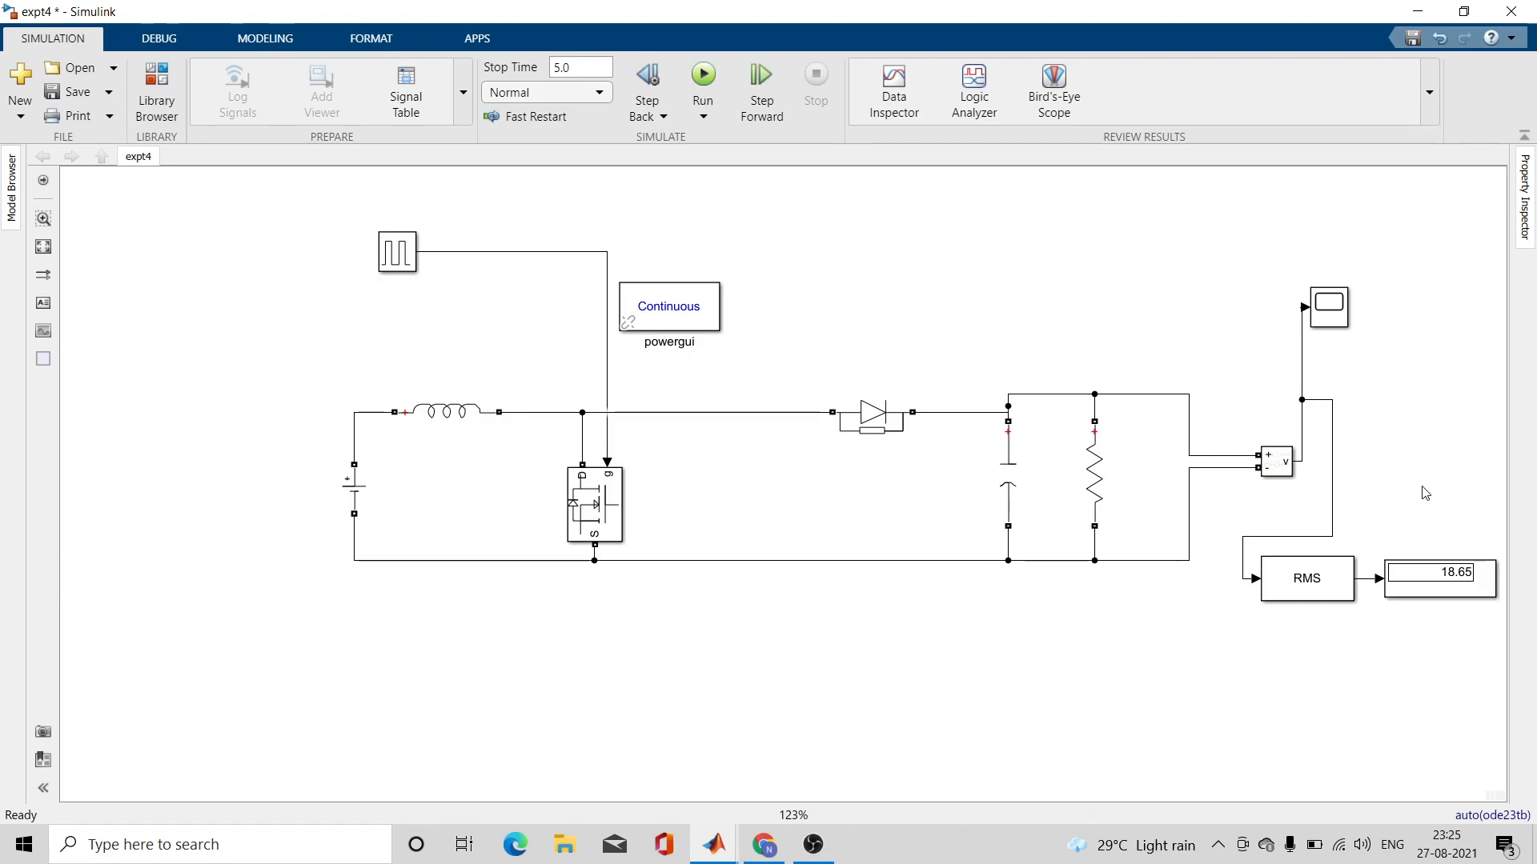
{"action": "left_click", "coordinate": [1453, 555]}
{"action": "left_click", "coordinate": [789, 713]}
- Switch to the expt3_BOOST model window showing the closed-loop boost converter
{"action": "mouse_move", "coordinate": [705, 838]}
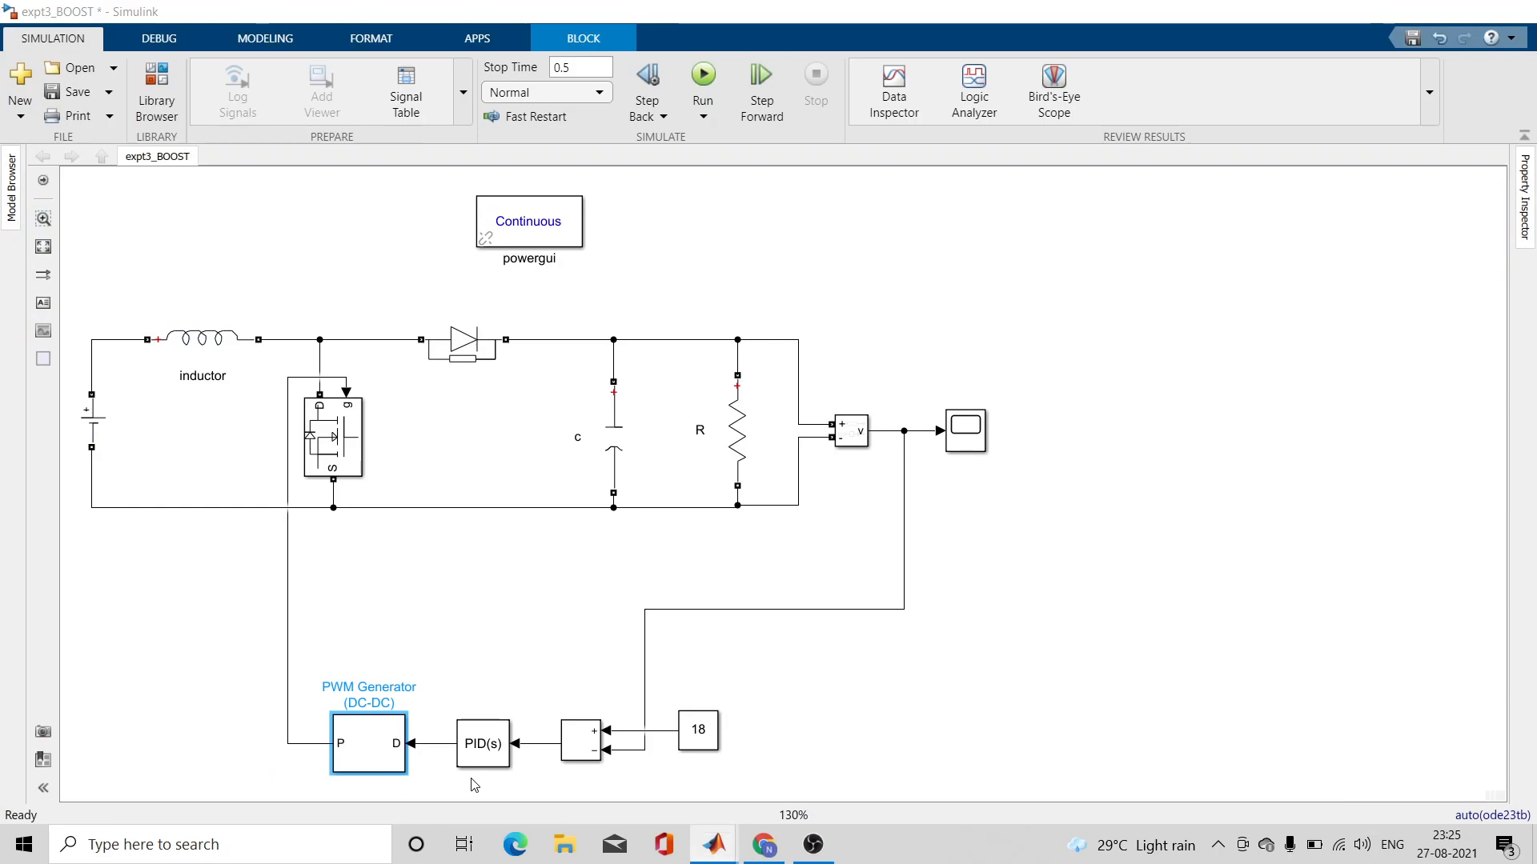
{"action": "left_click", "coordinate": [484, 788]}
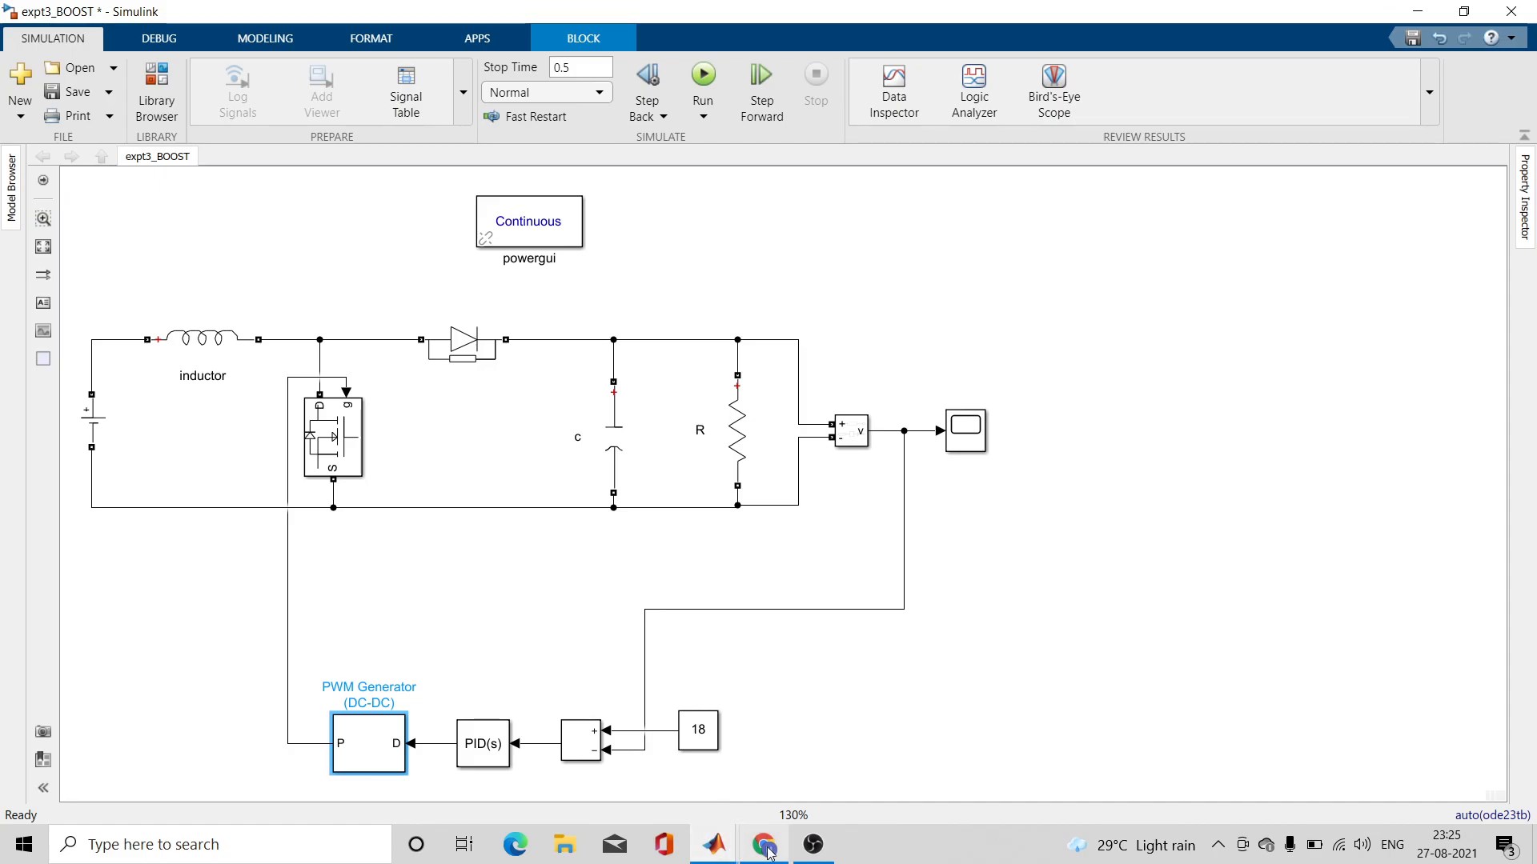
{"action": "left_click", "coordinate": [813, 845]}
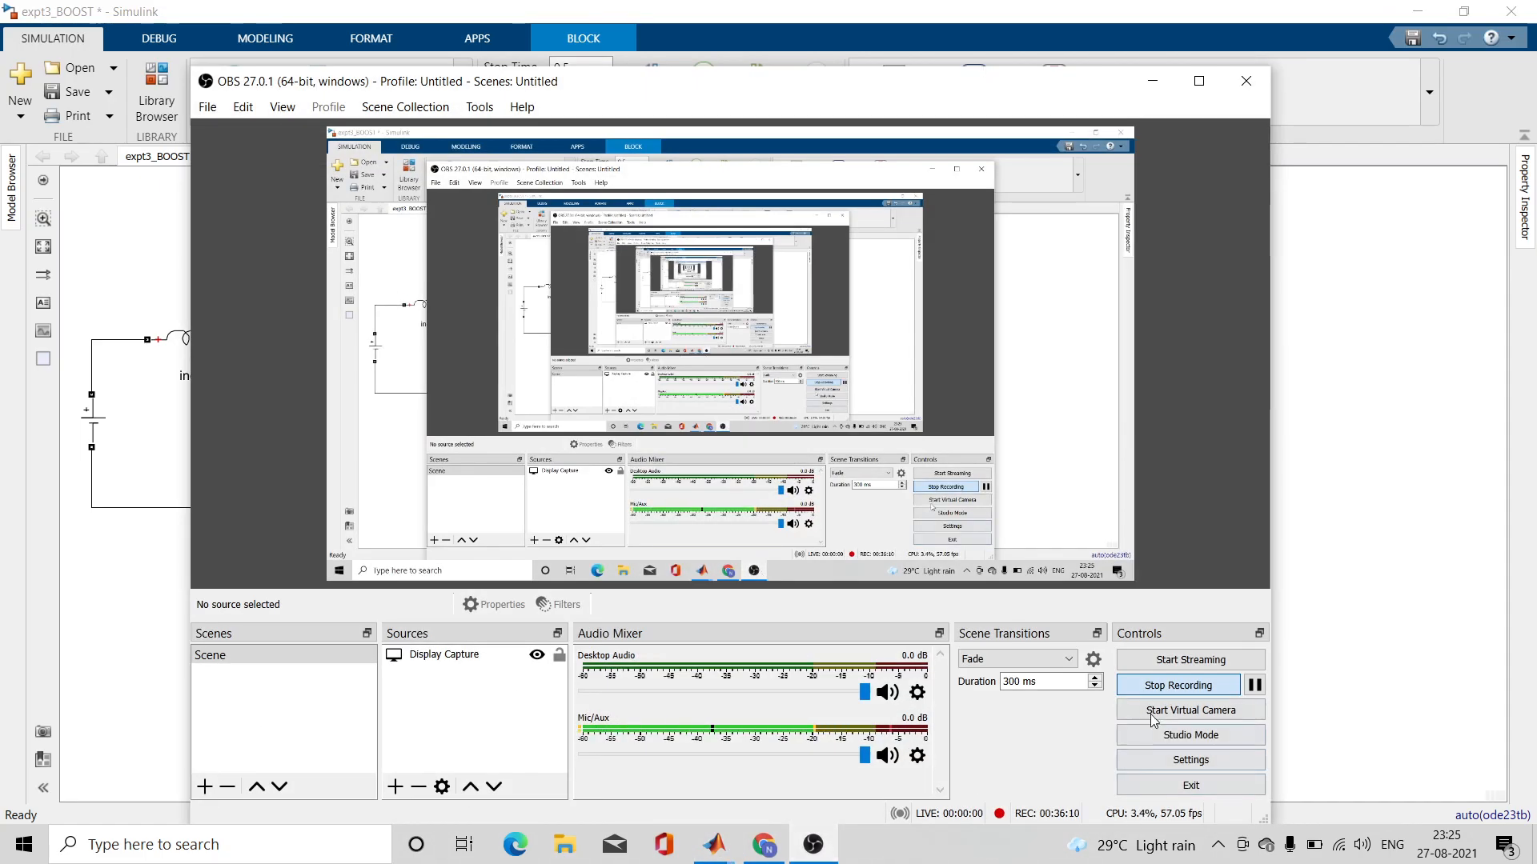